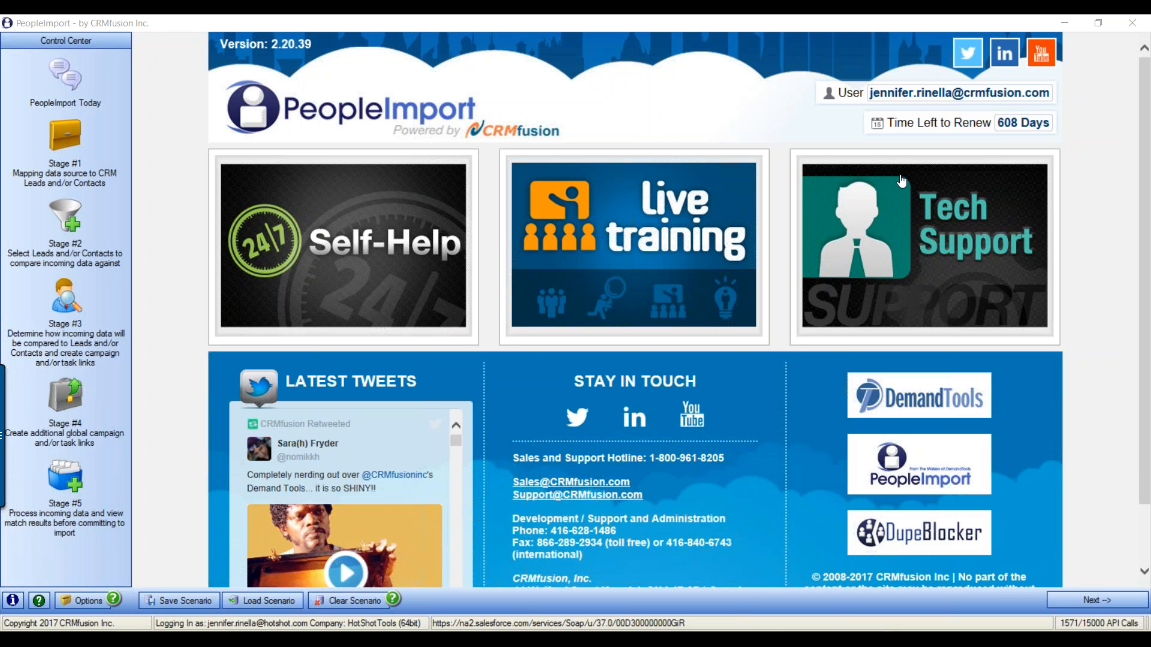
Launch a second PeopleImport (x86) instance from the taskbar jump list
right_click(647, 641)
left_click(645, 567)
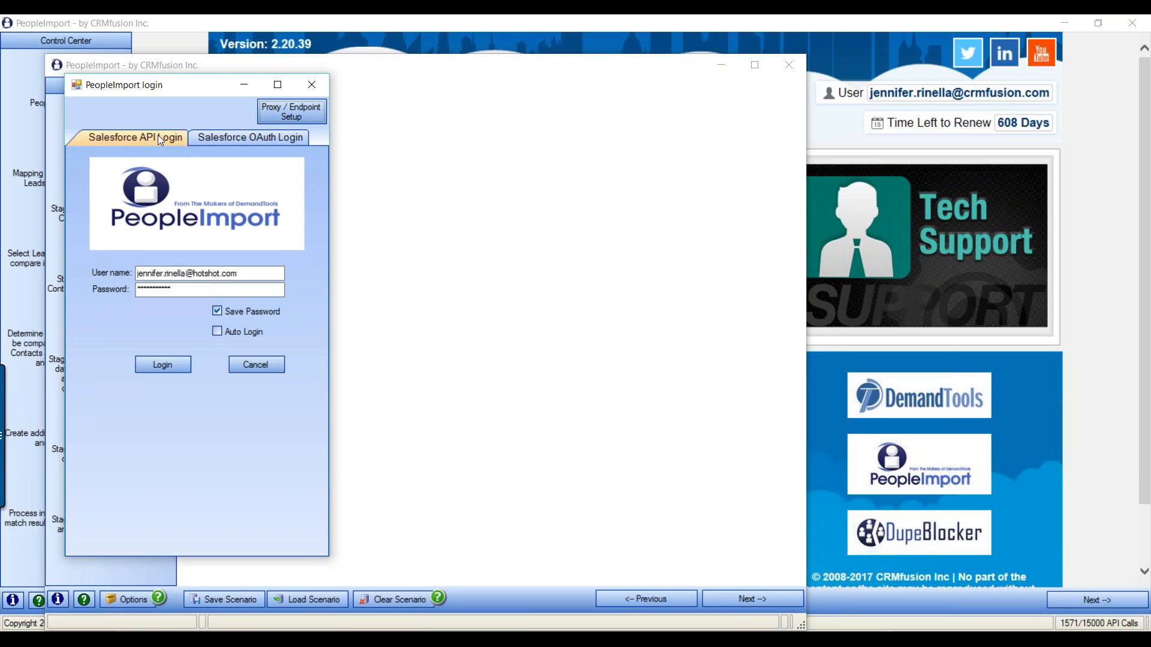
left_click(184, 291)
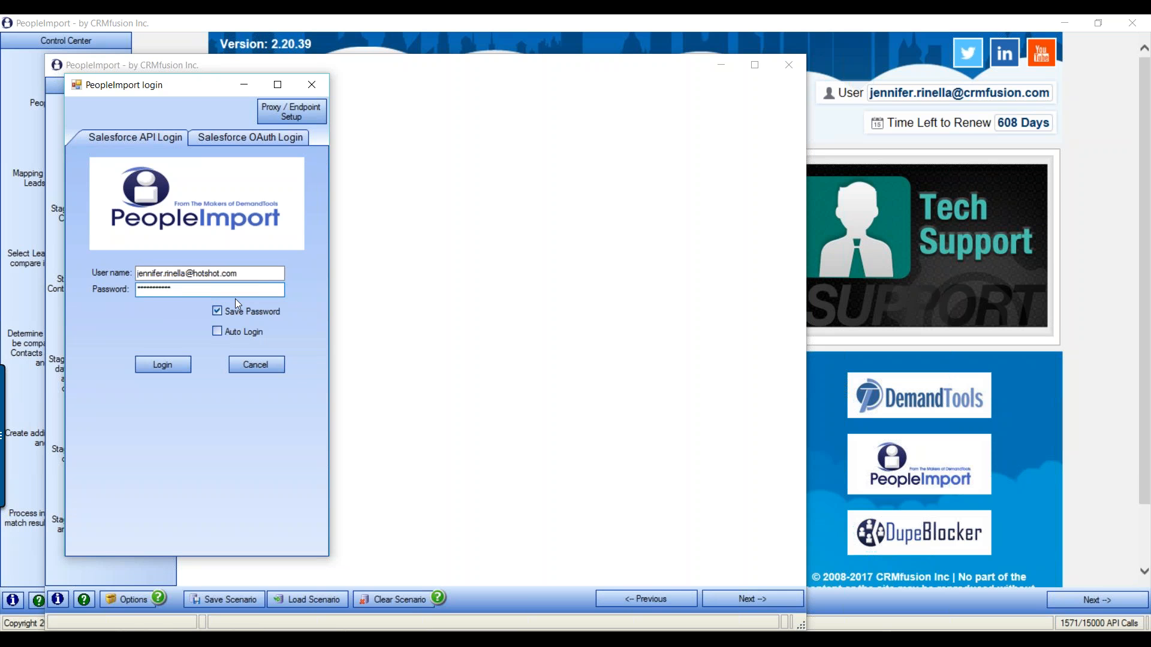
left_click(232, 137)
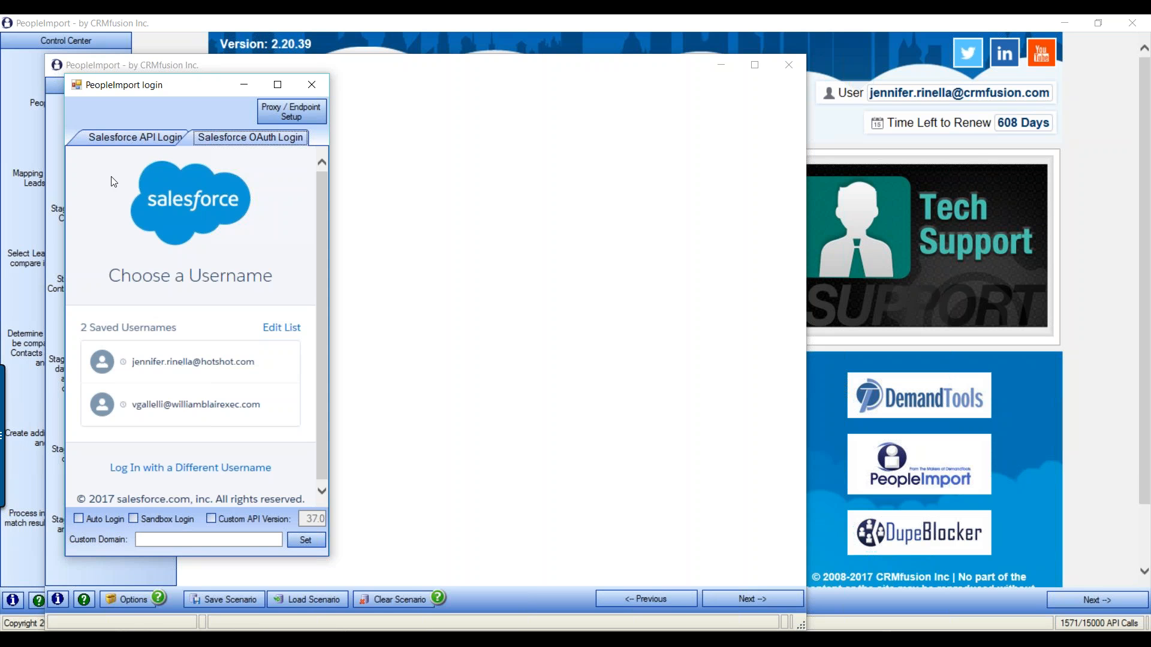
left_click(127, 134)
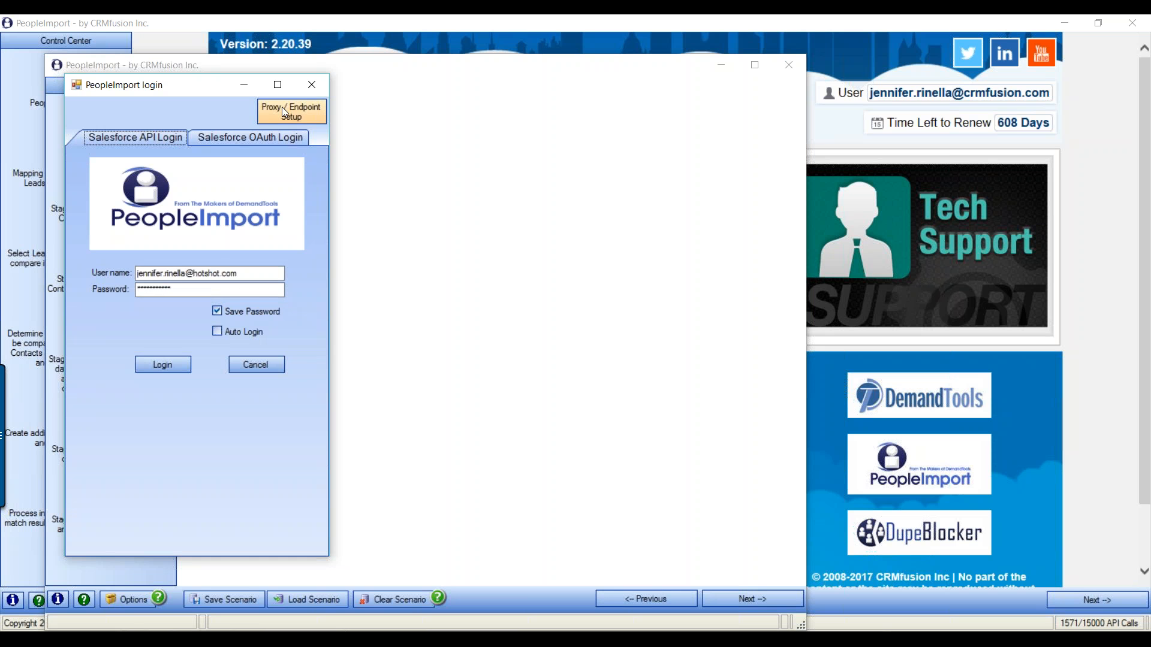
left_click(300, 112)
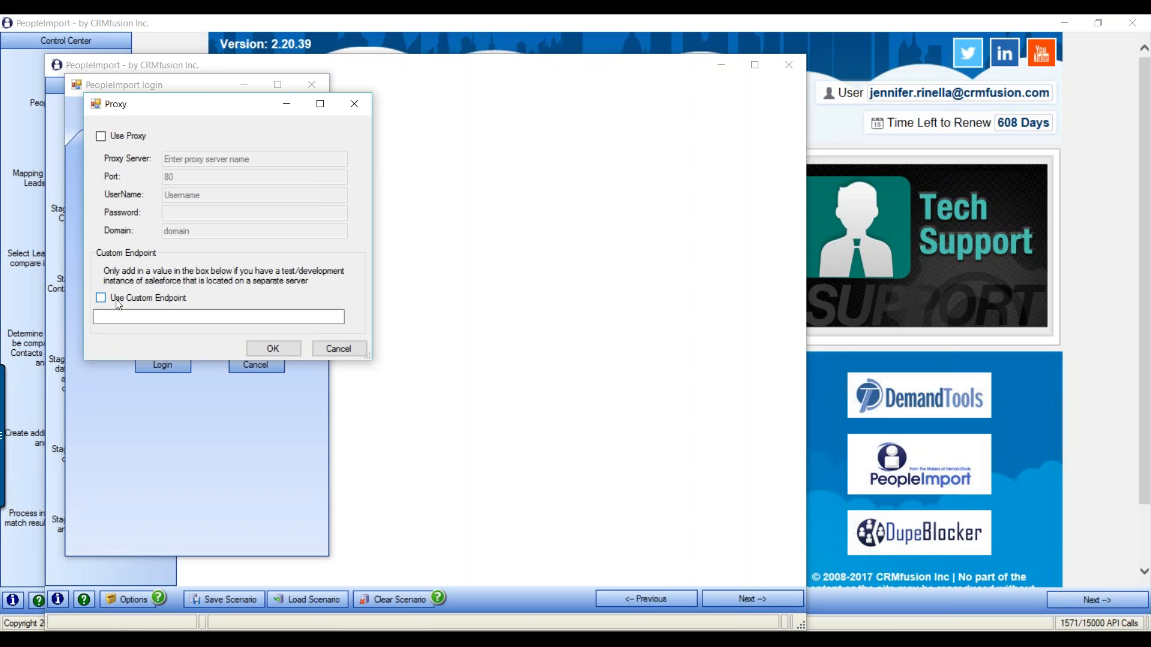
left_click(132, 316)
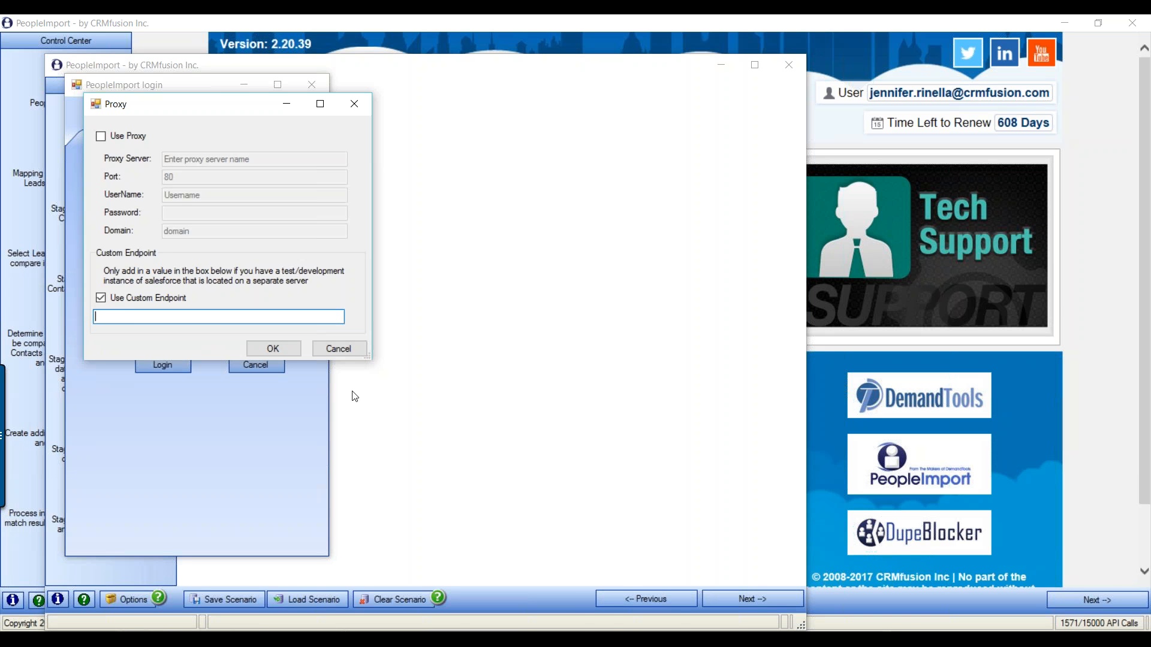
left_click(338, 348)
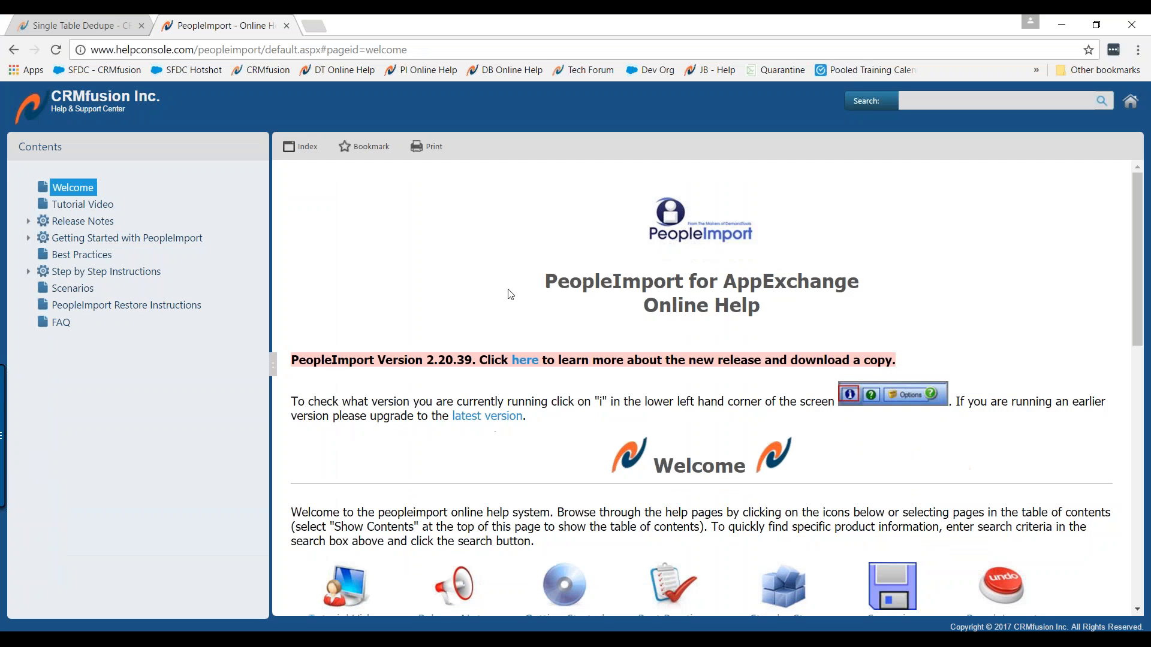
Read the Sandbox Settings help on Adding a Custom Endpoint, then return to the PeopleImport login
left_click(28, 238)
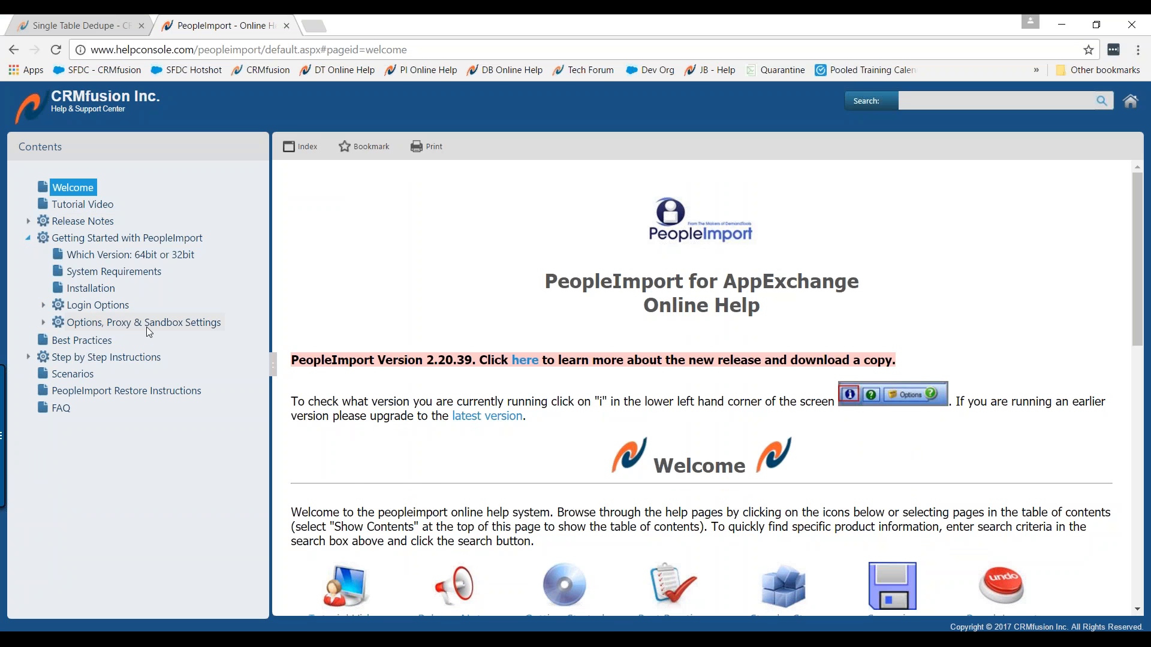
left_click(148, 325)
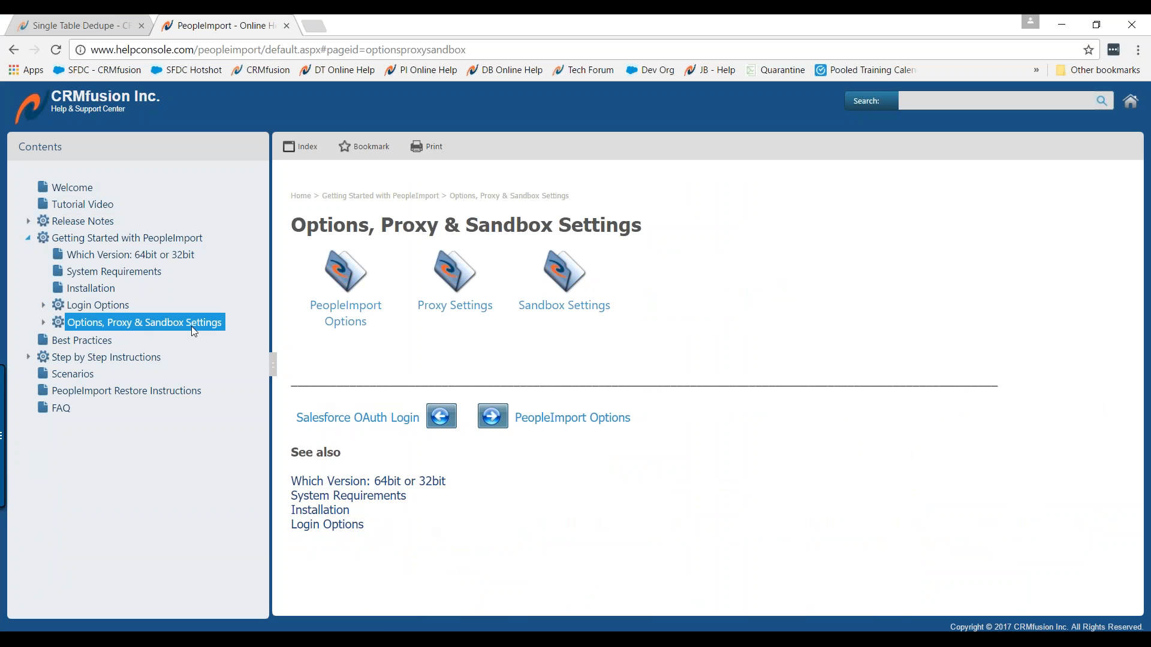
left_click(562, 311)
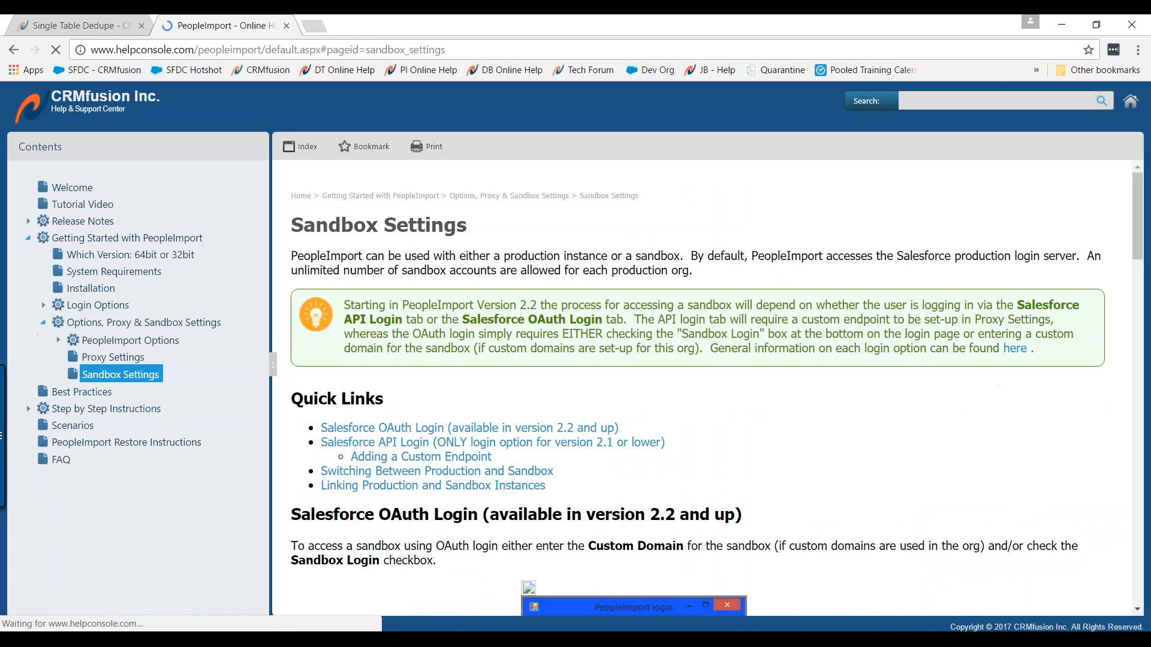
scroll(747, 427, "down", 3)
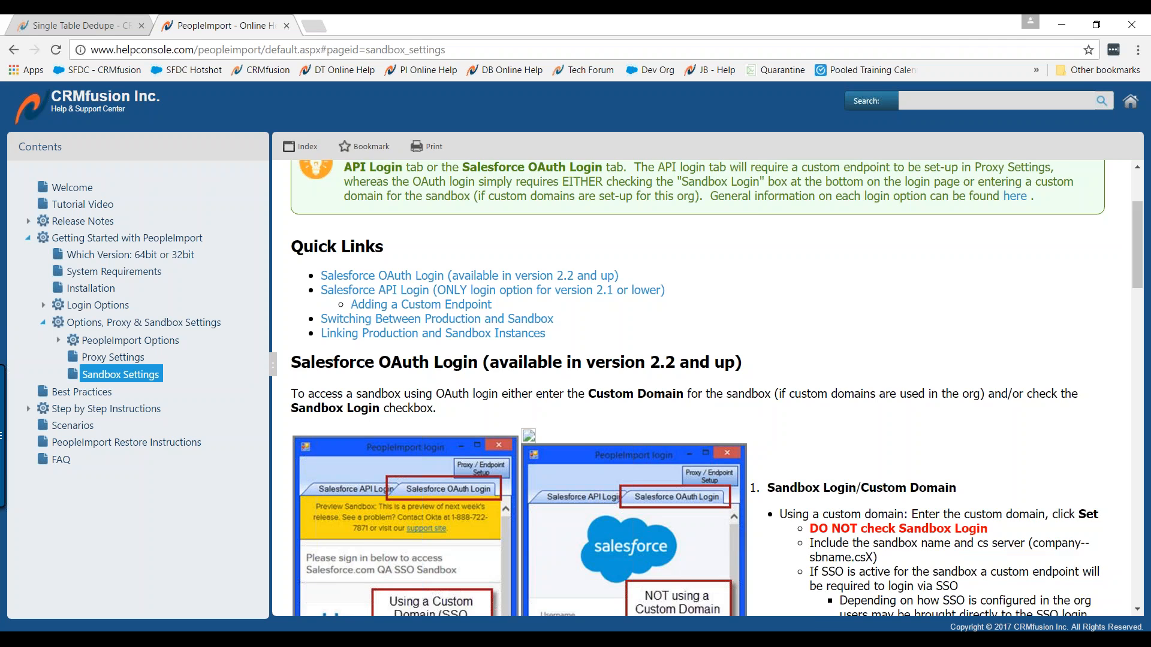
scroll(751, 428, "down", 6)
scroll(751, 427, "down", 3)
left_click_drag(1009, 418, 743, 414)
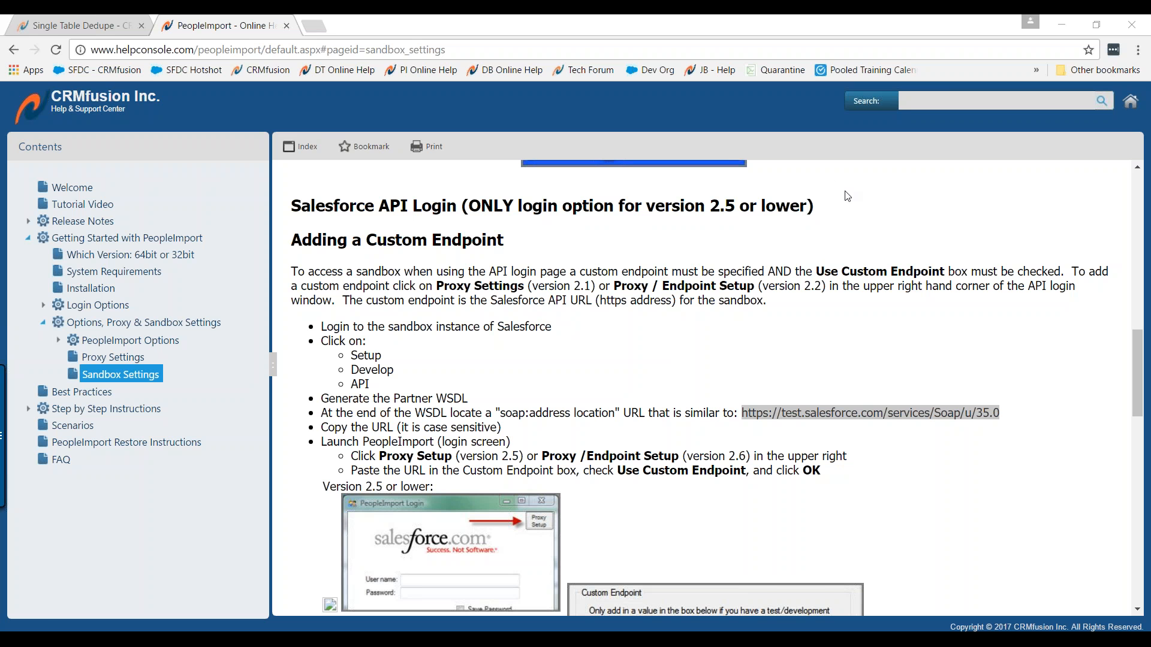
mouse_move(609, 614)
left_click(685, 603)
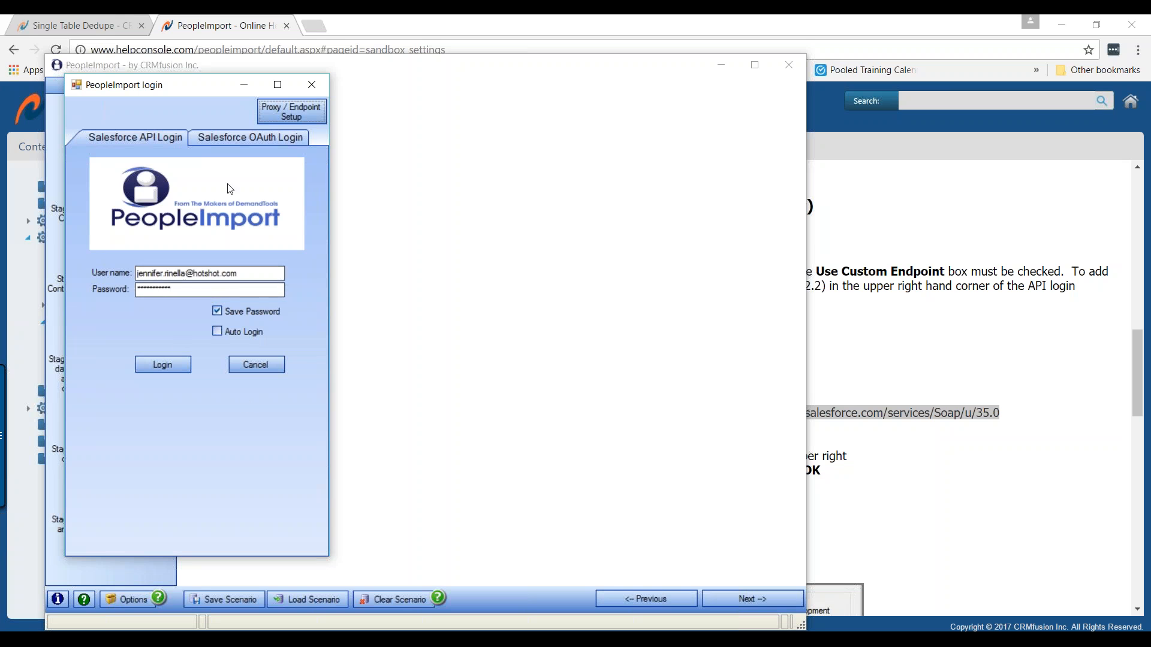
Switch to Salesforce OAuth Login, then close the login window to reach the main start page
left_click(232, 141)
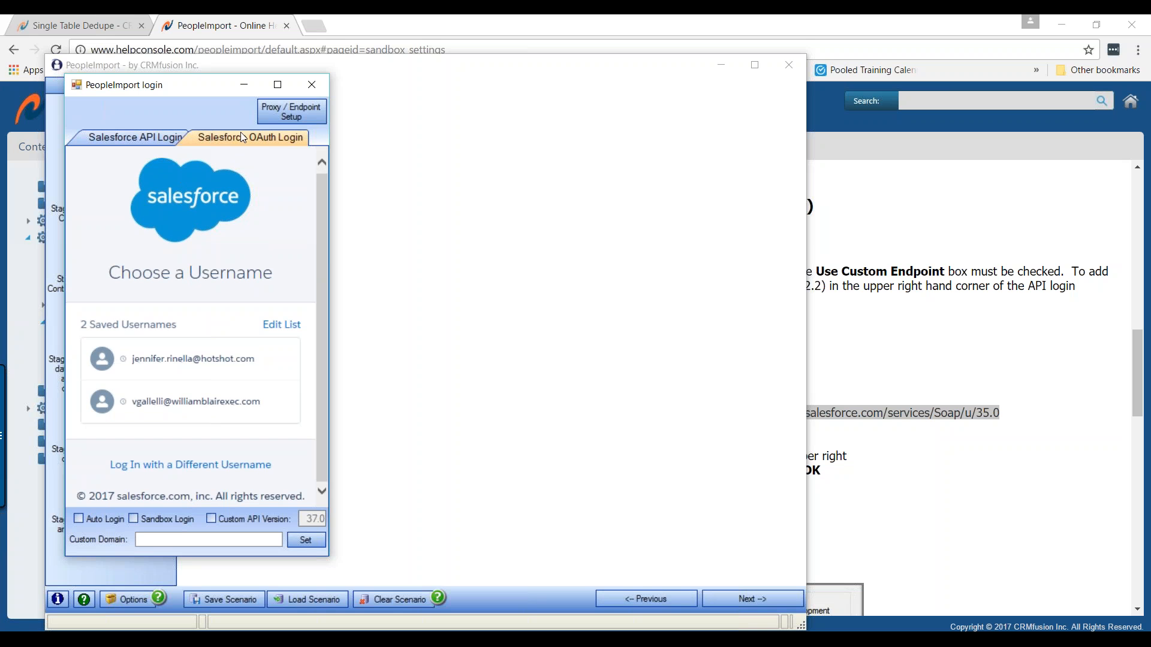
left_click(311, 86)
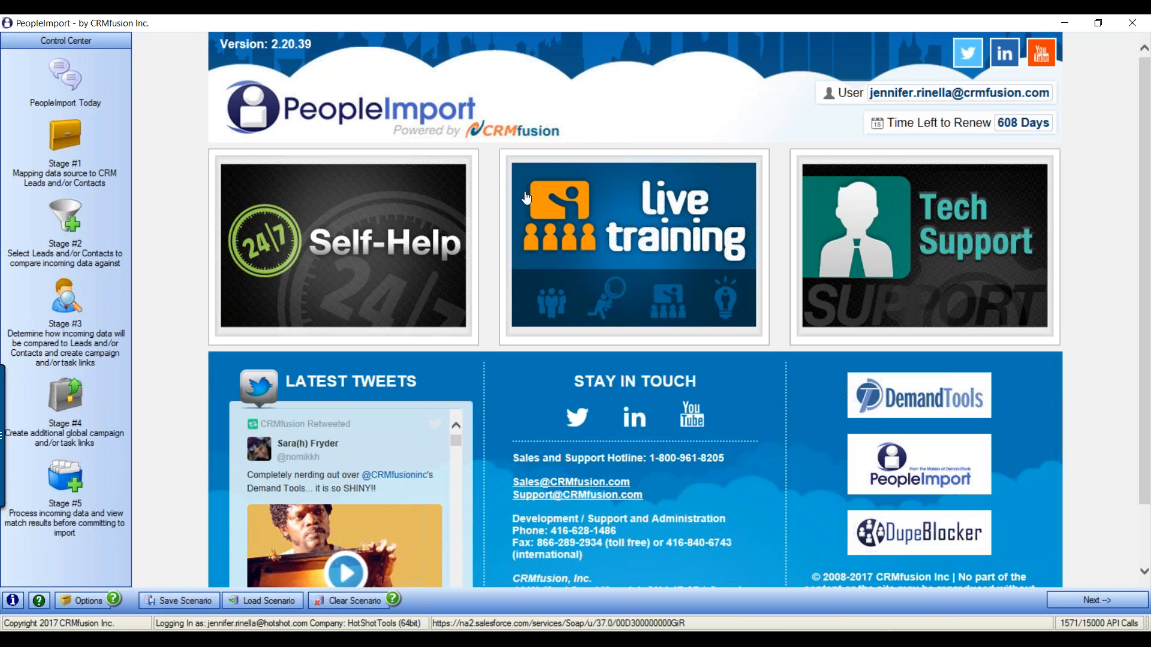
Search the Self-Help knowledge base for 'object not set to an instance of an object', then return to the online help
left_click(333, 242)
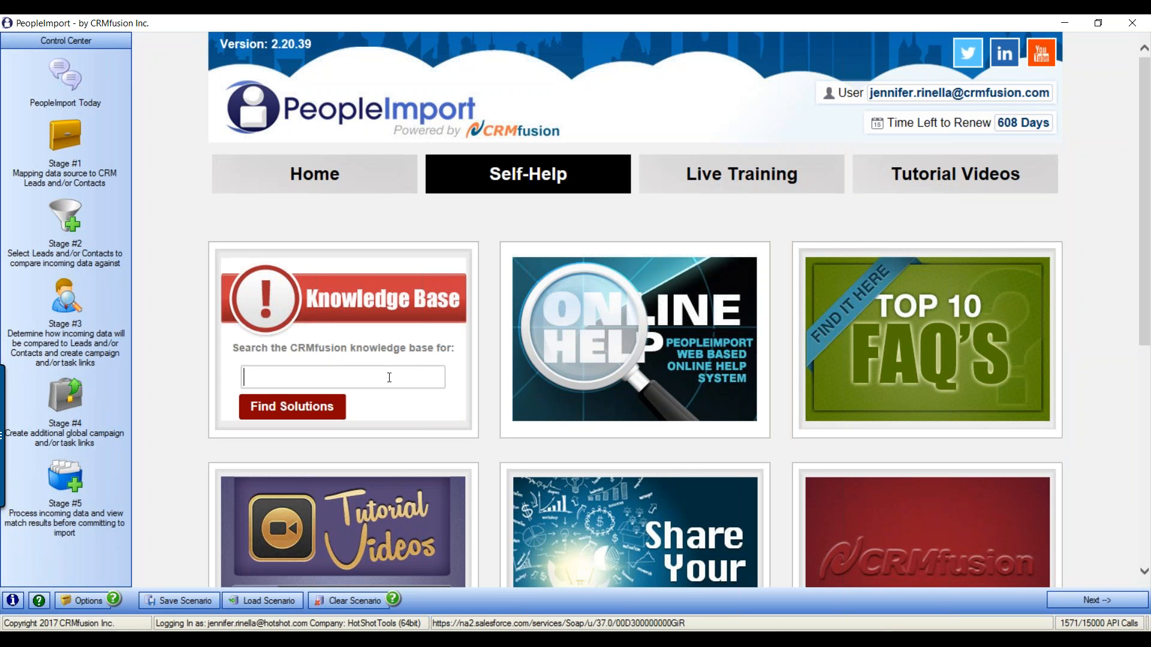
type("object not set to an instance of an object")
left_click(321, 406)
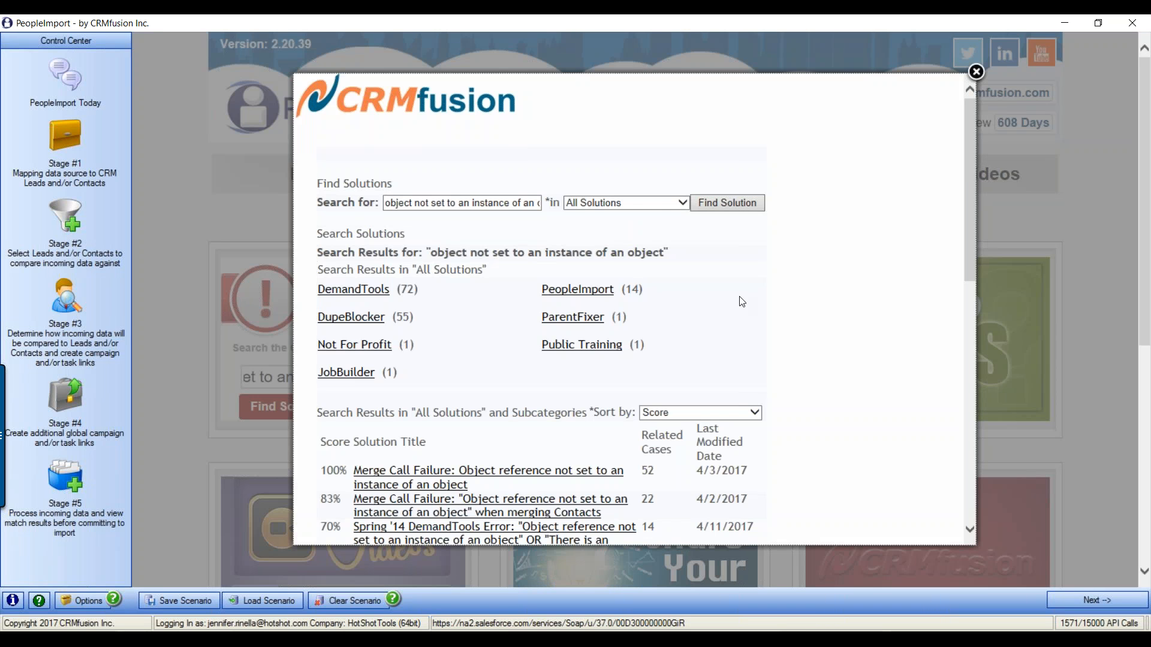
scroll(743, 301, "down", 3)
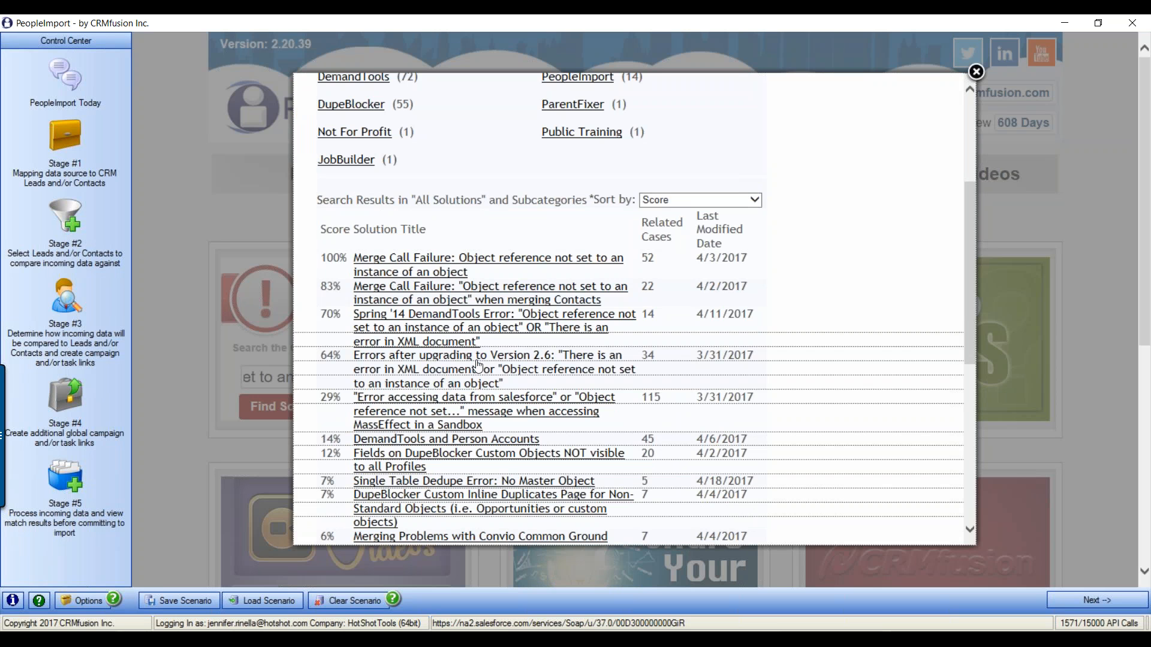
left_click(976, 72)
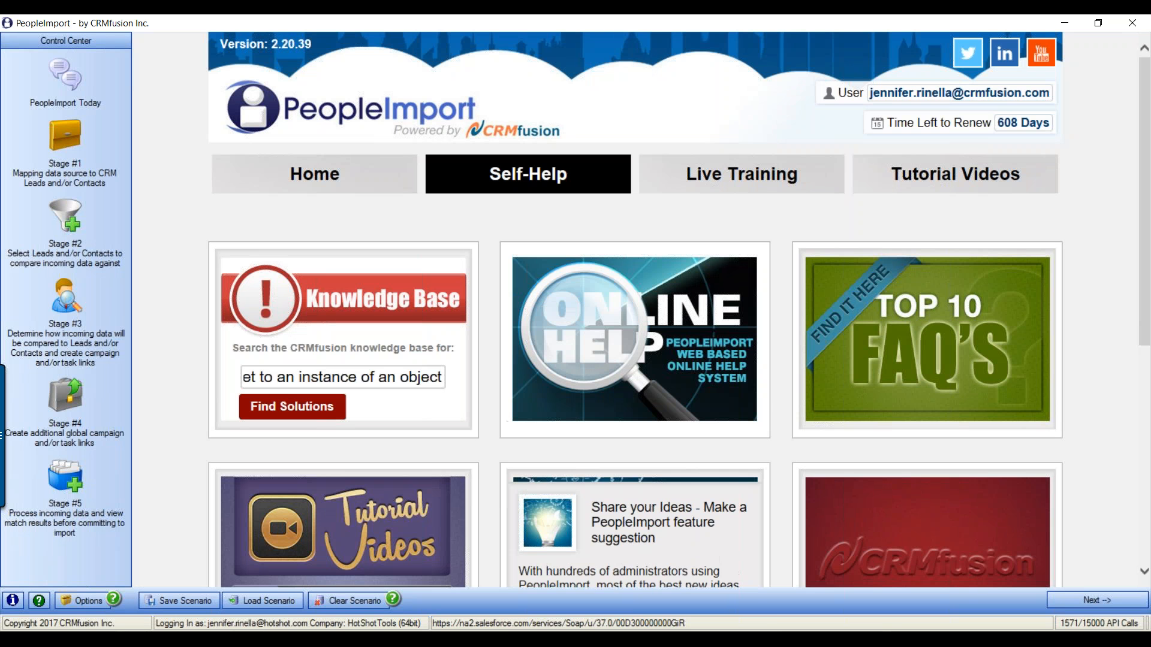
key("alt+Tab")
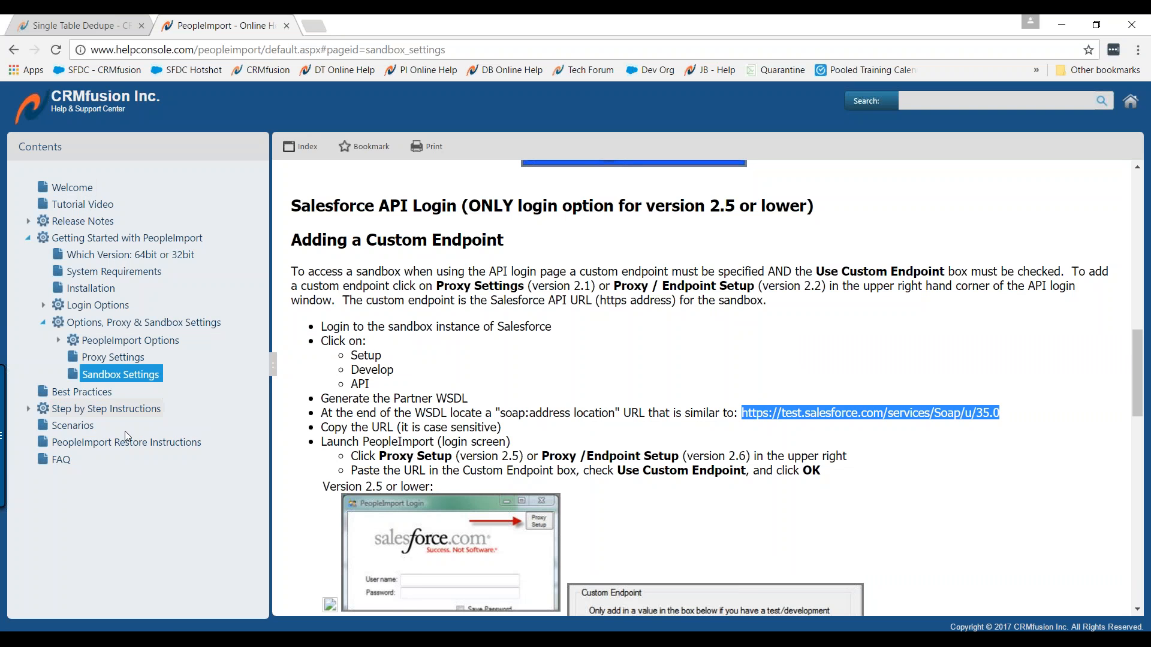
Read through the Best Practices help page under Step by Step Instructions
left_click(37, 411)
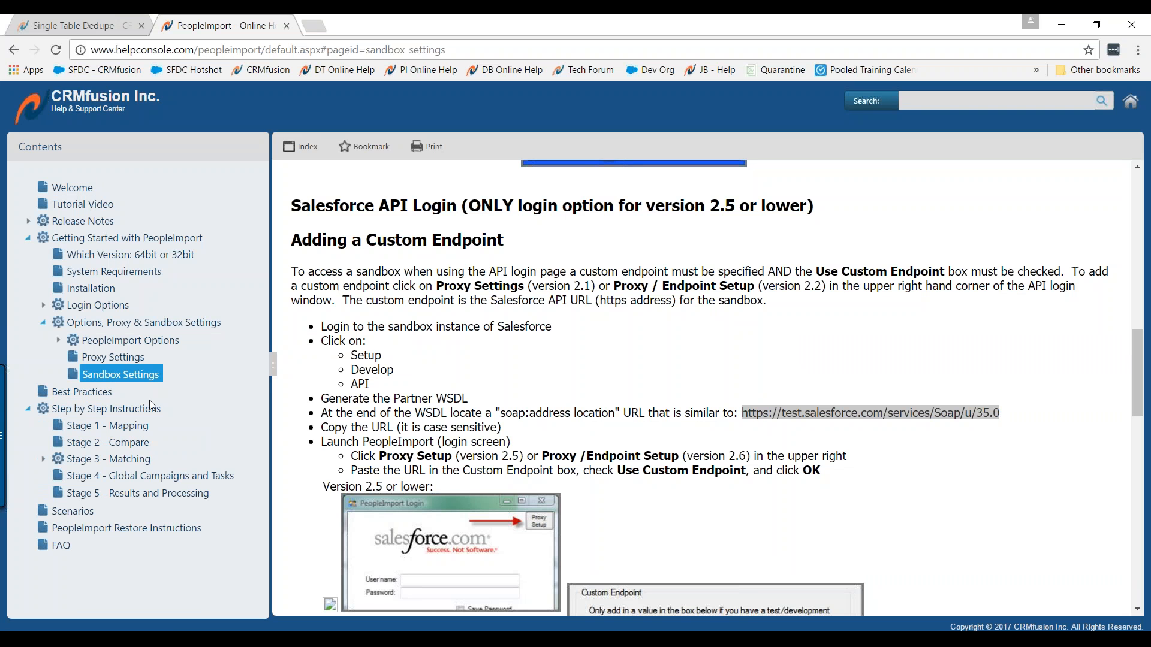
left_click(78, 393)
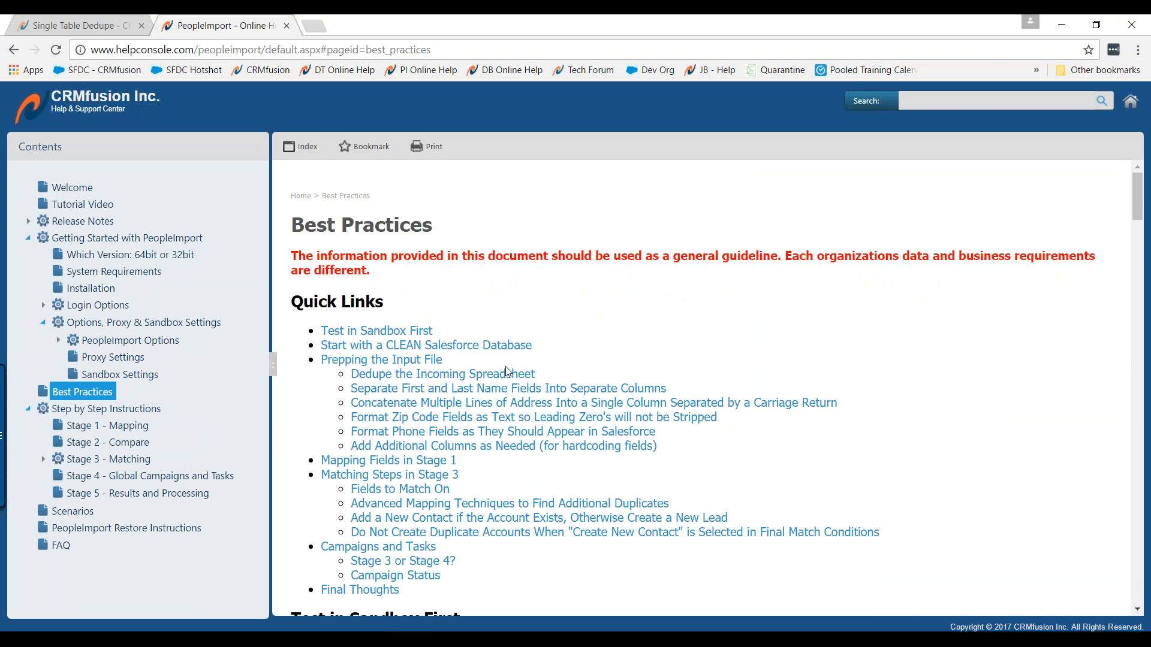
scroll(505, 366, "down", 5)
scroll(611, 339, "down", 5)
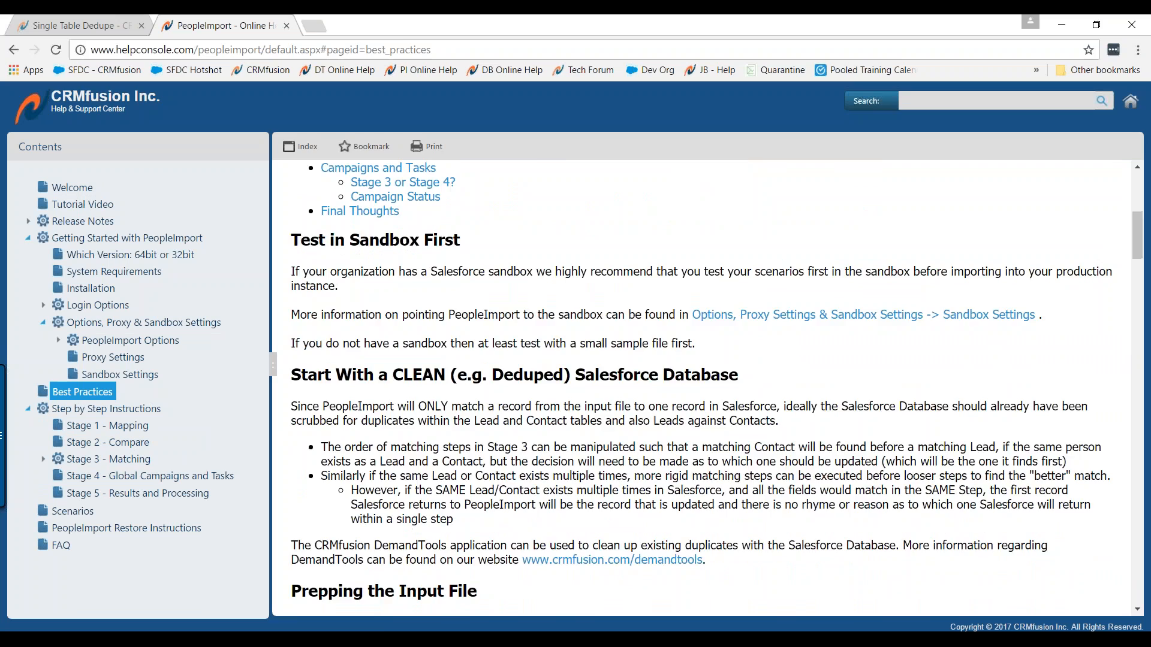
scroll(670, 355, "down", 8)
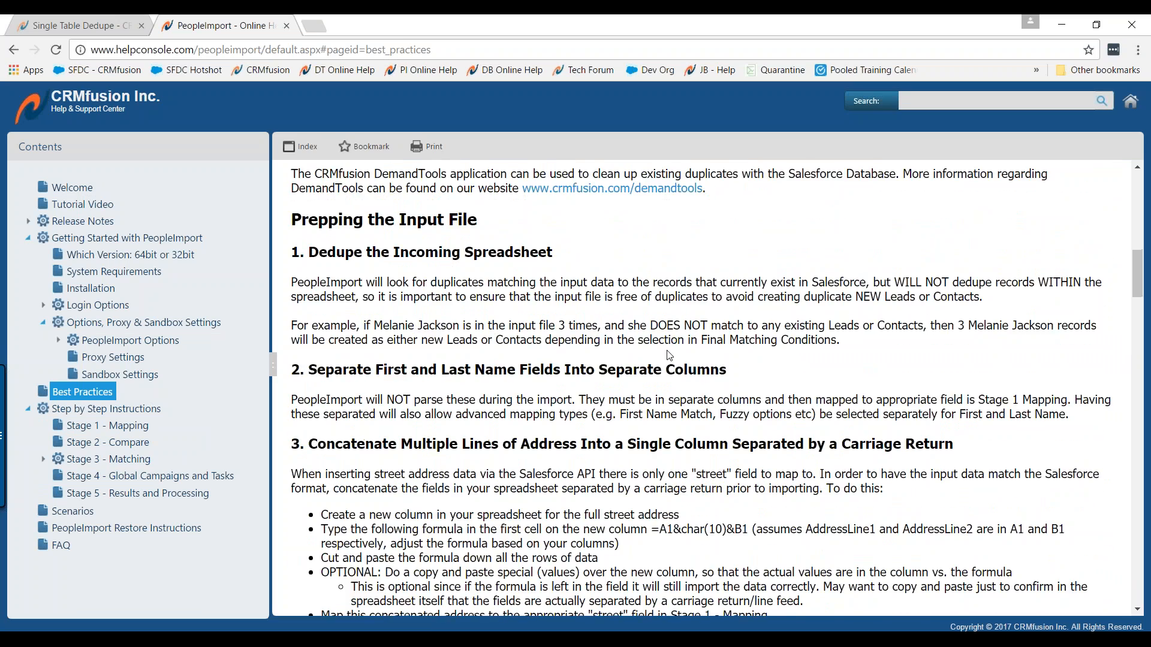
scroll(669, 355, "down", 1)
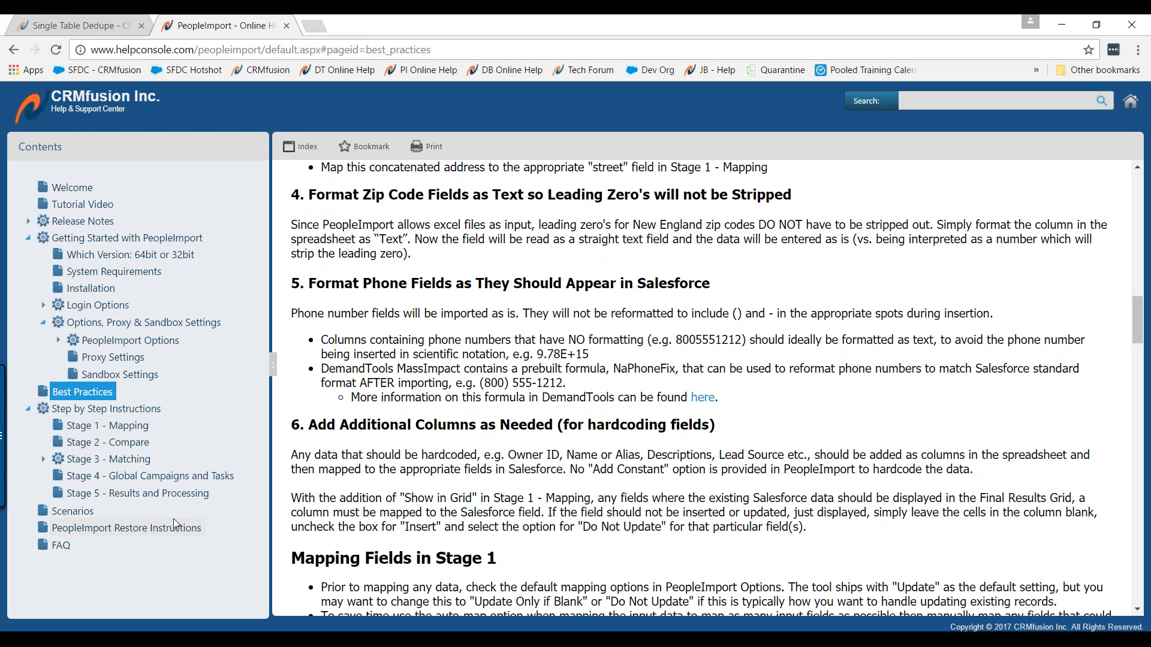
scroll(581, 489, "up", 6)
scroll(580, 490, "up", 6)
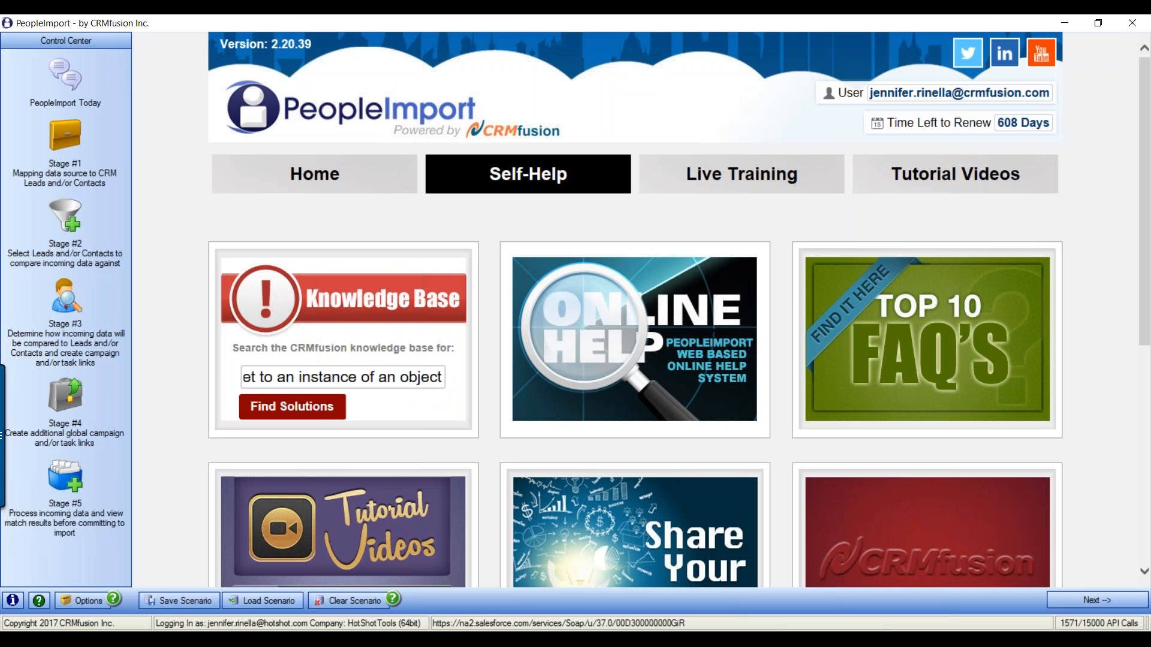
Browse the April 2017 live training calendar, view the 29th's MassImpact session, then return to PeopleImport Today
mouse_move(349, 541)
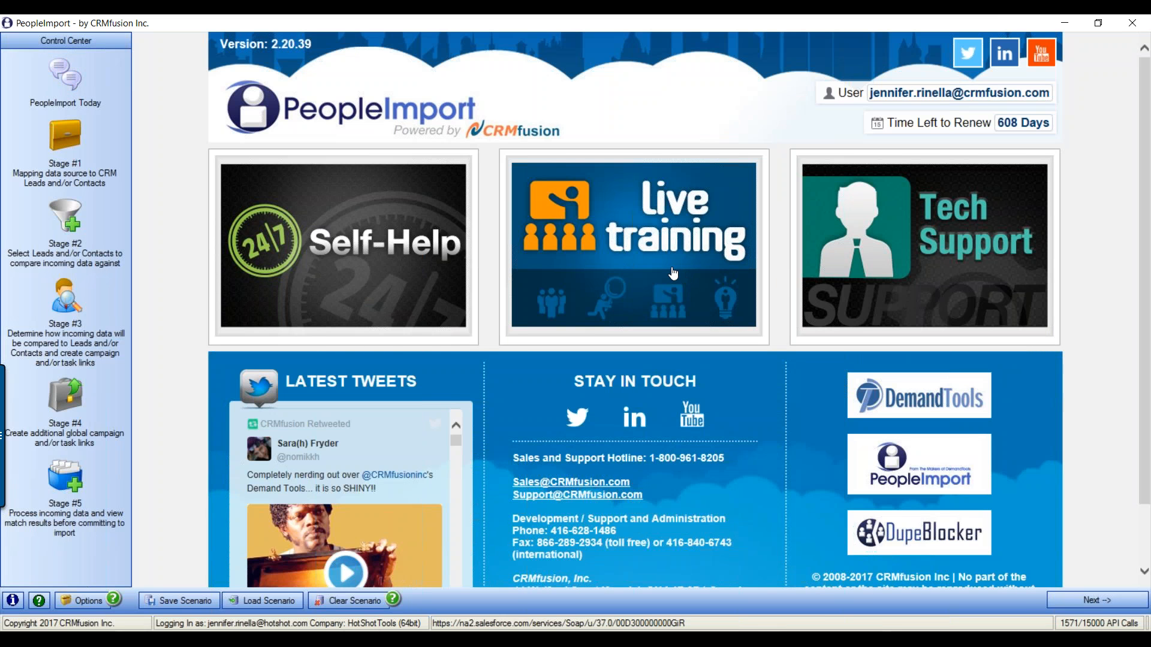
left_click(673, 274)
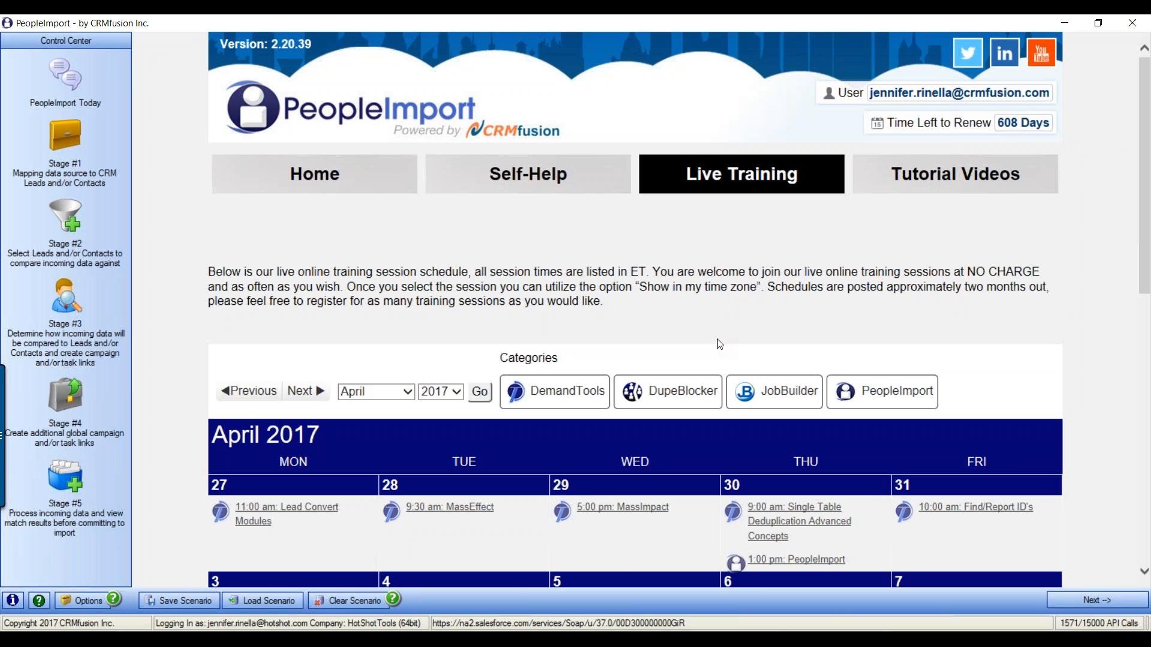
scroll(1019, 327, "down", 2)
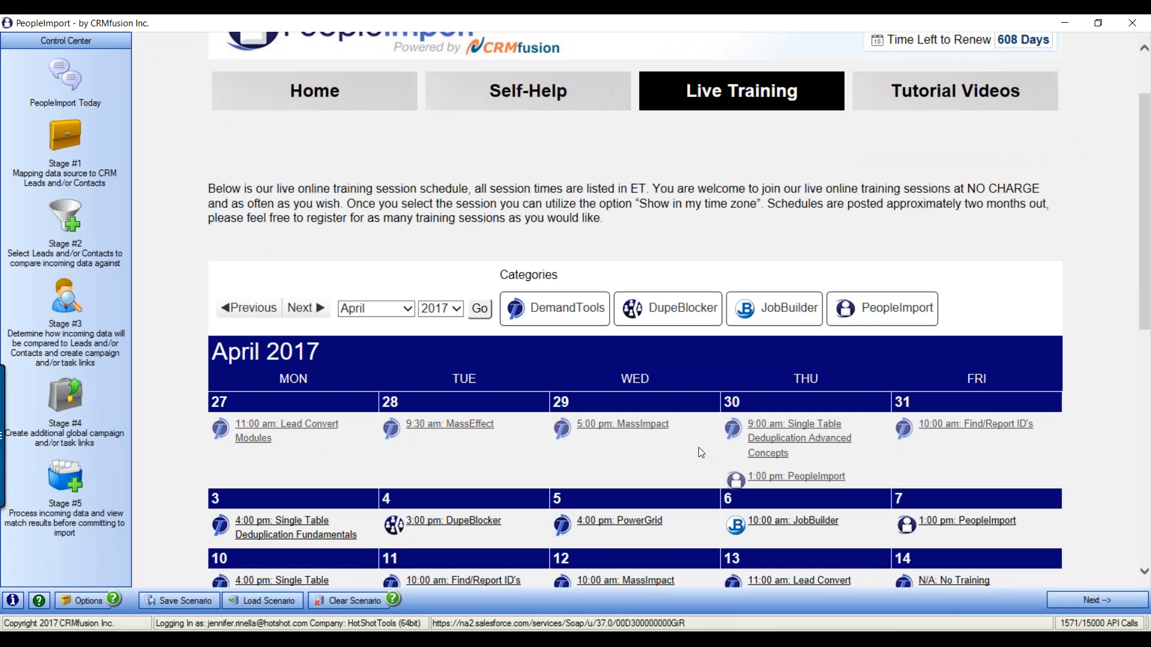
scroll(704, 451, "down", 2)
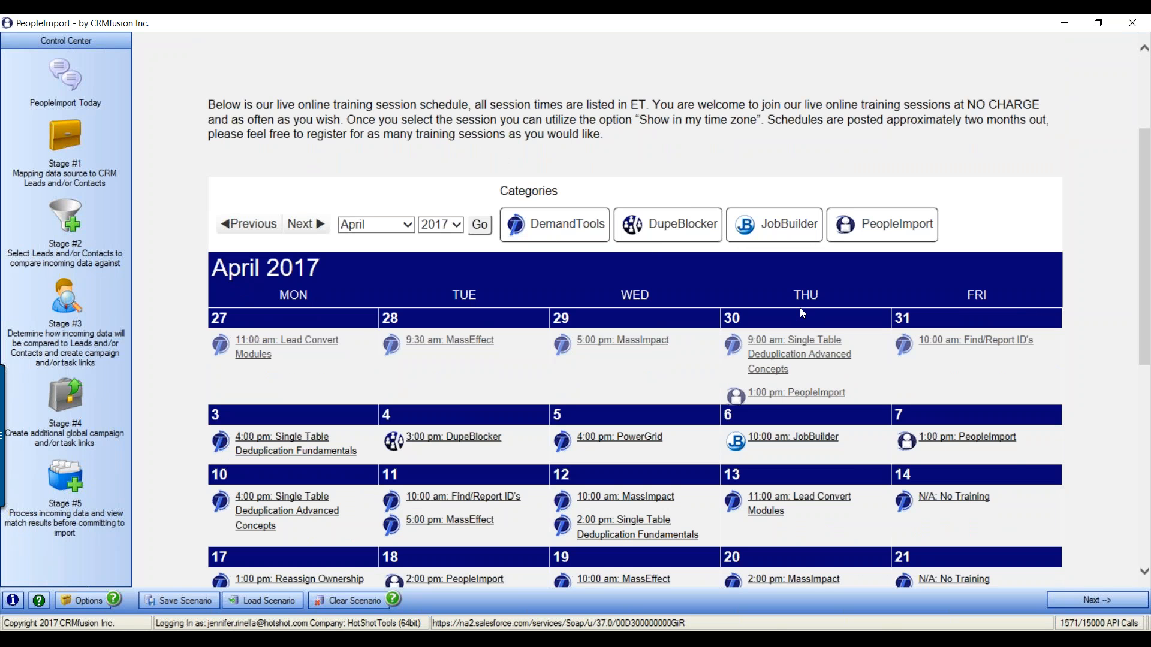
scroll(799, 308, "down", 4)
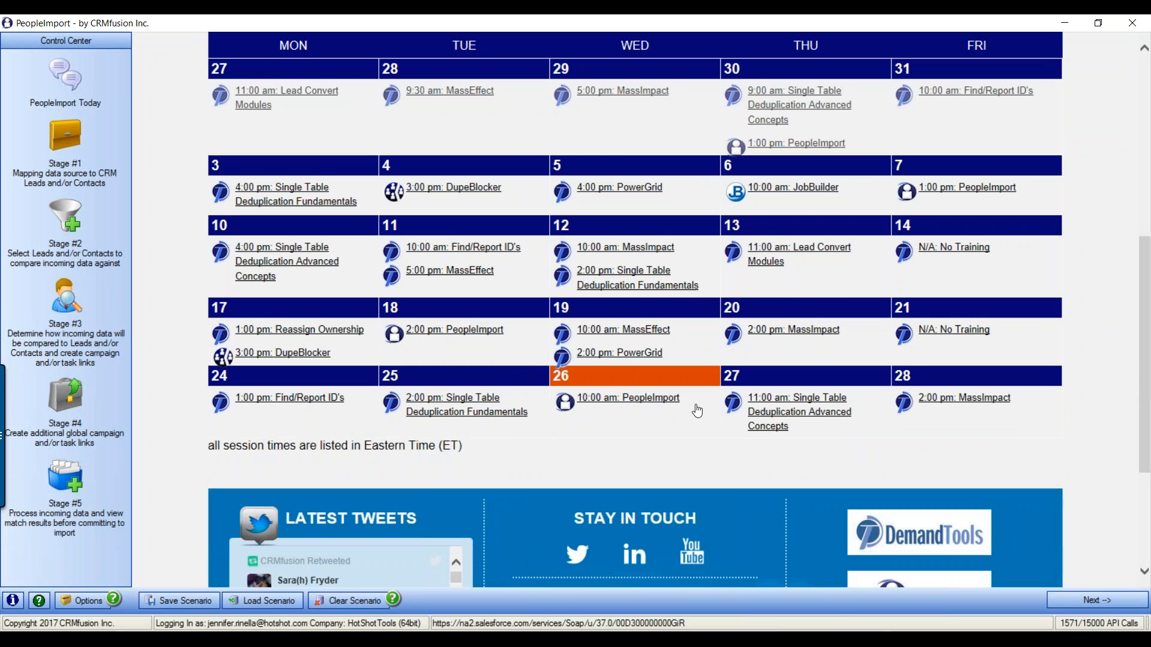
scroll(715, 438, "up", 4)
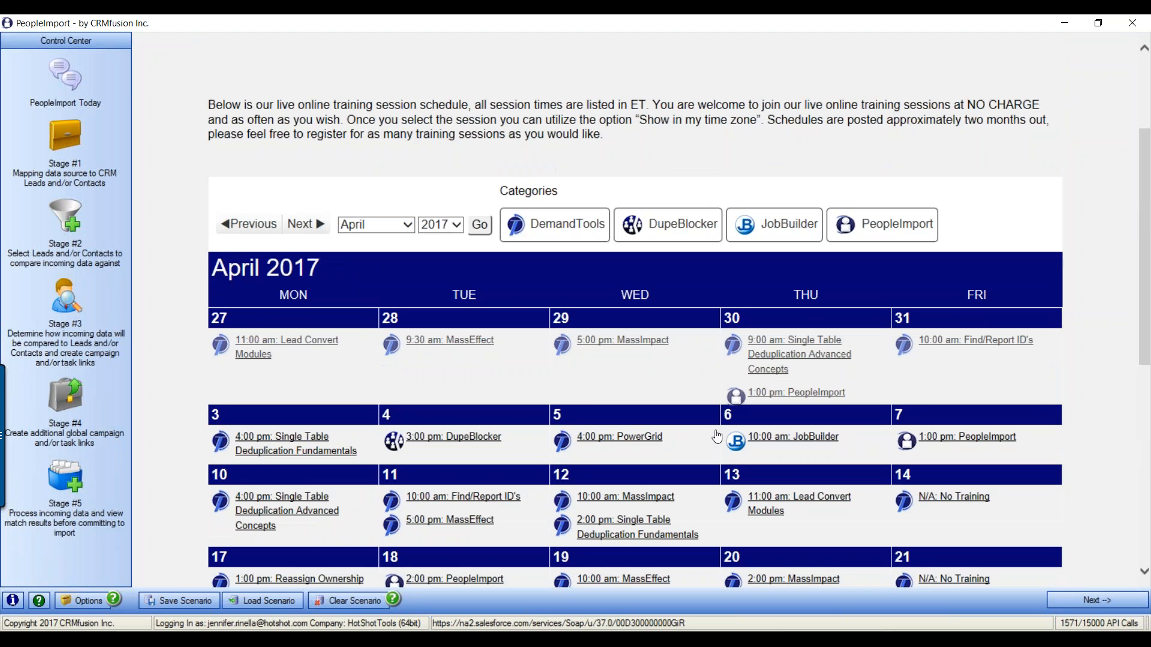
left_click(651, 341)
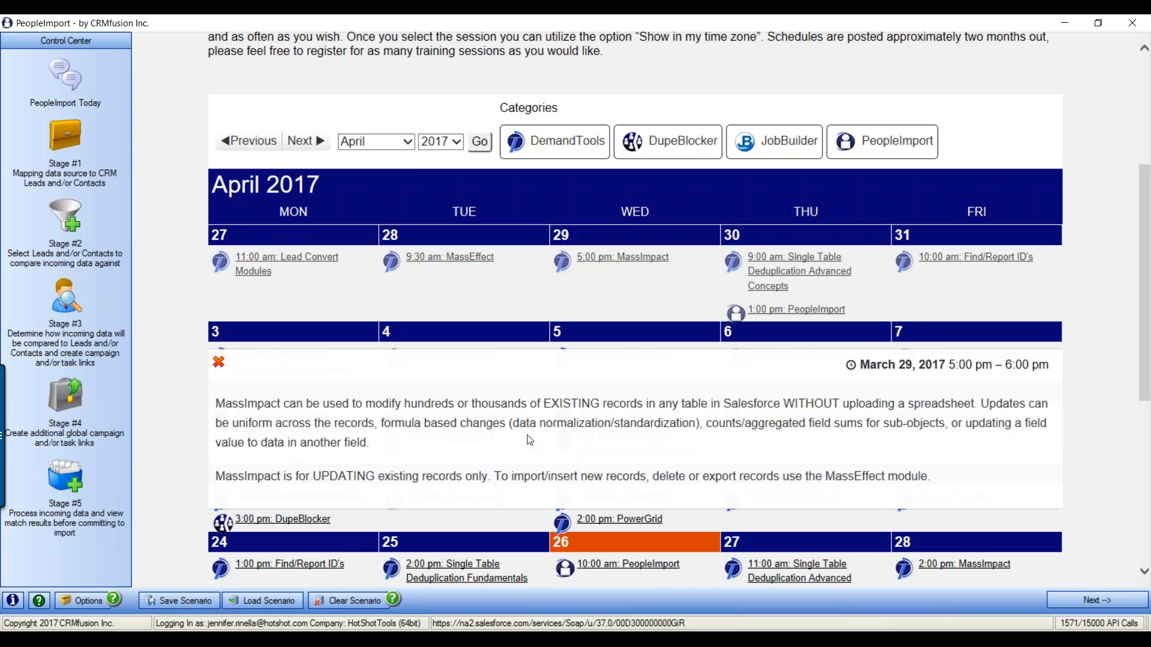
left_click(220, 363)
scroll(294, 404, "up", 4)
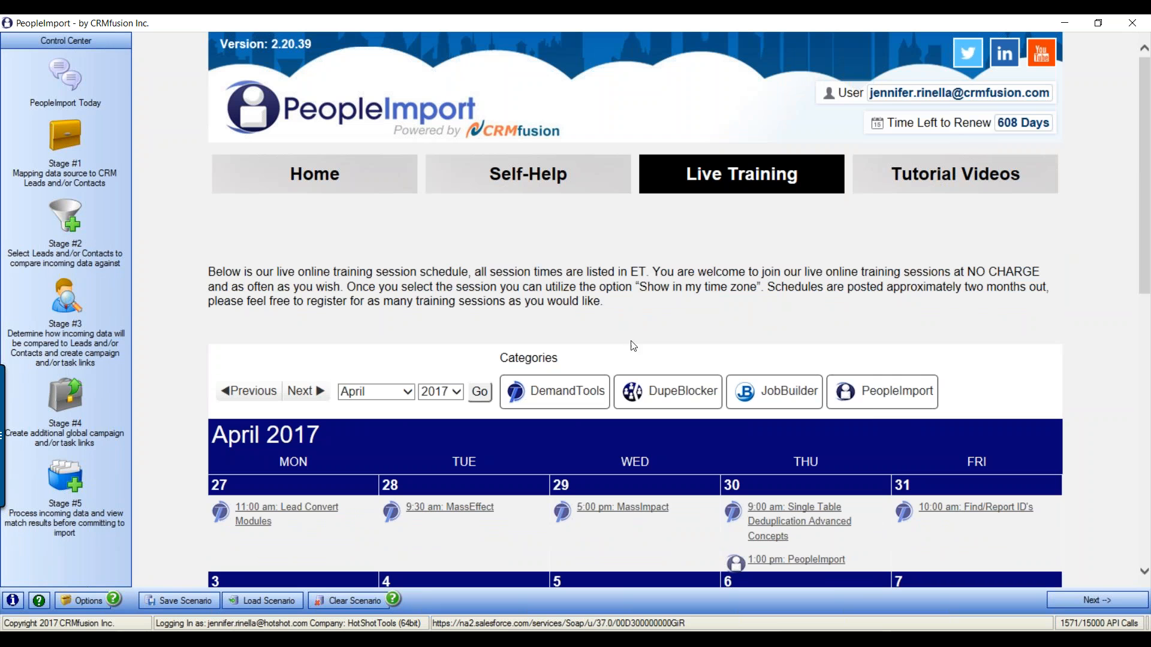
left_click(65, 75)
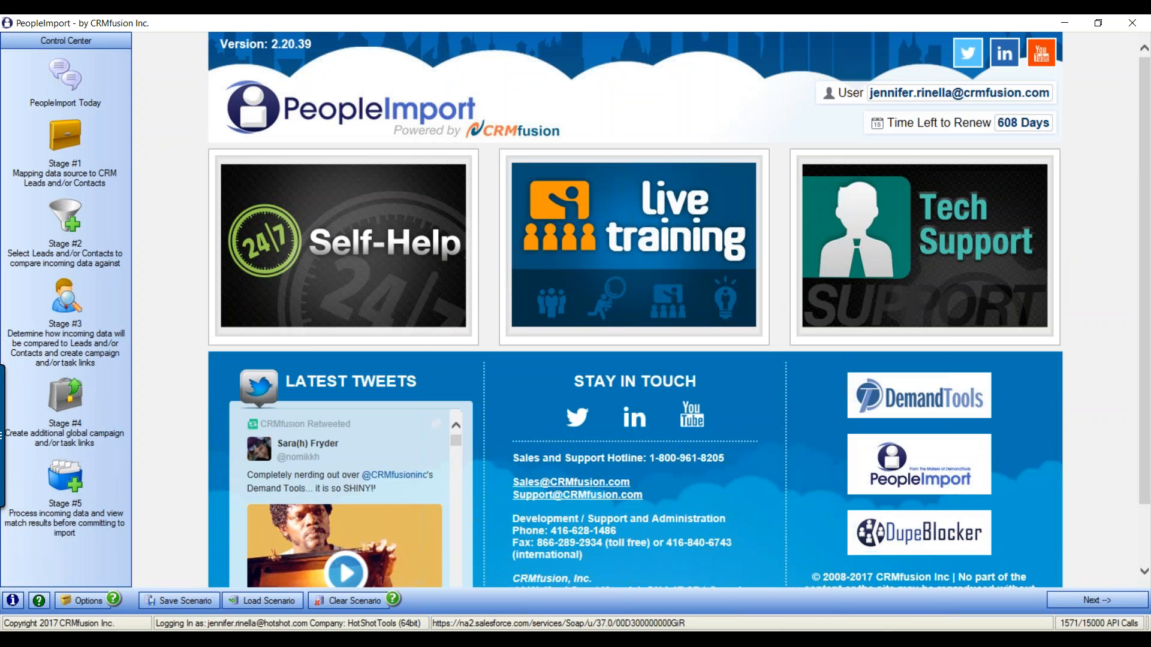
left_click(974, 245)
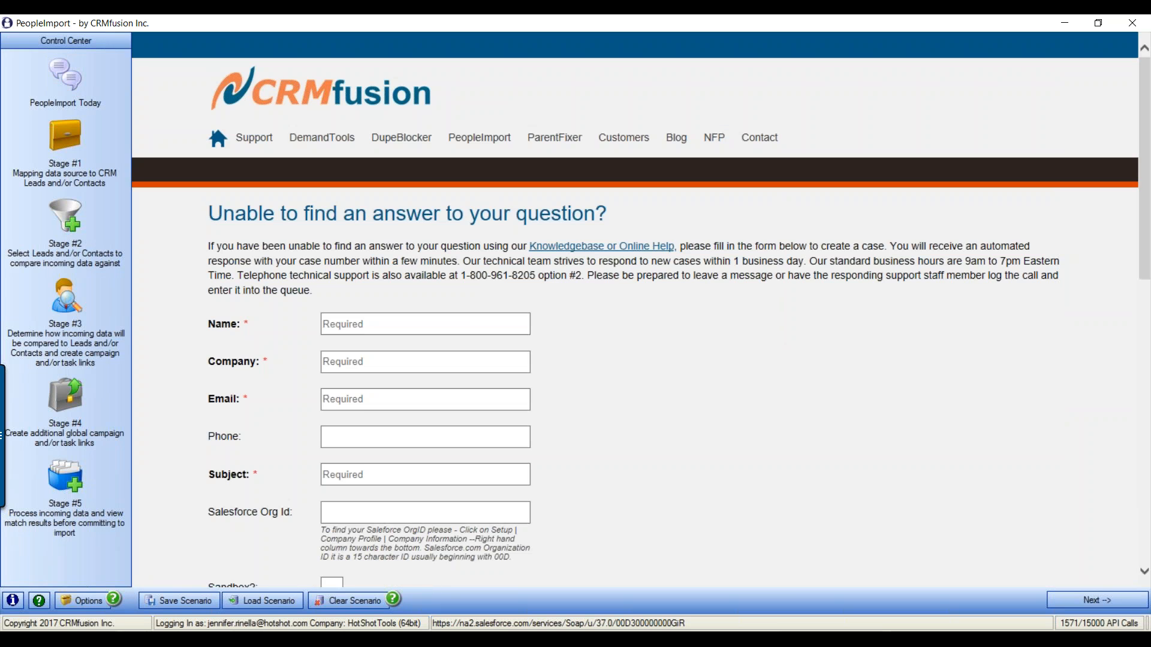
scroll(775, 392, "down", 2)
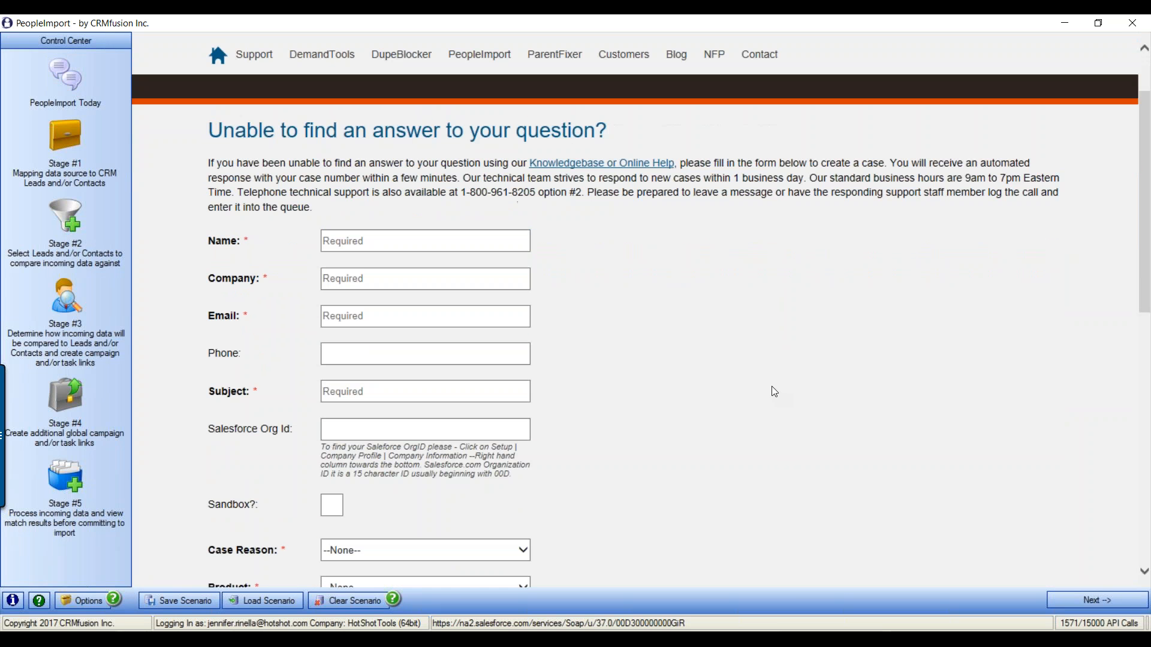
left_click(362, 248)
key("Tab")
key("Tab")
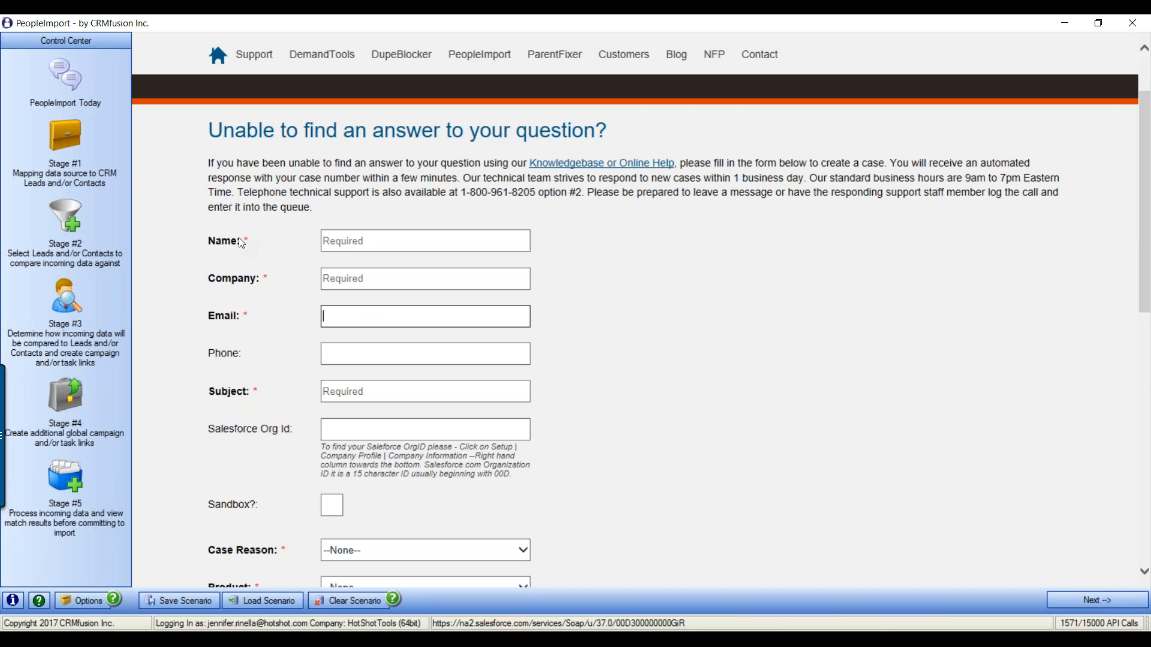
scroll(683, 360, "down", 4)
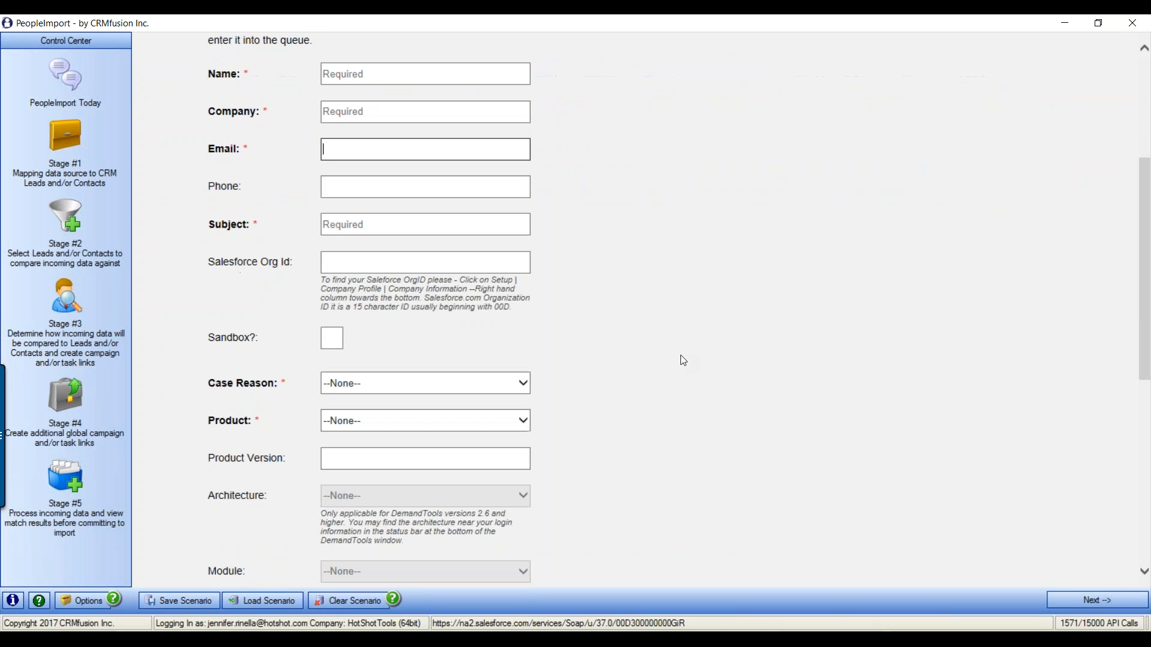
scroll(681, 355, "down", 2)
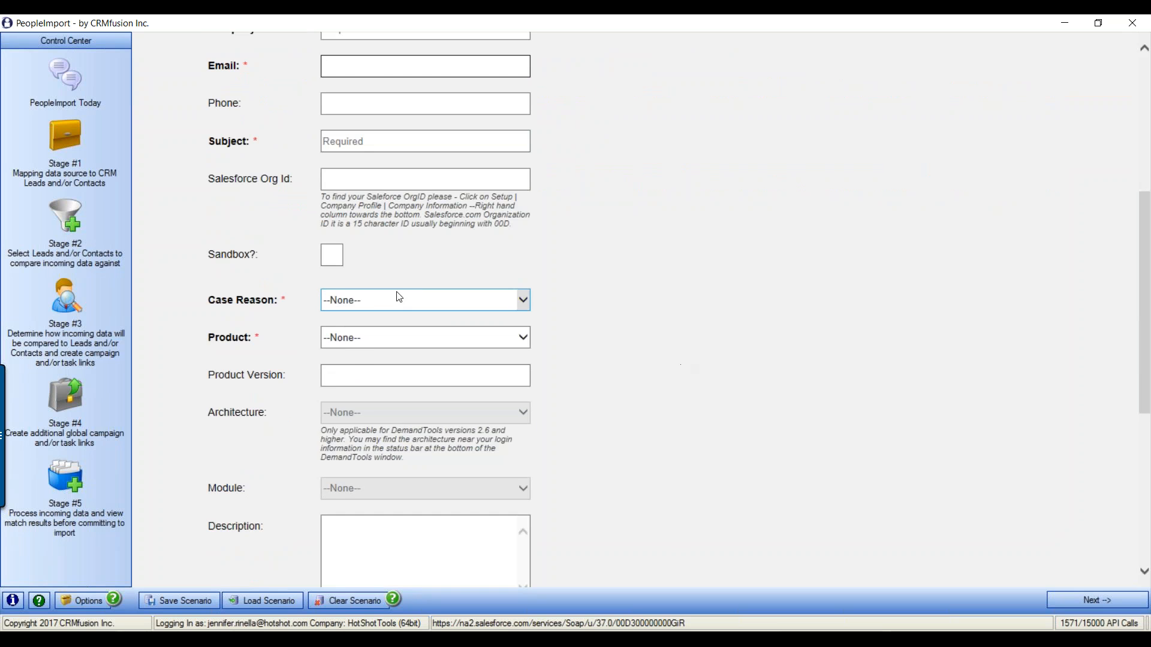
left_click(383, 300)
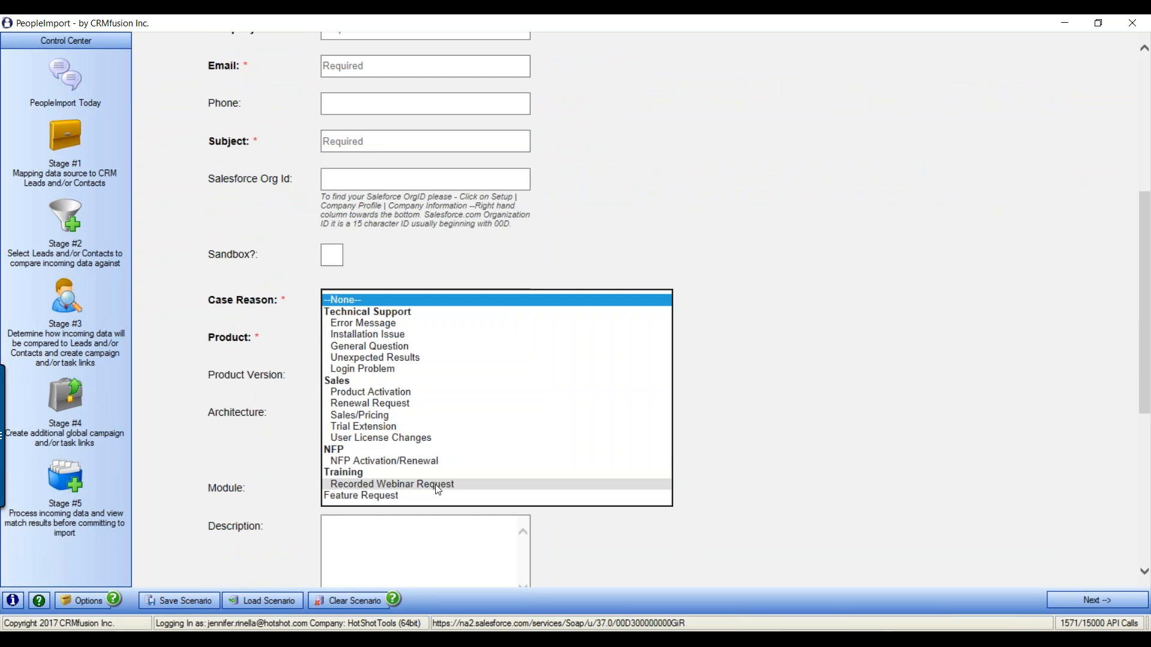
left_click(660, 484)
left_click(523, 299)
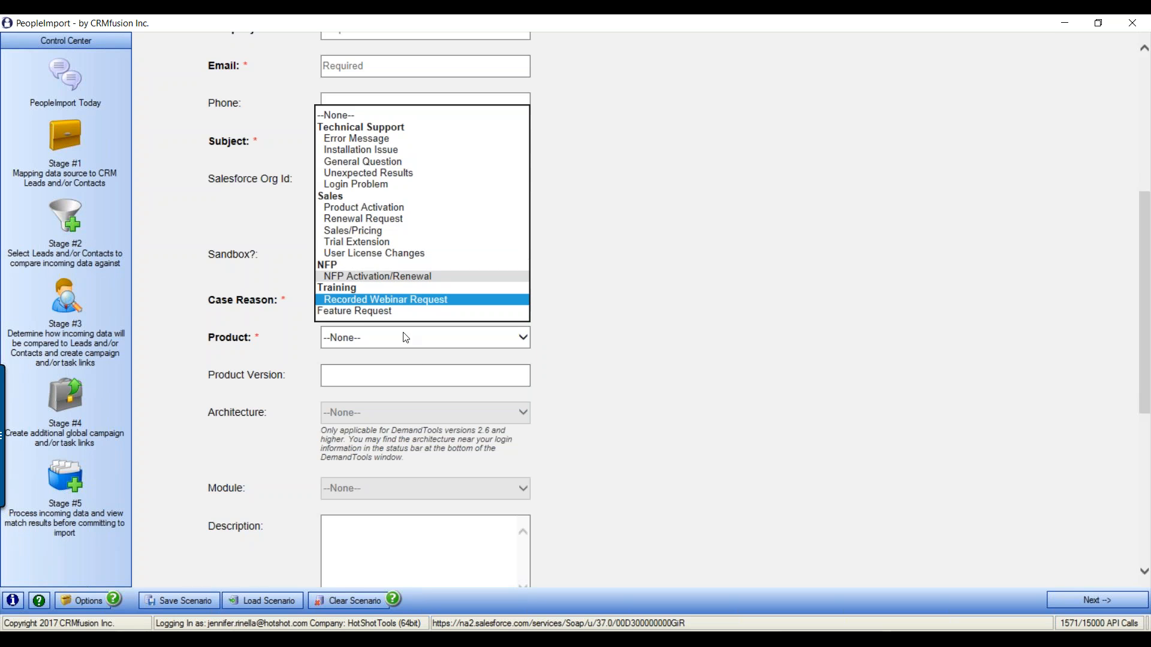
left_click(409, 300)
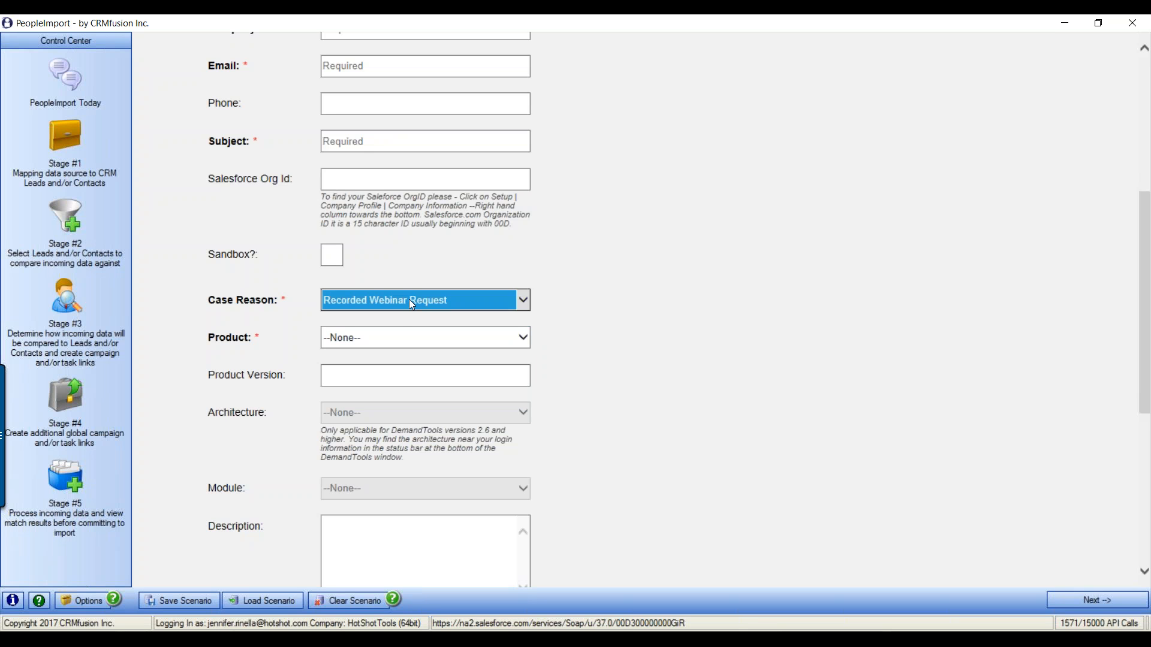
left_click(384, 337)
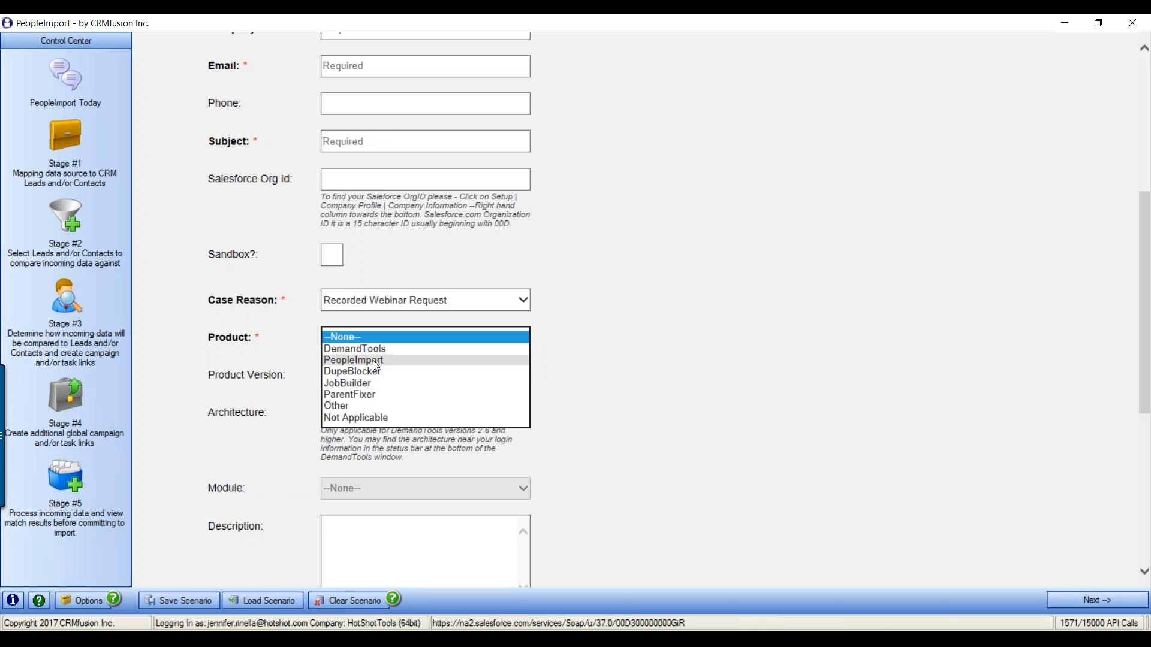
left_click(376, 360)
scroll(578, 422, "down", 3)
left_click(406, 385)
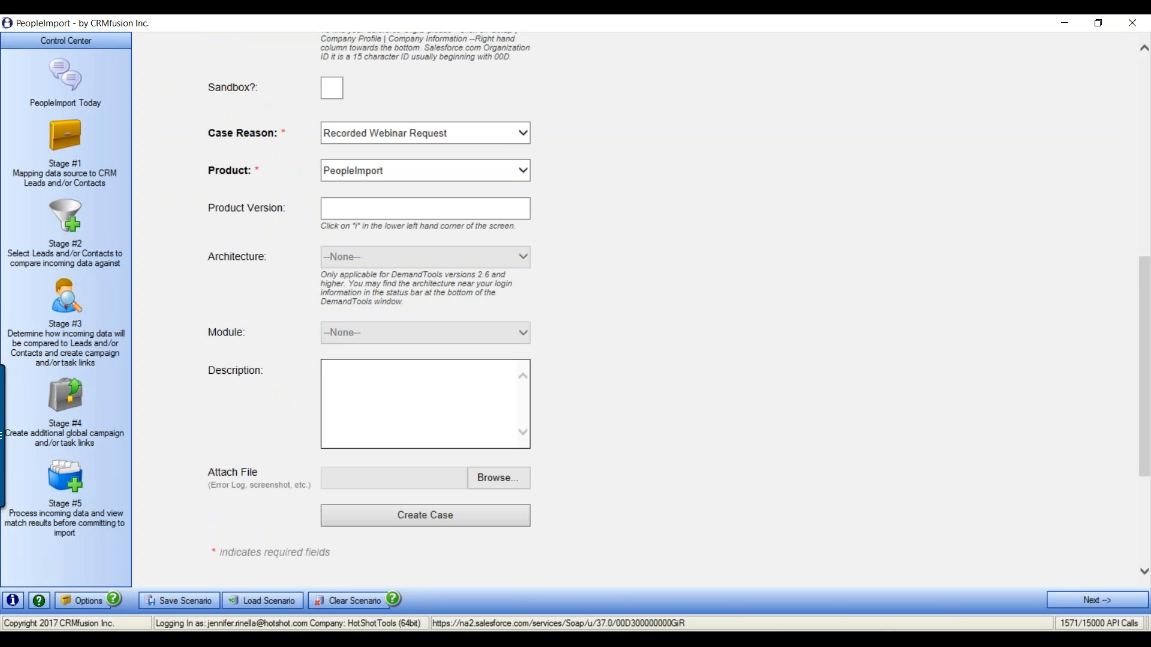
scroll(648, 396, "up", 8)
left_click(64, 81)
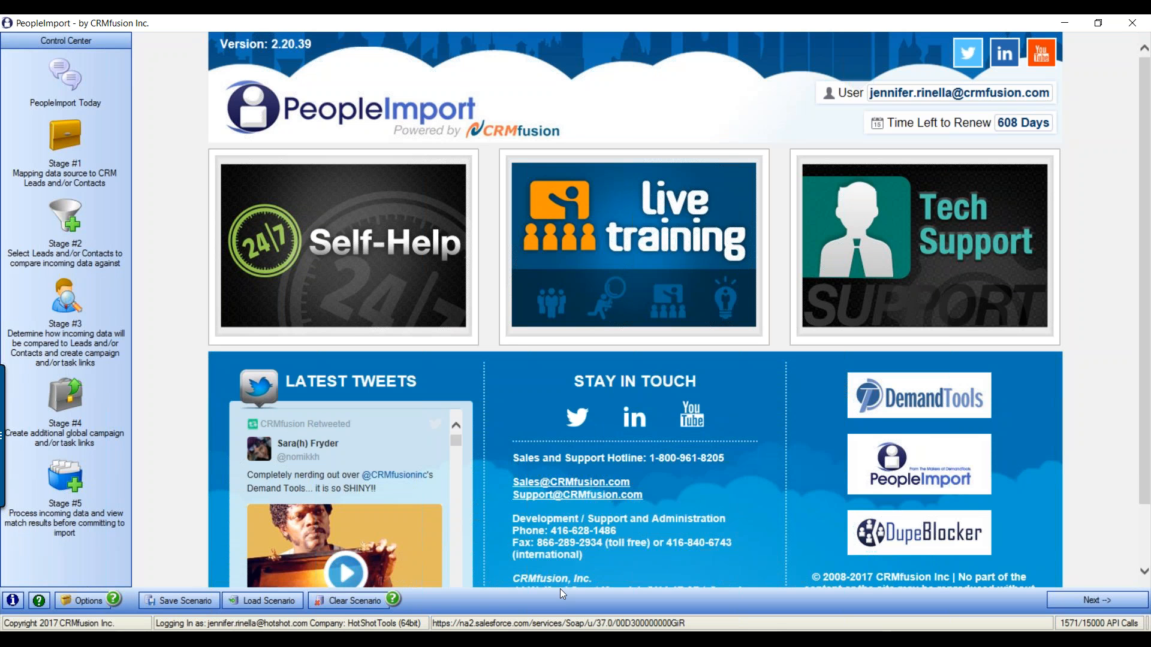
Open the Options dialog from the bottom toolbar
left_click(96, 599)
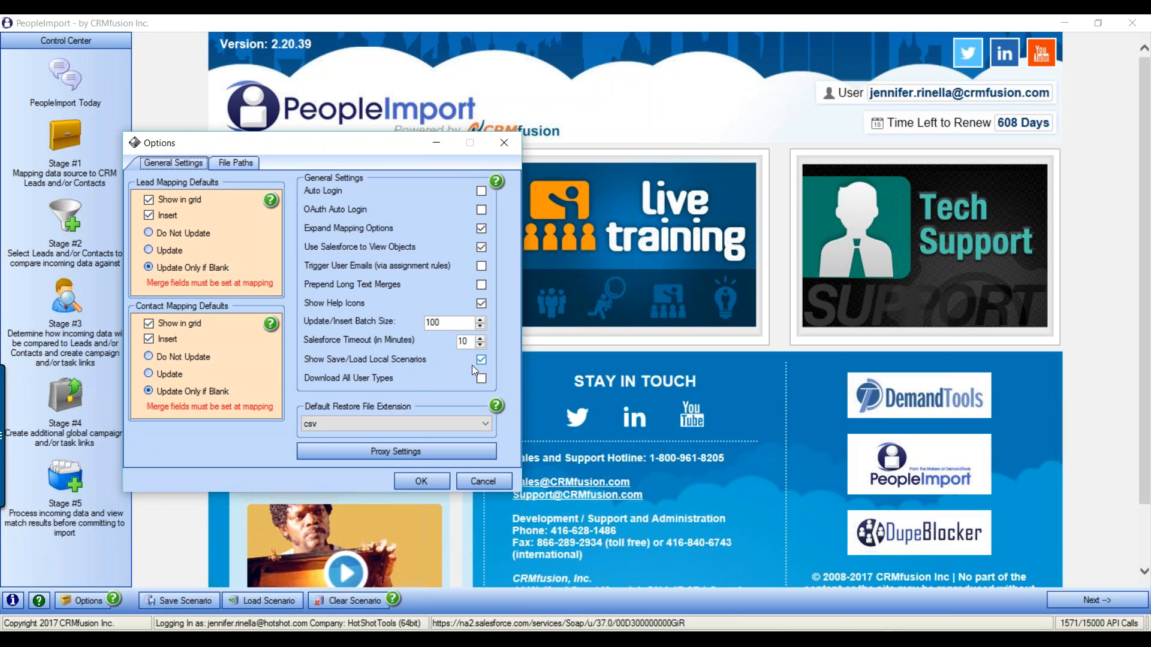
Inspect the Restore, Log File and Replace List directory paths under File Paths
left_click(246, 161)
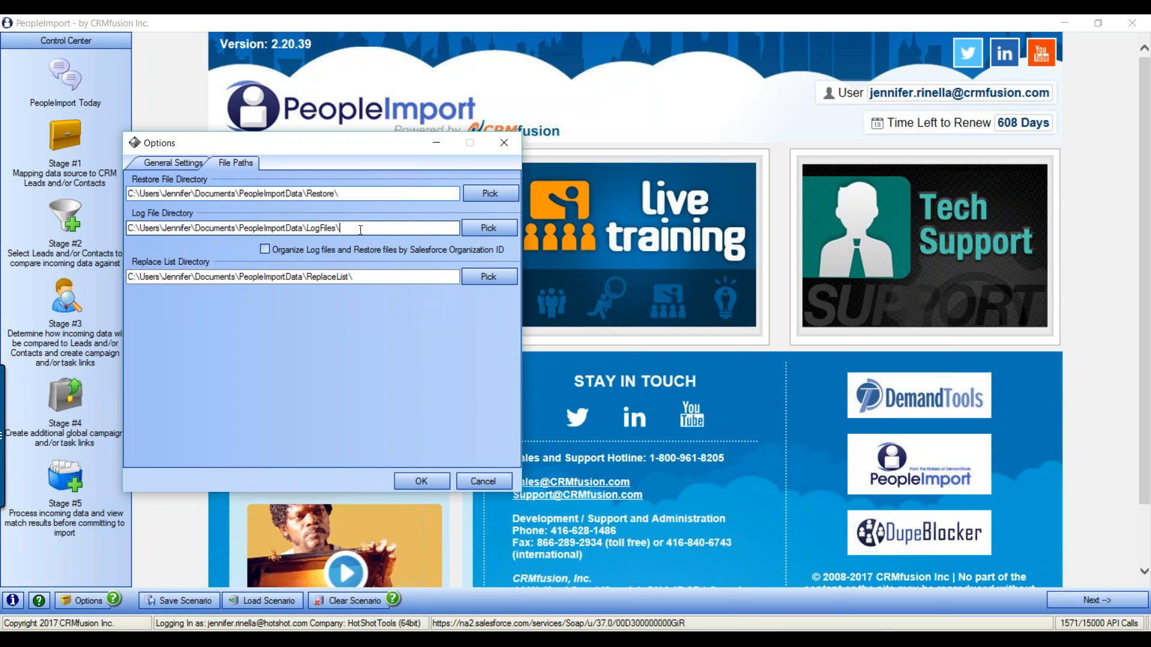
left_click(369, 275)
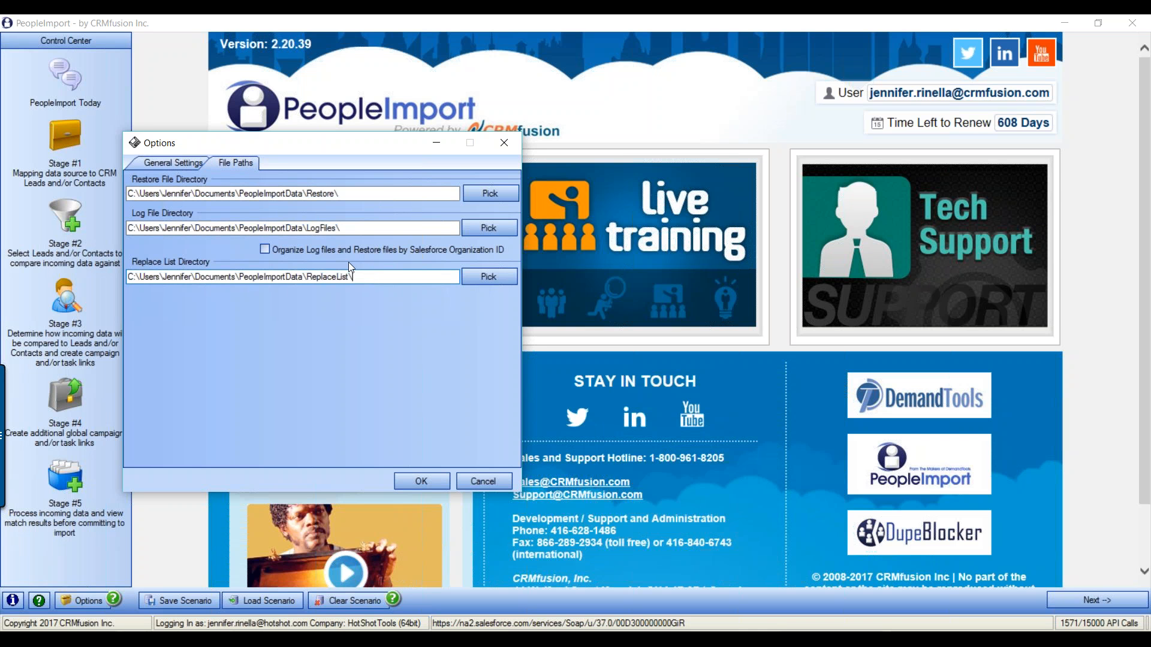
left_click_drag(342, 228, 126, 206)
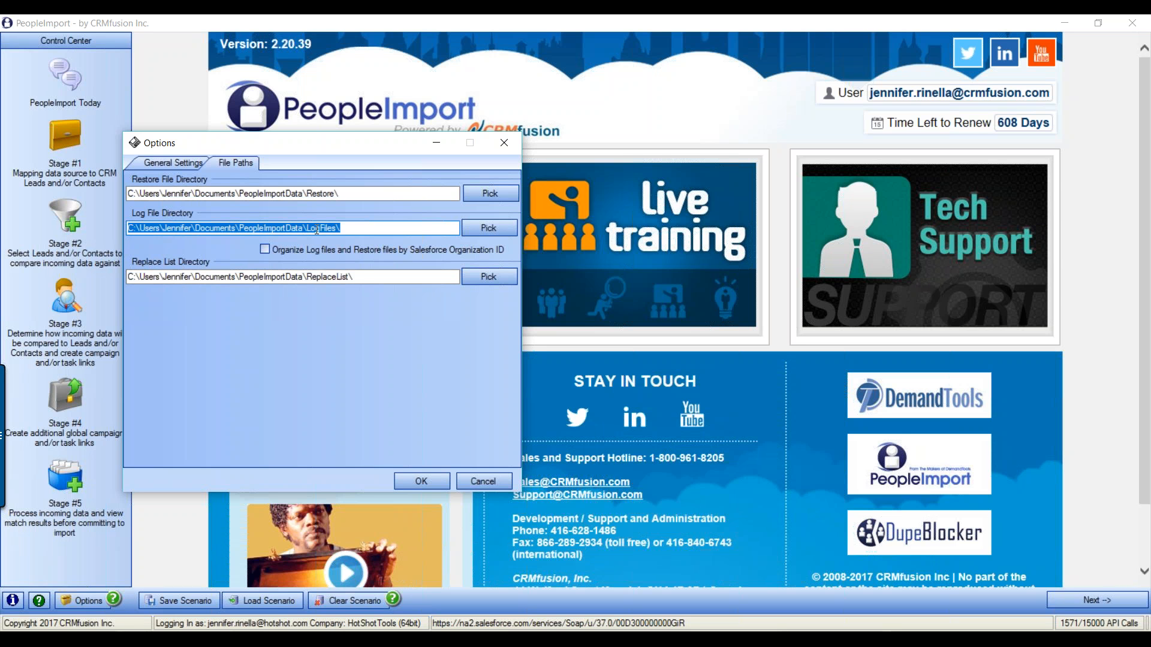
left_click(370, 276)
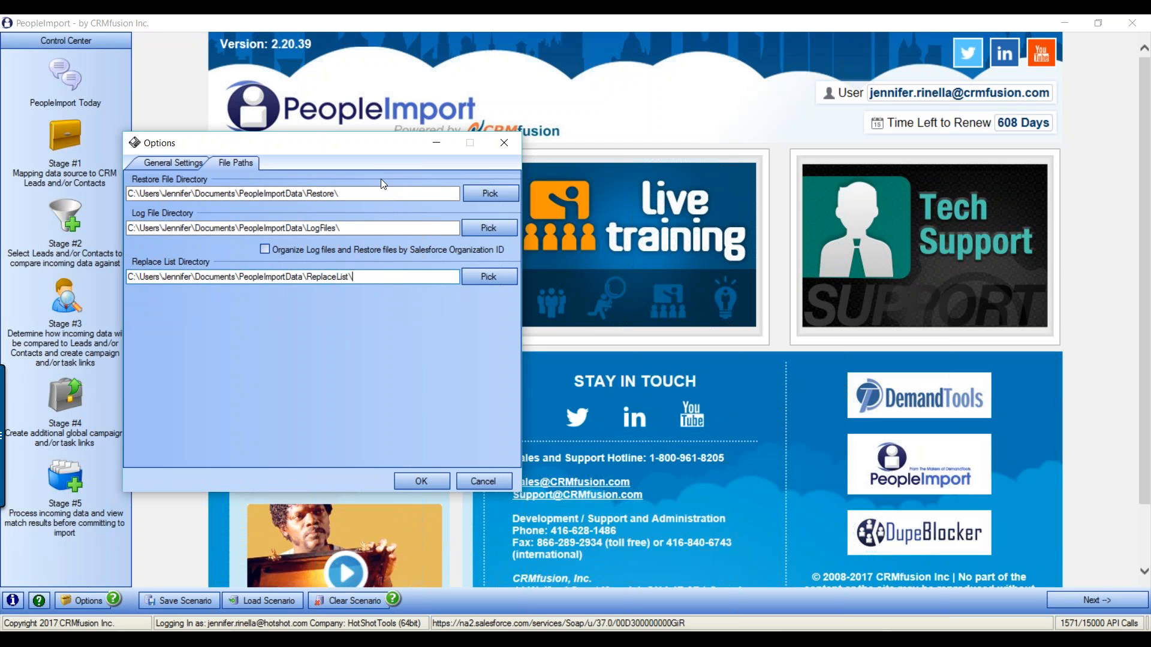
left_click(364, 193)
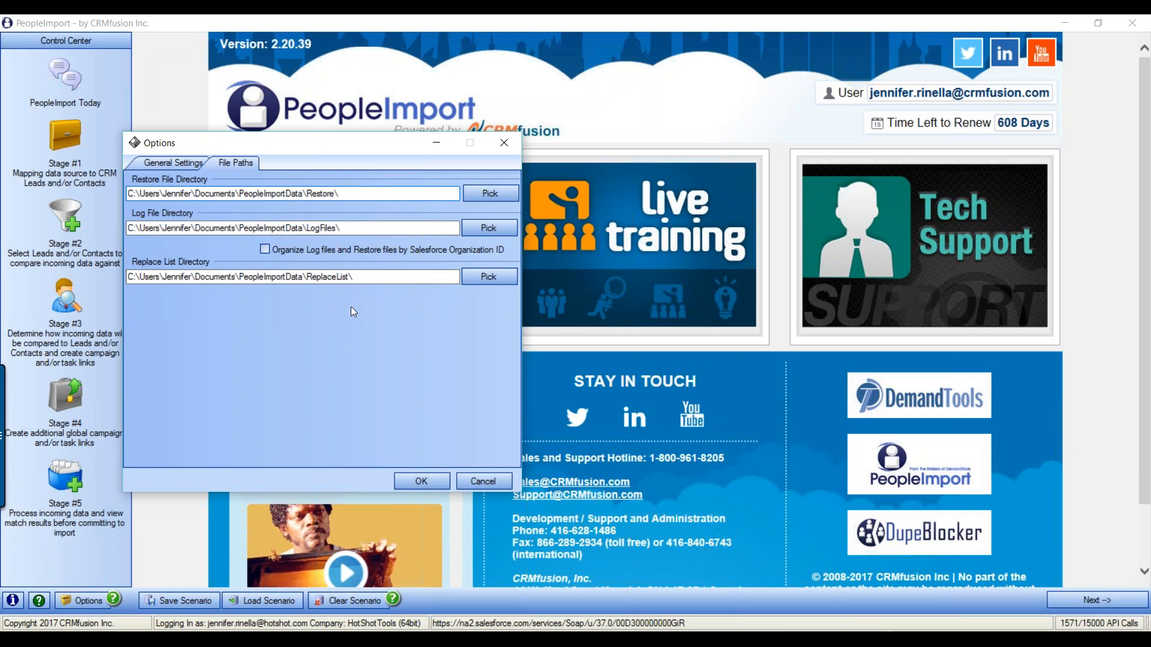
Close the Options dialog with OK, returning to PeopleImport Today
left_click(422, 481)
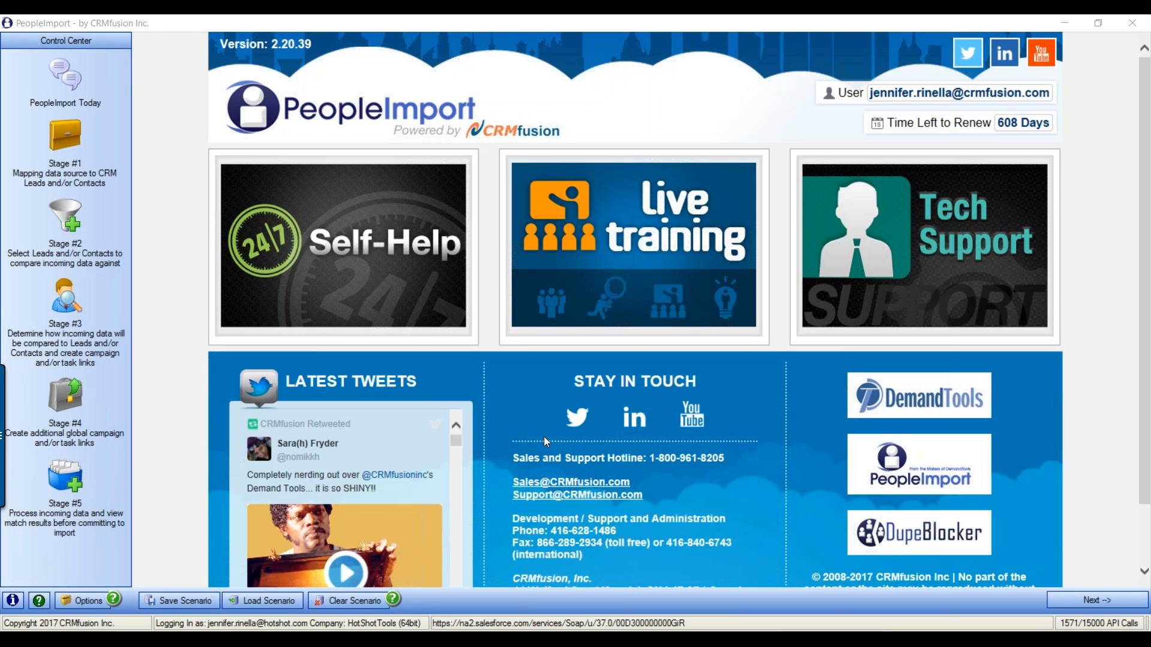
Load January PI List.csv as the incoming data file on the Stage #1 mapping page
left_click(67, 132)
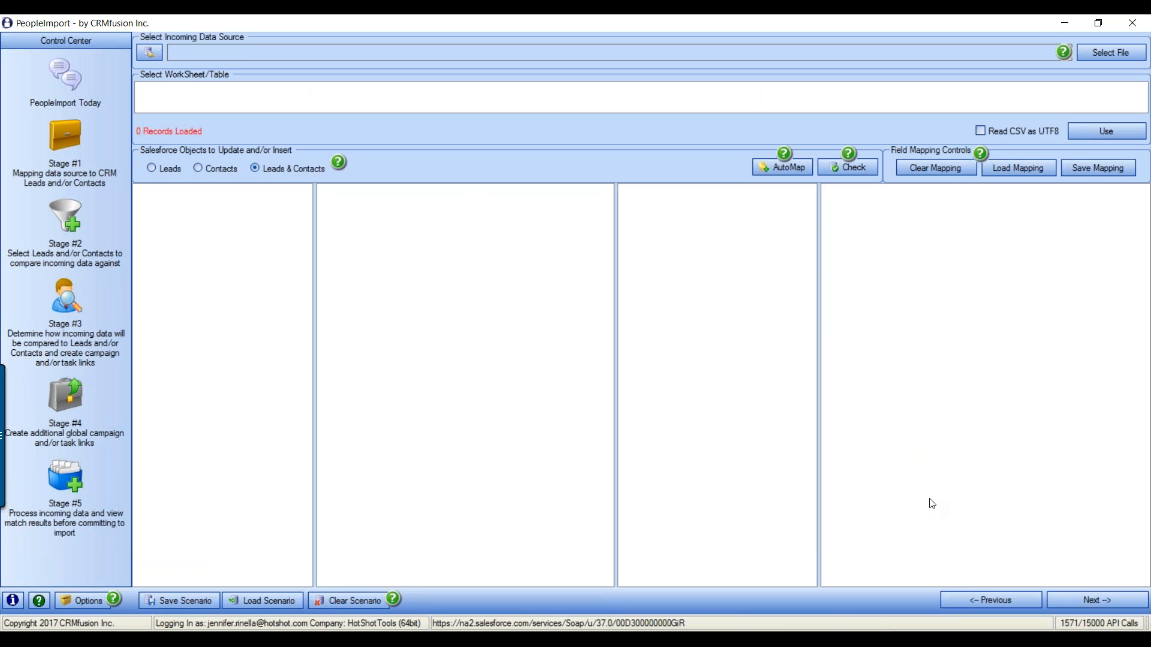
left_click(1103, 54)
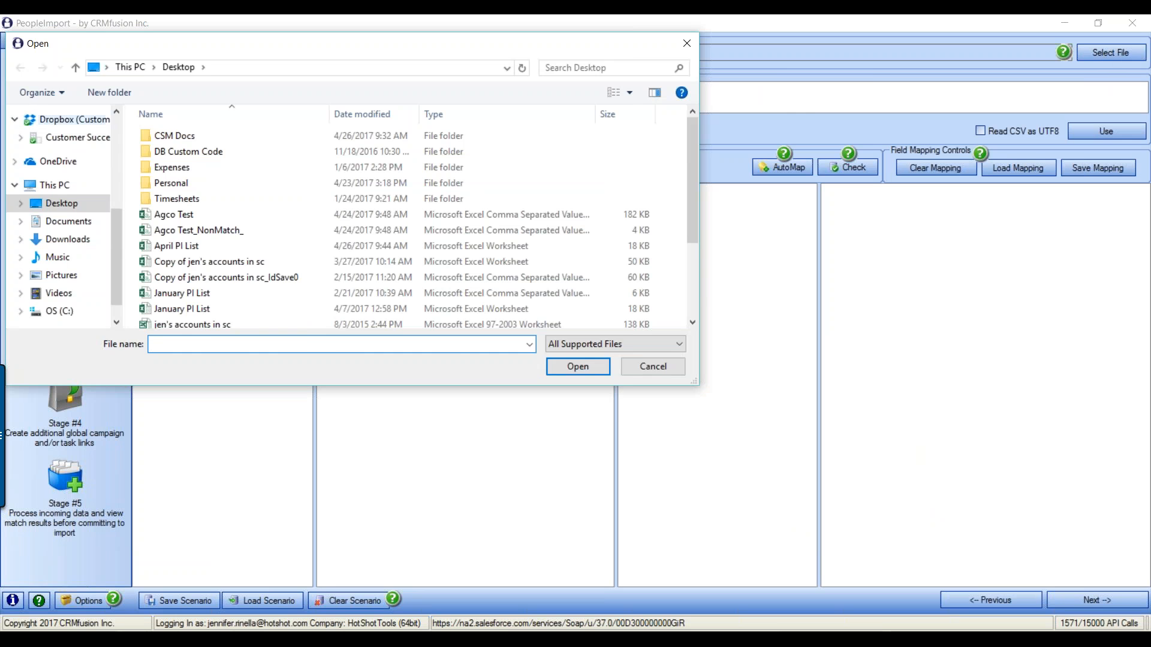
left_click_drag(243, 47, 410, 81)
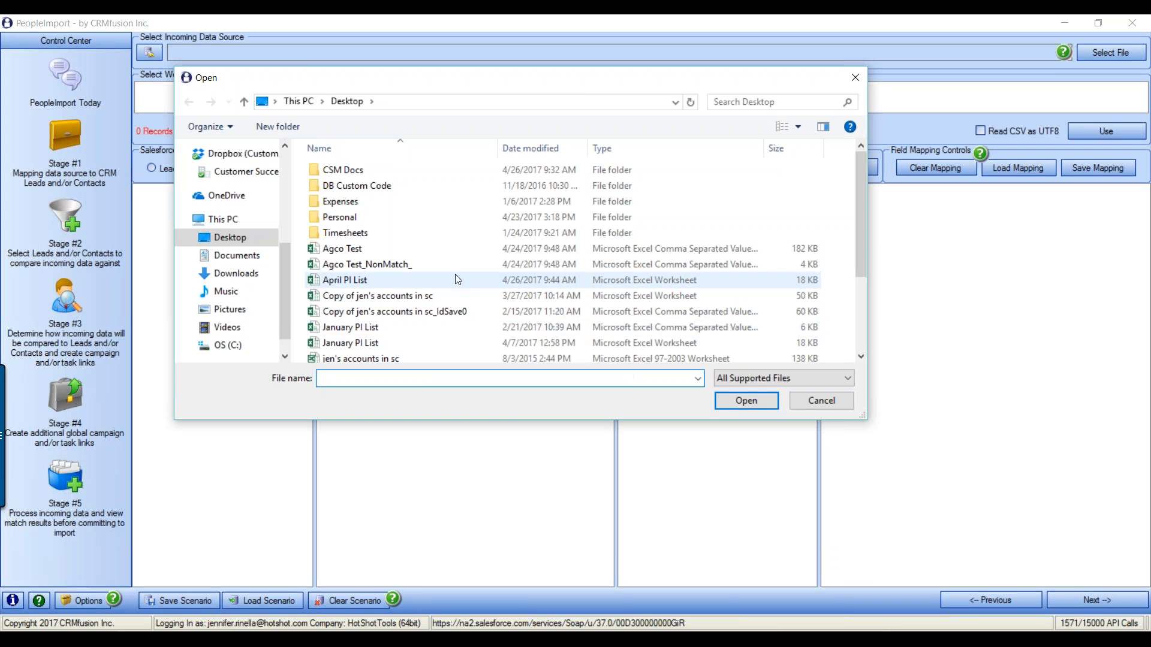
double_click(380, 329)
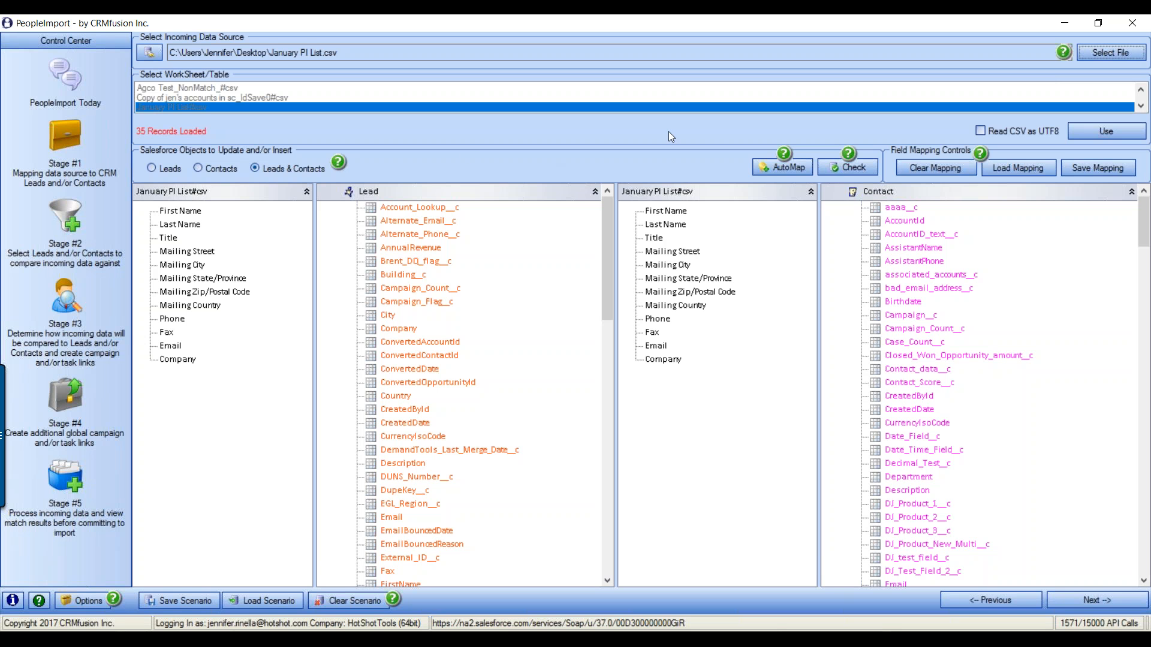
Choose April PI List.xlsx as the incoming data file
left_click(1103, 52)
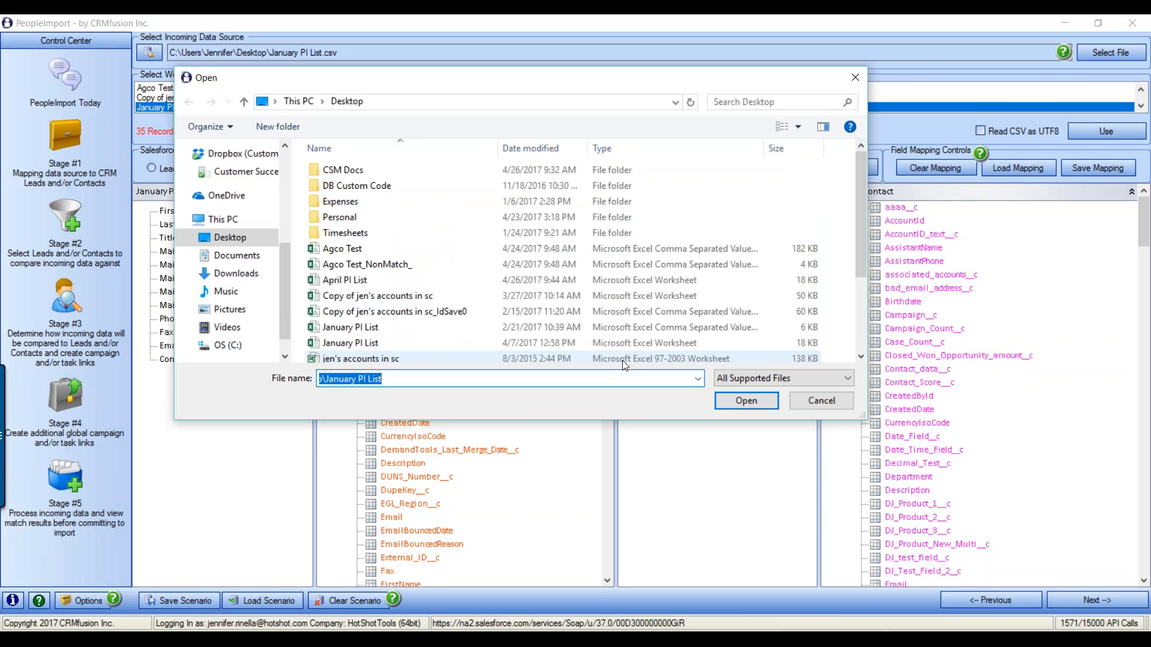
double_click(360, 280)
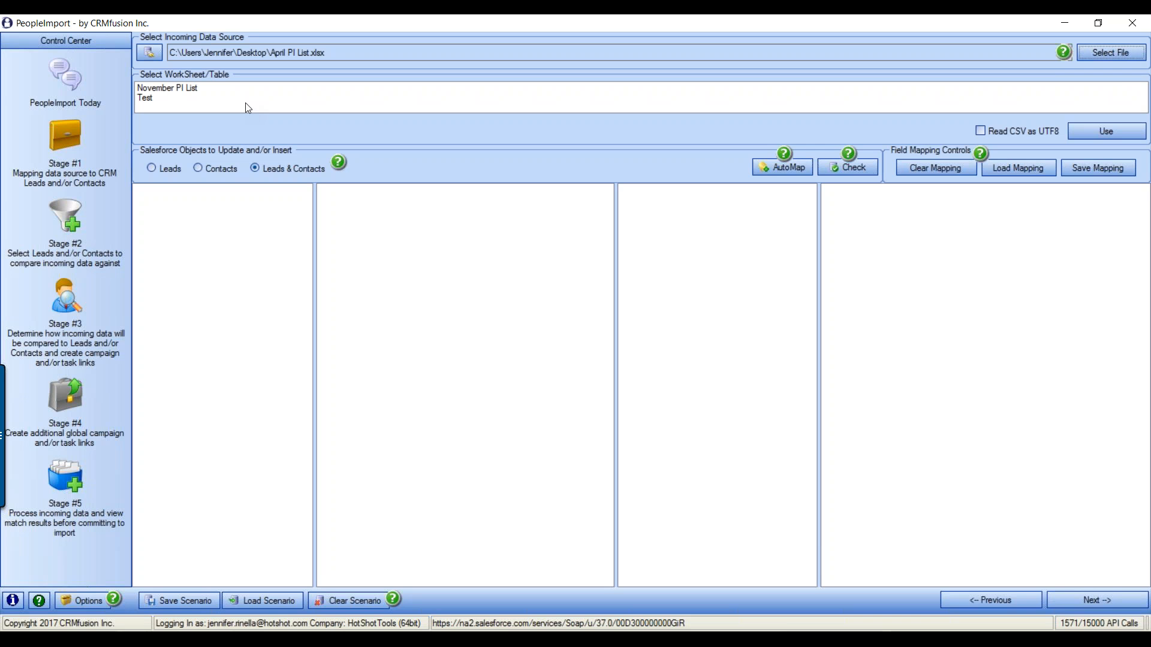
Load the November PI List worksheet's 36 records, then open April PI List from the Desktop in Excel
left_click(184, 94)
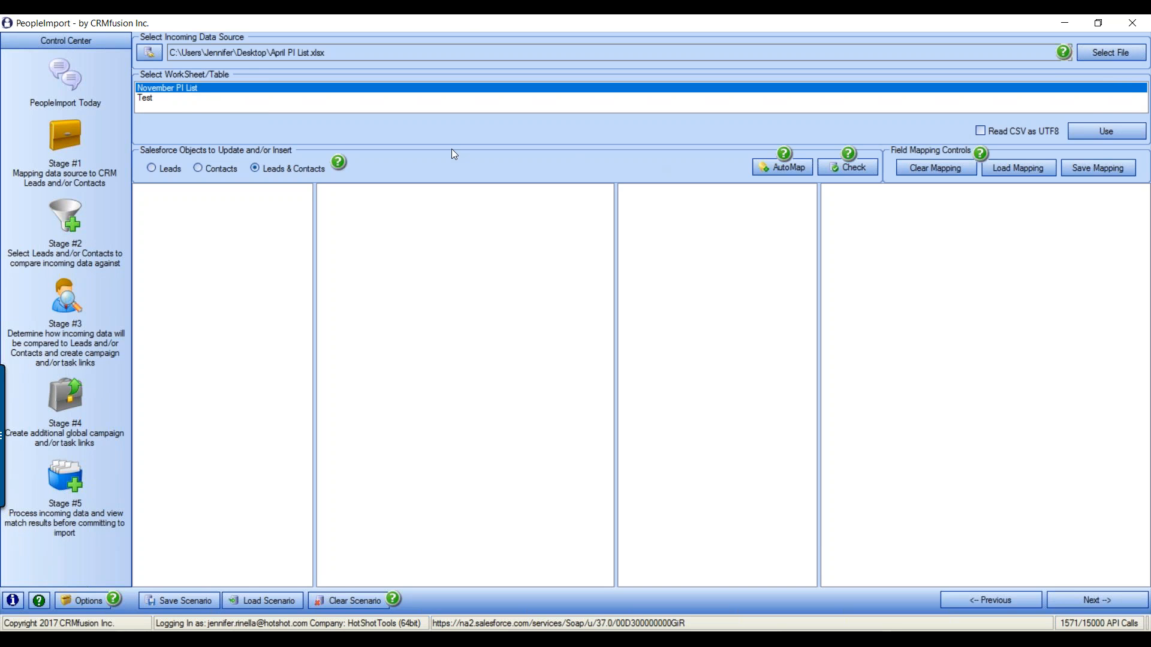
double_click(183, 90)
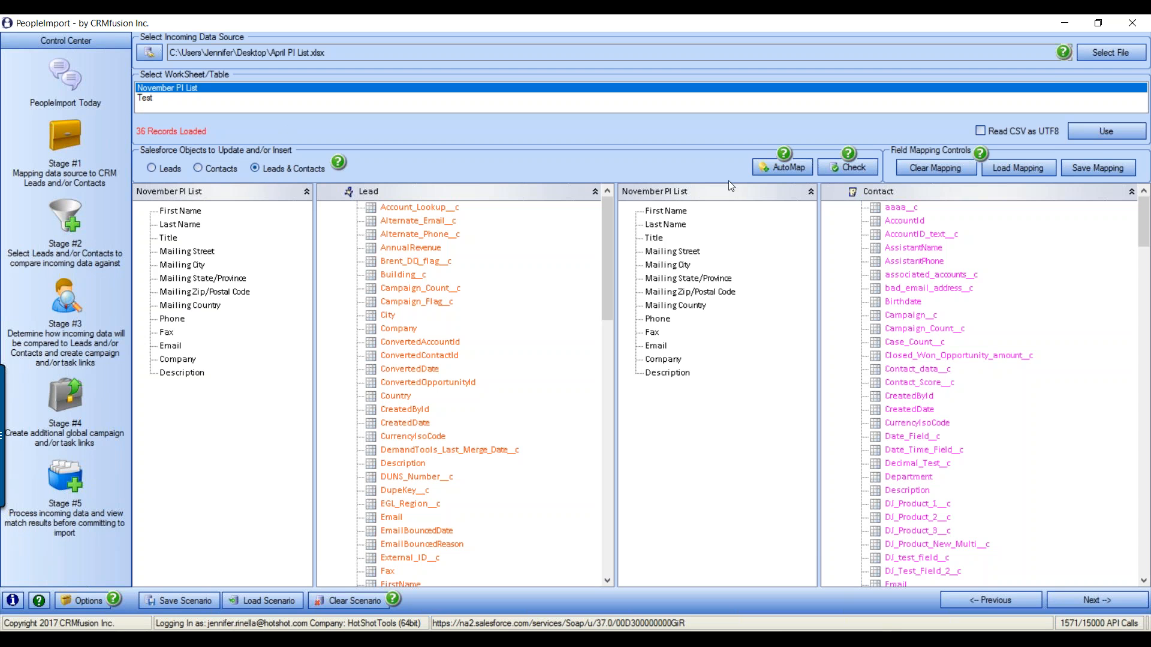
left_click(395, 641)
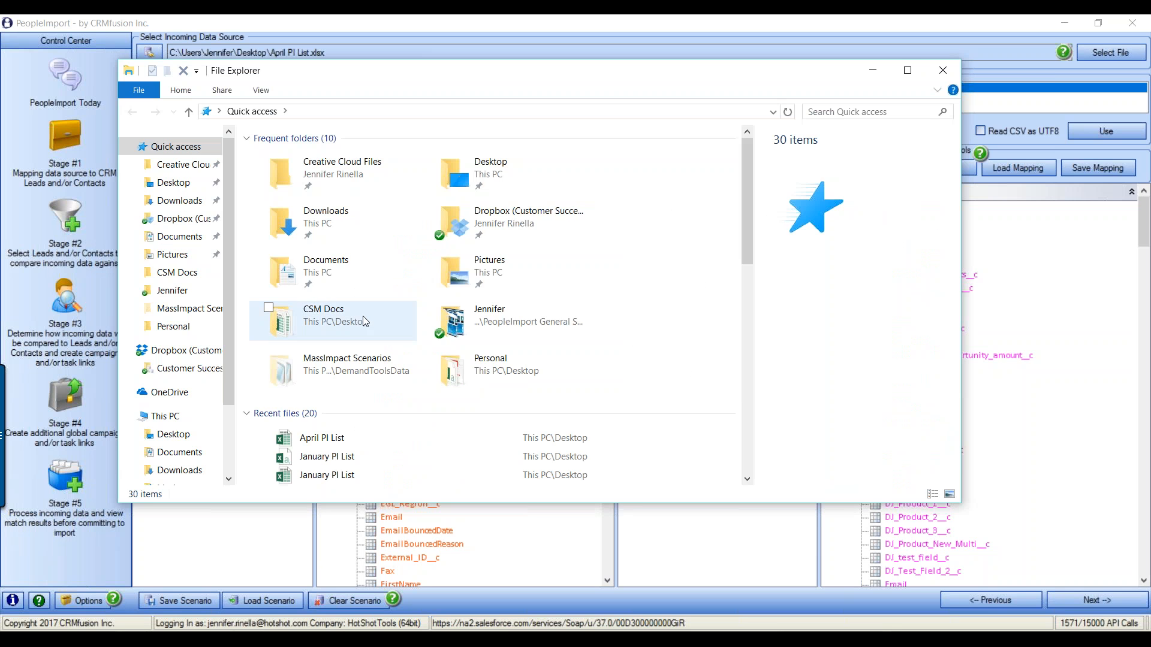
left_click(174, 182)
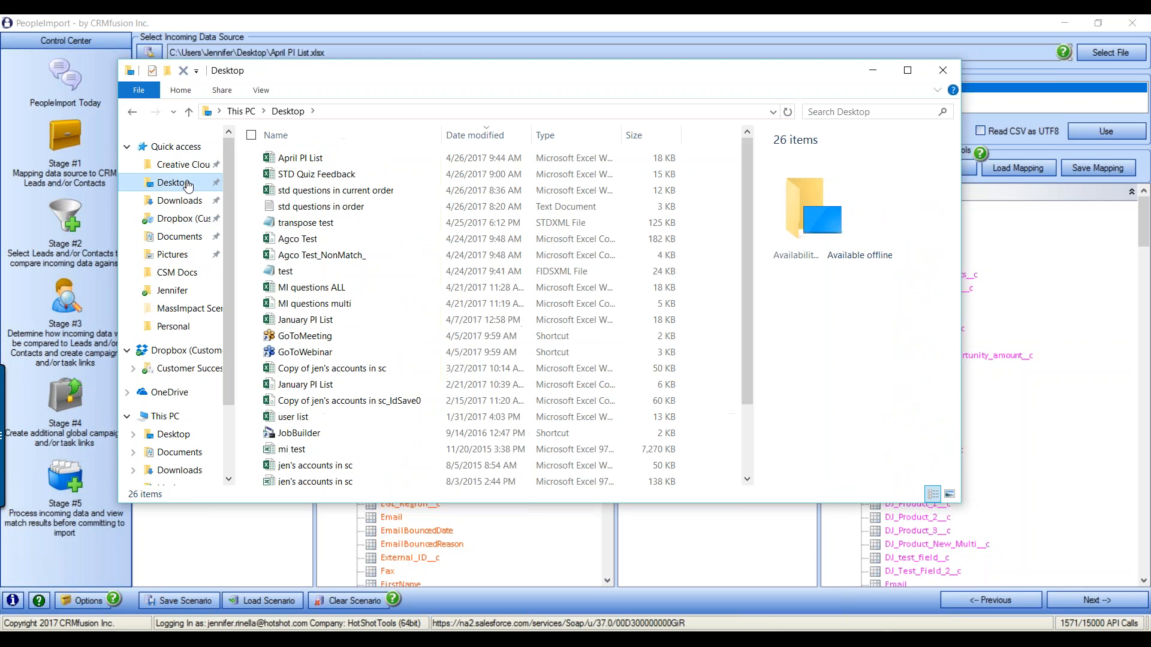
double_click(340, 165)
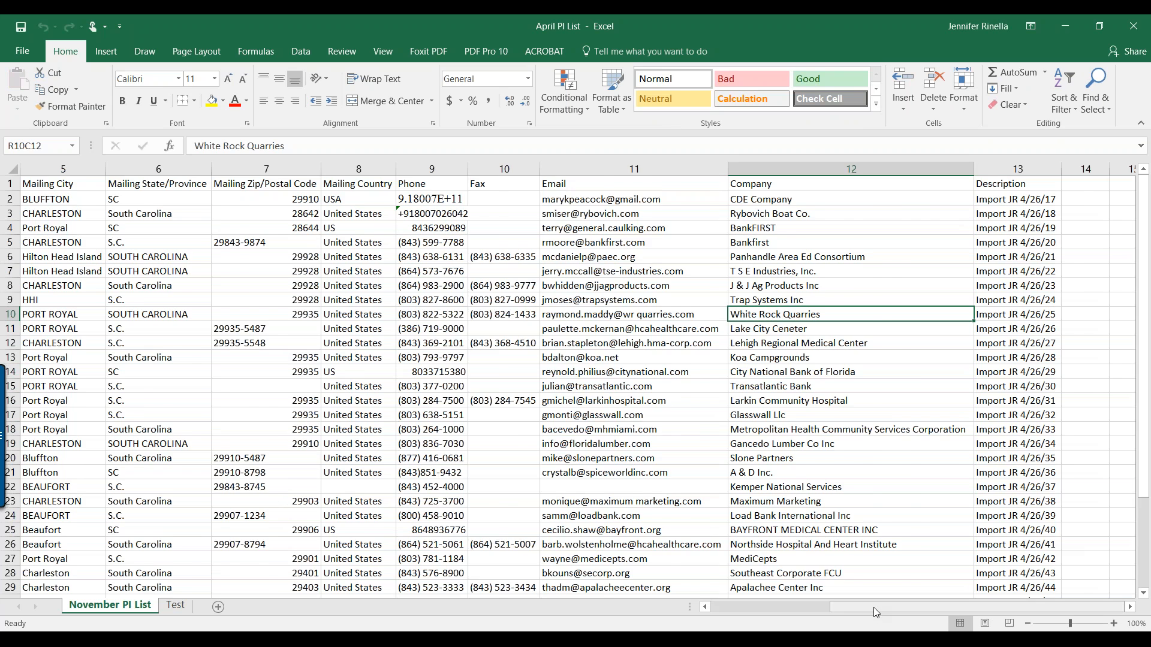
Review the column headings from First Name through Description
left_click_drag(873, 606, 717, 622)
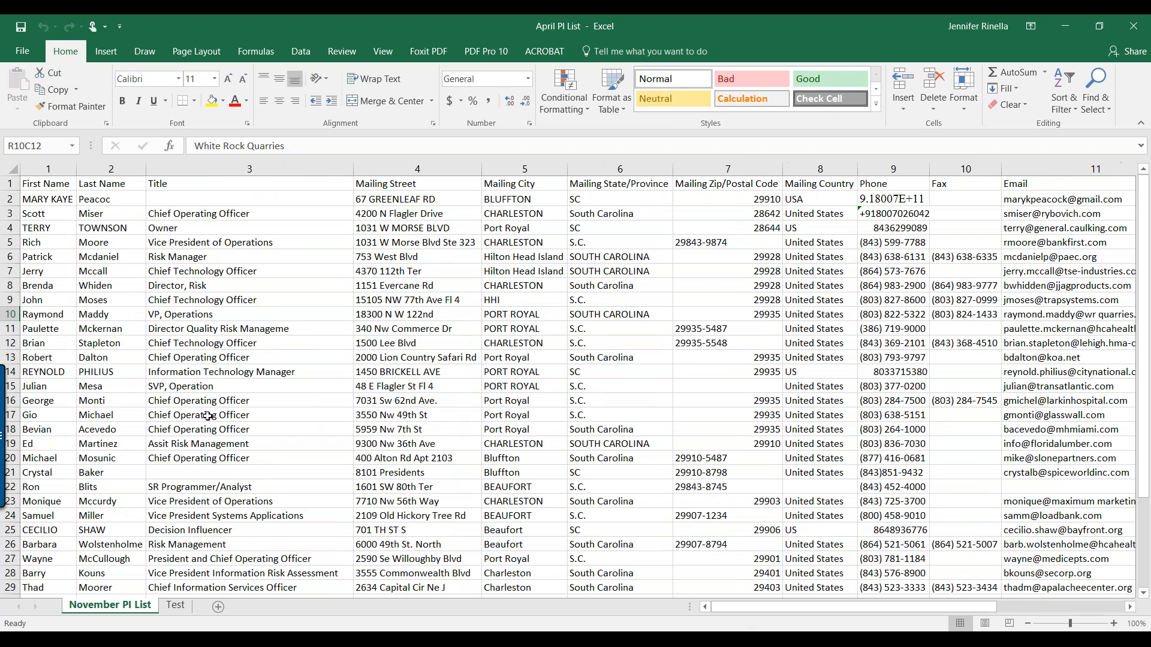
left_click(58, 183)
left_click(108, 183)
left_click(153, 184)
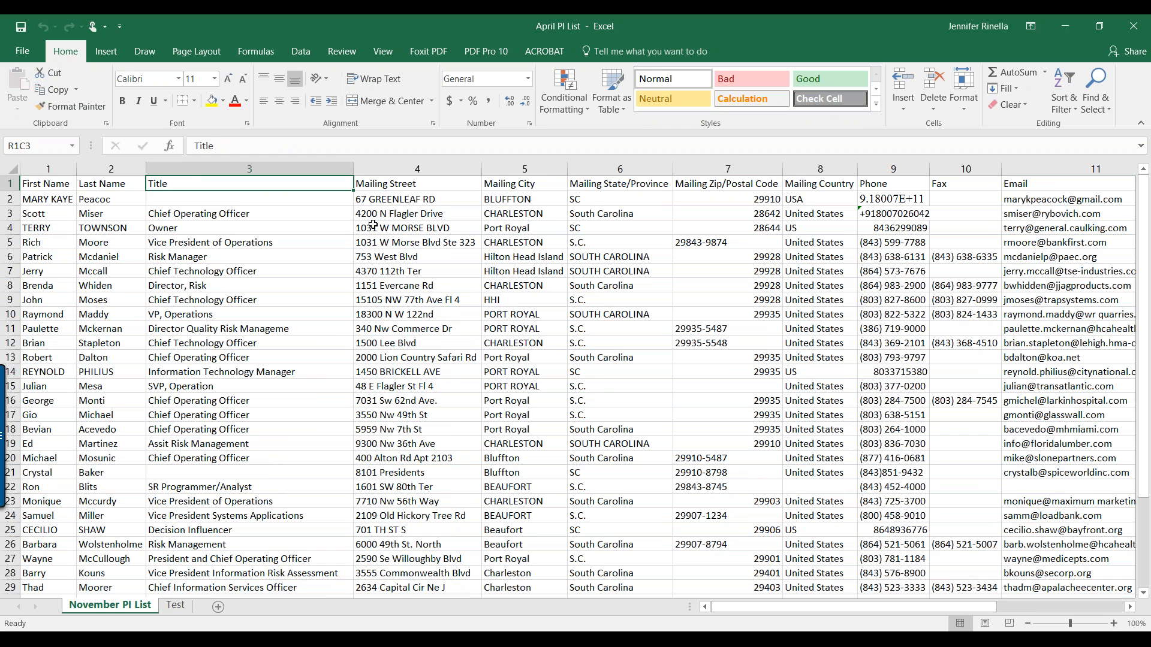
left_click(414, 183)
left_click(514, 183)
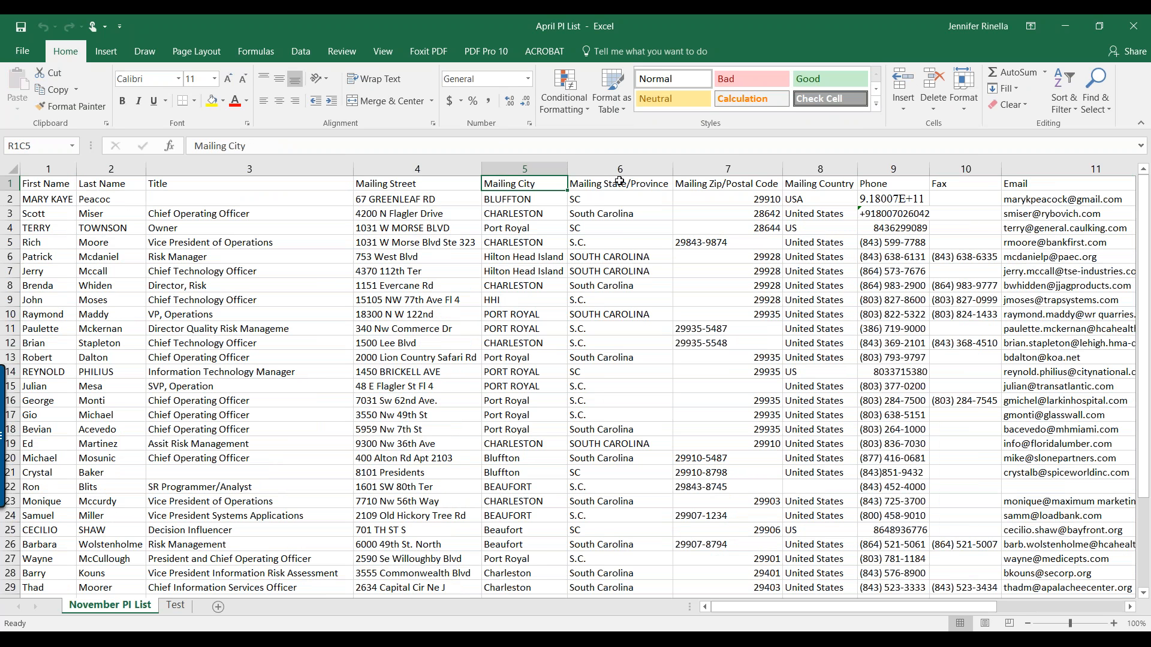
key("Right")
key("Right")
key("Right")
key("Right")
key("Right")
key("Right")
key("Right")
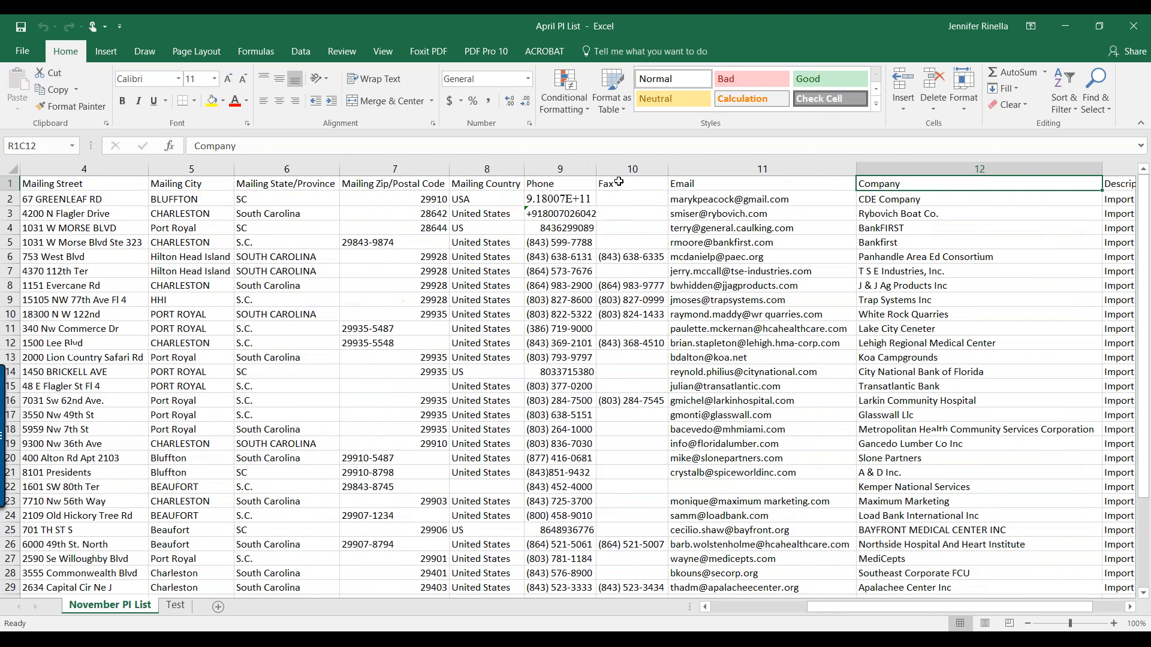
key("Right")
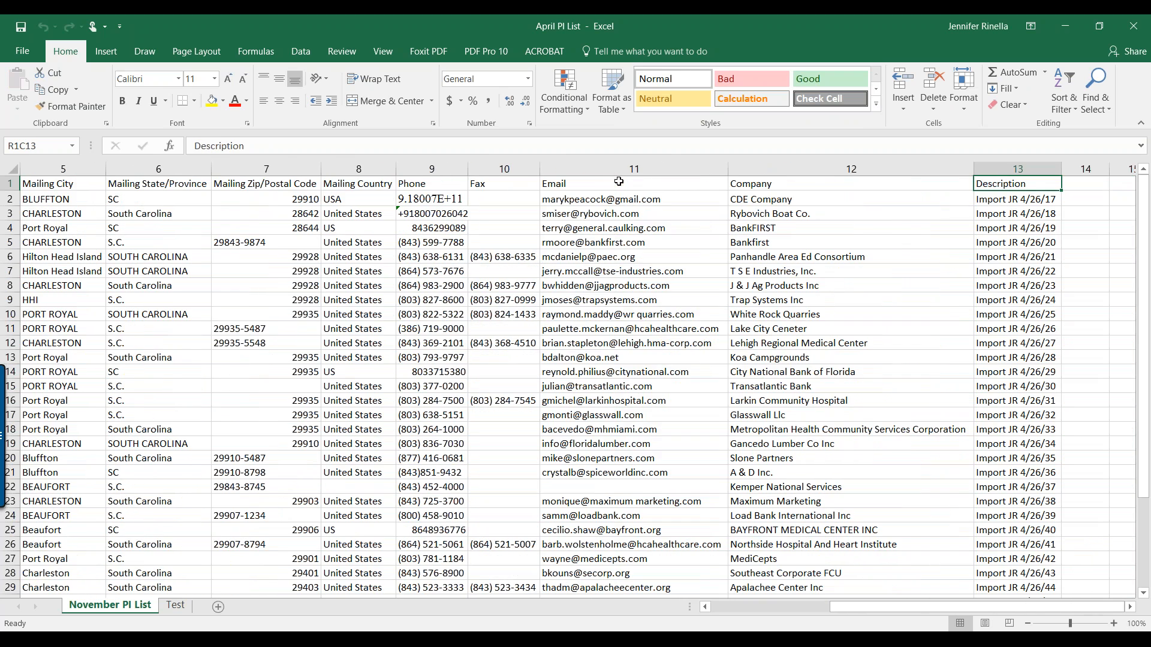
Inspect sample record values for First Name, Last Name, Title, Mailing Street and State/Province
left_click_drag(976, 606, 778, 627)
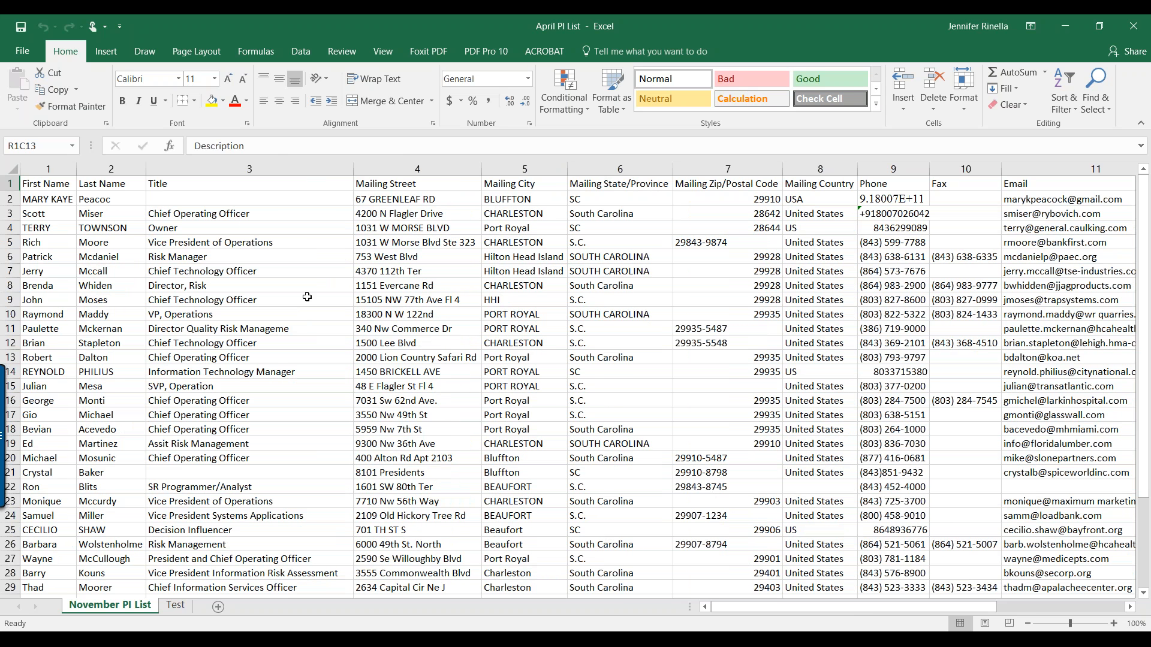
left_click(69, 198)
left_click(102, 200)
left_click(161, 266)
left_click(454, 285)
left_click(573, 301)
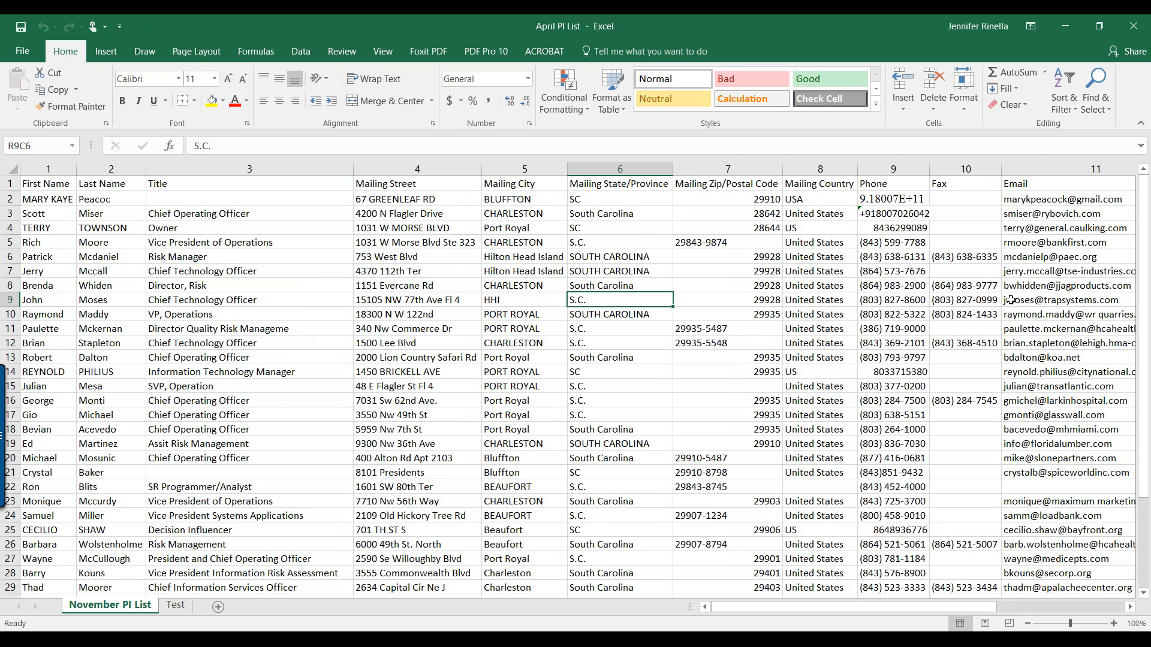
mouse_move(732, 609)
left_mouse_down()
mouse_move(1020, 560)
mouse_move(719, 600)
left_mouse_up()
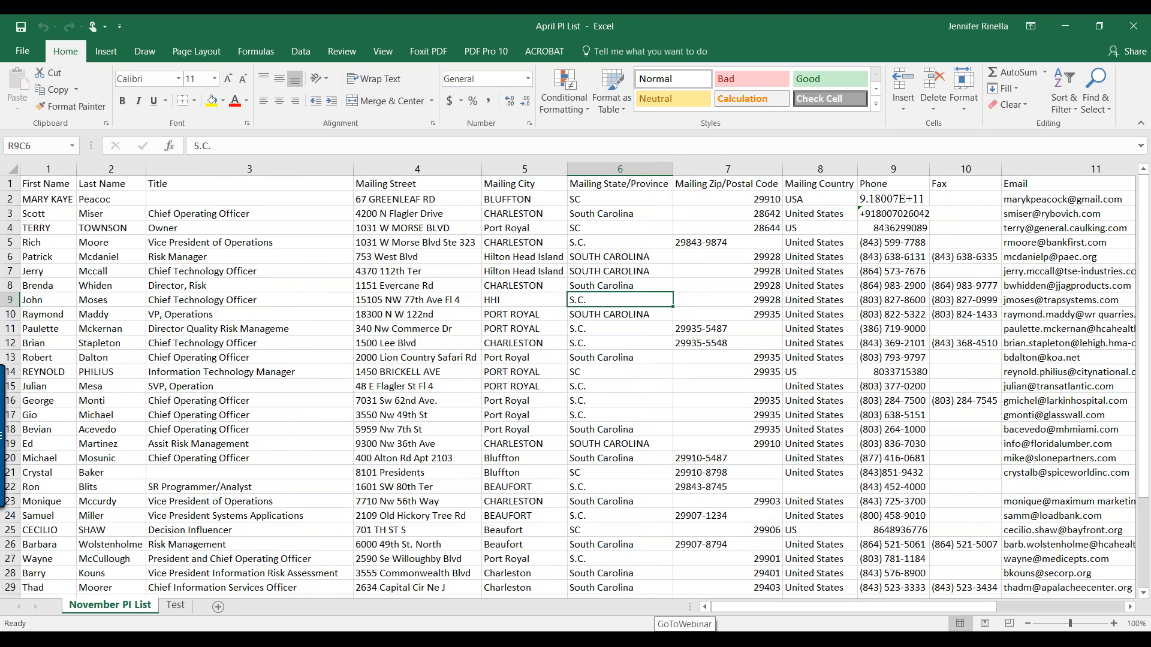
left_click_drag(850, 613, 998, 599)
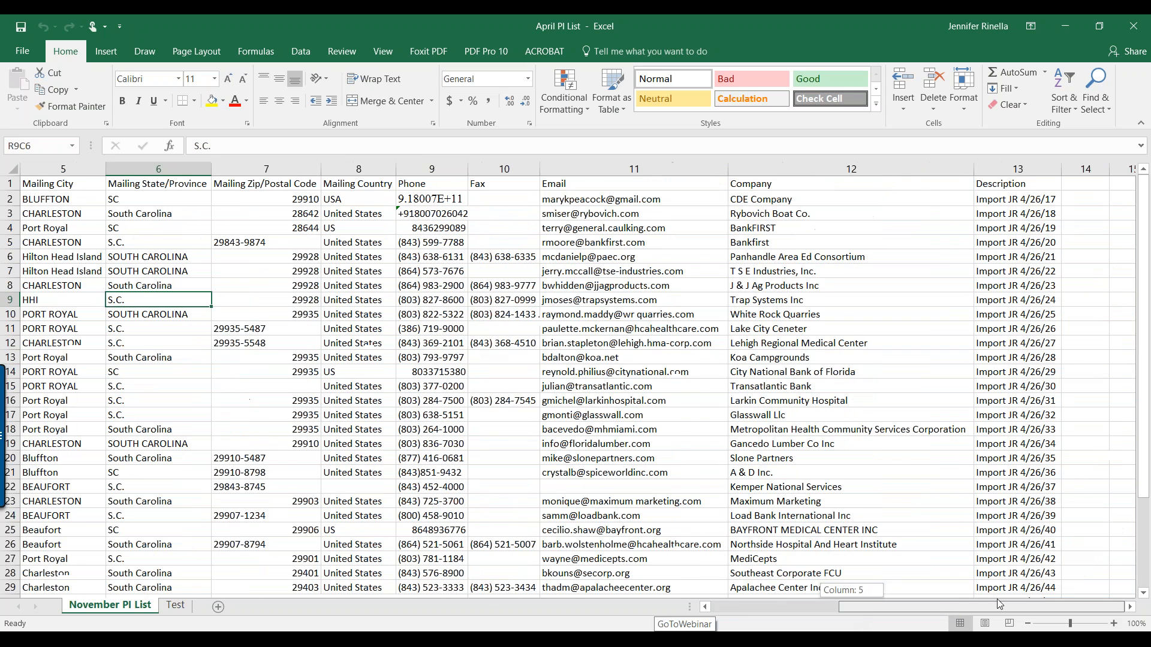
Add the headers 'Campaign ID' and 'Status' in the empty cells after Description
left_click(1084, 186)
type("Campaign ID")
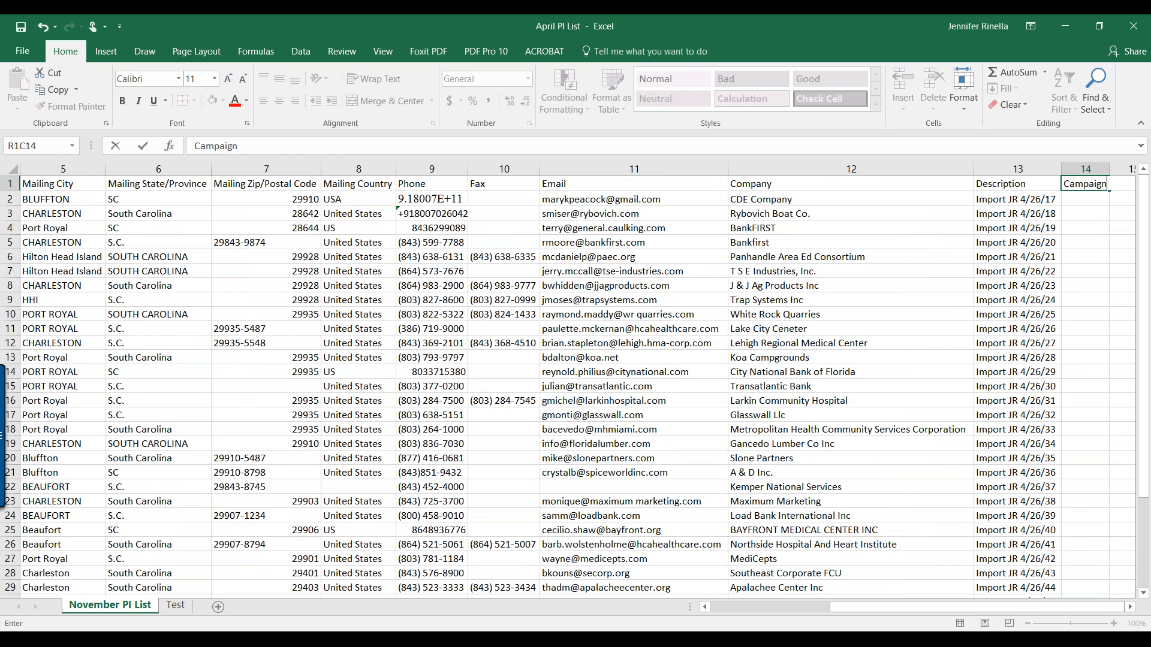
key("Tab")
type("Status")
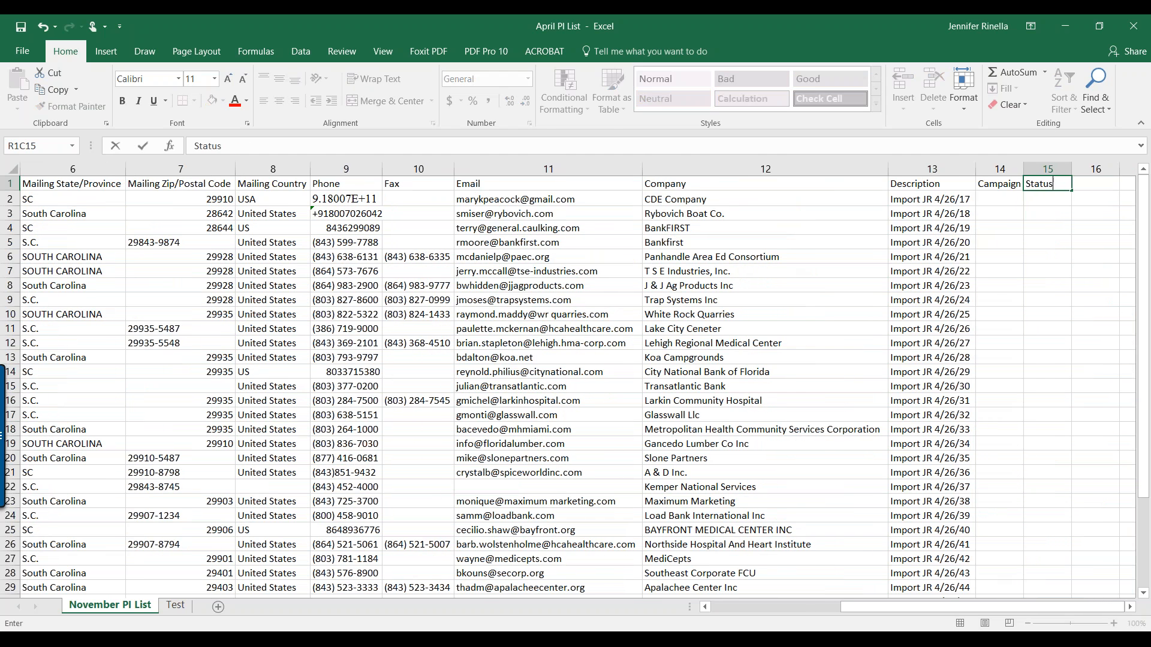
key("Return")
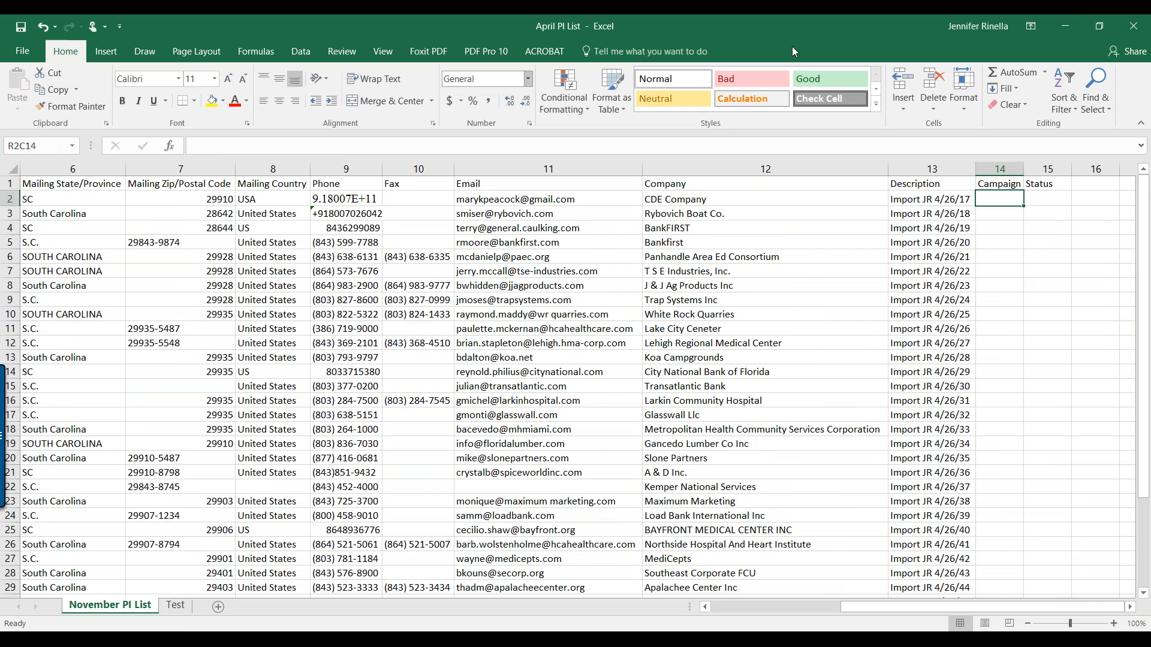
Close Excel, reload April PI List's November PI List worksheet, and scroll the field lists
left_click(1141, 26)
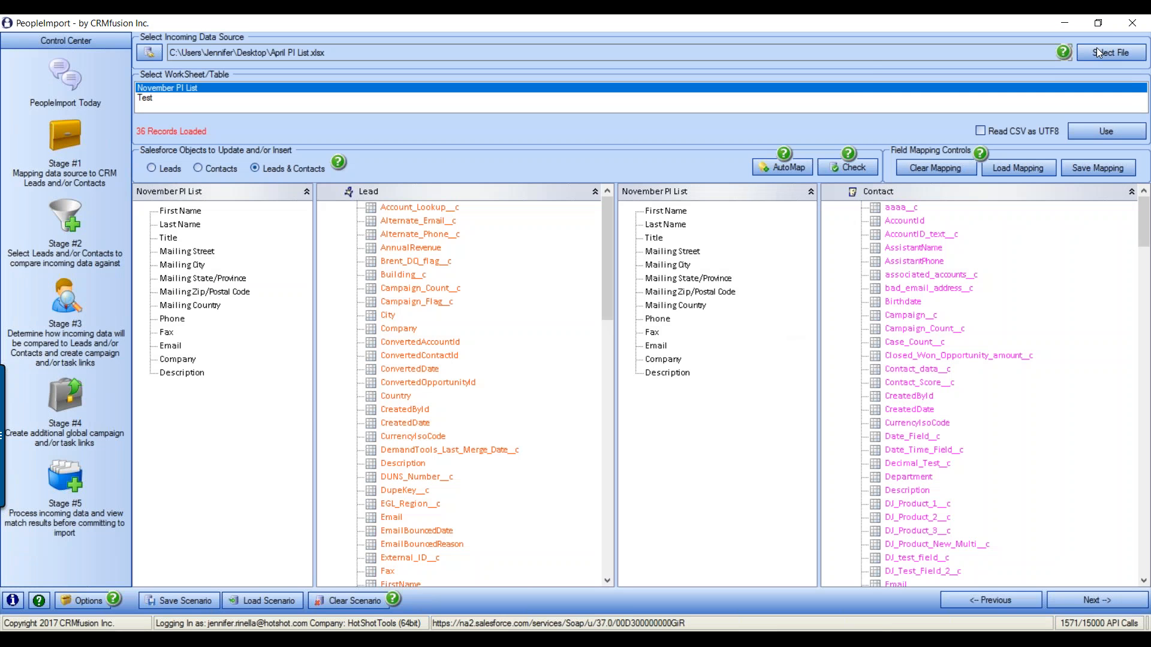
double_click(355, 279)
left_click(195, 90)
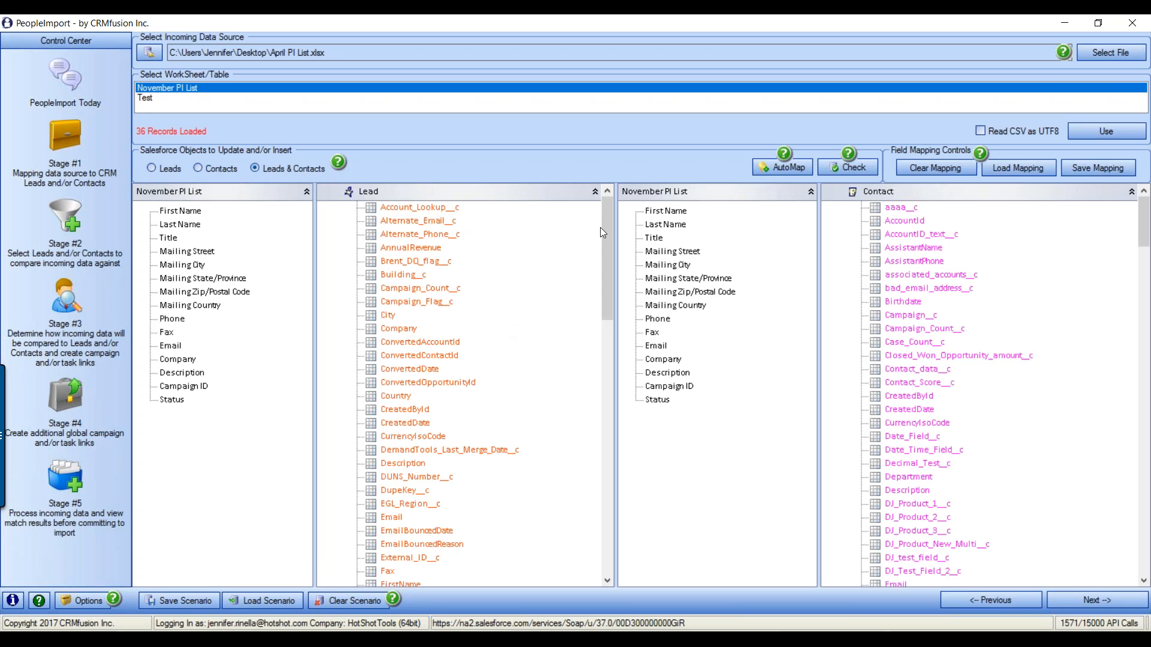
mouse_move(610, 209)
left_mouse_down()
mouse_move(593, 489)
mouse_move(597, 198)
left_mouse_up()
left_click_drag(1146, 248, 1145, 45)
left_click(1146, 38)
Try the Leads, Contacts and Leads & Contacts targets, then AutoMap the November PI List fields
left_click(153, 168)
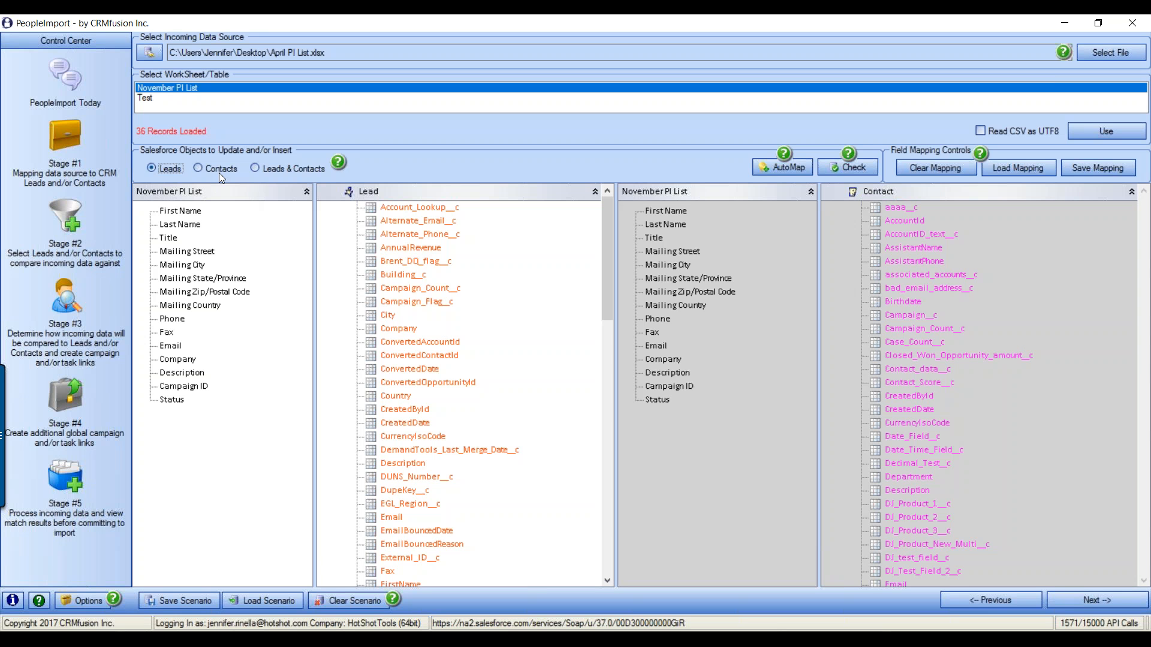
left_click(200, 167)
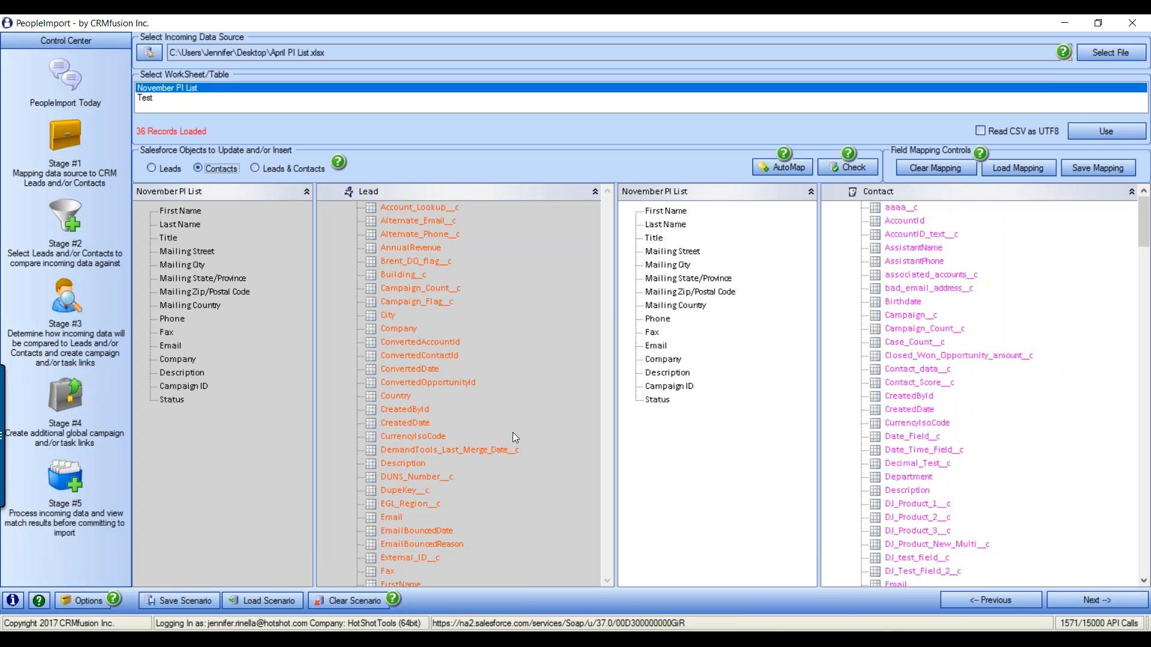
left_click(257, 168)
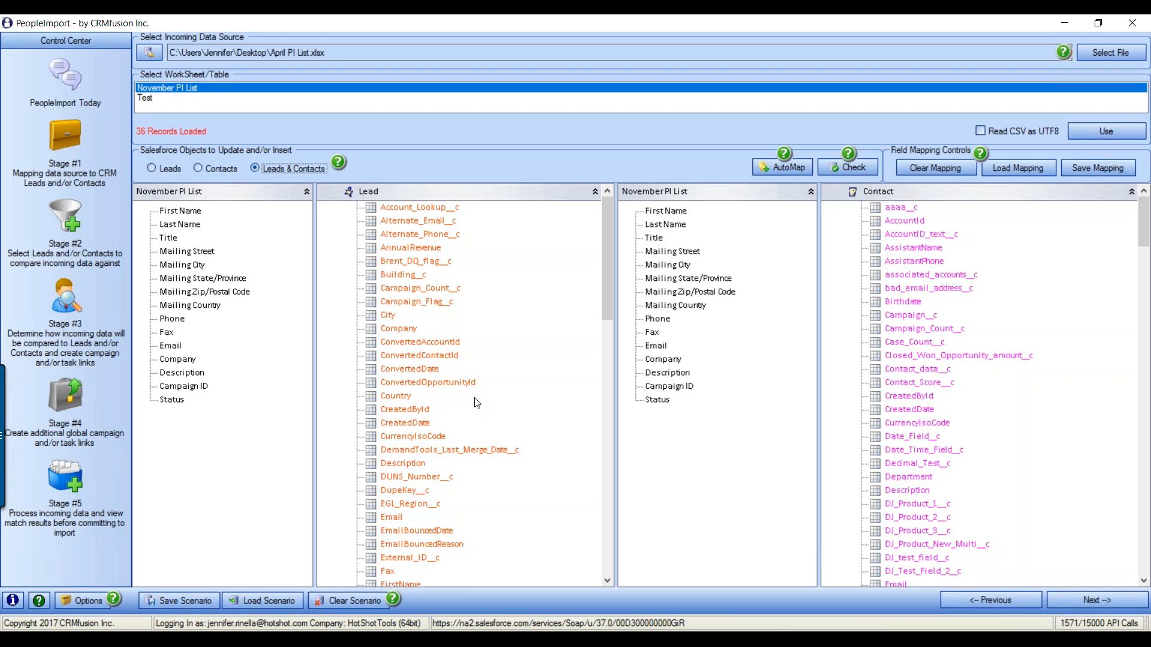
left_click(772, 168)
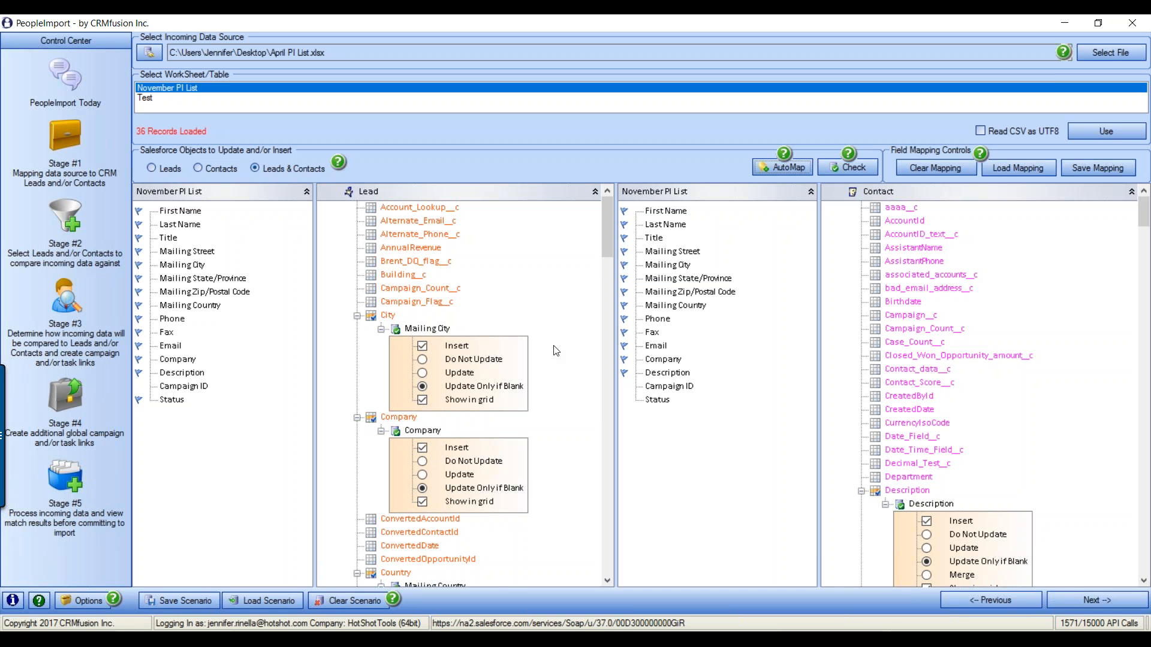
scroll(556, 350, "down", 3)
left_click_drag(606, 235, 588, 505)
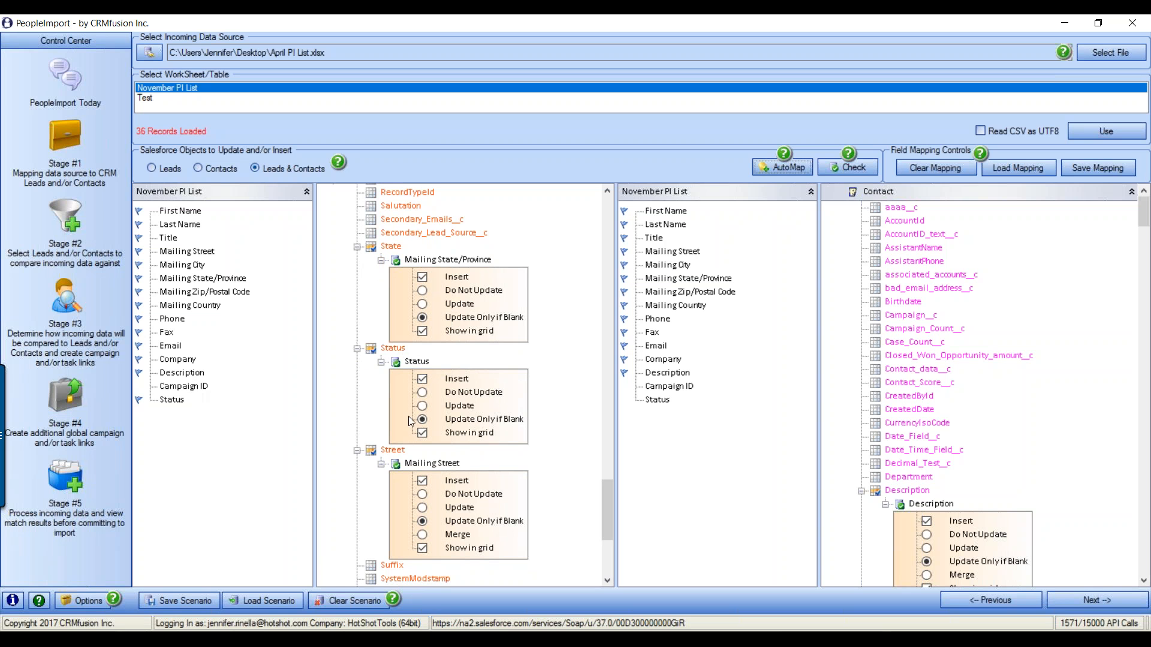
Remove the Status column mapping from the Lead Status field and scroll back up
right_click(422, 363)
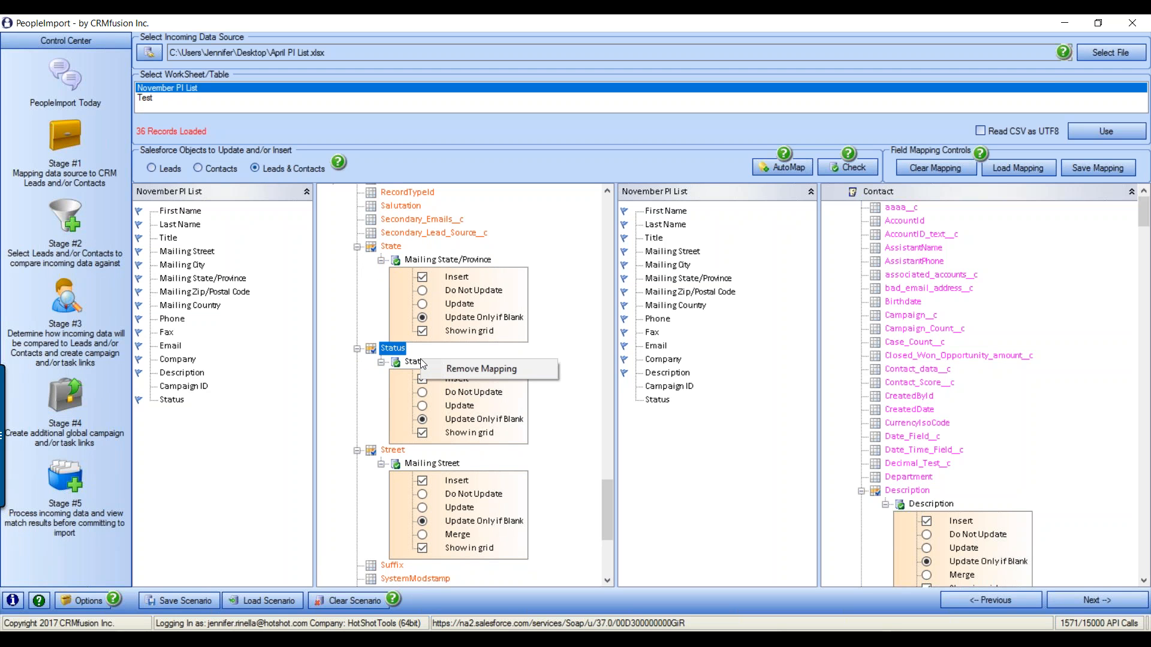
left_click(511, 370)
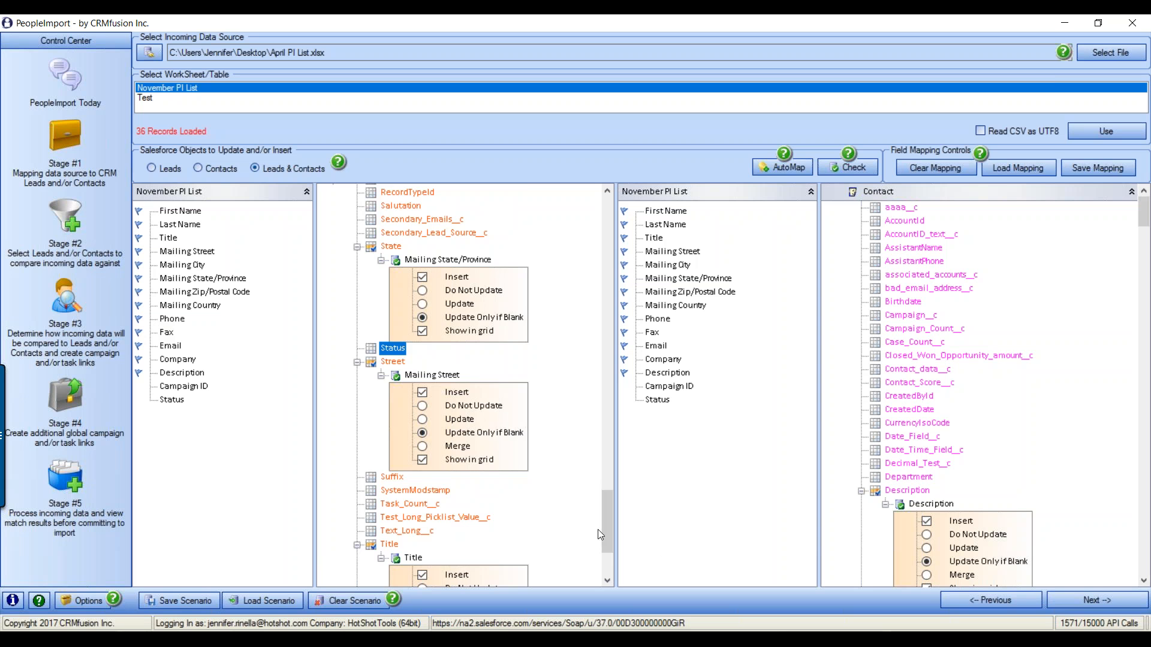
left_click_drag(606, 532, 582, 224)
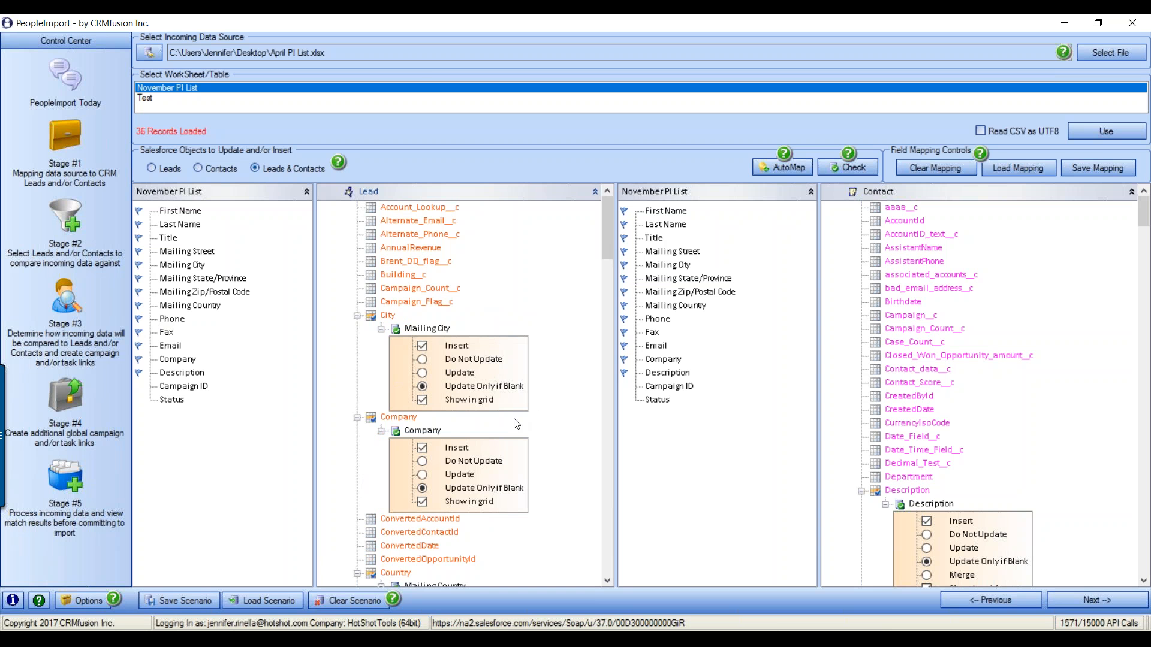
left_click(87, 599)
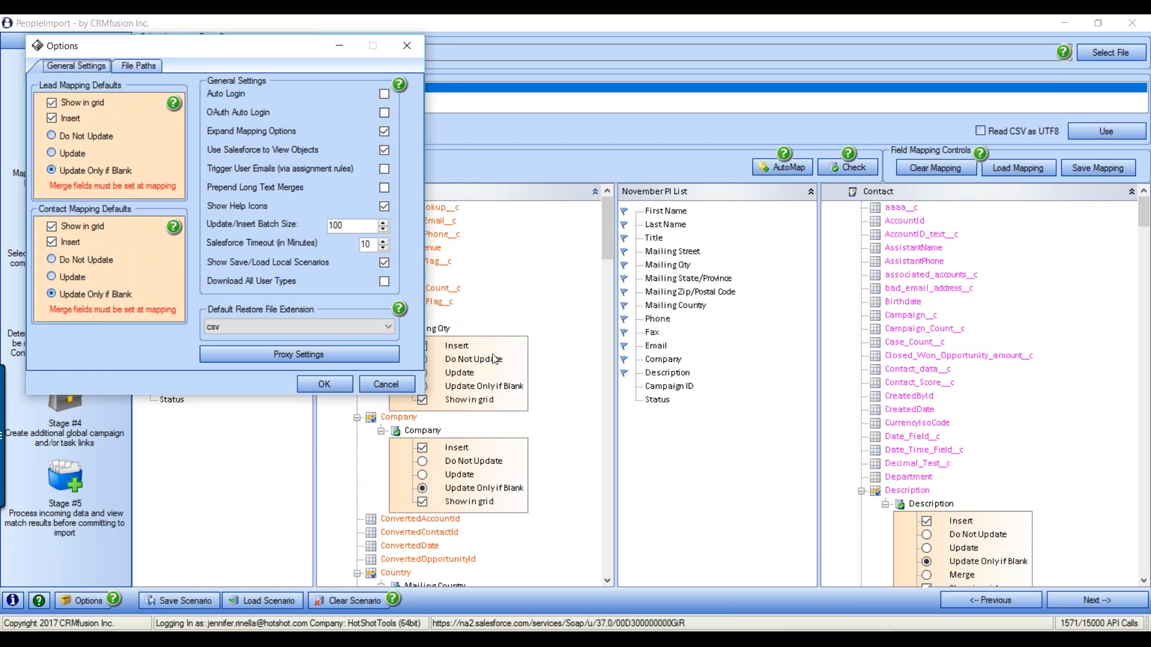
left_click(394, 384)
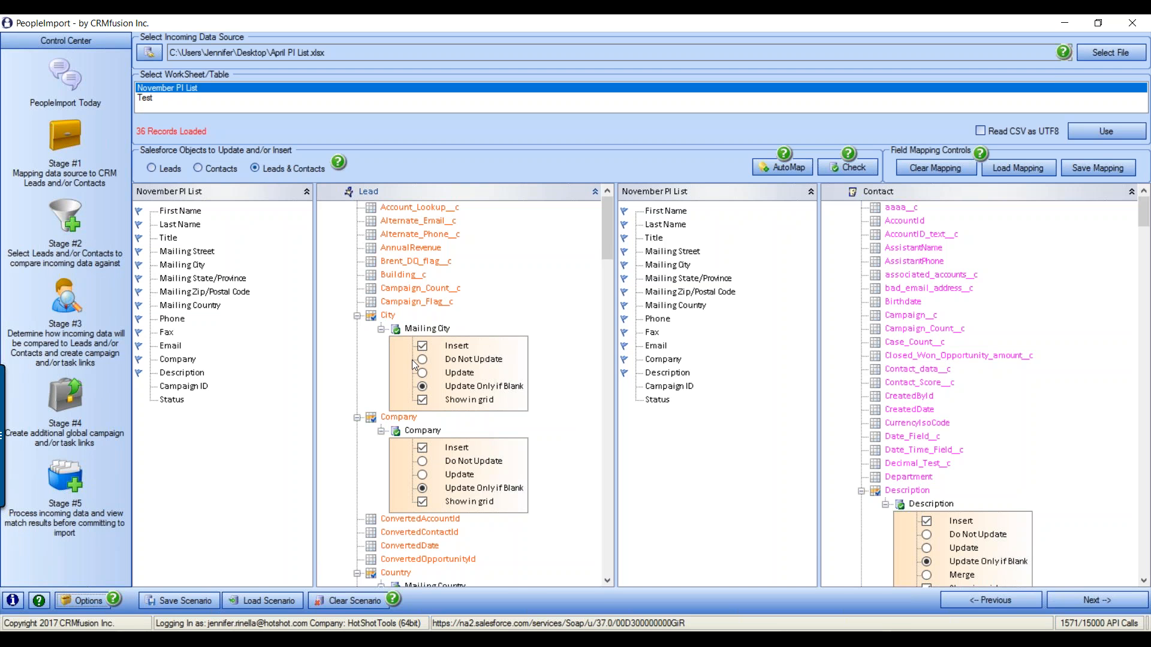
scroll(512, 389, "down", 1)
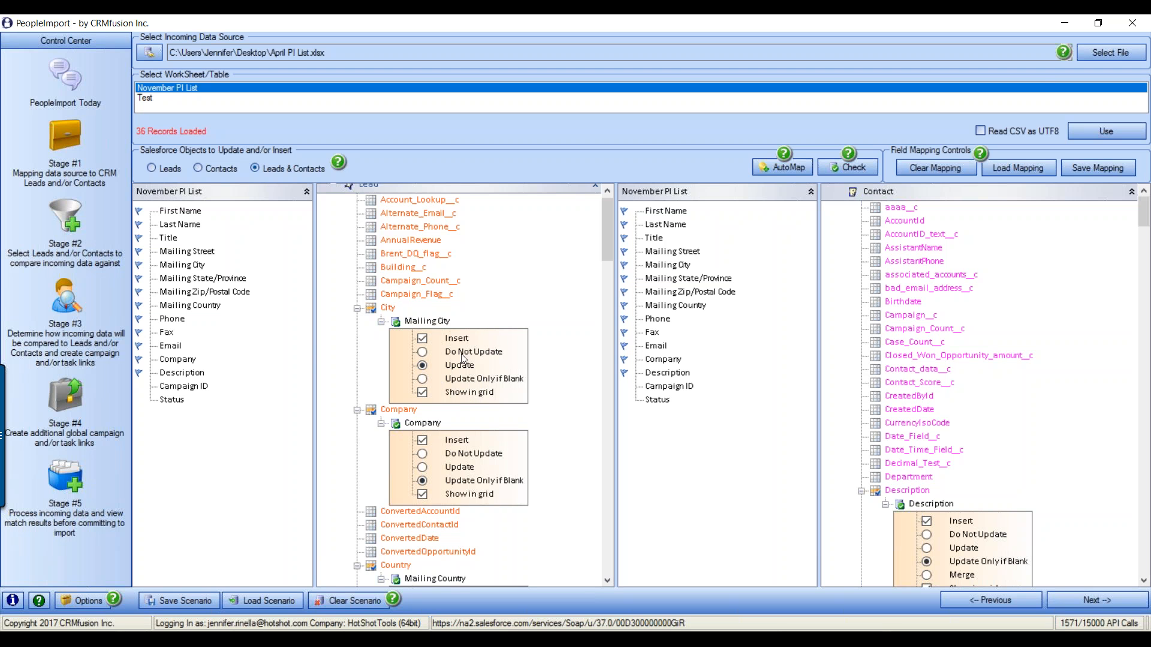
Restore Lead Mailing City to Update Only if Blank and review the general settings unchanged
left_click(423, 352)
left_click(423, 379)
scroll(456, 390, "down", 5)
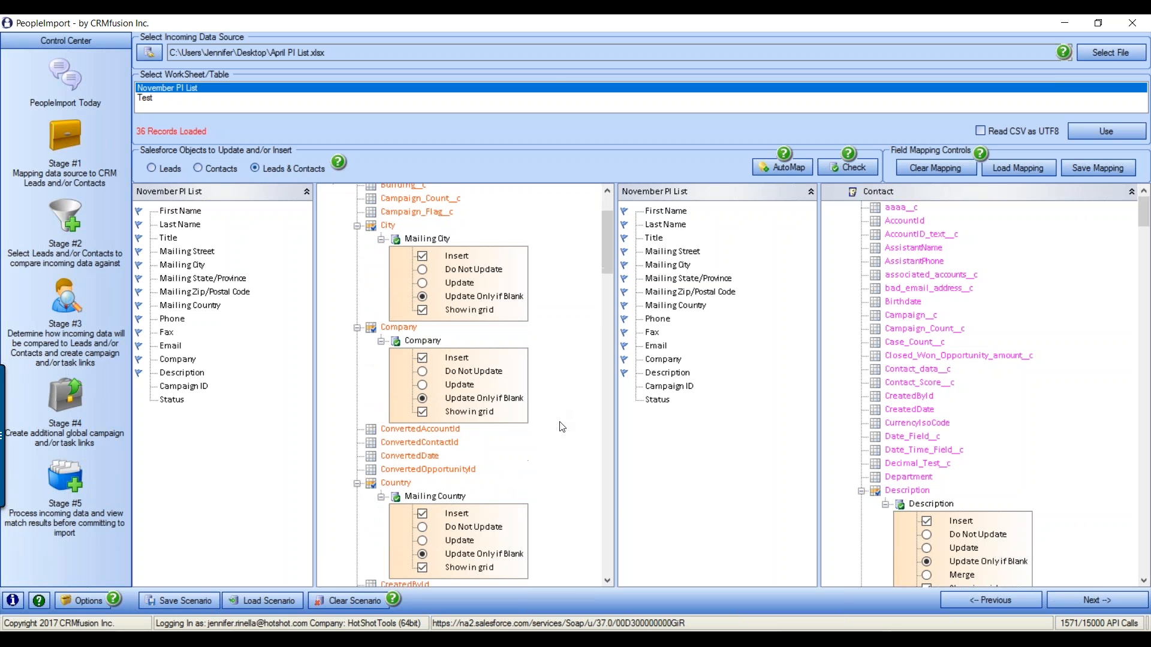
scroll(477, 399, "down", 1)
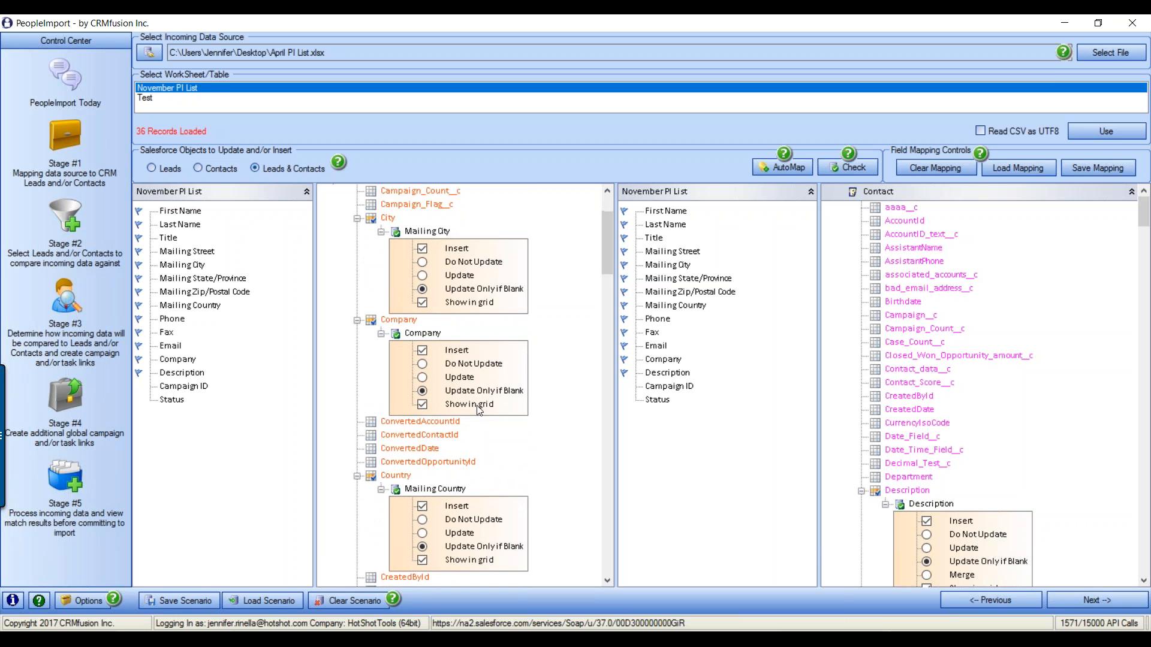
scroll(480, 411, "down", 2)
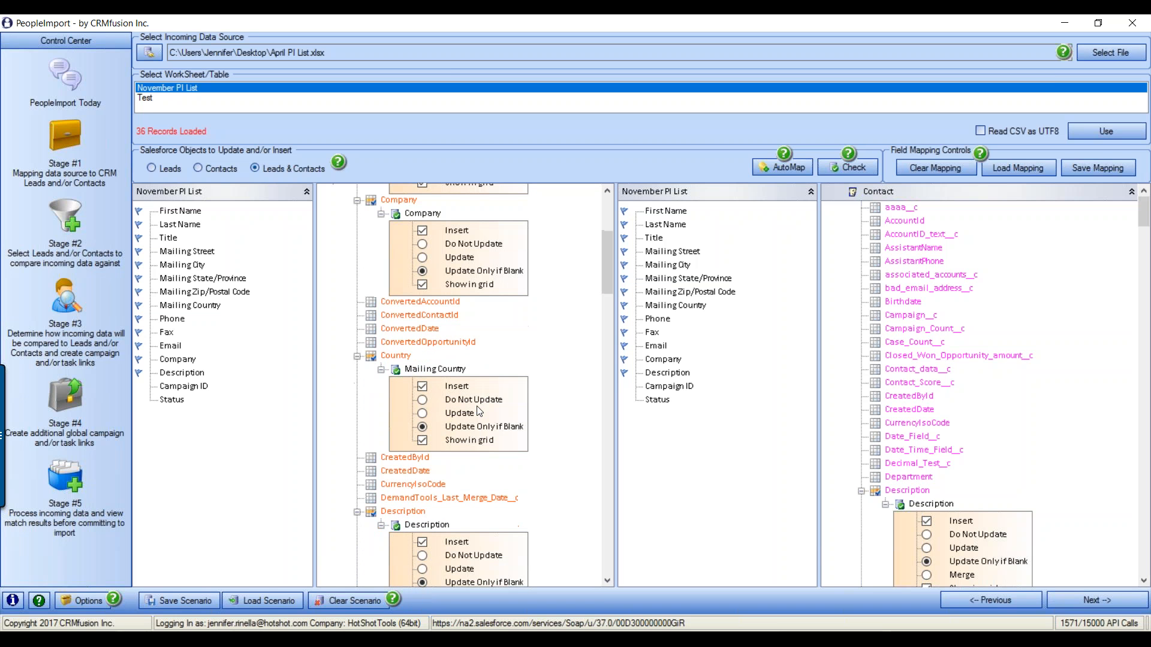
left_click(87, 602)
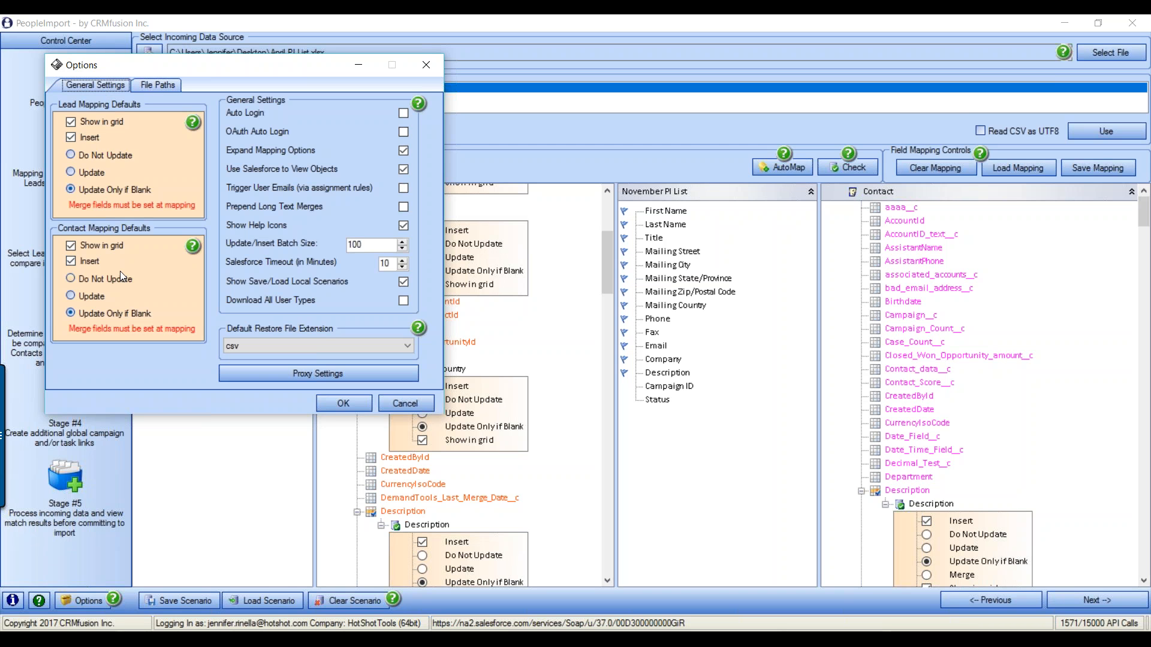
left_click(403, 404)
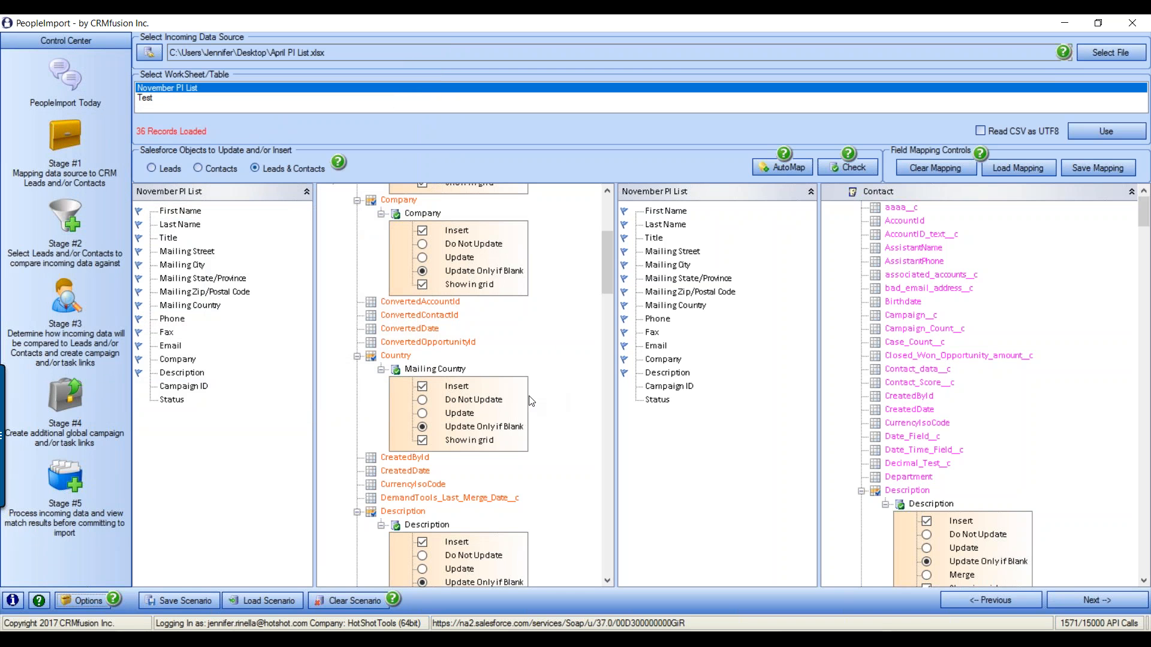
Set the Contact Description mapping to Merge and look over the remaining mappings
scroll(563, 376, "down", 2)
scroll(563, 376, "down", 4)
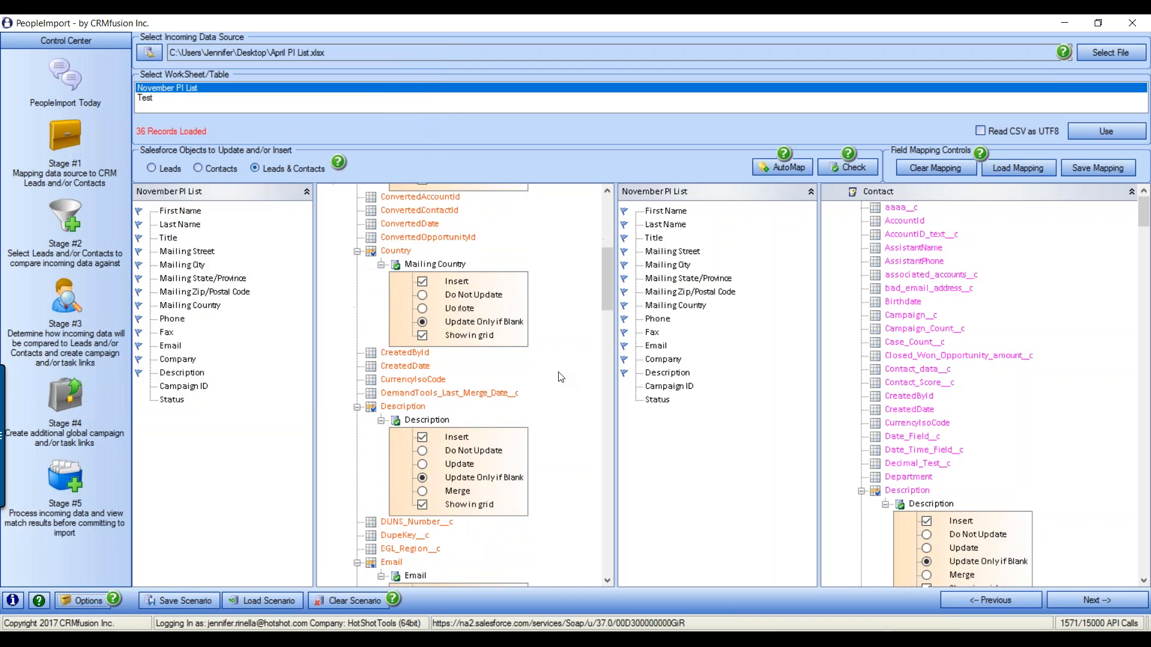
scroll(586, 400, "down", 1)
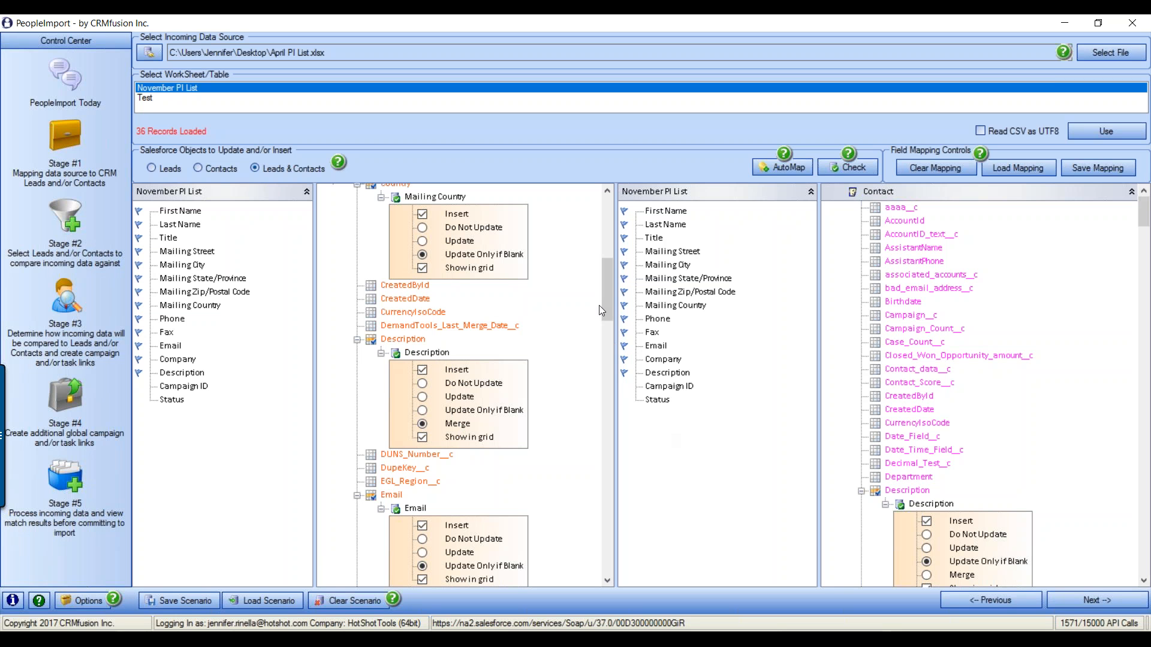
left_click_drag(606, 279, 597, 218)
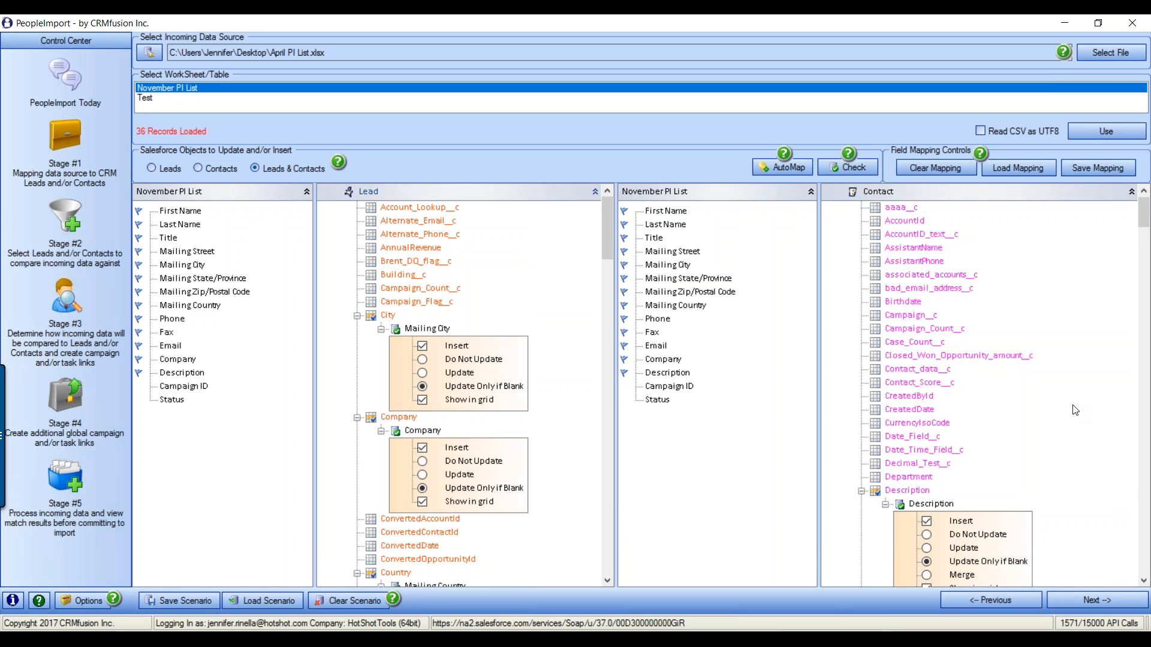
scroll(1075, 411, "down", 3)
left_click(927, 478)
scroll(1027, 396, "down", 4)
scroll(1027, 397, "down", 4)
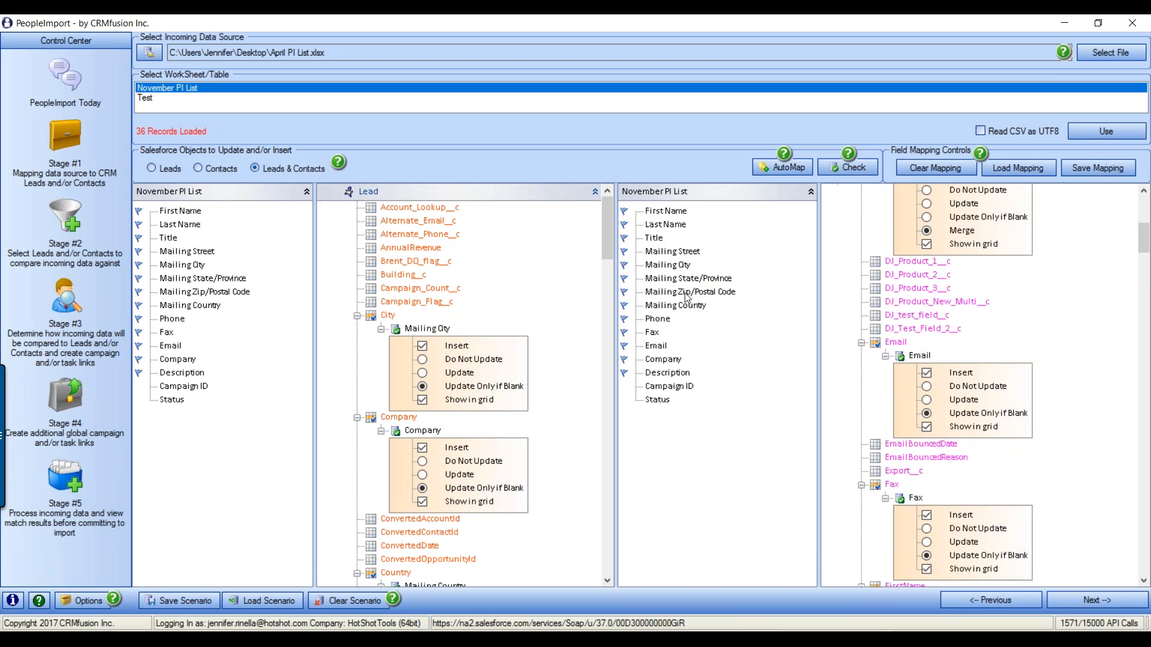
left_click_drag(1146, 247, 1146, 345)
scroll(1069, 392, "down", 6)
scroll(1034, 403, "down", 7)
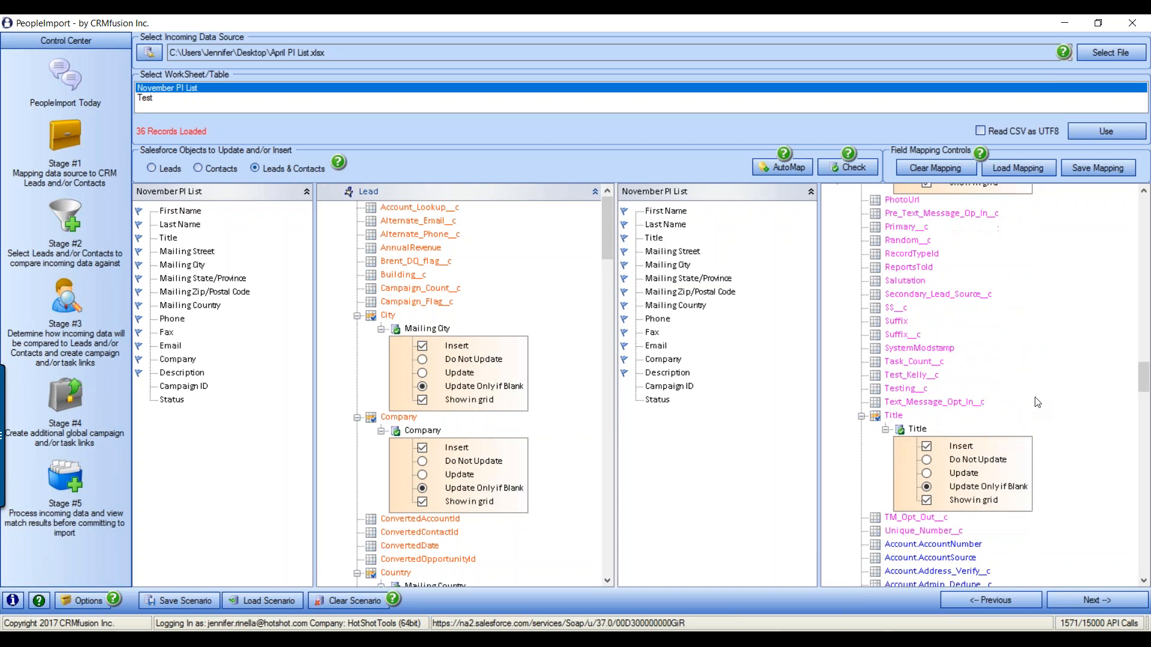
scroll(1038, 402, "down", 5)
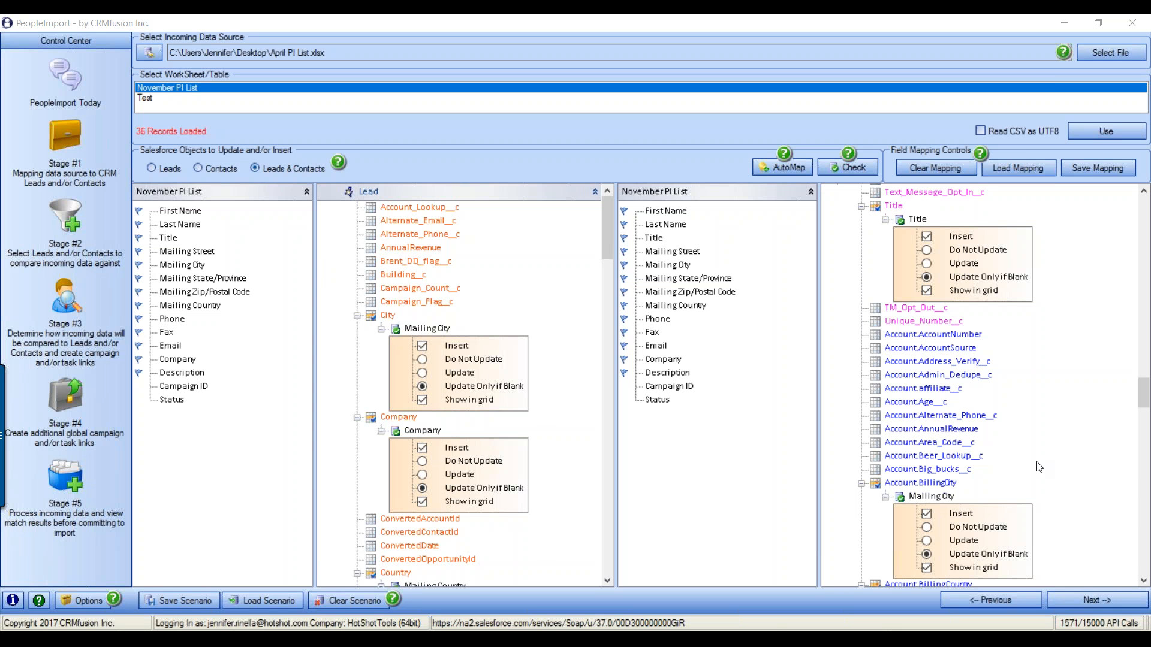
scroll(1053, 384, "up", 1)
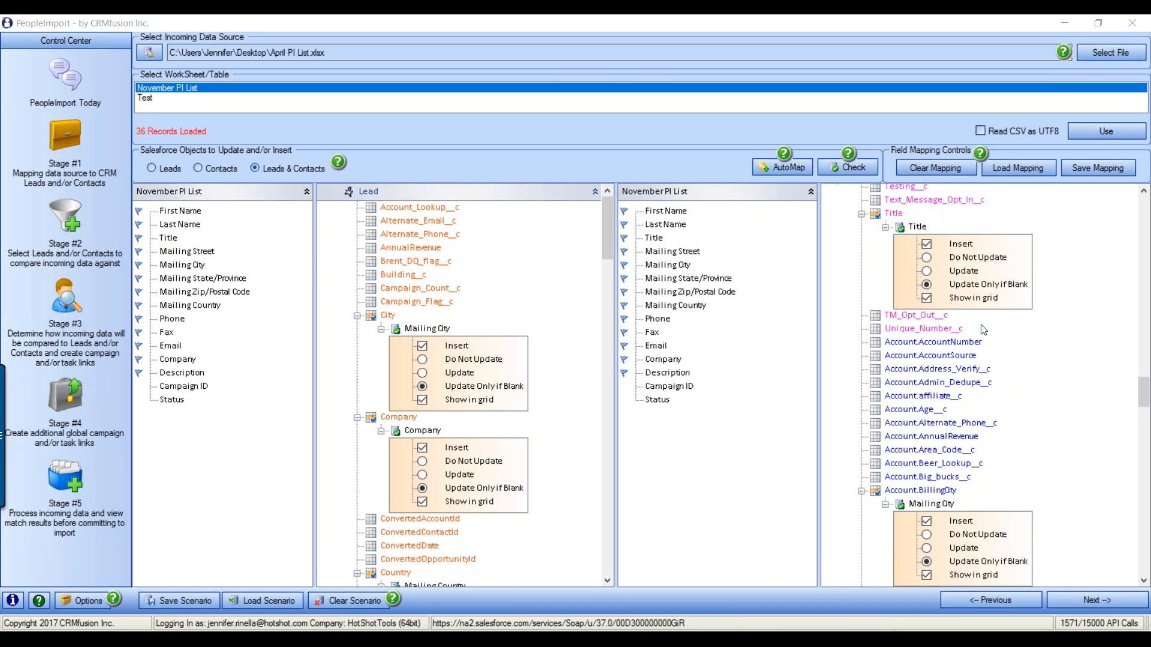
scroll(882, 267, "down", 3)
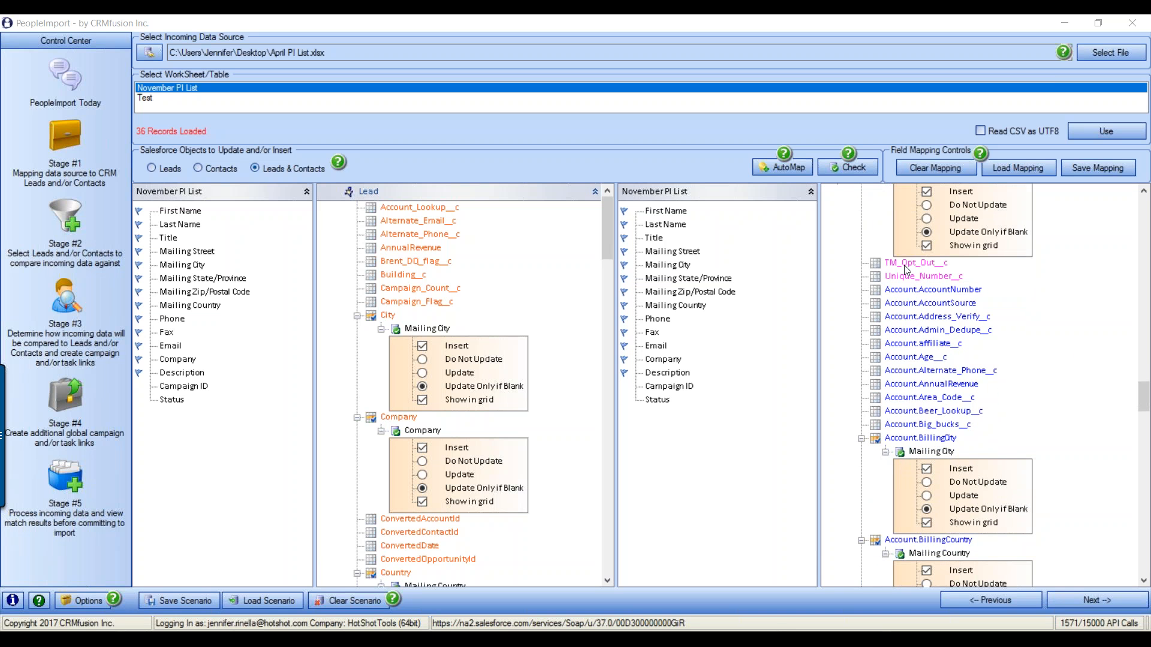
scroll(957, 309, "down", 1)
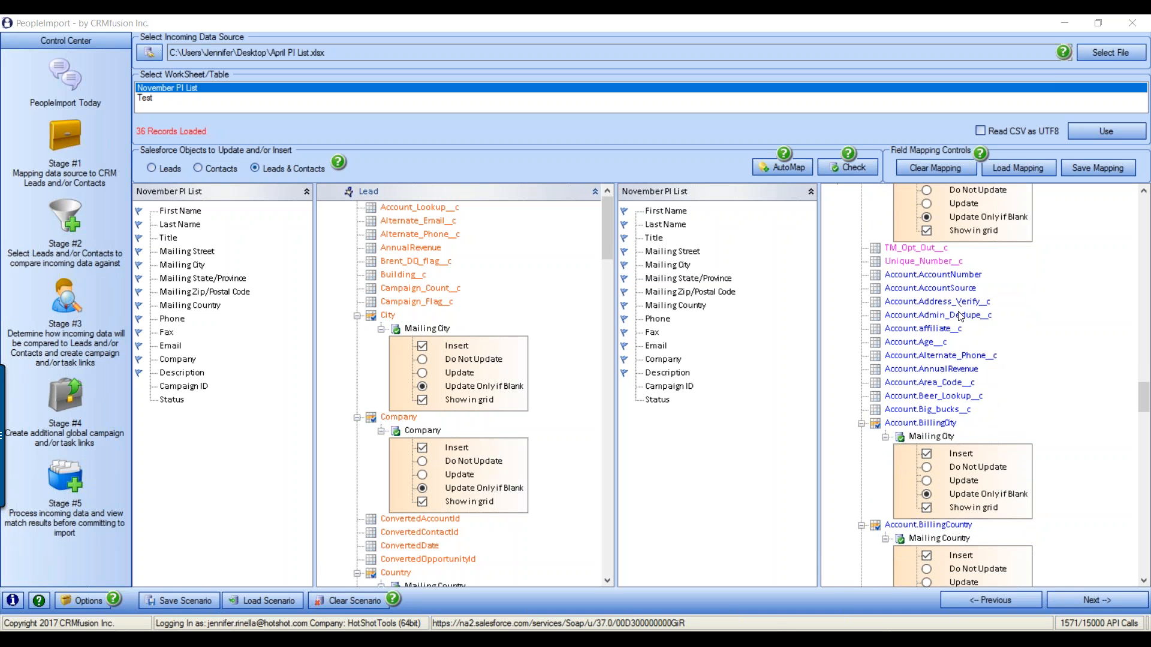
scroll(961, 316, "down", 1)
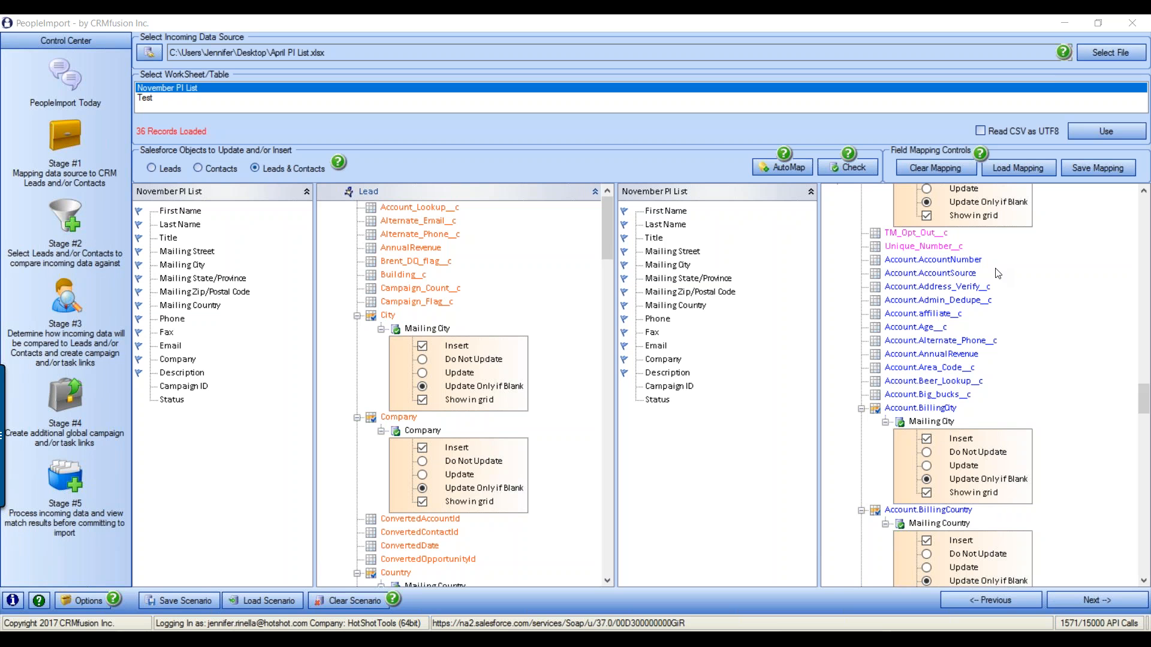
mouse_move(1142, 411)
left_mouse_down()
mouse_move(1143, 356)
mouse_move(1143, 395)
left_mouse_up()
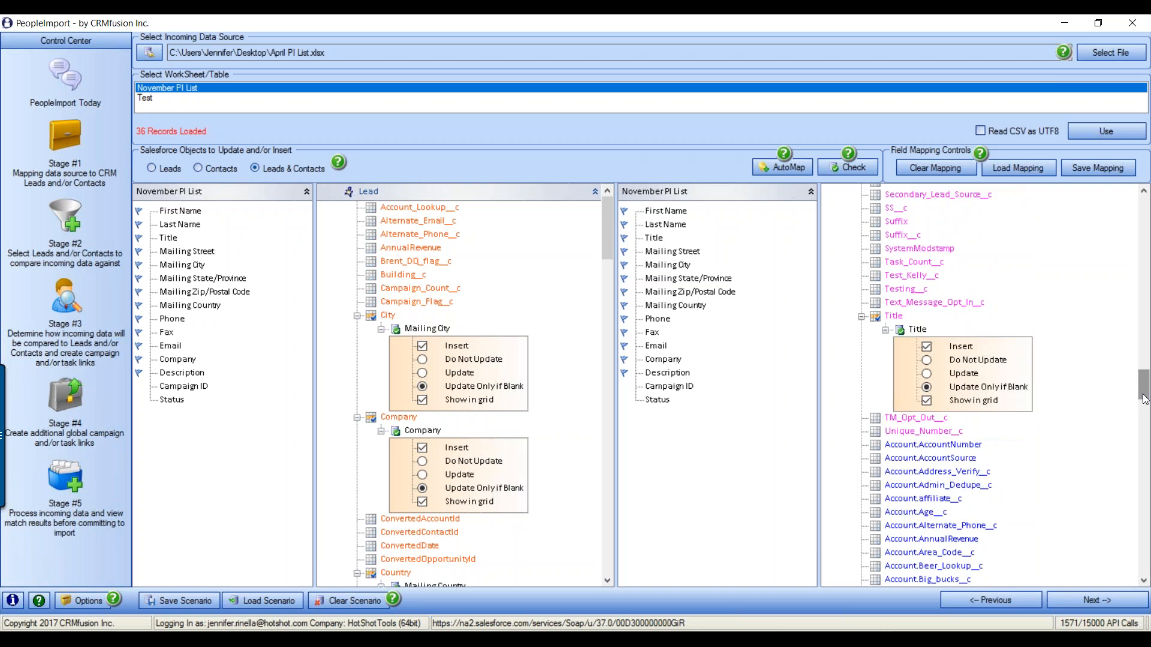
scroll(1045, 375, "down", 1)
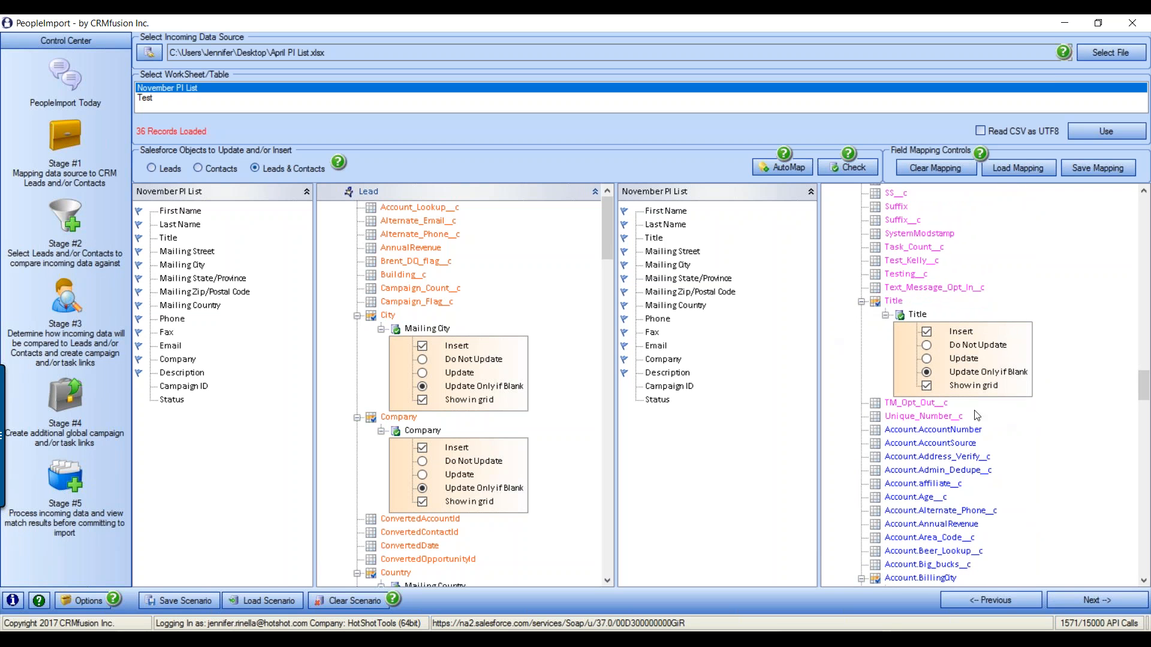
scroll(1019, 412, "down", 3)
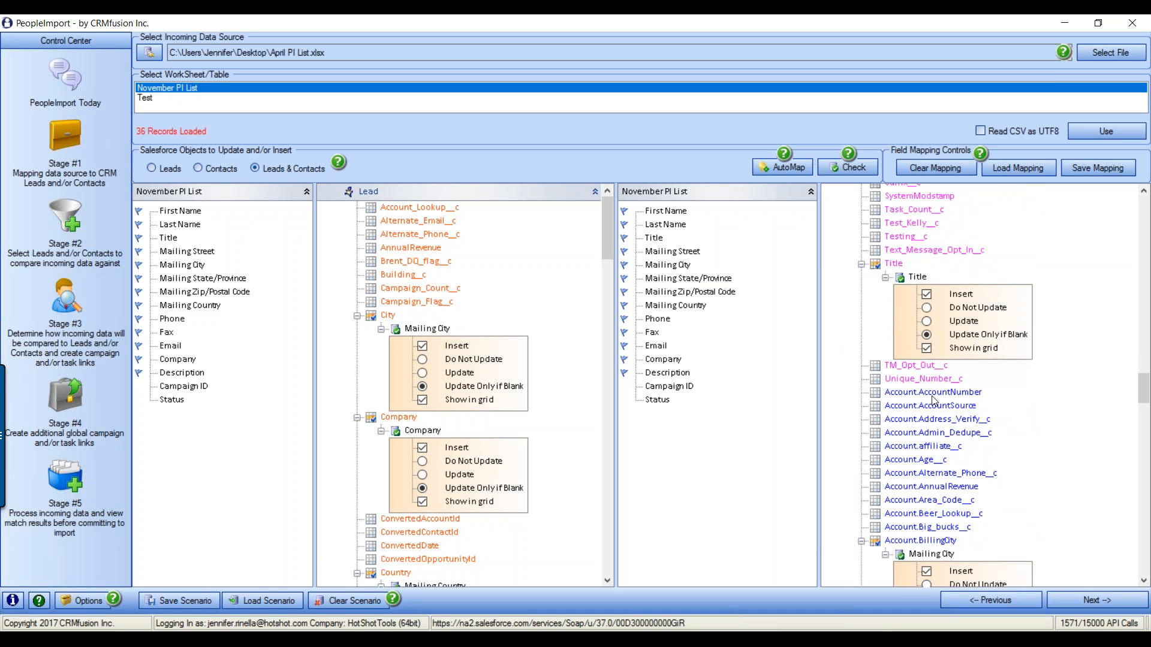
scroll(966, 412, "down", 3)
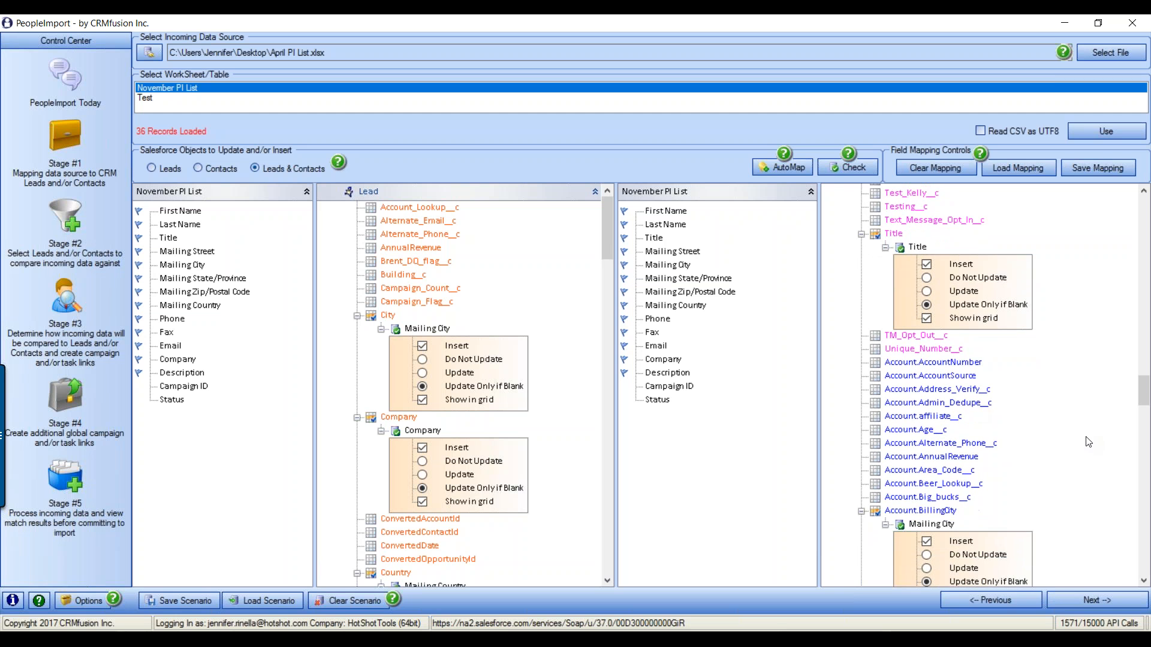
scroll(1088, 442, "down", 5)
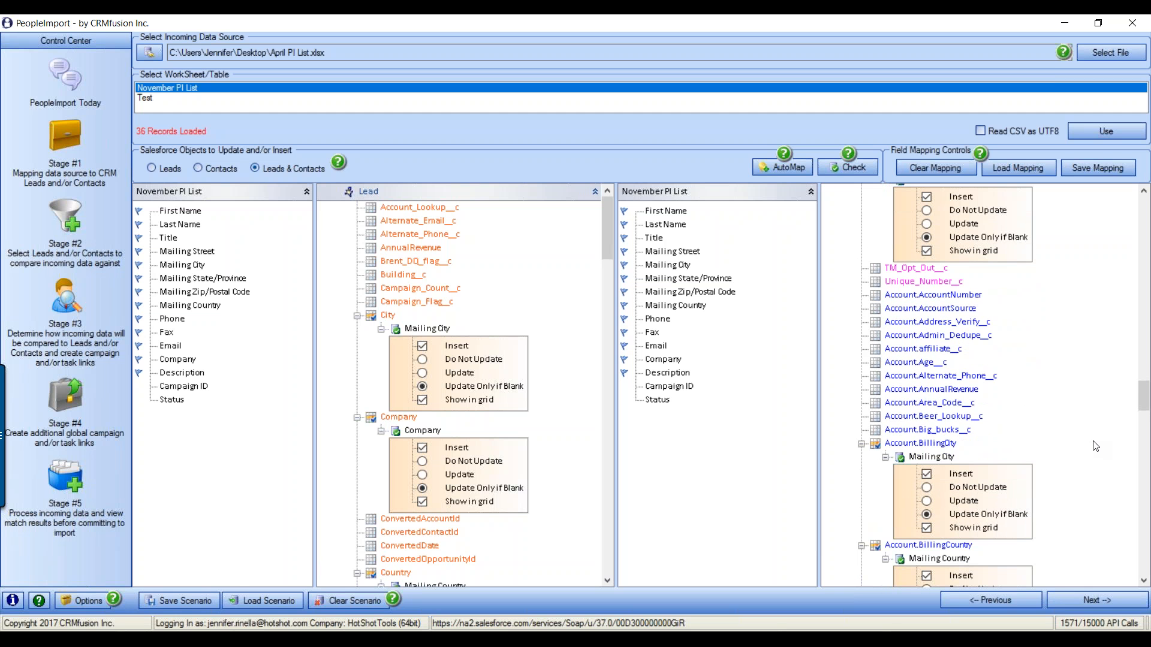
scroll(1062, 417, "down", 8)
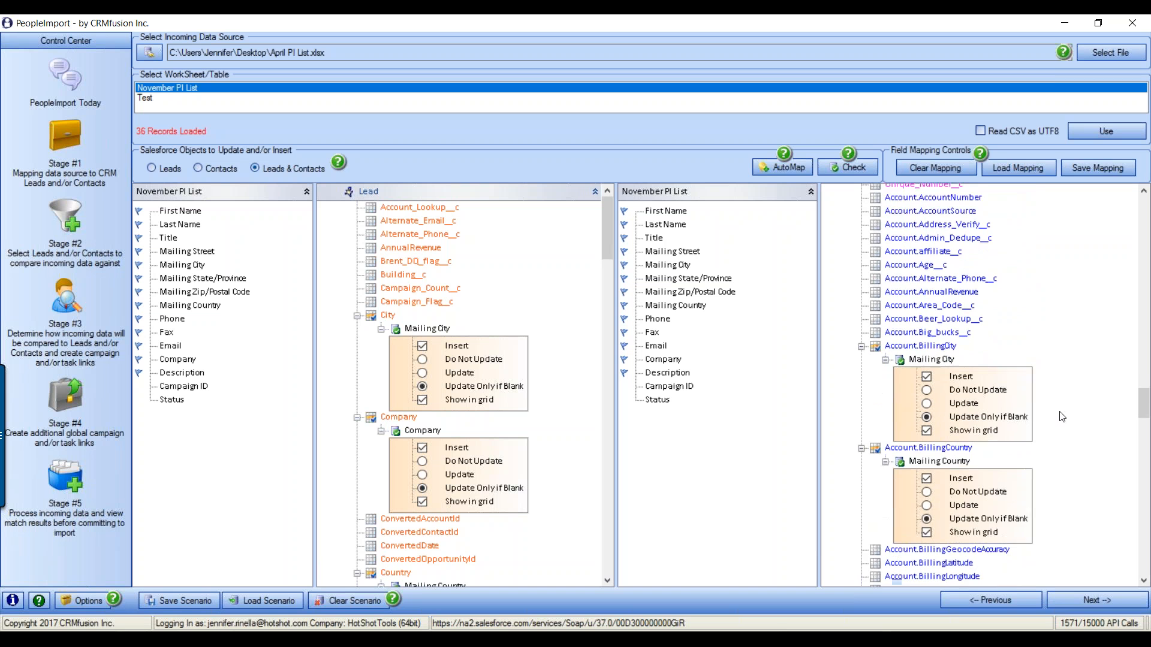
scroll(1062, 417, "down", 3)
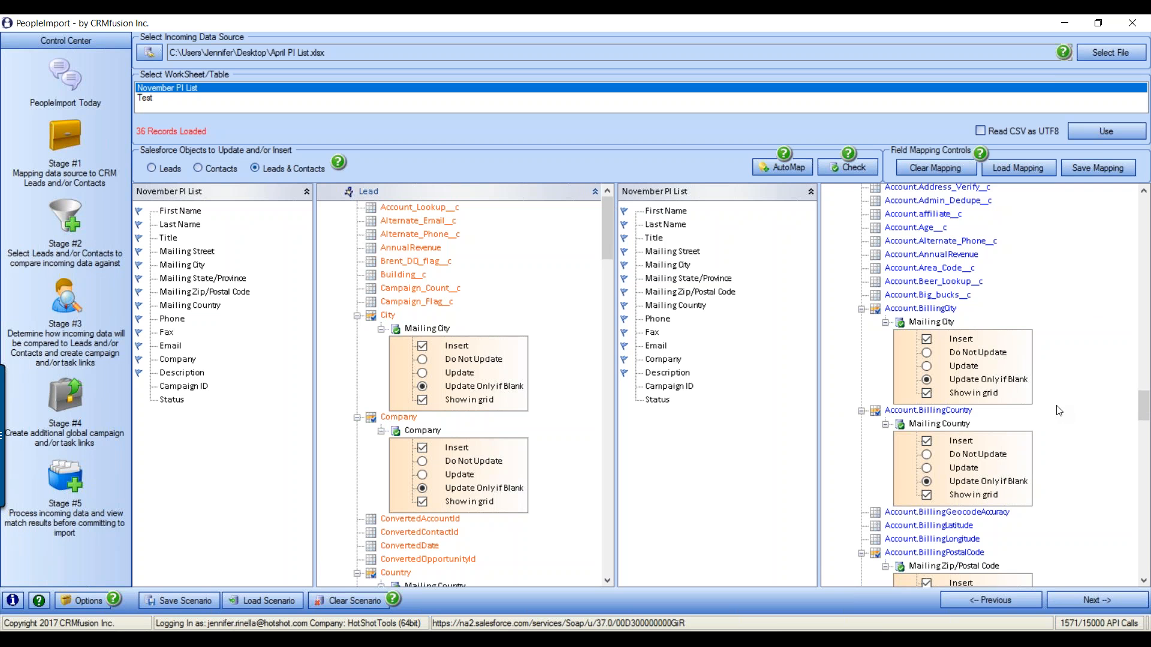
mouse_move(1142, 406)
left_mouse_down()
mouse_move(1145, 301)
mouse_move(1146, 406)
left_mouse_up()
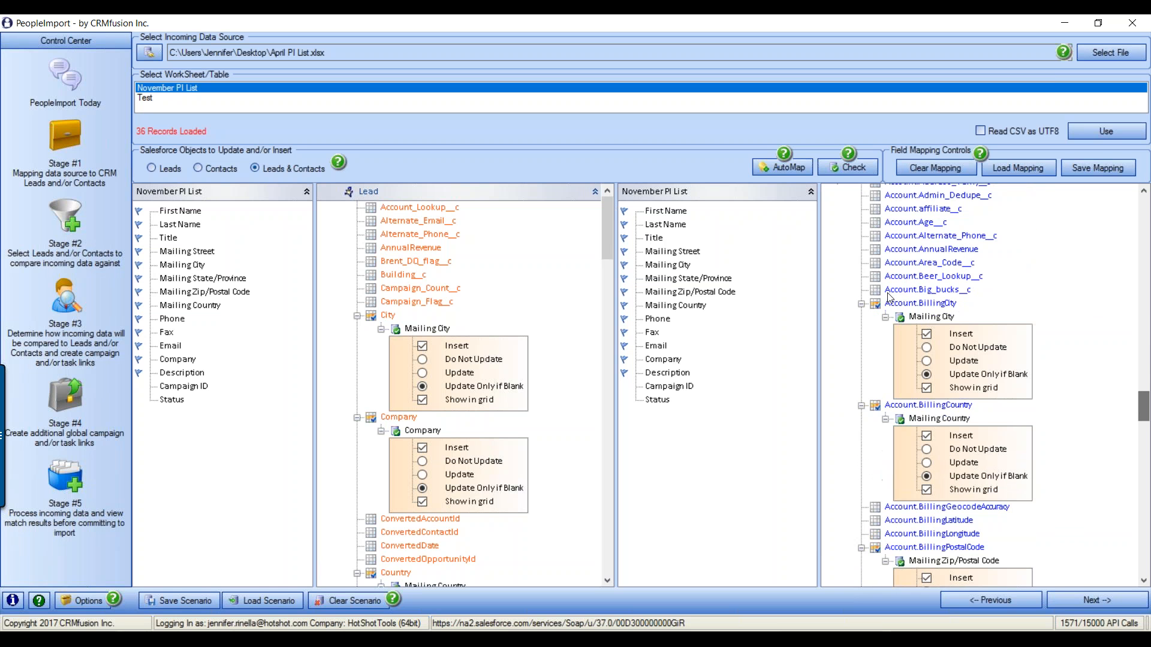
Switch Account.BillingCity's Mailing City mapping from Update to Update Only if Blank
left_click_drag(1146, 406, 1145, 409)
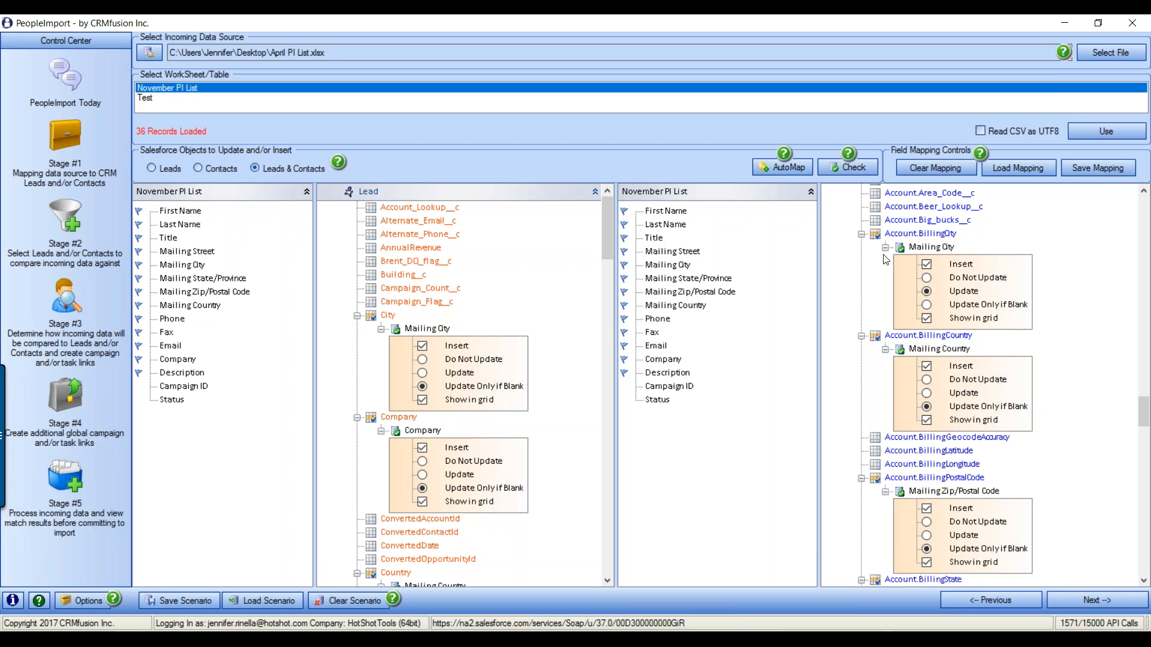
left_click(928, 304)
Remove the Description mapping from Account.Description and return to the top of the list
left_click_drag(1147, 428, 1142, 457)
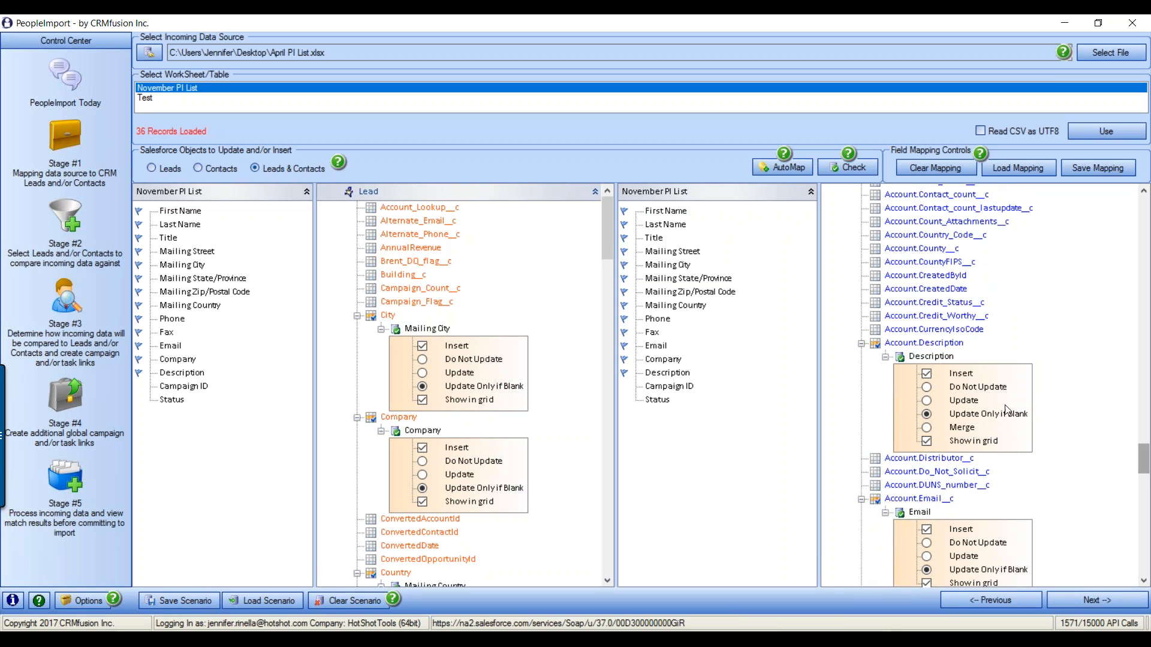
right_click(936, 358)
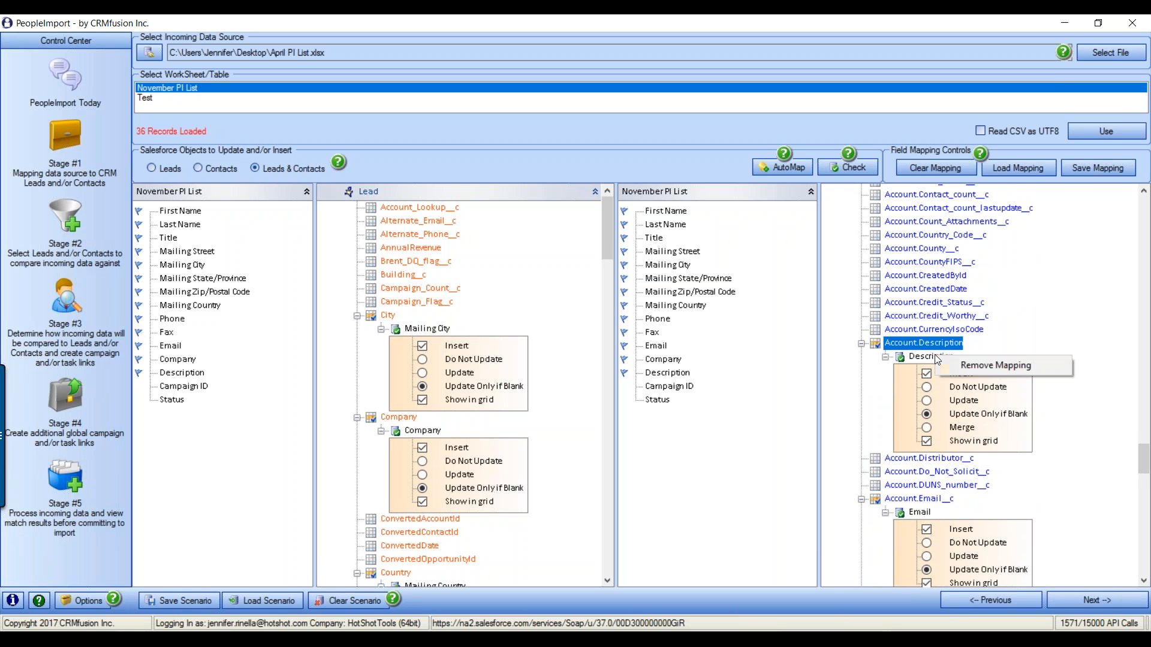
left_click(995, 366)
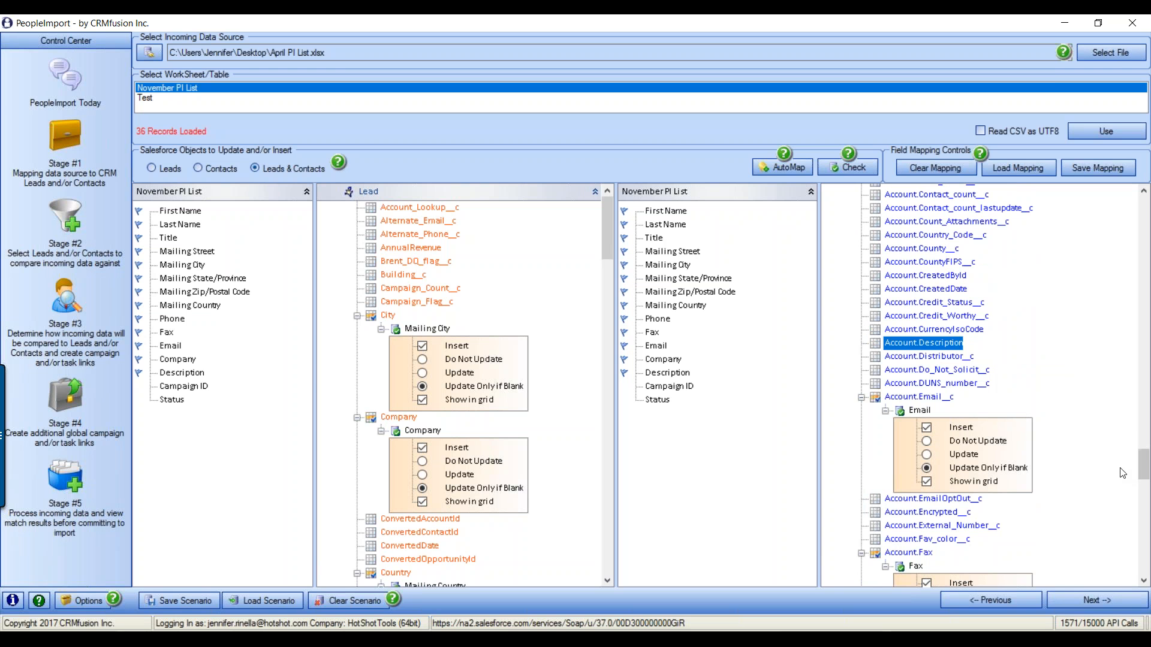
scroll(1144, 462, "down", 13)
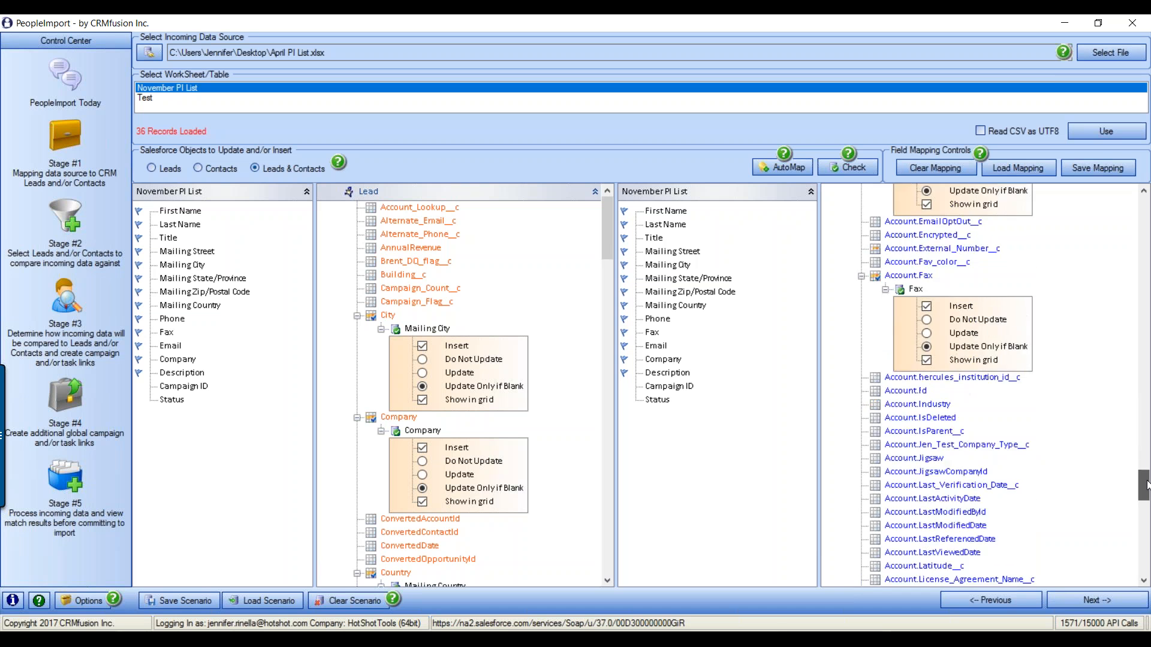
scroll(1083, 225, "up", 20)
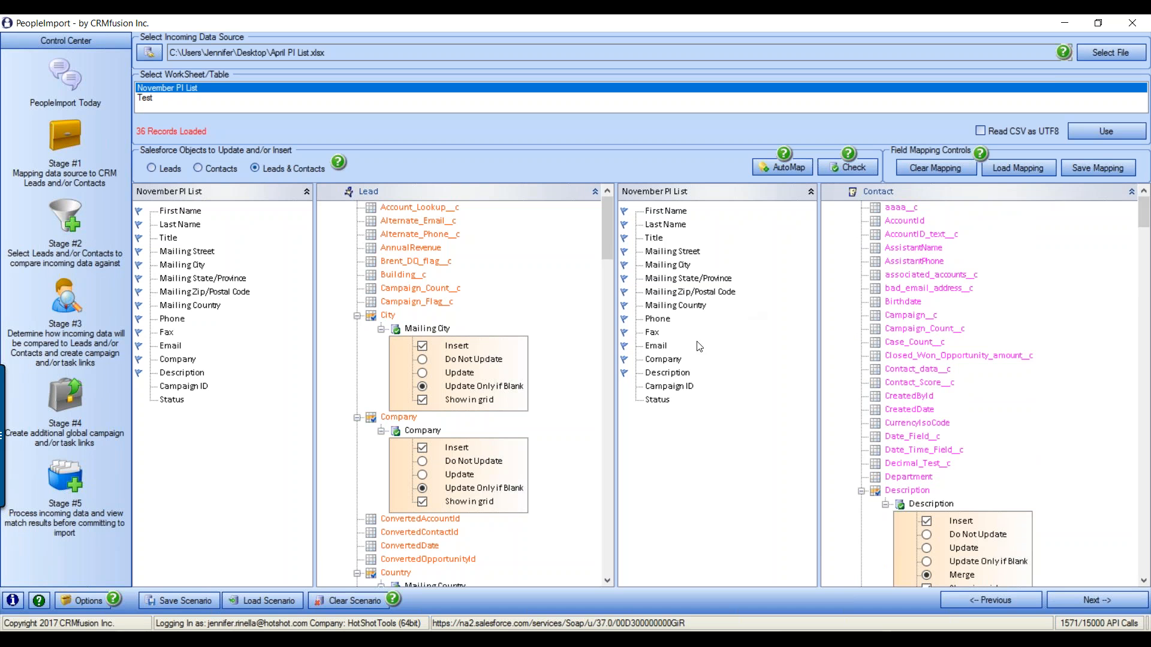
Run Check and examine the invalid email flagged in the error message
left_click(846, 168)
left_click_drag(234, 128, 606, 171)
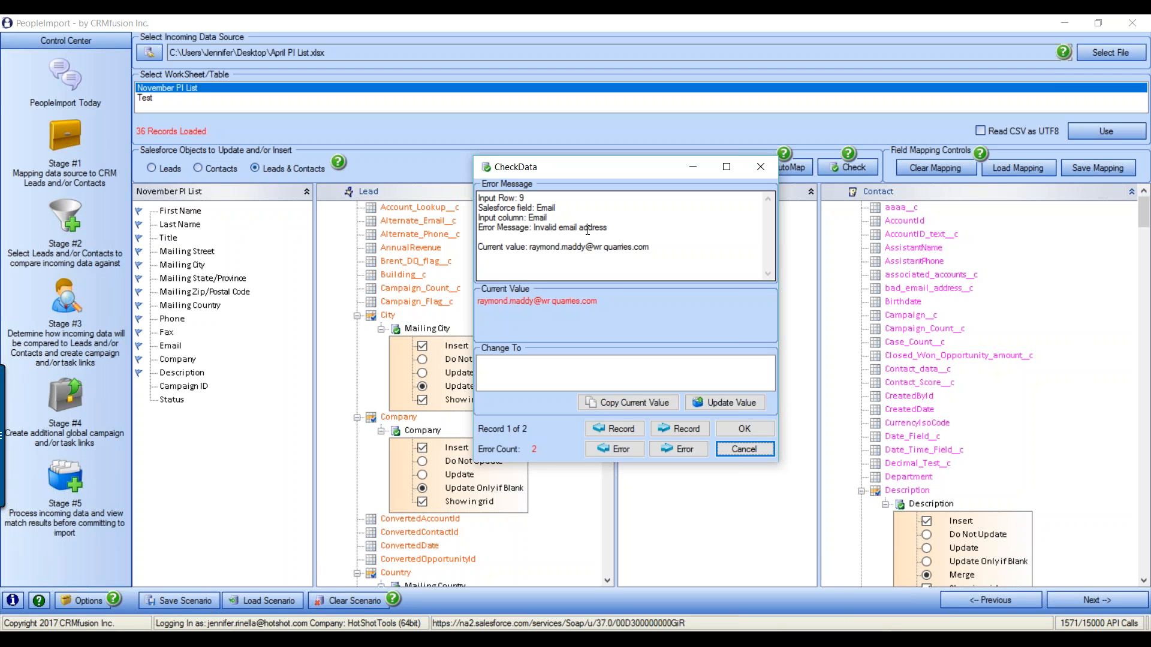
left_click_drag(530, 248, 651, 254)
left_click(604, 253)
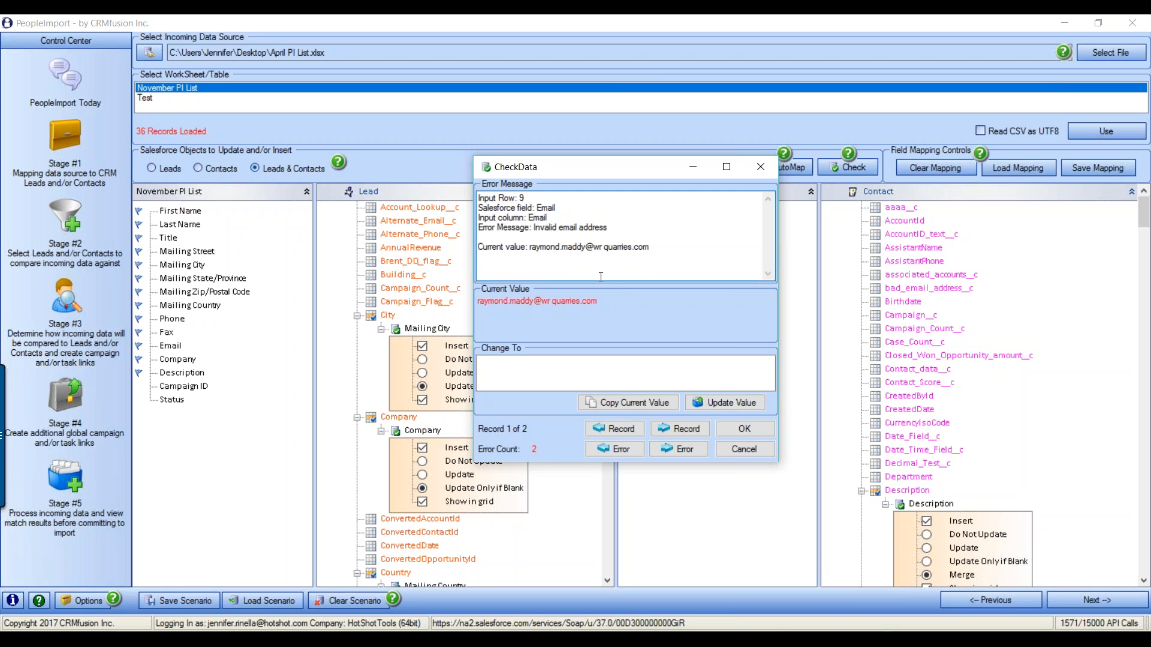
key("Right")
key("Right")
key("Right")
Fix row 9's email by deleting the space in its domain, then move to the next error
left_click(655, 404)
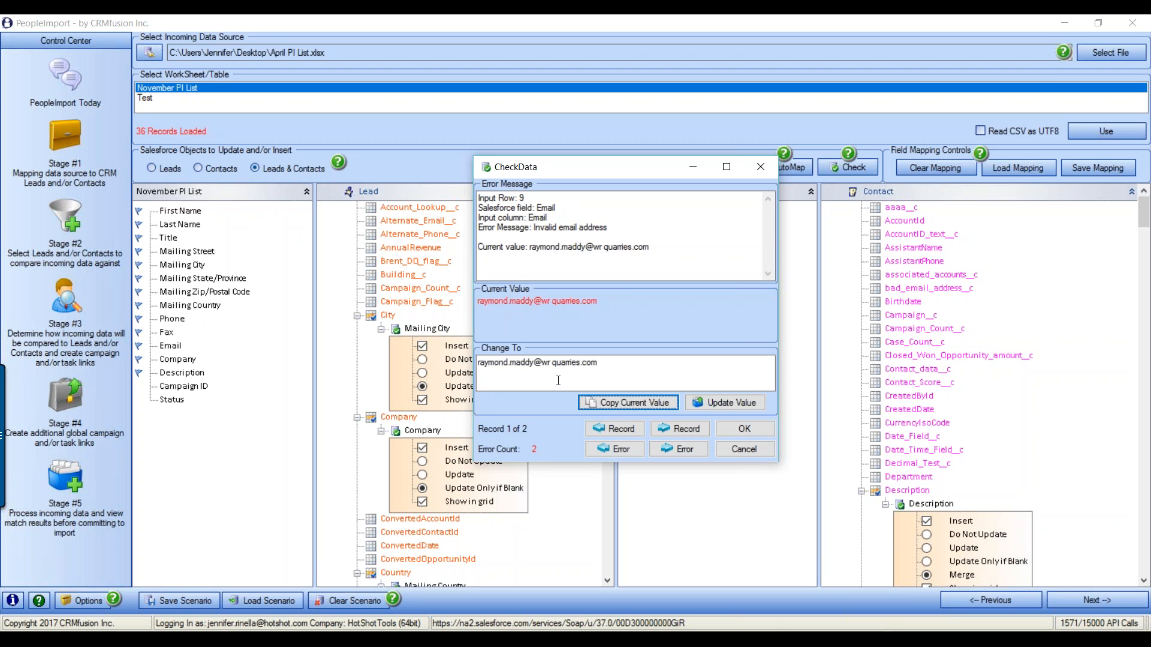
left_click(550, 363)
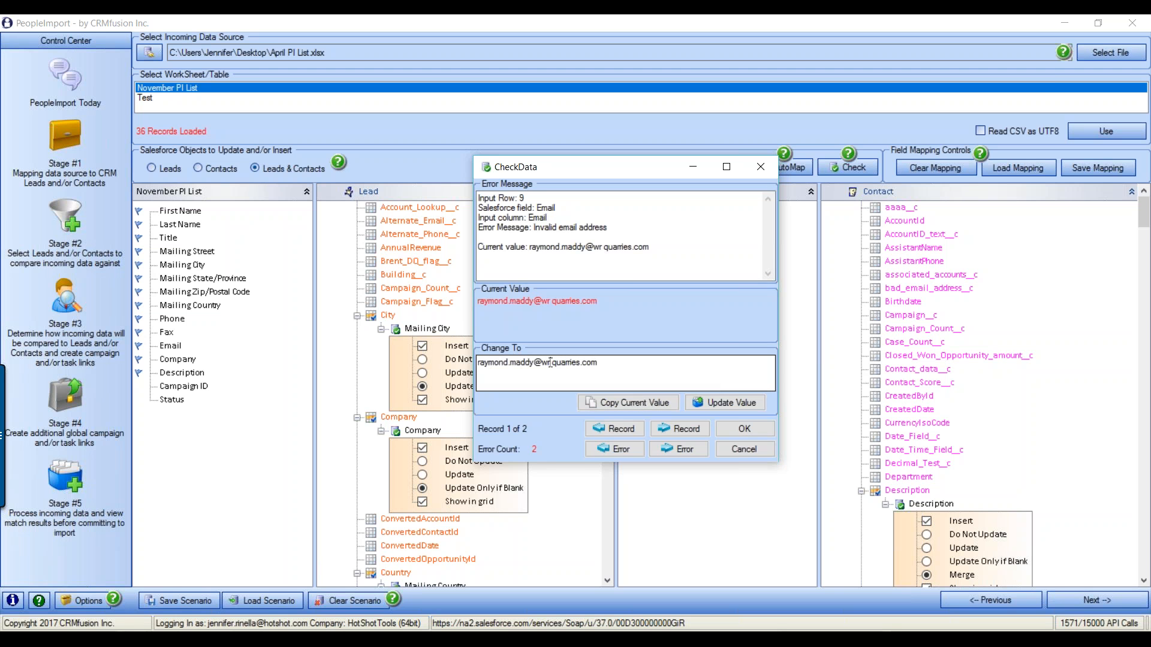
key("Delete")
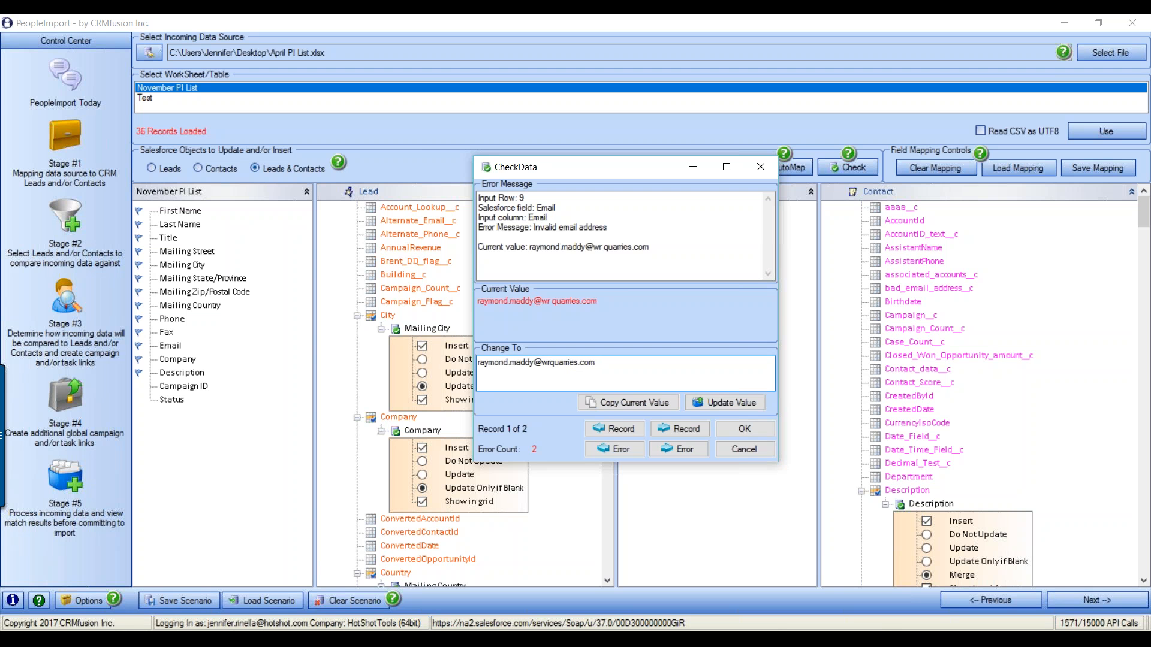
left_click(724, 406)
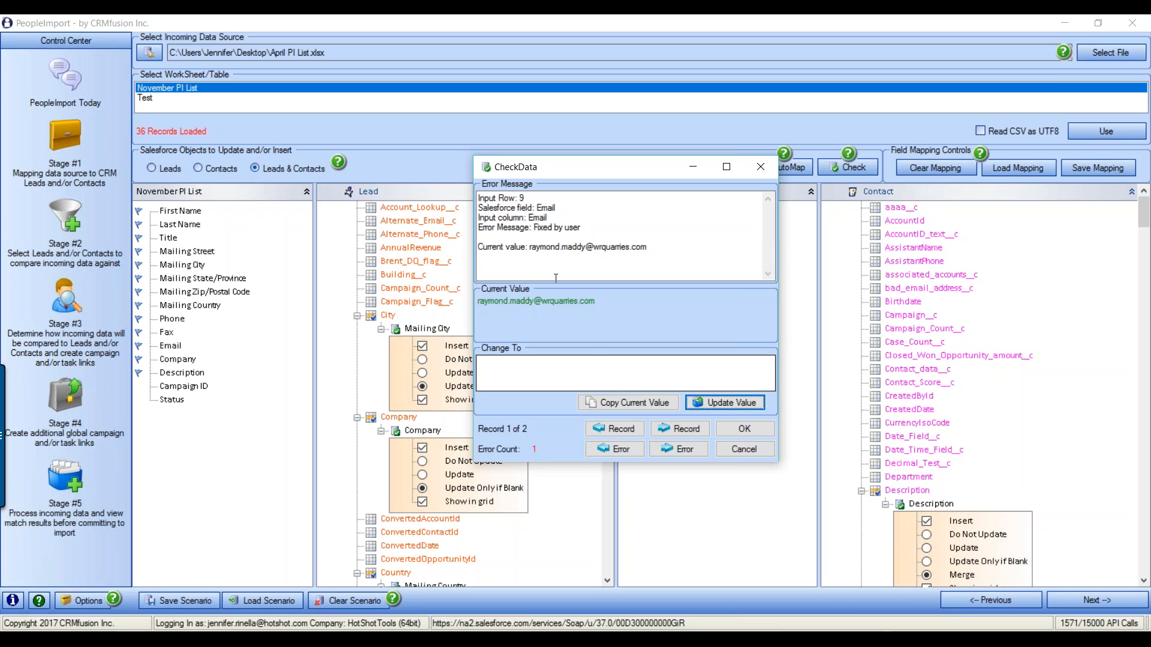
left_click(671, 428)
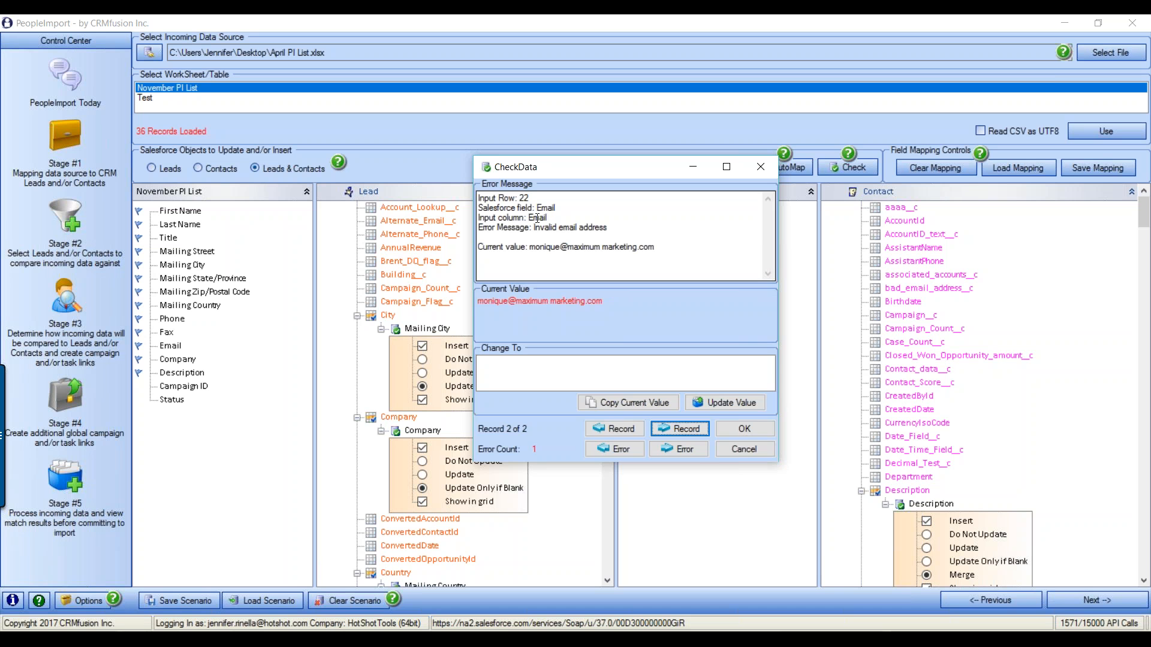
Close CheckData and confirm saving anyway, leaving row 22's invalid email unresolved
left_click(757, 431)
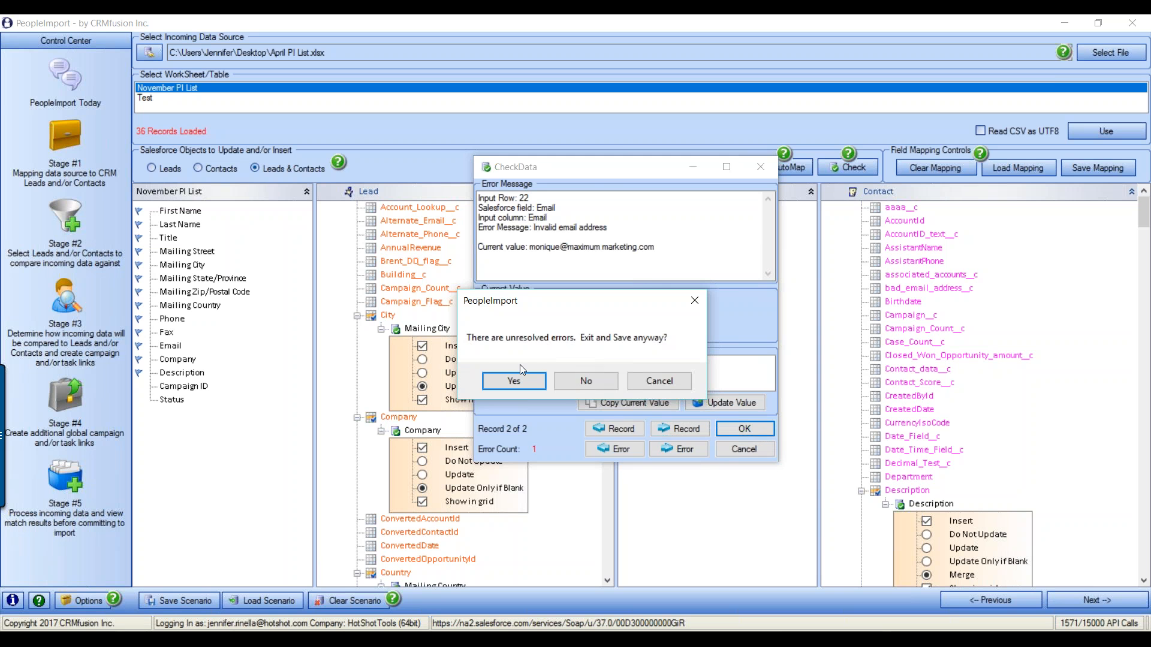
left_click(520, 386)
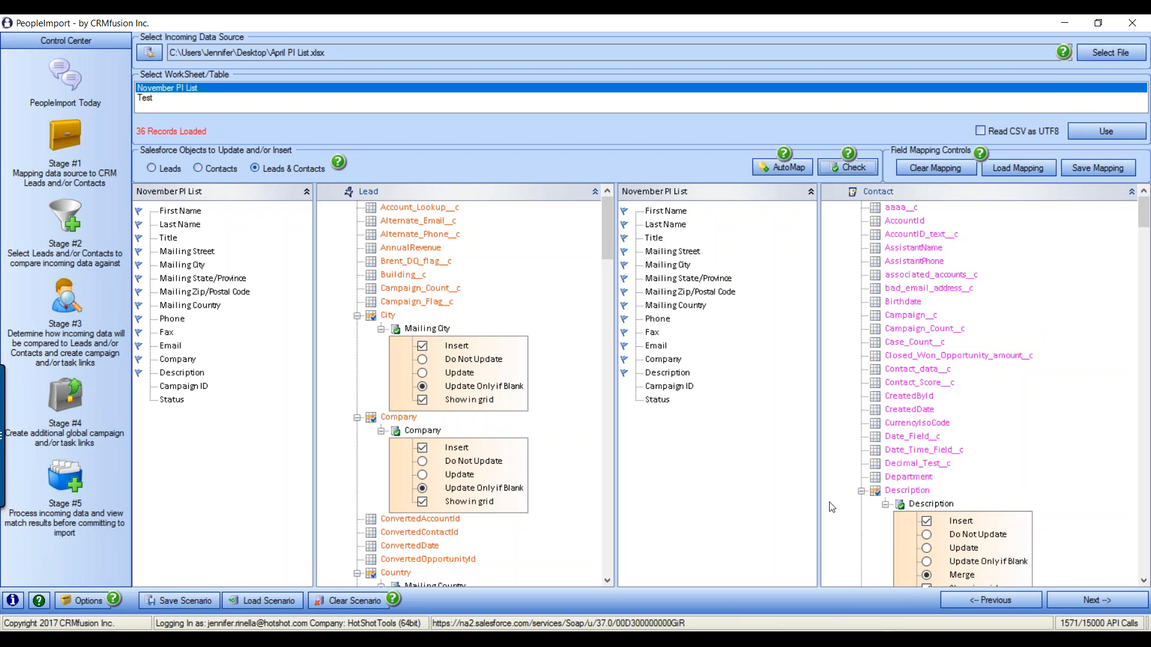
Advance from the Stage #1 field mapping to the Stage #2 compare-conditions screen
left_click(1104, 602)
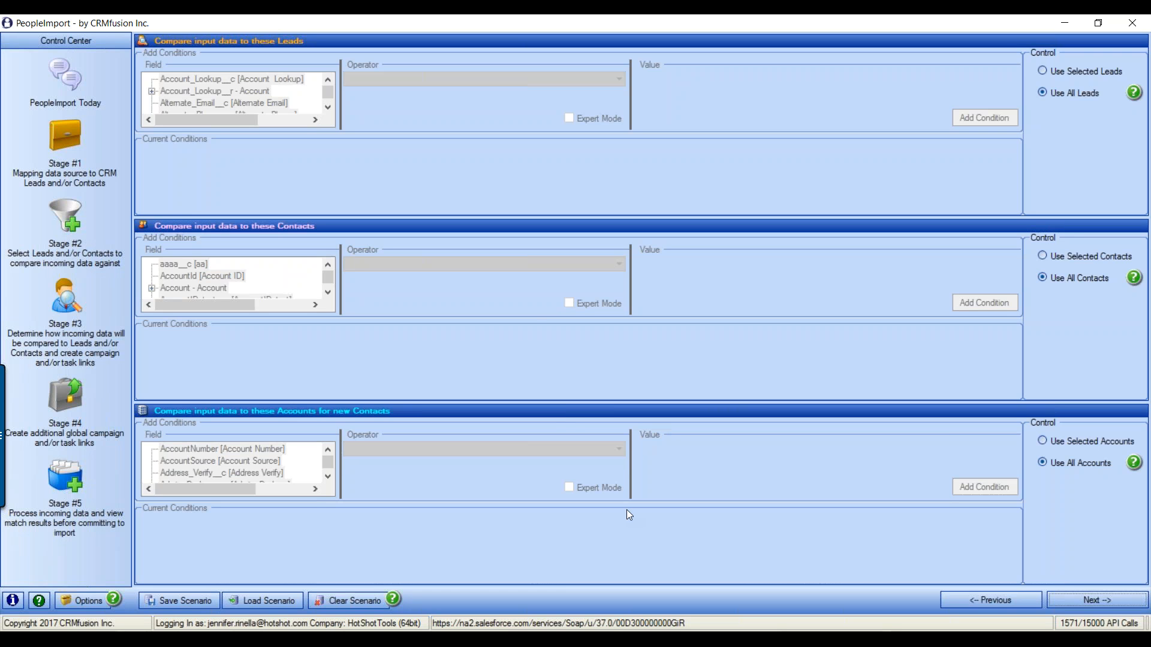
left_click(52, 135)
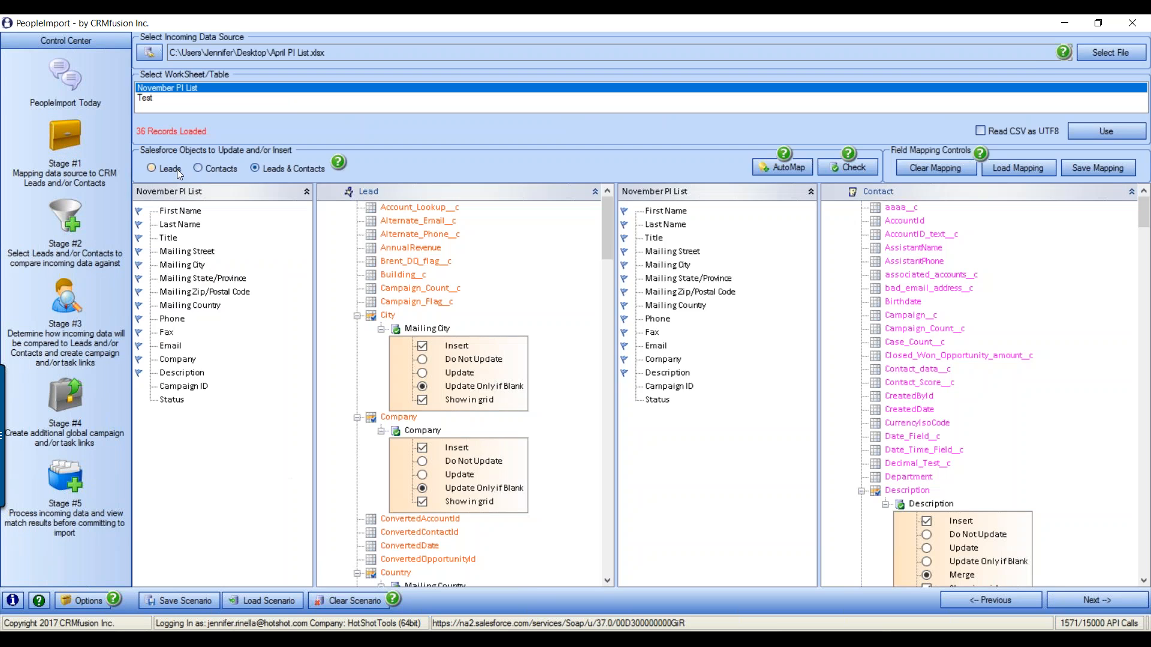
left_click(71, 218)
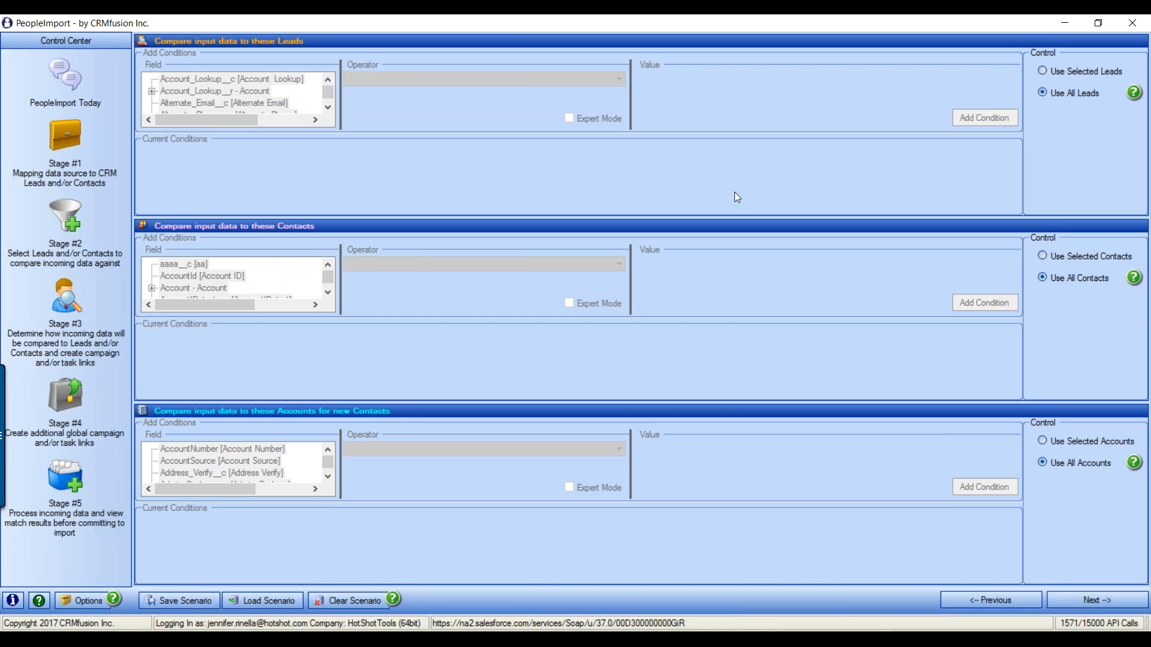
Switch Leads to Use Selected Leads and resize the Leads and add-conditions panels
left_click(1063, 73)
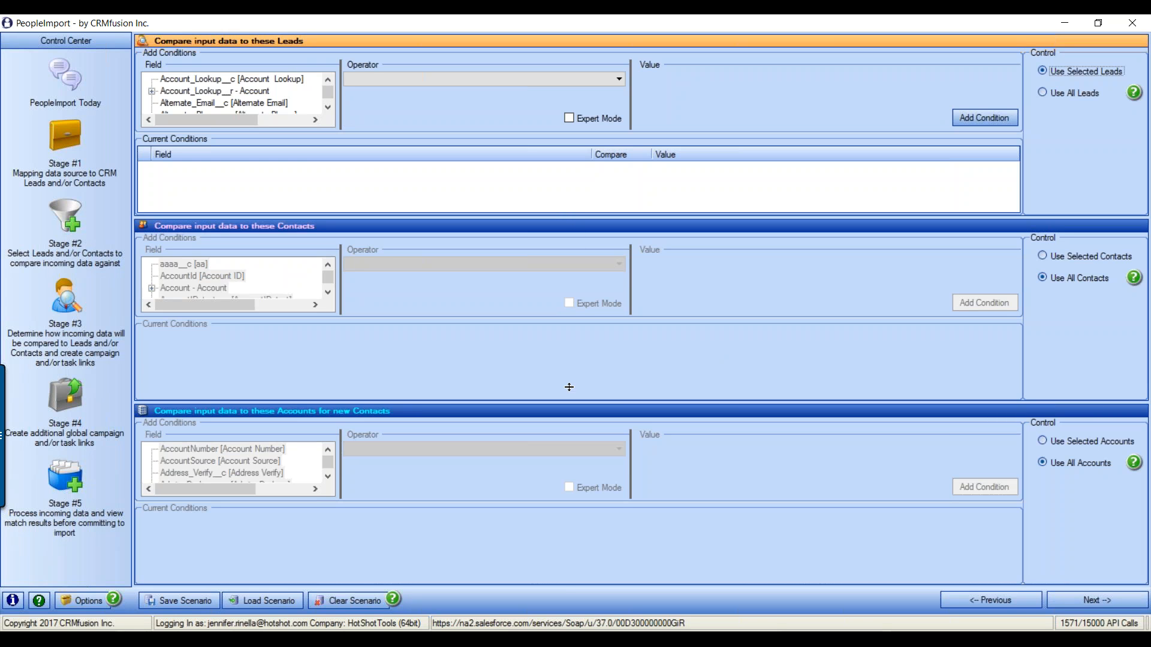
left_click_drag(569, 387, 569, 393)
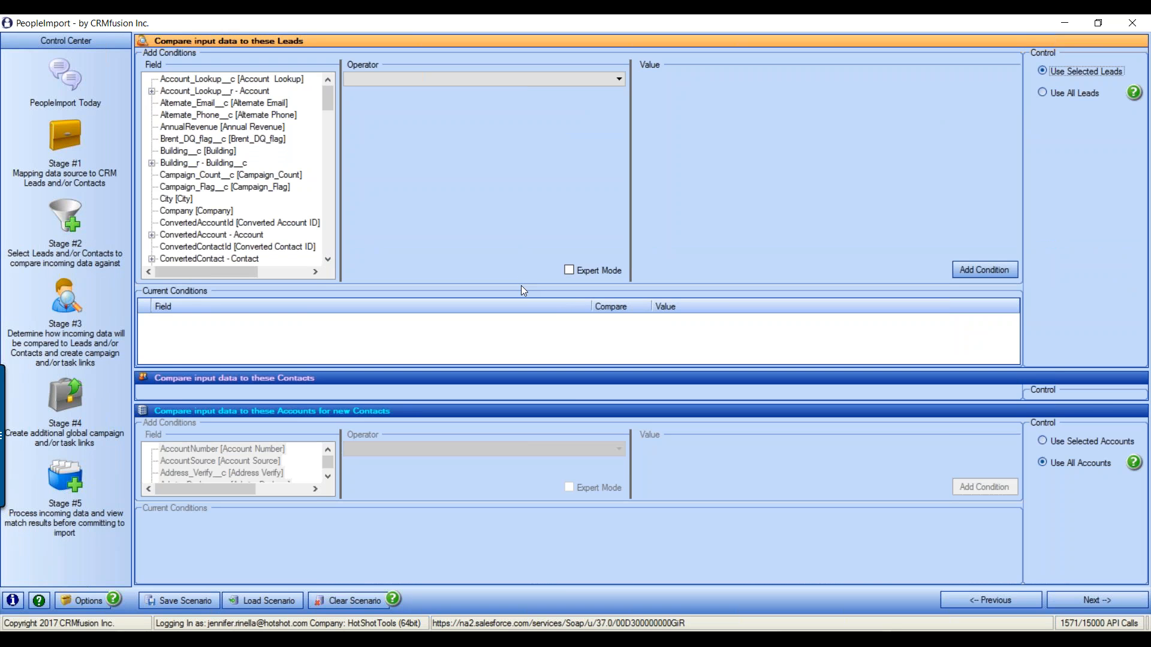
left_click_drag(521, 284, 521, 285)
left_click_drag(518, 244, 518, 244)
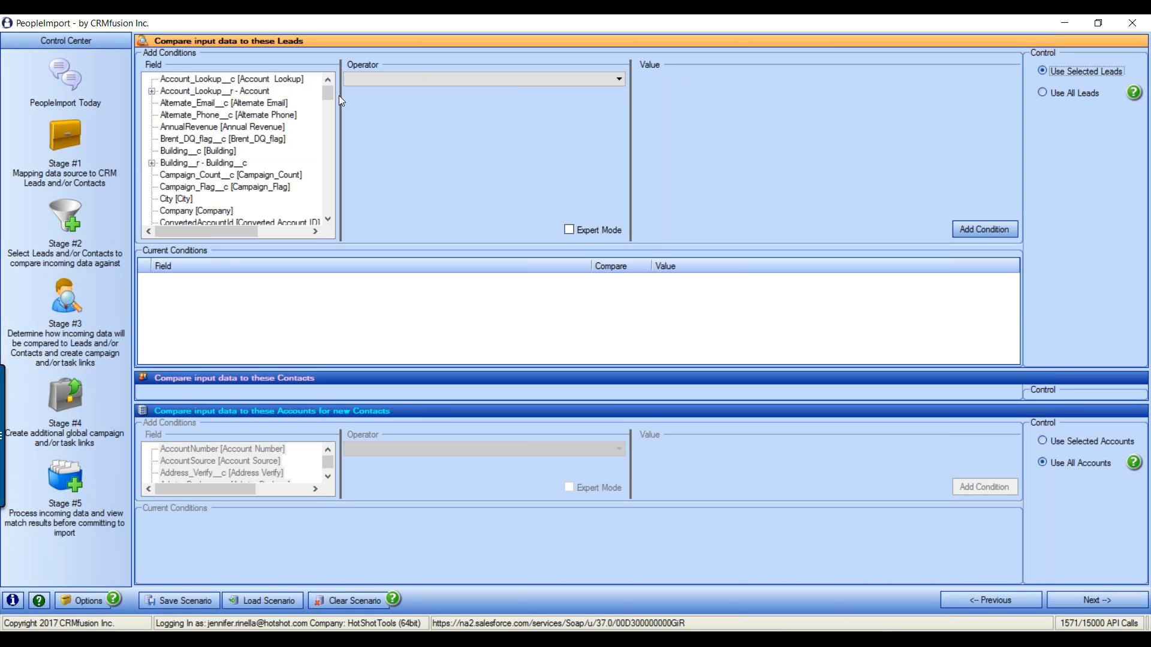
Pick State [State/Province] as the lead condition field and bring up the operator choices
left_click(221, 188)
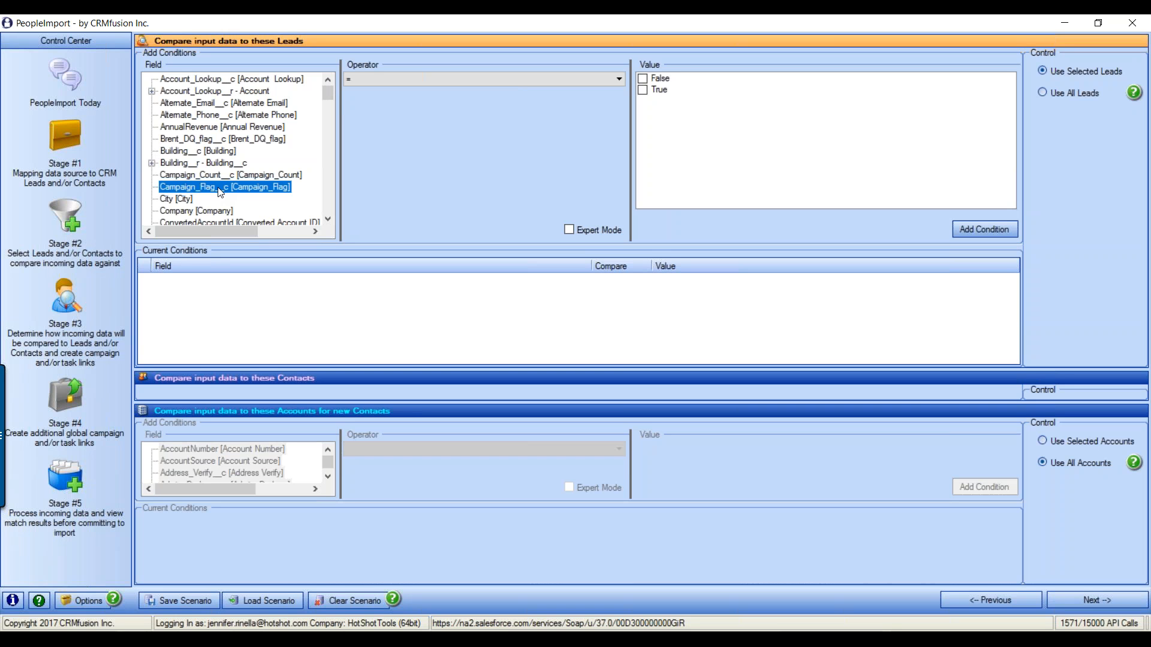
scroll(232, 156, "down", 12)
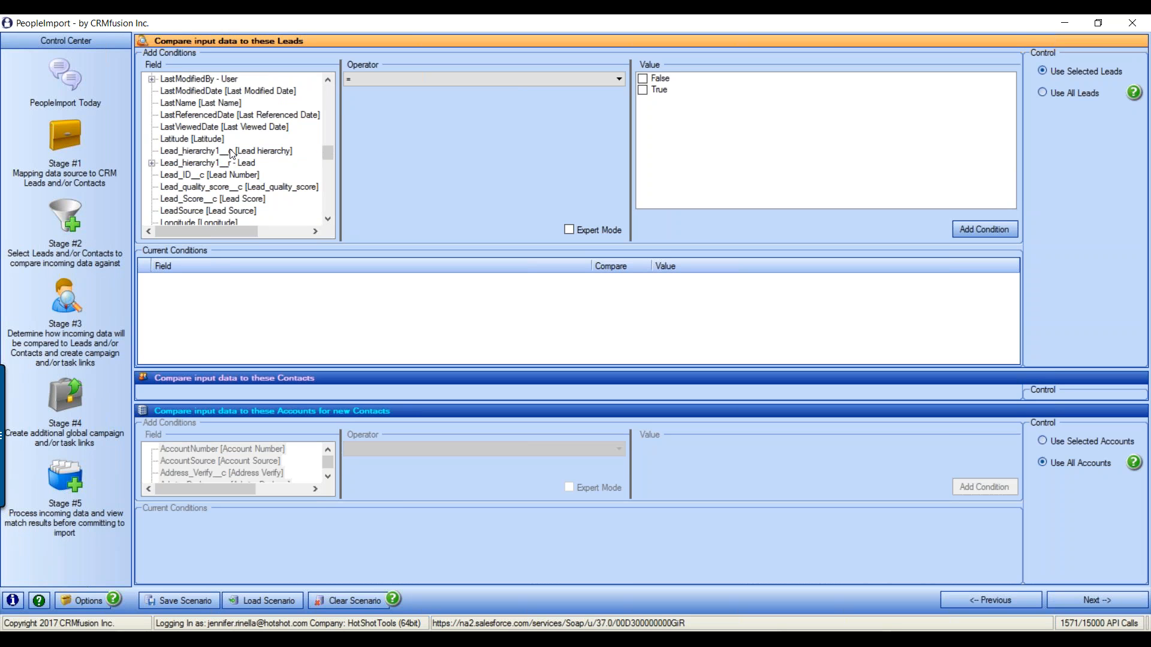
type("st")
scroll(210, 163, "down", 1)
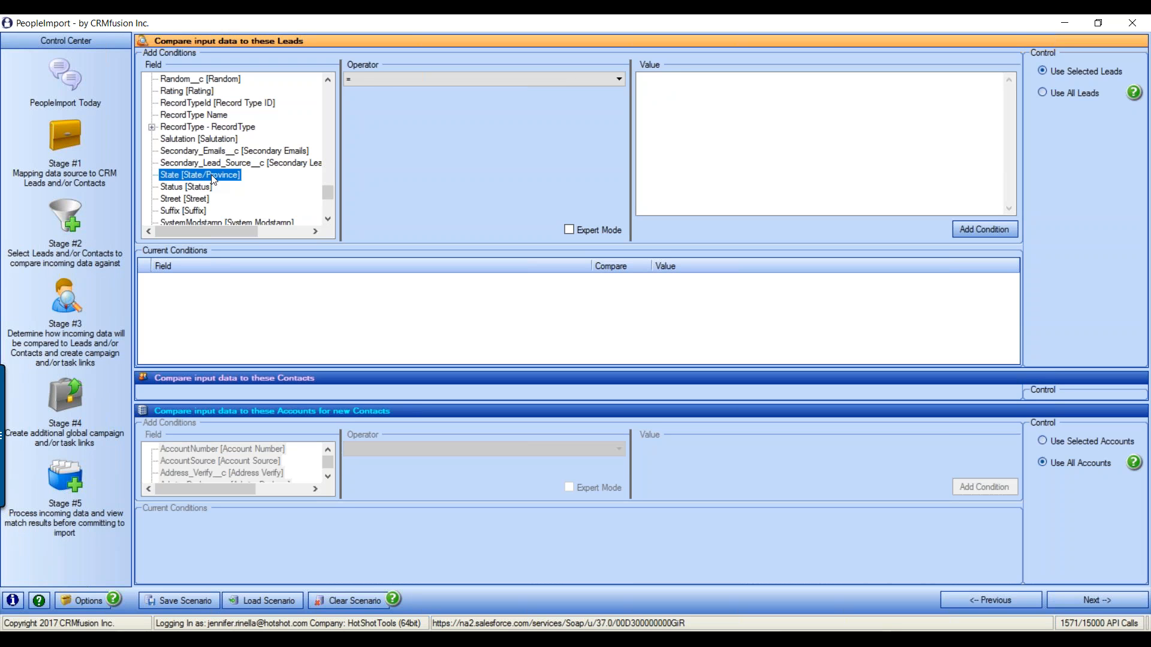
left_click(390, 82)
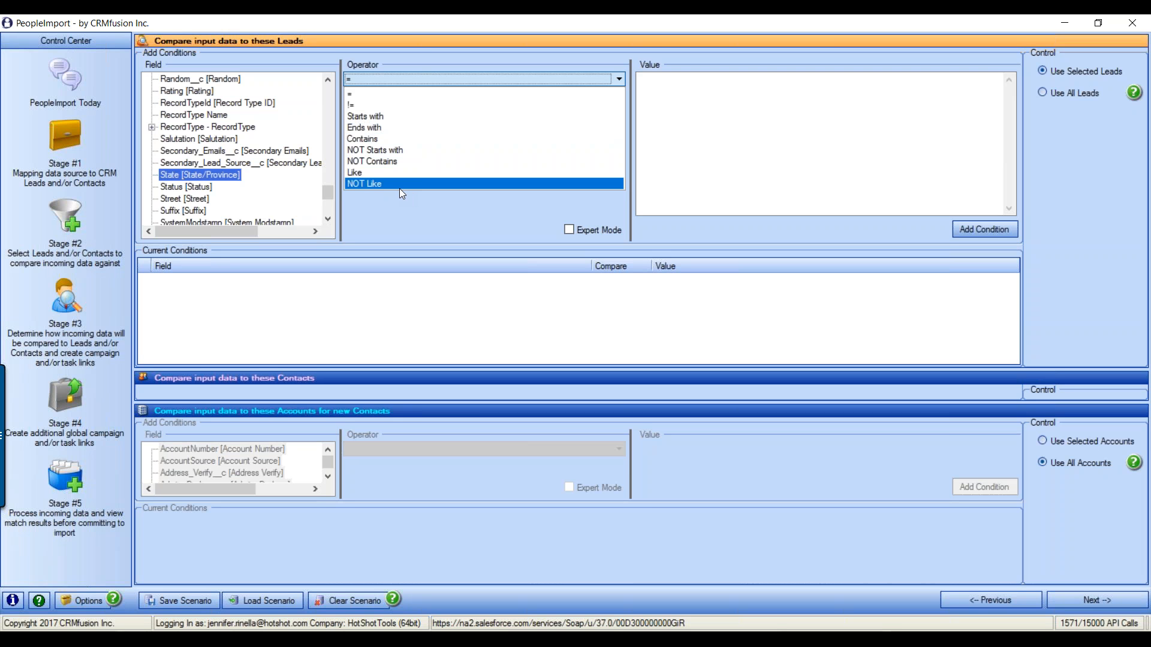
Use the = operator and enter 'sc,south carolina,s.c.' as the State value
left_click(384, 94)
left_click(712, 113)
type("sc,south carolina,s.c.")
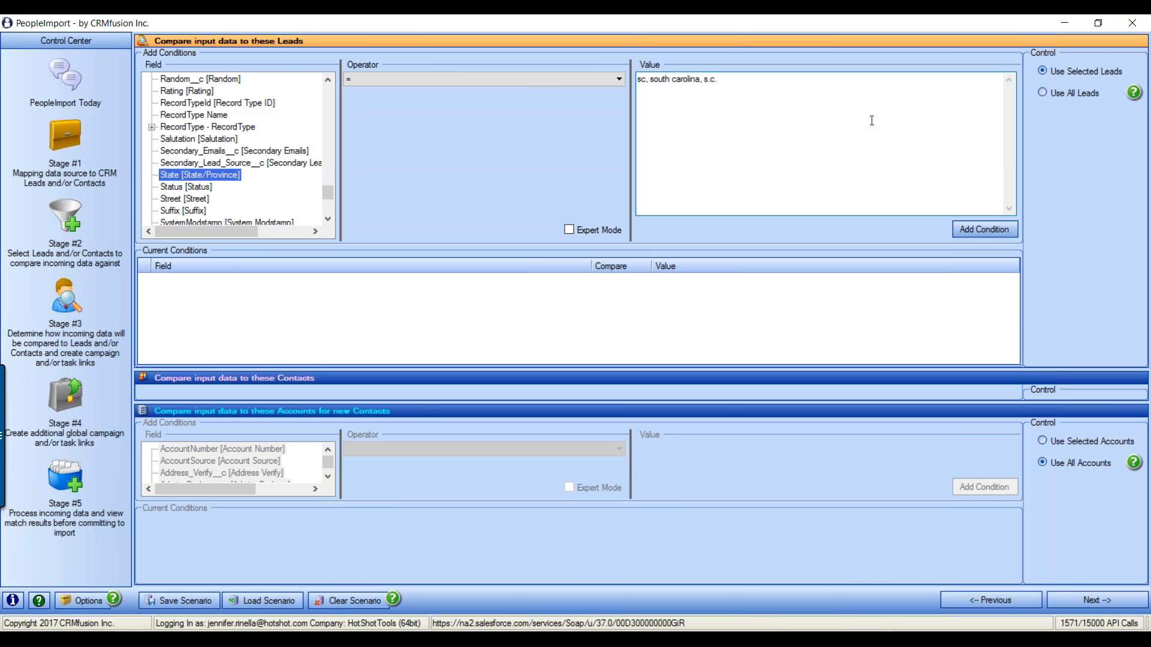
Add the state condition, removing the stray space so it reads sc|south carolina|s.c
left_click(1005, 229)
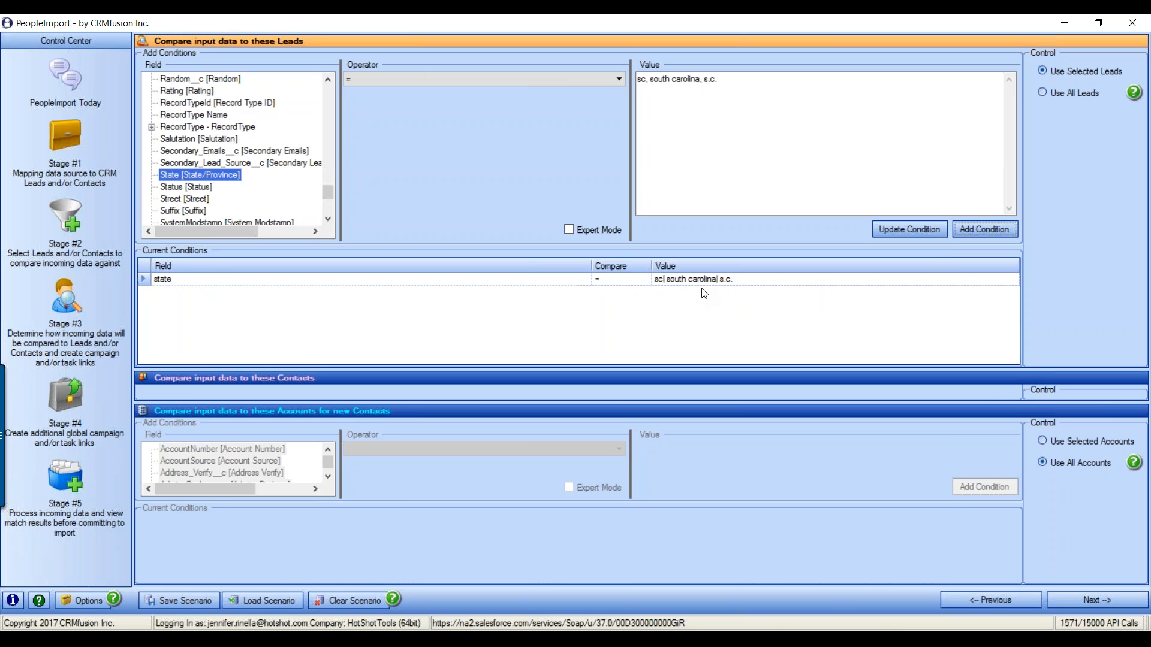
left_click(652, 90)
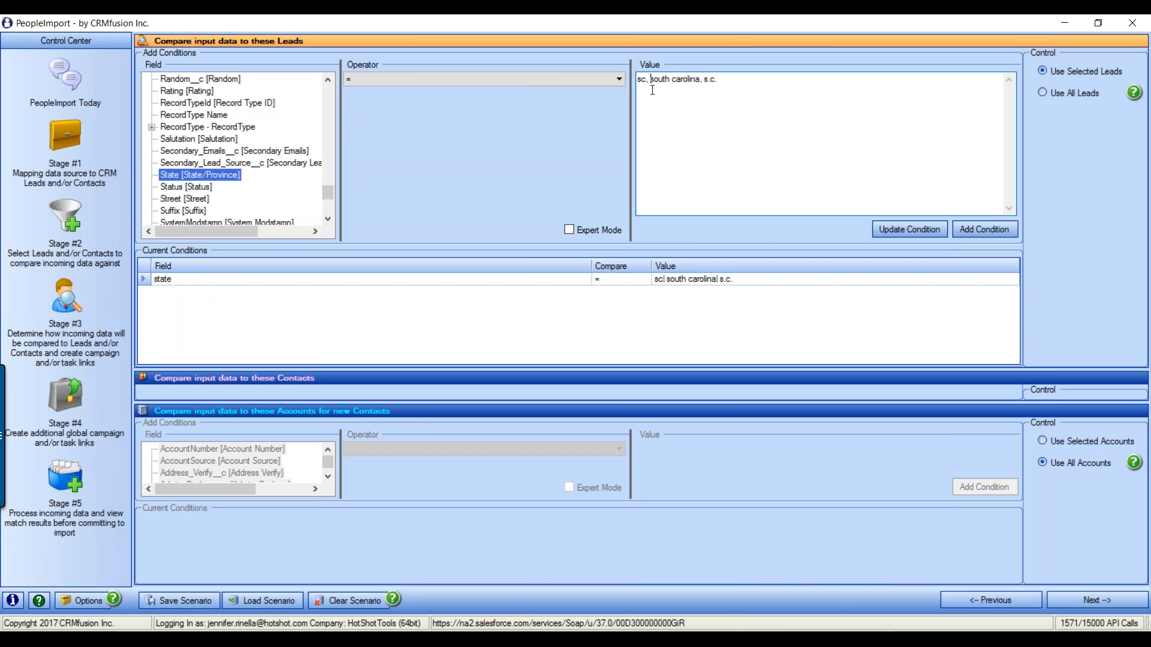
key("BackSpace")
key("BackSpace")
left_click(910, 228)
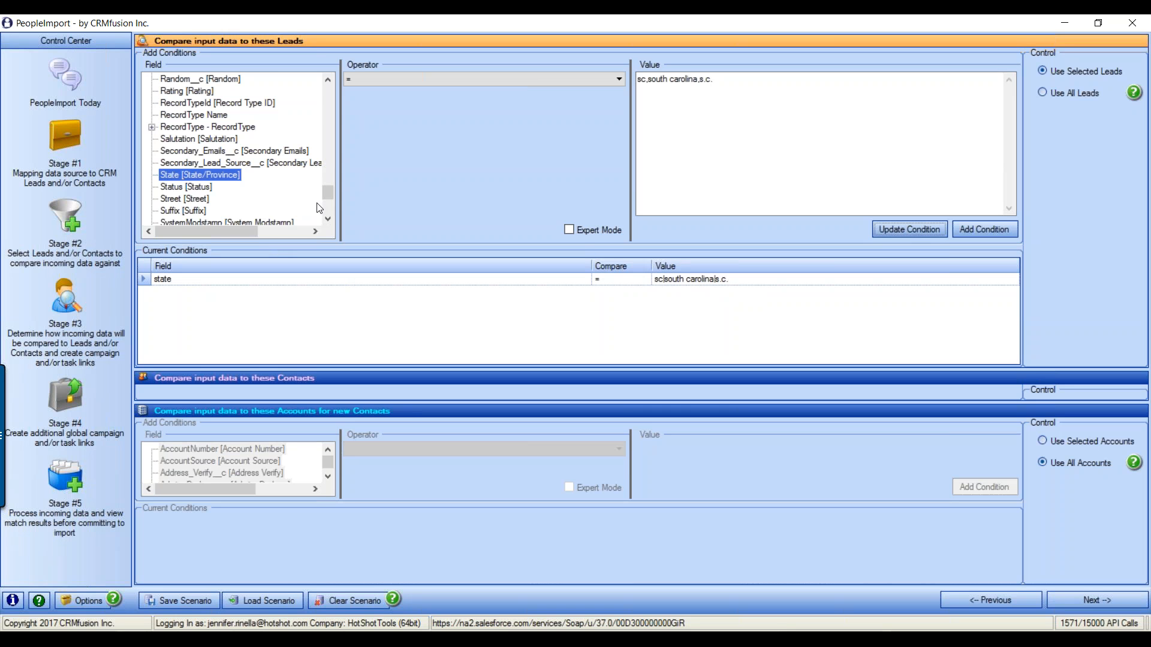
left_click_drag(329, 193, 330, 106)
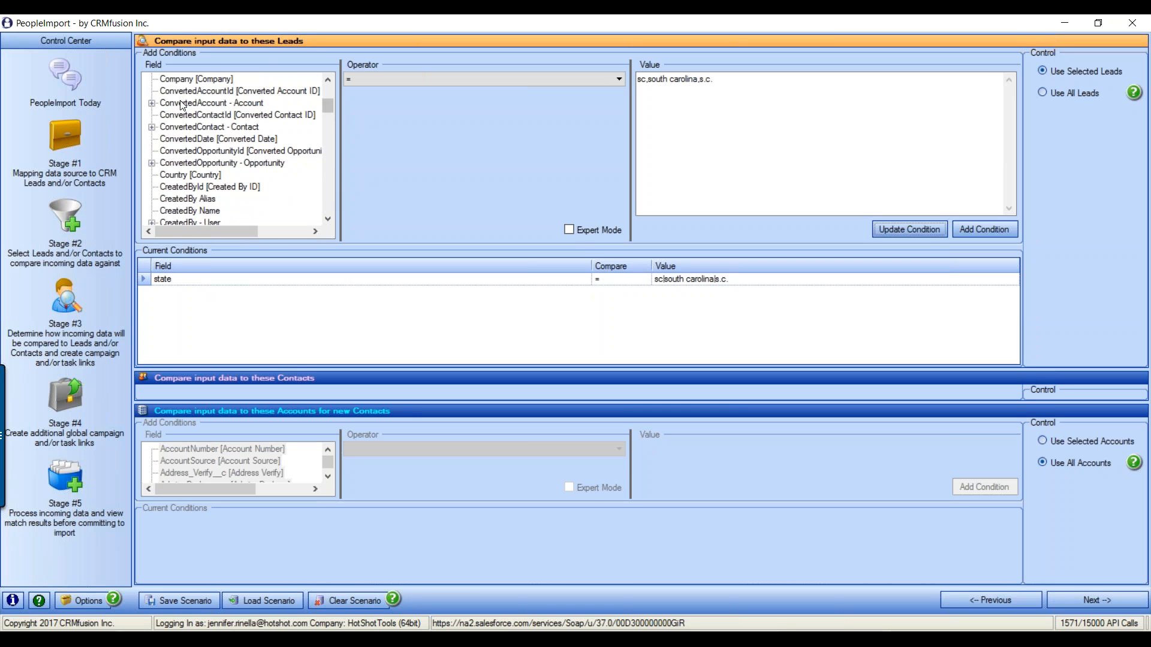
scroll(212, 163, "up", 4)
Add a City = phoenix lead condition below the state condition
left_click(196, 203)
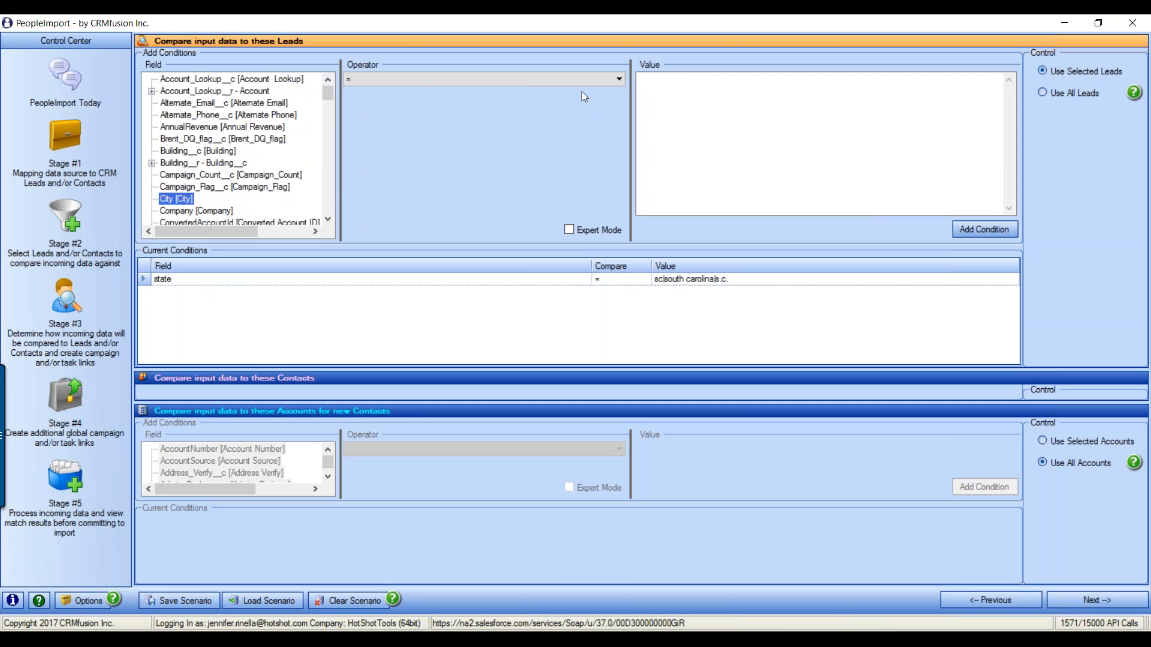
left_click(450, 83)
left_click(398, 83)
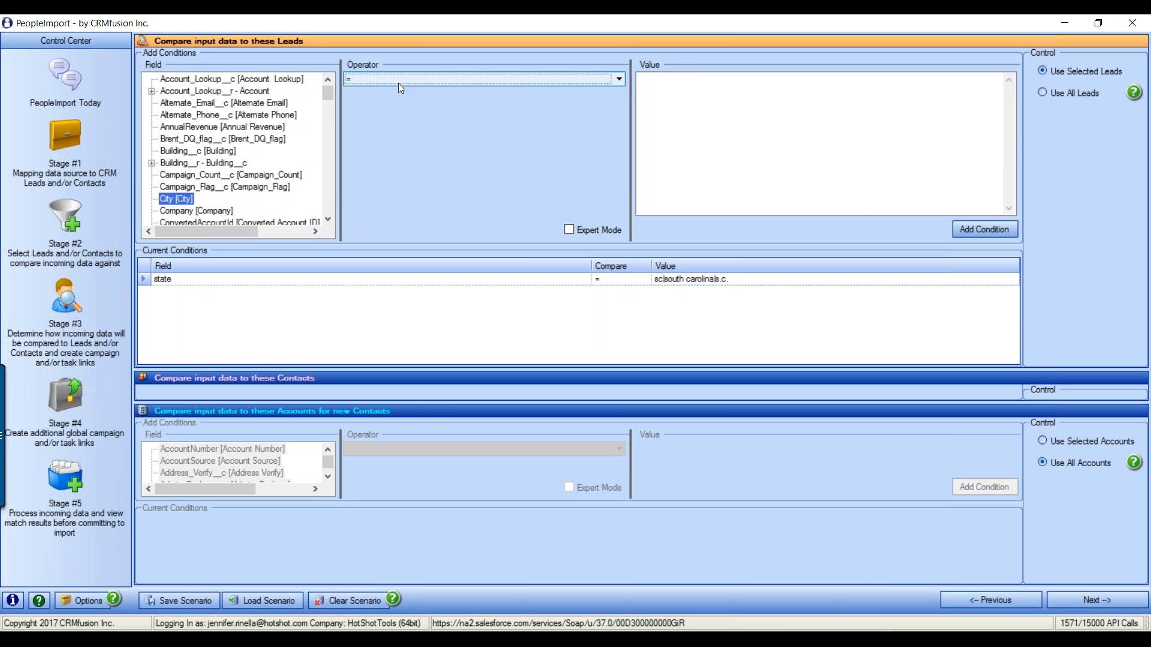
type("phoenix")
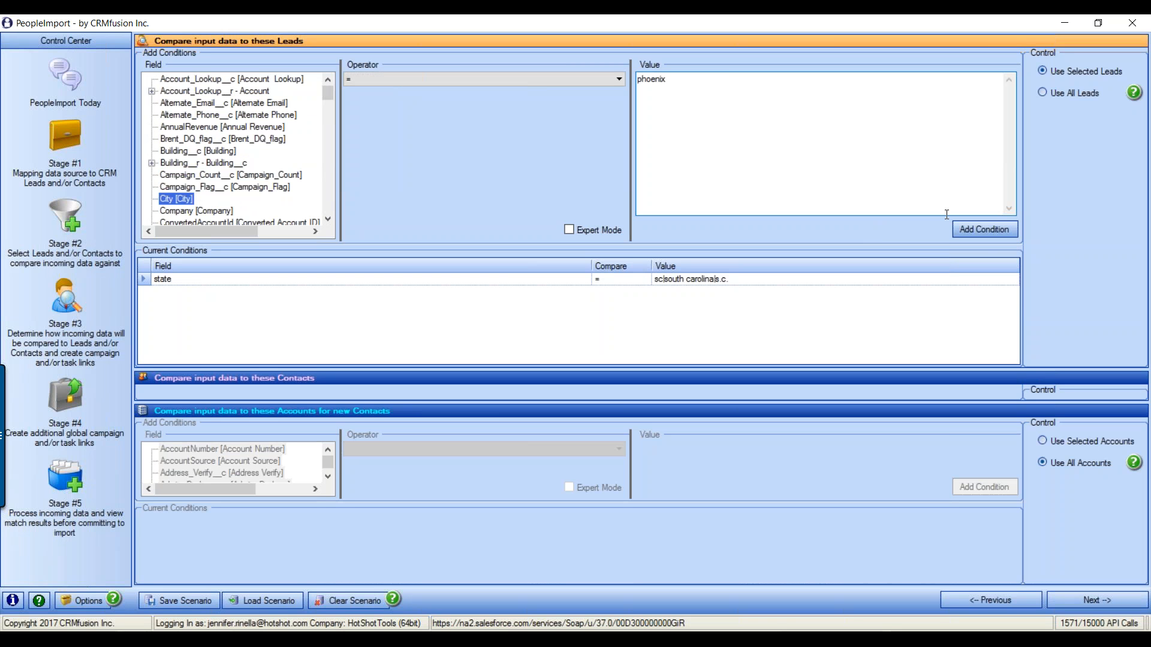
left_click(992, 228)
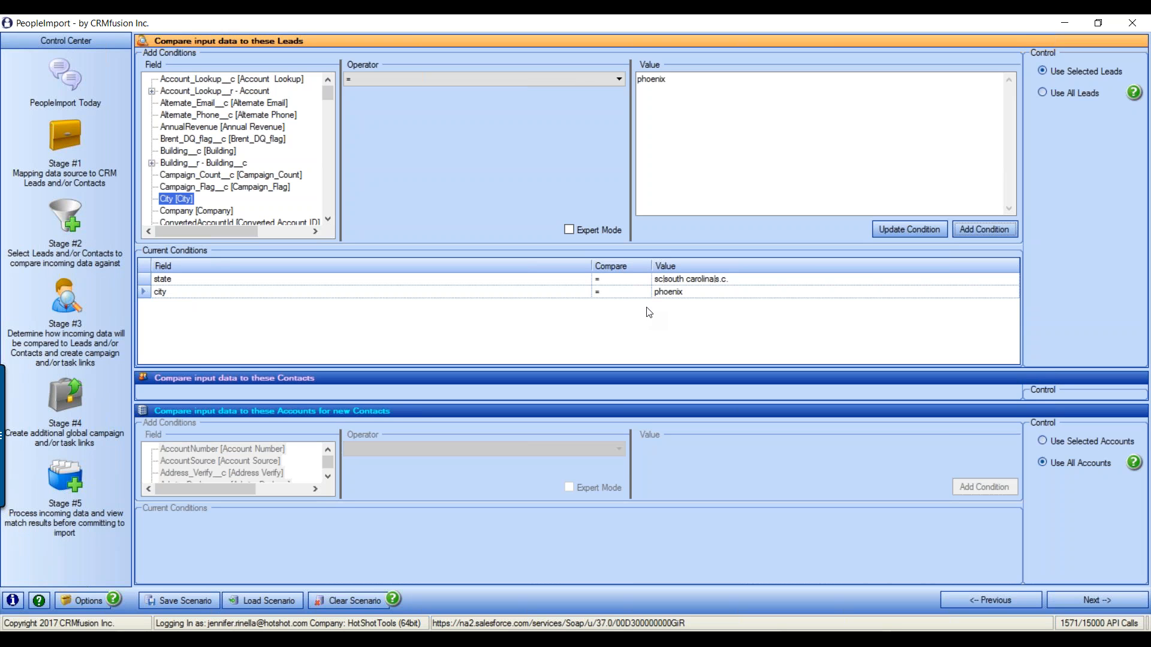
Enable Expert Mode and move the city = phoenix condition into OR Group 2
left_click(570, 230)
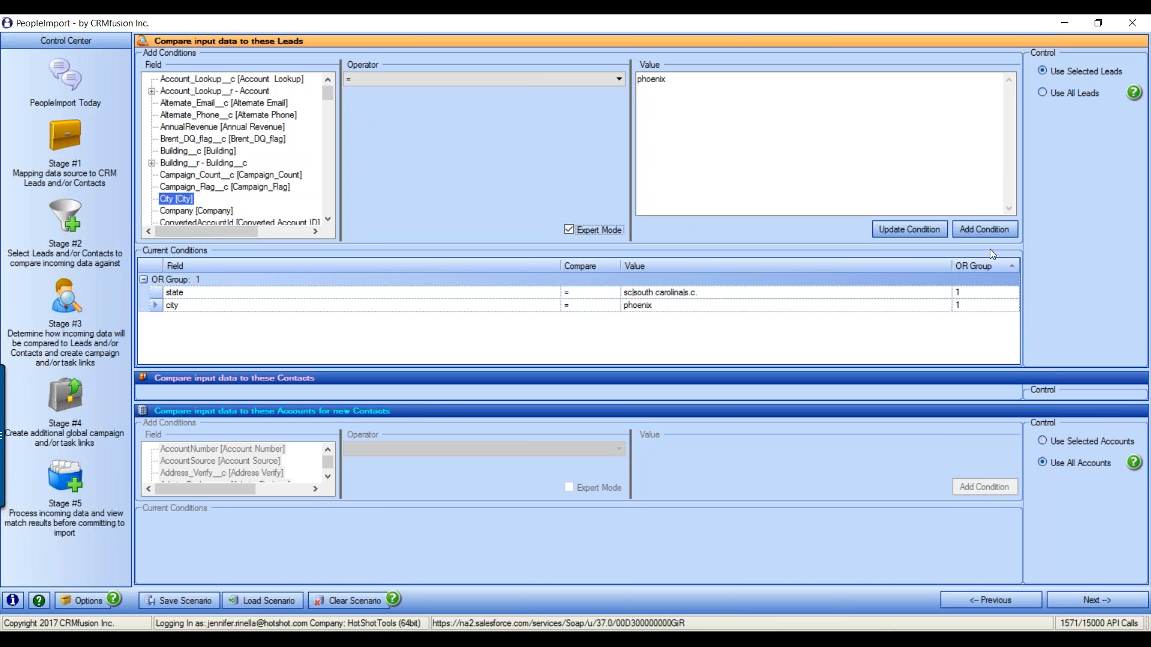
left_click(570, 230)
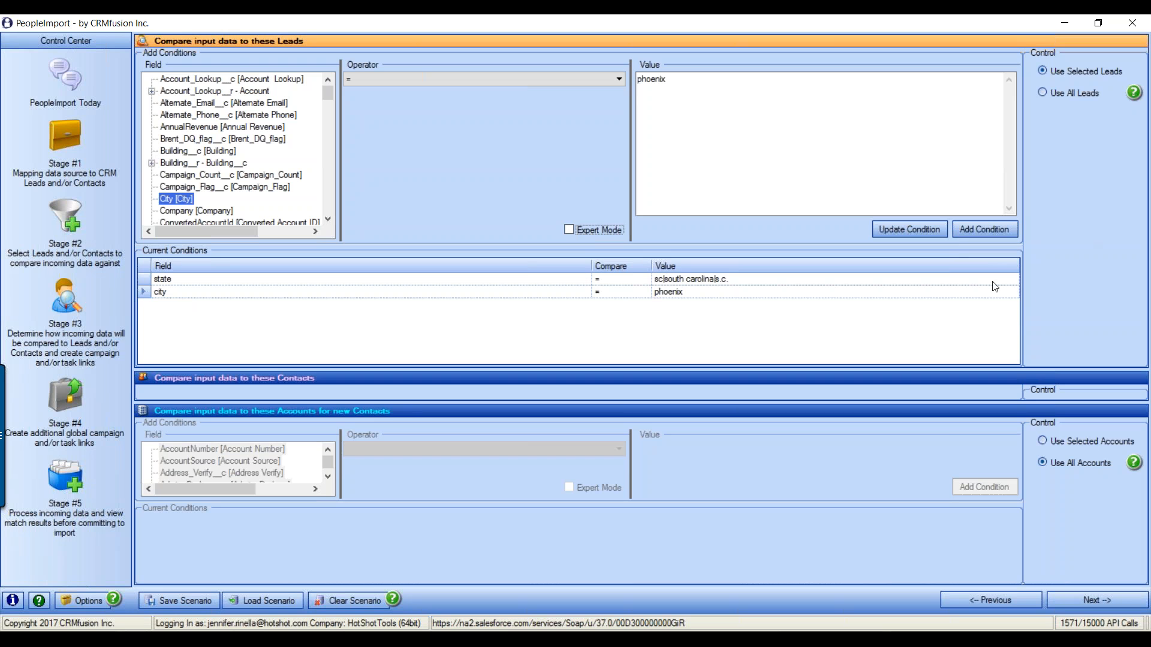
left_click(569, 230)
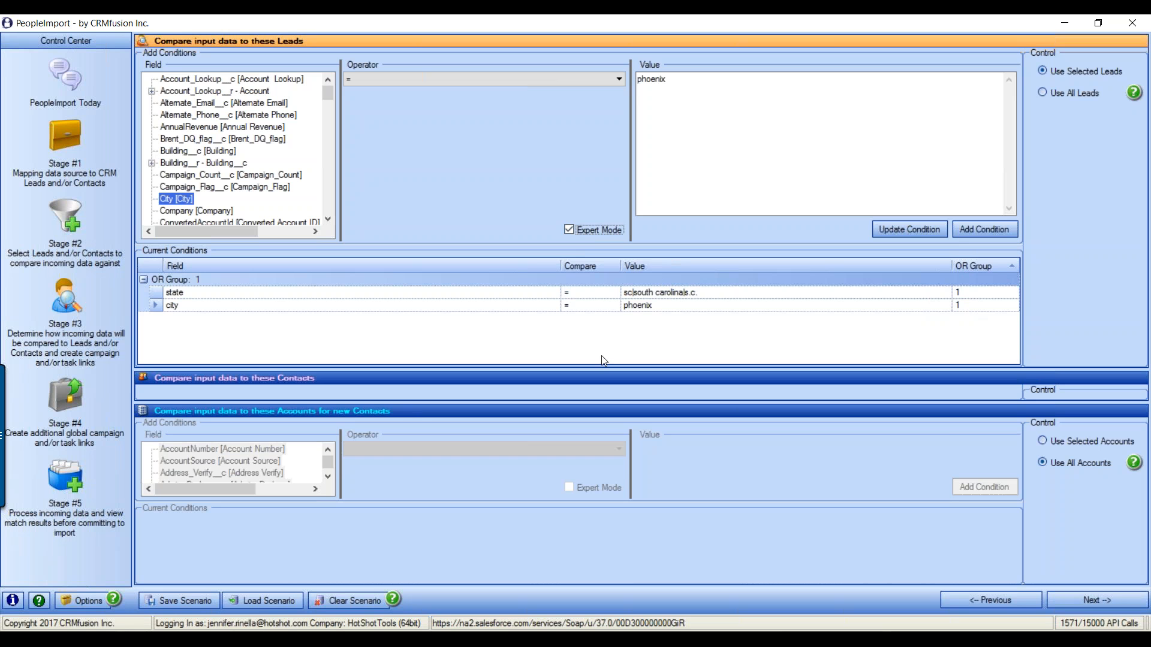
left_click(968, 306)
type("2")
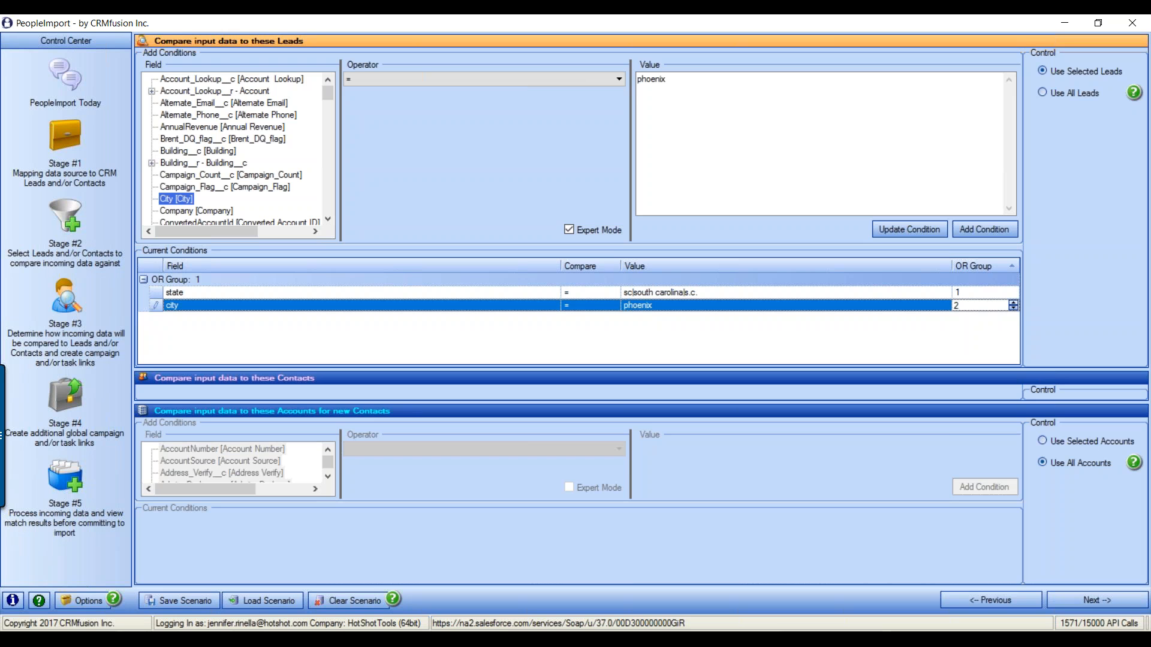
key("Return")
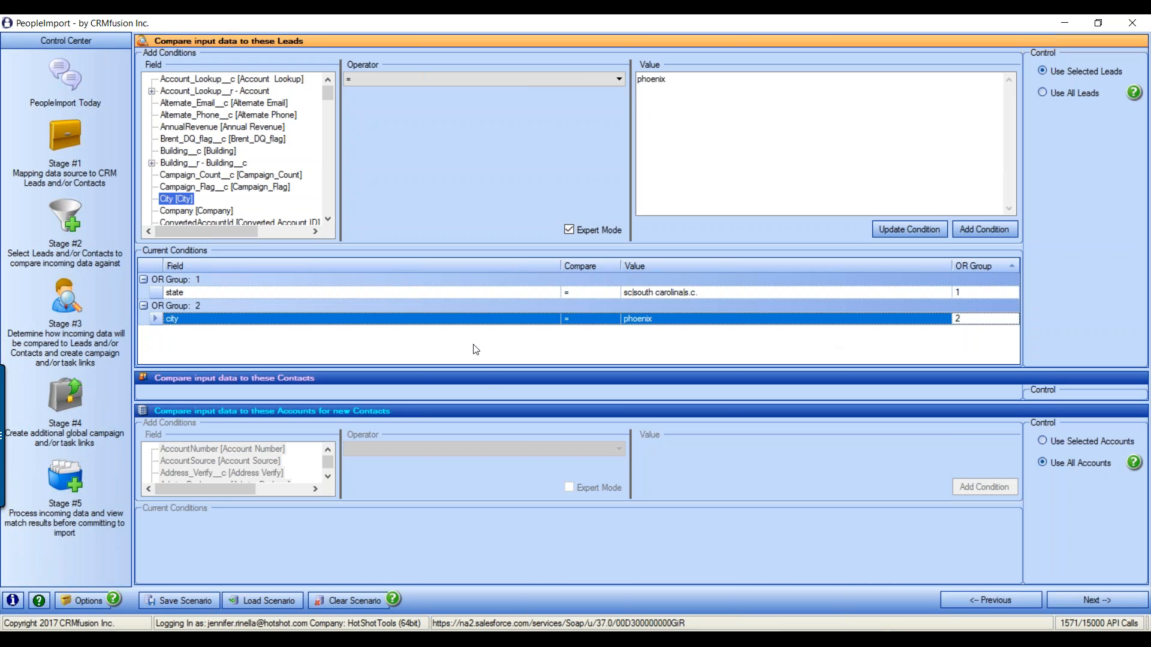
left_click(181, 280)
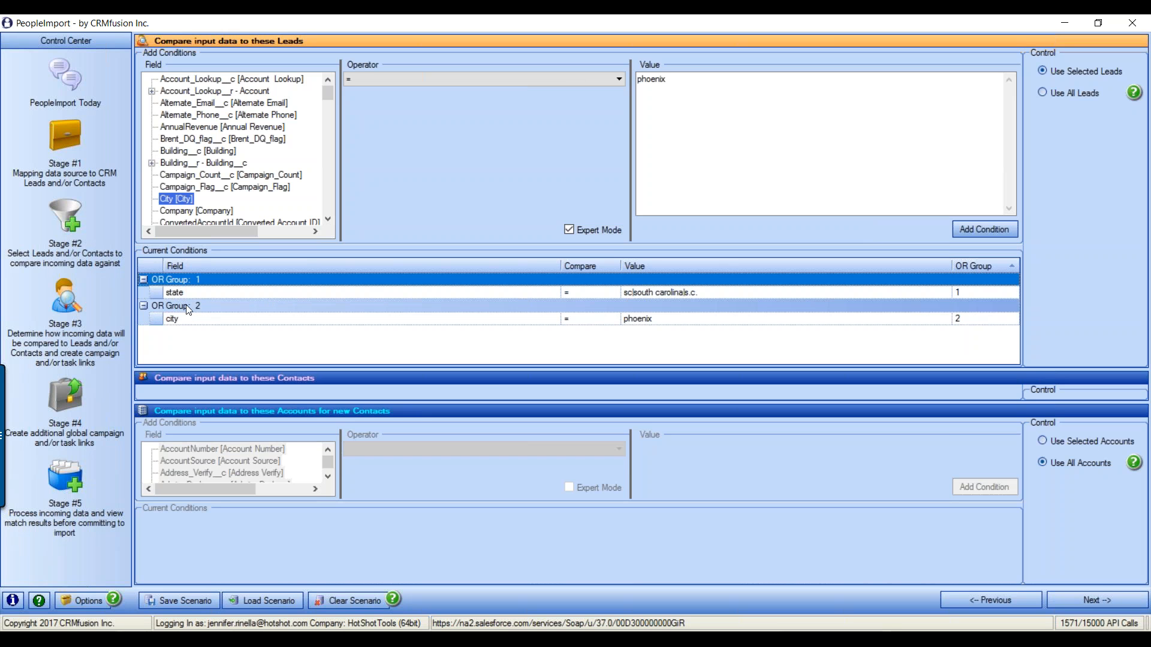
left_click(186, 306)
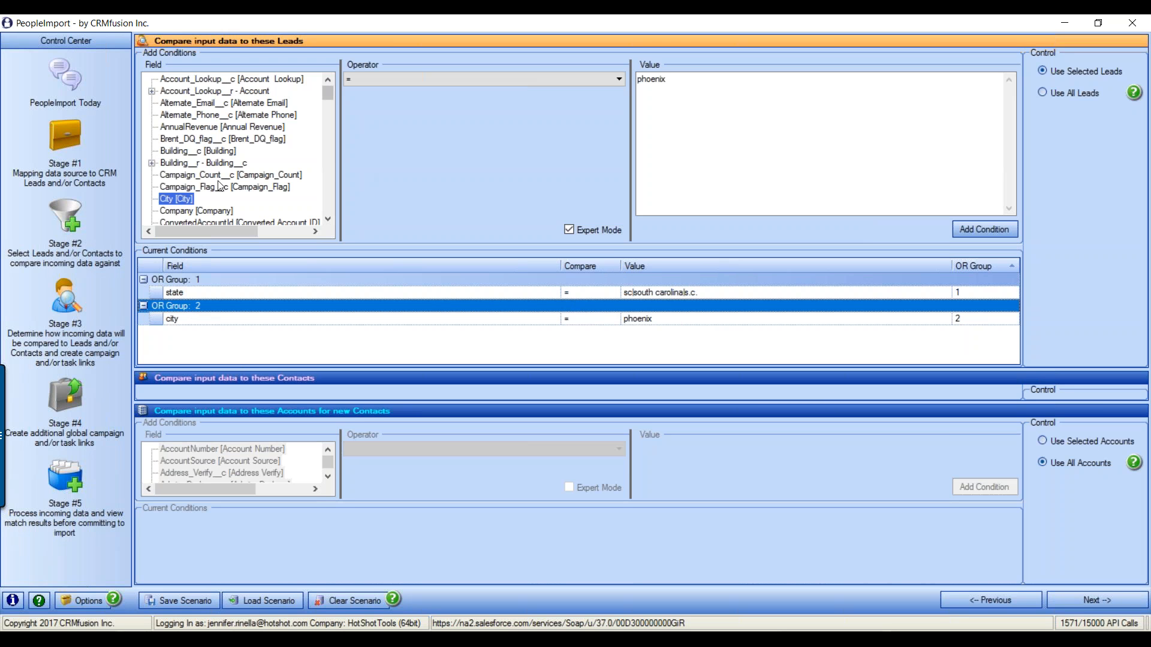
Try OwnerId and Owner Alias as condition fields before settling on Owner Name
left_click(194, 176)
key("o")
key("o")
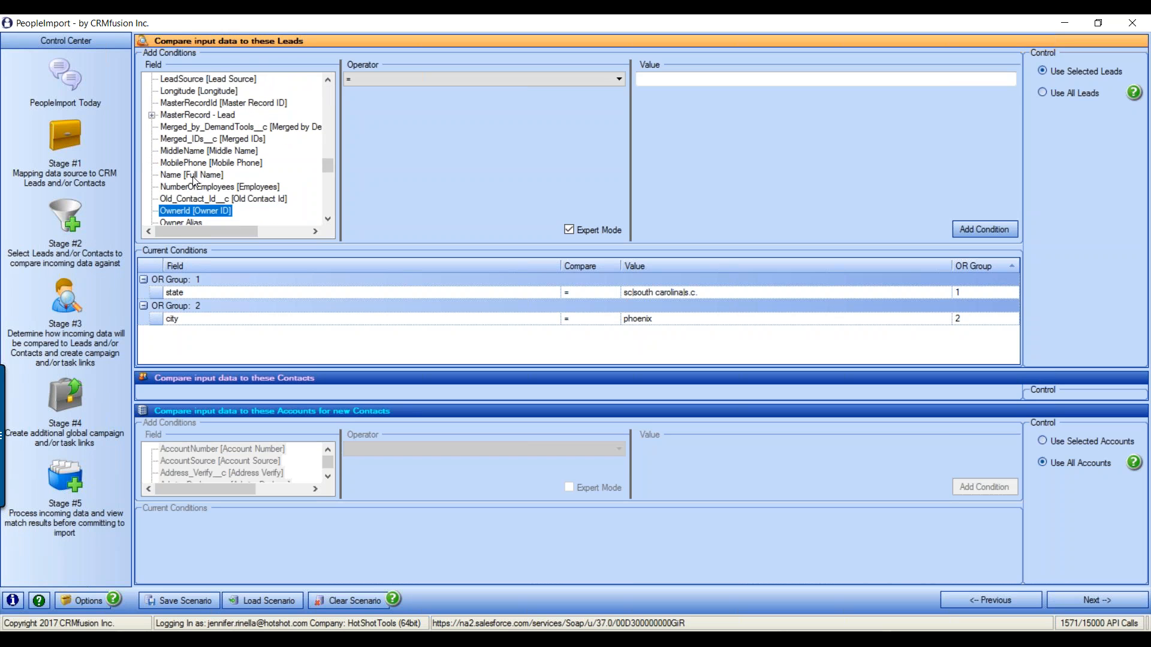
left_click(328, 218)
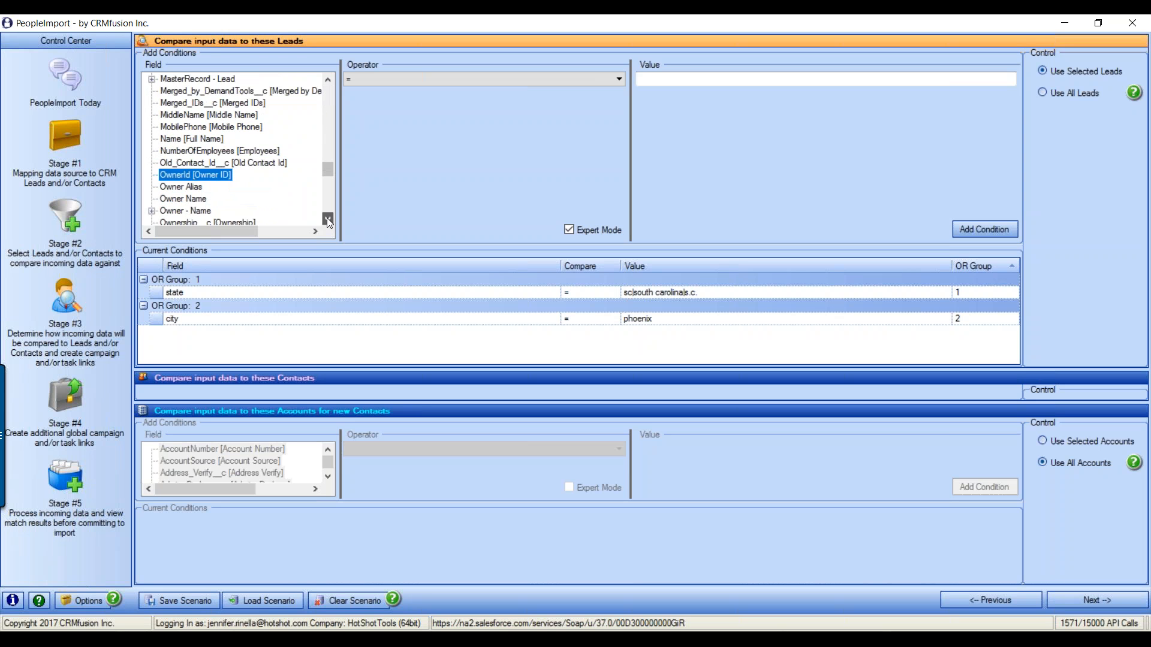
left_click(328, 218)
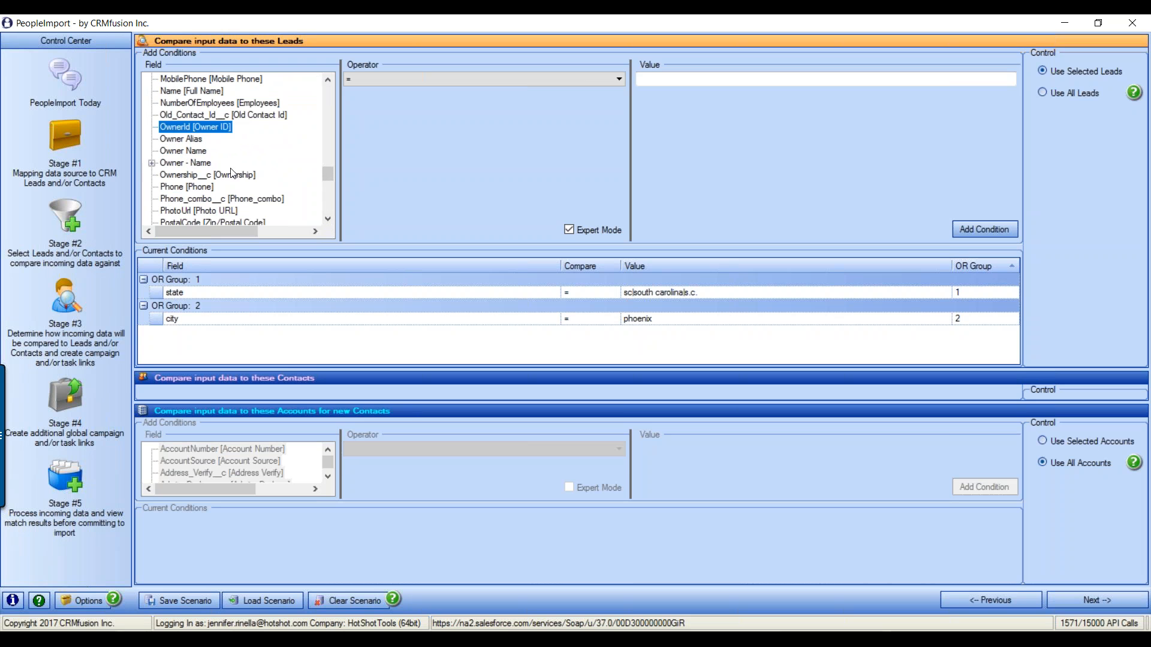
left_click(191, 127)
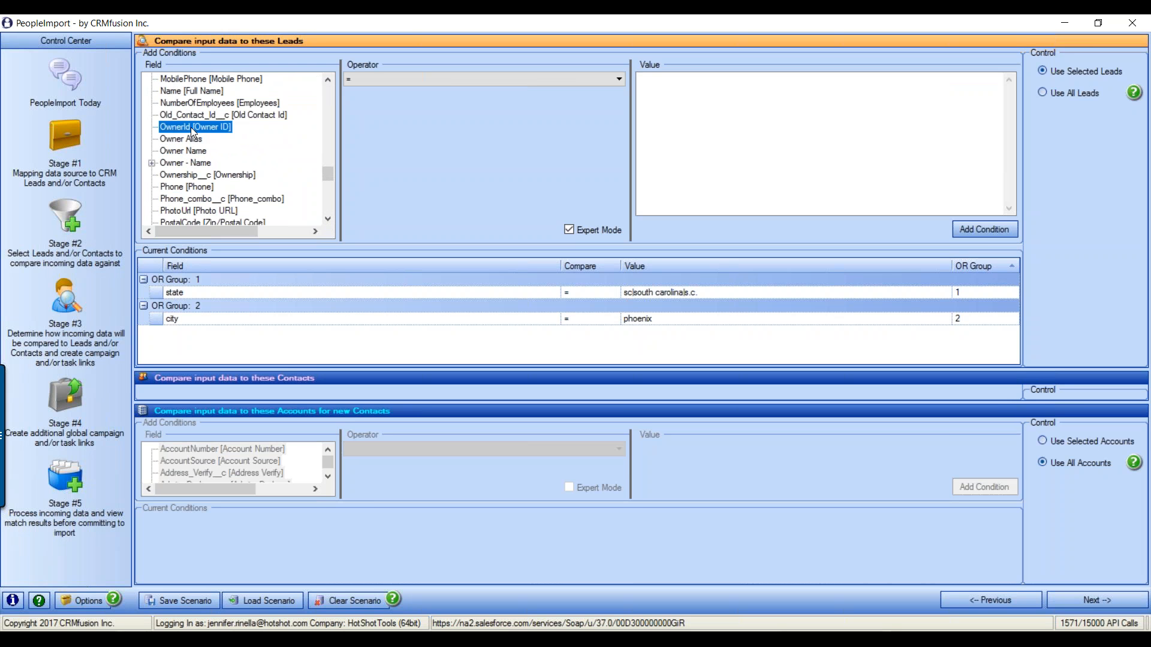
left_click(696, 107)
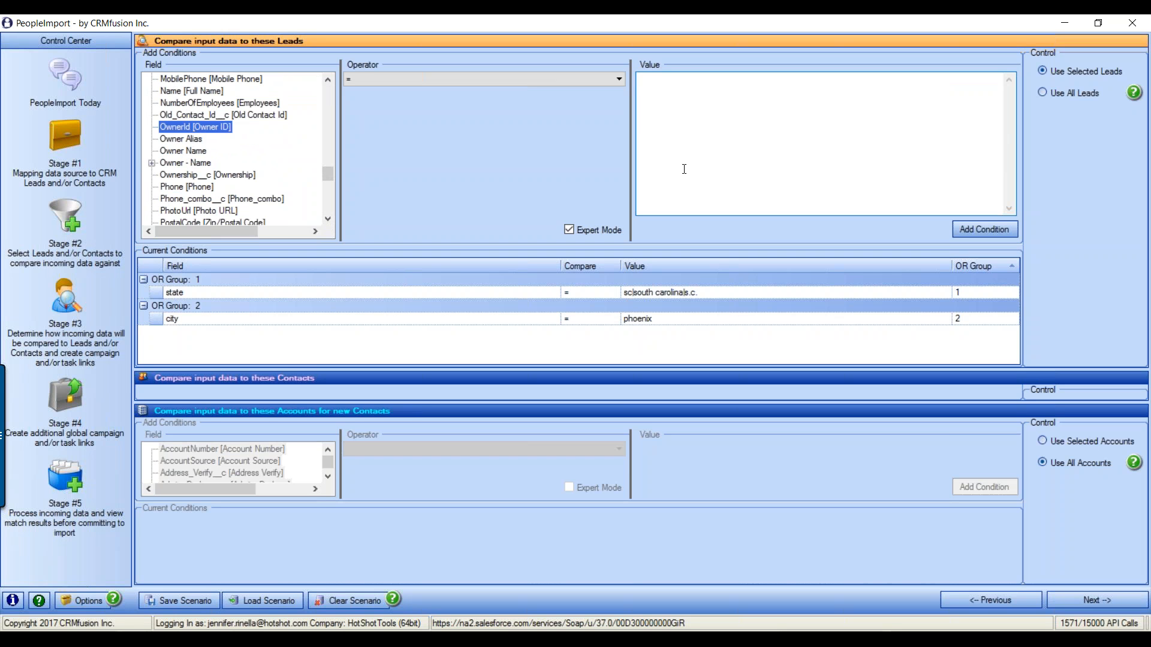
left_click(174, 140)
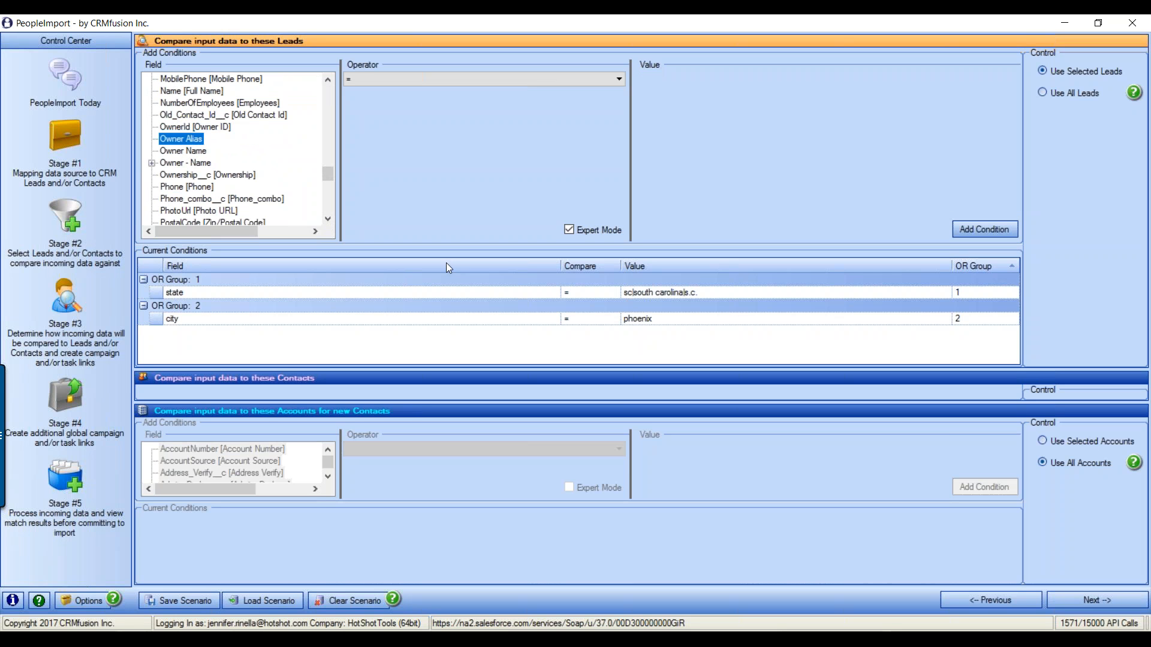
left_click_drag(1012, 96, 1013, 204)
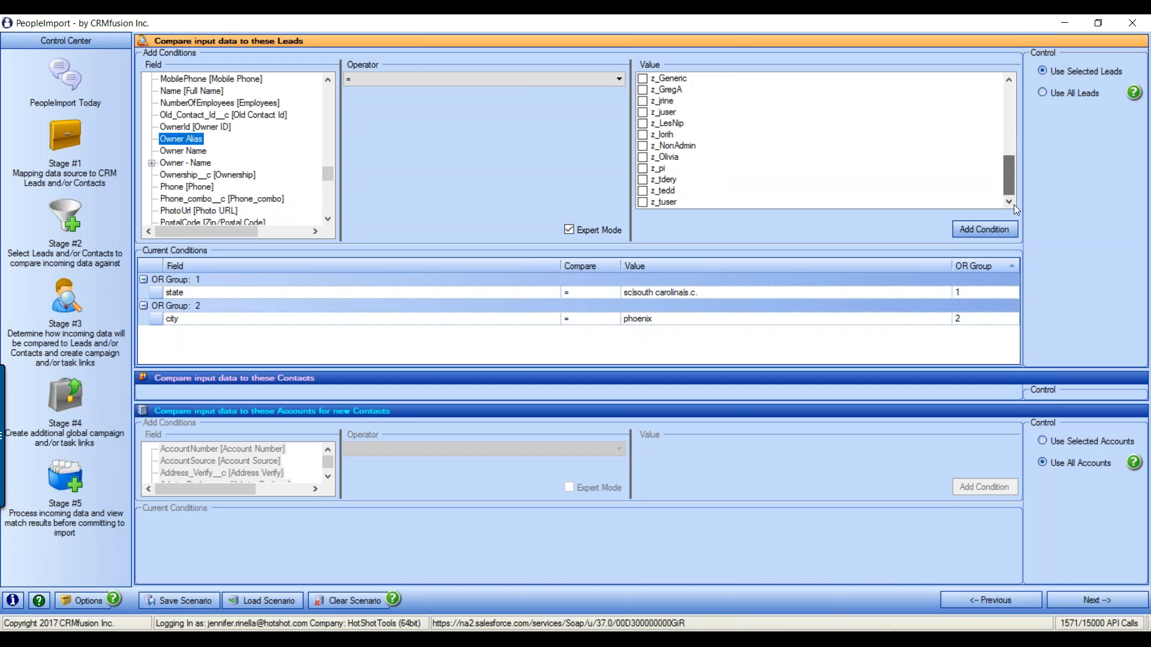
left_click(167, 150)
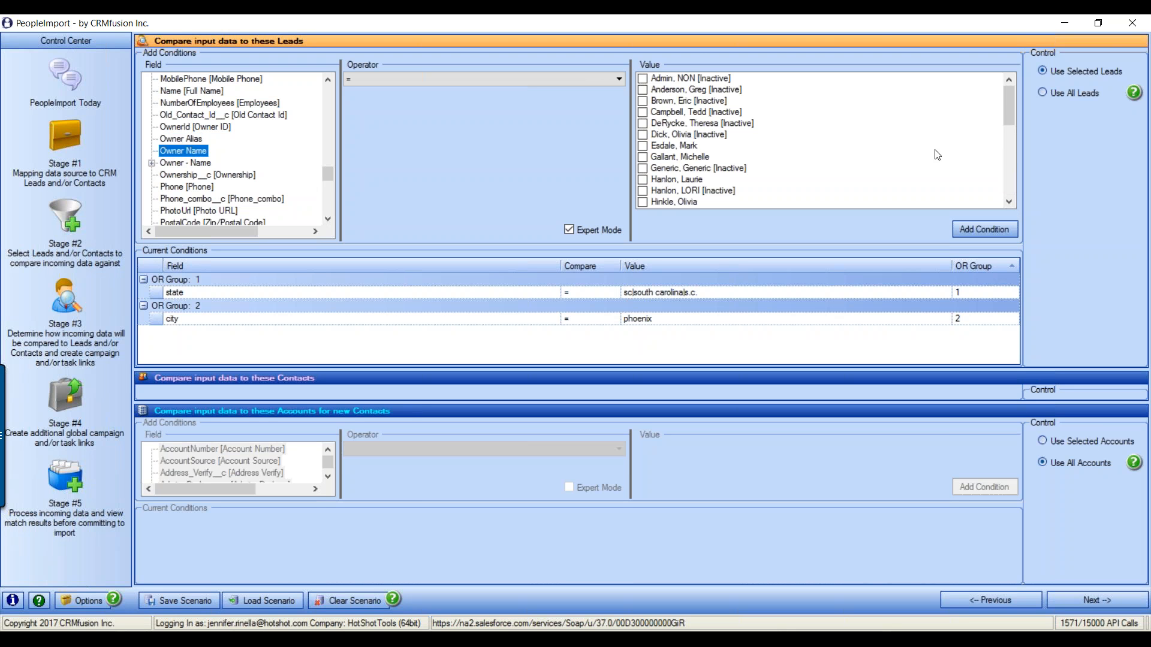
left_click_drag(1010, 88, 1024, 71)
mouse_move(1013, 88)
left_mouse_down()
mouse_move(1000, 171)
mouse_move(1016, 87)
left_mouse_up()
Filter the Owner Name value list by a partial owner name, then reset the filter
right_click(789, 121)
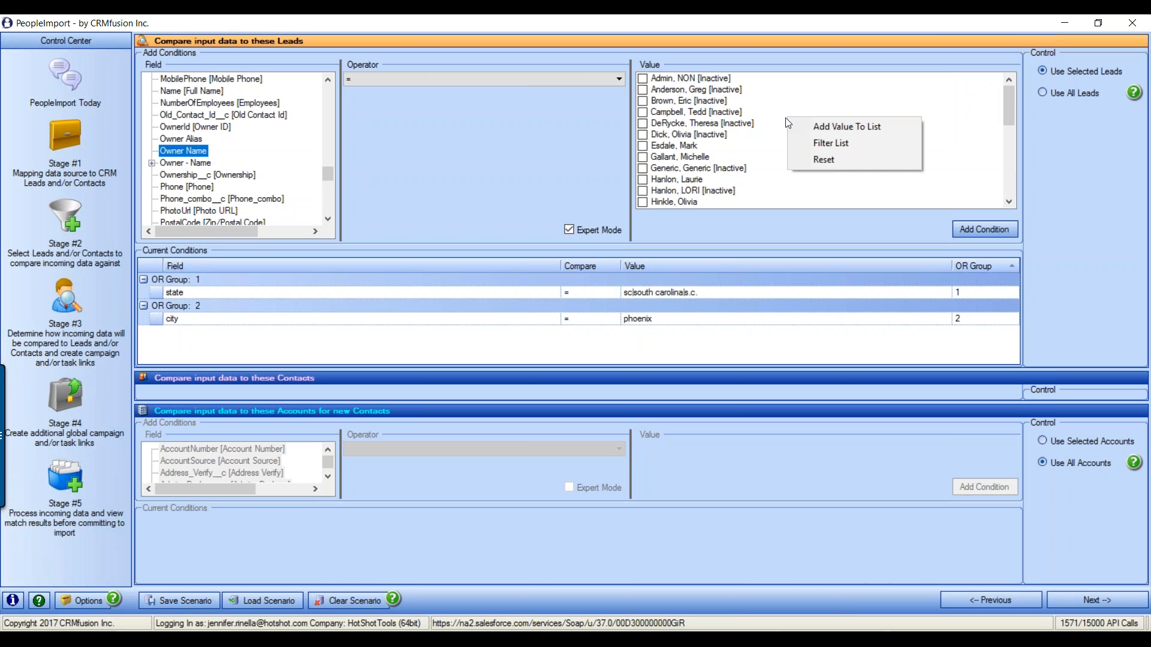
left_click(844, 145)
type("rine")
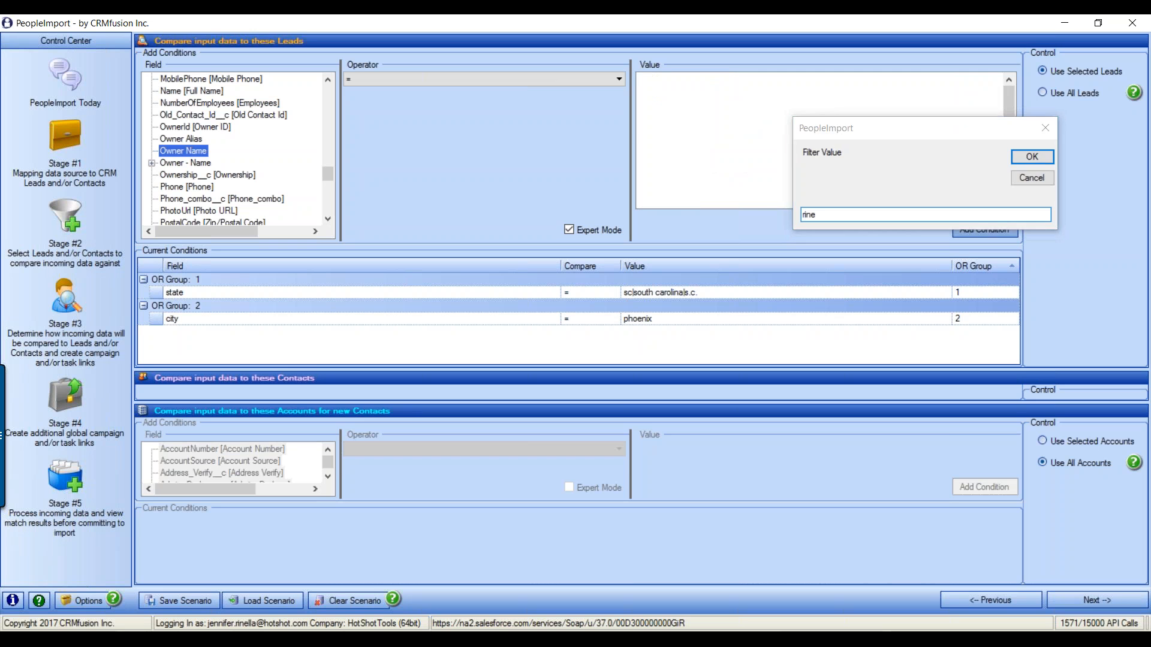
key("Return")
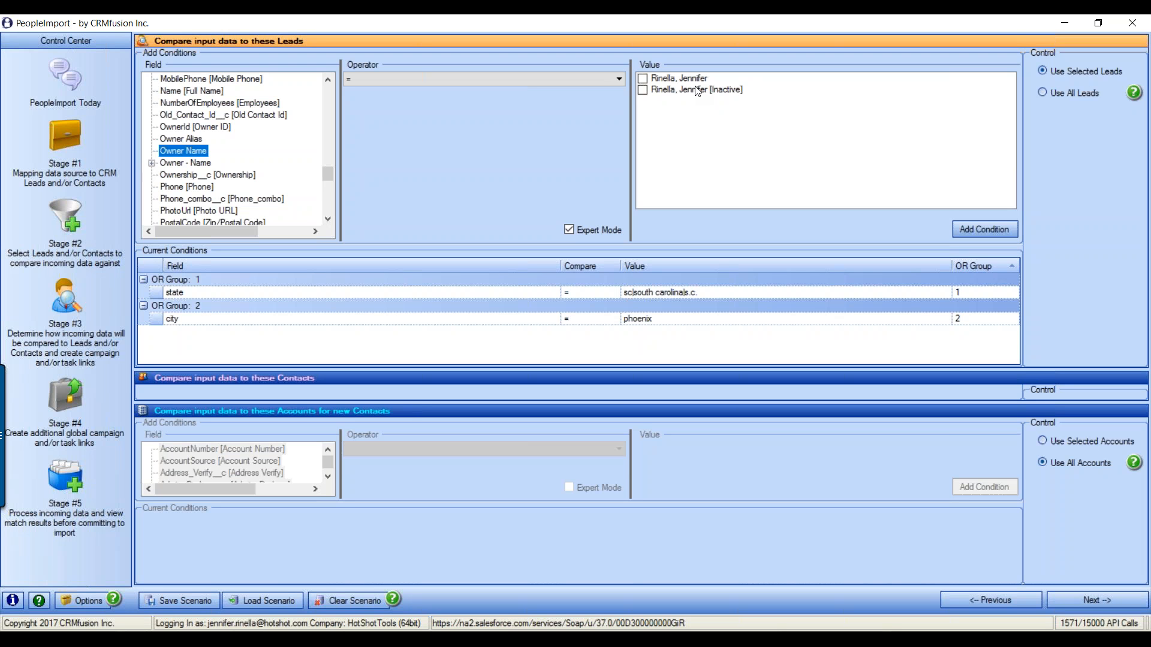
right_click(815, 127)
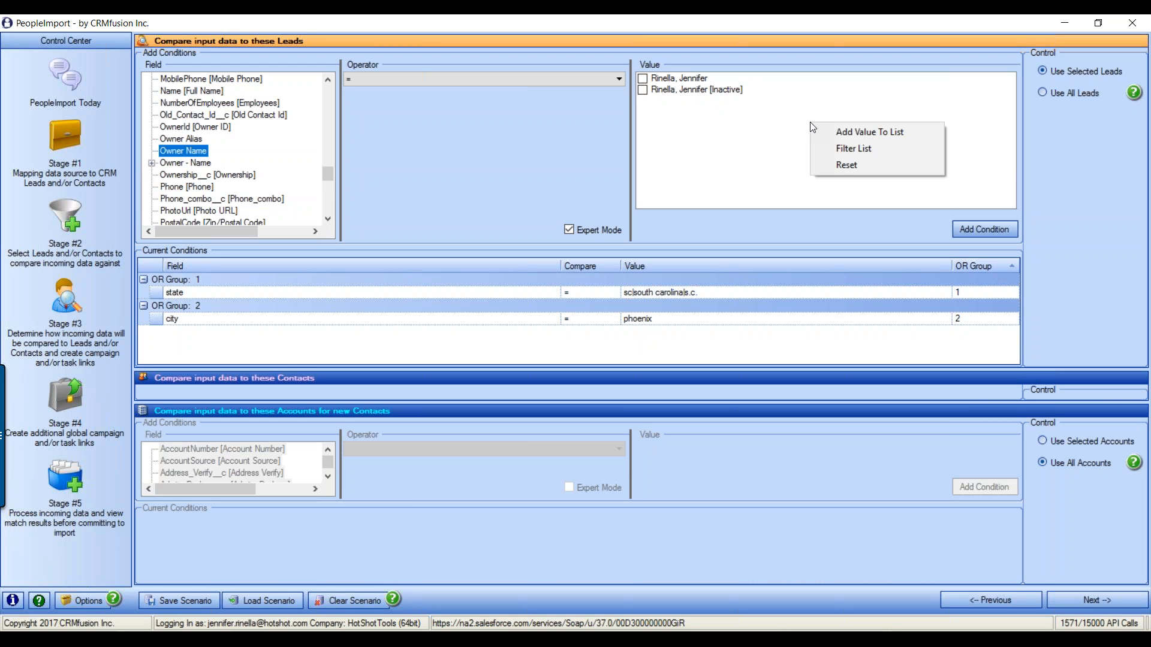
left_click(862, 171)
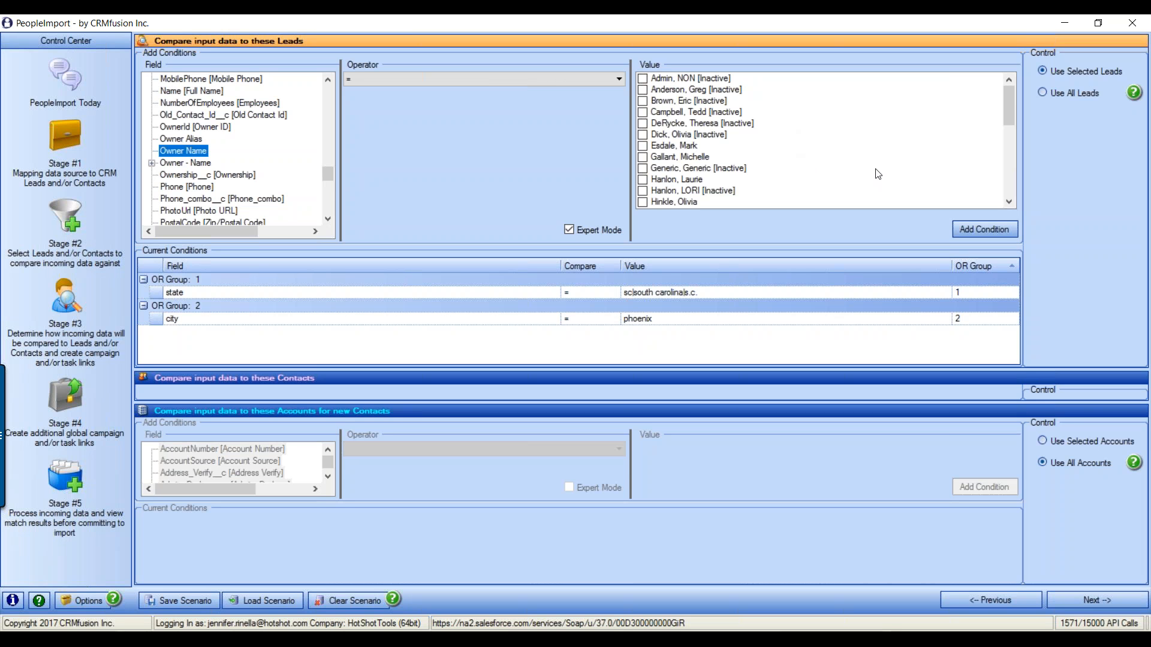
Tick the chosen owner and add an ownerid = condition to OR Group 1 and OR Group 2
left_click_drag(1014, 88, 1016, 157)
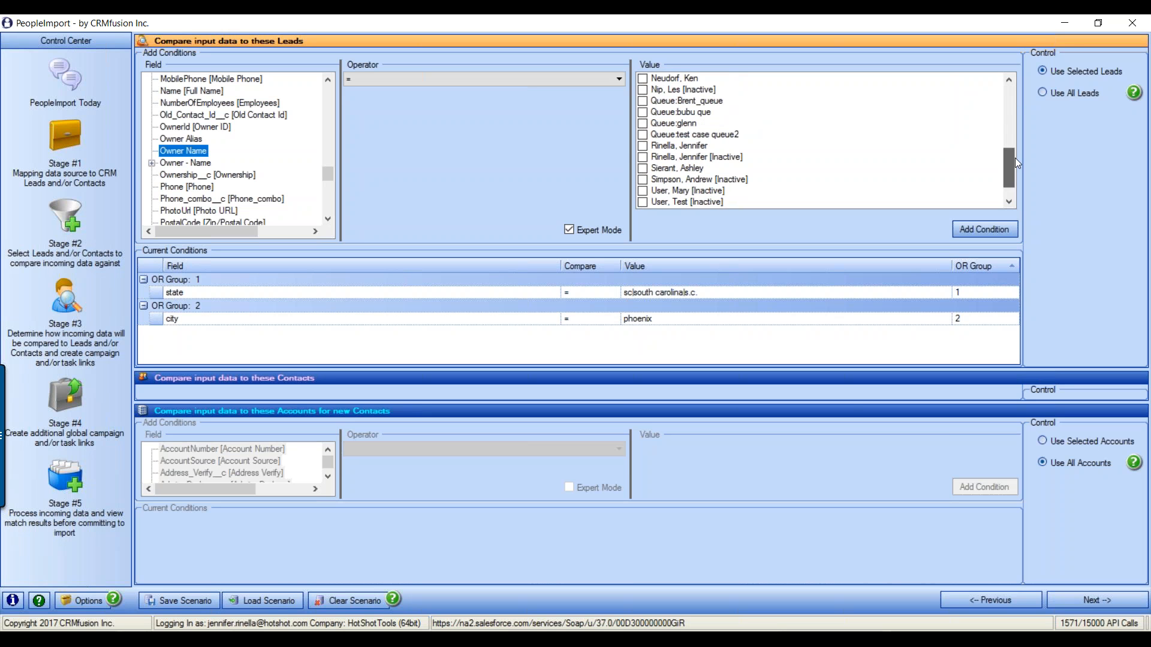
left_click(643, 145)
left_click(999, 228)
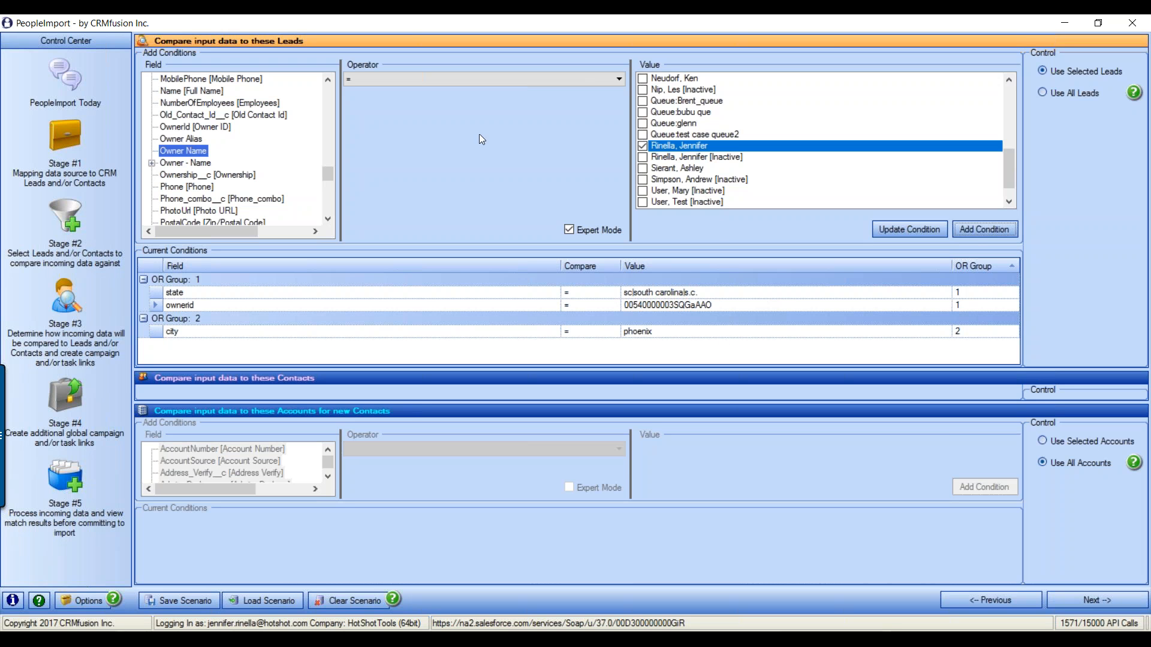
left_click(997, 230)
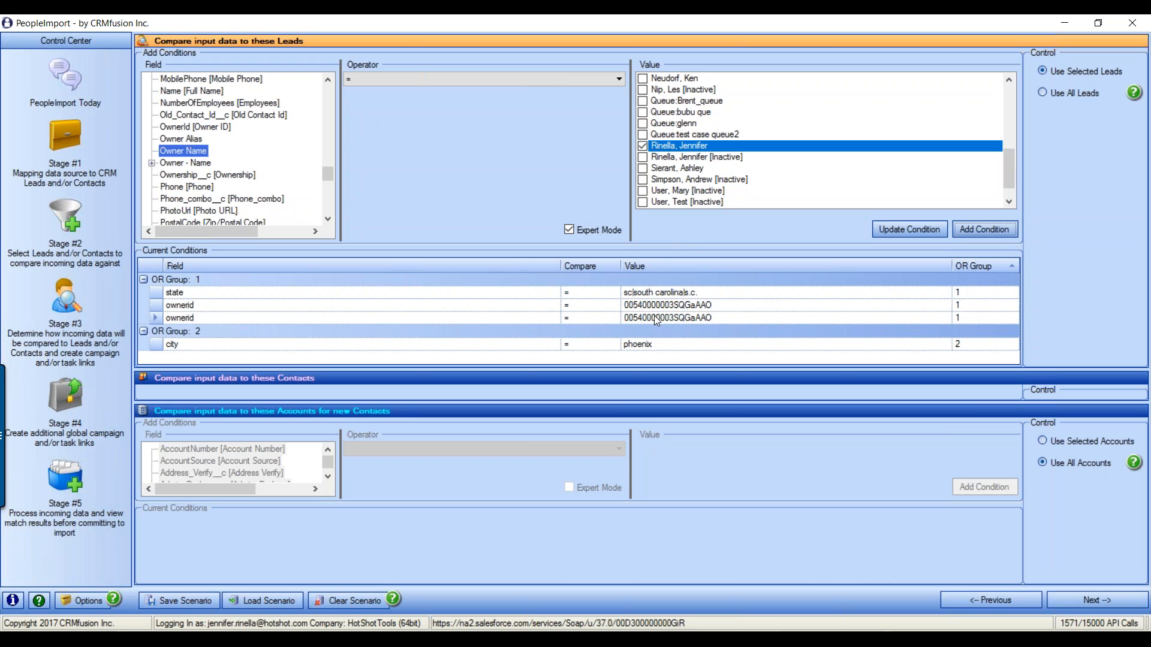
left_click(976, 317)
type("2")
key("Return")
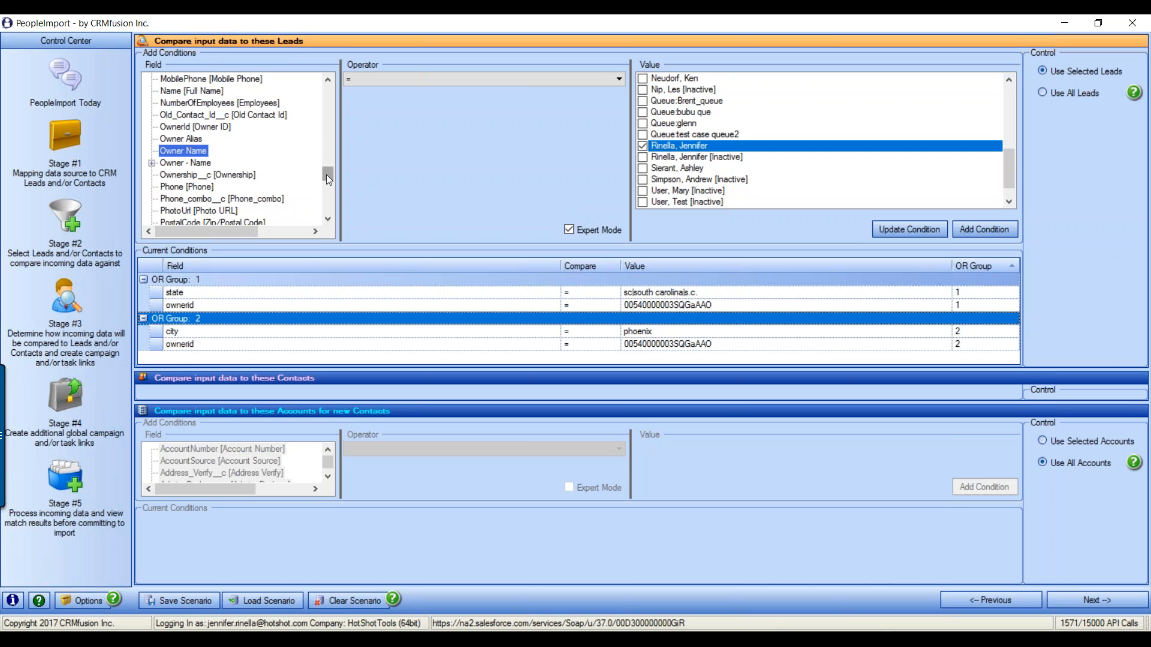
Choose CreatedDate with the YESTERDAY comparison and add it to OR Group 1
left_click_drag(327, 174, 330, 128)
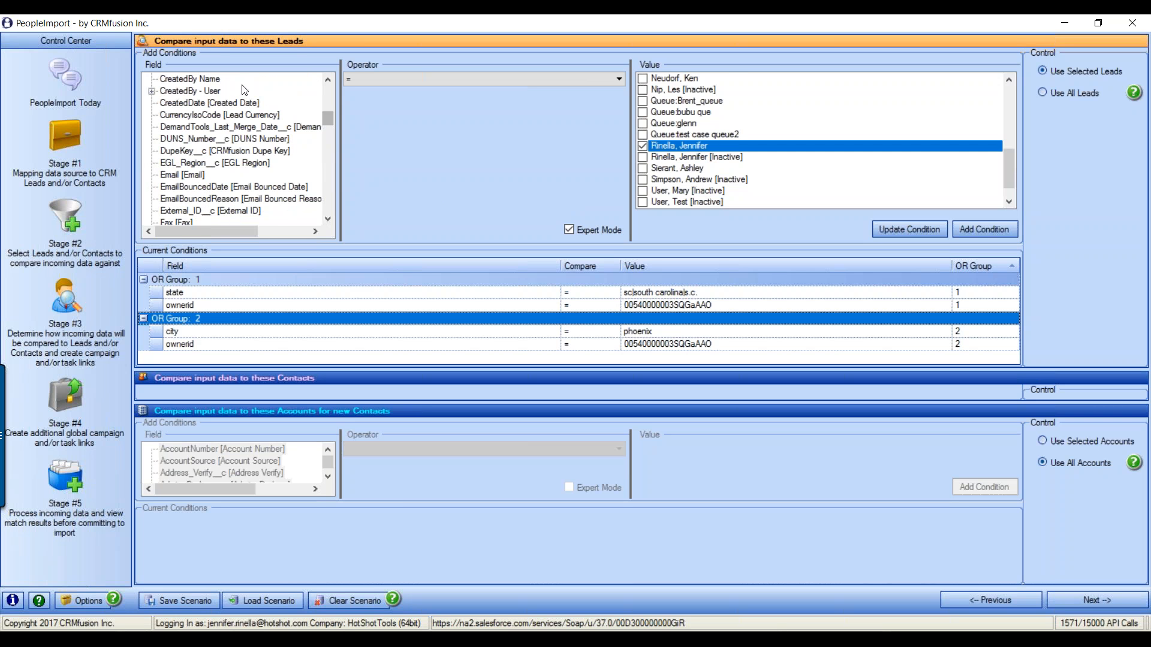
left_click(242, 103)
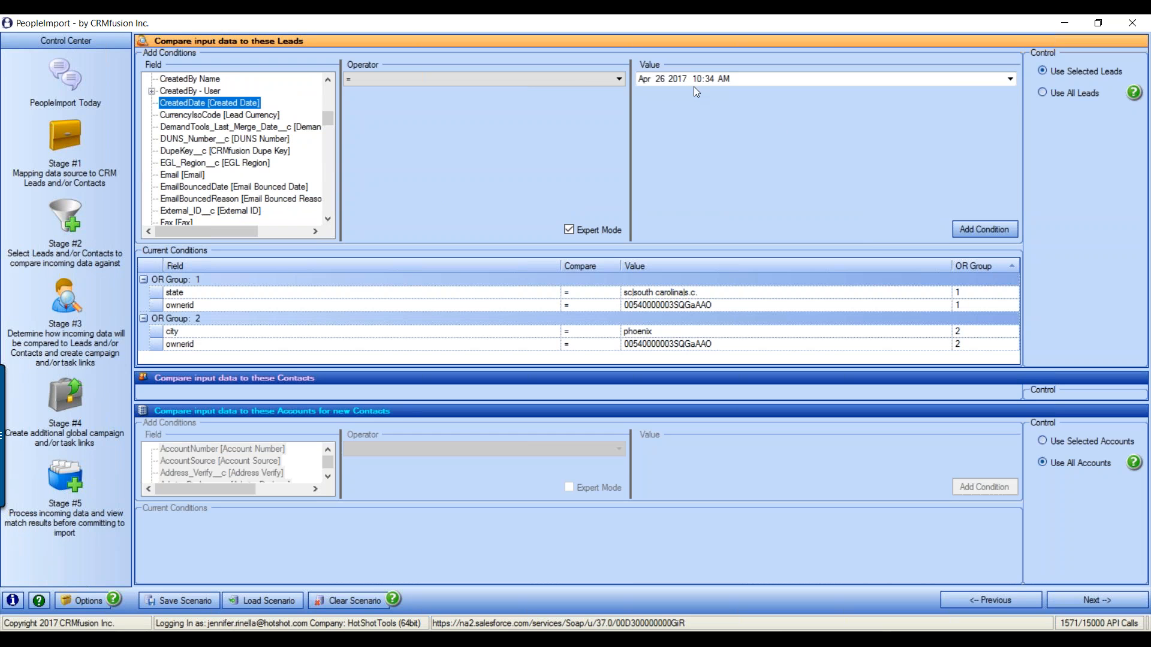
left_click(1012, 80)
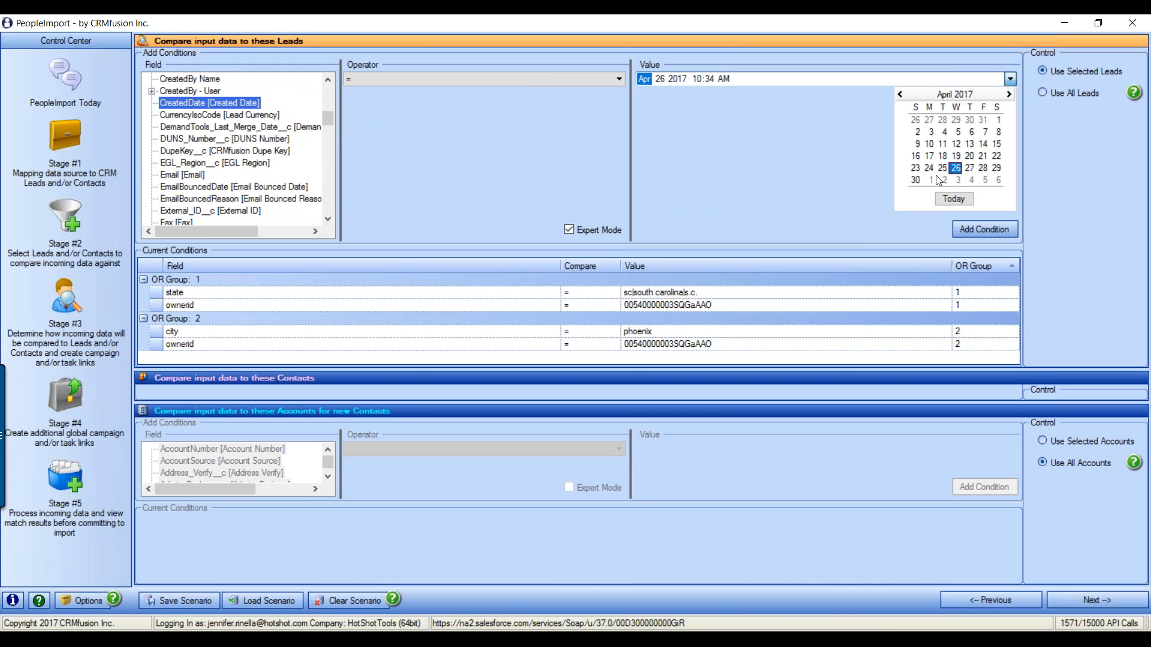
left_click(754, 80)
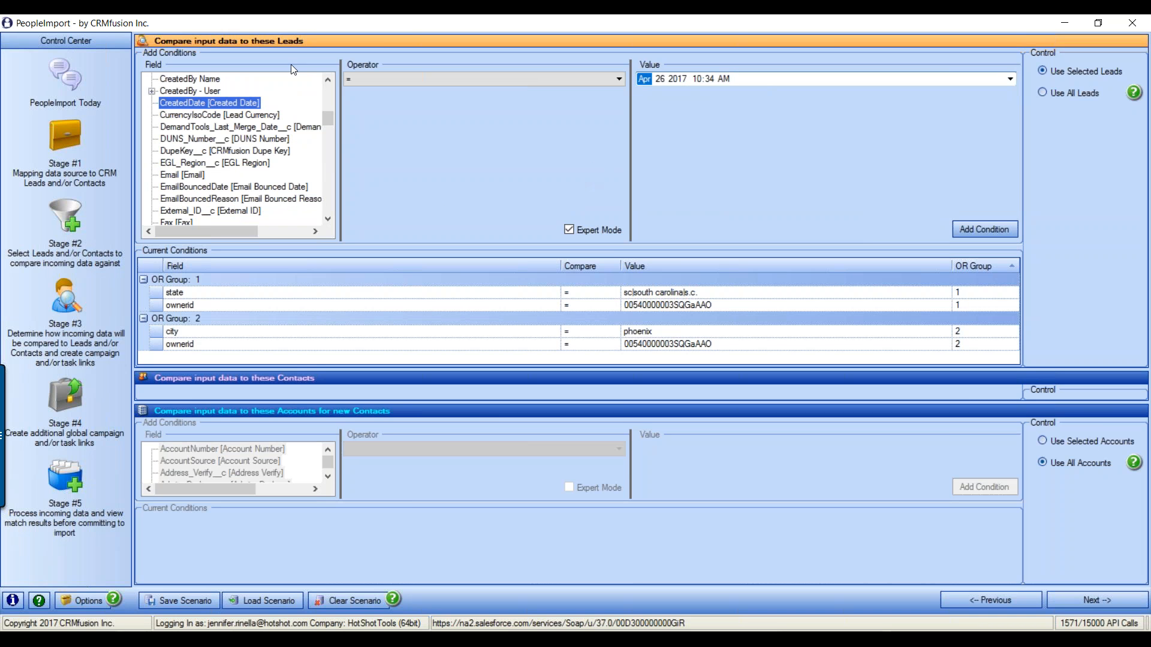
left_click(618, 79)
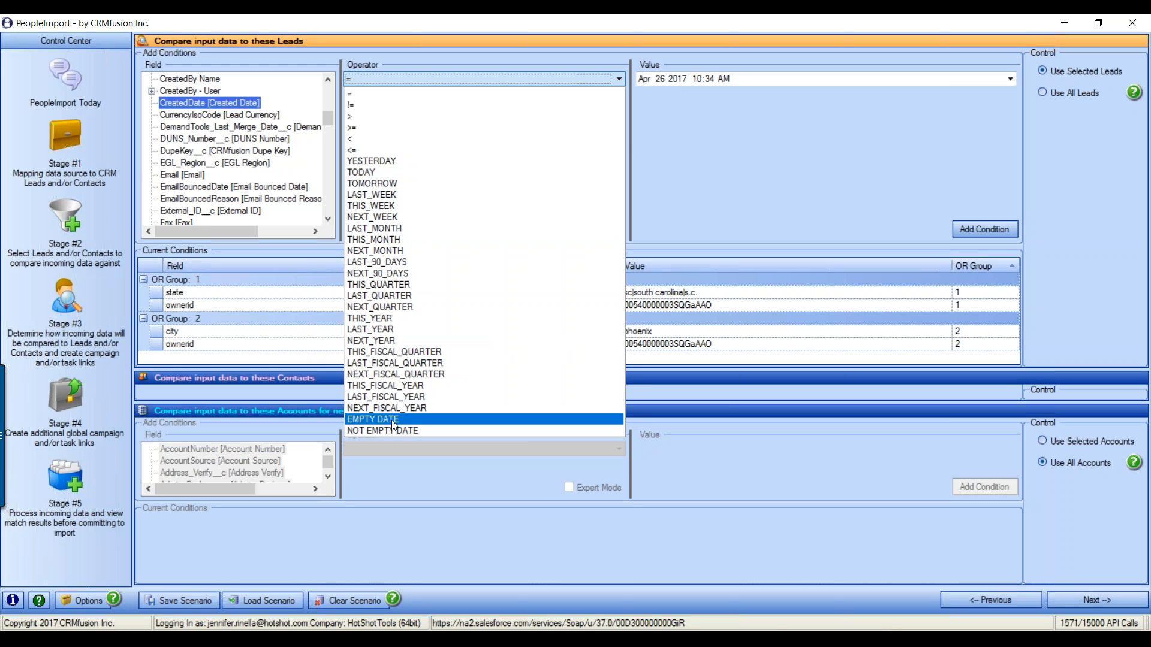
left_click(389, 162)
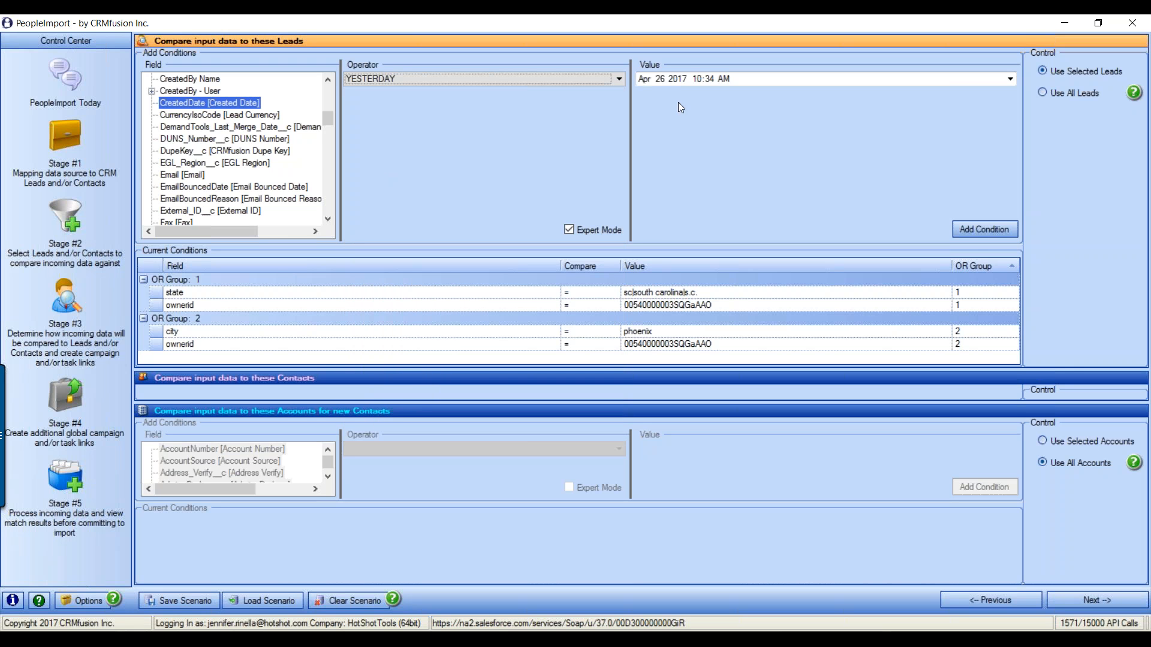
left_click(985, 229)
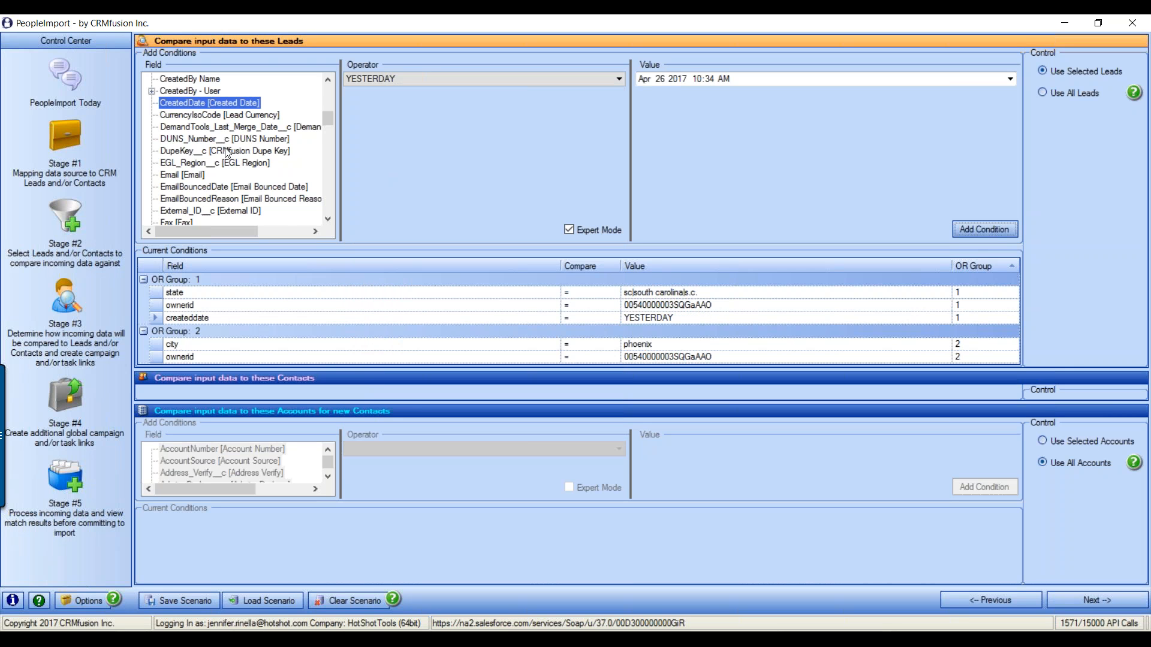
Add a numberofemployees Equals Null condition to the Leads filter
scroll(257, 156, "down", 12)
scroll(259, 157, "down", 2)
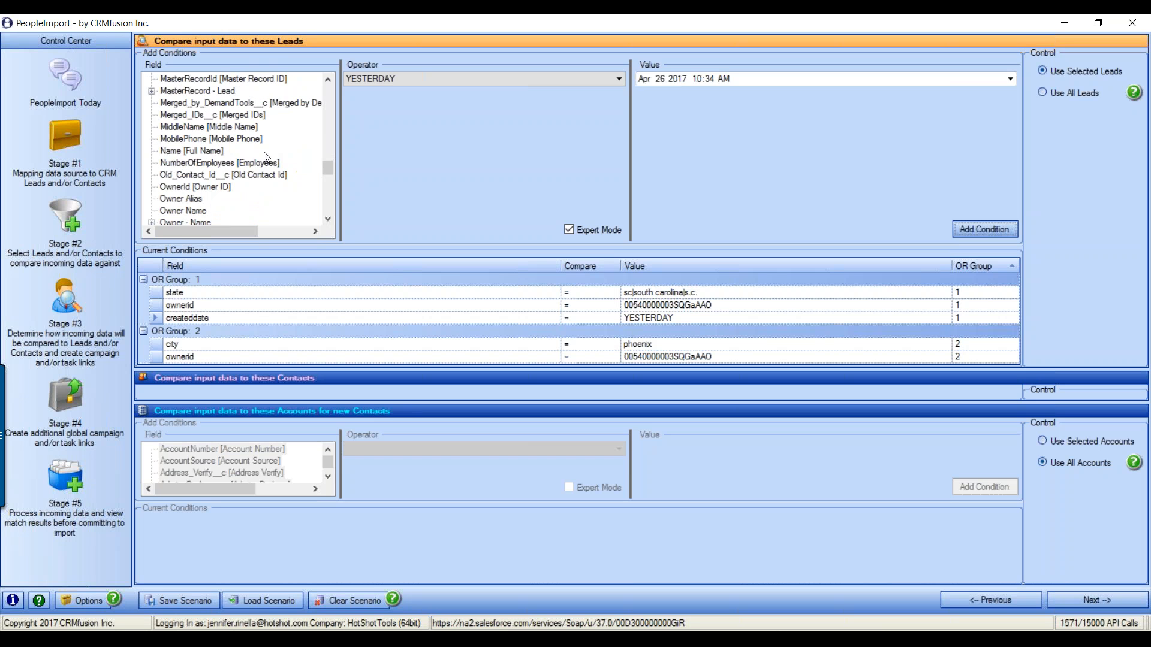
left_click(250, 163)
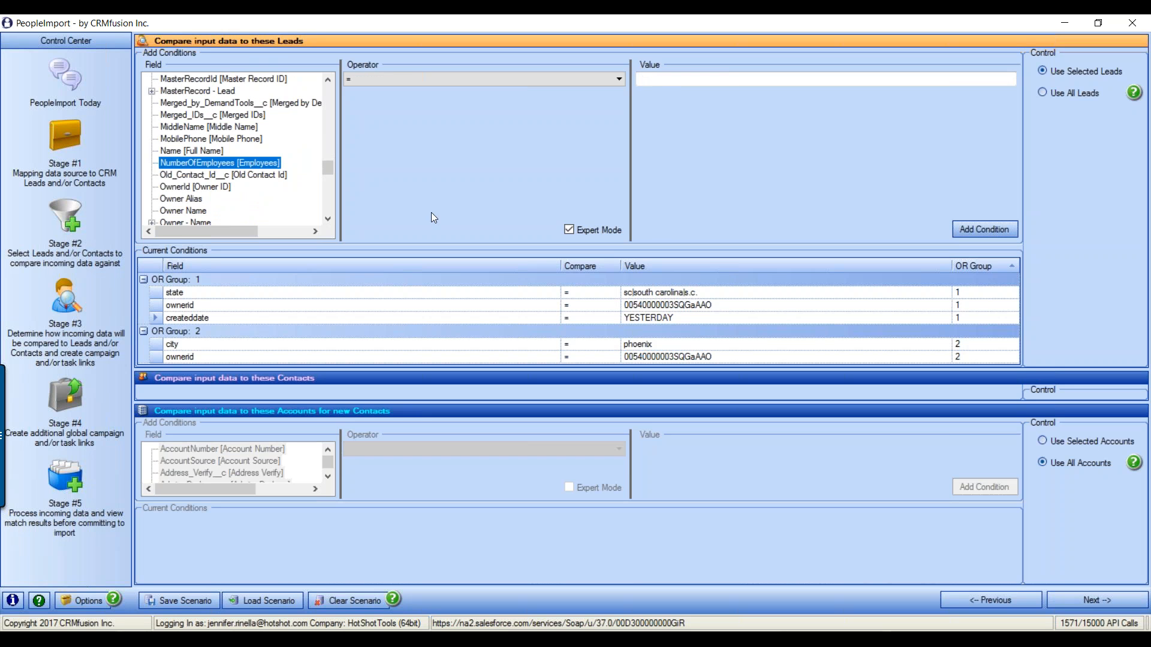
left_click(619, 78)
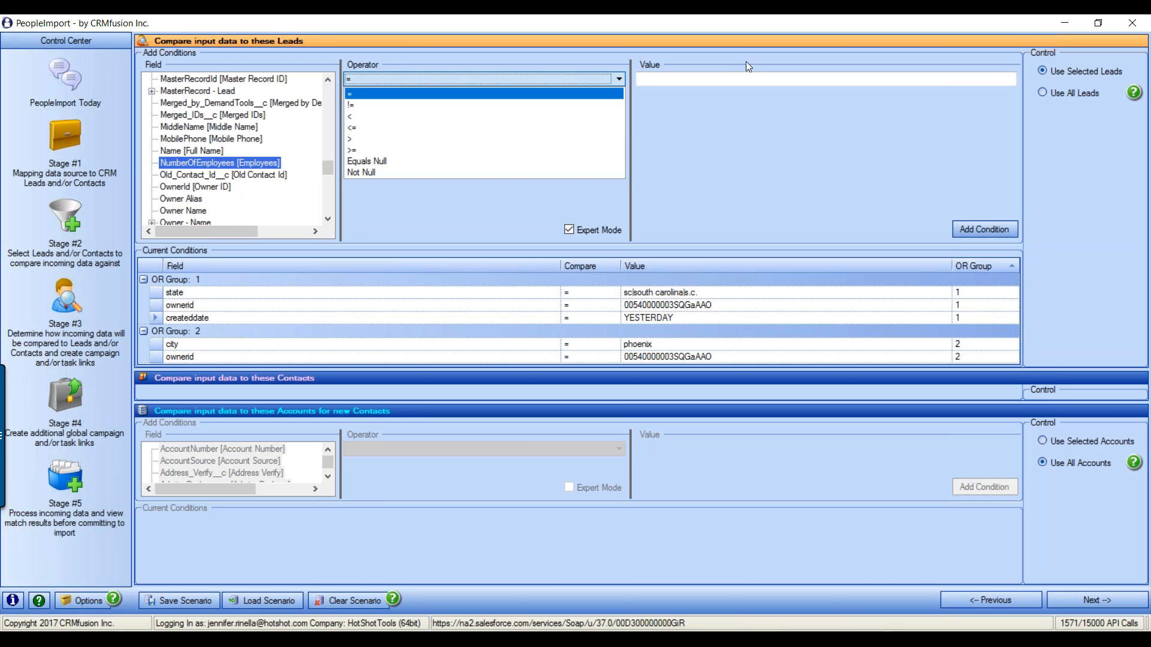
left_click(409, 162)
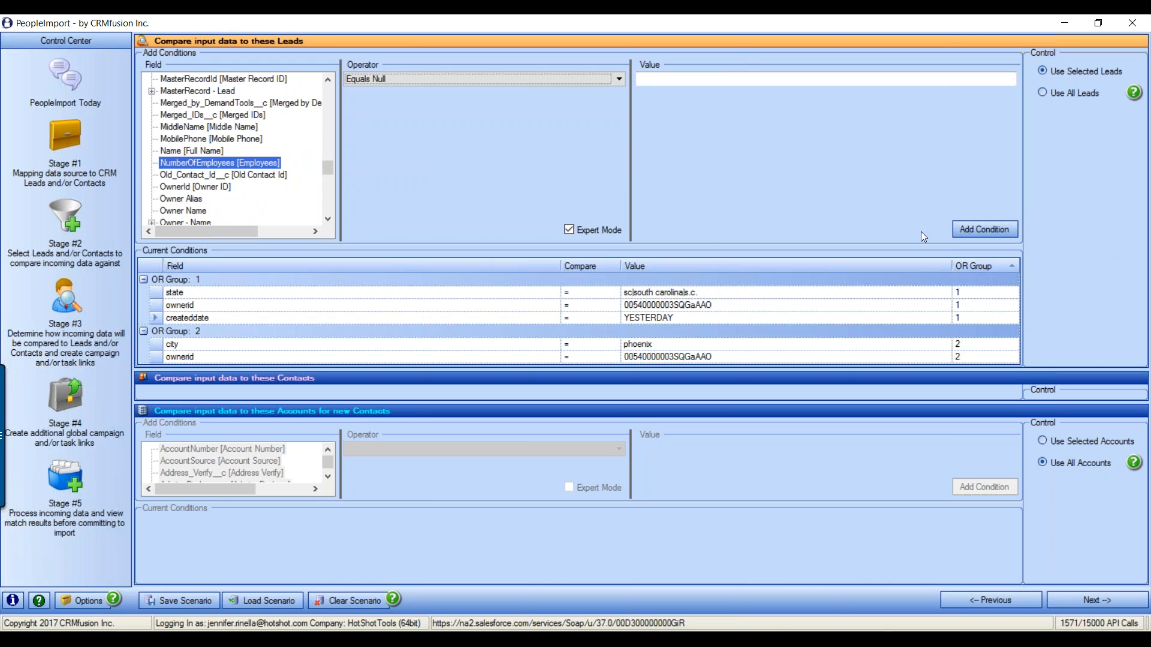
left_click(983, 229)
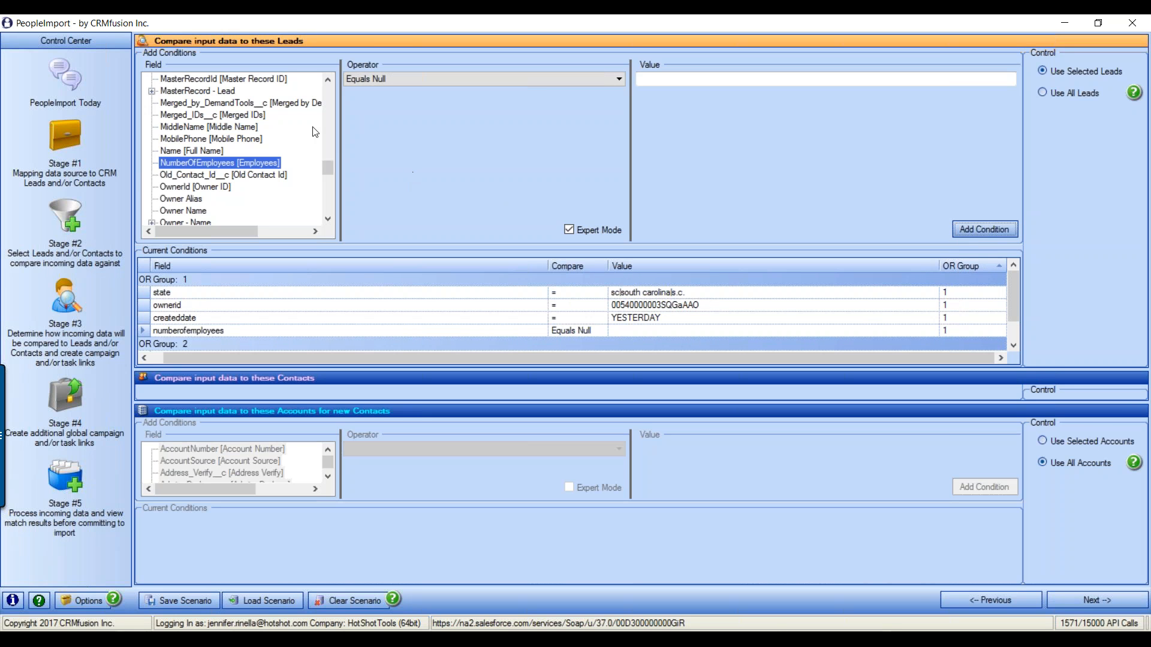
Add a middlename = condition with an empty value and turn off Expert Mode
left_click(245, 127)
left_click(683, 83)
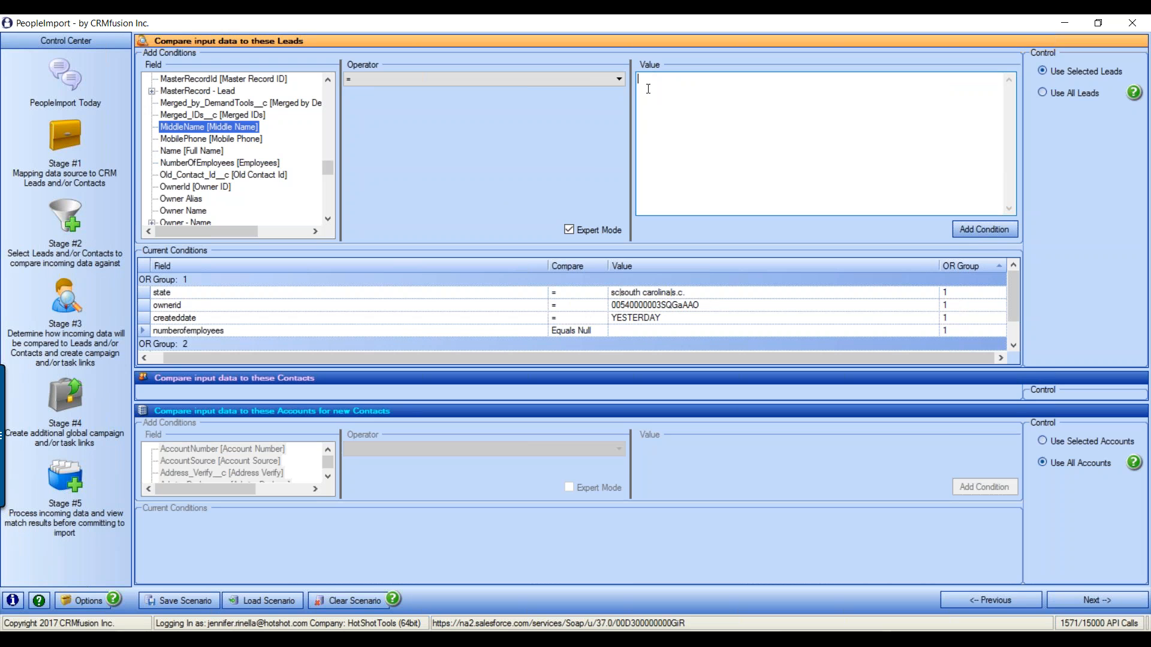
left_click(986, 229)
left_click(294, 345)
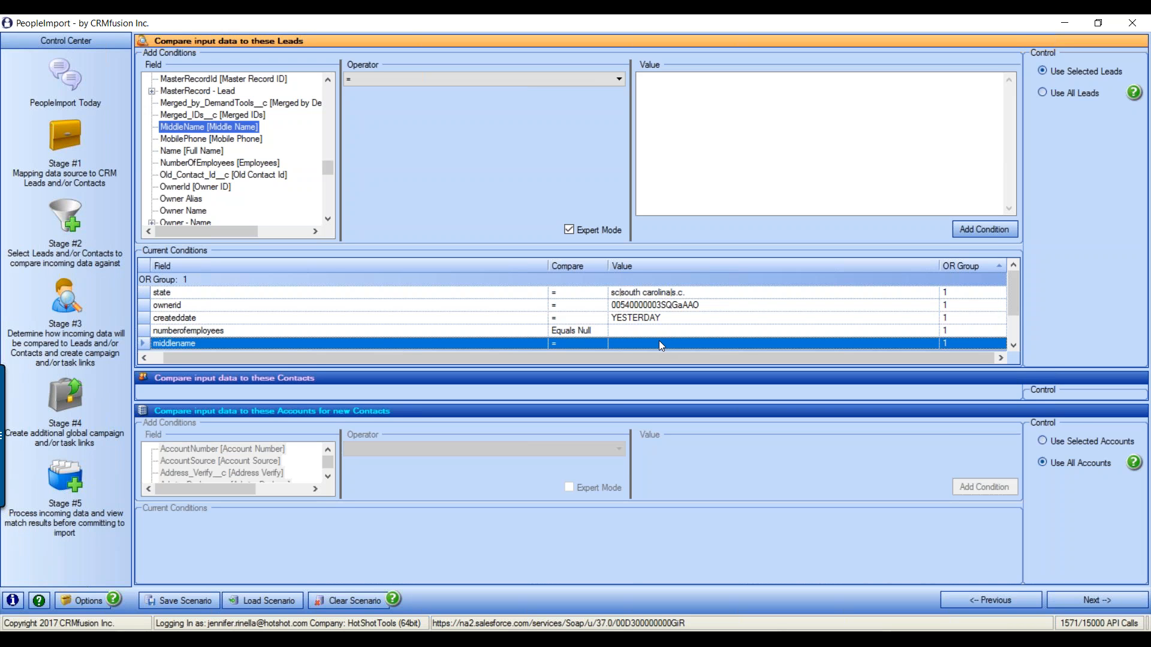
left_click(569, 231)
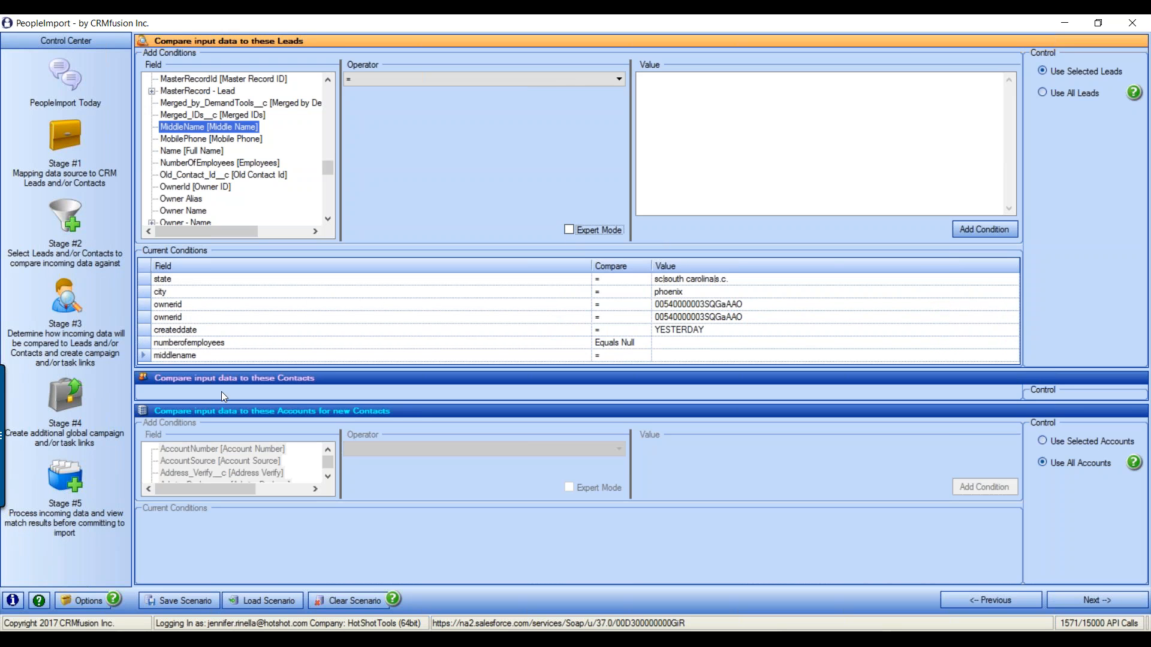
Delete the middlename, numberofemployees and other lead conditions so the state condition remains
left_click(143, 356)
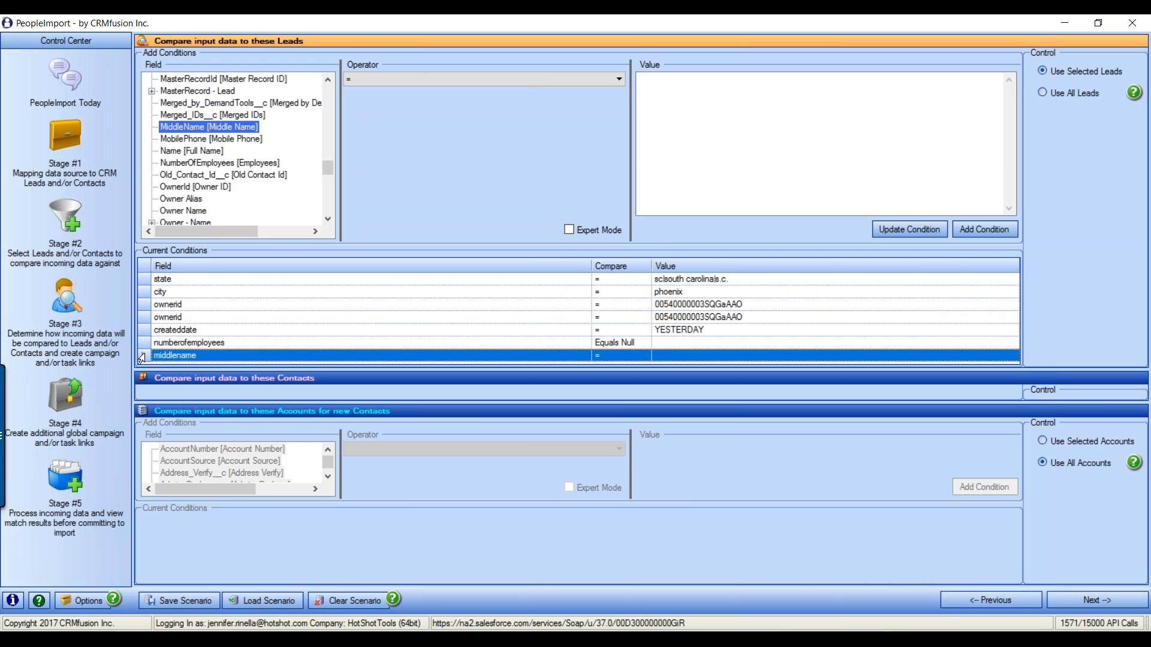
key("Delete")
key("Delete")
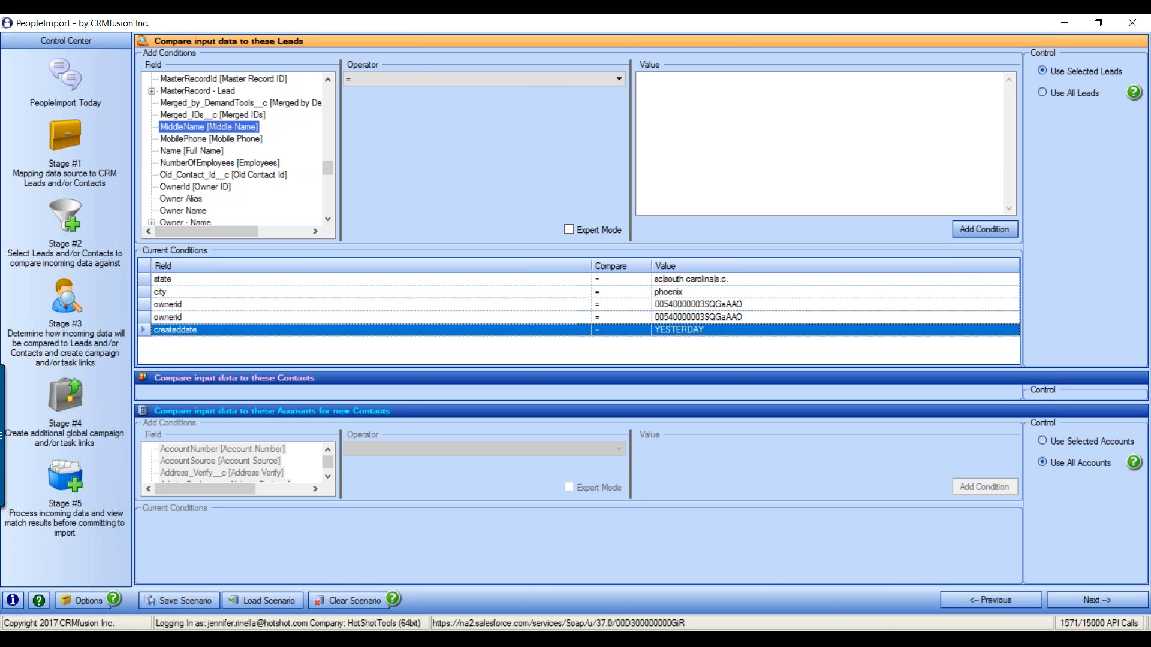
key("Delete")
key("Delete")
key("Delete")
key("Delete")
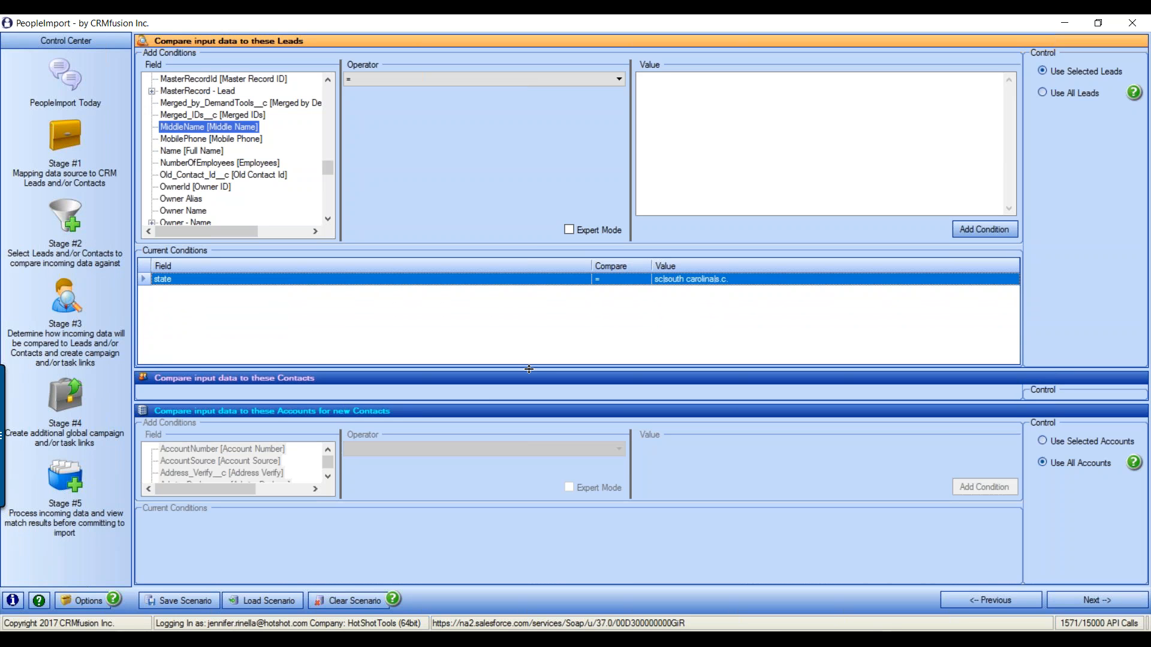
Use selected Contacts only, filtered on mailingstate = sc|south carolina|s.c
left_click_drag(536, 239, 538, 98)
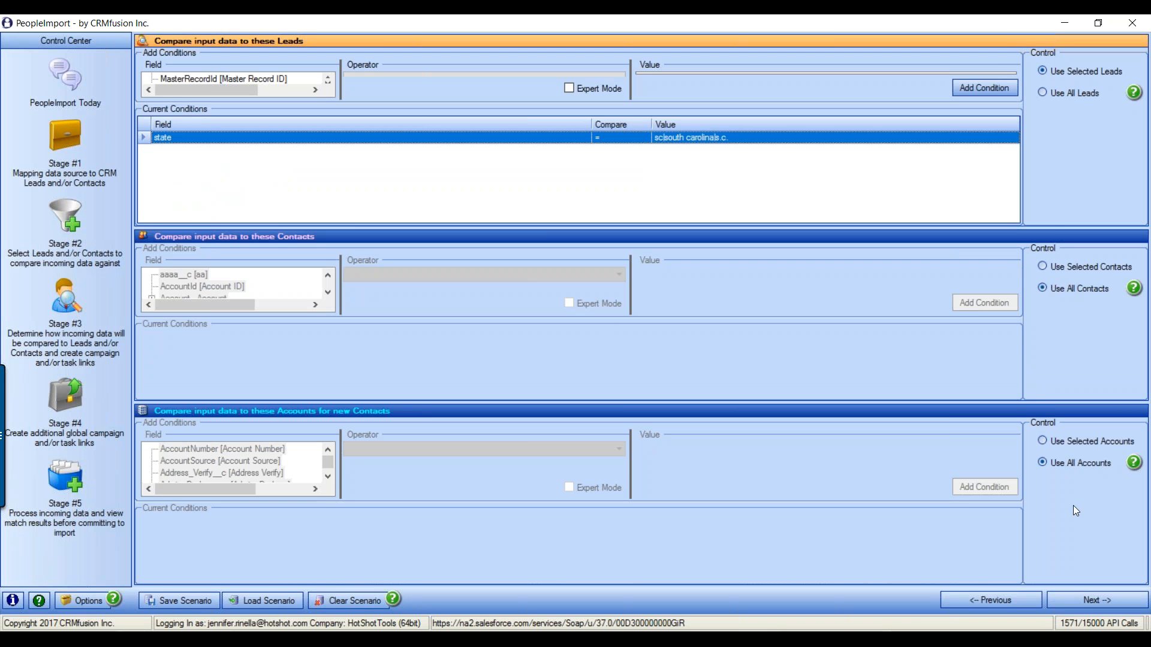
left_click(1084, 268)
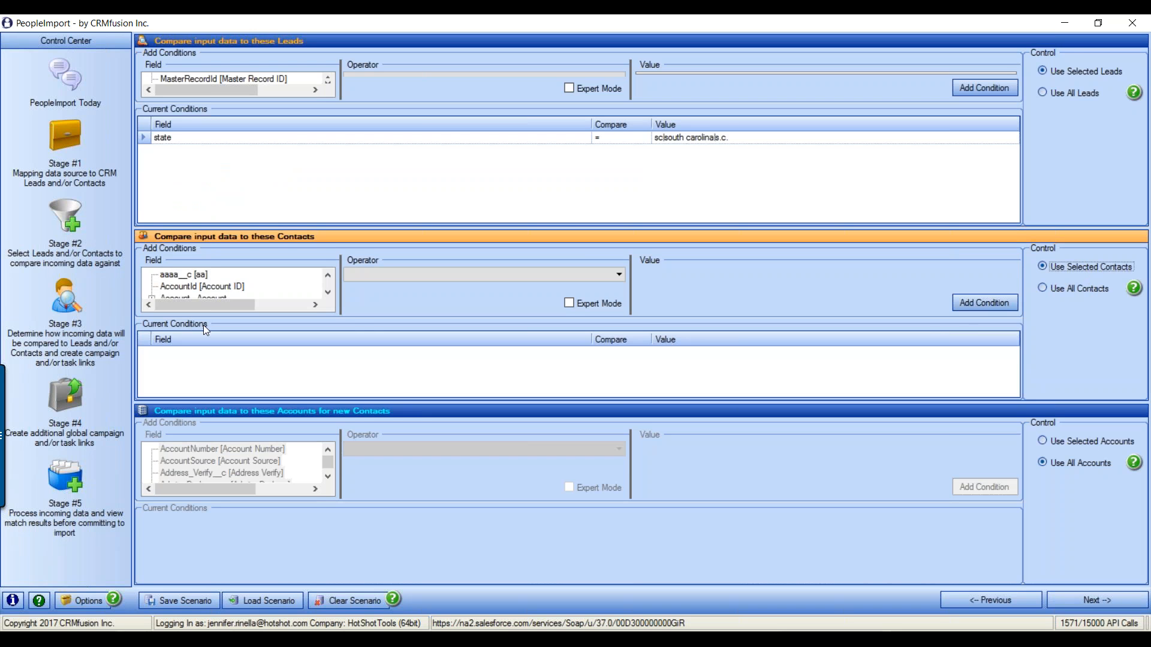
left_click(228, 288)
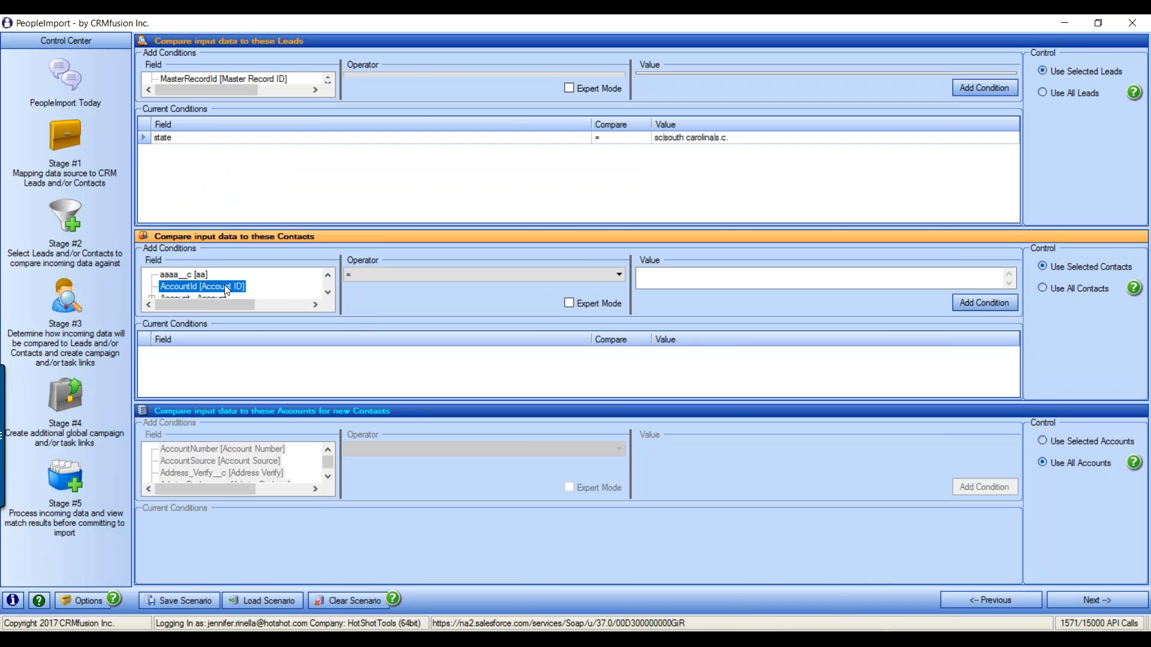
key("m")
key("Down")
key("Down")
key("Down")
key("Down")
key("Down")
key("Down")
key("Tab")
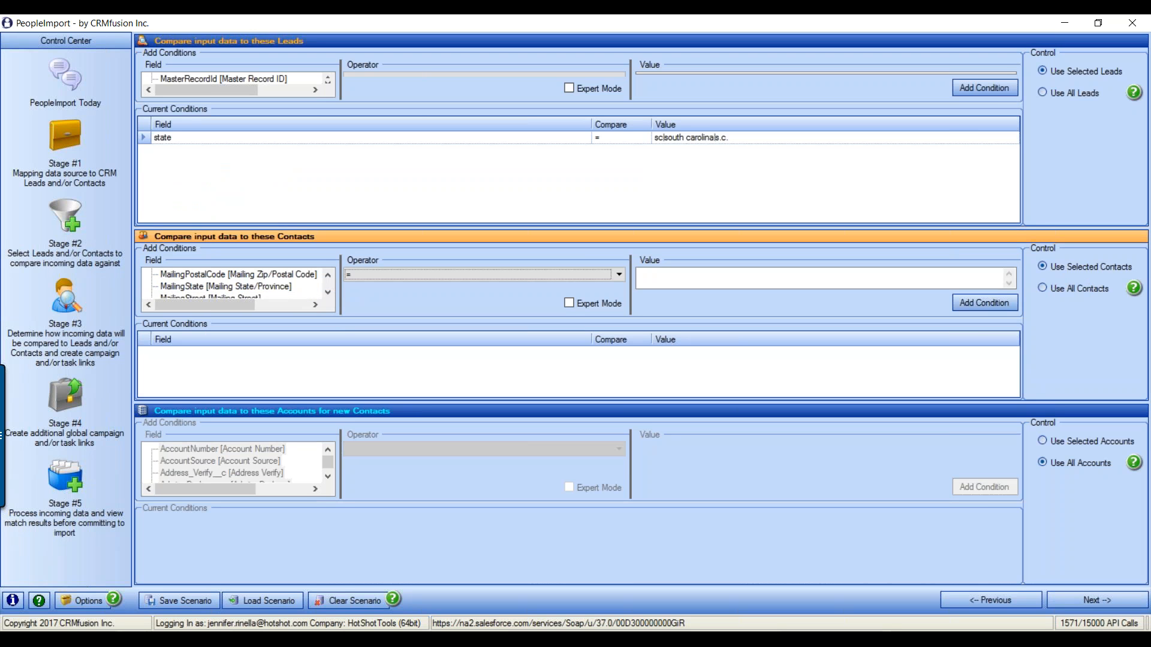
key("Tab")
type("sc,so")
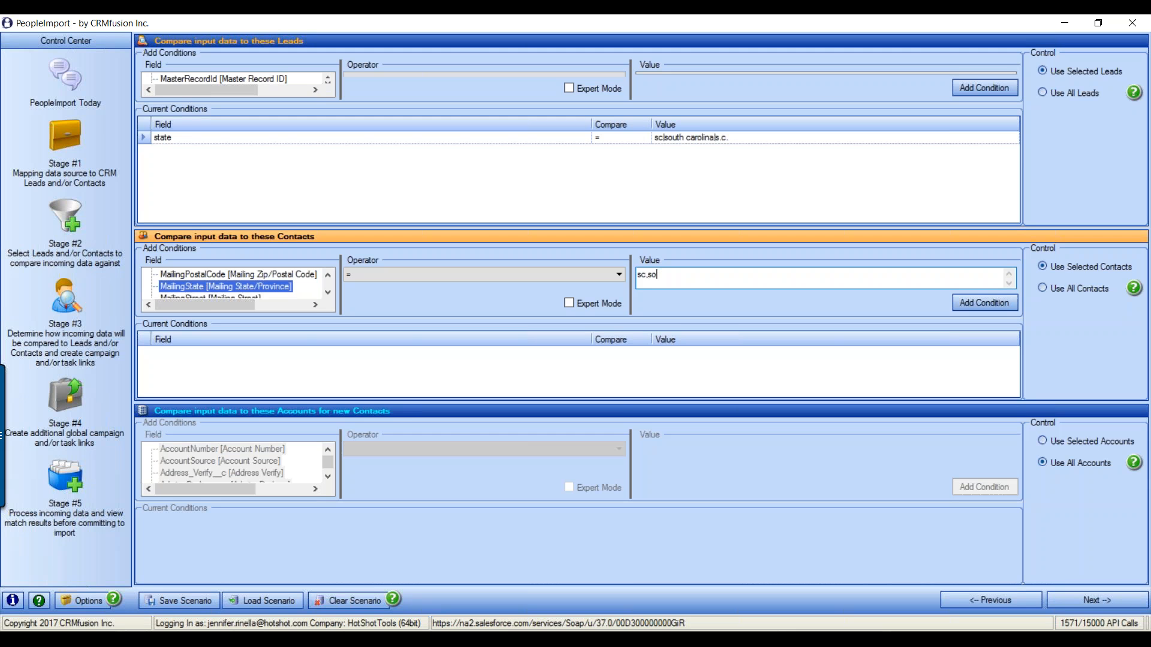
type("uth carolina,s.c.")
left_click(984, 303)
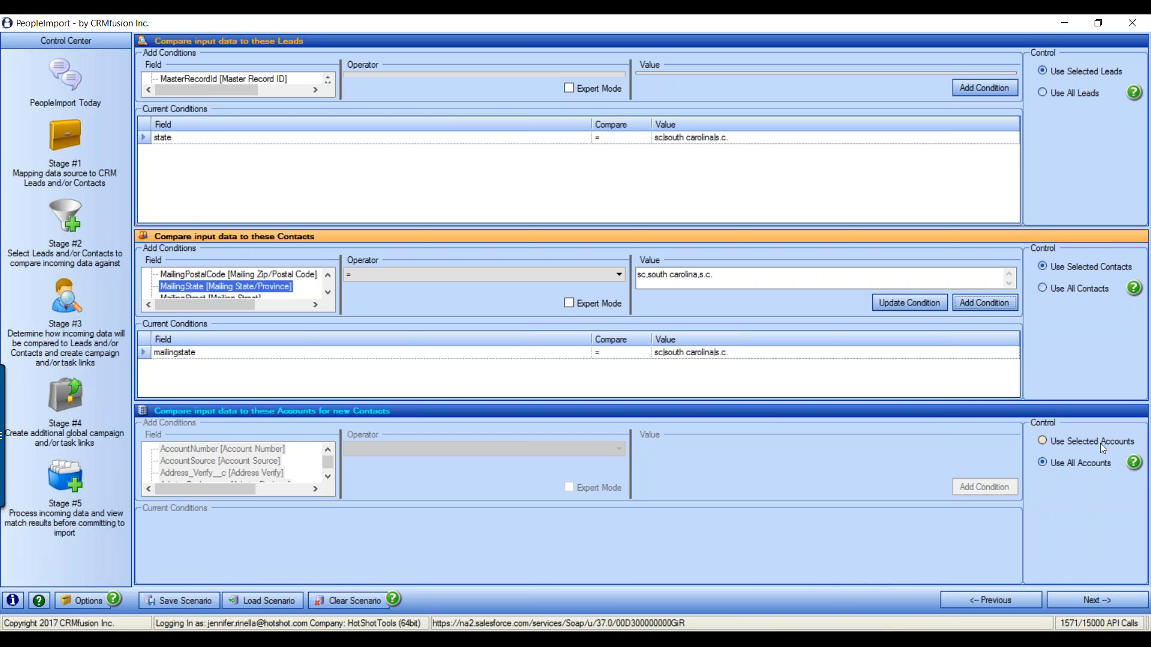
Switch Accounts to selected accounts only and start choosing an Accounts filter field
left_click(1063, 441)
left_click(240, 478)
key("Down")
key("Down")
key("Down")
key("Down")
key("Down")
key("Down")
key("Down")
key("Down")
key("Down")
key("Down")
key("Down")
key("Down")
key("Down")
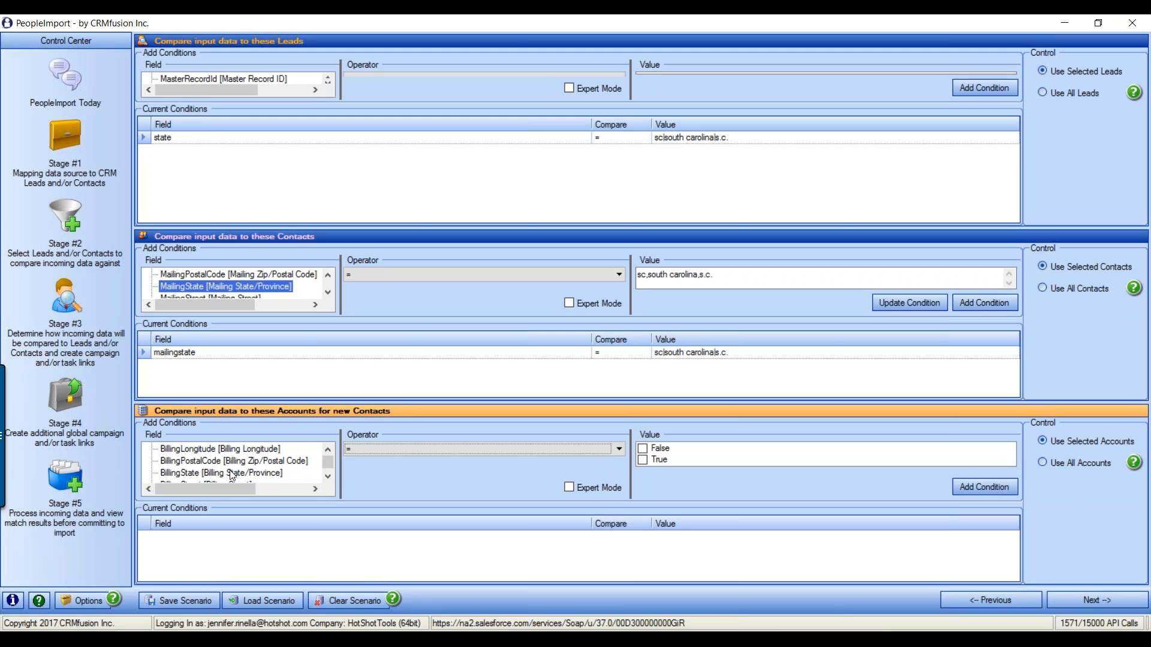
Add billingstate = sc|south carolina|s.c. to the Accounts filter and advance to the next stage
left_click(227, 478)
left_click(690, 465)
type("sc,south car")
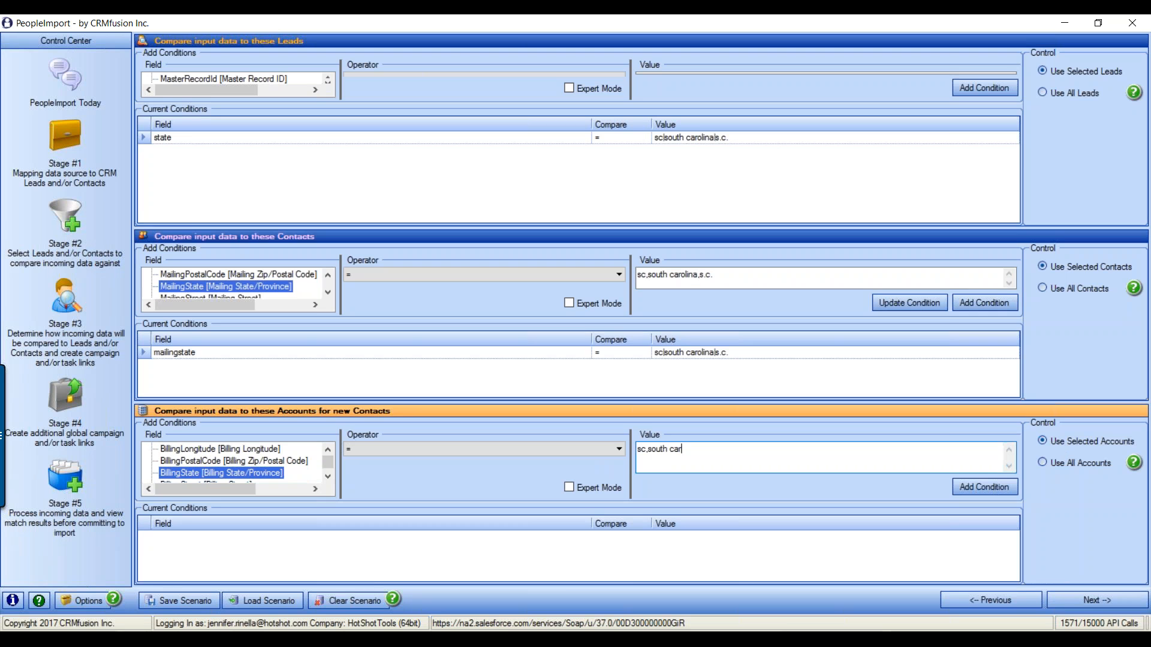
type("olina,s.c.")
left_click(986, 488)
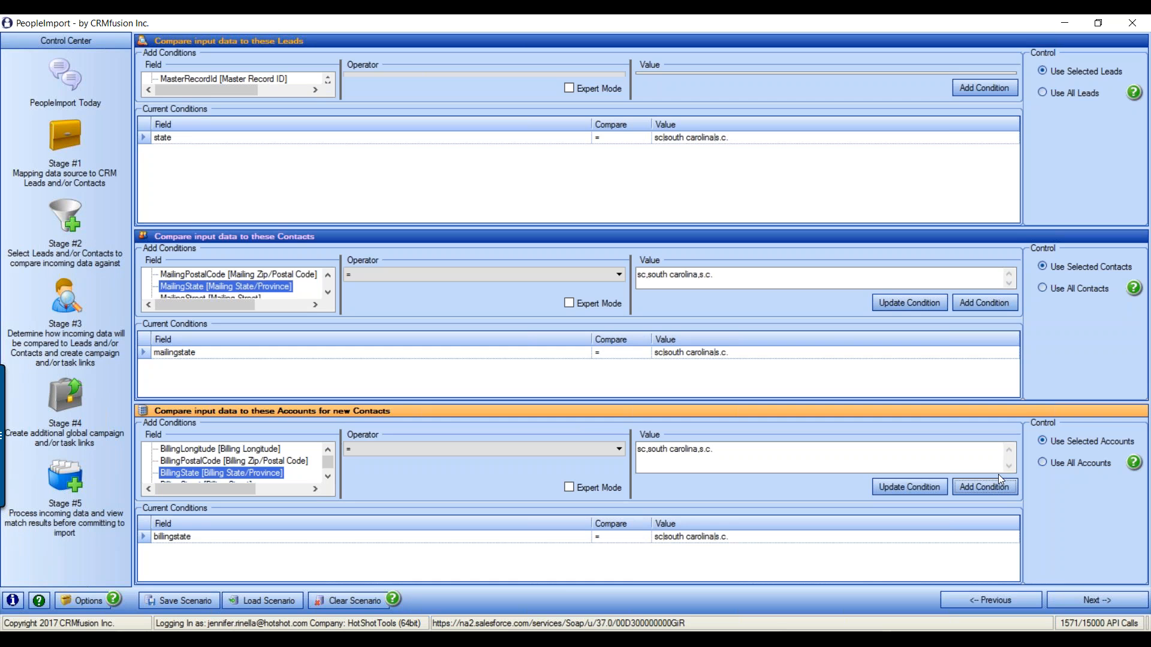
left_click(1091, 601)
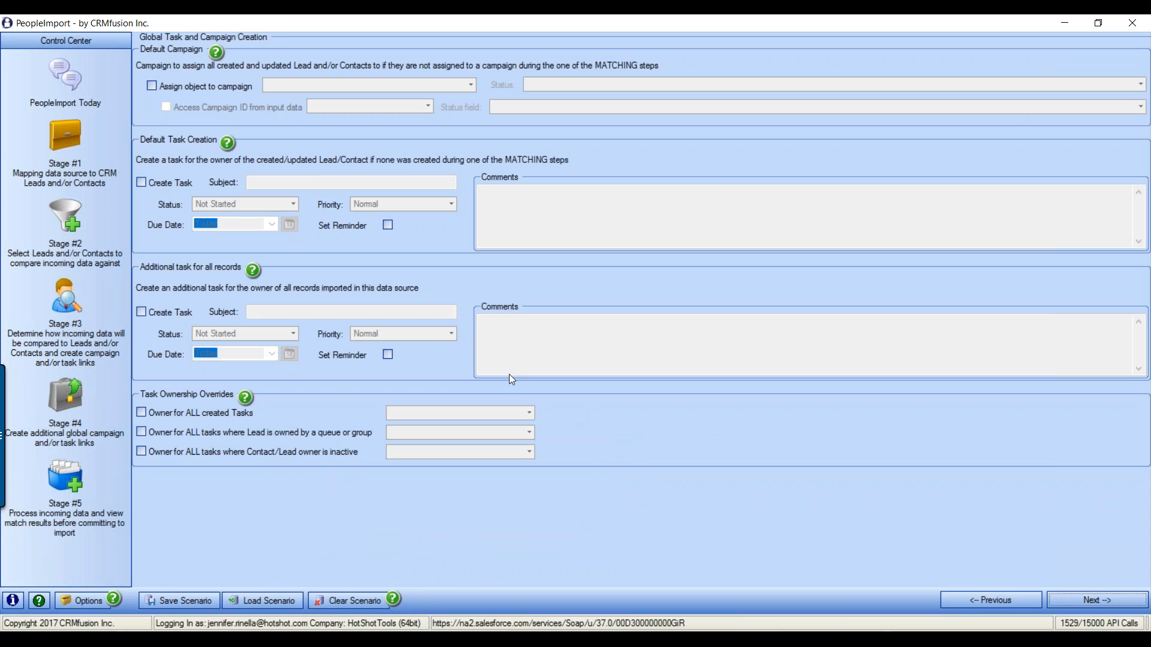
Return to Stage #3 Setup Matching Criteria from the Control Center
left_click(57, 314)
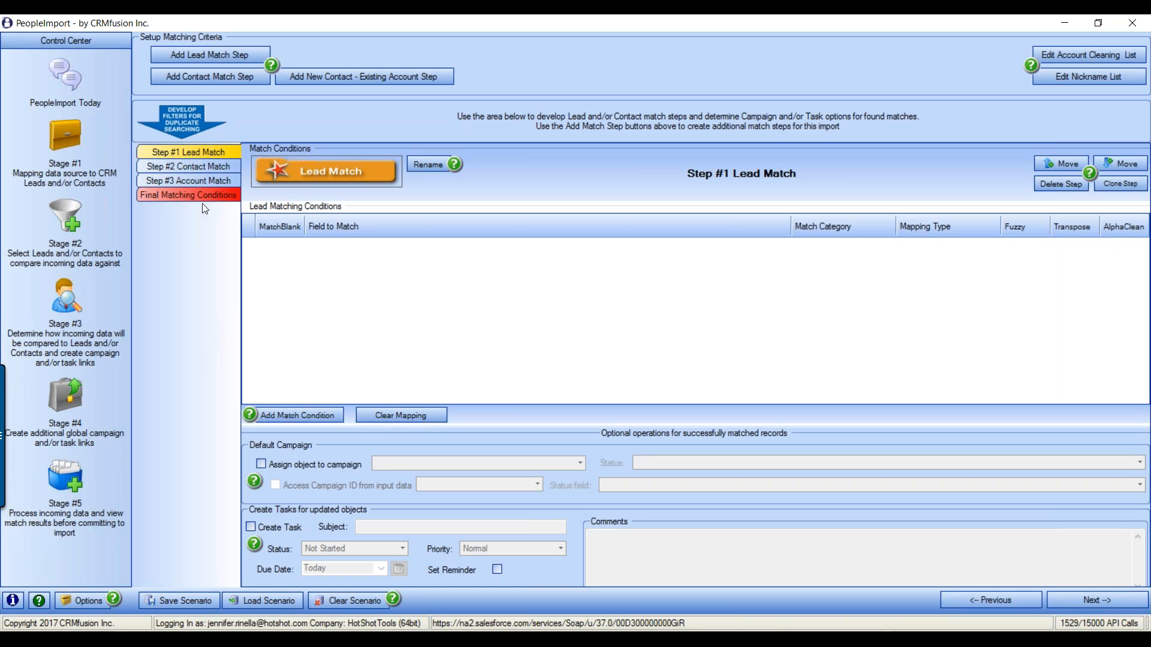
left_click(196, 167)
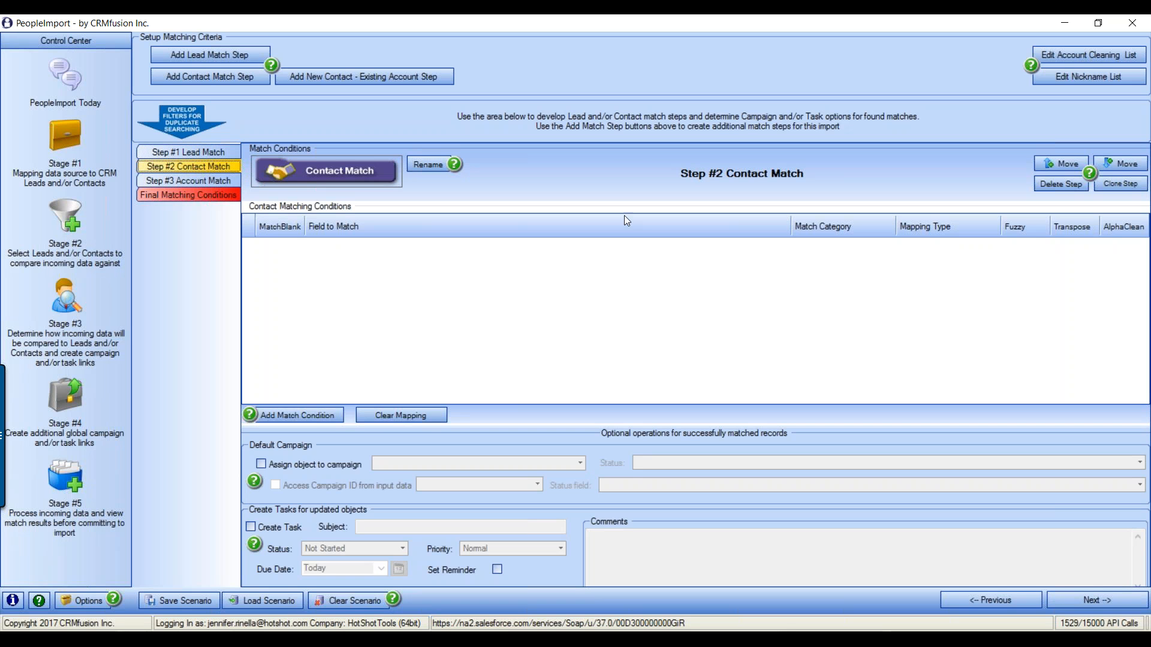
left_click(1064, 166)
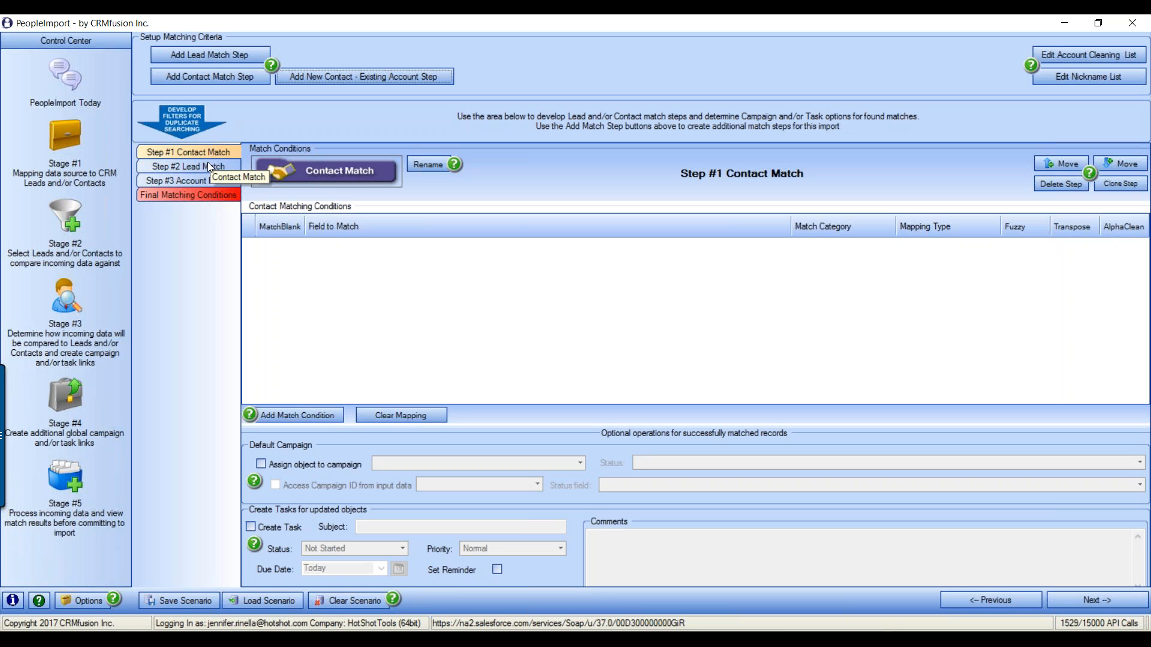
left_click(210, 159)
left_click(1062, 164)
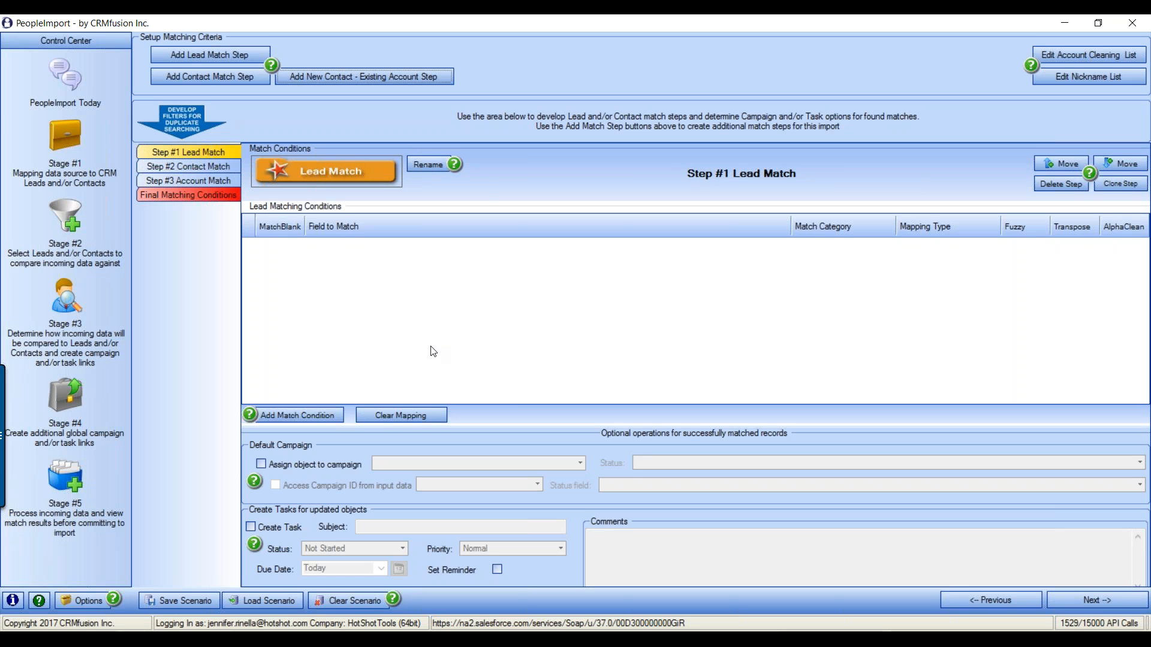
Add Exact lead match conditions on First Name and Last Name
left_click(317, 416)
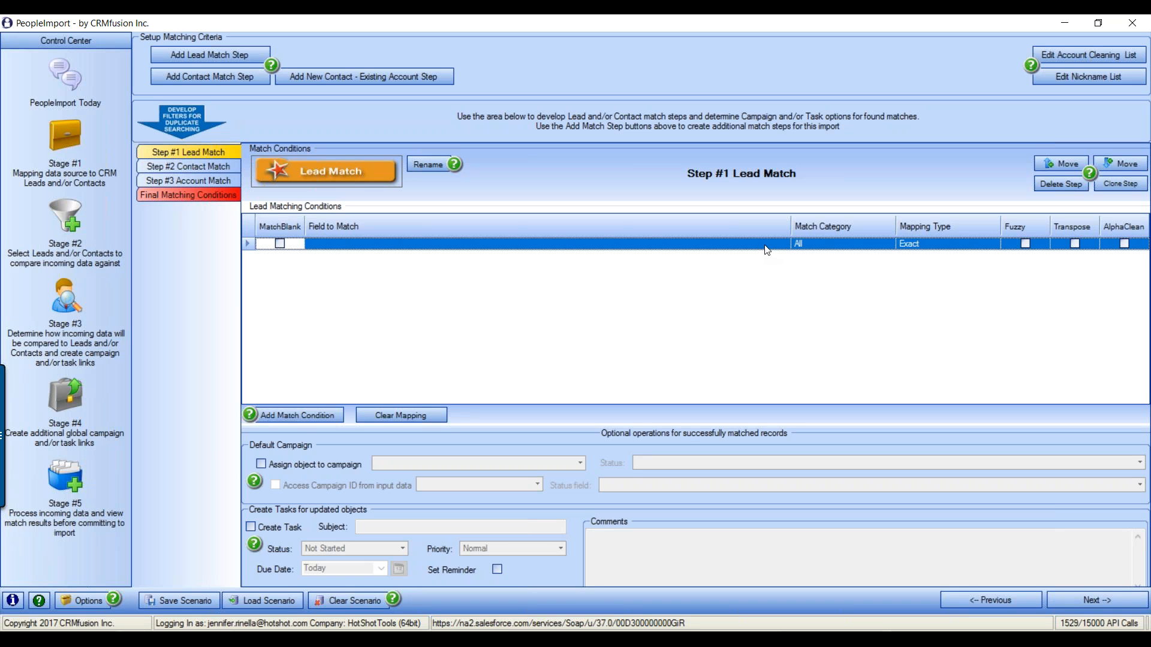
left_click(552, 243)
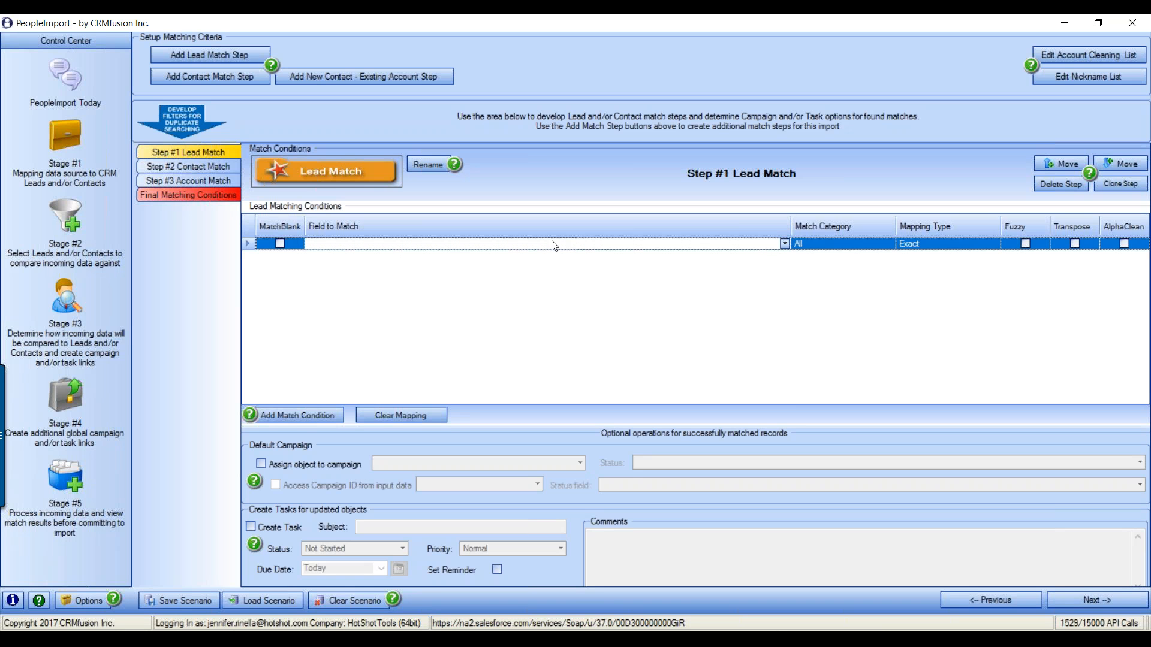
left_click(785, 244)
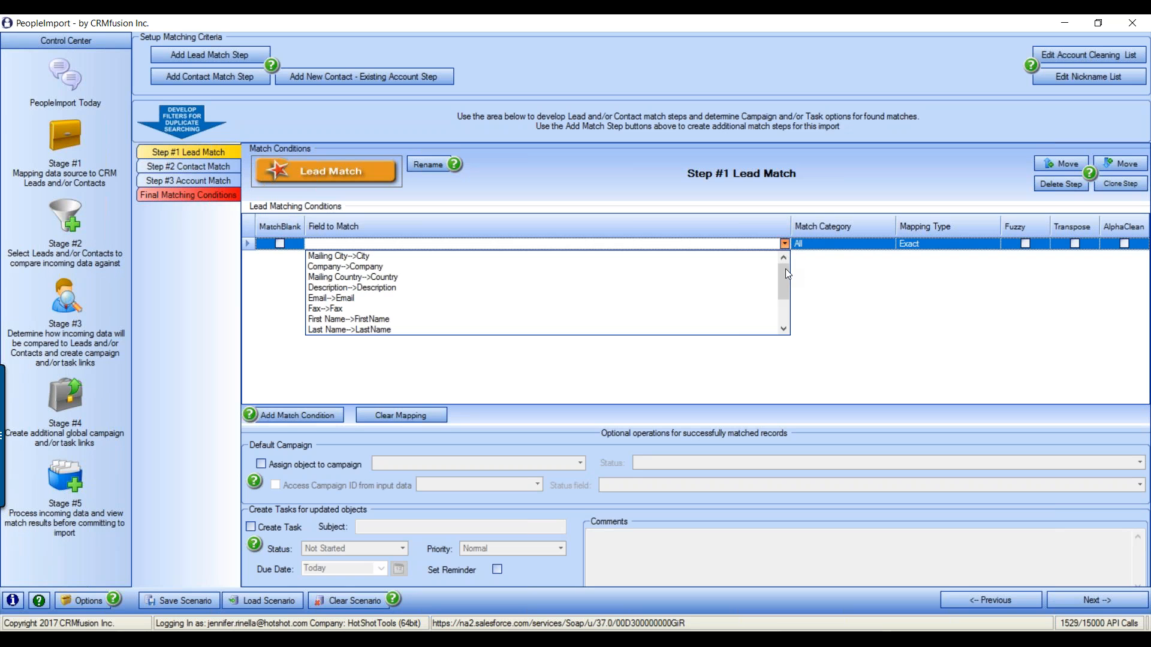
left_click_drag(787, 274, 790, 319)
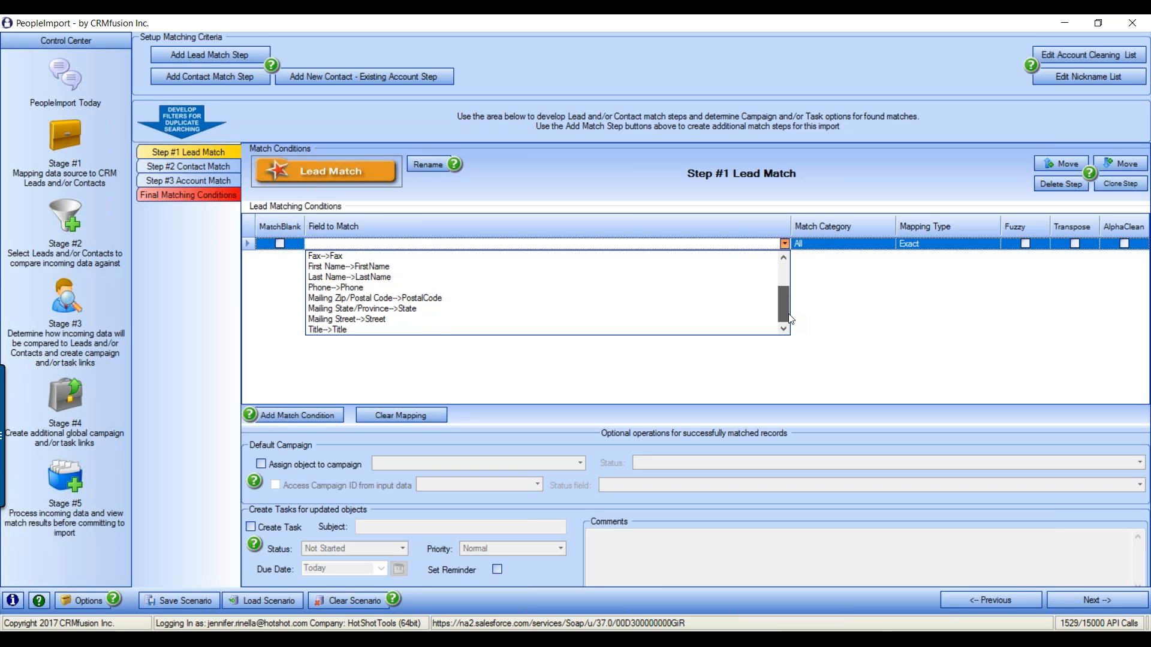
left_click_drag(790, 319, 790, 296)
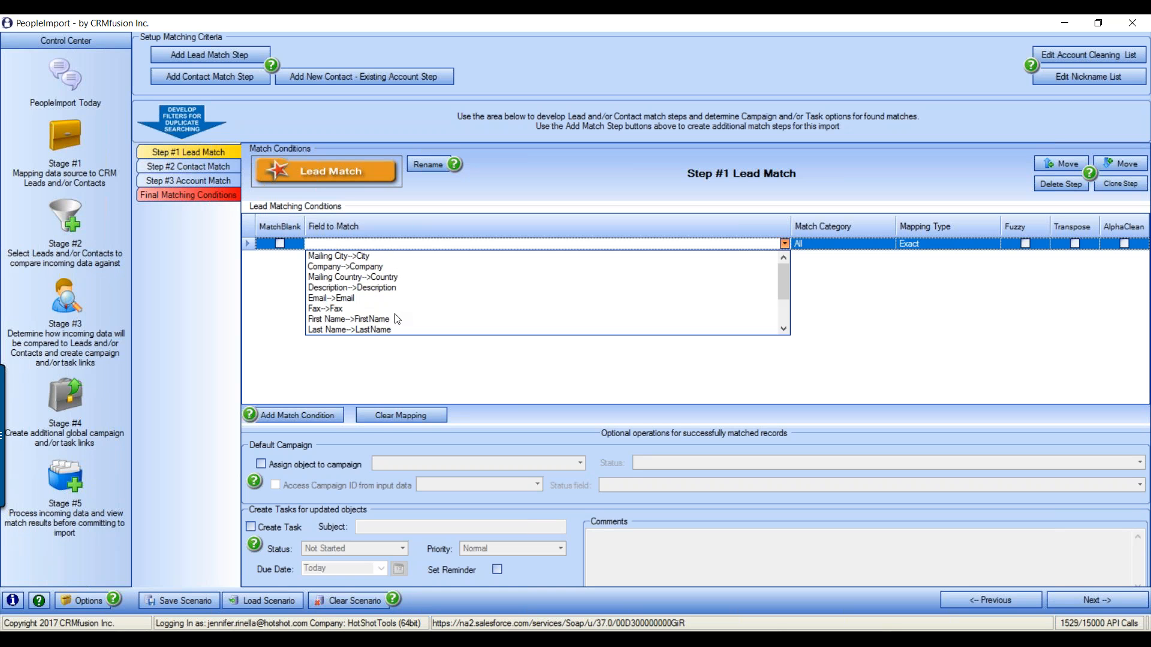
left_click(361, 321)
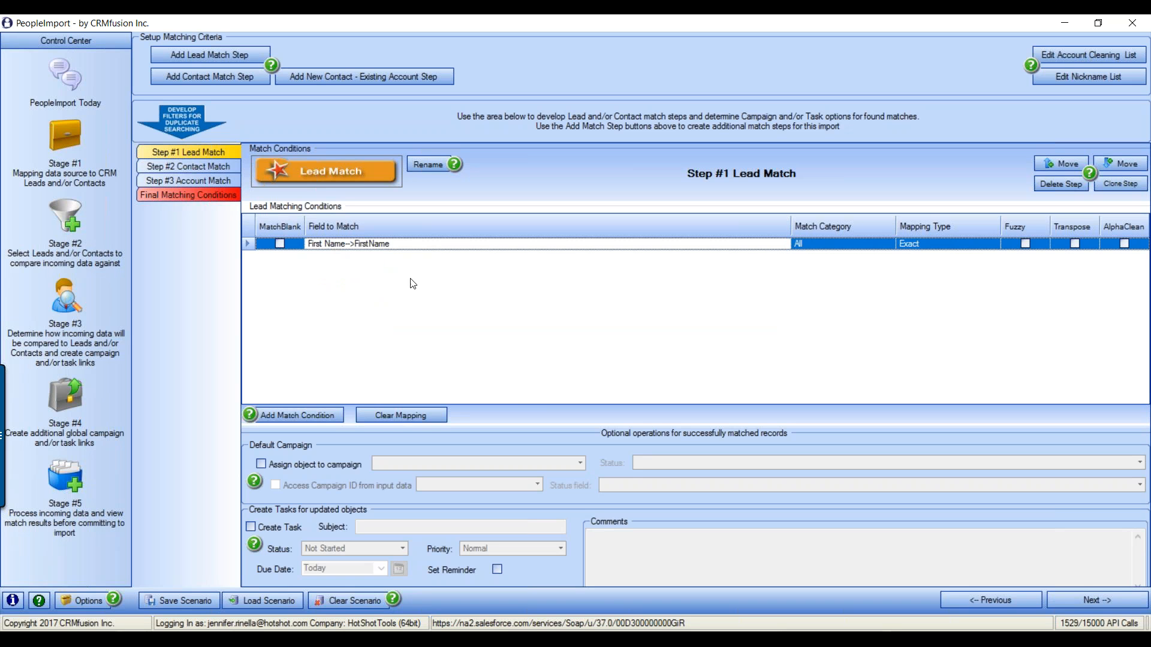
left_click(298, 416)
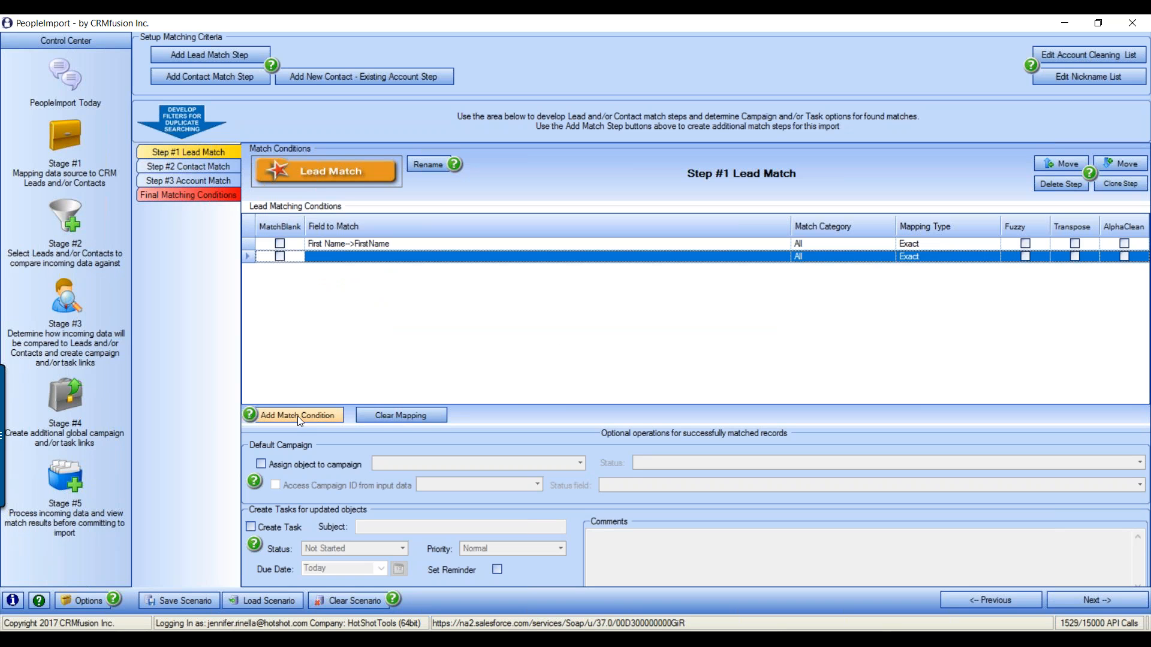
left_click(777, 261)
left_click(779, 262)
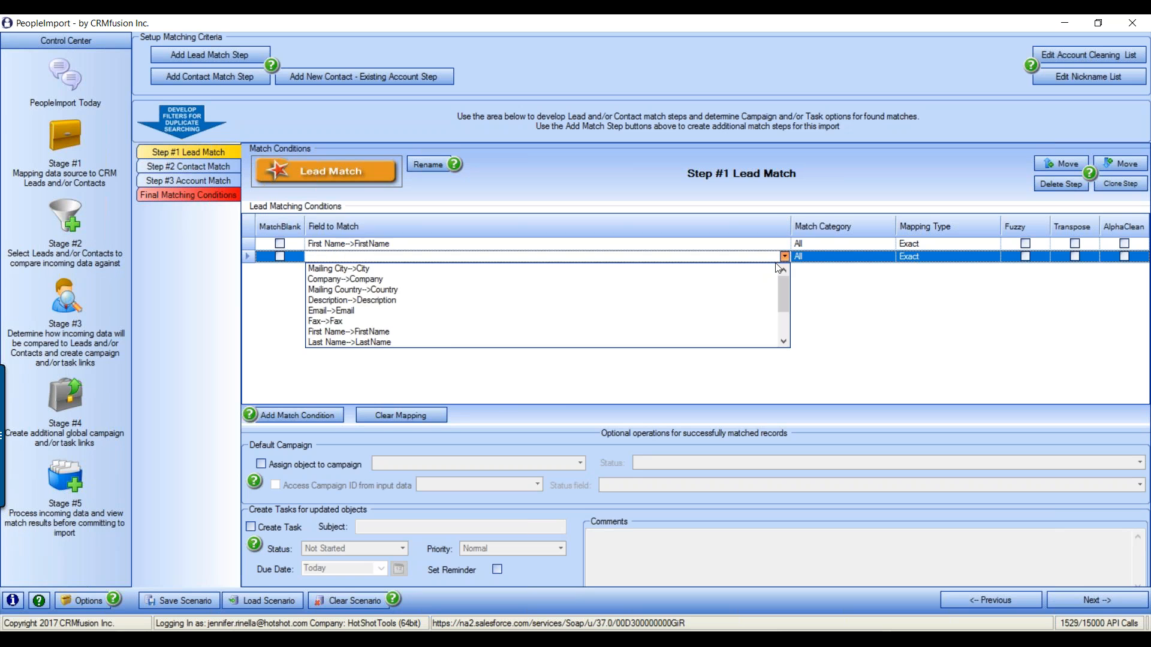
left_click(382, 347)
Add Email and Company lead match conditions
left_click(340, 415)
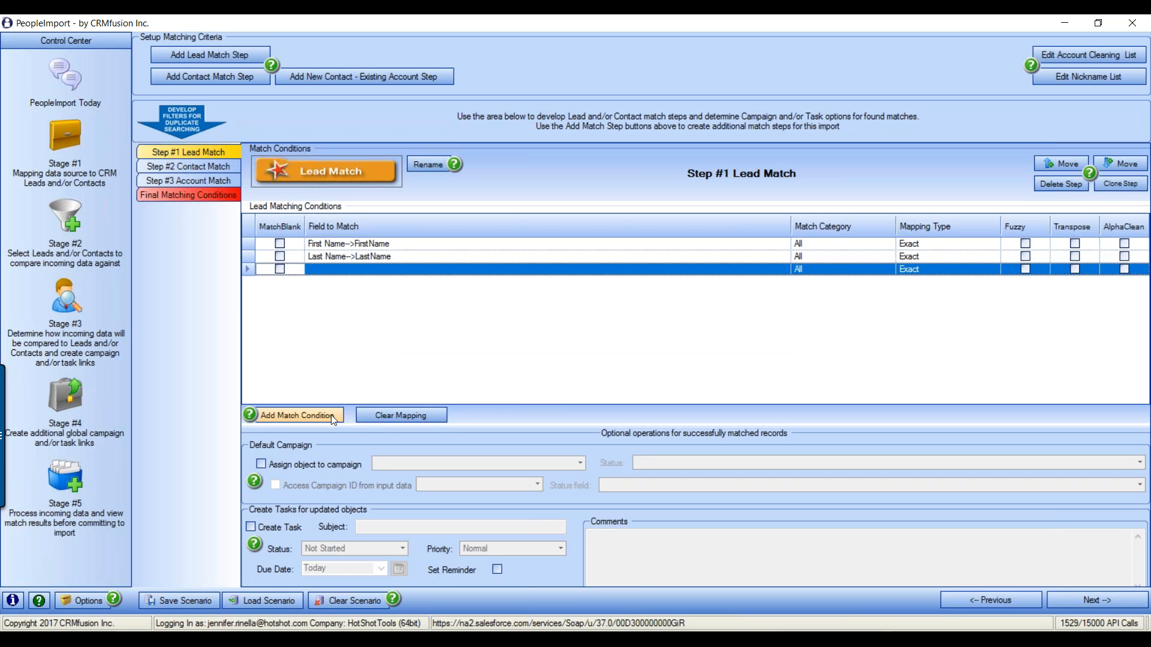
left_click(513, 269)
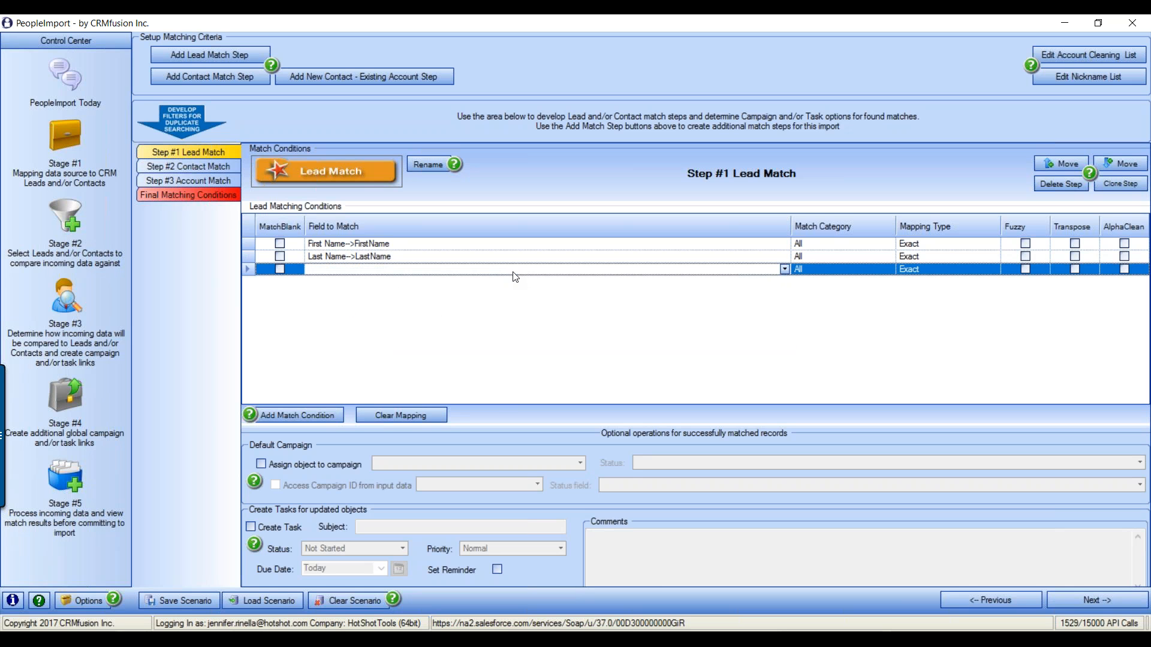
left_click(784, 269)
left_click(349, 324)
left_click(313, 412)
left_click(715, 282)
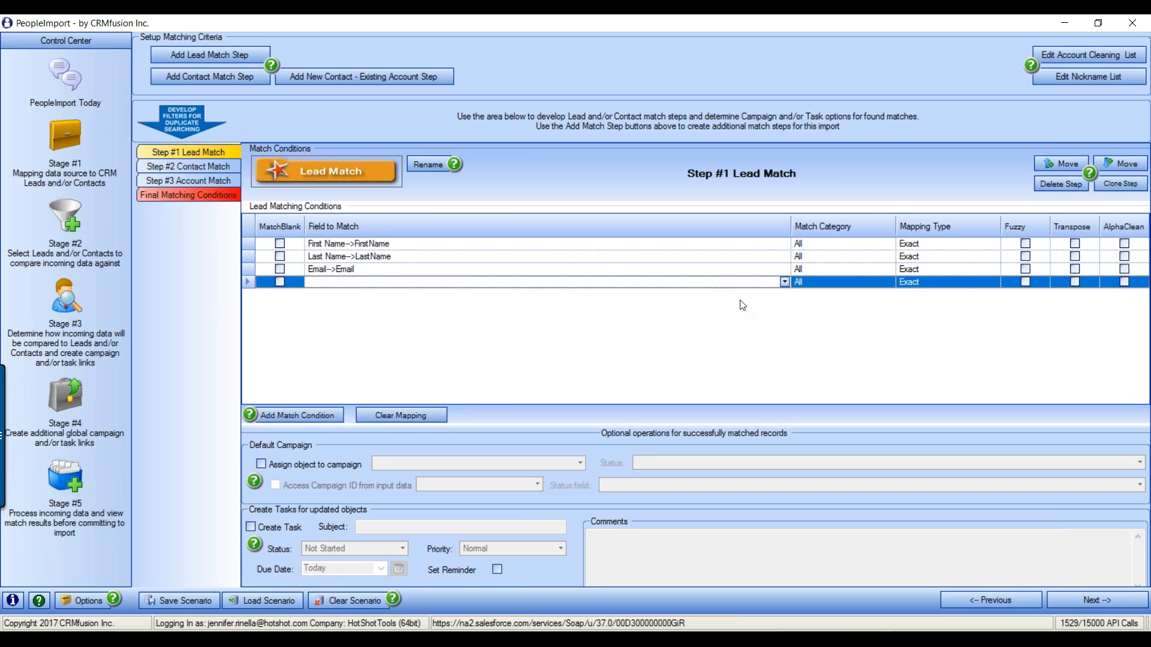
left_click(784, 282)
left_click(377, 305)
Add Mailing City and Mailing State/Province lead match conditions
left_click(314, 412)
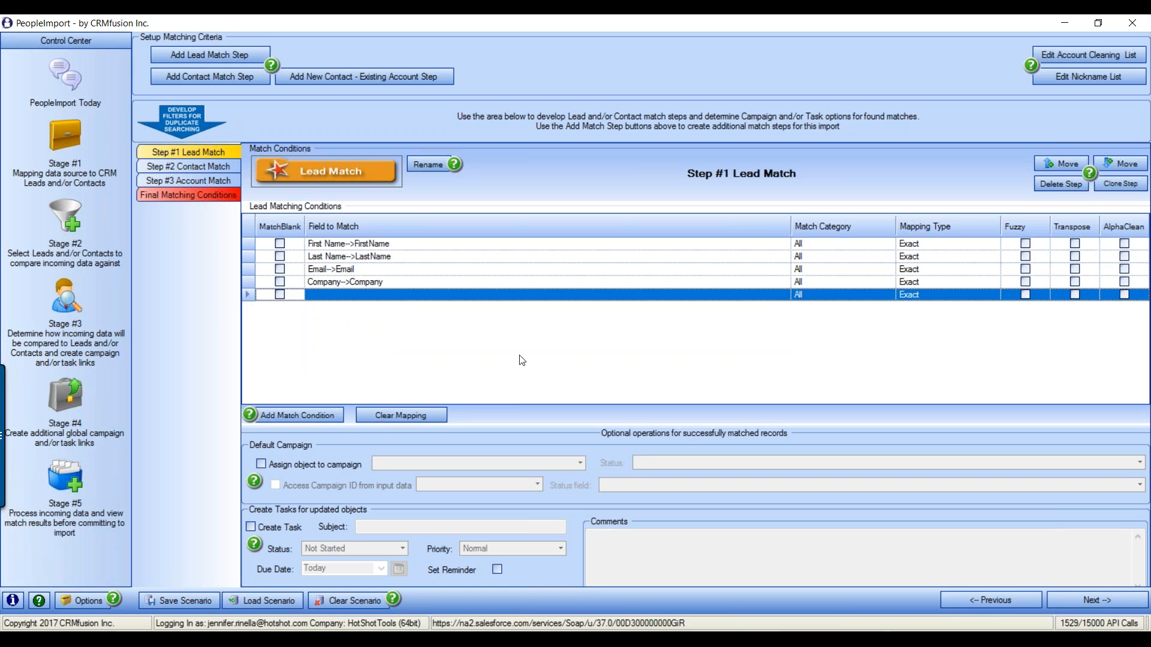
left_click(564, 295)
left_click(785, 295)
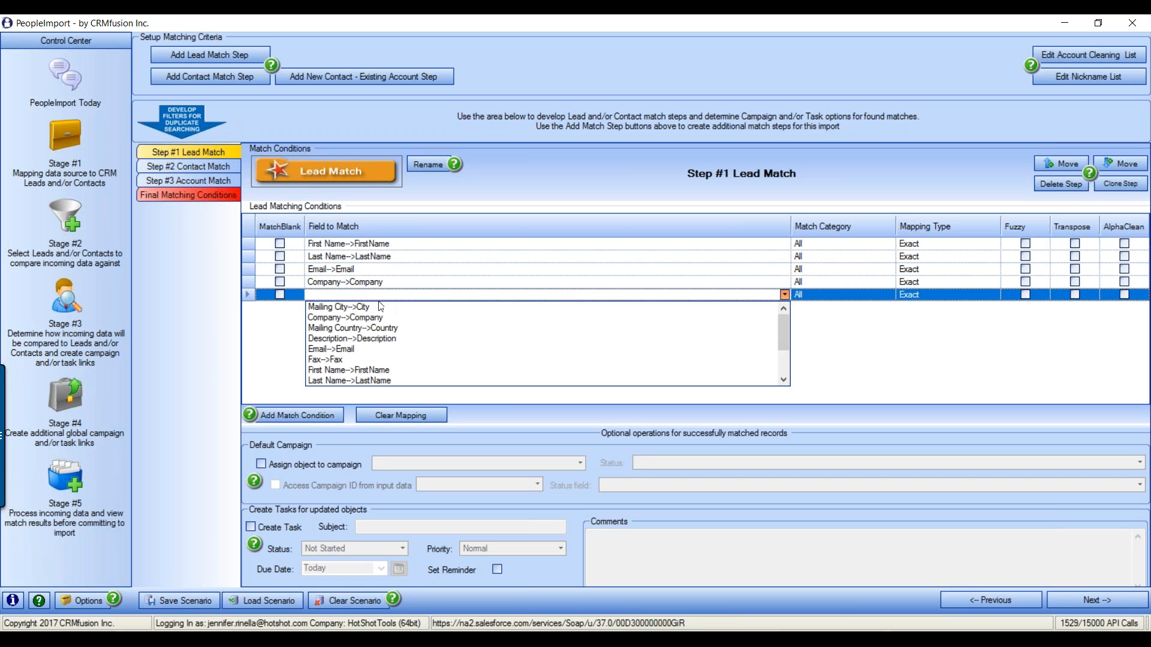
left_click(373, 306)
left_click(322, 414)
left_click(373, 308)
left_click(784, 307)
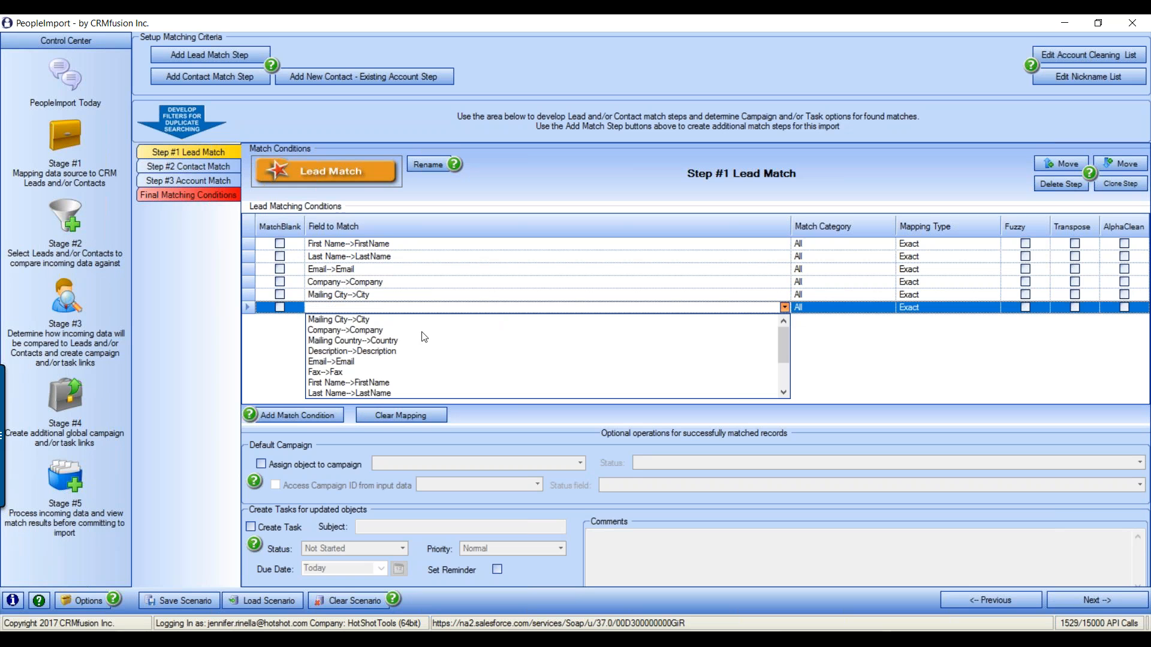
scroll(416, 351, "down", 1)
scroll(416, 351, "down", 1)
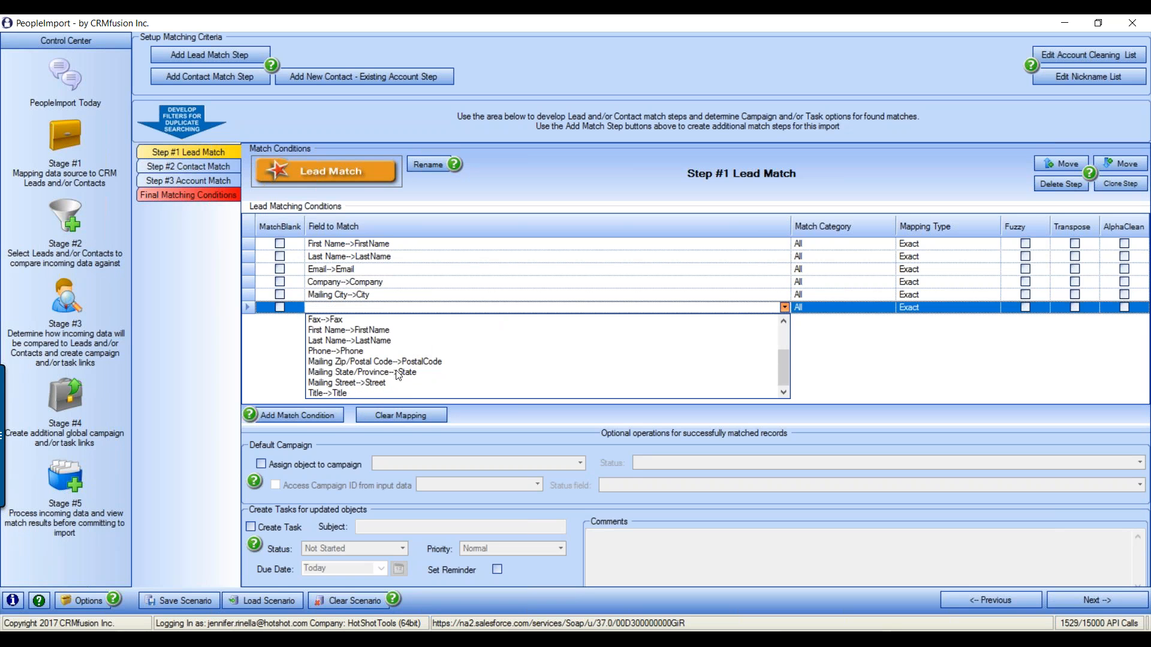
left_click(397, 375)
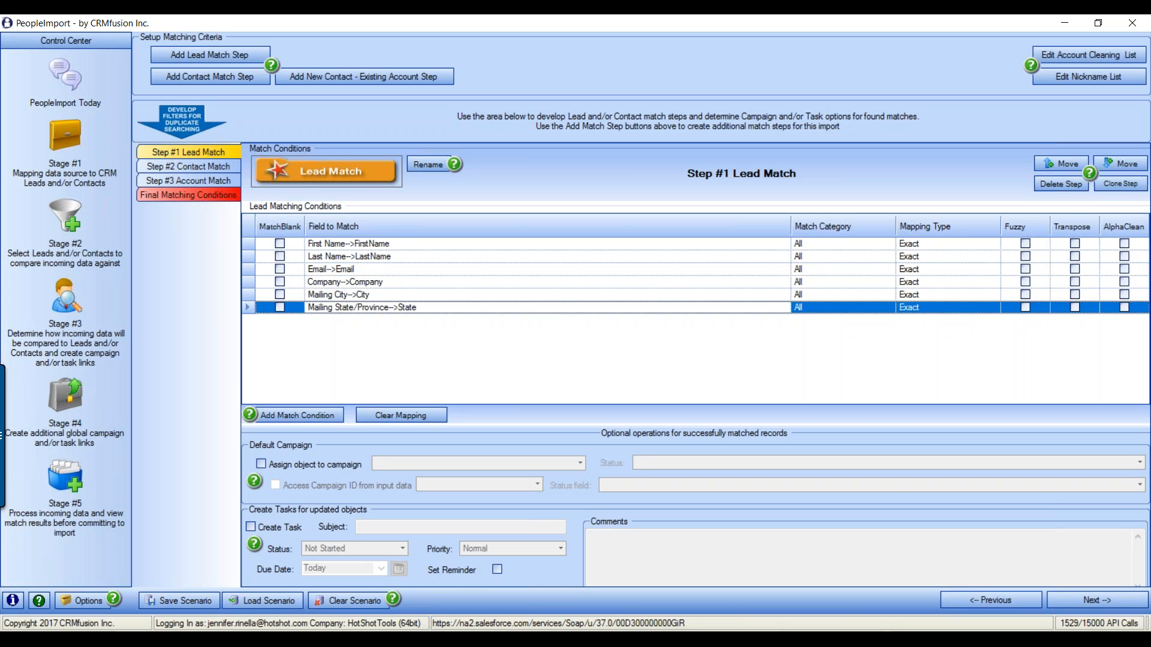
left_click(349, 246)
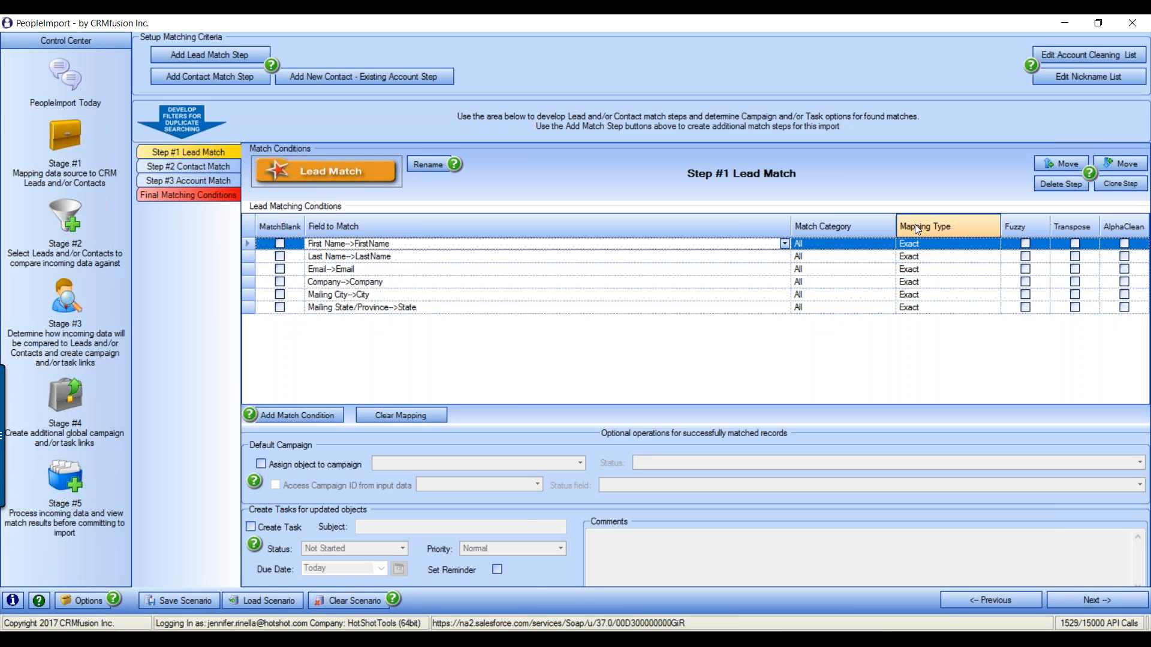
left_click(942, 244)
left_click(995, 244)
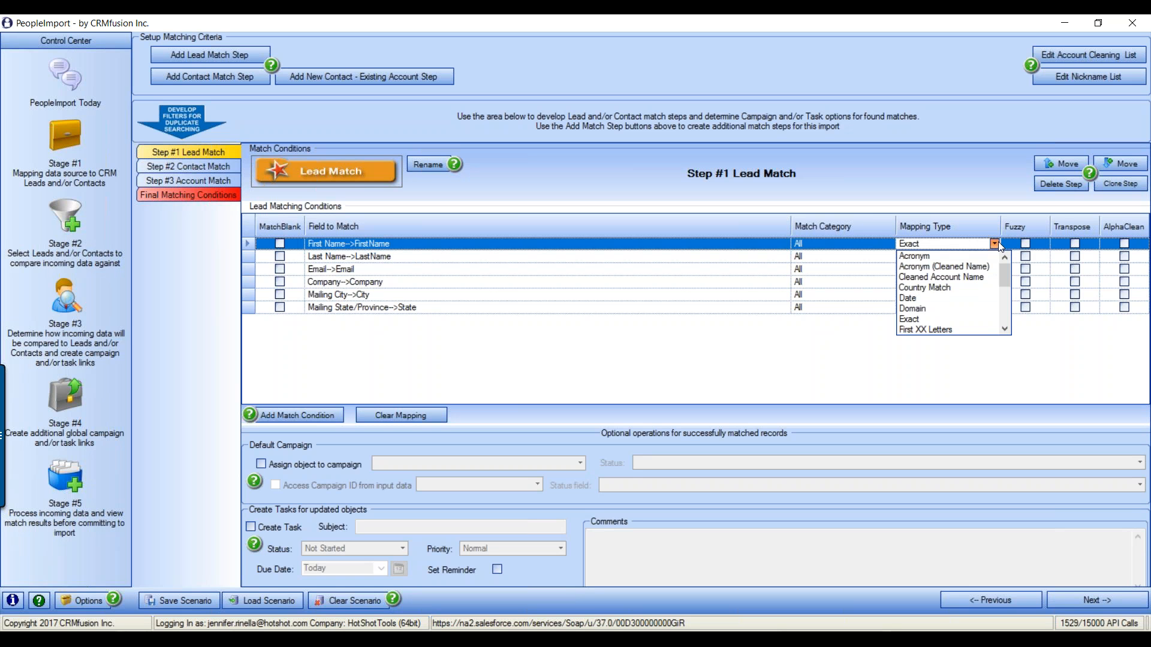
left_click_drag(1002, 267, 1000, 317)
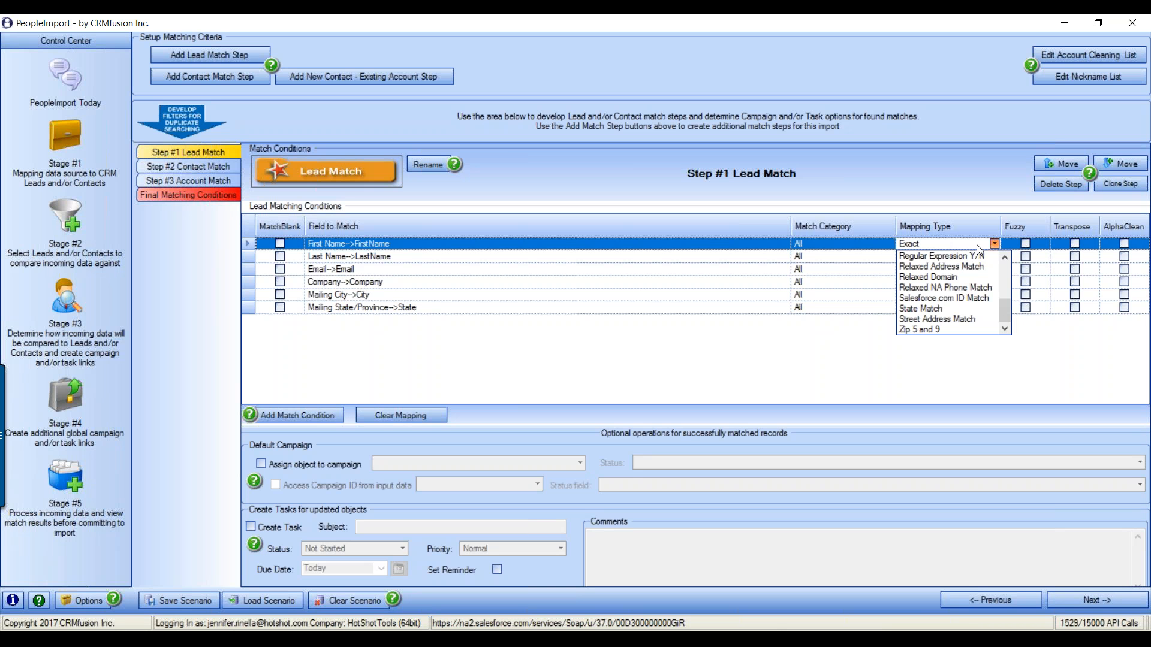
left_click(992, 246)
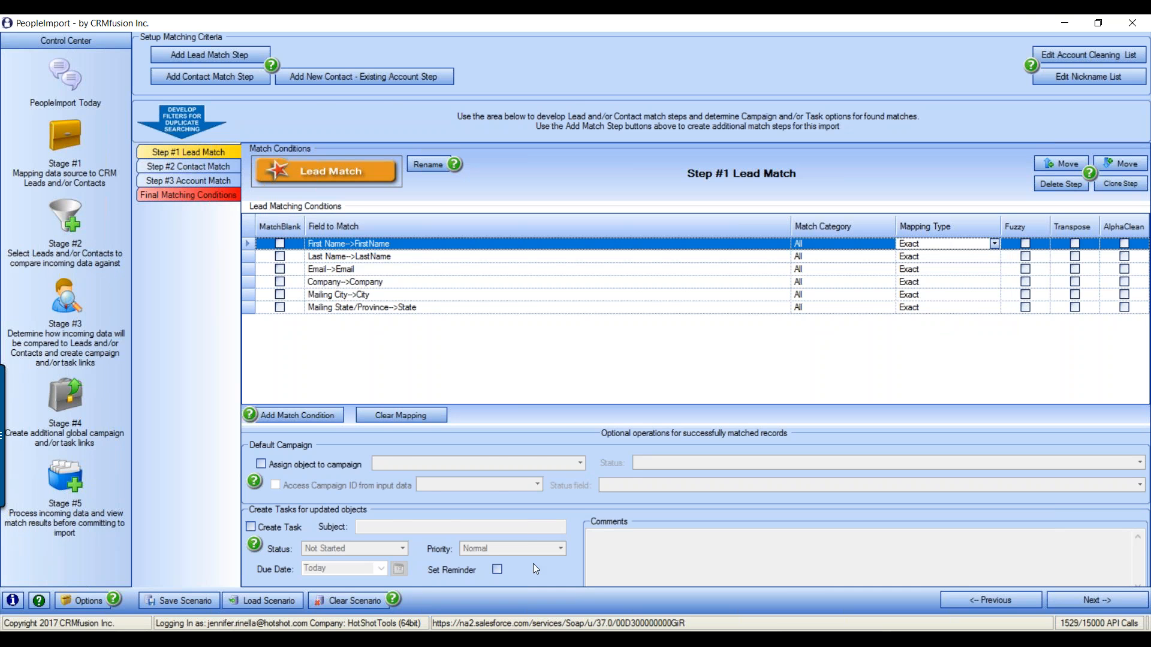
key("alt+Tab")
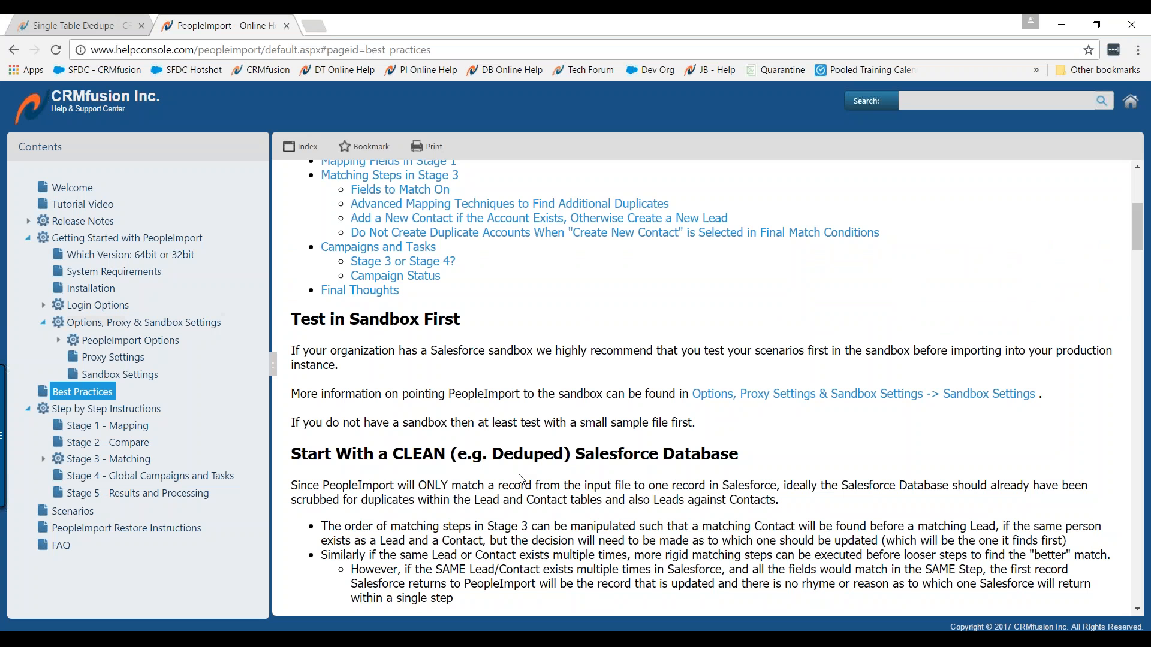
Open the Stage 3 - Matching > Mapping Types help page and read the match type descriptions
left_click(44, 459)
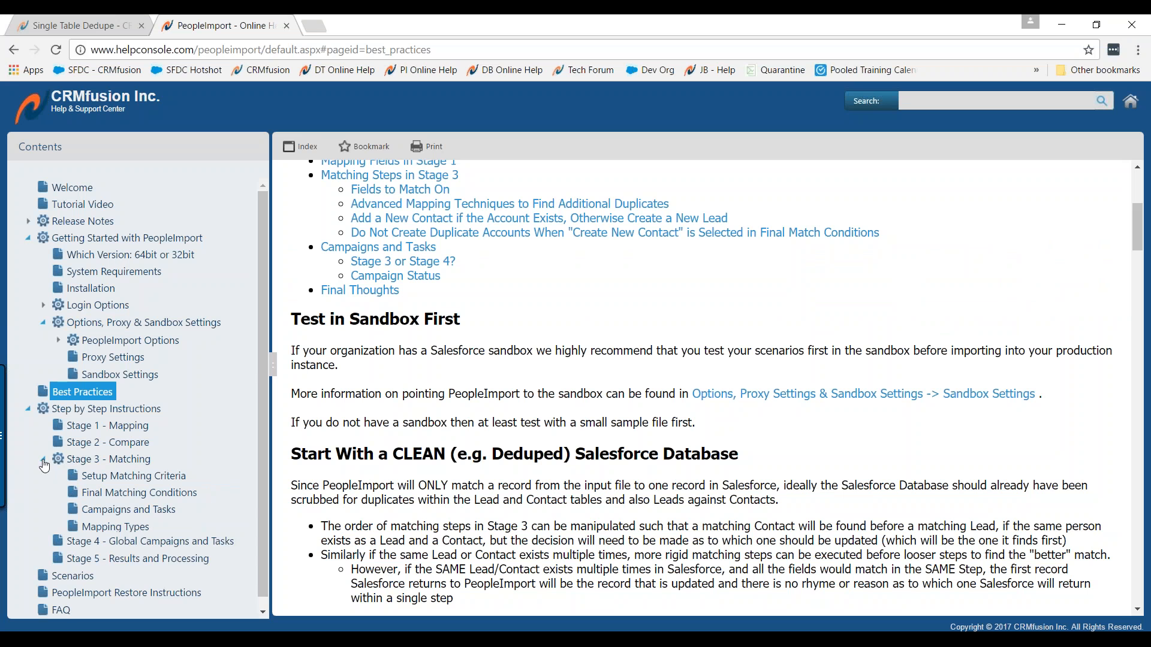
scroll(241, 390, "down", 1)
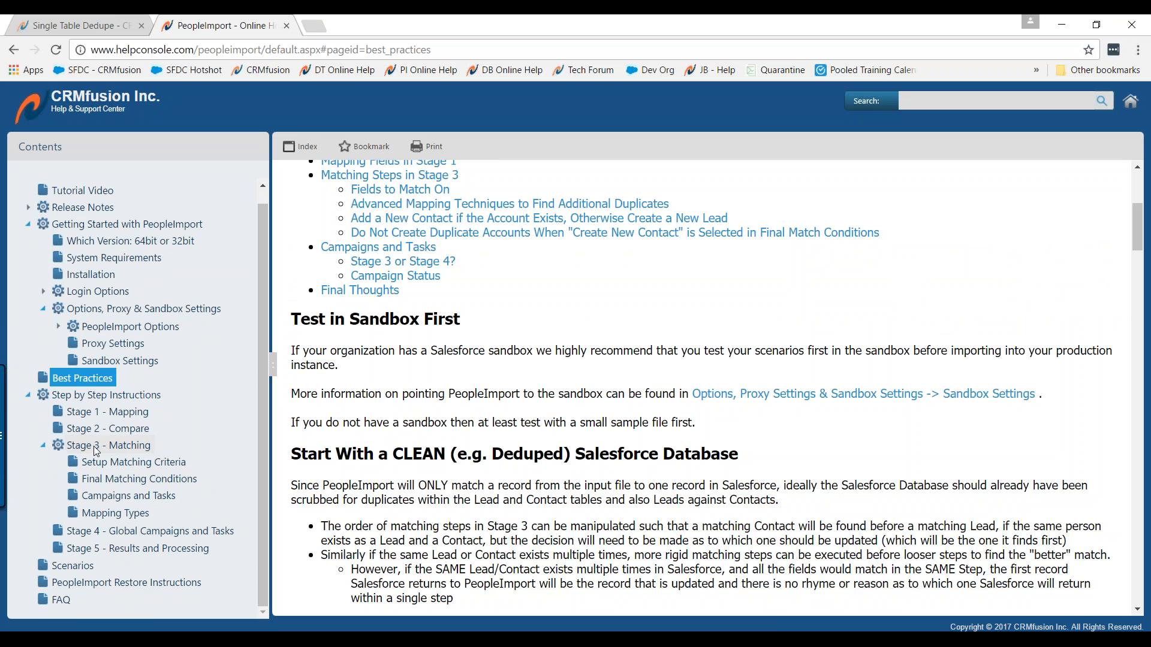
left_click(124, 518)
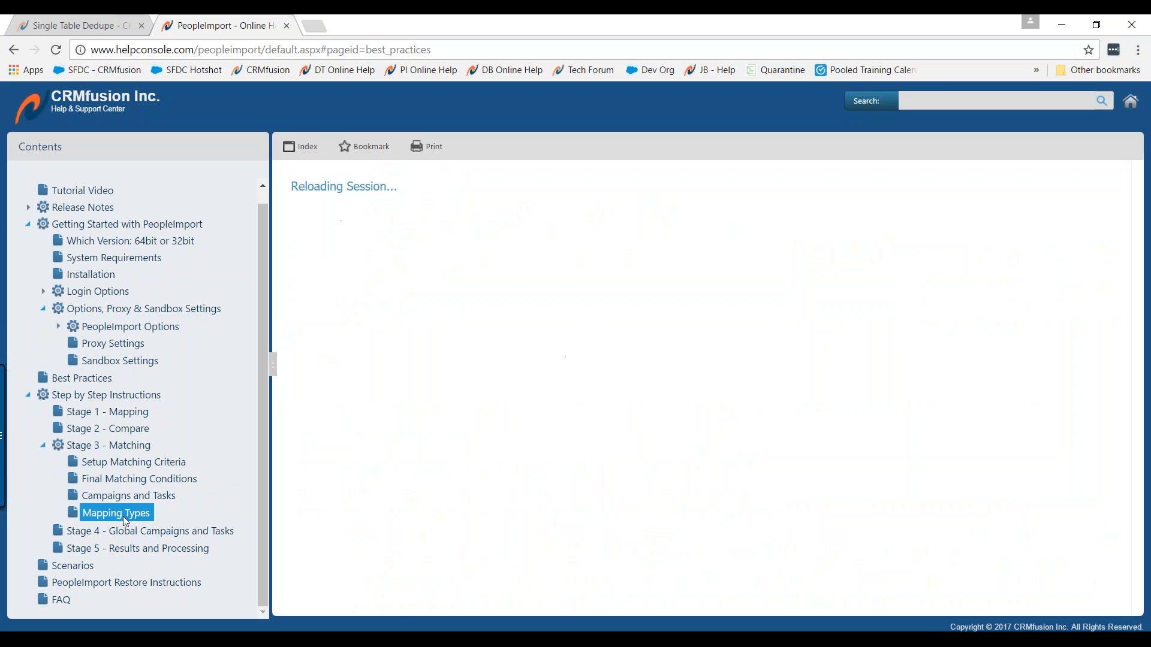
scroll(629, 430, "down", 3)
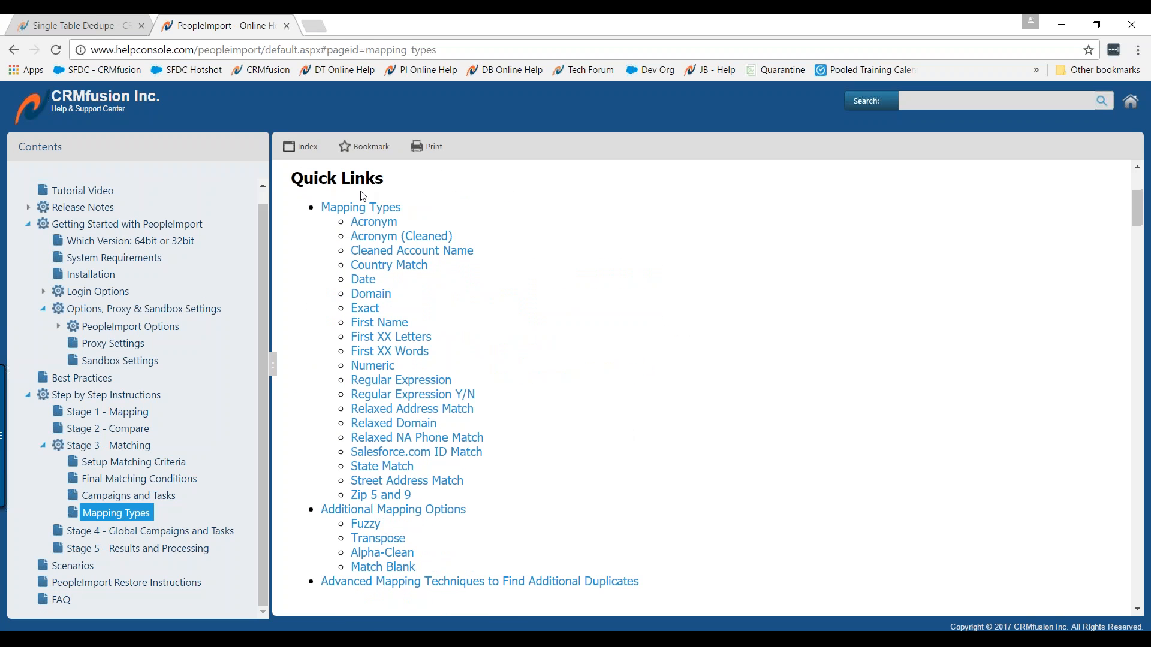
scroll(605, 462, "down", 7)
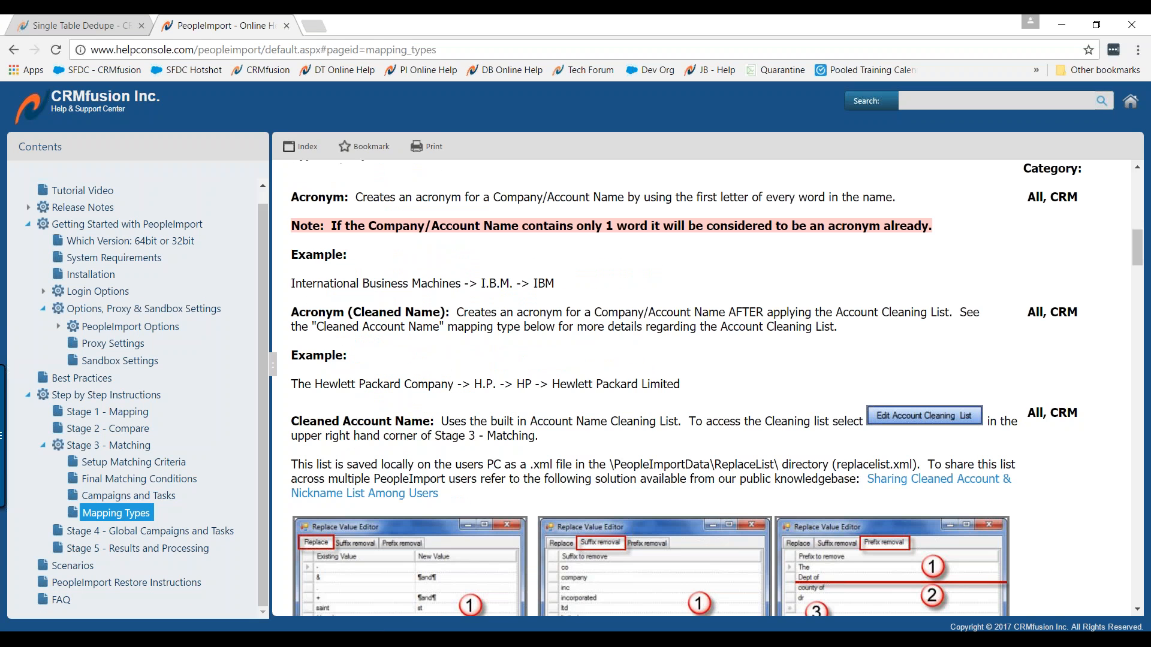
scroll(345, 232, "up", 2)
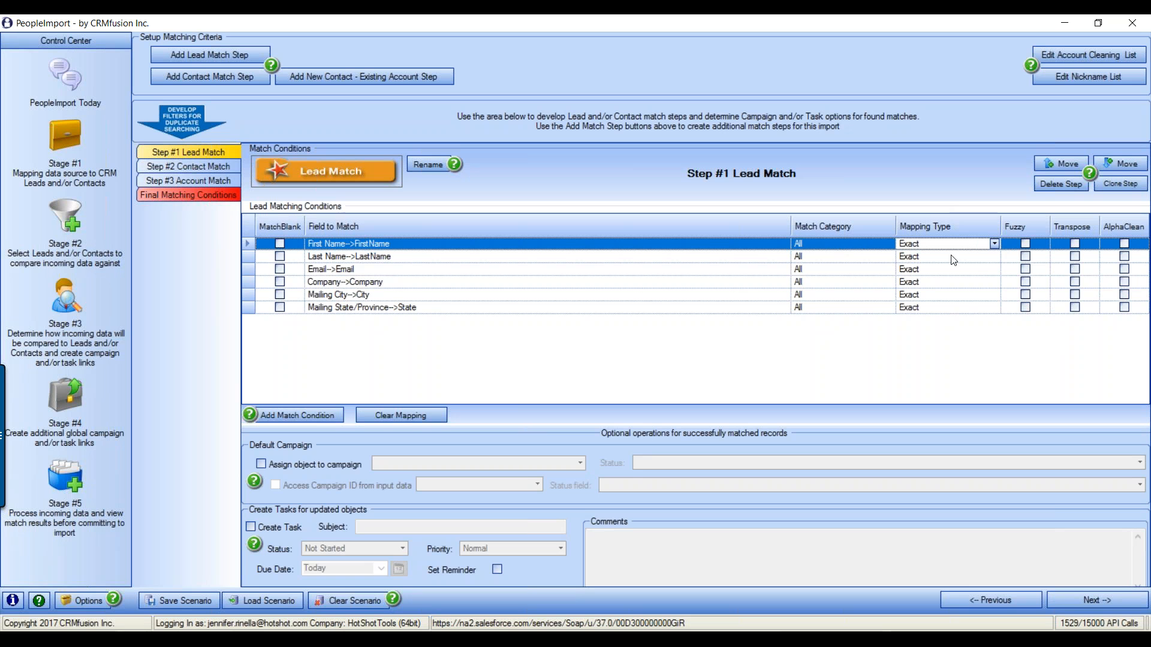
Set the First Name condition's match category to All
left_click(994, 244)
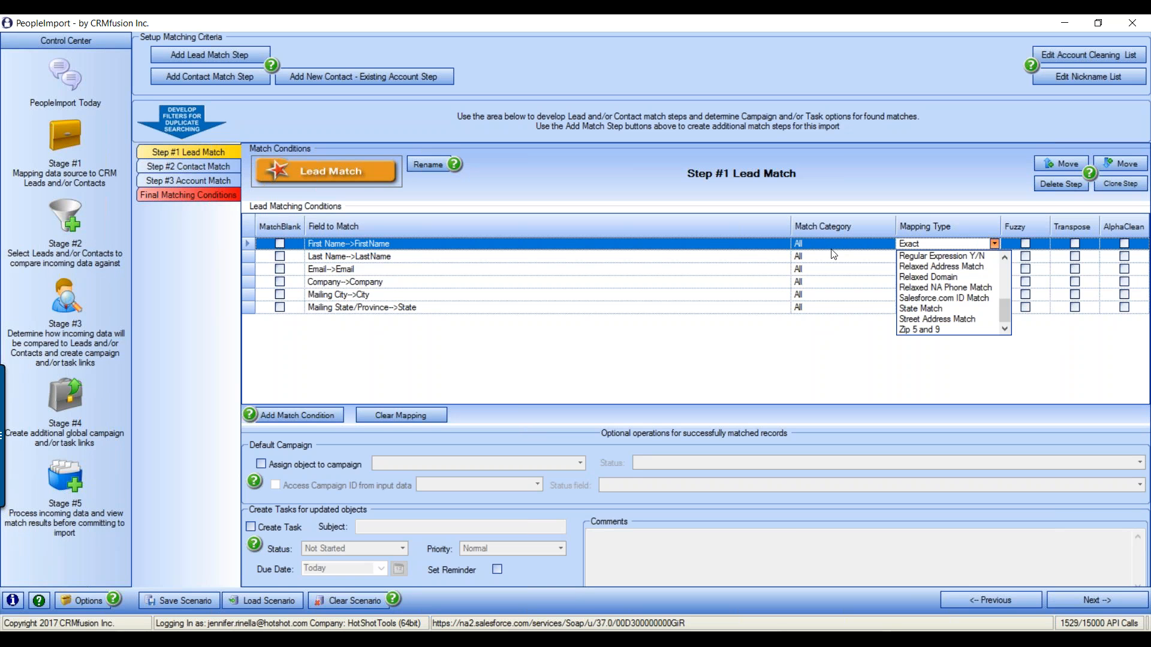
mouse_move(999, 310)
left_mouse_down()
mouse_move(1006, 262)
mouse_move(1004, 319)
left_mouse_up()
left_click(939, 380)
left_click(888, 244)
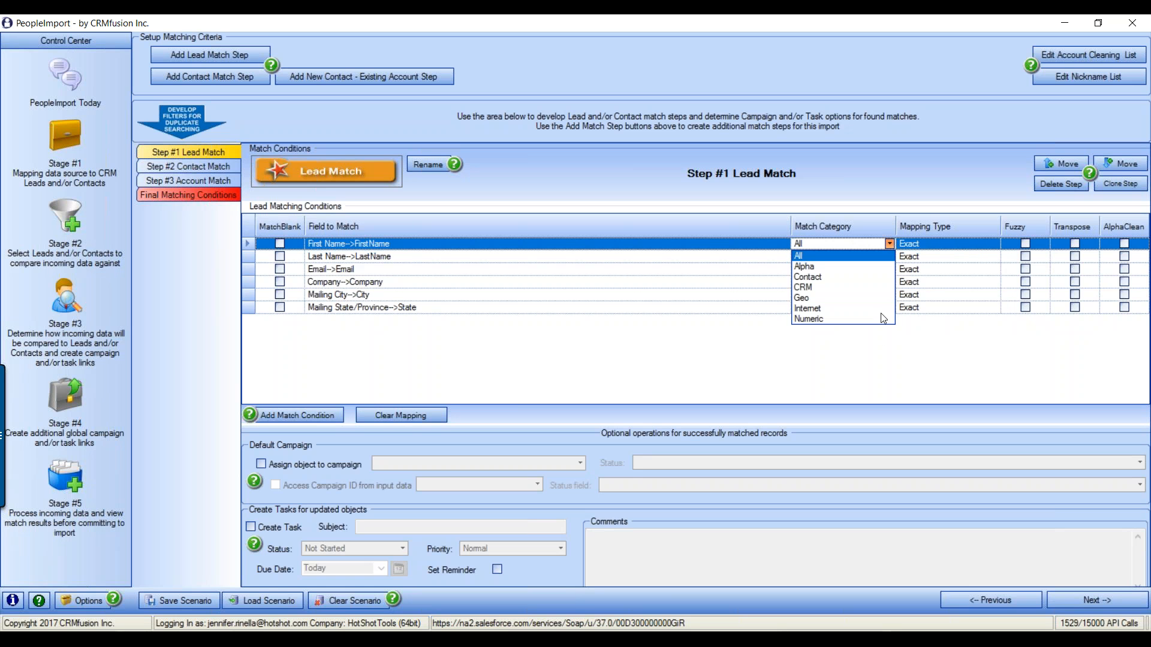
left_click(817, 277)
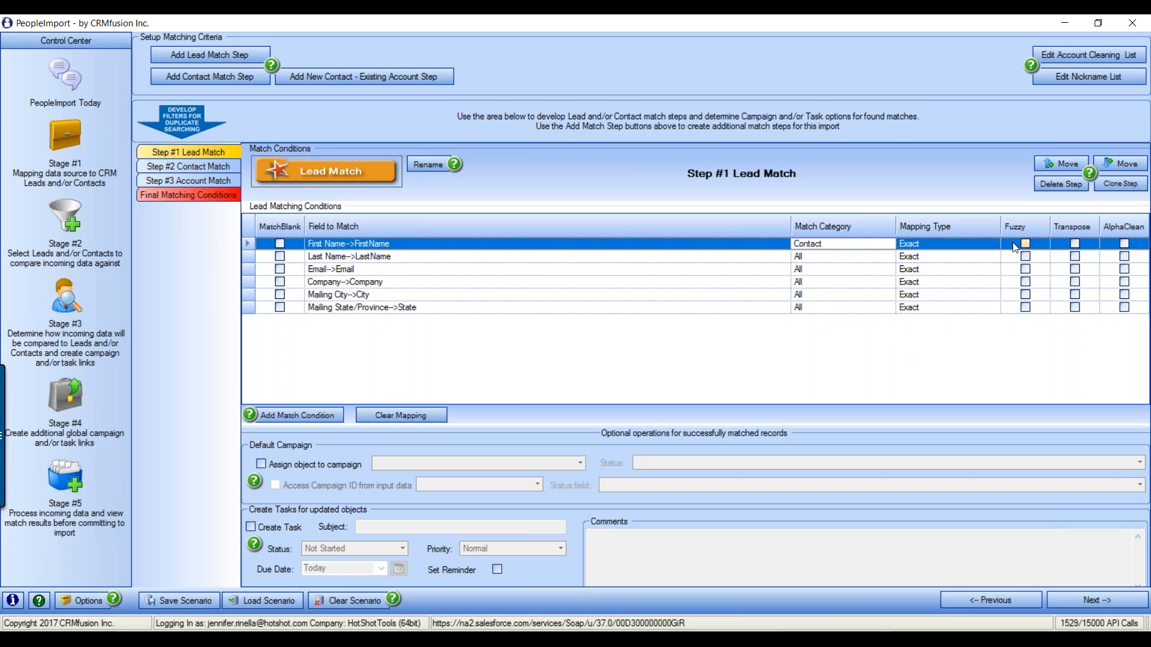
left_click(990, 246)
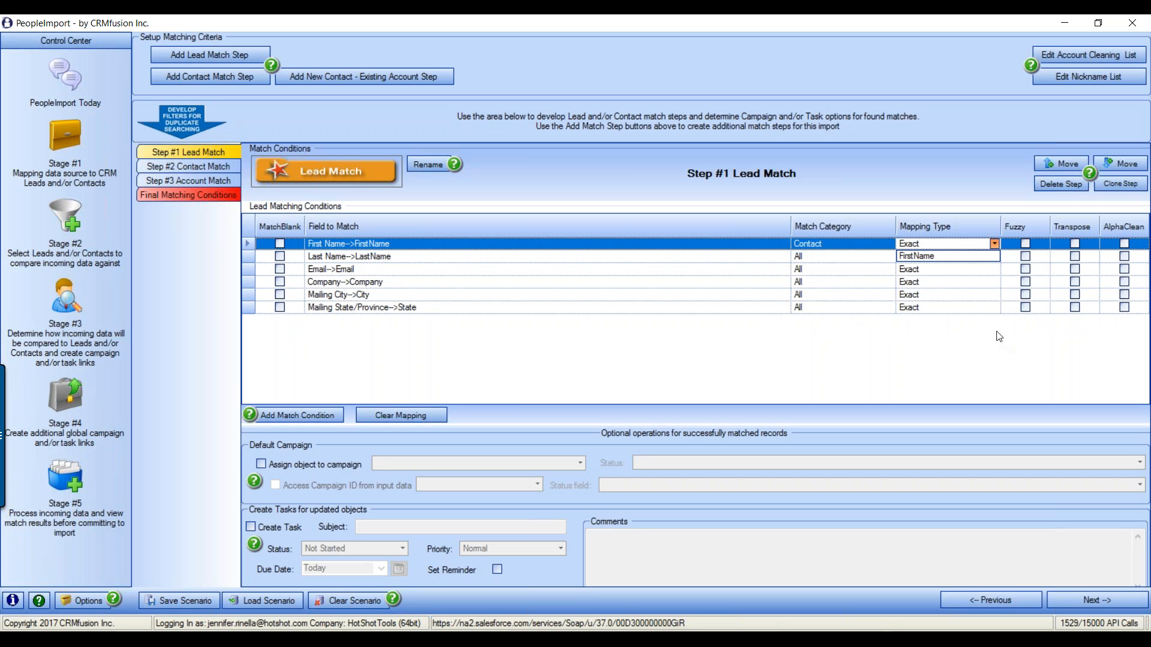
left_click(884, 302)
left_click(881, 244)
left_click(889, 244)
left_click(817, 268)
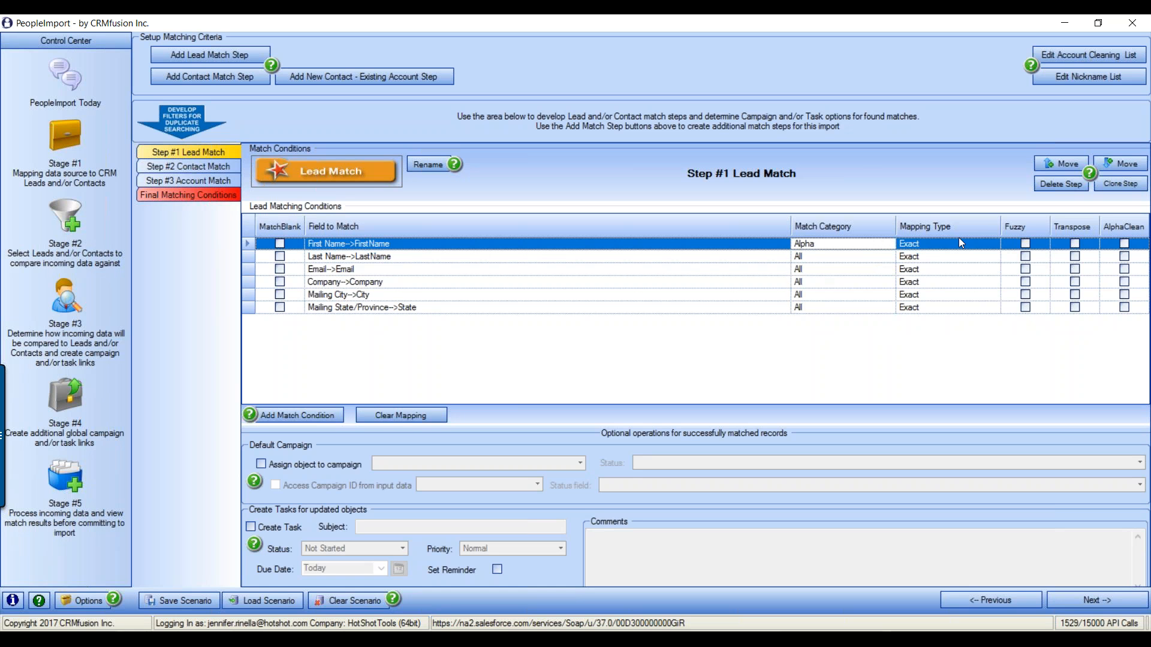
left_click(961, 243)
left_click(994, 244)
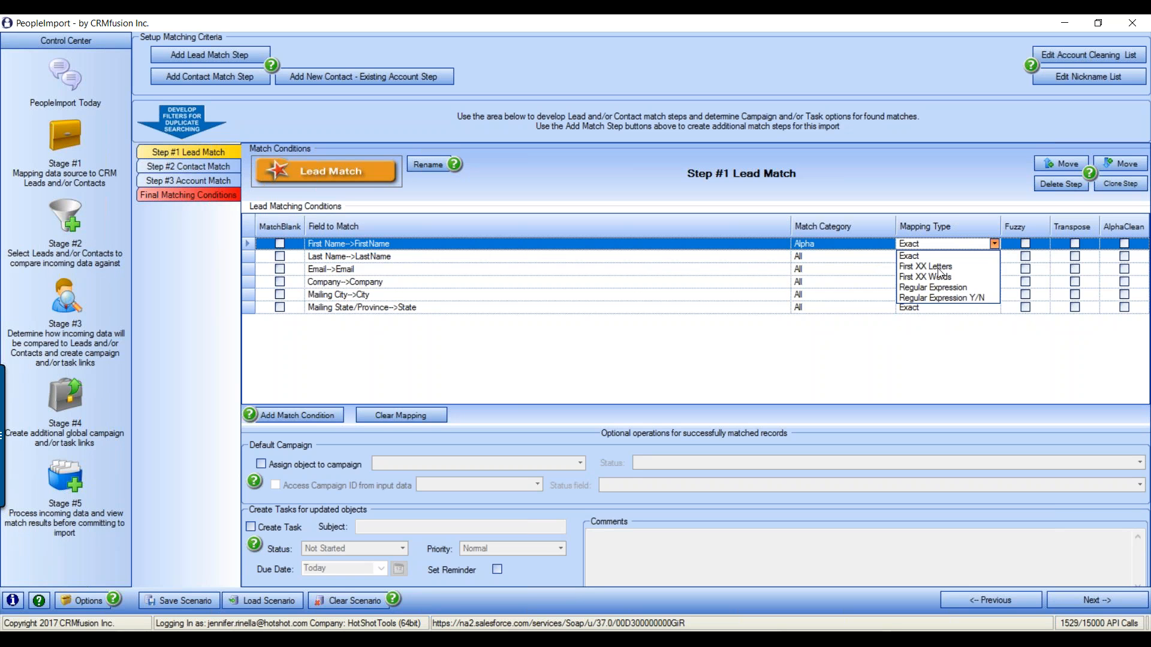
left_click(859, 344)
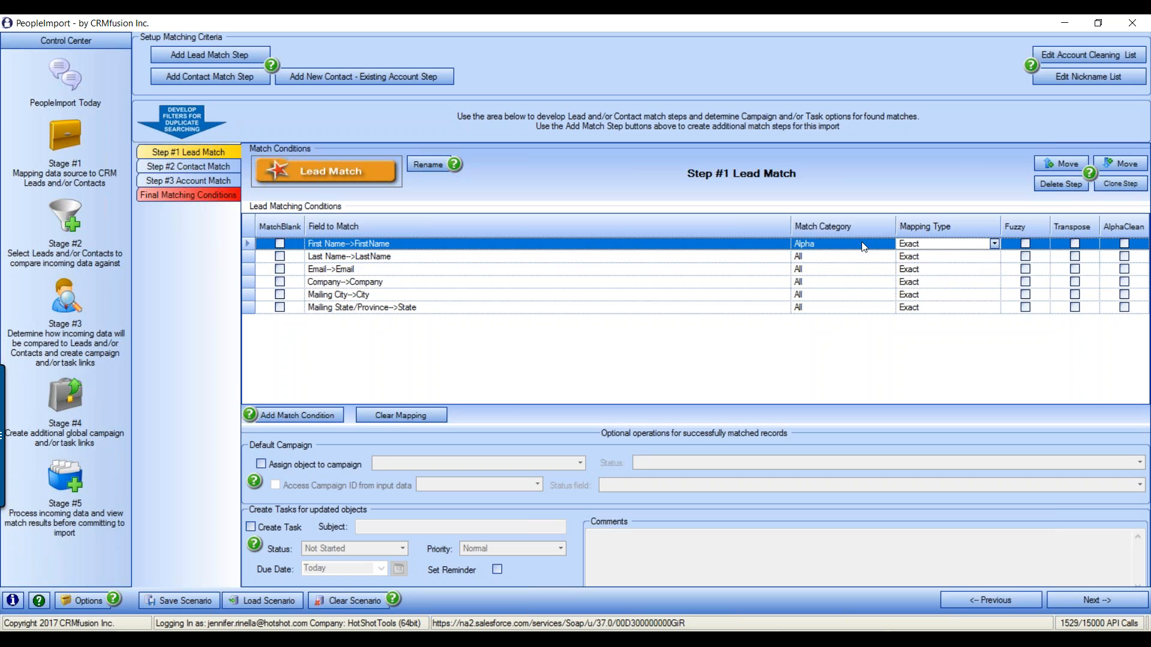
left_click(865, 247)
left_click(889, 244)
left_click(798, 256)
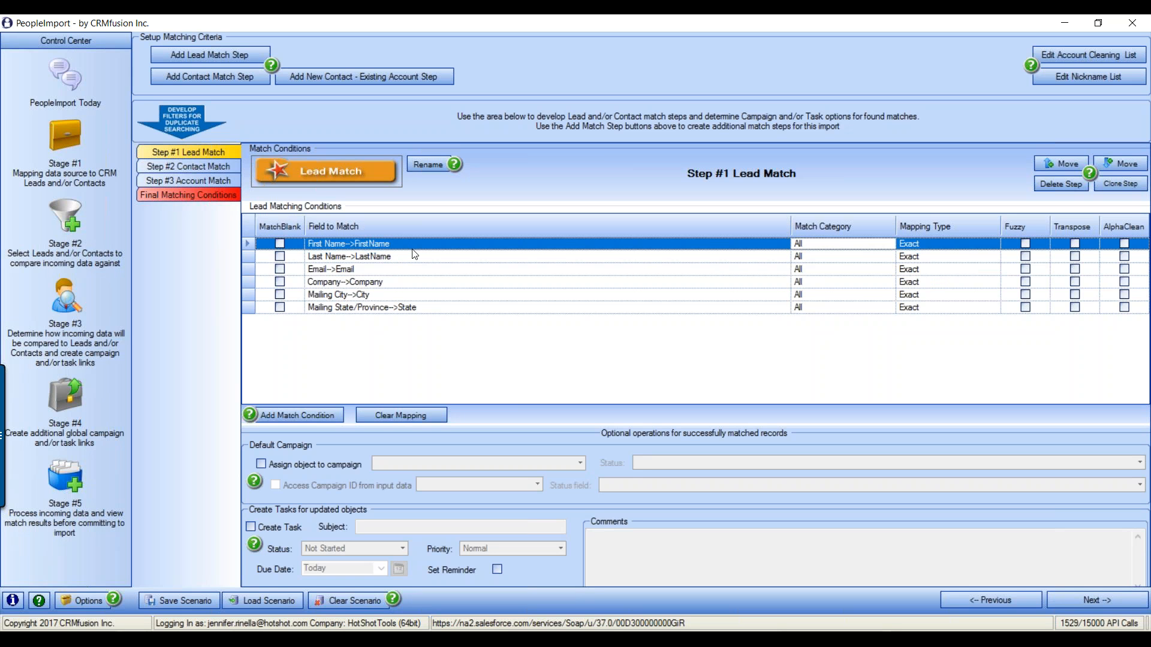
Change First Name's mapping type from Exact to FirstName
left_click(986, 244)
left_click(995, 244)
left_click(1004, 329)
left_click(1005, 329)
left_click(911, 330)
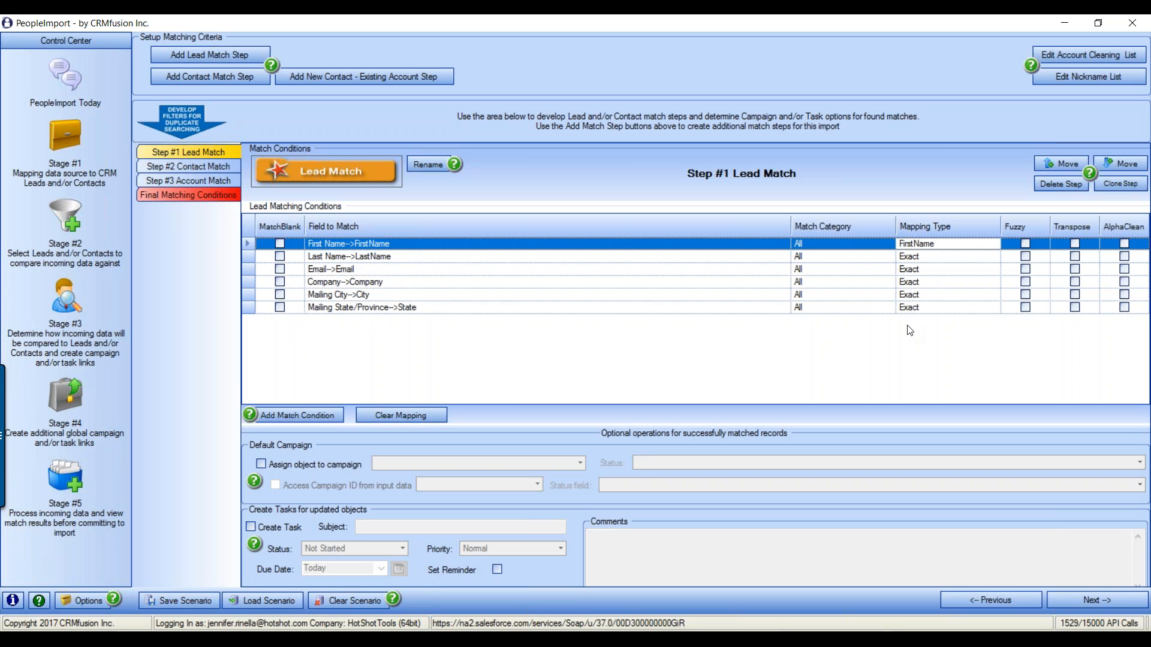
Open the nickname list, then reposition, widen and scroll the Name Substitution window
left_click(1096, 75)
left_click_drag(67, 51, 484, 90)
left_click_drag(613, 424, 815, 409)
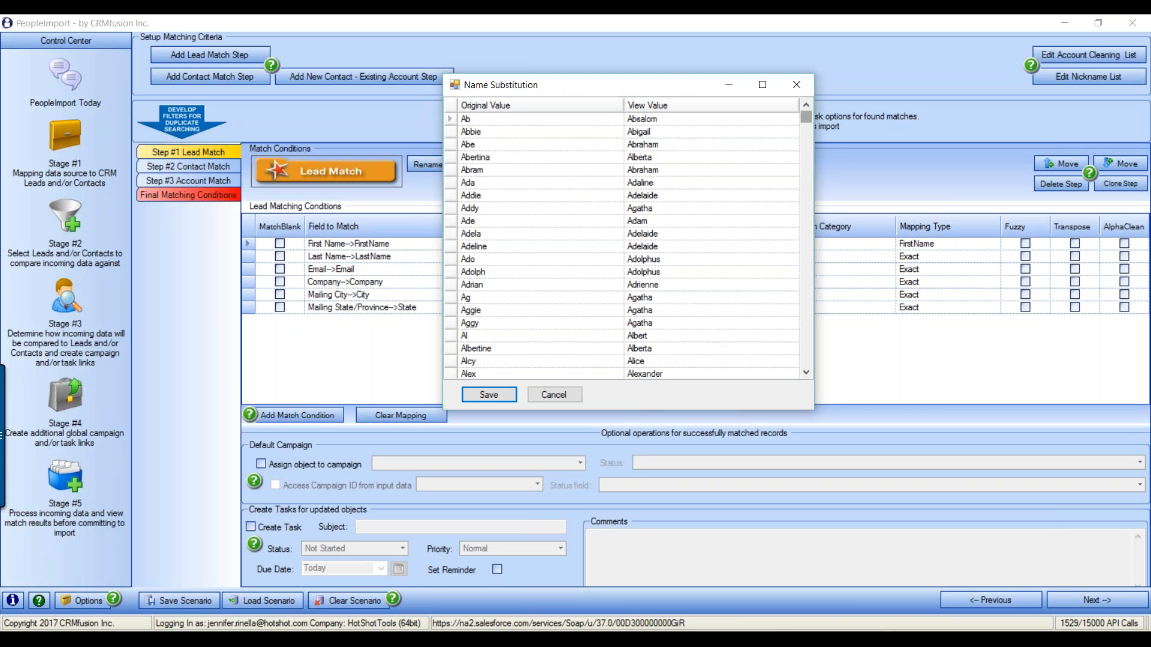
left_click_drag(806, 117, 793, 365)
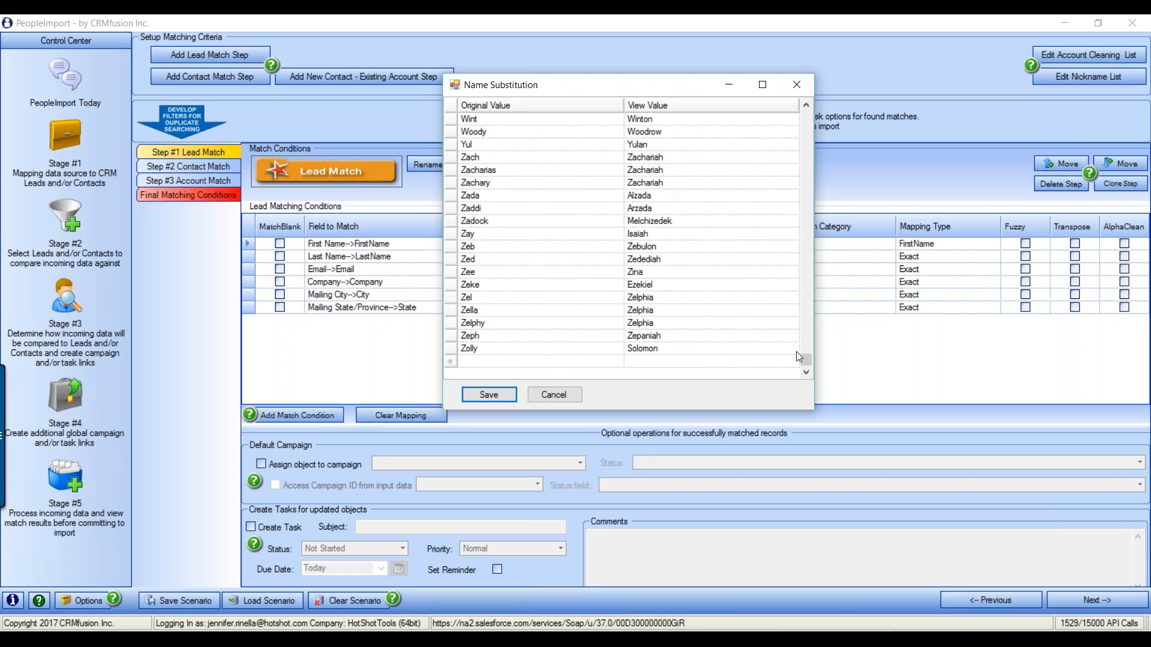
left_click_drag(809, 363, 807, 309)
scroll(637, 344, "down", 15)
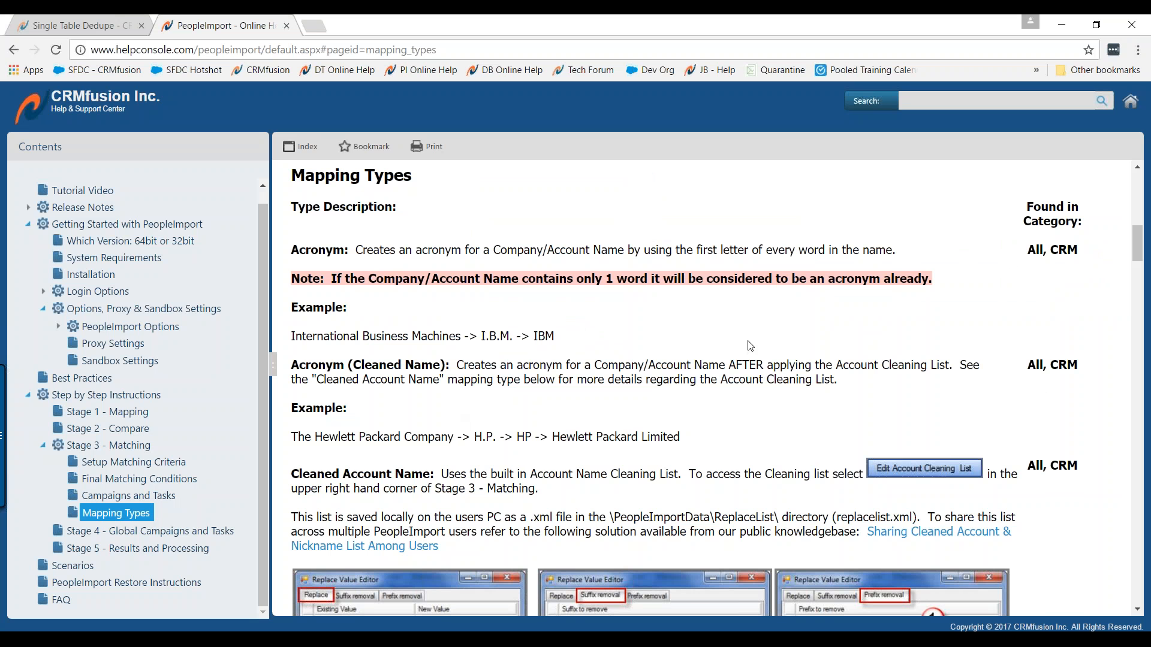
scroll(749, 345, "down", 4)
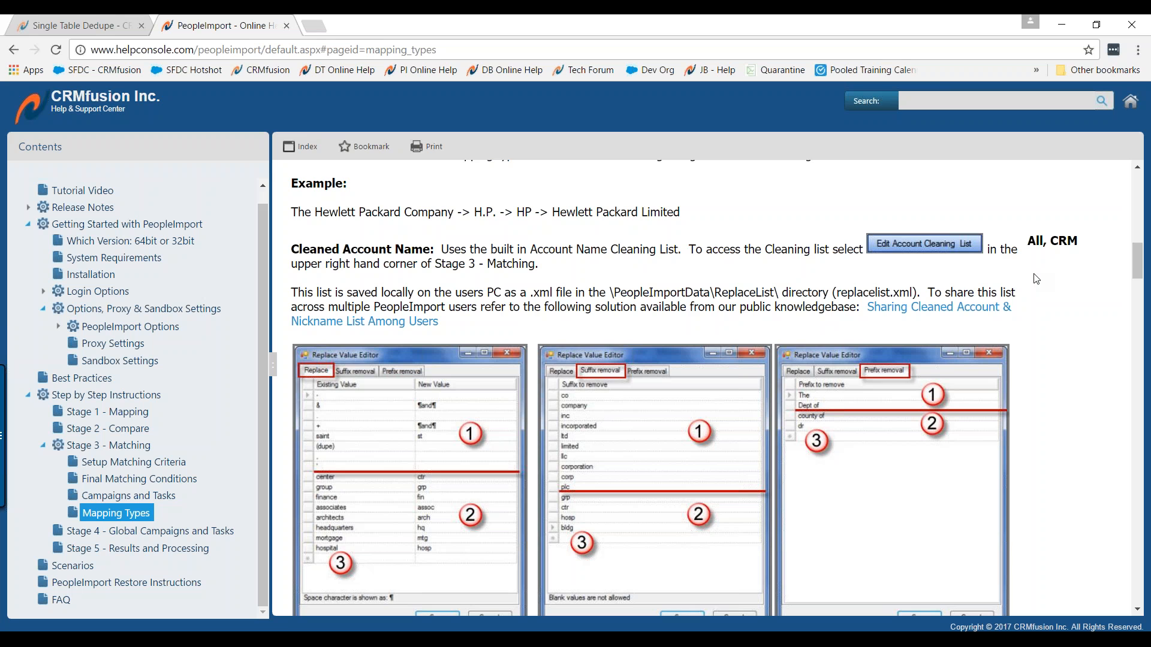
scroll(639, 341, "down", 10)
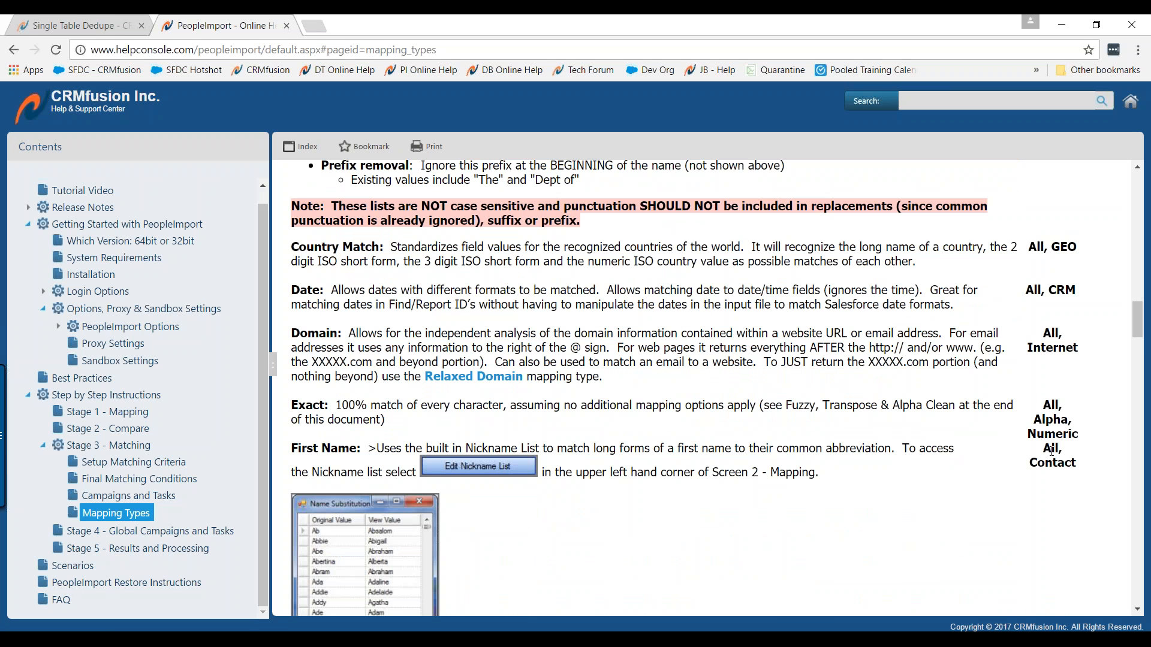
left_click(1071, 25)
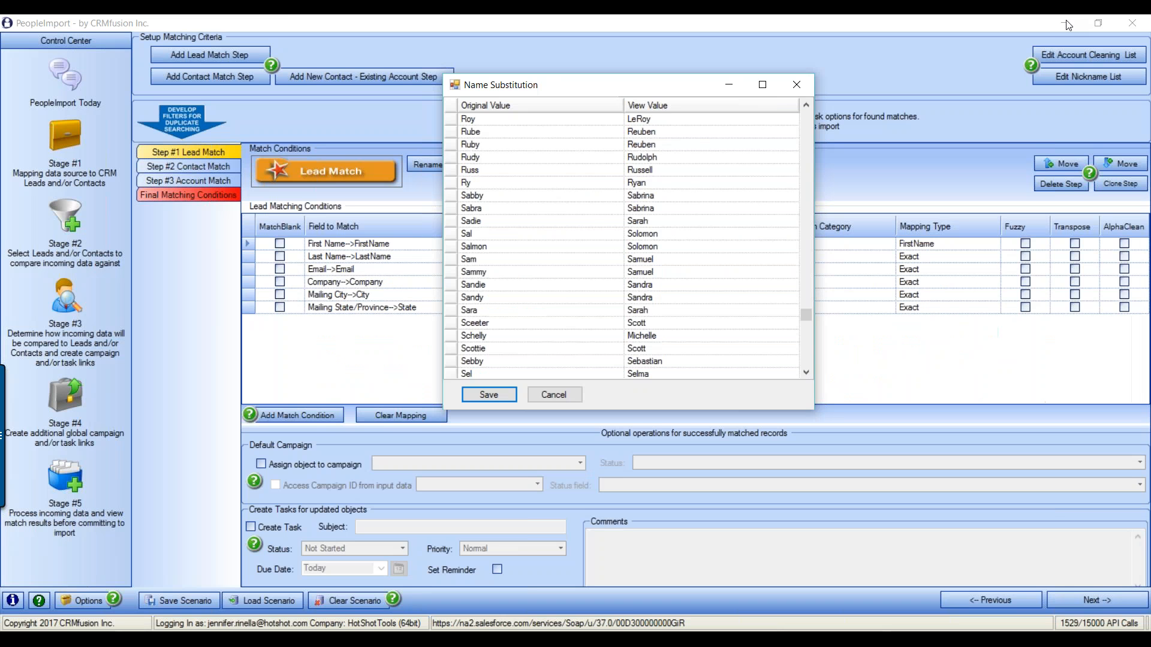
Move the Name Substitution window and inspect the Sadie, Rudy, Rube and Rox entries
left_click_drag(705, 94, 613, 115)
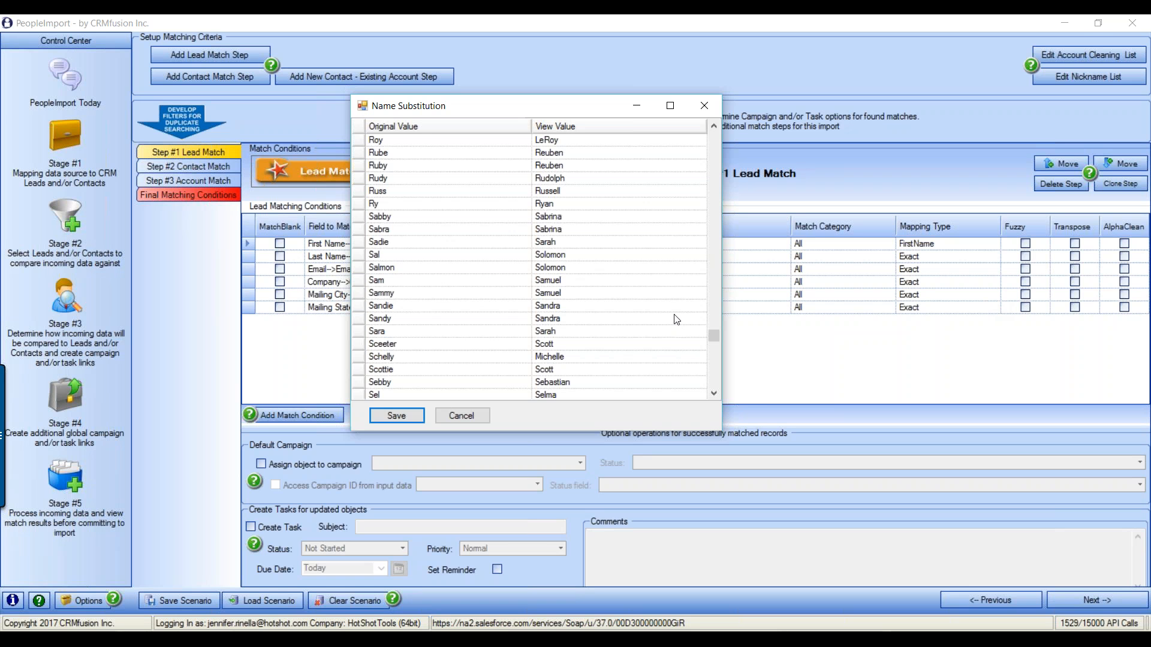
left_click(464, 241)
scroll(618, 330, "up", 2)
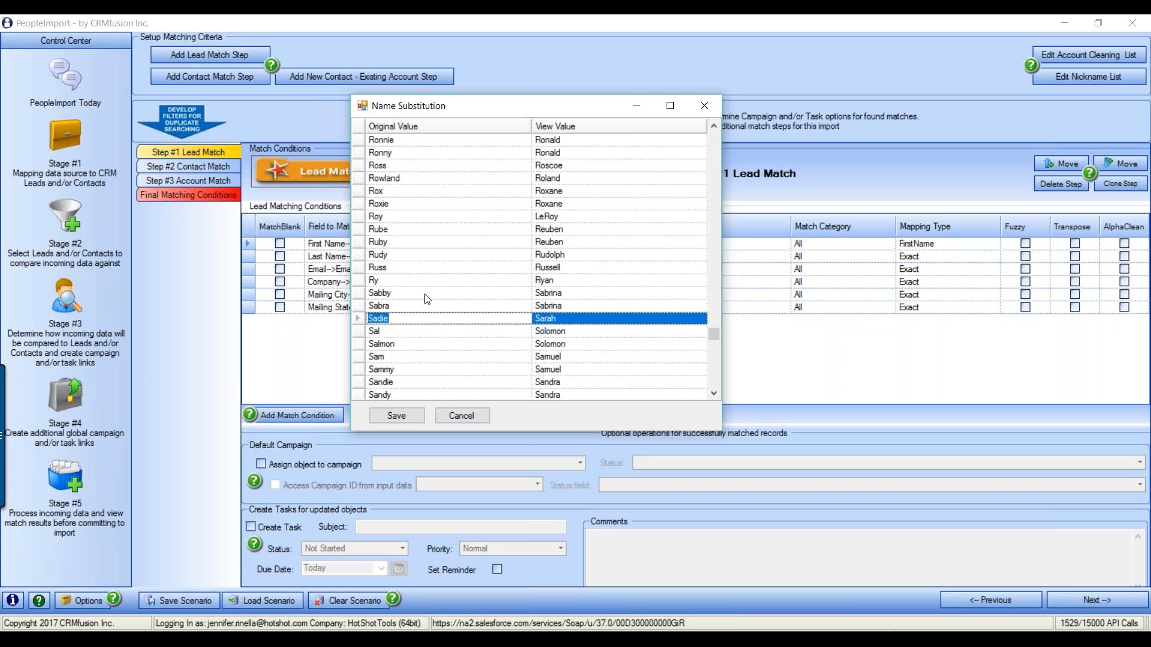
left_click(394, 254)
left_click(394, 230)
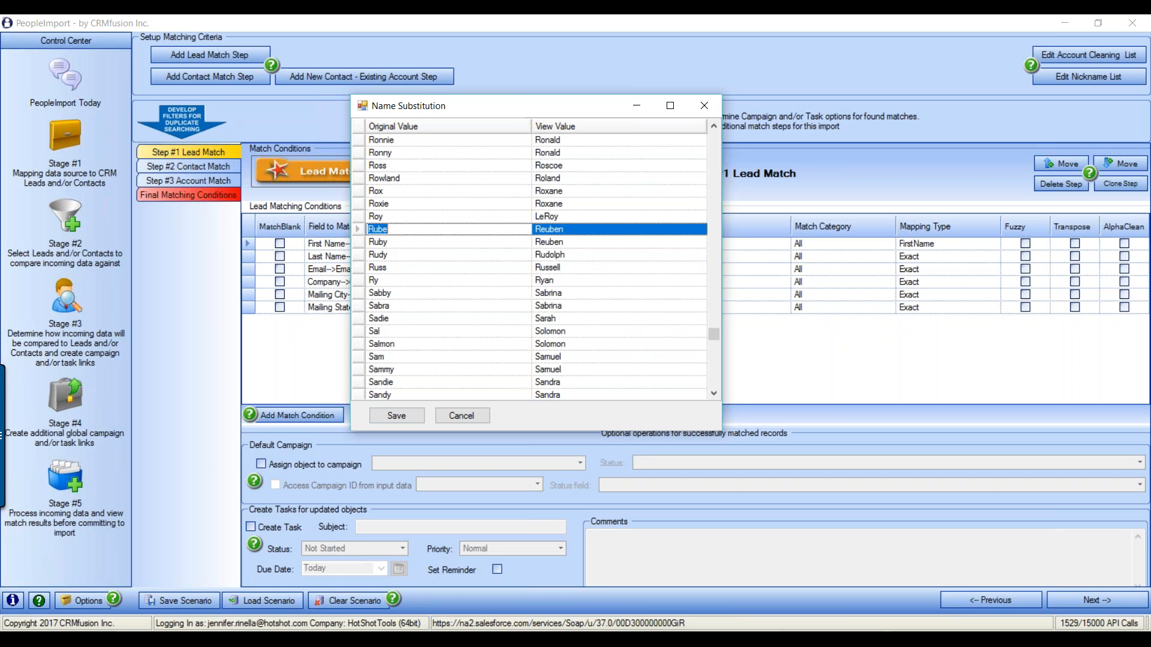
left_click(377, 191)
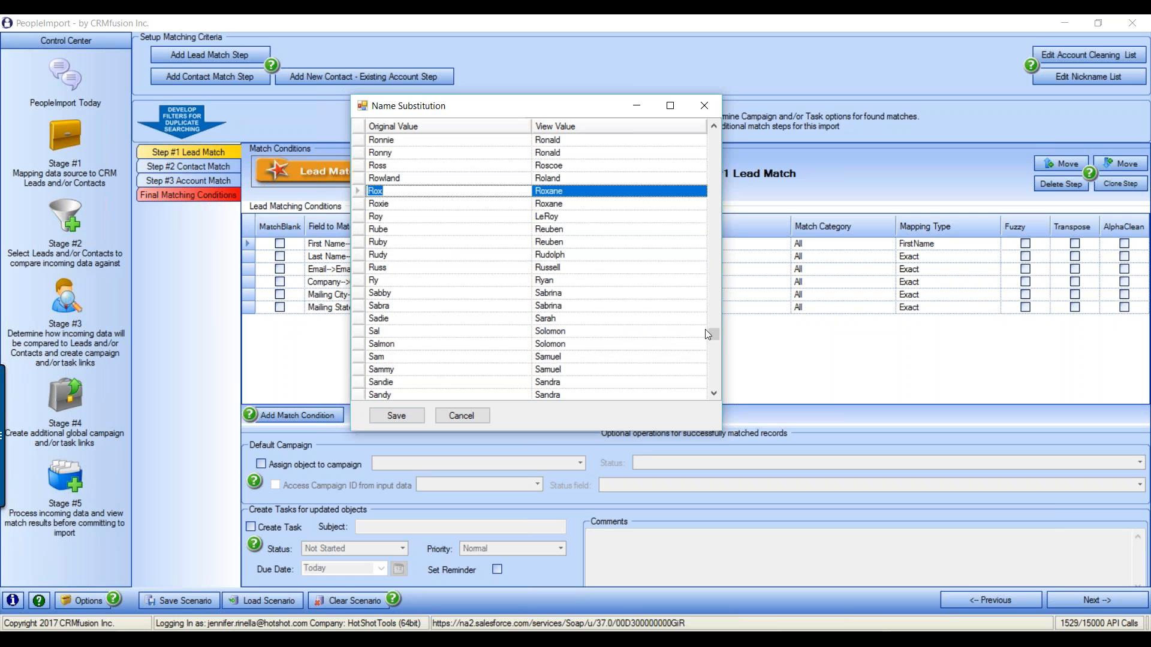
Browse the rest of the nickname list and cancel without saving
left_click_drag(715, 336, 736, 137)
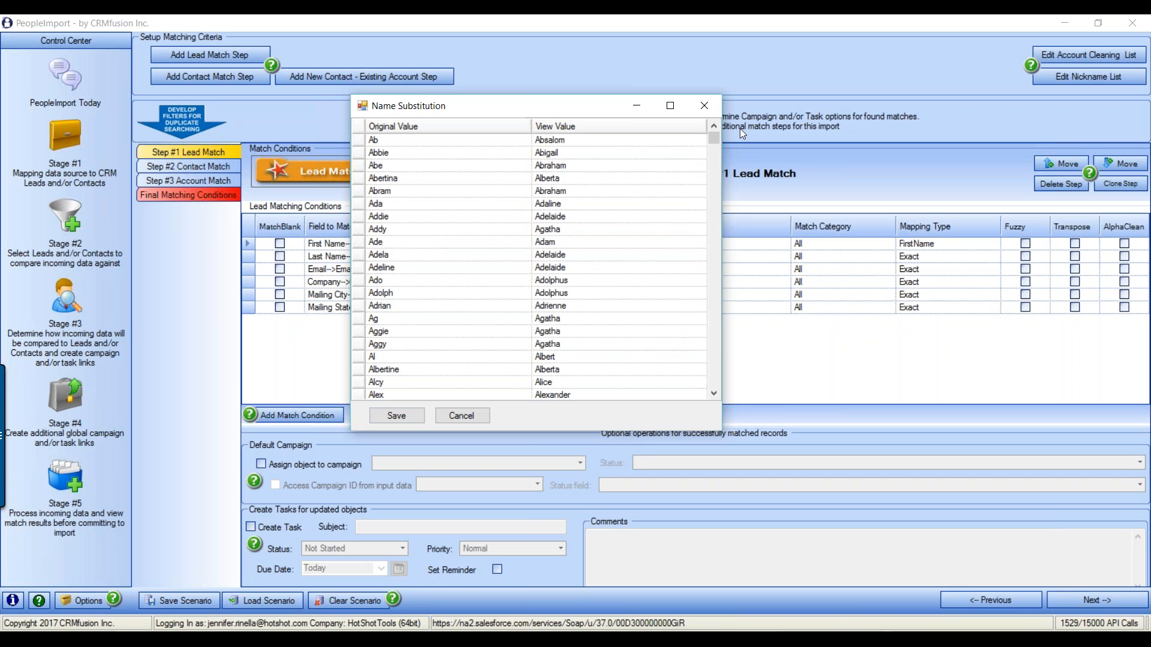
scroll(636, 321, "down", 7)
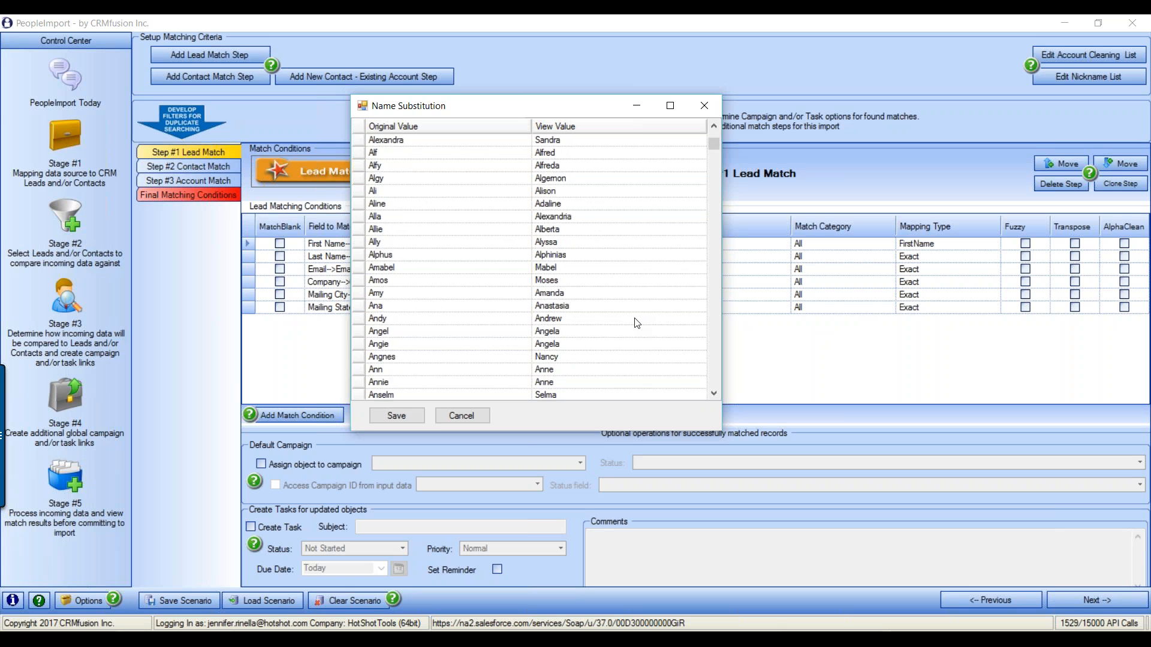
scroll(636, 323, "down", 3)
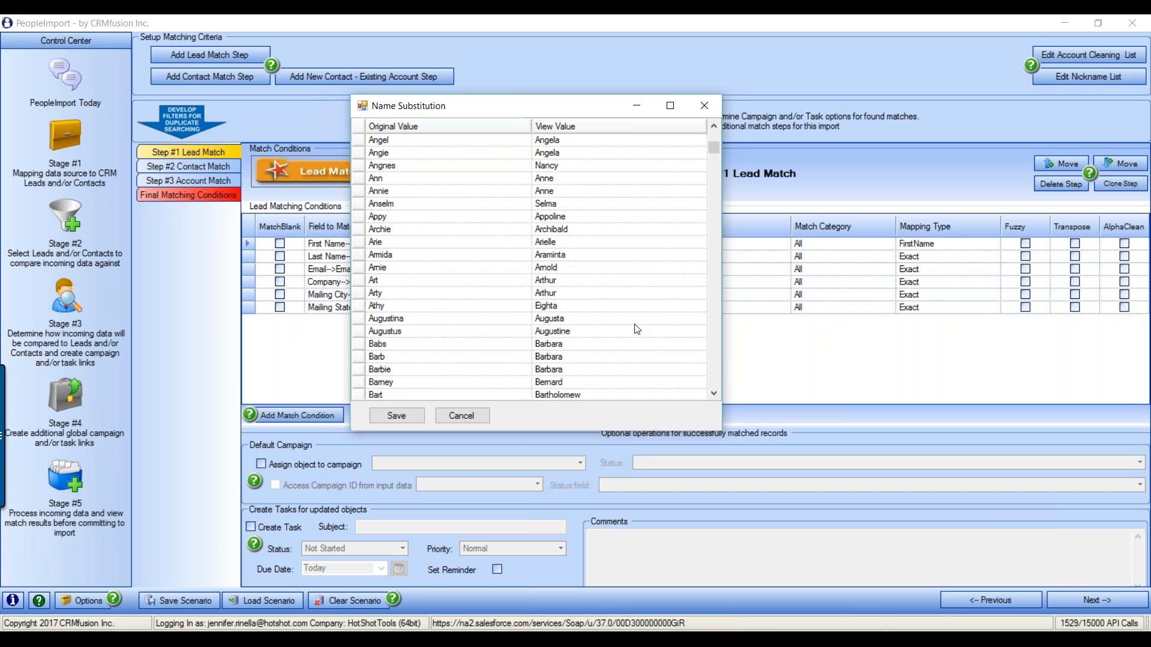
scroll(637, 329, "down", 10)
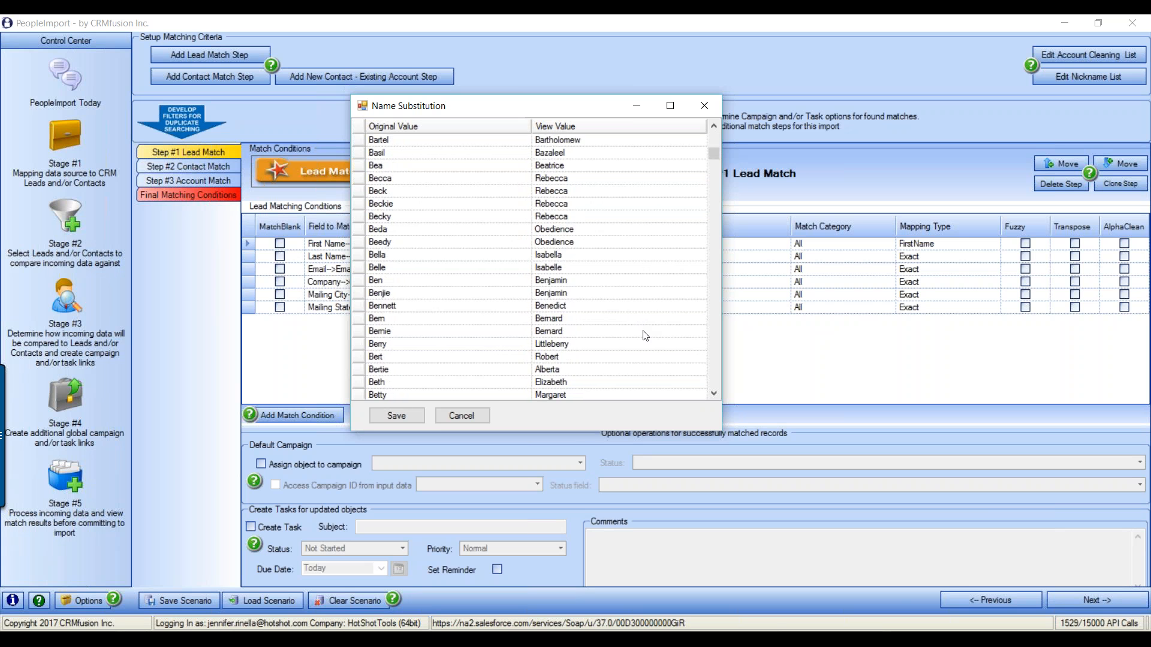
scroll(645, 337, "down", 6)
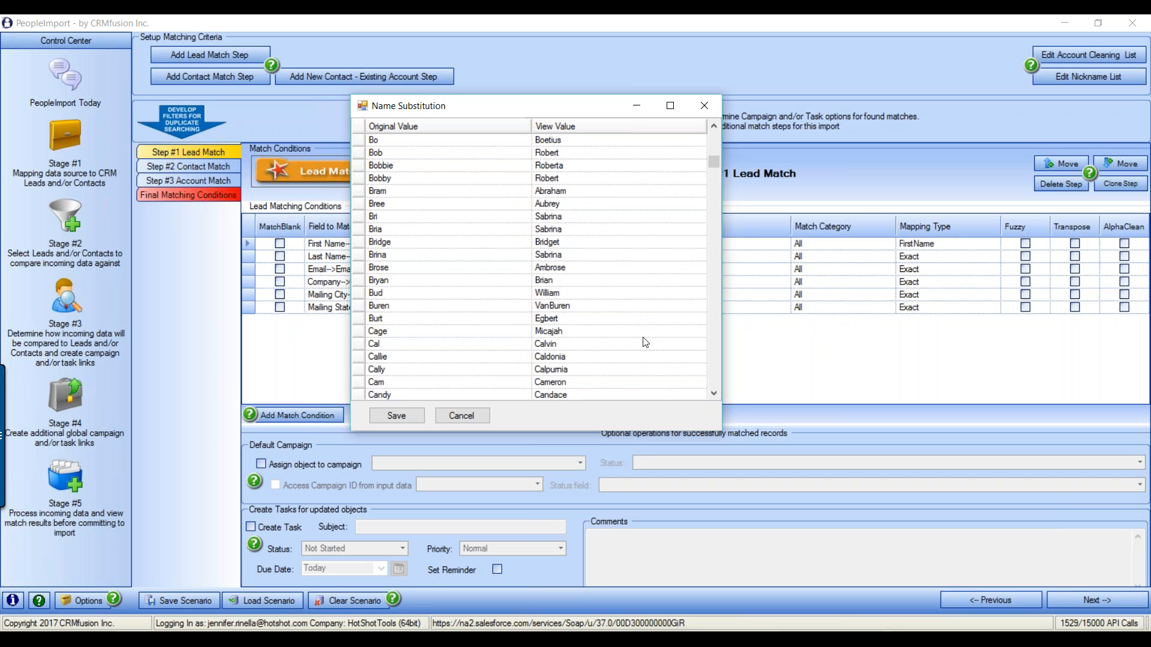
left_click_drag(714, 162, 593, 420)
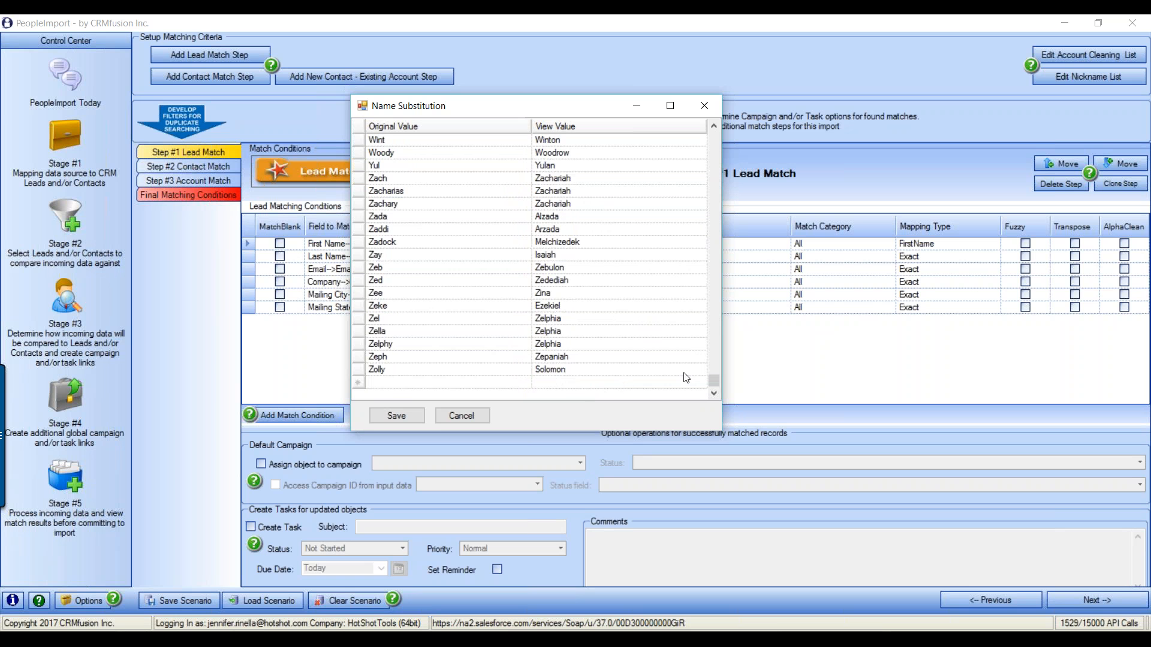
left_click_drag(714, 382, 711, 241)
scroll(452, 297, "up", 2)
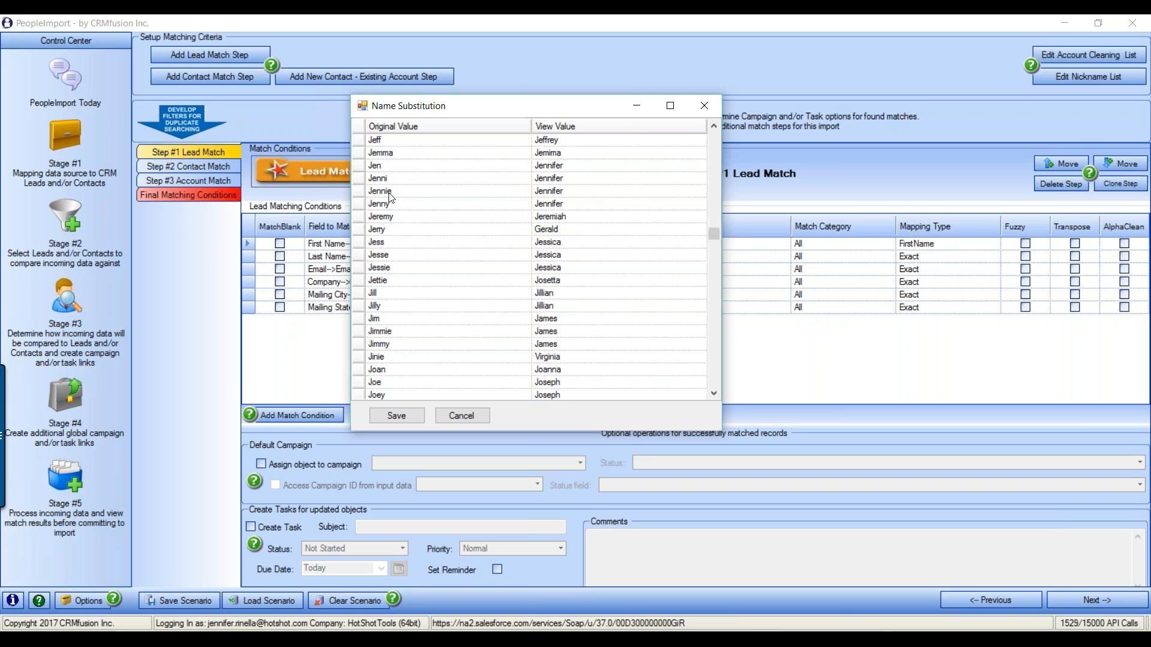
scroll(459, 227, "up", 3)
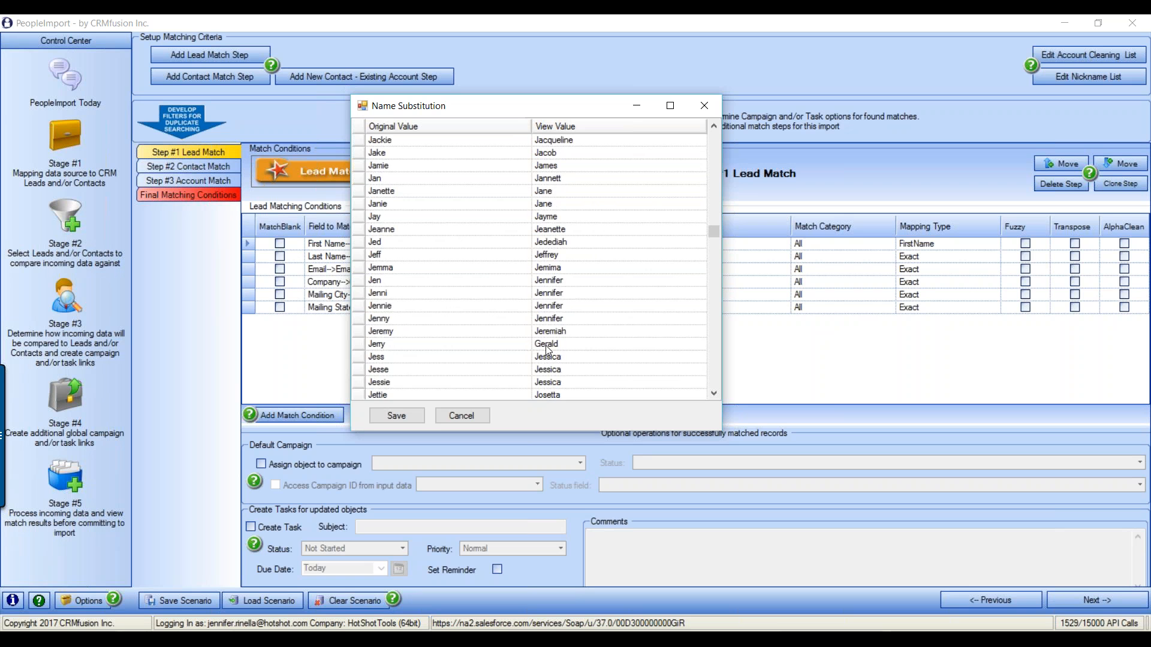
scroll(548, 351, "up", 2)
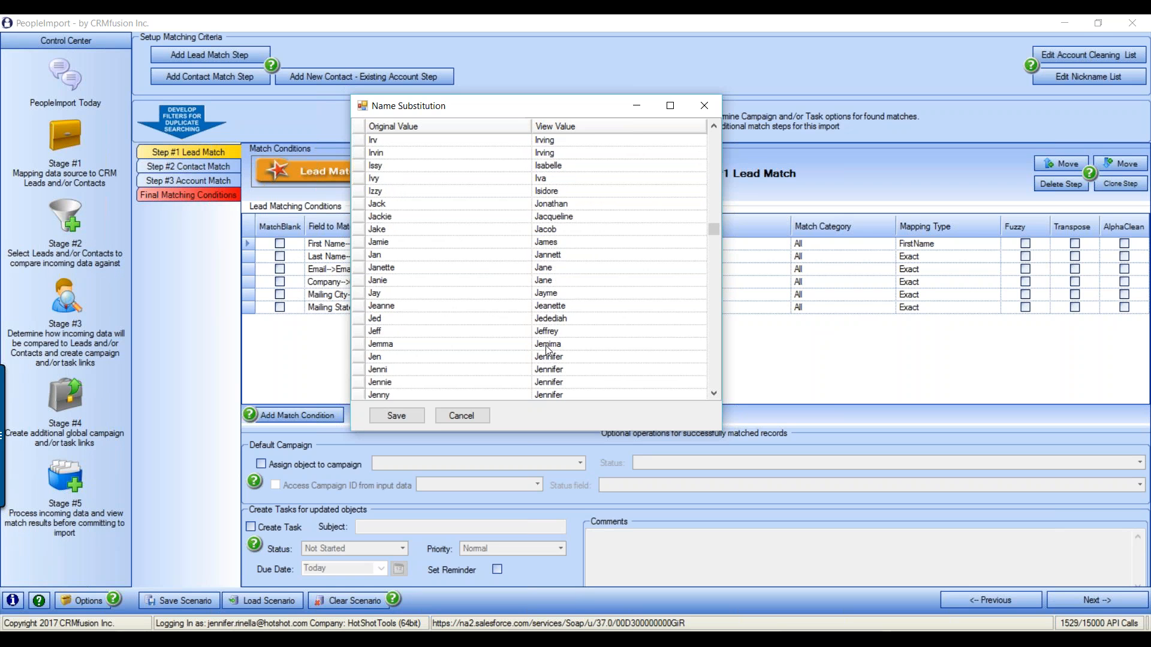
left_click(472, 419)
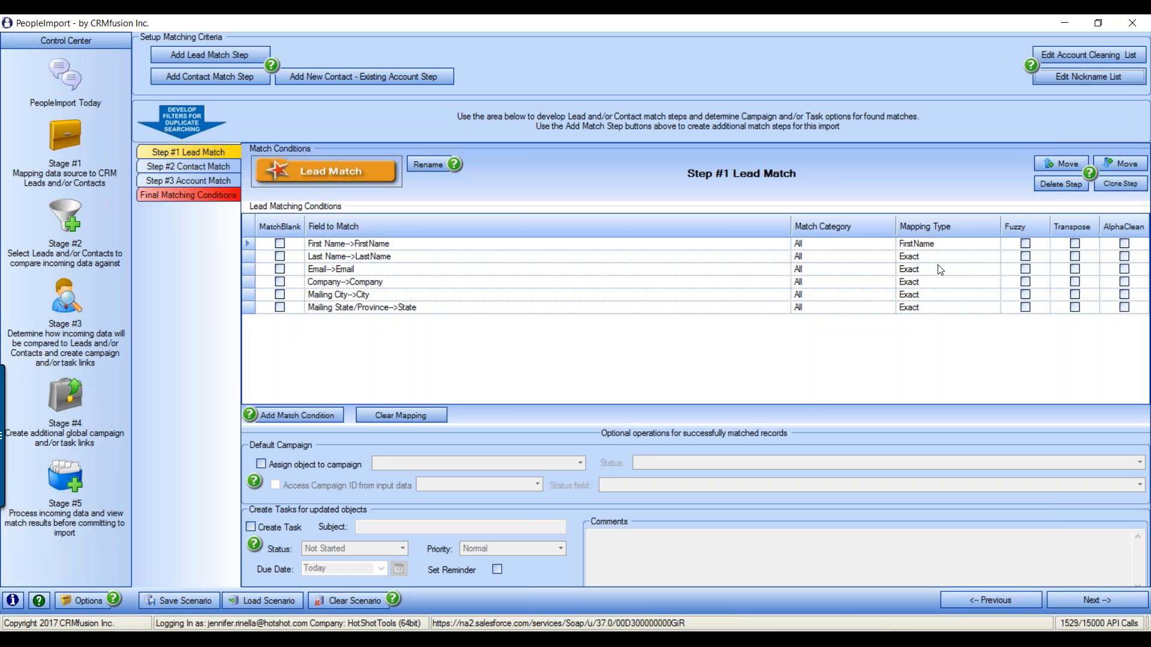
left_click(992, 271)
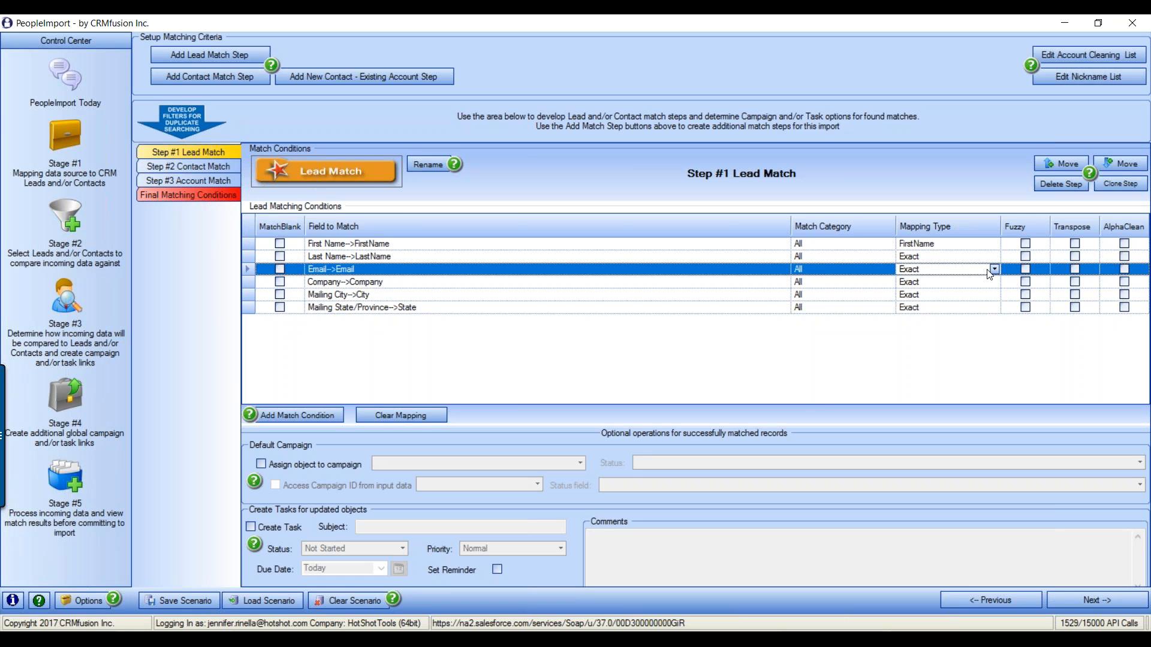
left_click(995, 270)
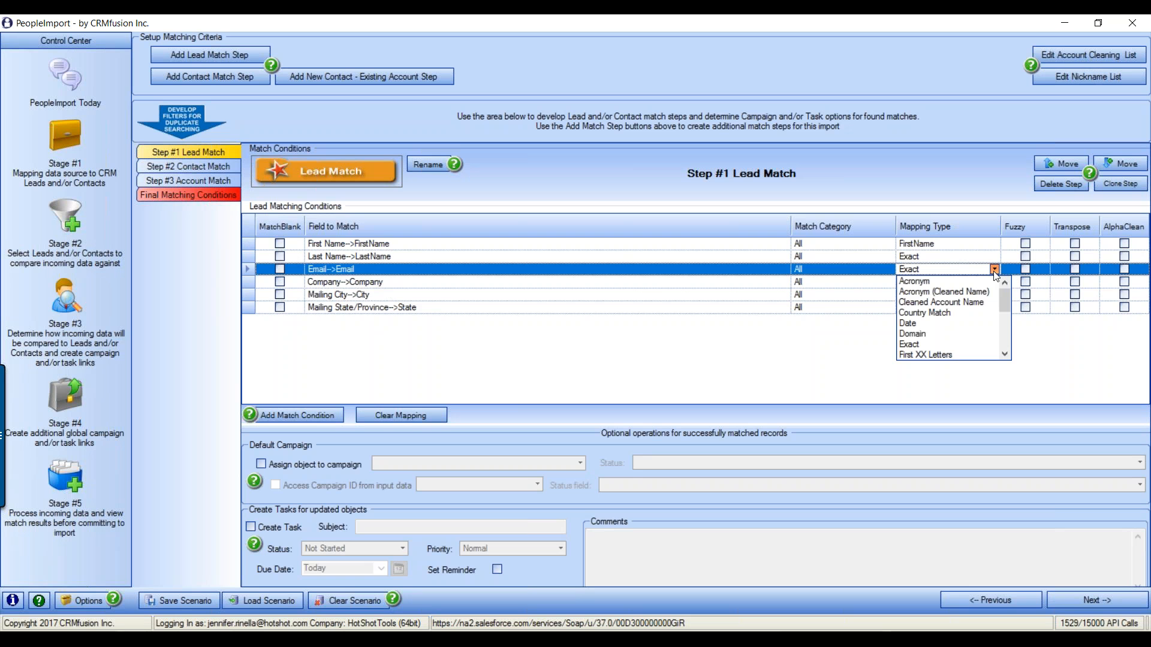
scroll(1006, 309, "down", 1)
scroll(1006, 308, "down", 4)
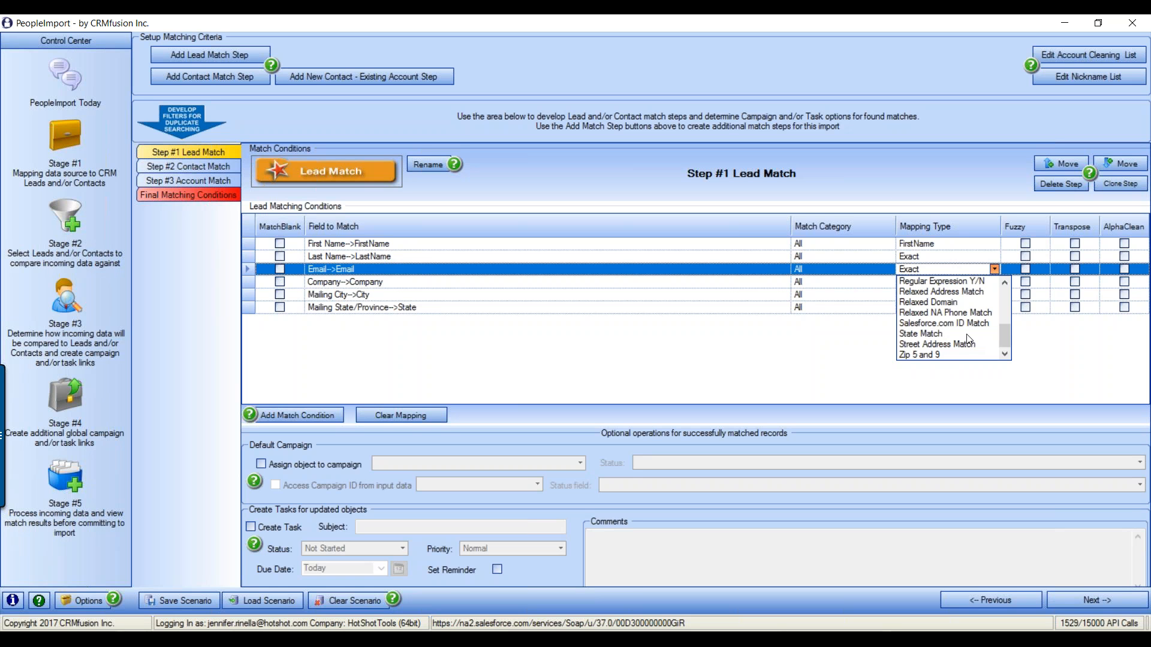
left_click(995, 269)
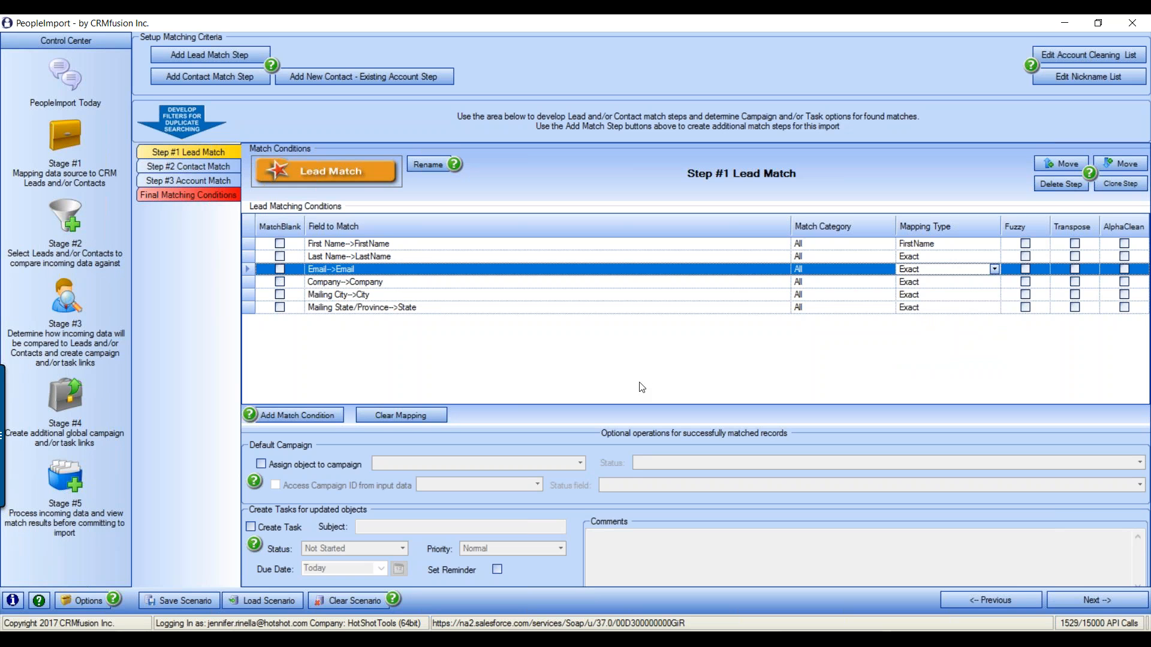
Change the Company→Company condition's mapping type to Cleaned Account Name and open the account cleaning list editor
left_click(383, 286)
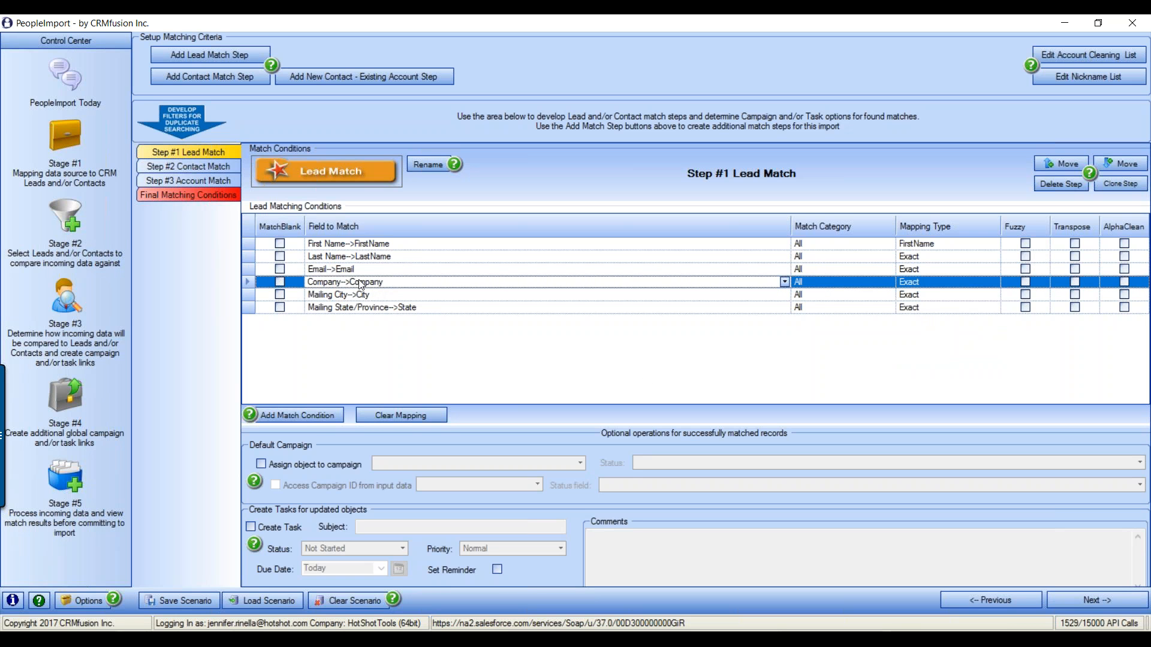
left_click(954, 286)
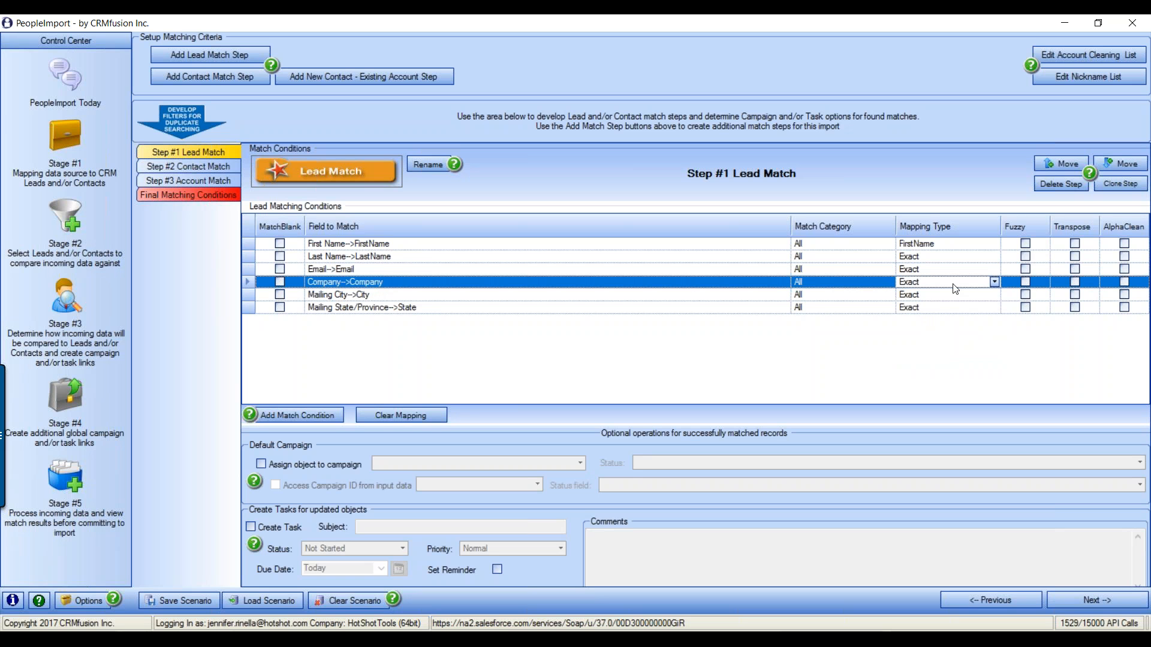
left_click(995, 283)
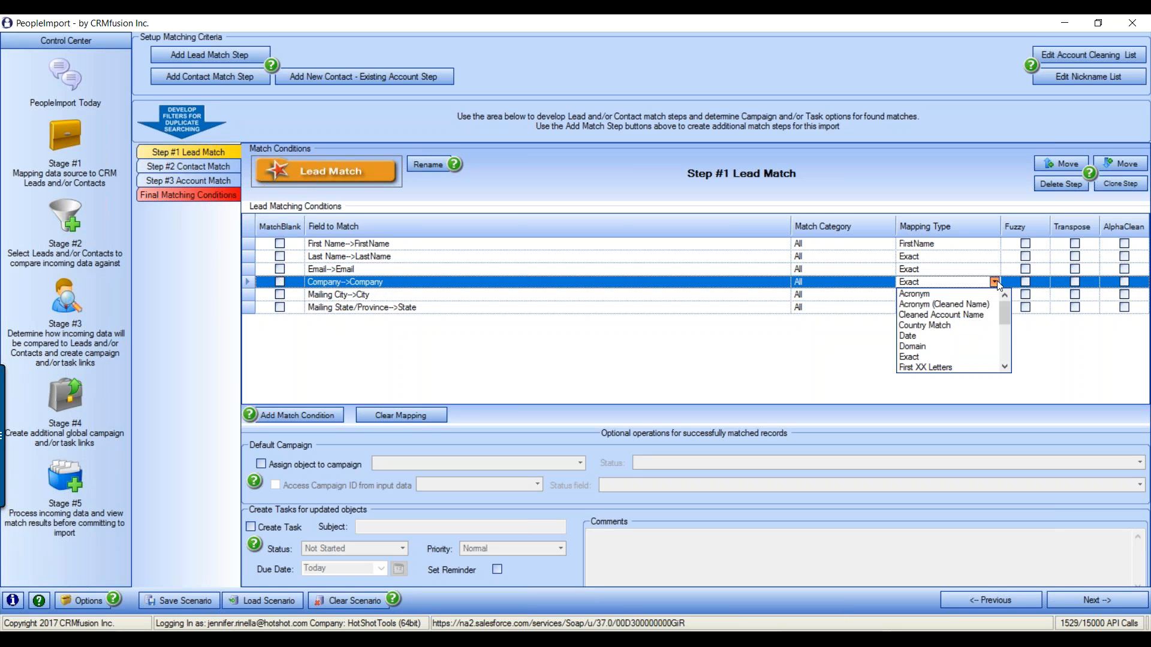
left_click(944, 316)
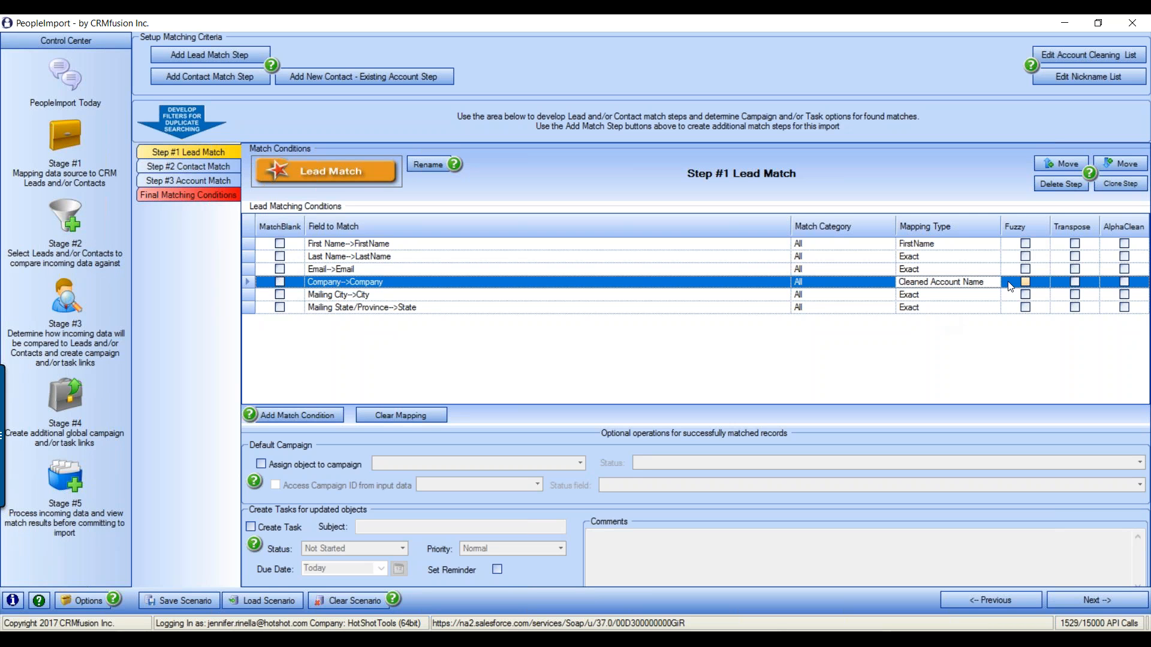
left_click(1080, 51)
left_click_drag(128, 67, 594, 135)
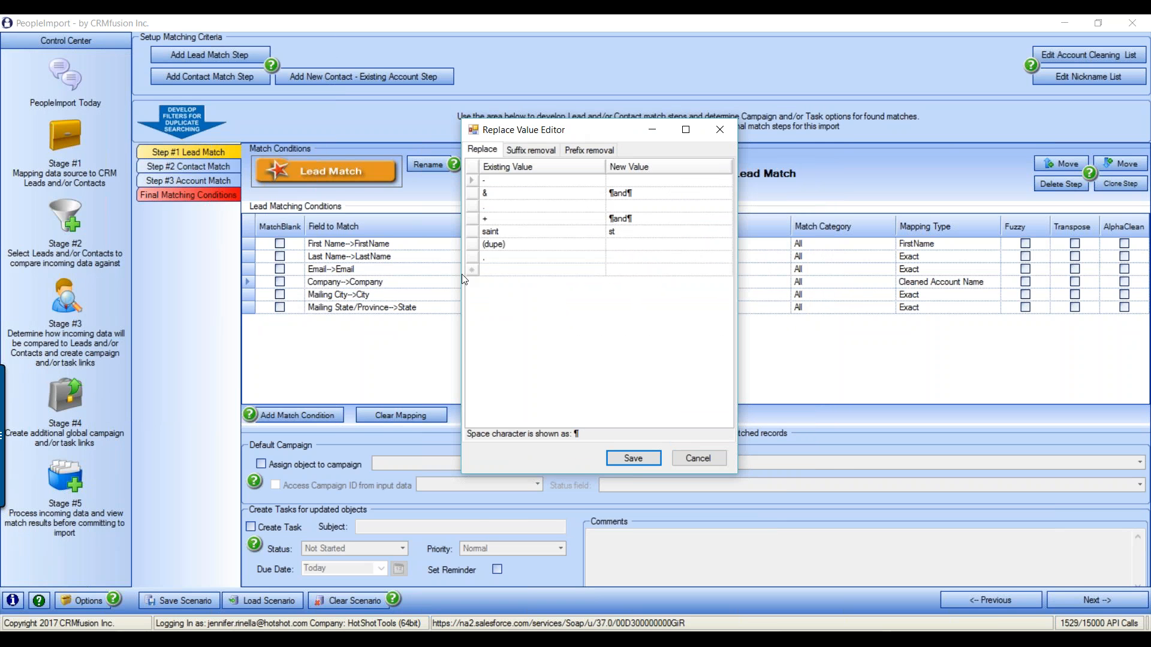
left_click(531, 149)
left_click(589, 150)
left_click(482, 150)
left_click(531, 150)
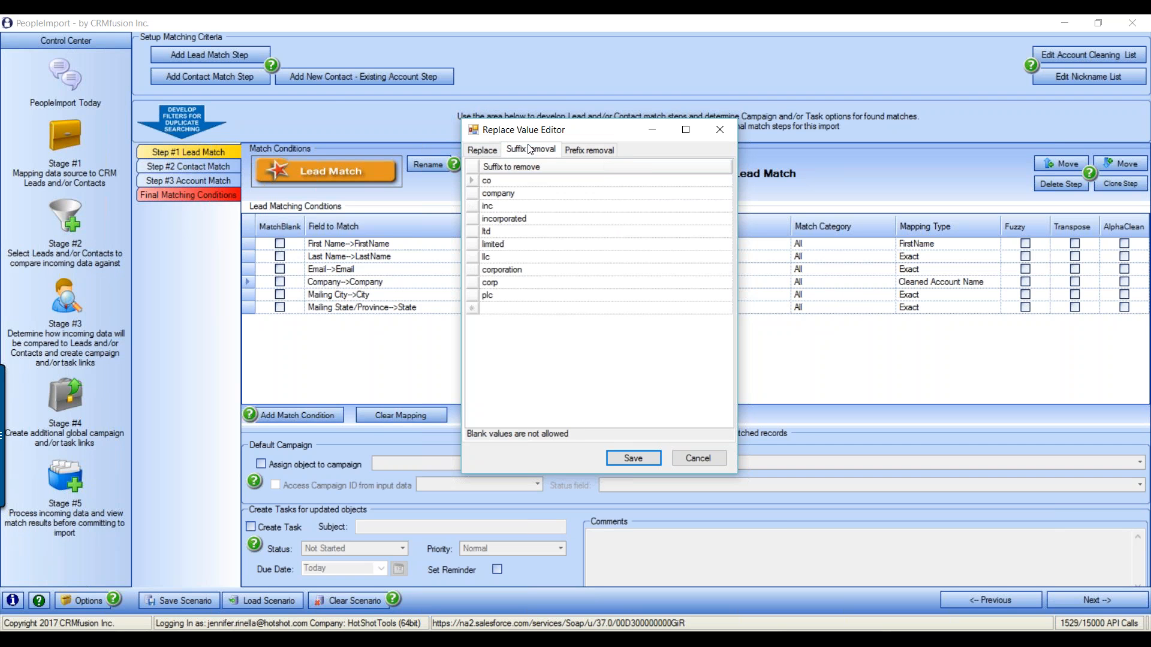
left_click(589, 149)
left_click(483, 150)
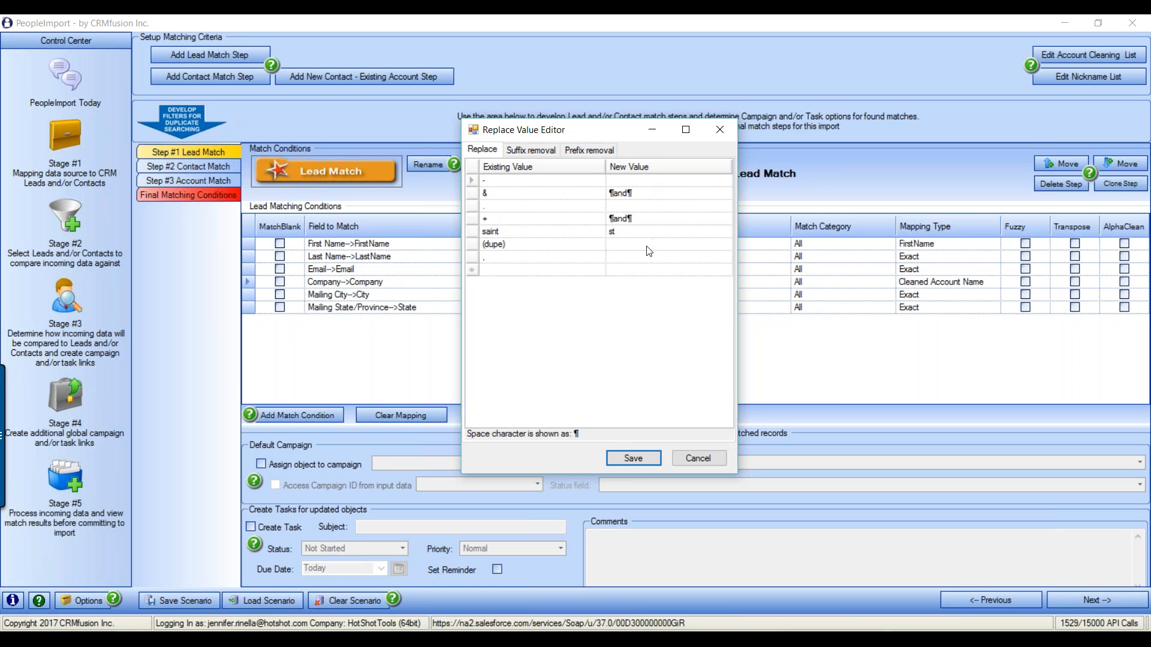
Review the Replace list (e.g. saint→st) and the Suffix and Prefix removal tabs, then cancel without saving
left_click(623, 270)
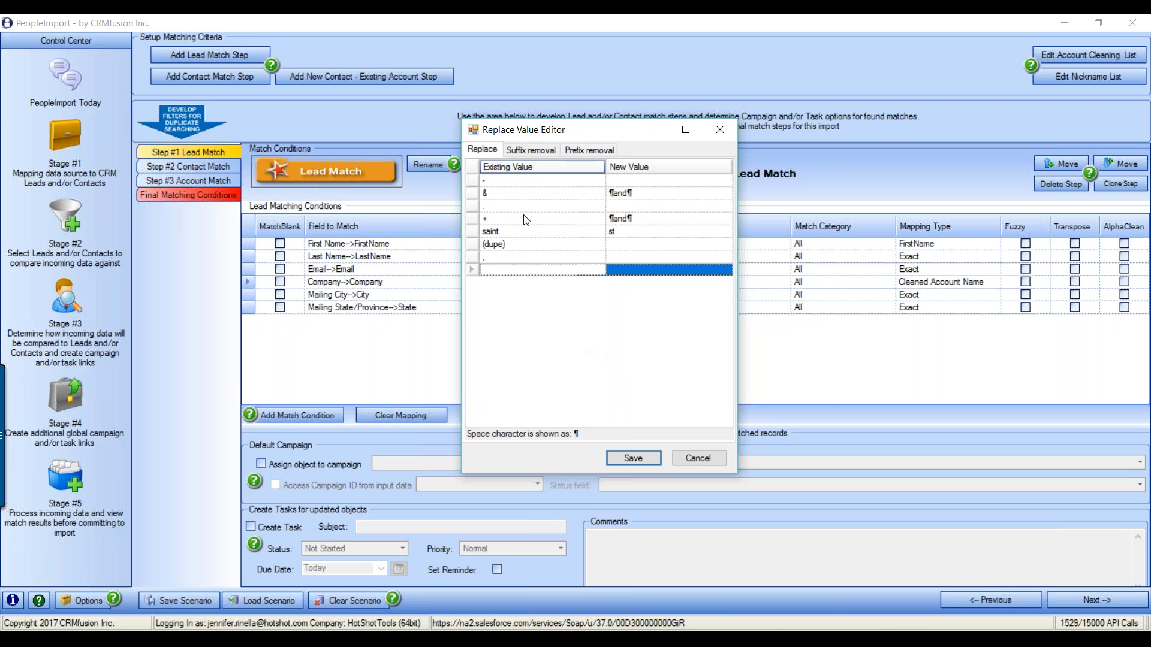
left_click(497, 233)
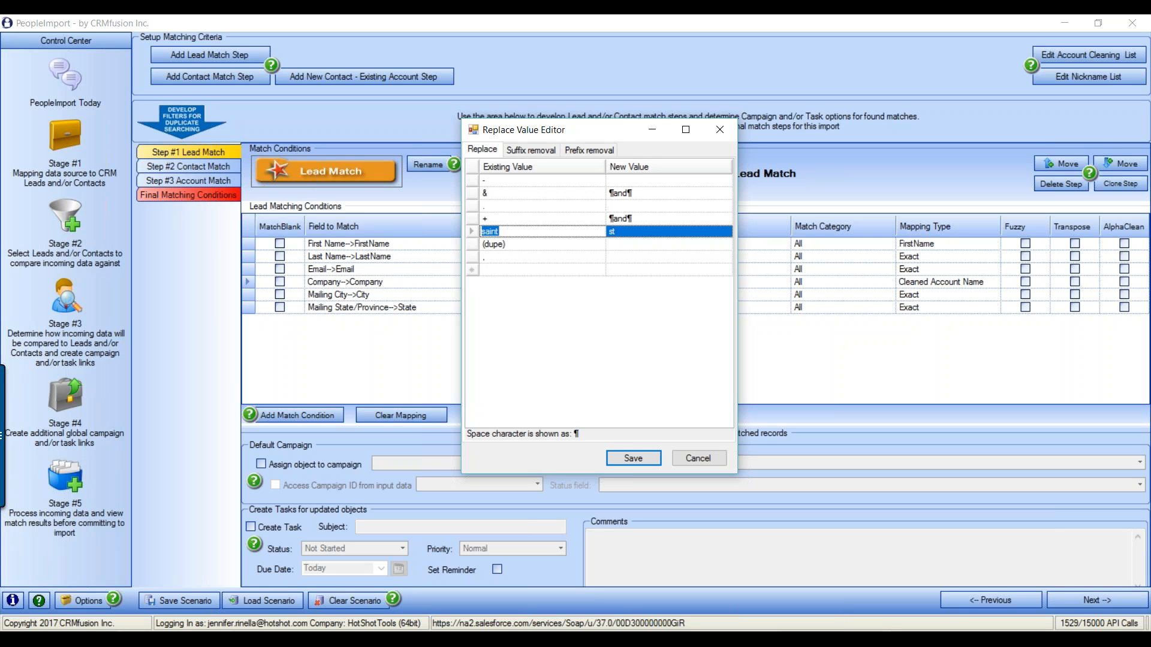
left_click(508, 269)
left_click(620, 272)
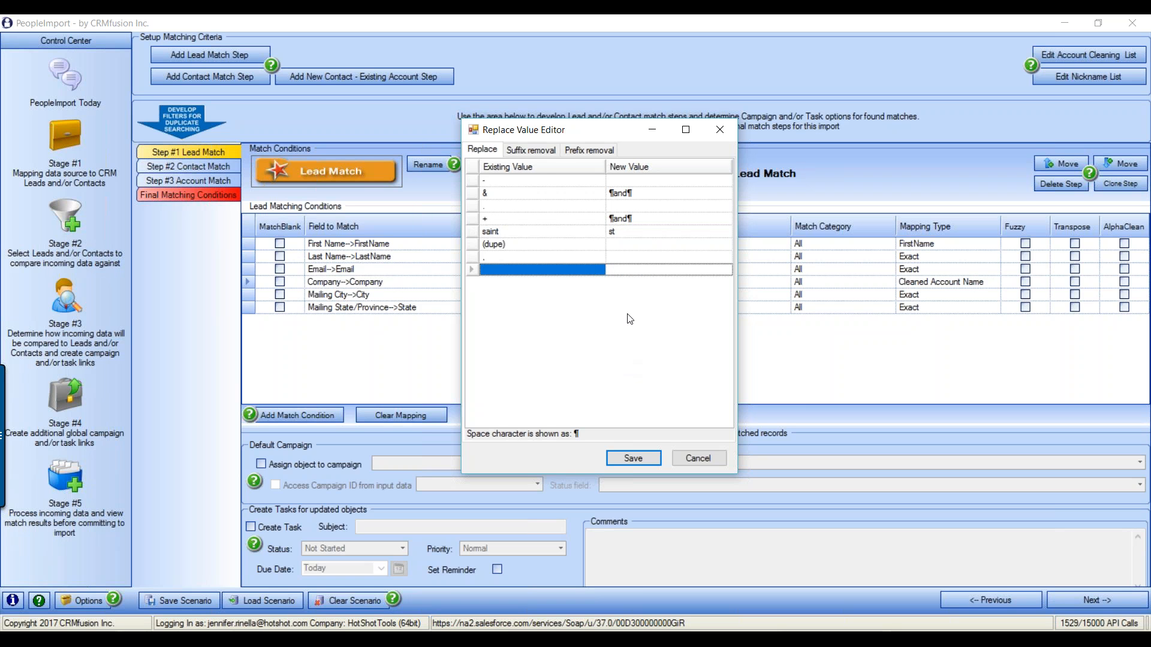
left_click(531, 150)
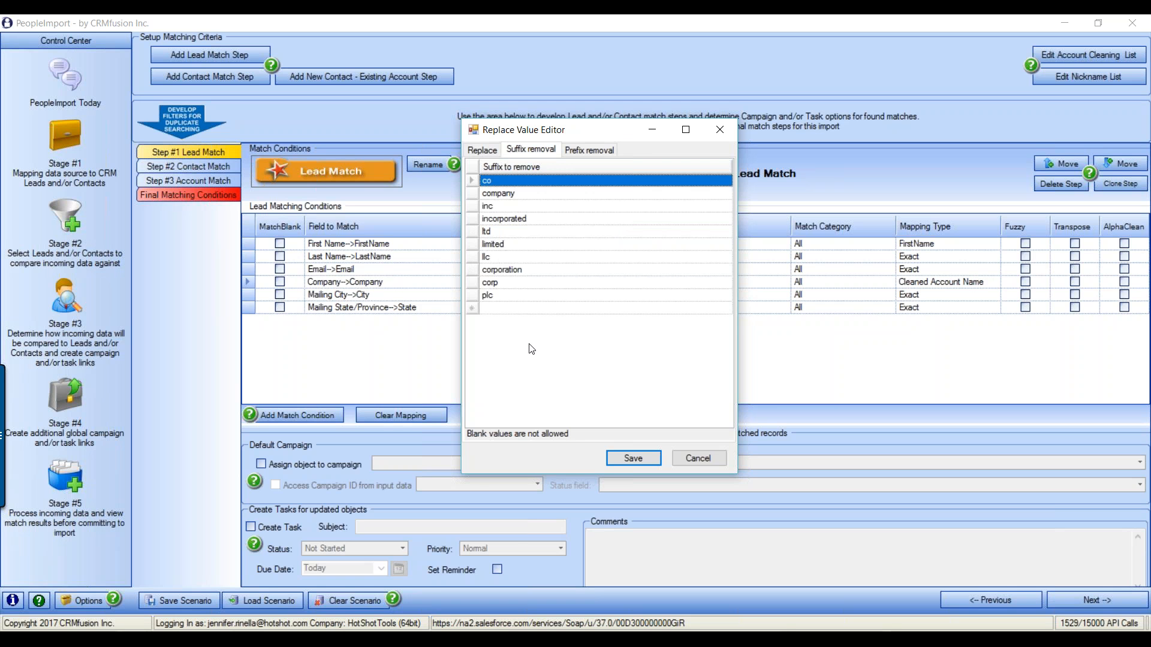
left_click(588, 149)
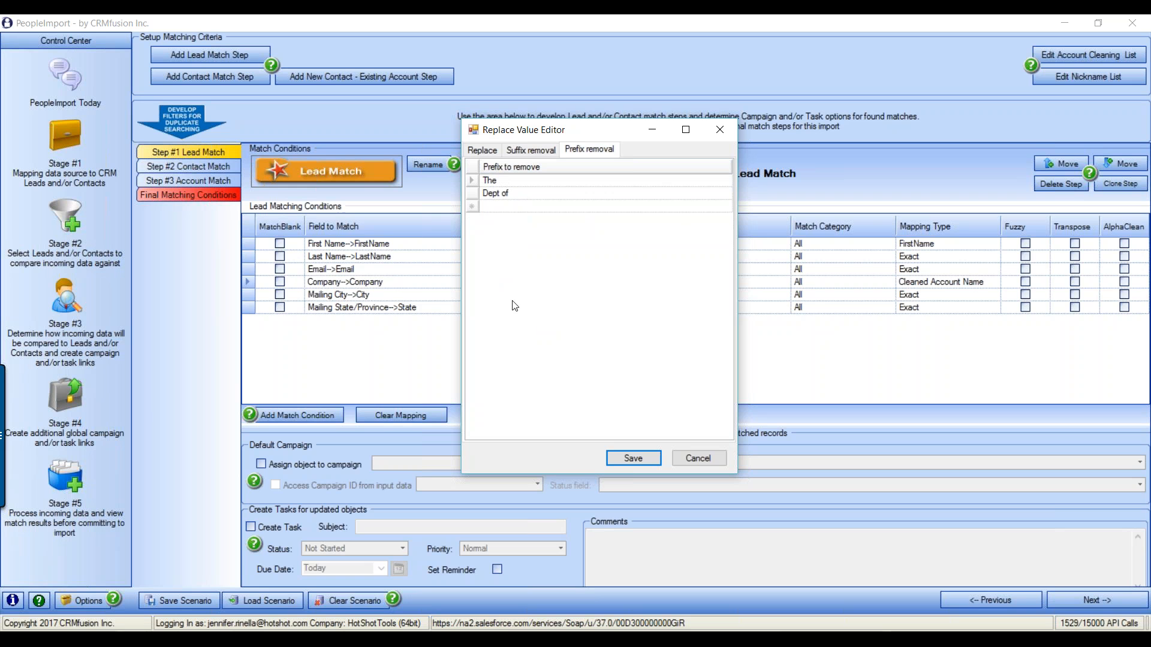
left_click(710, 462)
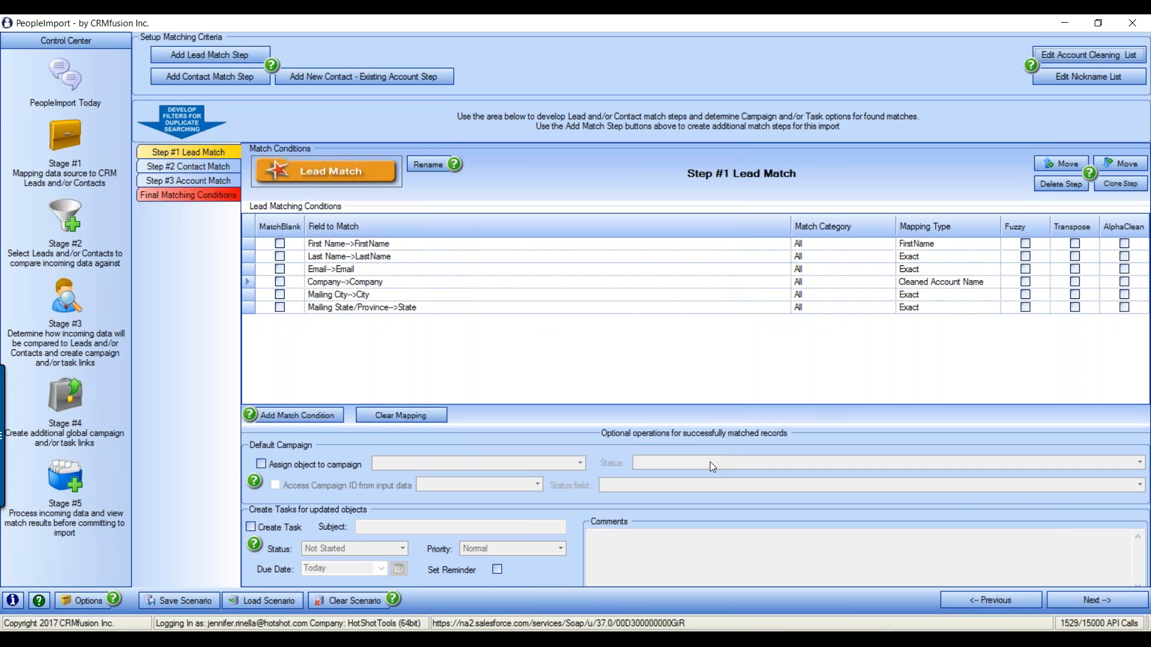
Switch the Mailing State/Province→State condition from Exact to State Match mapping, then bring up File Explorer
left_click(362, 295)
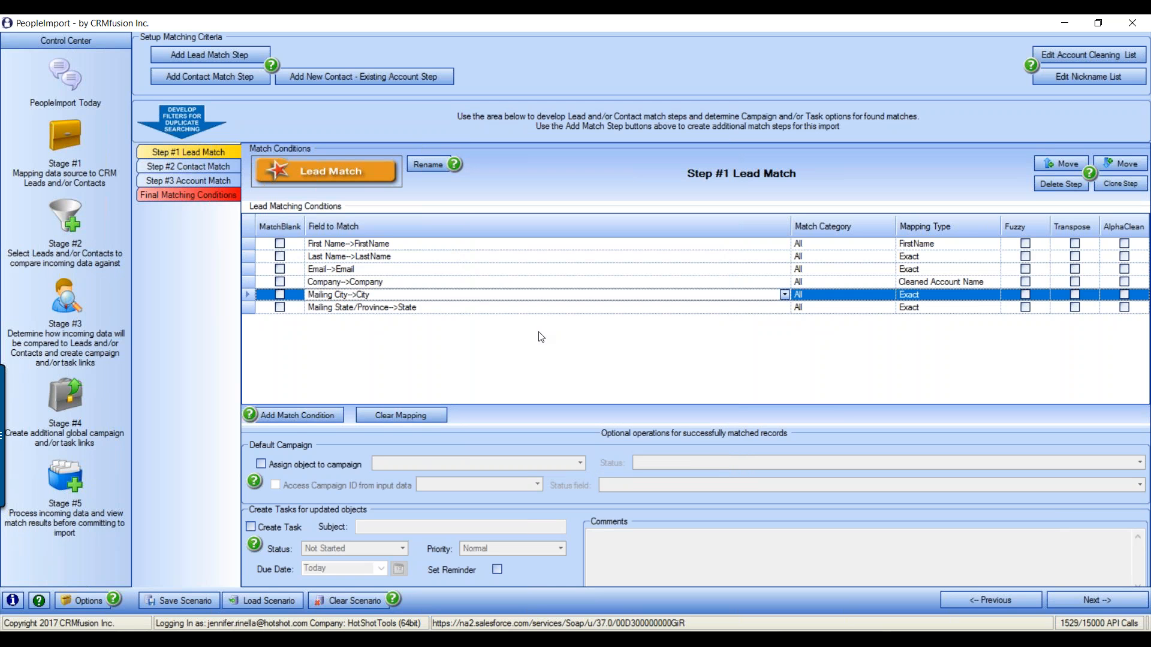
left_click(360, 308)
left_click(975, 308)
left_click(995, 308)
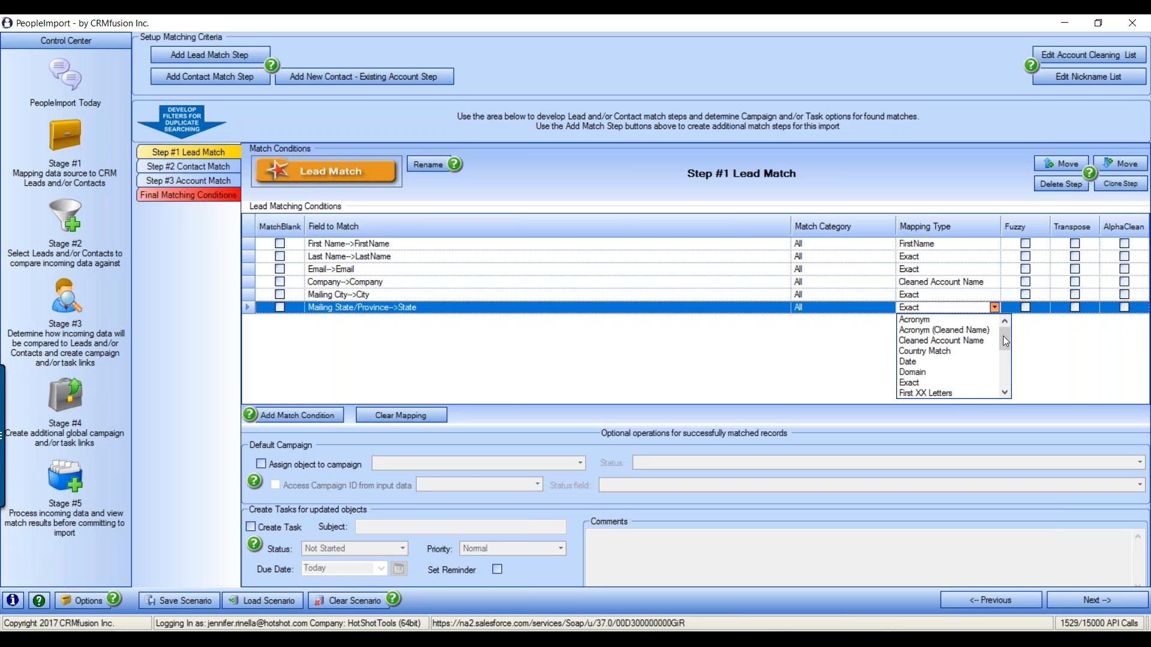
left_click_drag(1003, 336, 1005, 376)
left_click(944, 373)
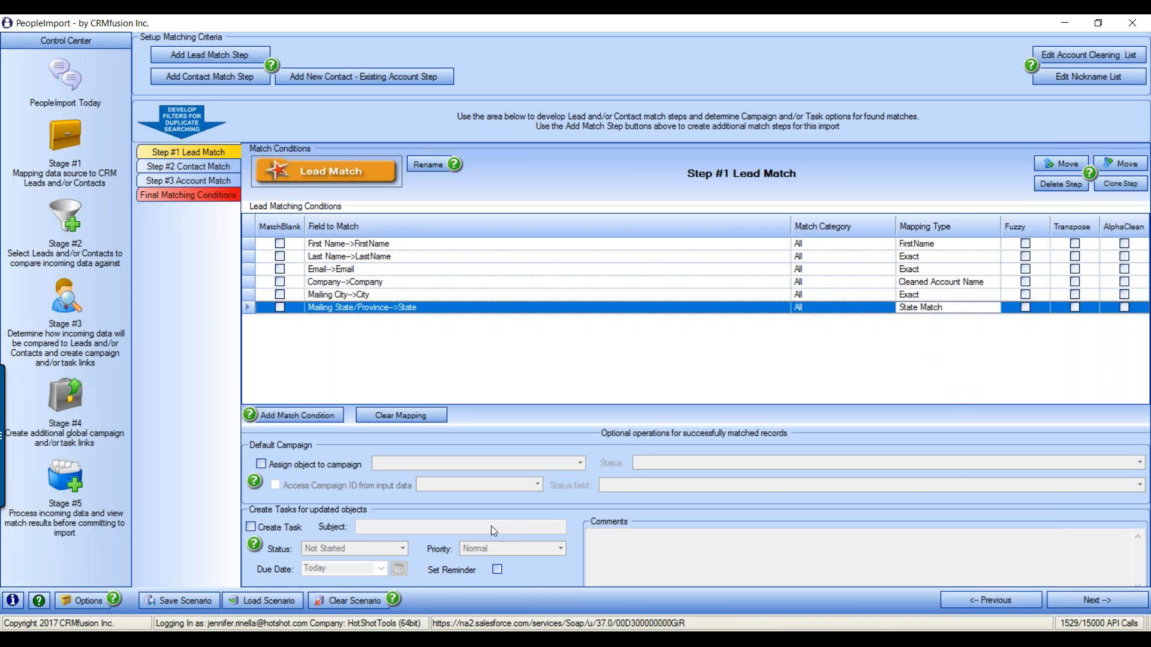
left_click(360, 640)
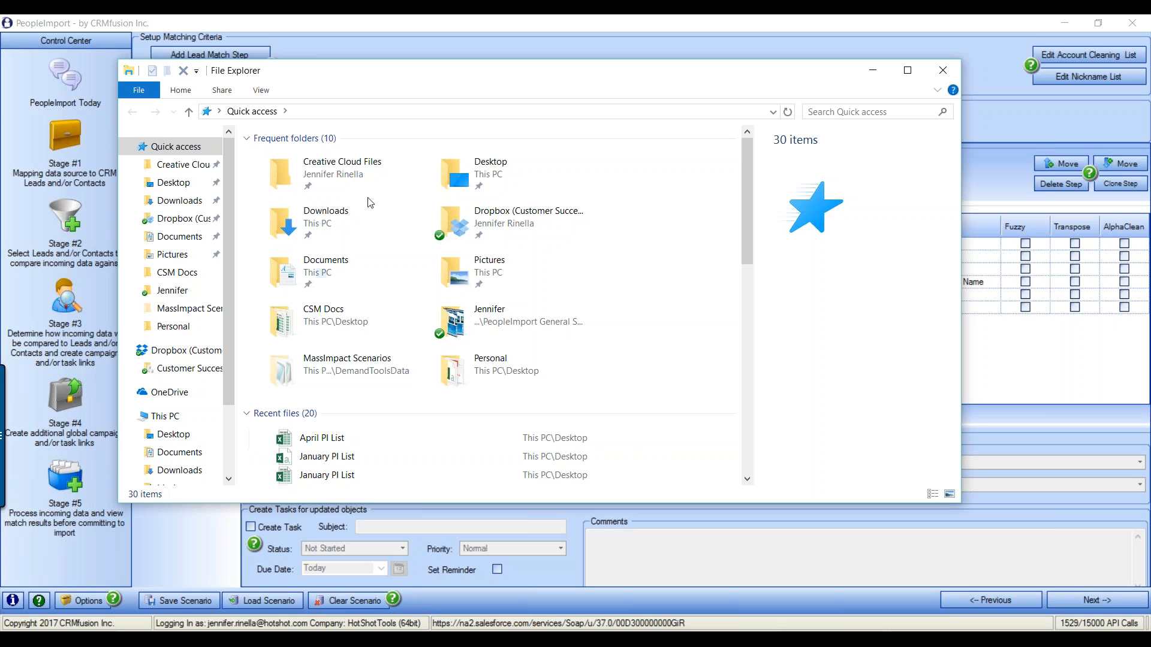
Read the StateMatchOverRides file in Documents\PeopleImportData\ReplaceList, then close Notepad and File Explorer
double_click(340, 272)
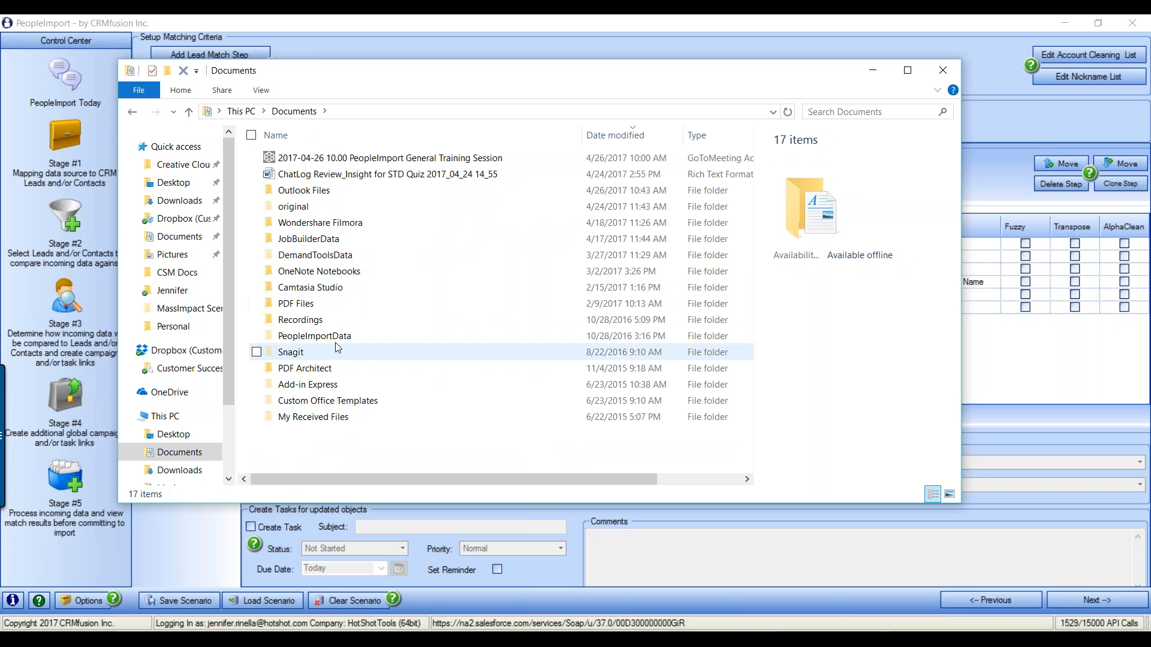
double_click(340, 335)
double_click(316, 175)
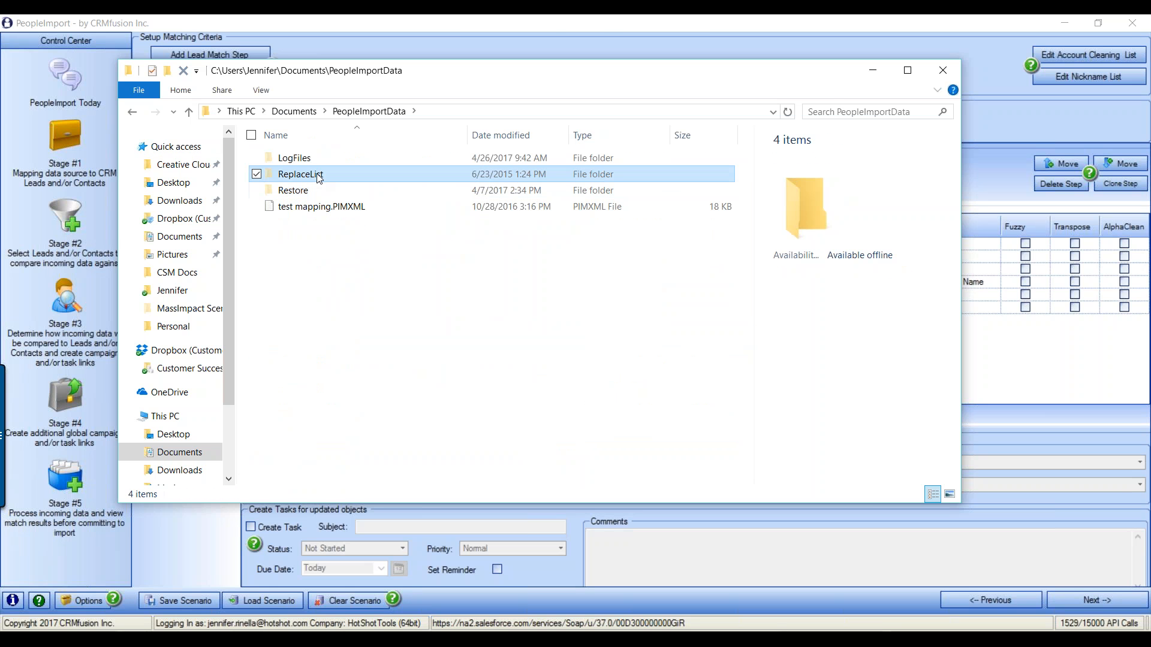
double_click(334, 210)
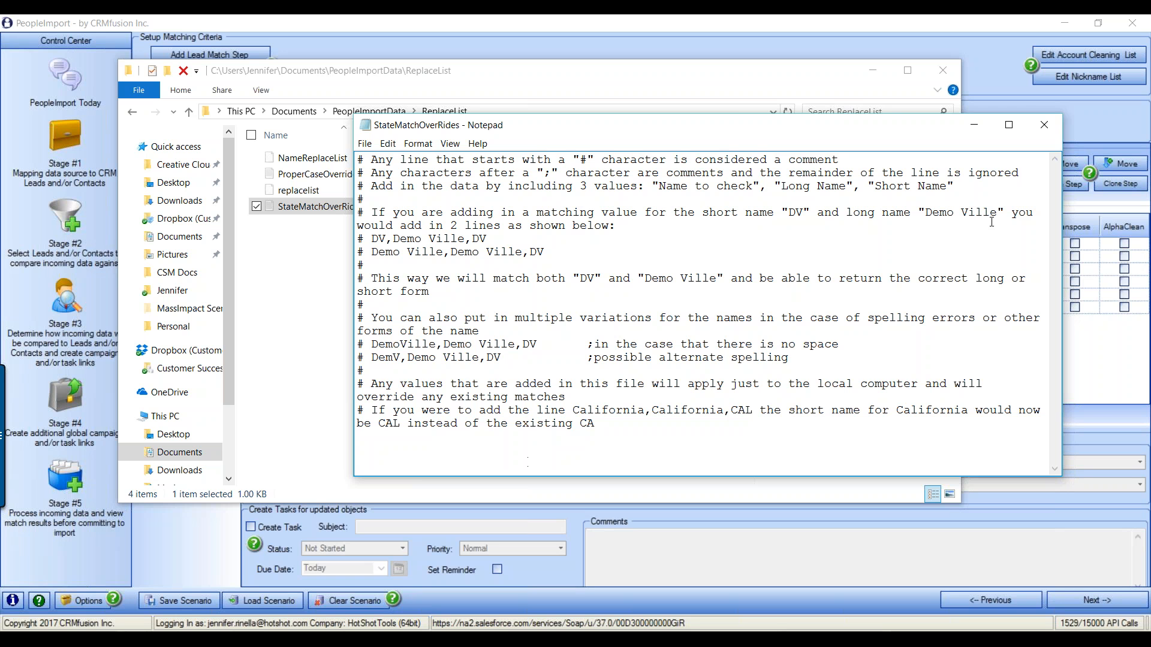
left_click(1044, 125)
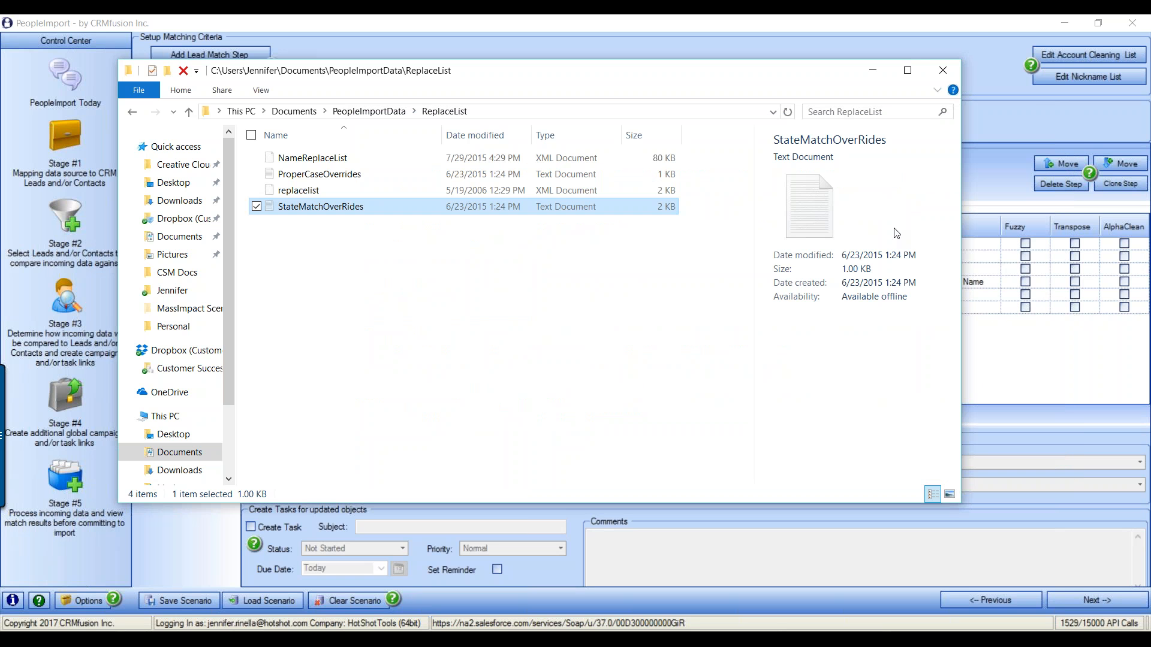
left_click(956, 71)
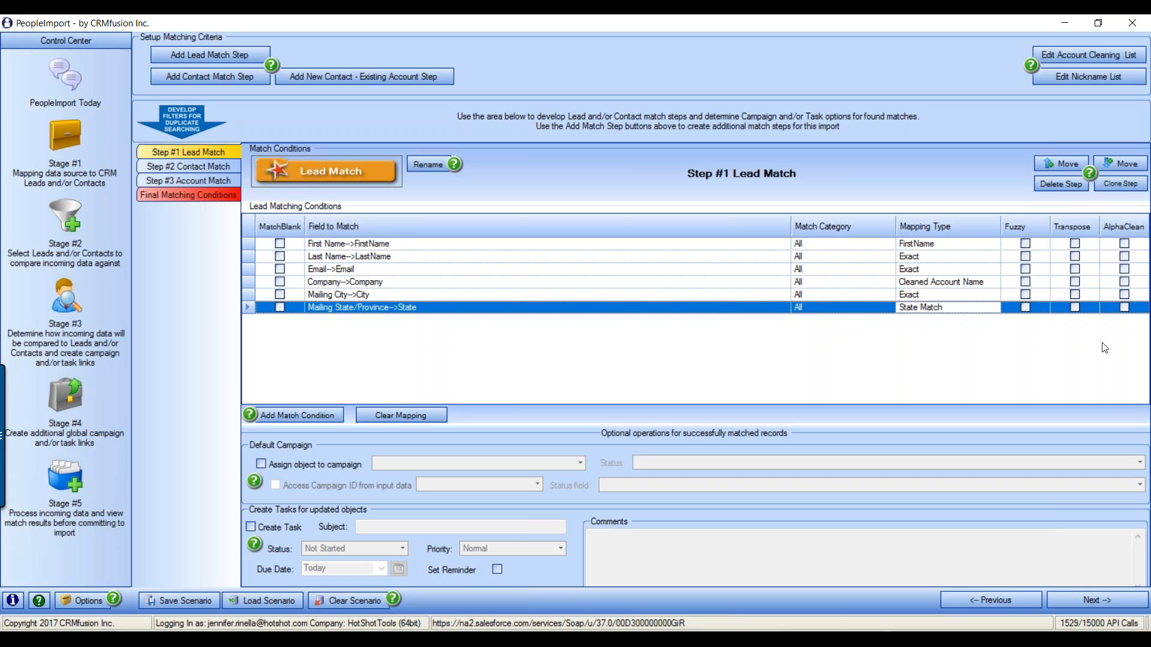
Enable AlphaClean on the First Name and Company lead match conditions
left_click(1125, 244)
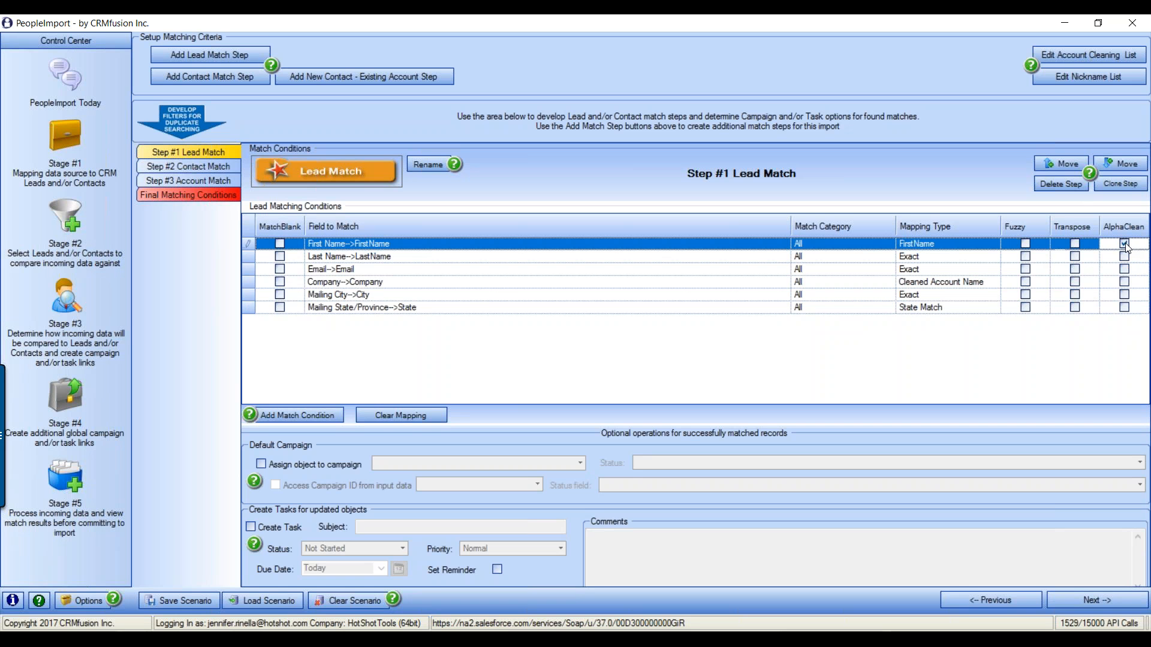
left_click(1125, 281)
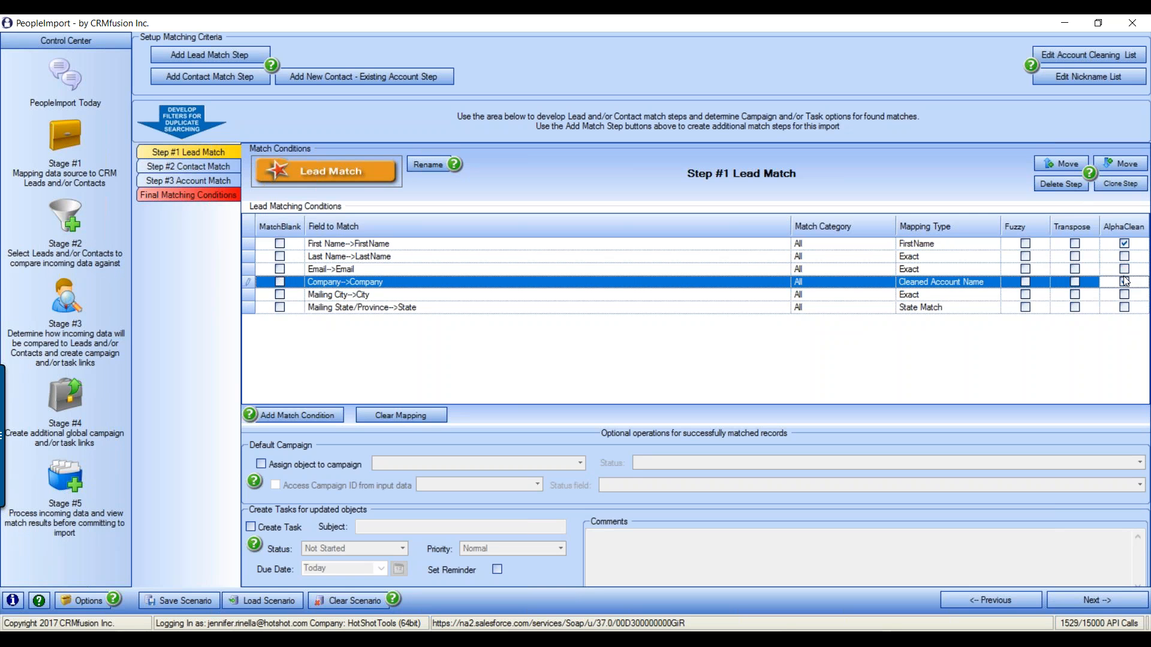
left_click(1126, 281)
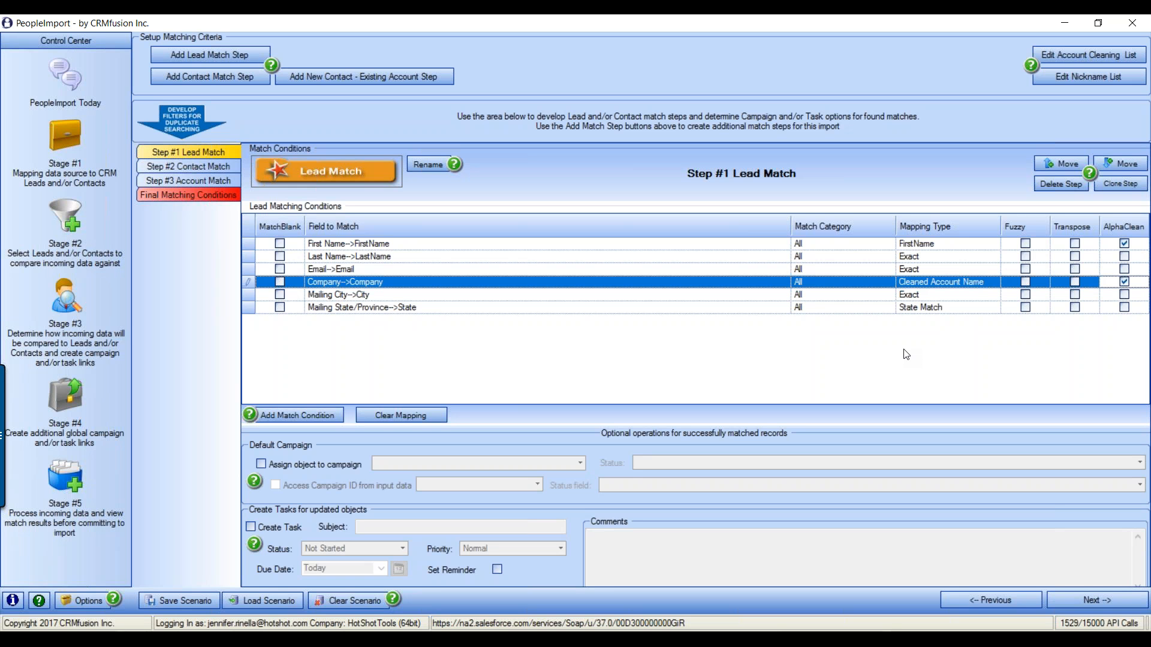
Tick Fuzzy on the Last Name and Mailing City rows, then open a blank Notepad note
left_click(1025, 256)
left_click(1025, 294)
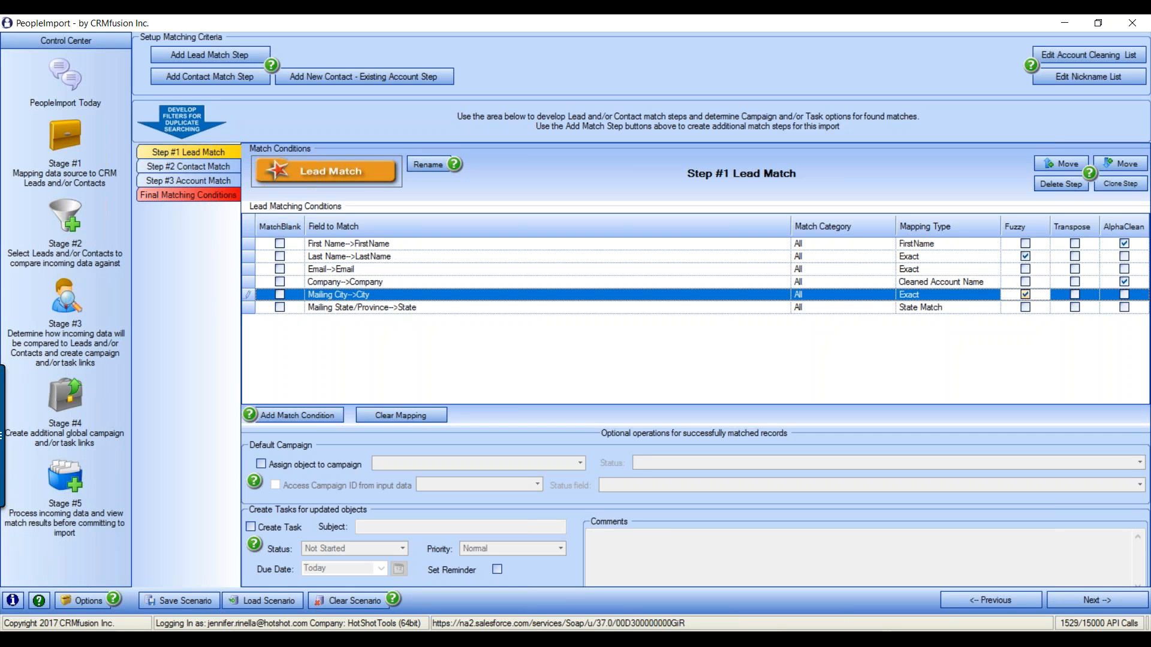
left_click(444, 637)
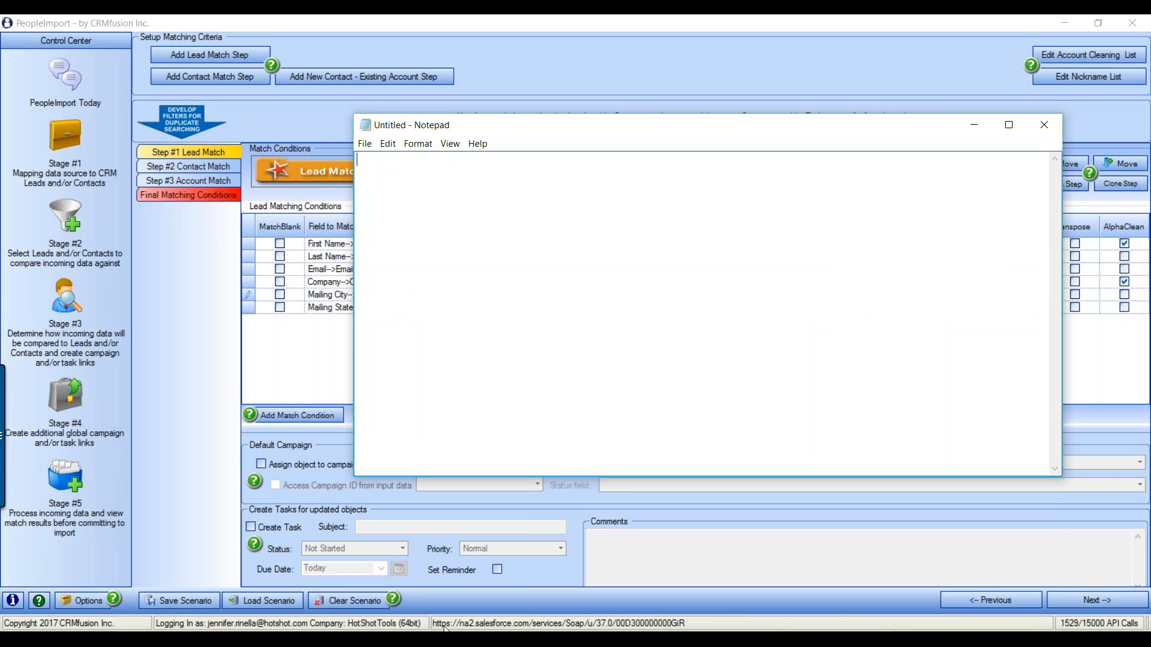
Write HILTON HEAD and its compressed form HLTNHD on separate lines of the note
type("HILTON HEAD")
key("Return")
type("HLTNHD")
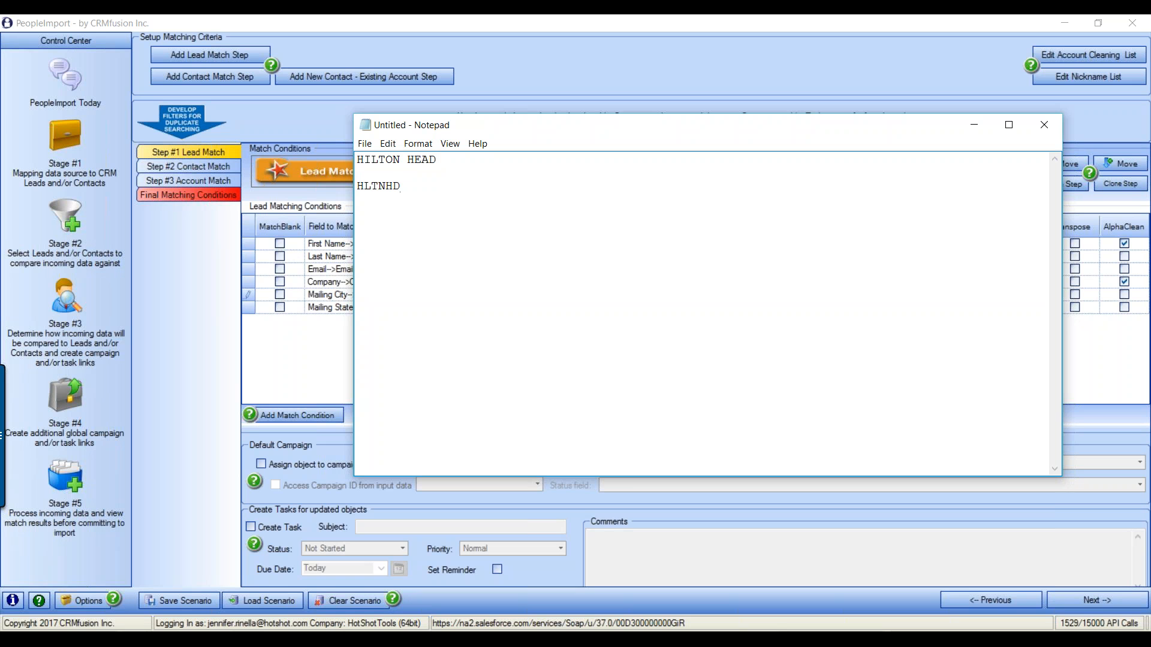
left_click_drag(403, 186, 356, 187)
left_click(405, 187)
Add a sample surname and its consonant abbreviation below, then close Notepad
type("RINELLA")
key("Return")
key("Return")
type("RNL")
left_click(1044, 124)
Discard the scratch note unsaved and enable Transpose on the Company->Company condition
left_click(602, 334)
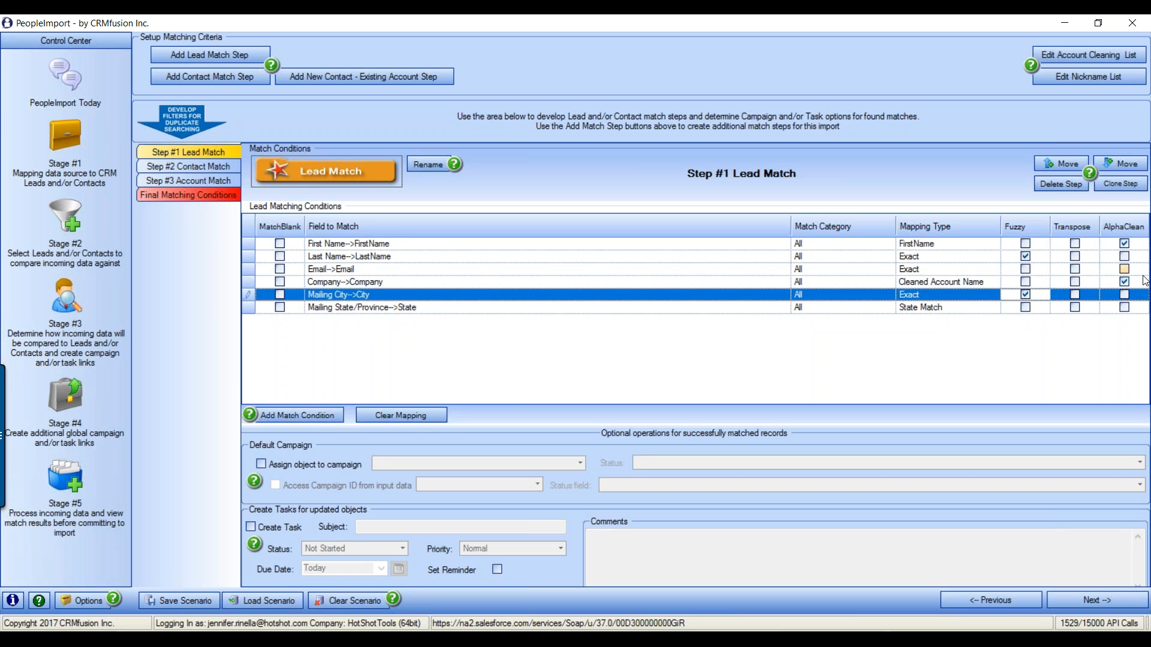
left_click(1076, 282)
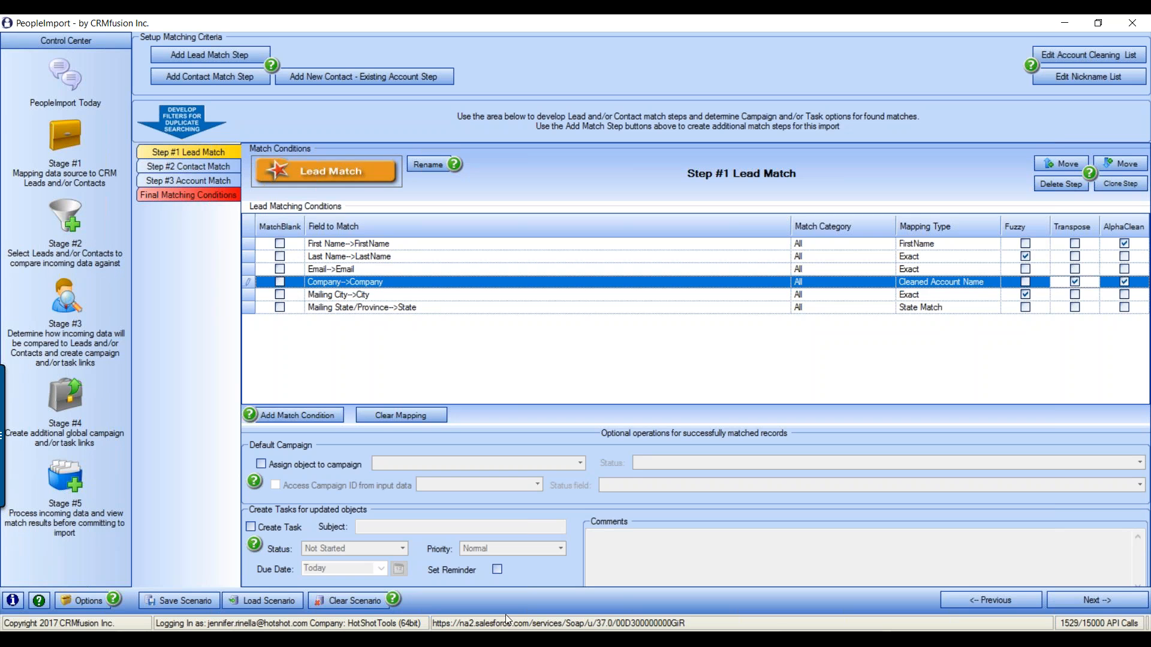
In a new note, type THE CITY OF FRANKFURT and FRANKFURT, CITY OF on separate lines
key("alt+Tab")
type("THE CITY OF FRANKFURT")
key("Return")
key("Return")
type("CI")
key("BackSpace")
key("BackSpace")
type("FRANKFURT, CITY OF")
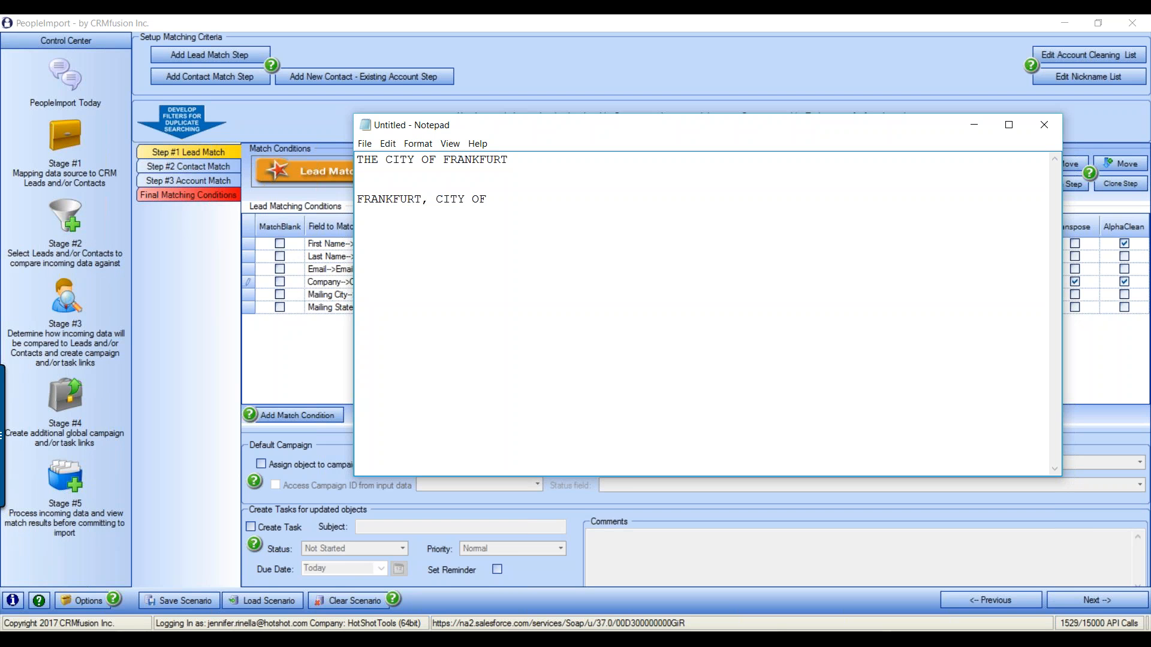
Delete the comma and THE to leave CITY OF FRANKFURT / FRANKFURT CITY OF, then discard the note
left_click_drag(525, 137, 282, 96)
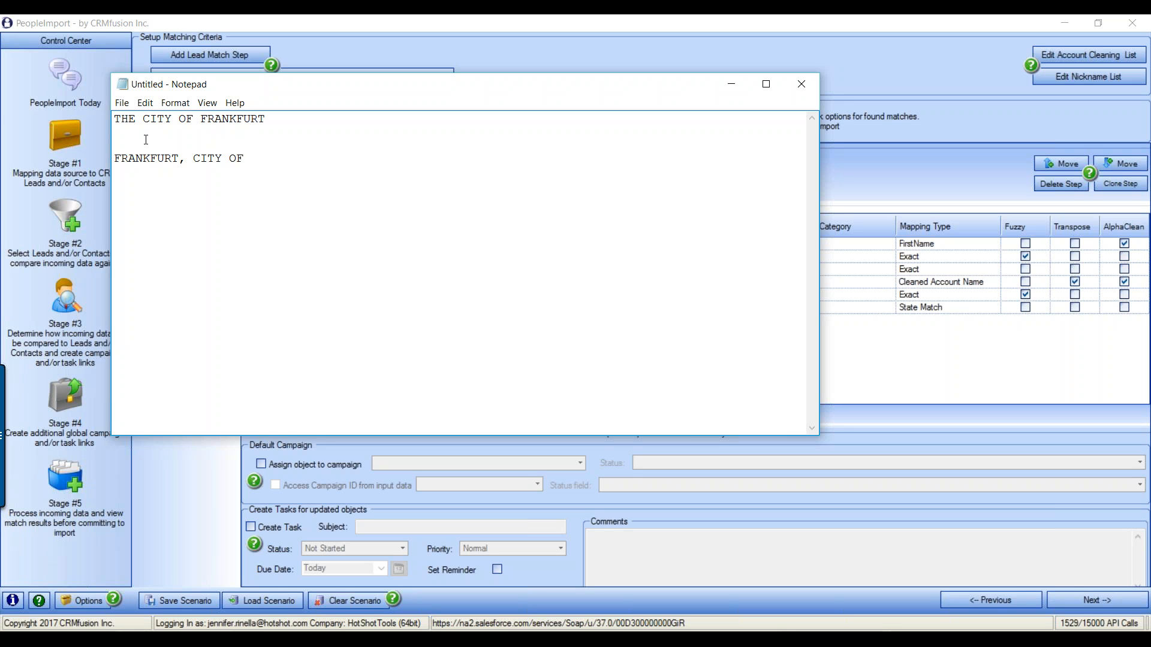
left_click(181, 162)
key("Delete")
left_click(143, 119)
key("BackSpace")
key("BackSpace")
key("BackSpace")
key("BackSpace")
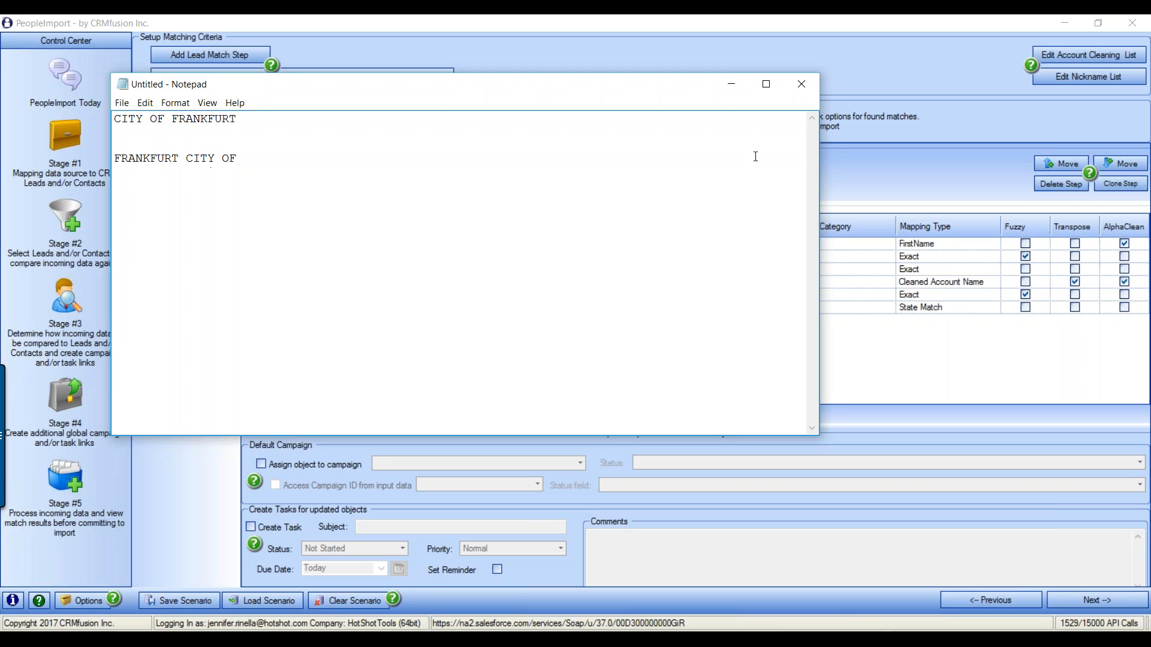
left_click(800, 85)
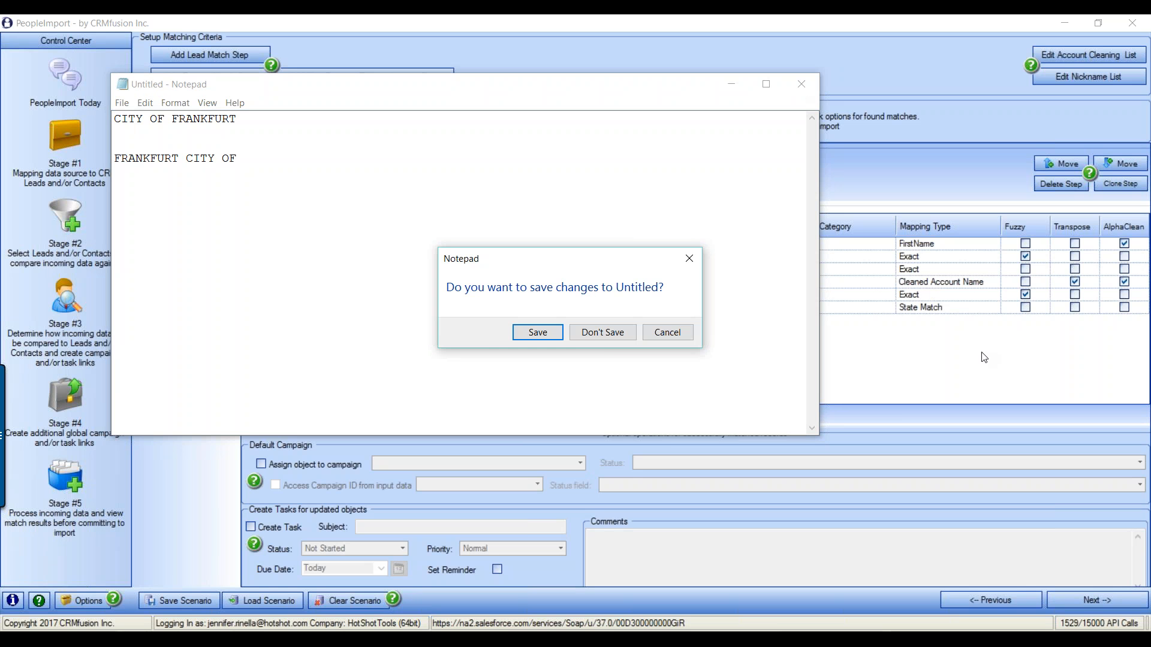
left_click(600, 334)
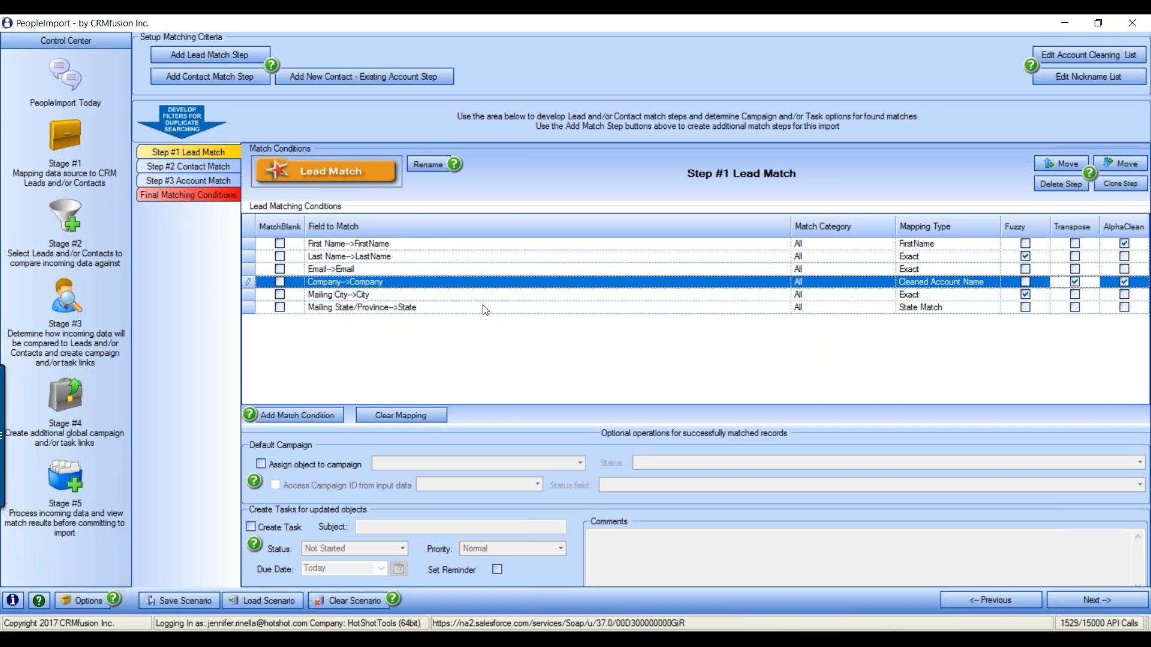
Tick MatchBlank on the Mailing City->City row of Step #1 Lead Match
left_click(280, 295)
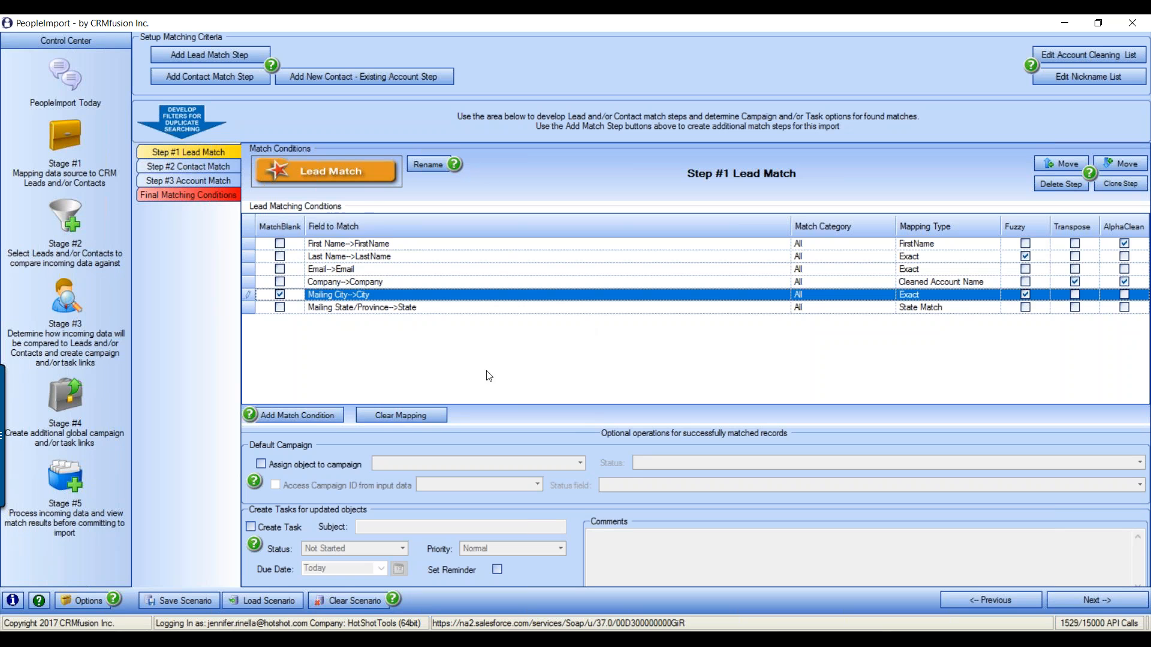
Rename Step #1 Lead Match to 'FN,LN,EMAIL,CO,CITY,ST' in the Edit Step Name box
left_click(438, 164)
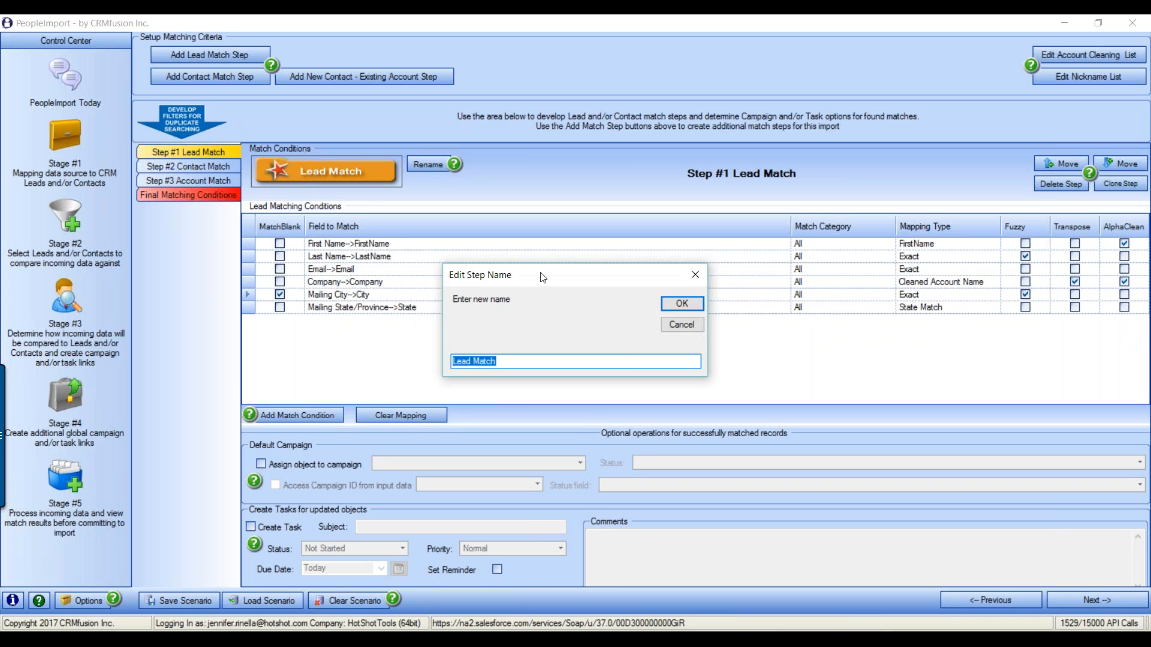
type("fn,LN")
key("BackSpace")
key("BackSpace")
key("BackSpace")
key("BackSpace")
key("BackSpace")
type("FN,LN,EMAIL,CO,CITY,ST")
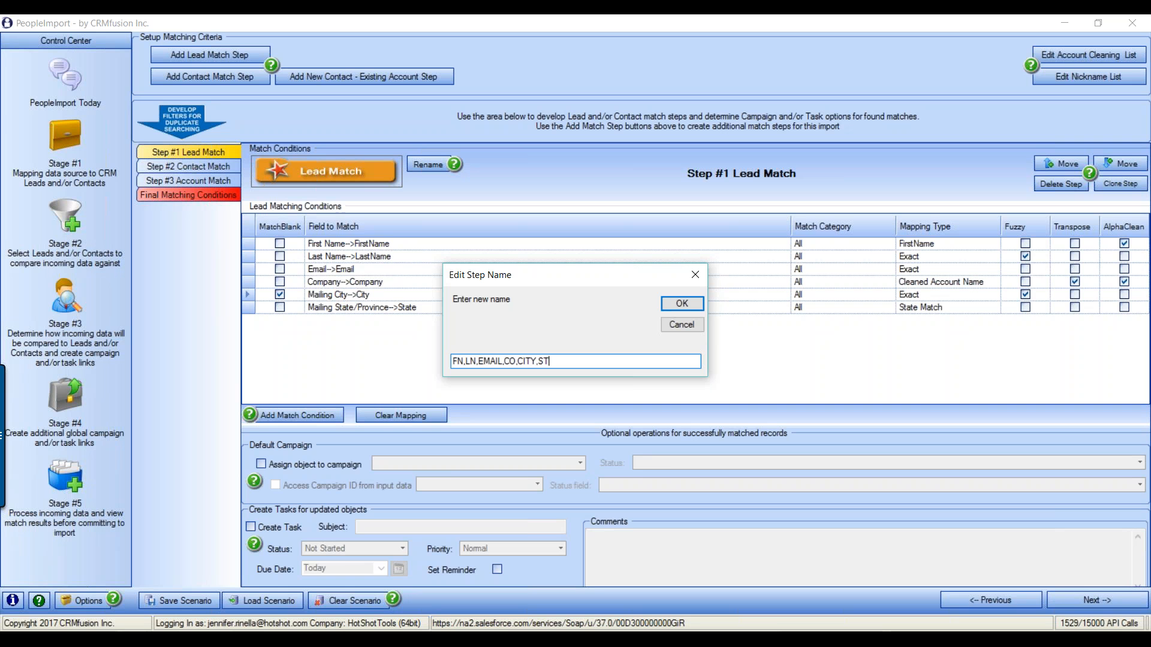
left_click(682, 304)
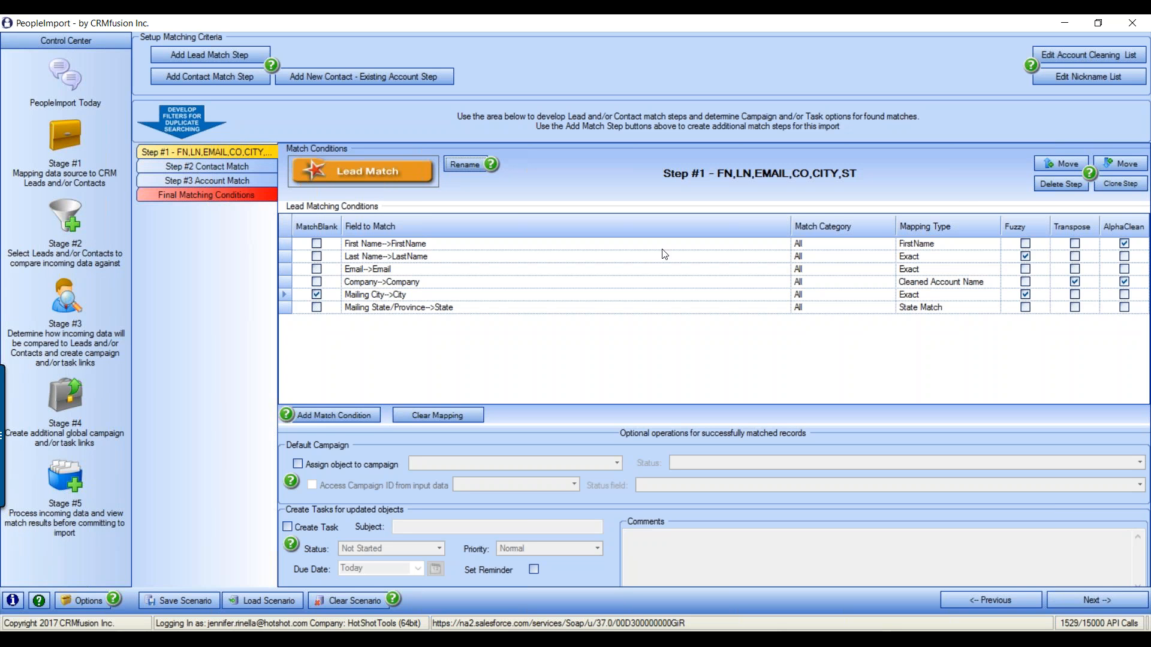
Clone the lead match step and move the copy up to second place
left_click(1150, 48)
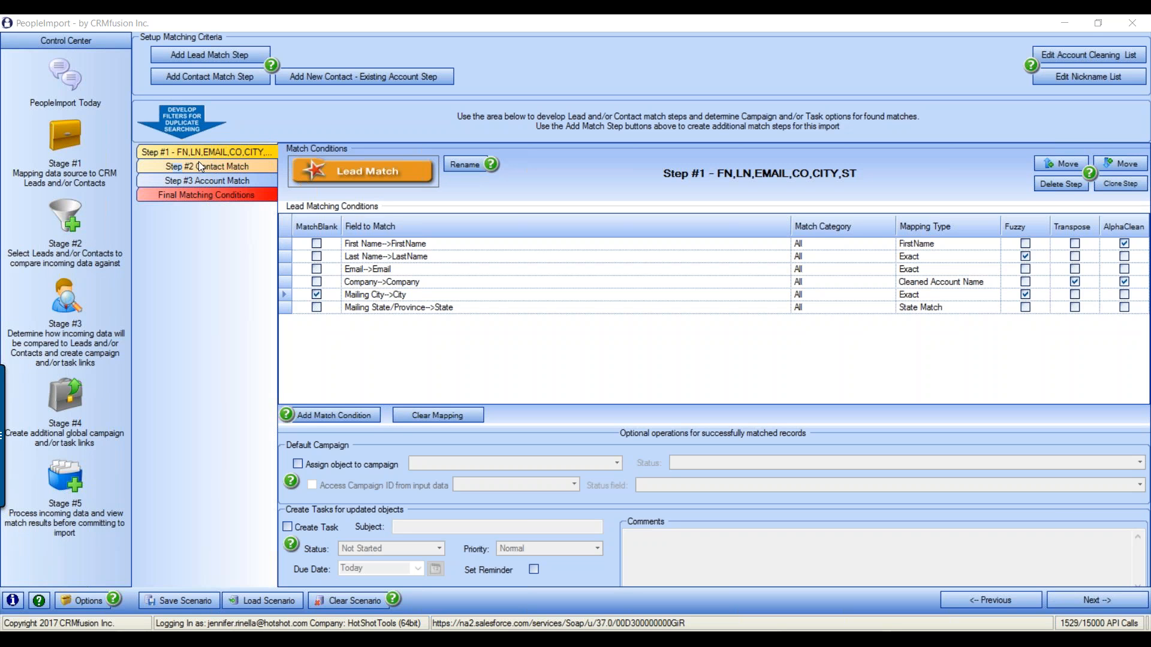
left_click(1126, 184)
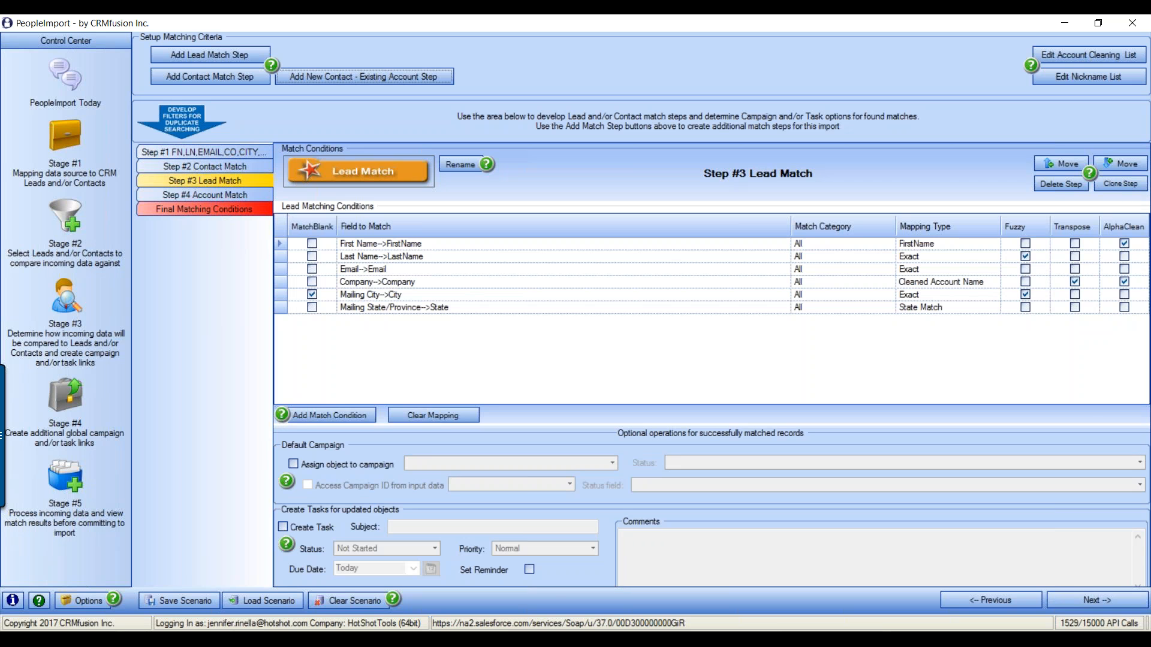
left_click(1150, 443)
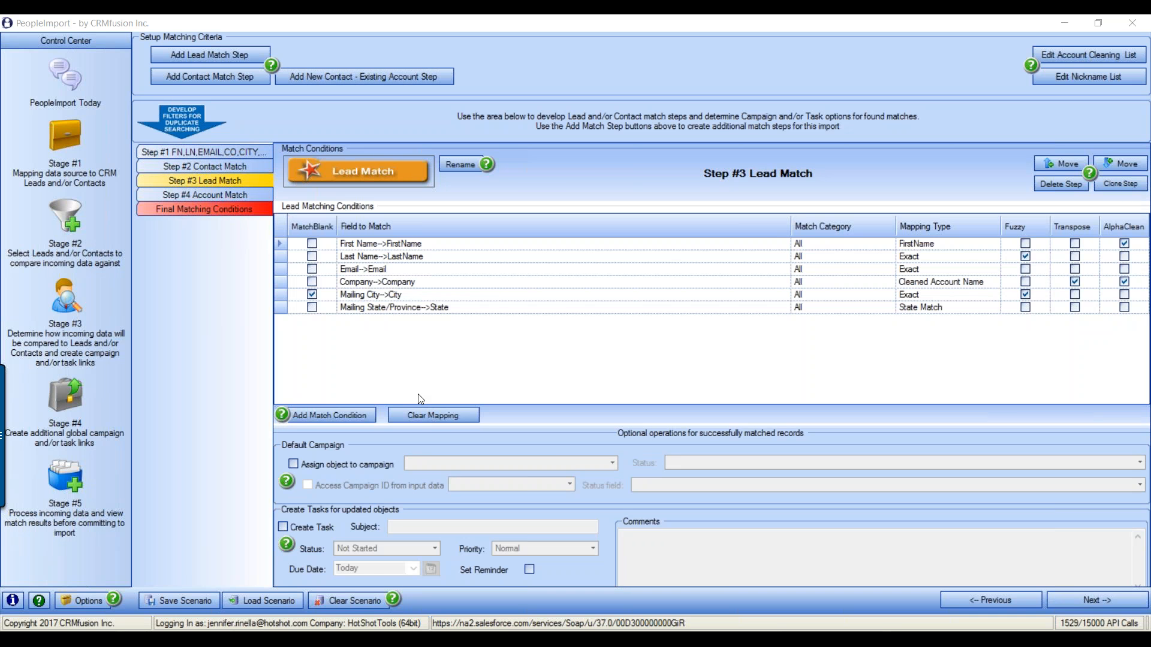
left_click(214, 180)
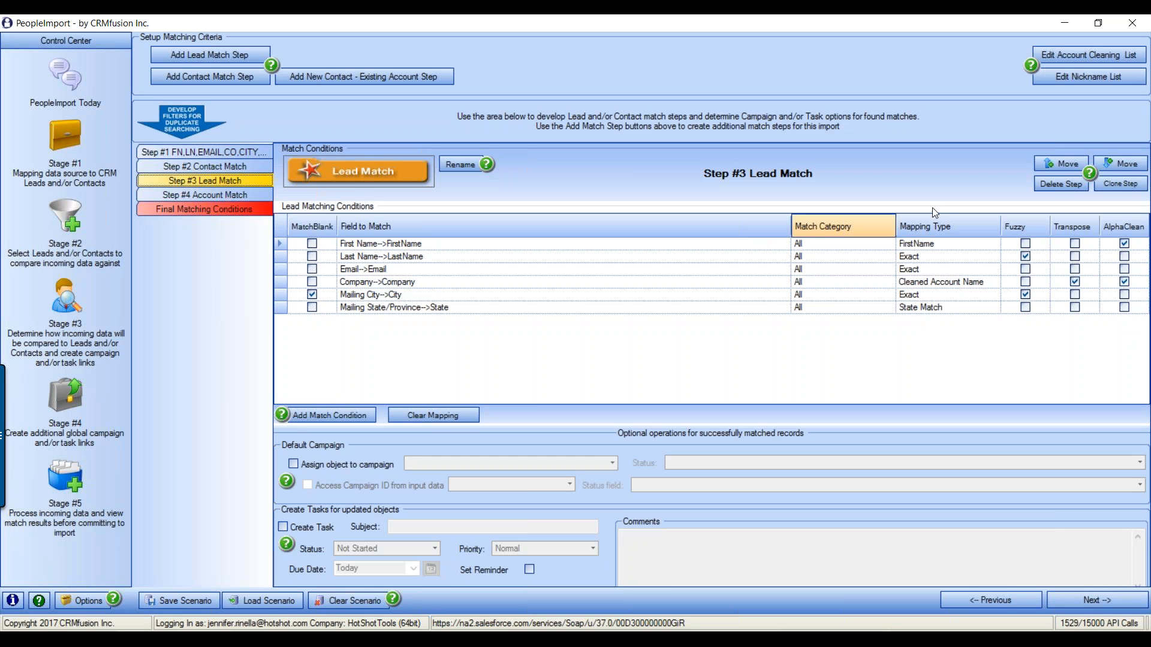
left_click(1067, 163)
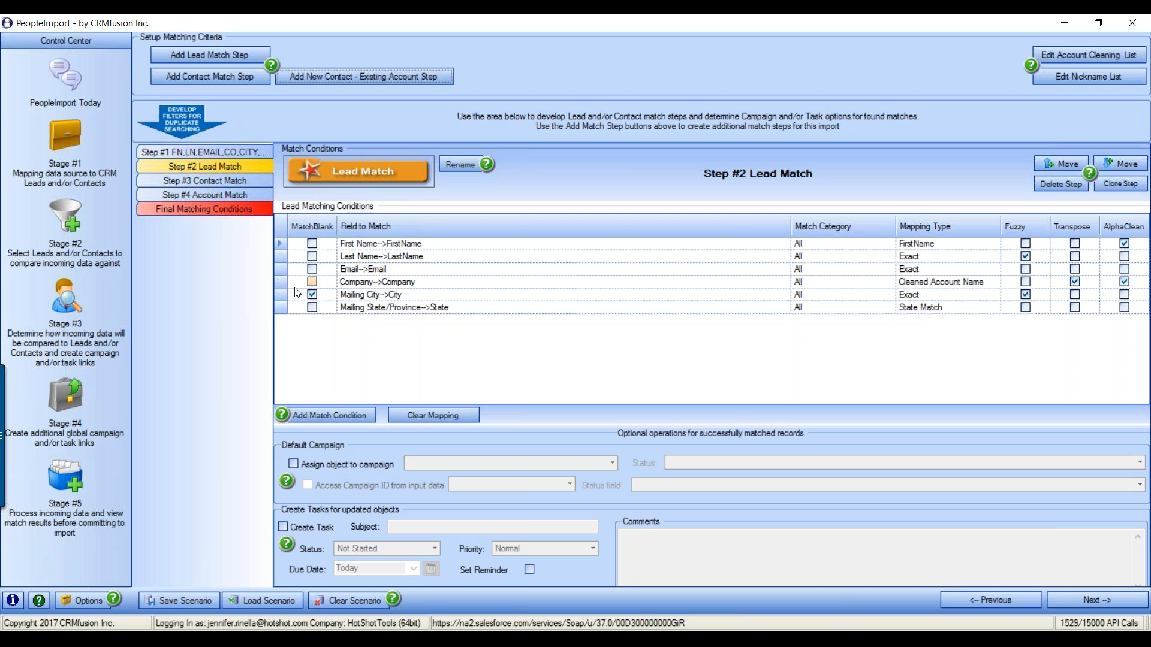
Remove Mailing City from the copy, rename it 'FN,LN,EMAIL,CO,ST', and clone it again
left_click(280, 297)
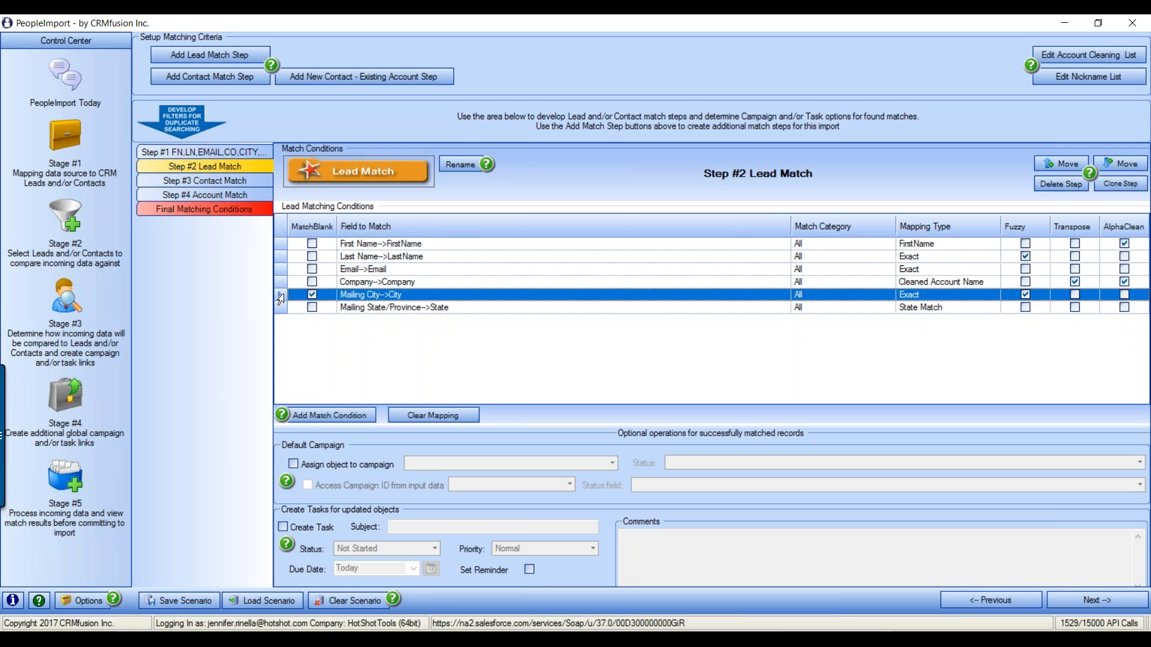
key("Delete")
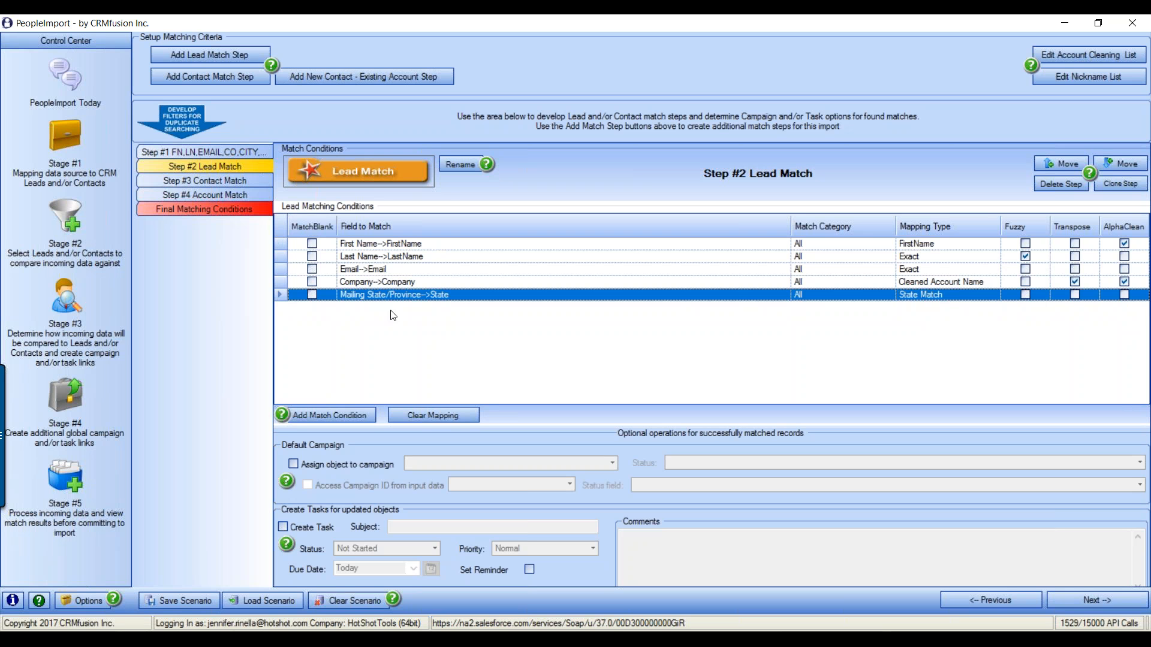
left_click(463, 164)
type("FN,LN,EMAIL,CO,ST")
key("Return")
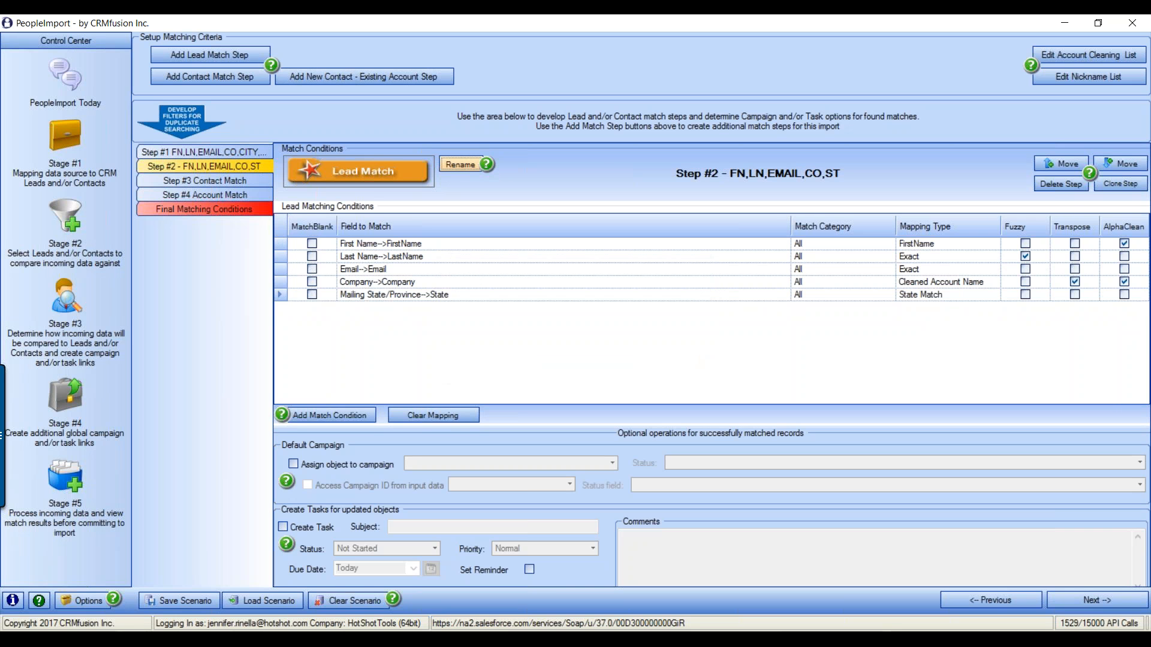
left_click(1120, 182)
Move the new copy up to Step #3, drop its State condition, rename it 'FN,LN,EMAIL,CO', and clone it
left_click(1066, 162)
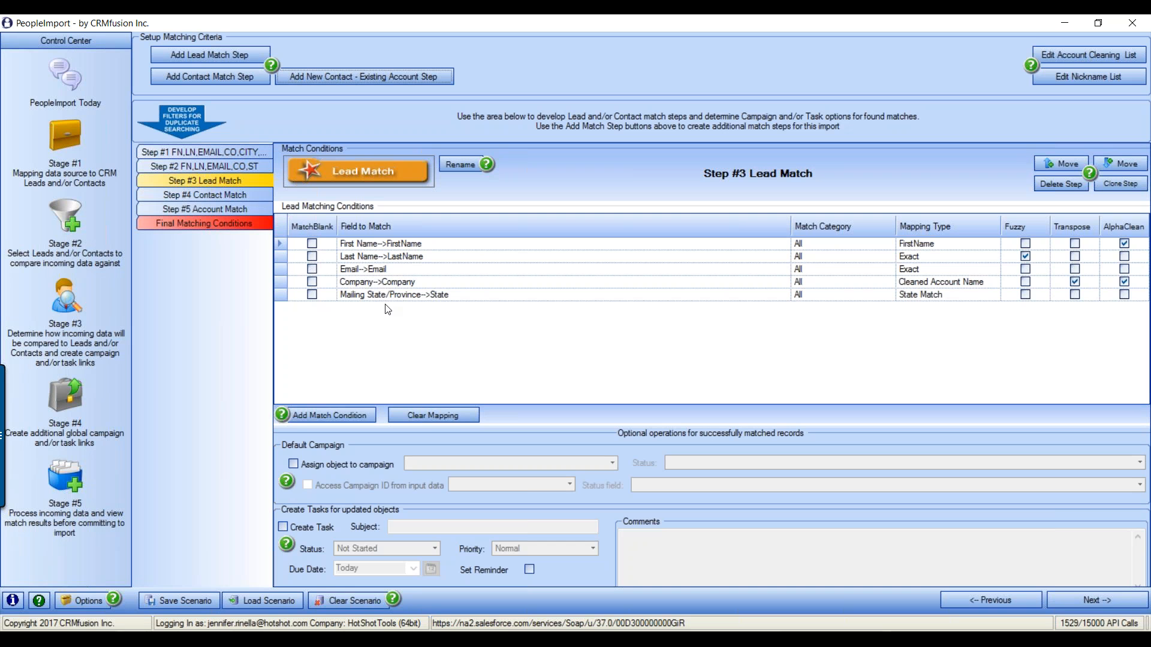
left_click(274, 296)
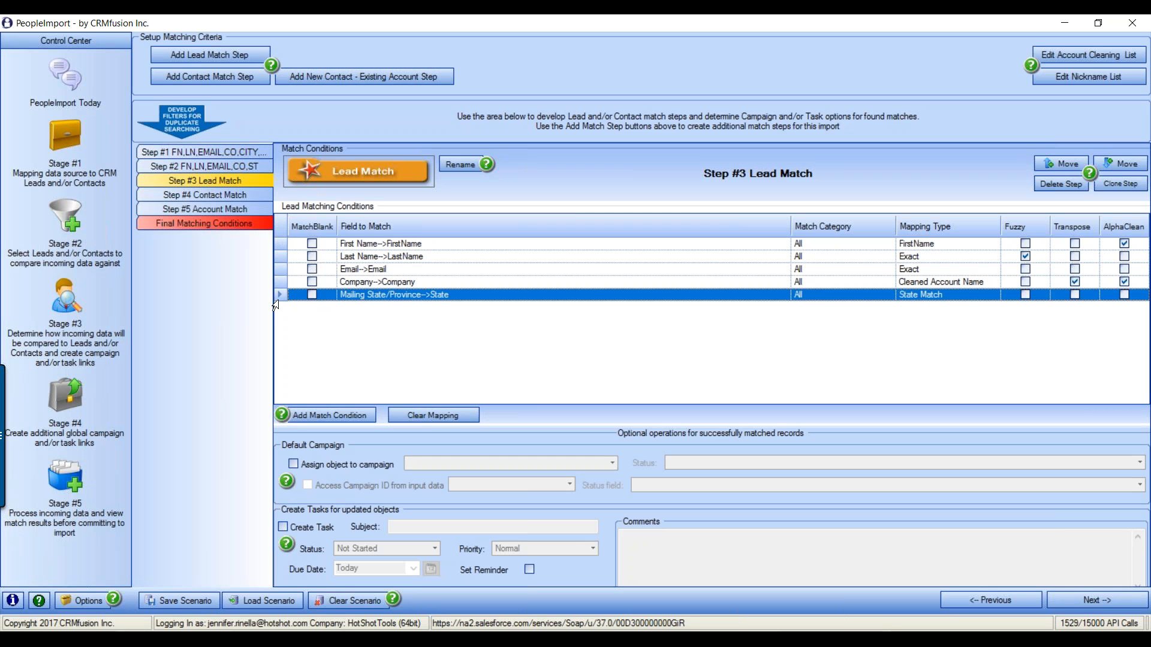
key("Delete")
left_click(465, 163)
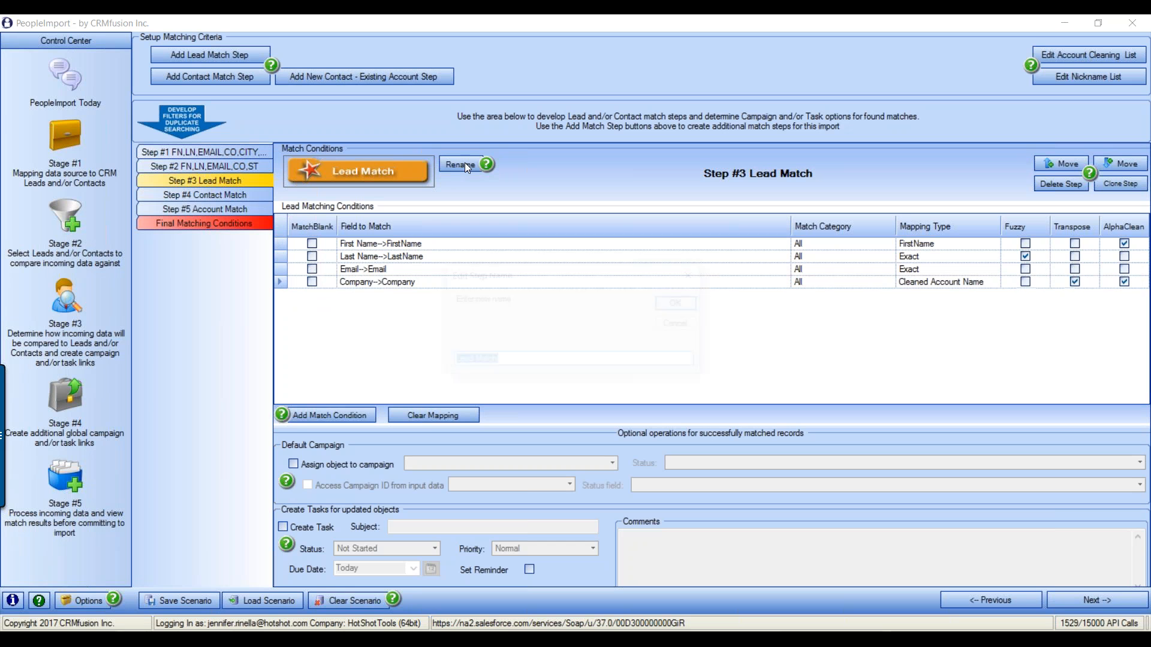
type("FN,LN,EMI")
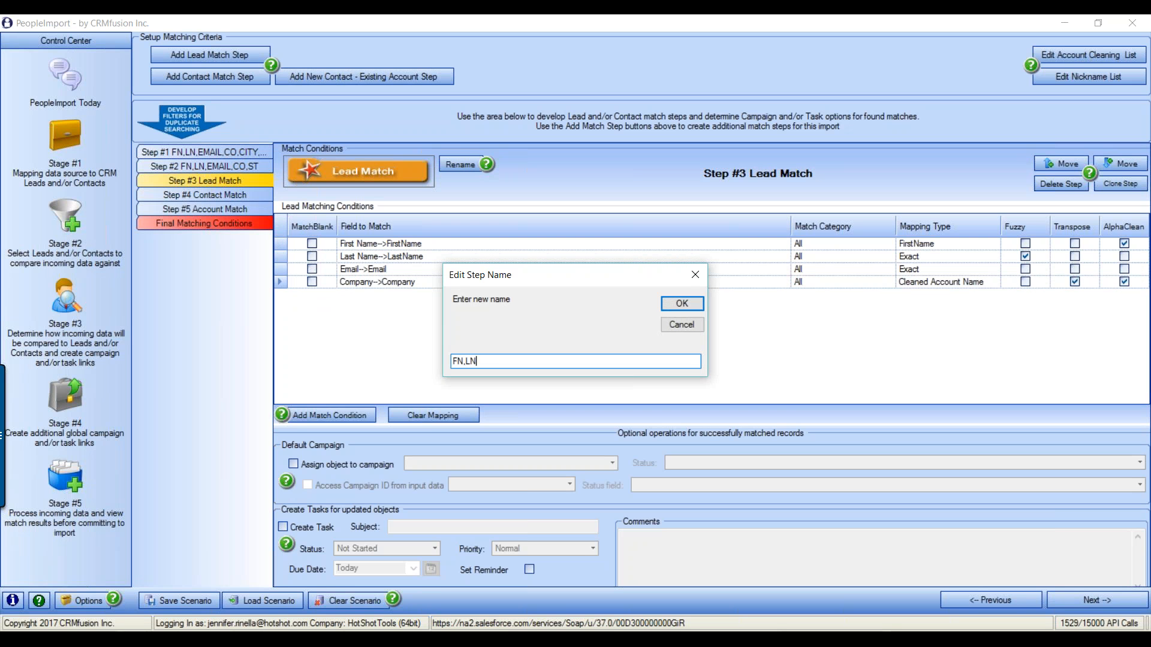
key("BackSpace")
type("AIL,CO")
left_click(683, 303)
left_click(1121, 182)
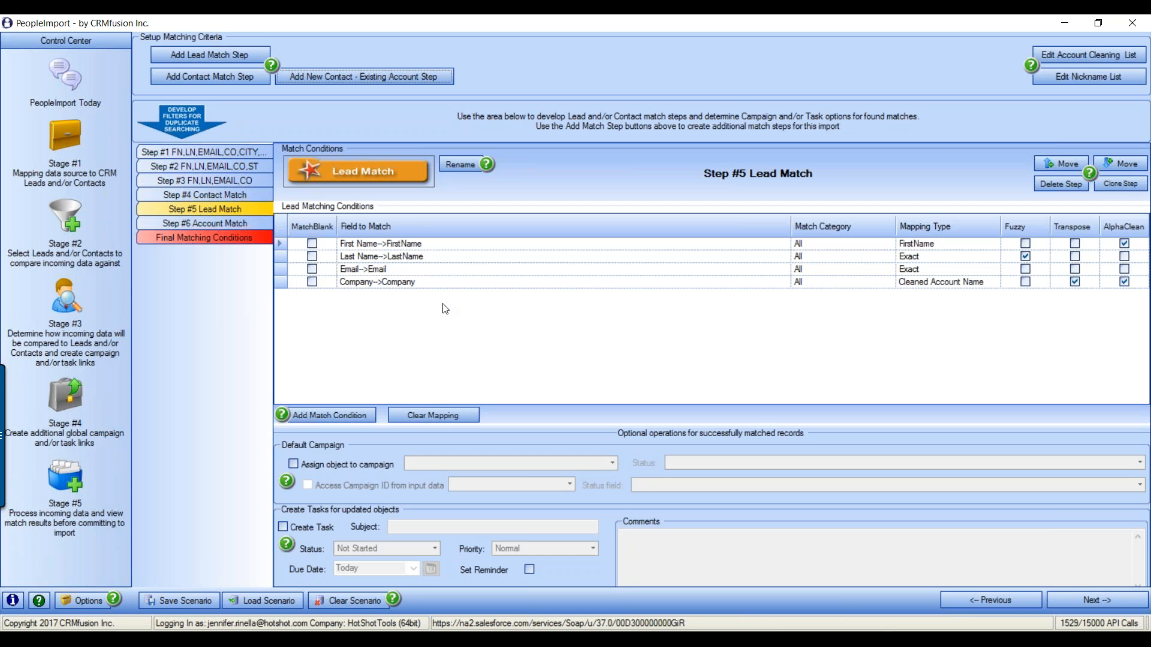
Remove Company from Step #5, rename it 'FN,LN,EMAIL', and clone it into Step #6
left_click(279, 282)
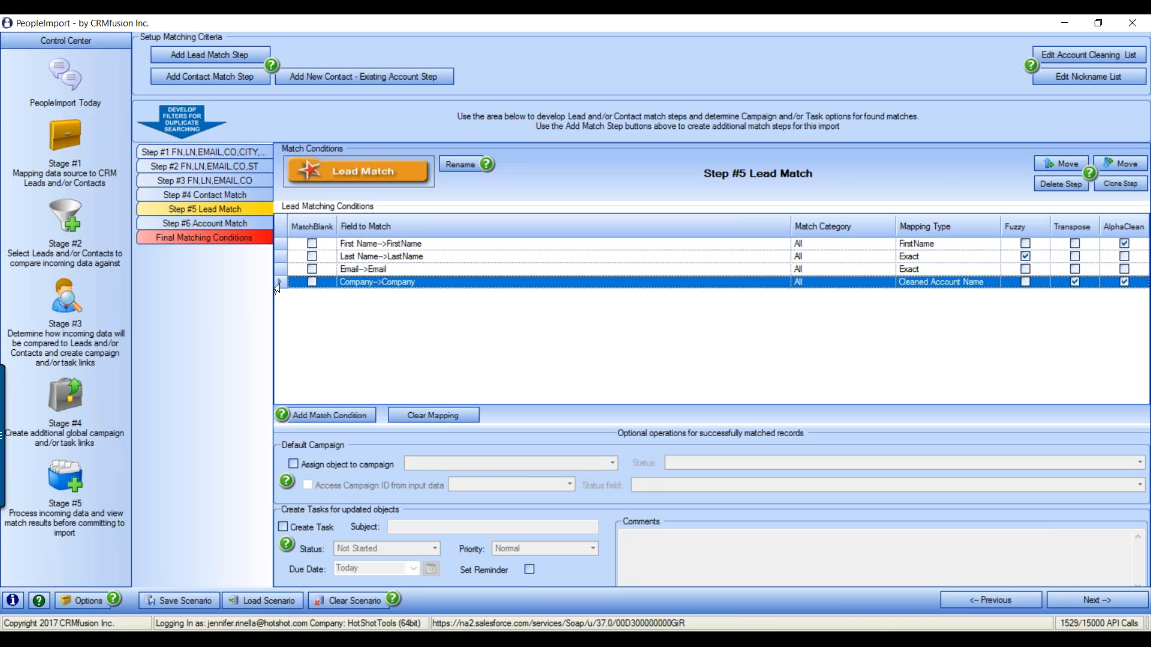
key("Delete")
left_click(453, 165)
type("FN,LN,EMAIL")
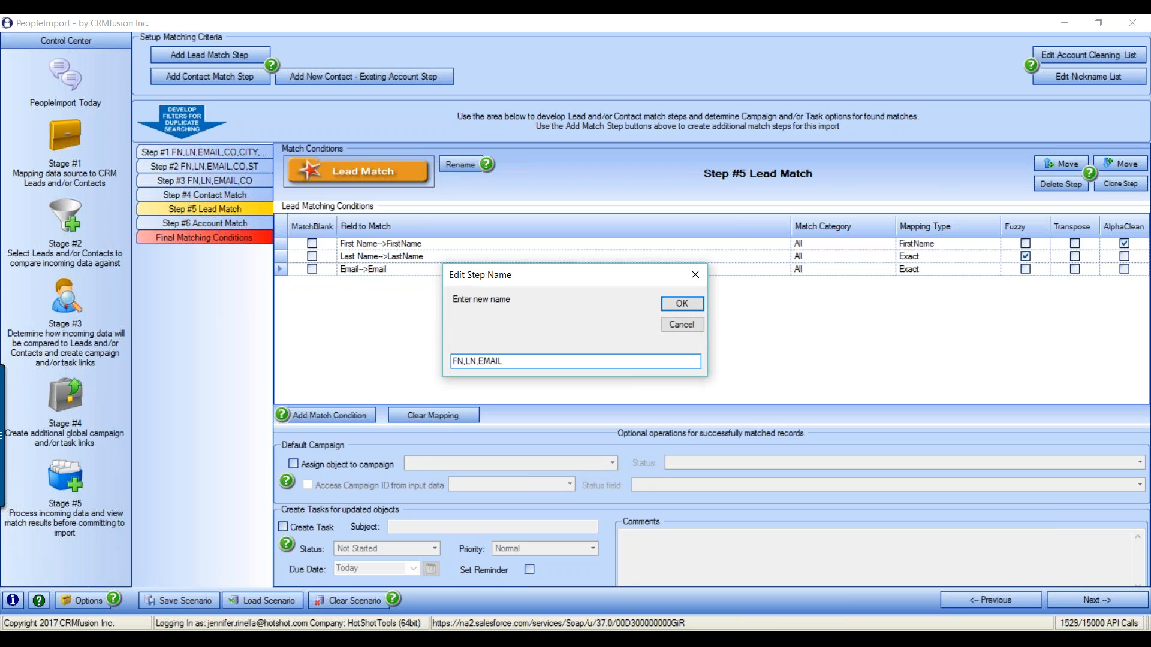
key("Return")
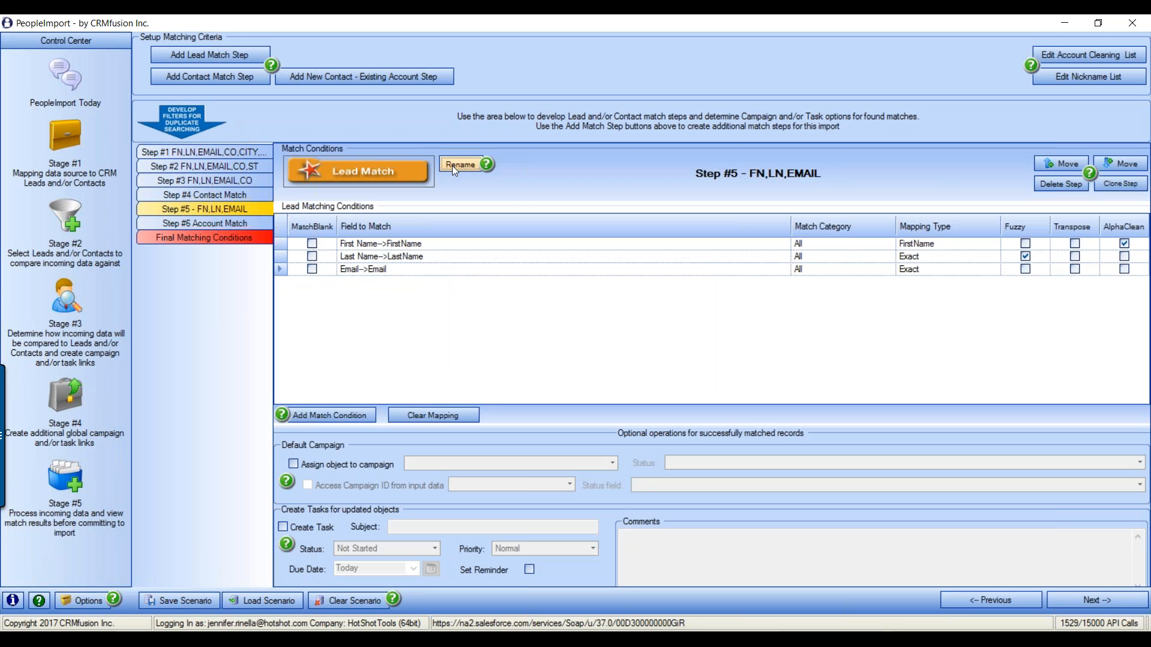
left_click(1121, 183)
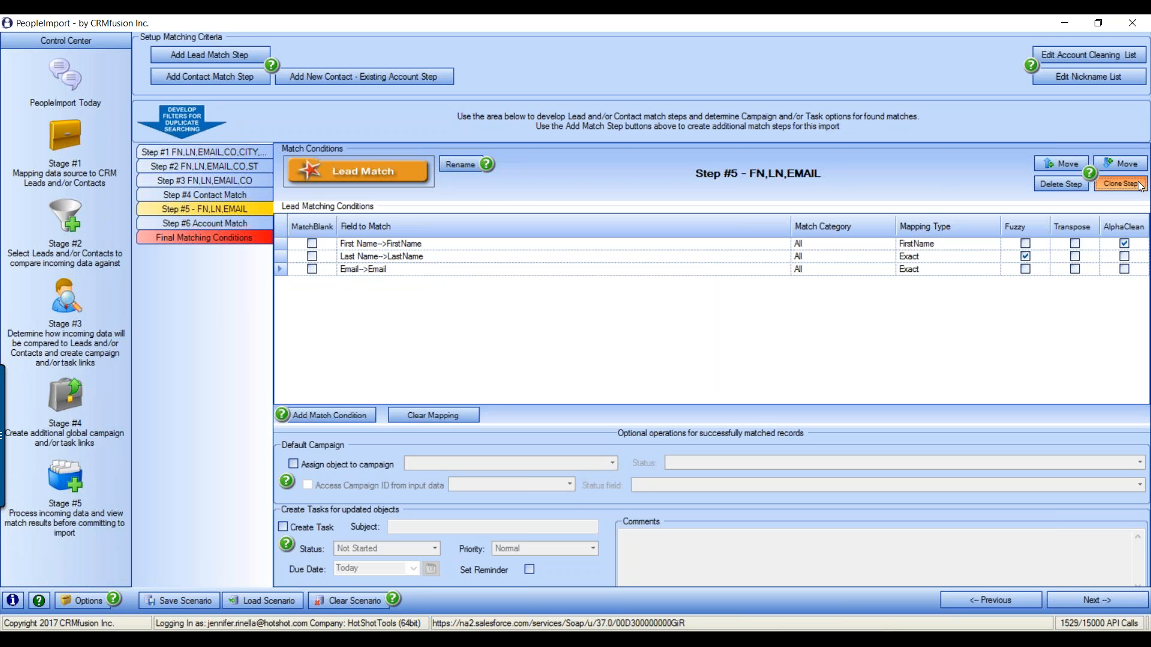
left_click(276, 244)
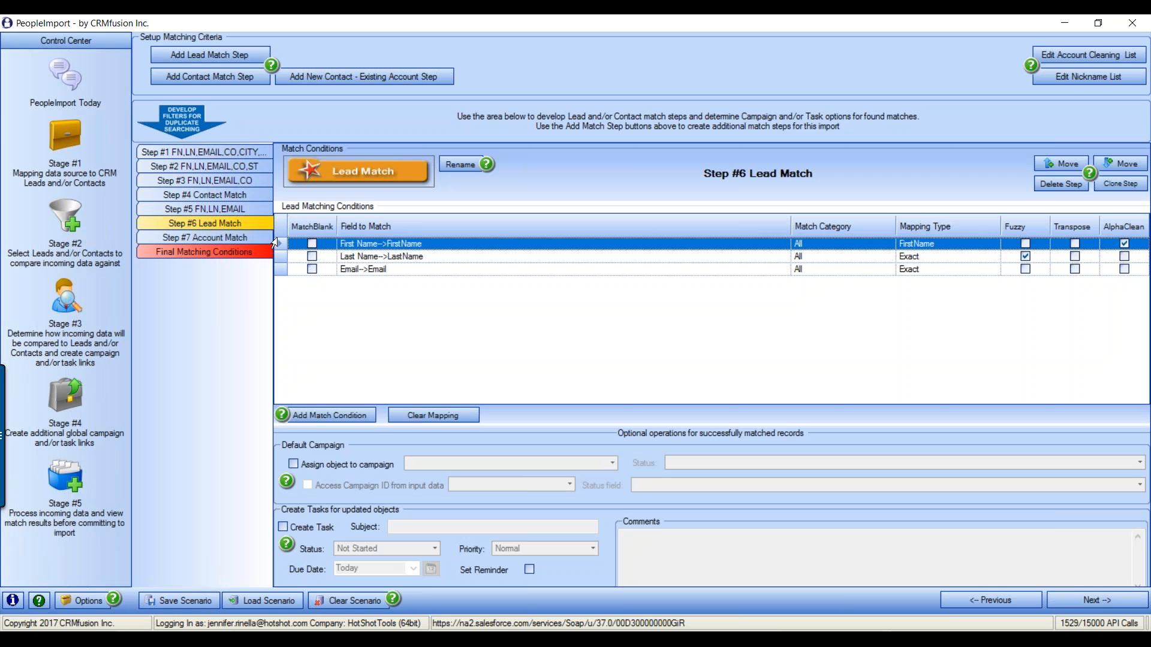
Delete First Name from Step #6, rename it 'LN,EMAIL', and turn off Fuzzy for Last Name
key("Delete")
left_click(466, 166)
type("LN,EMAIL")
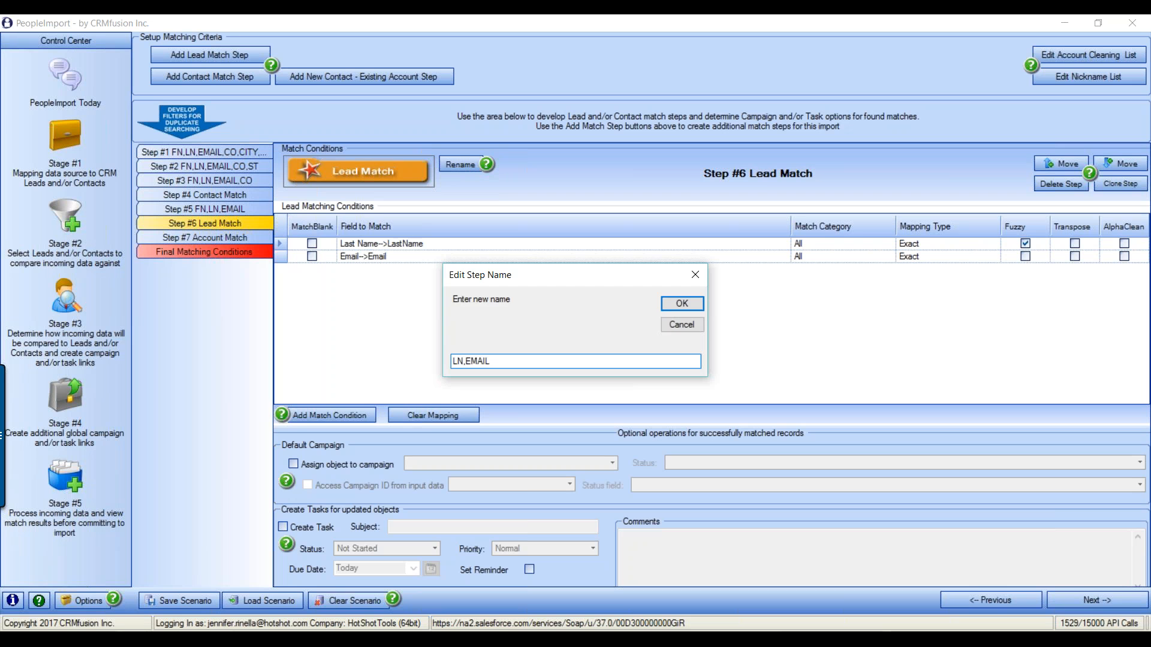
left_click(684, 303)
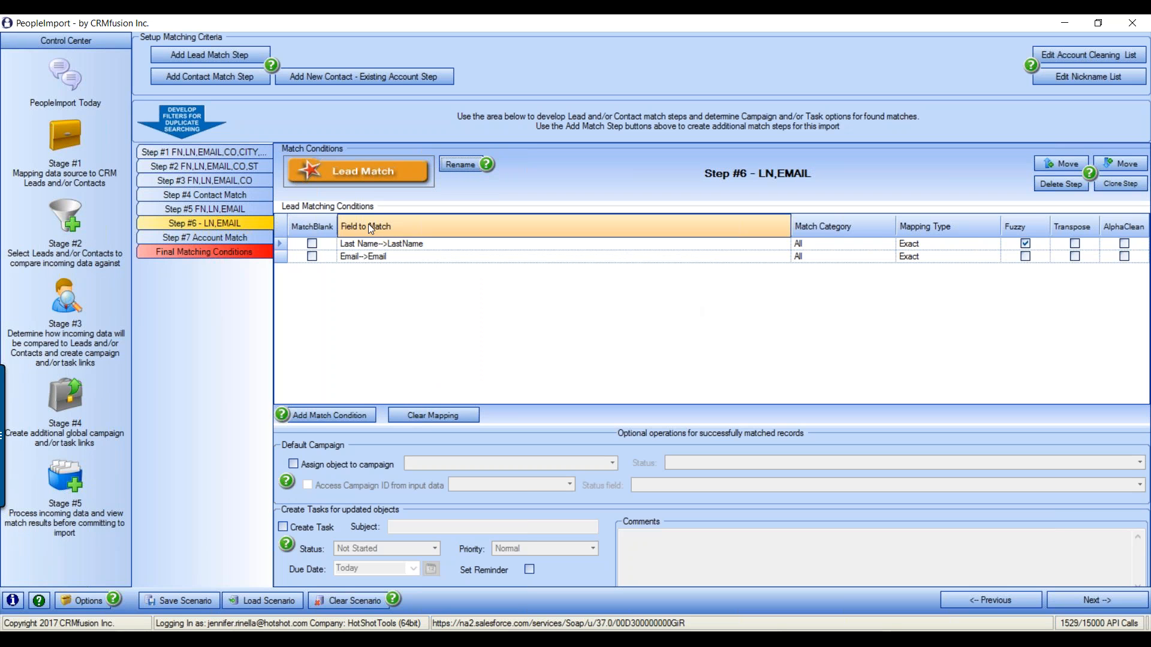
left_click(1026, 244)
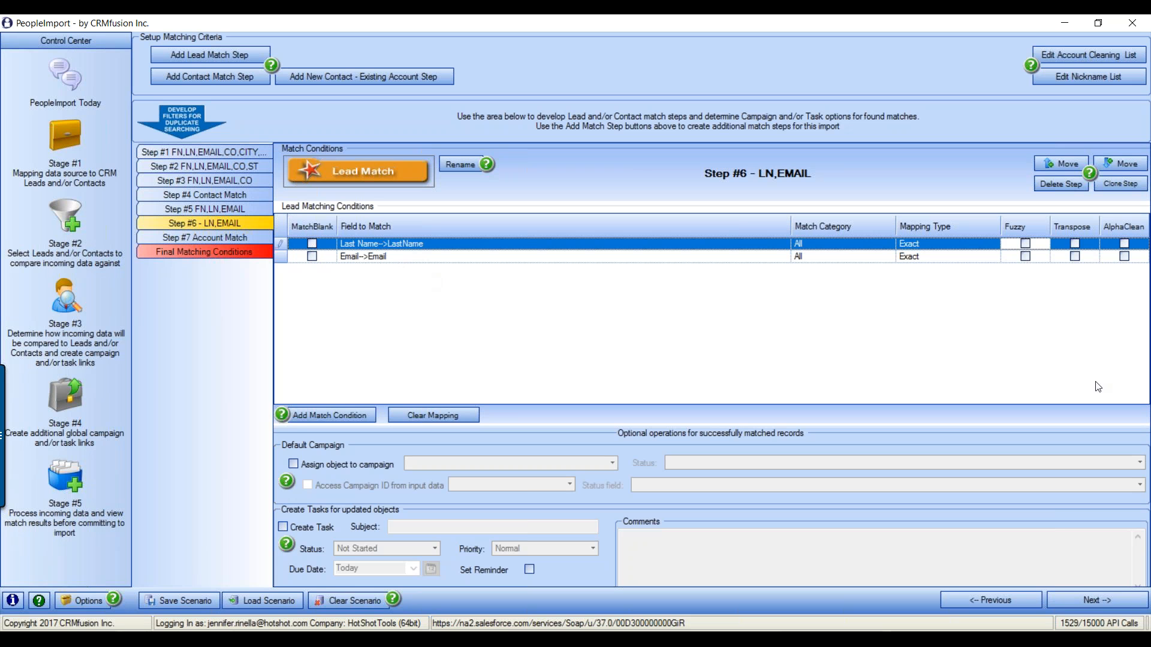
left_click(1136, 346)
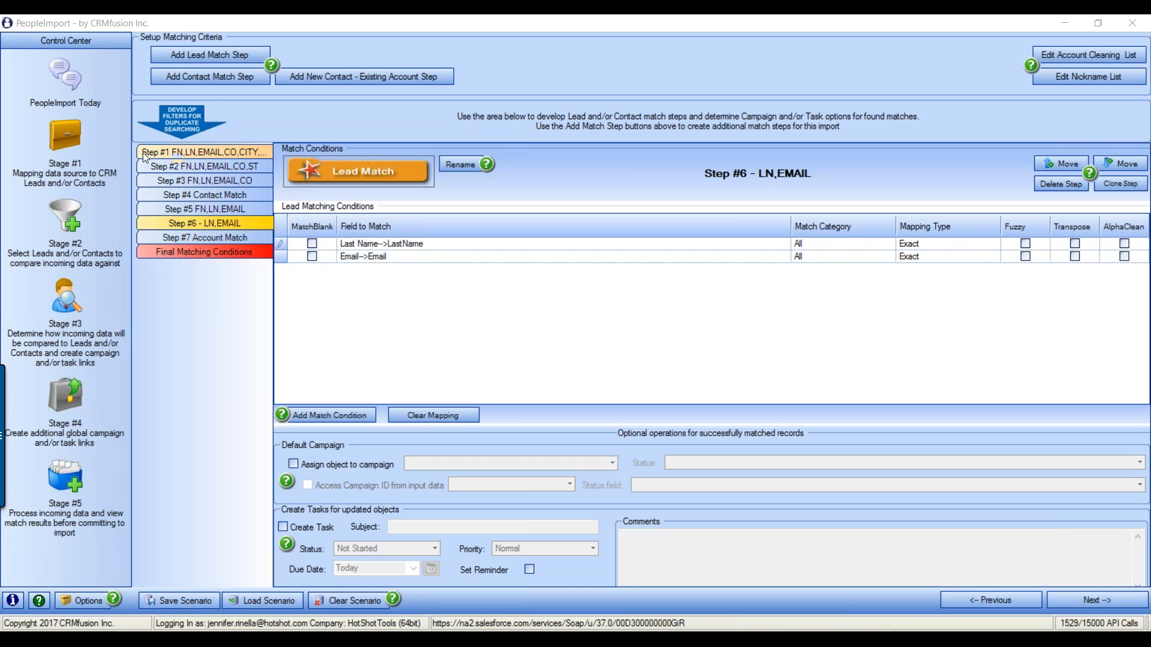
Move FN,LN,EMAIL and LN,EMAIL up to steps #4 and #5, then view empty Step #6 Contact Match
left_click(191, 209)
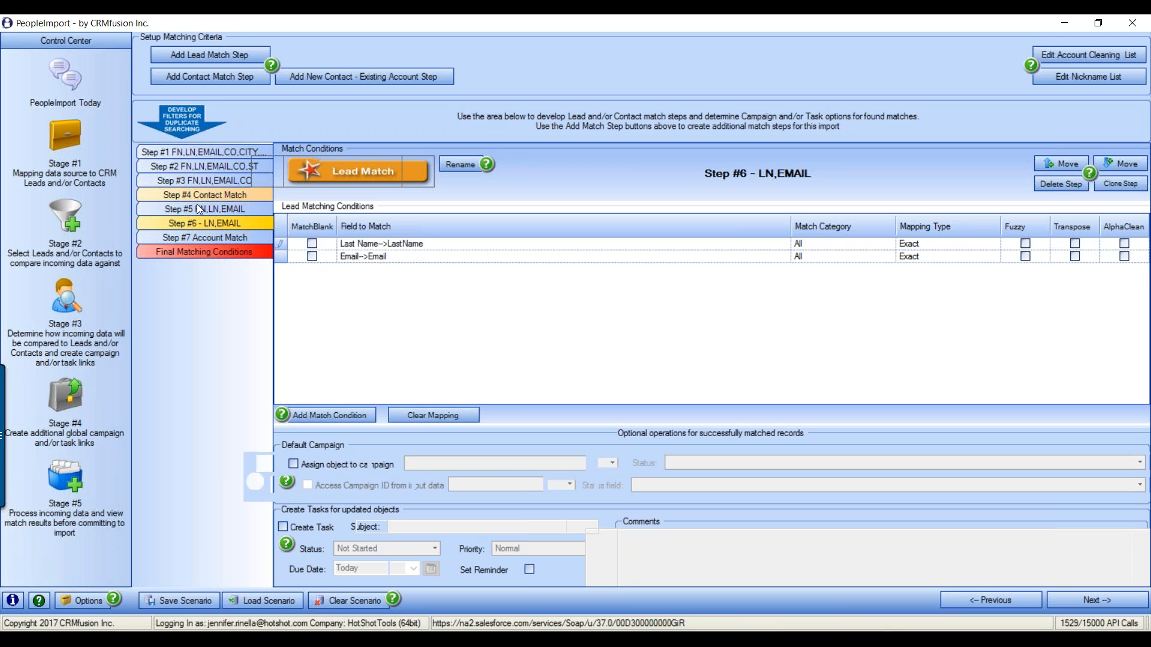
left_click(1052, 163)
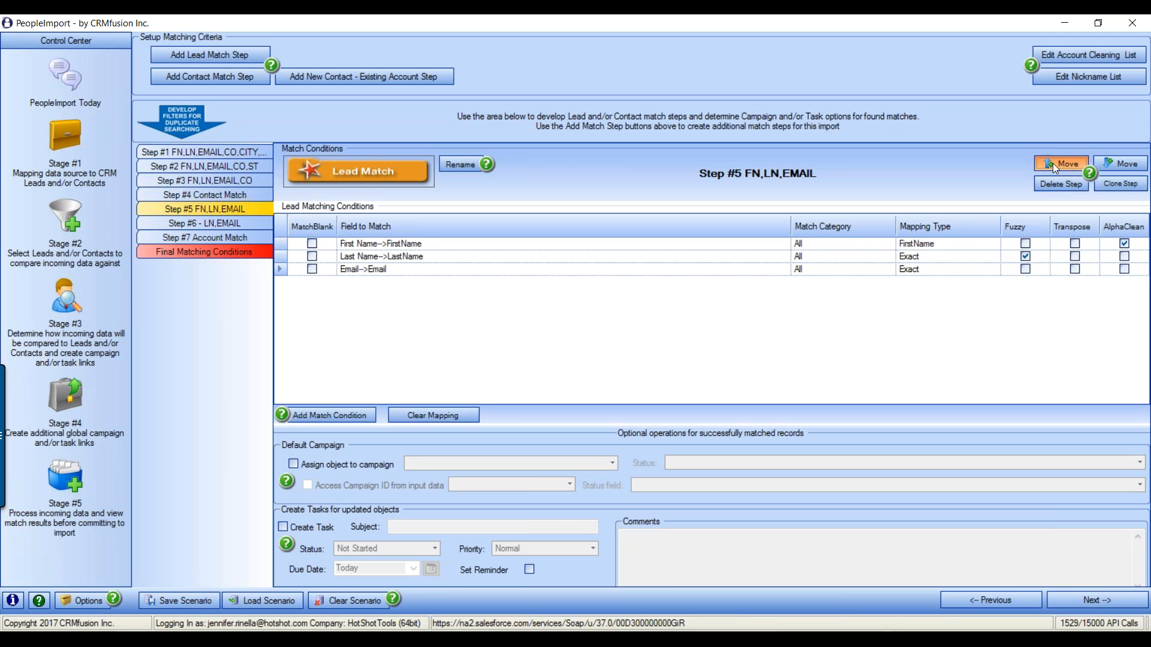
left_click(1052, 160)
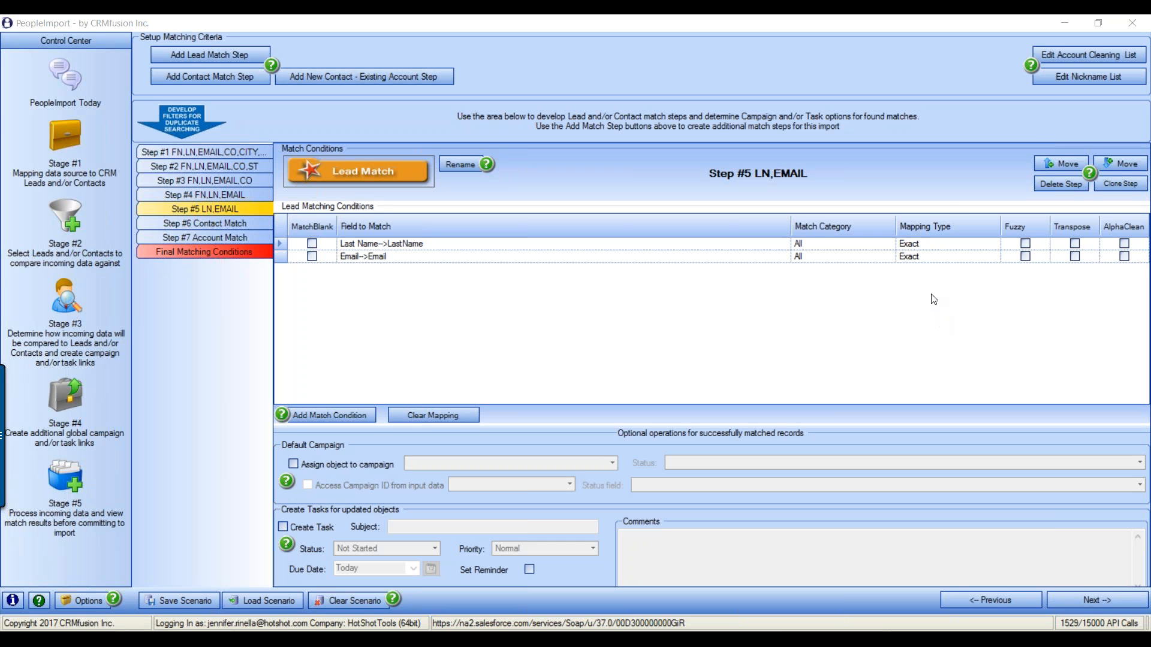
left_click(205, 223)
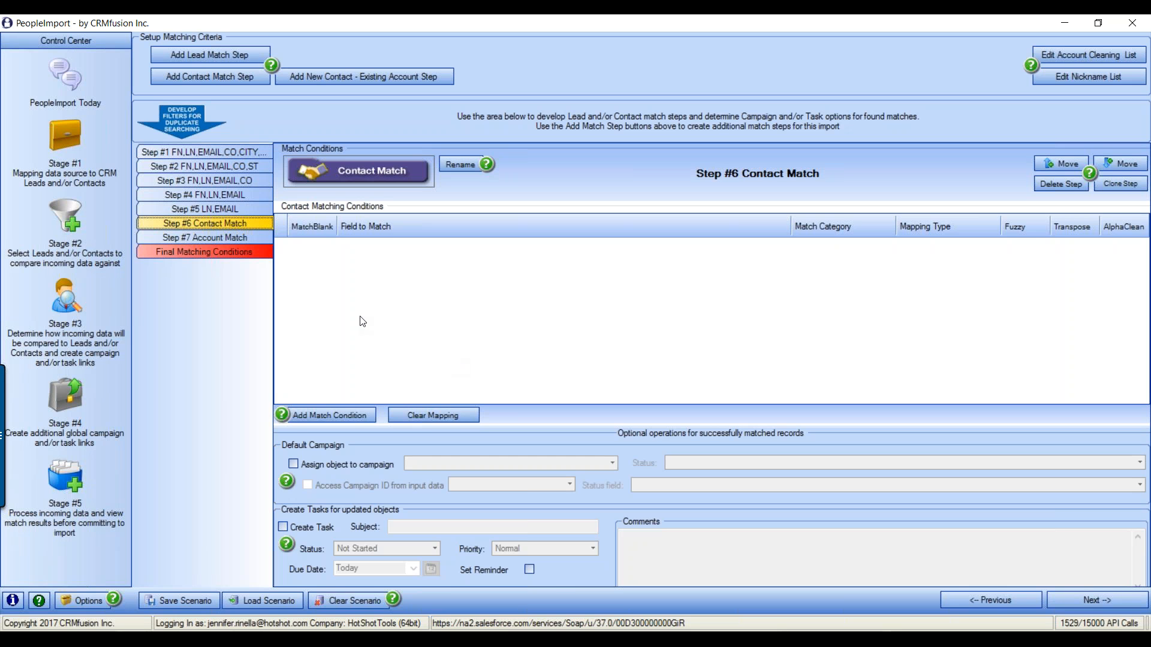
Add match condition rows and set the first two to First Name→FirstName and Last Name→LastName
left_click(350, 416)
left_click(349, 416)
left_click(350, 416)
left_click(350, 416)
left_click(348, 416)
left_click(347, 415)
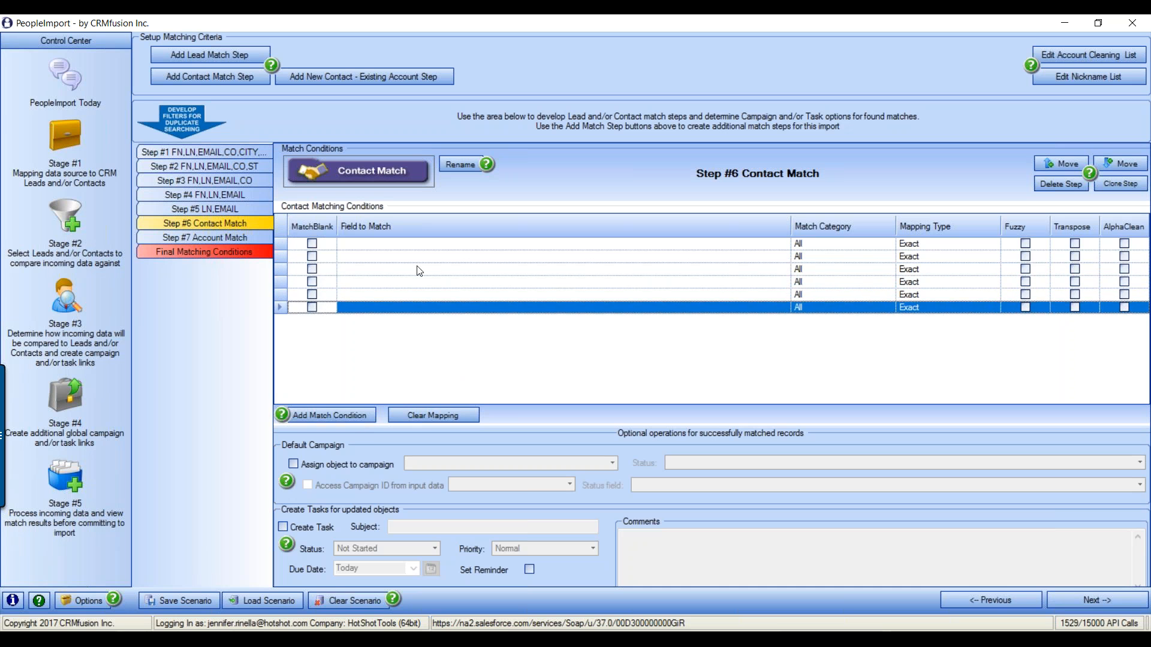
left_click(417, 244)
left_click(784, 243)
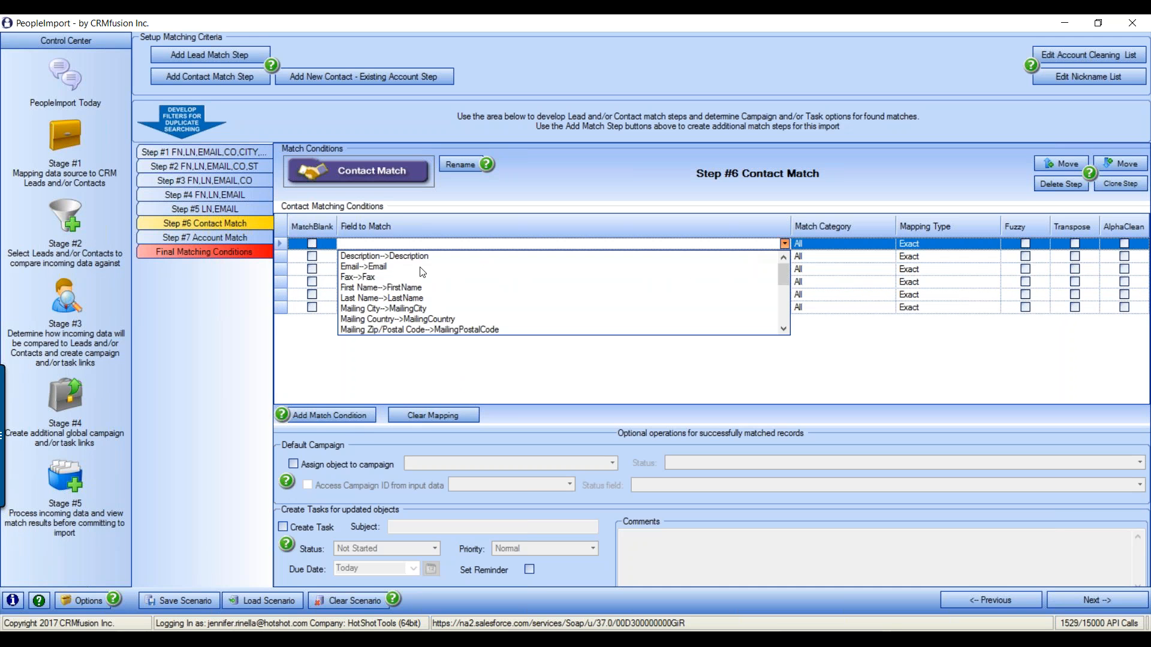
left_click(394, 292)
left_click(462, 258)
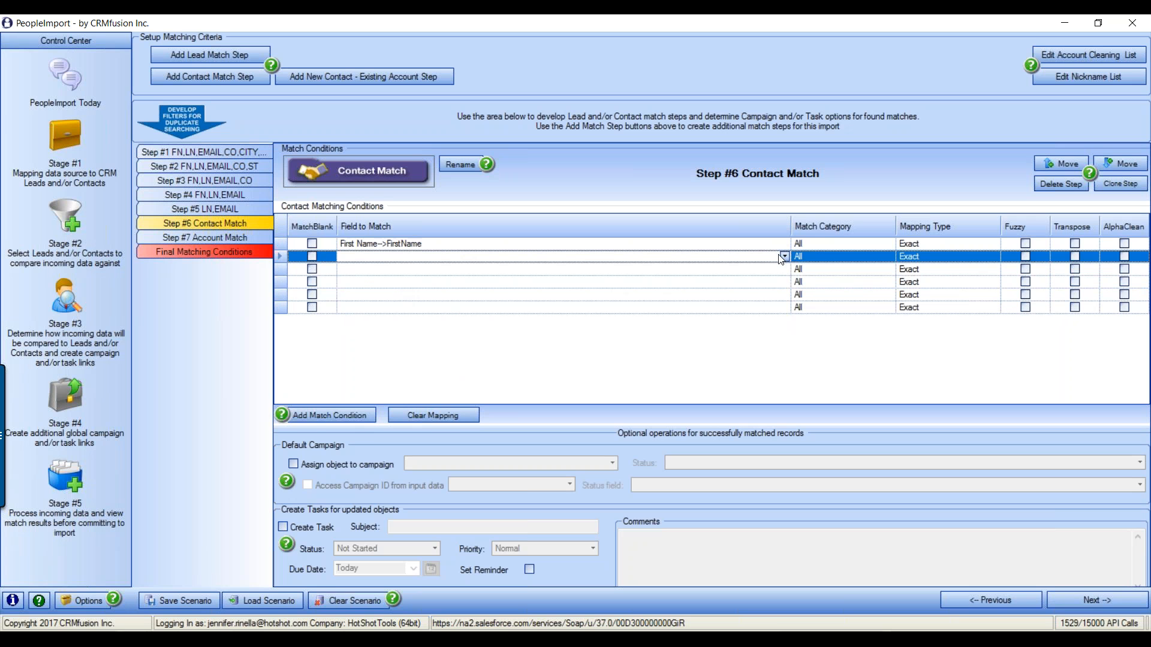
left_click(785, 256)
left_click(413, 311)
Set the third and fourth conditions to Company→Account.Name and Mailing Street→MailingStreet
left_click(740, 271)
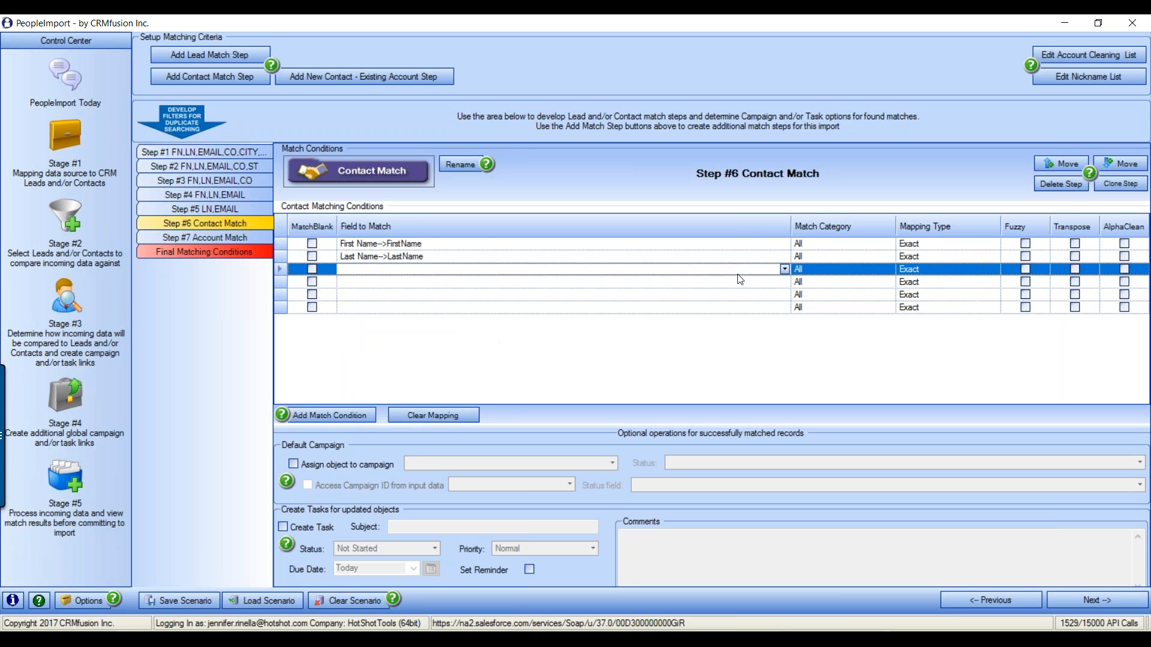
left_click(784, 270)
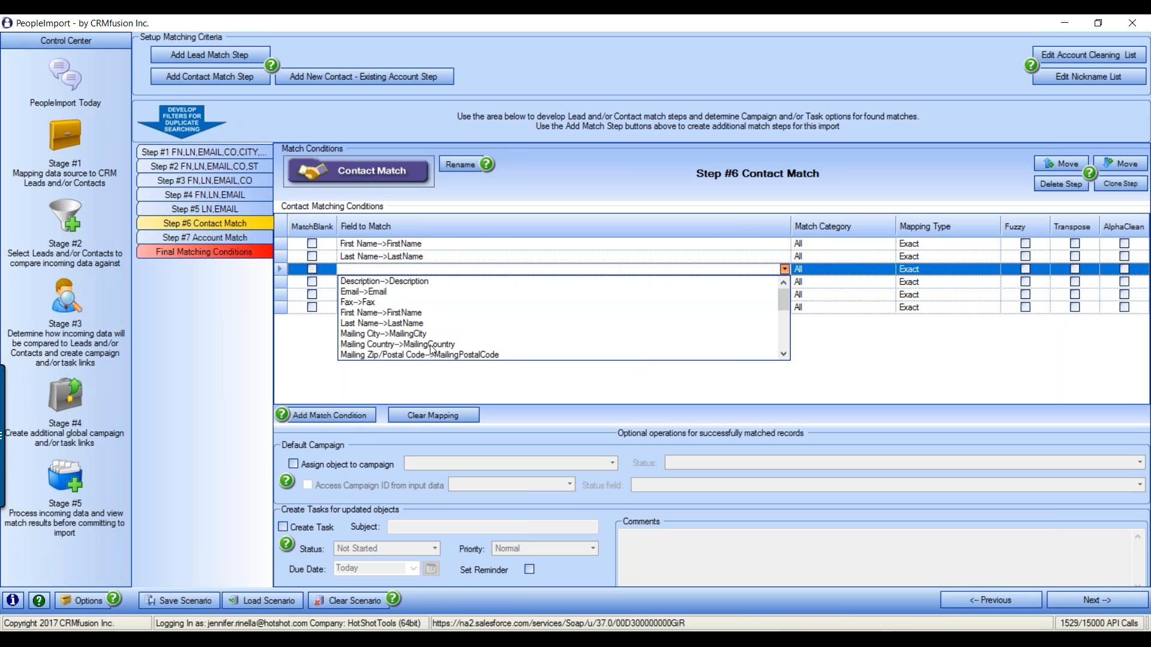
scroll(432, 347, "down", 2)
scroll(432, 349, "down", 1)
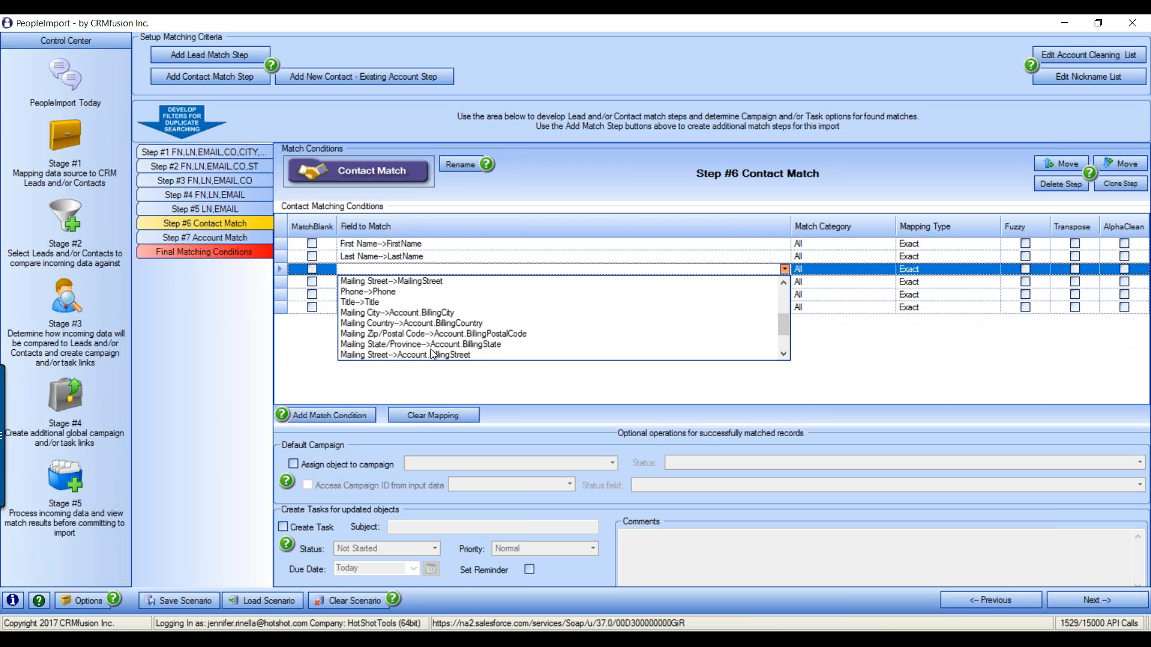
scroll(453, 339, "up", 3)
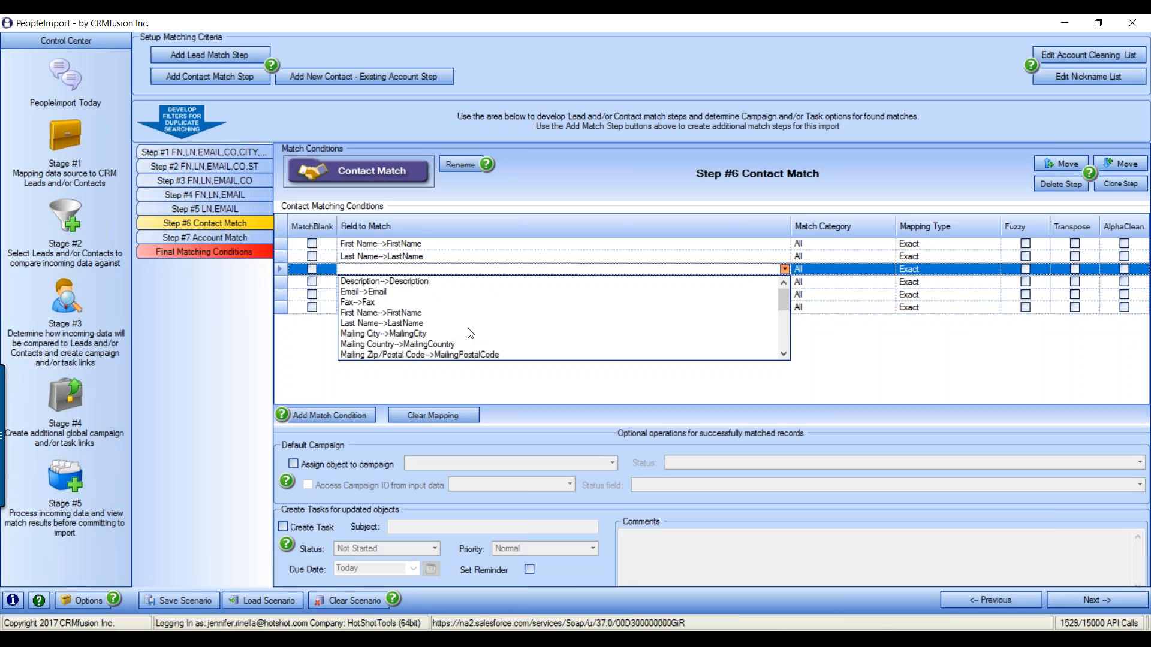
scroll(470, 334, "down", 2)
scroll(471, 333, "down", 2)
left_click(471, 334)
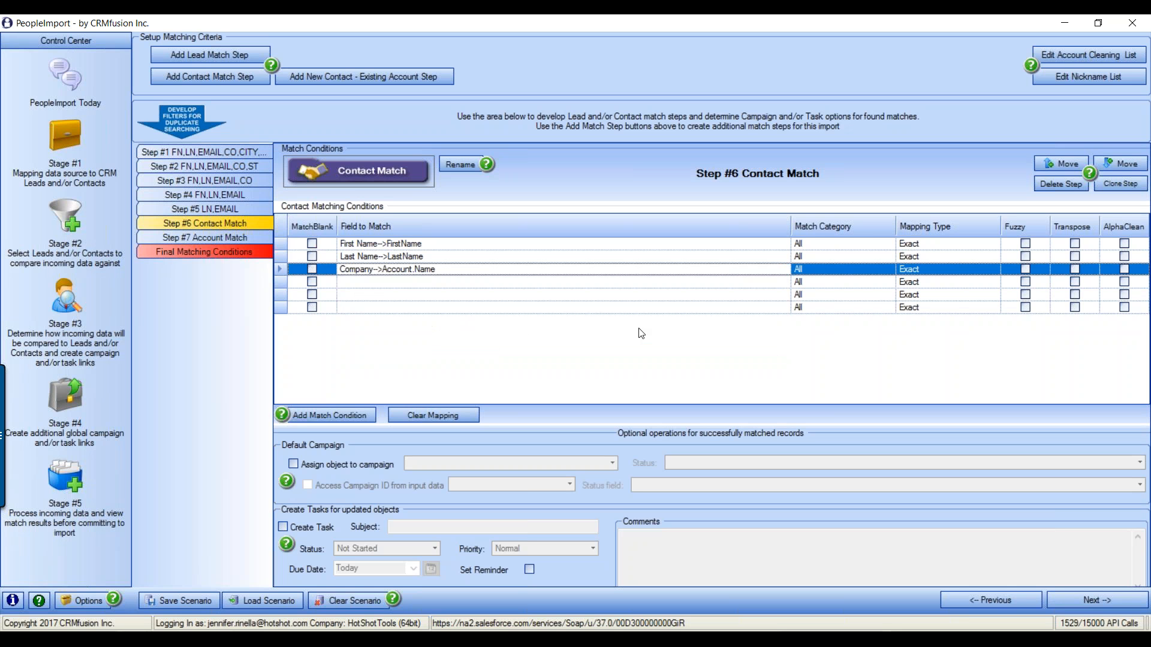
left_click(704, 286)
left_click(785, 283)
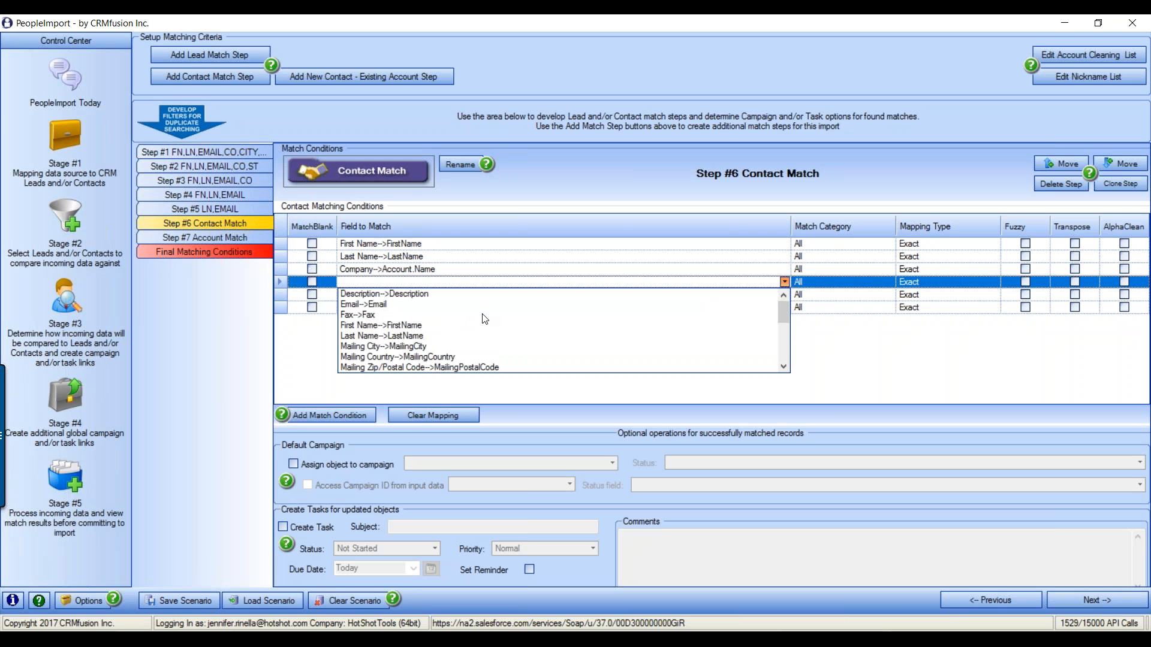
scroll(470, 312, "down", 1)
left_click(438, 359)
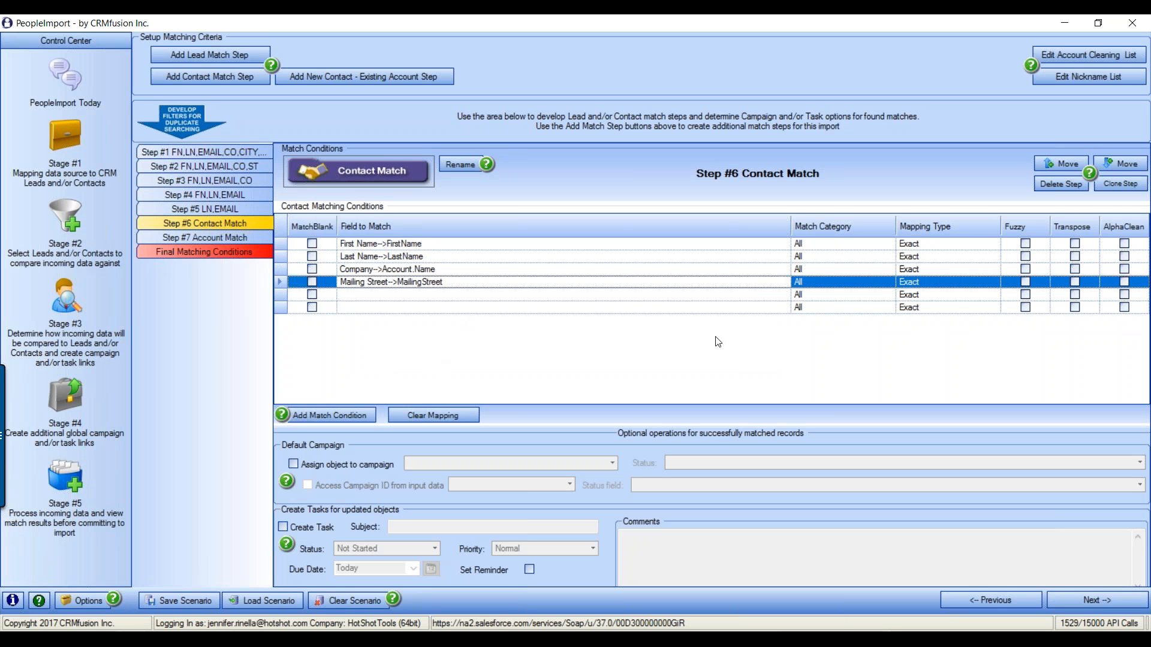
Set the fifth and sixth conditions to Mailing City→MailingCity and Mailing State/Province→Account.BillingState
left_click(754, 295)
left_click(784, 295)
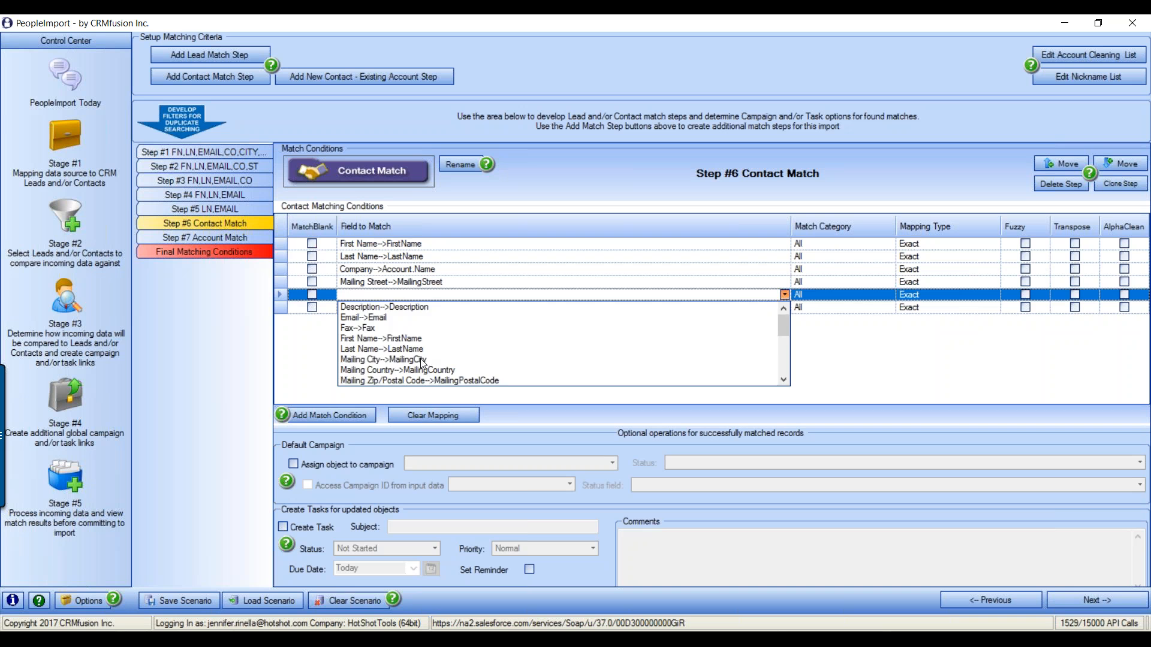
left_click(423, 361)
left_click(509, 308)
left_click(785, 307)
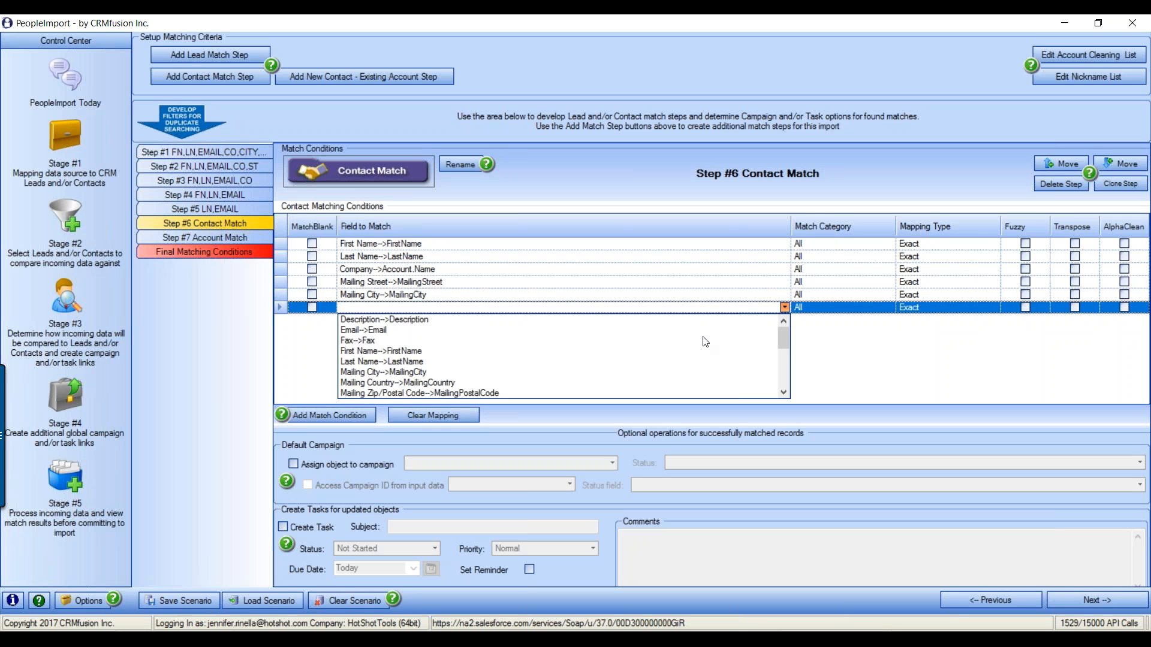
scroll(443, 375, "down", 4)
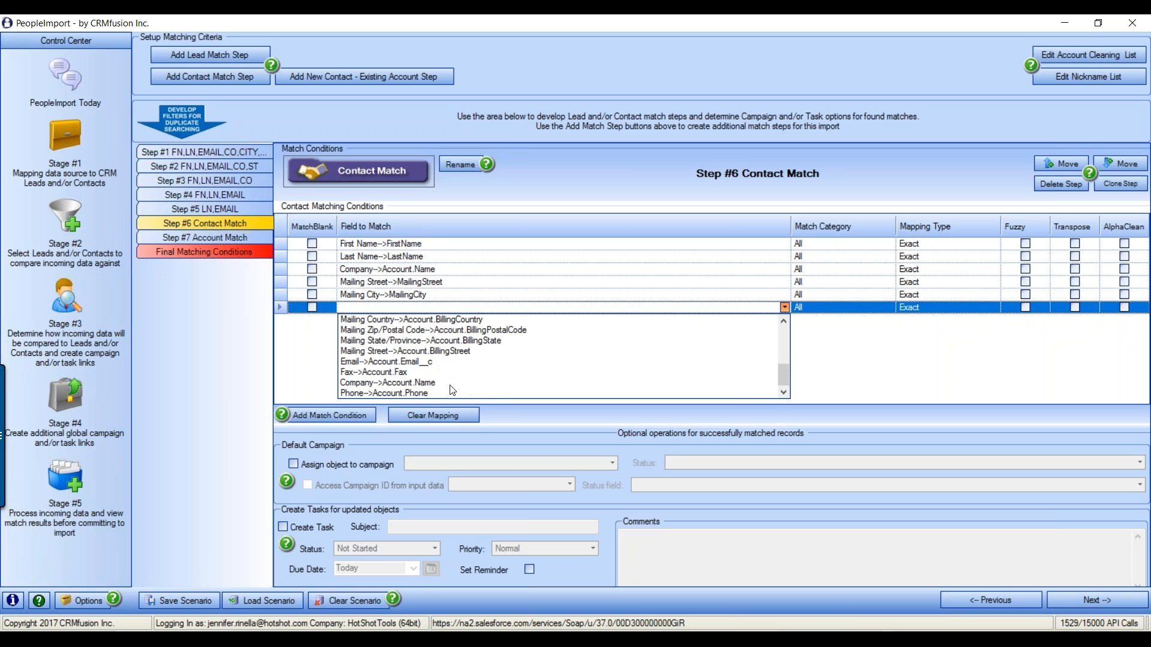
left_click(406, 341)
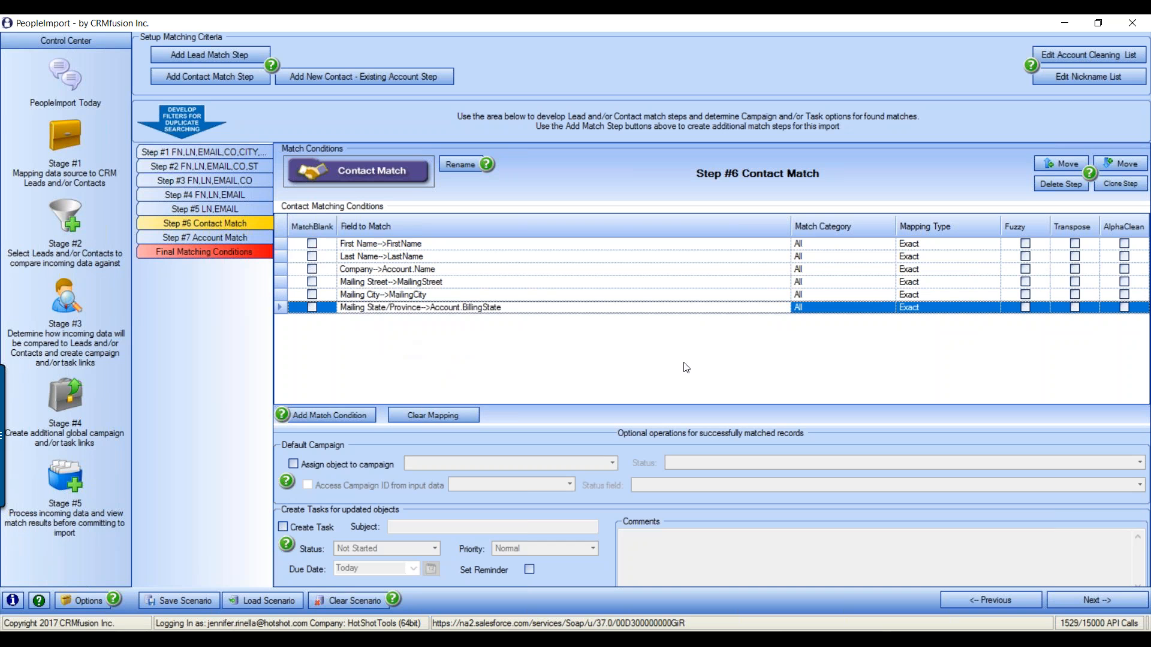
left_click(983, 243)
Give the First Name condition the FirstName mapping type and turn on Fuzzy for Last Name
left_click(995, 243)
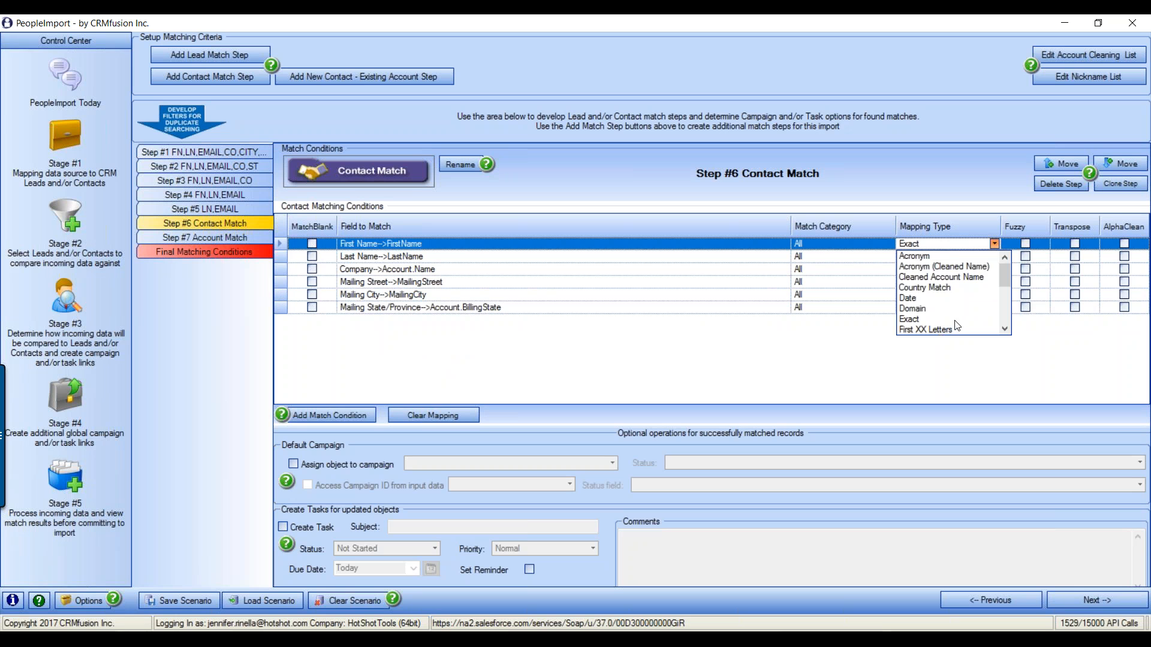
scroll(957, 325, "down", 1)
left_click(936, 323)
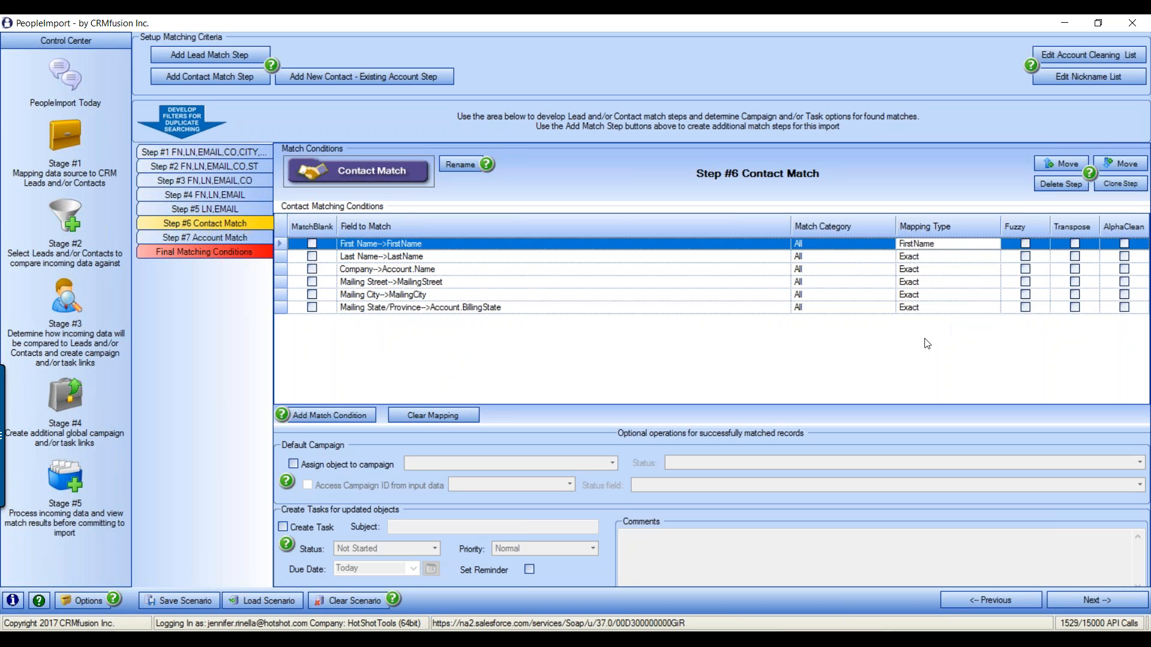
left_click(1025, 257)
left_click(973, 271)
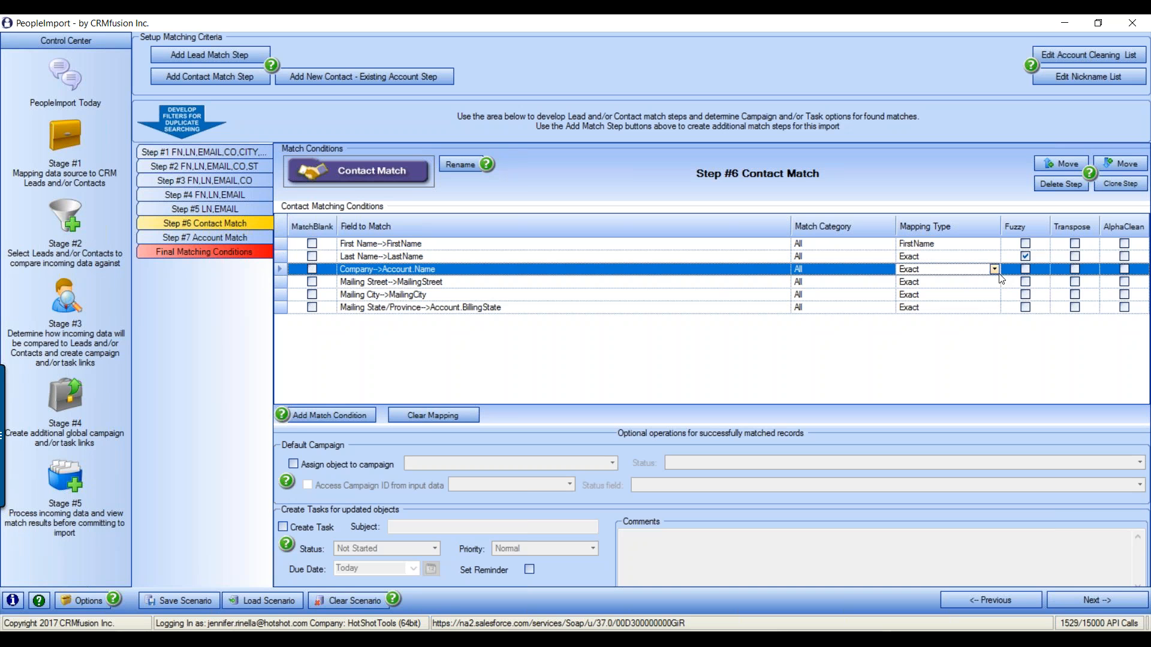
left_click(995, 270)
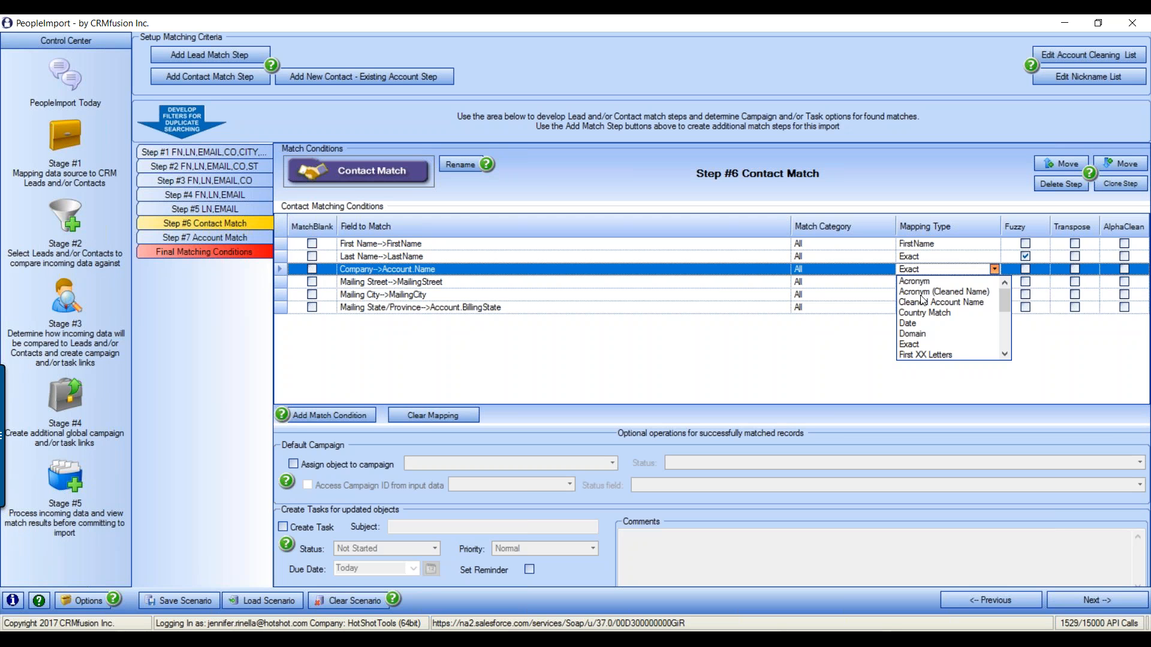
Try the First XX Words mapping type for Company with 5 starting words
left_click(1007, 364)
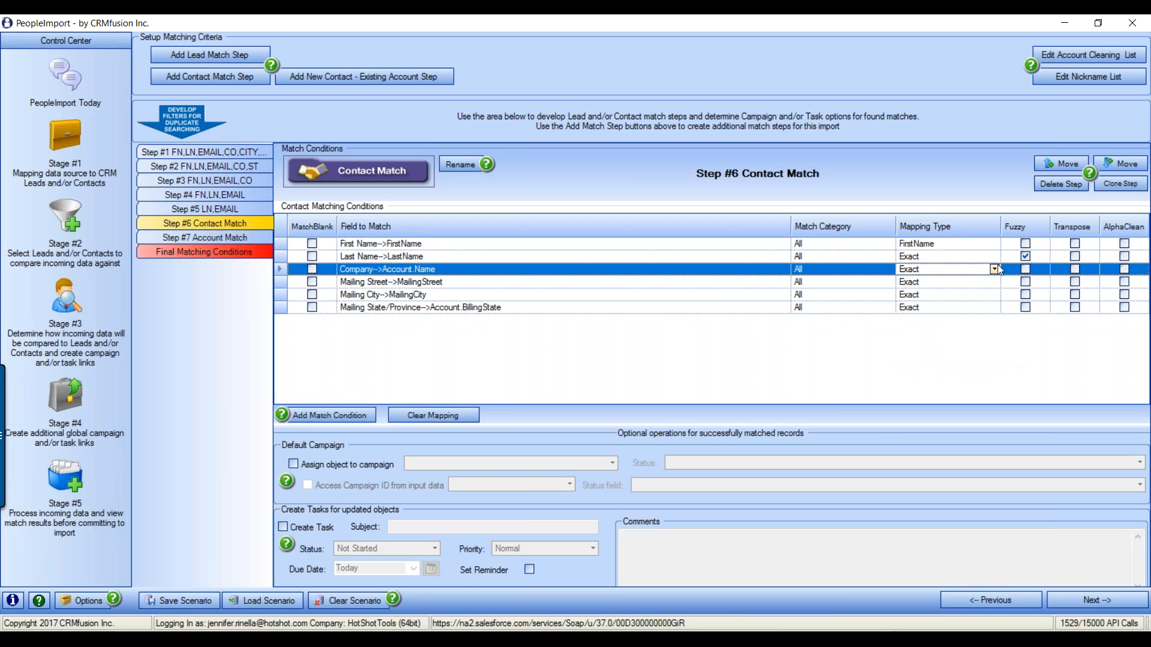
left_click(995, 269)
scroll(971, 335, "down", 3)
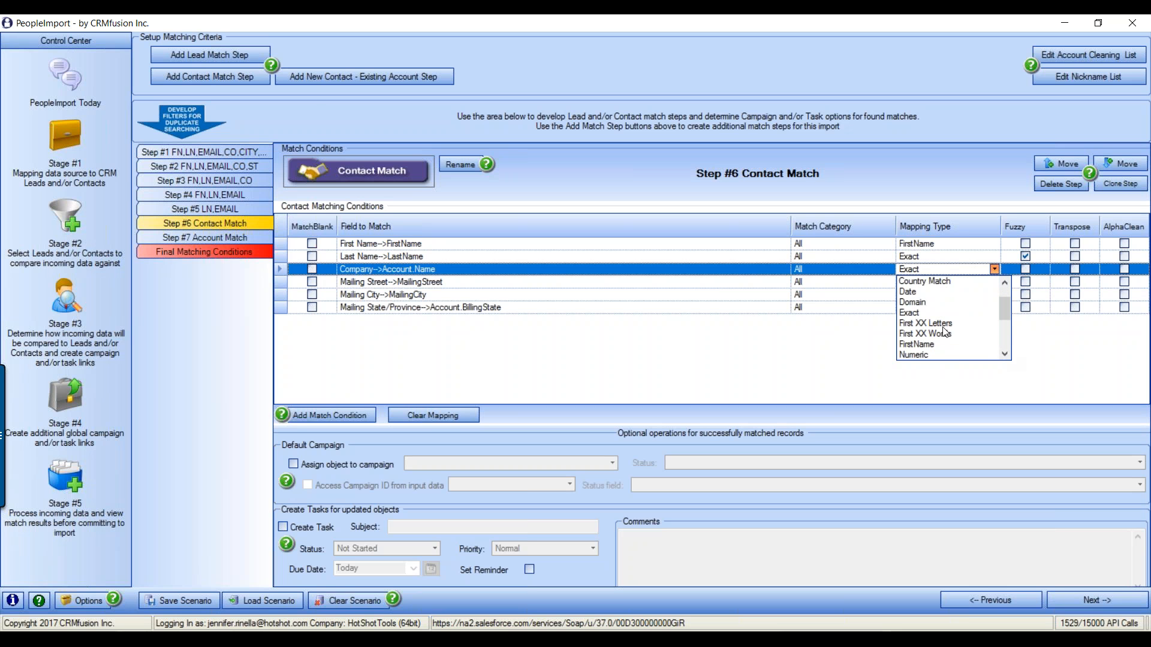
left_click(948, 333)
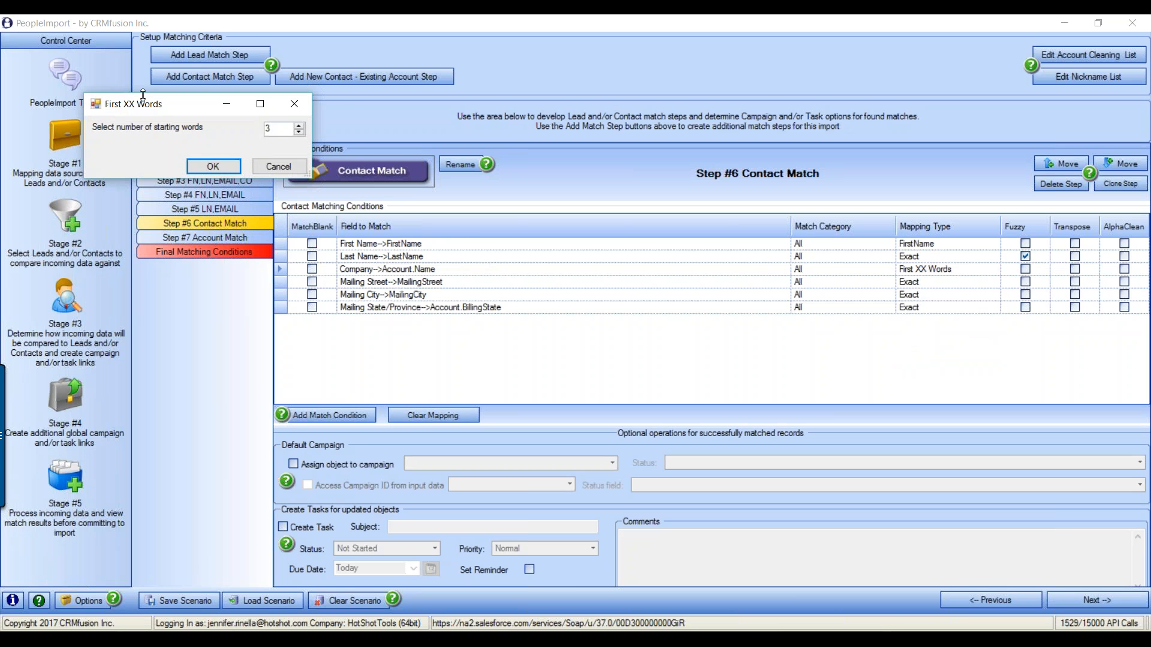
left_click_drag(110, 109, 678, 274)
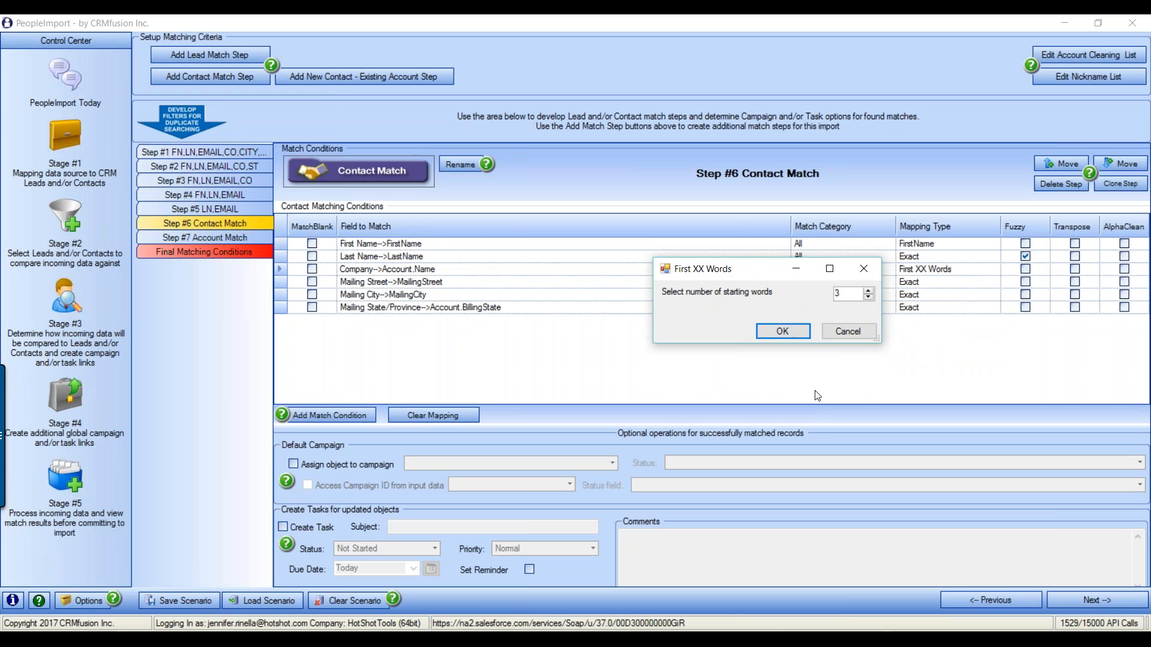
left_click(868, 297)
left_click(868, 290)
left_click(868, 291)
left_click(868, 290)
left_click(782, 331)
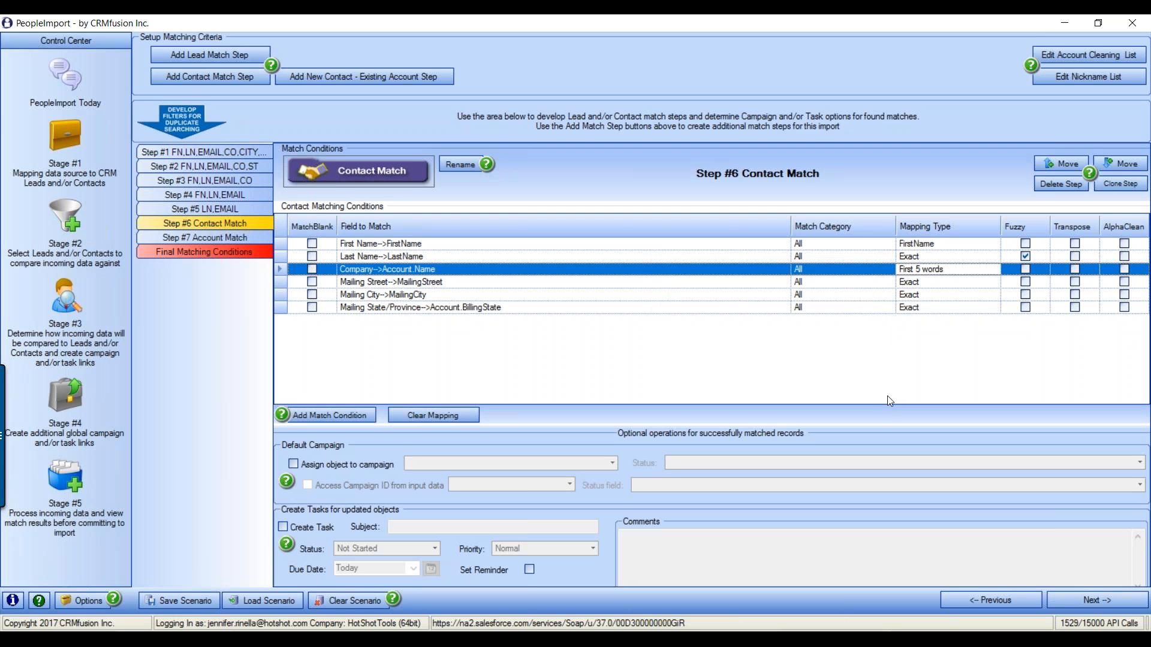
Switch the Company mapping type to Cleaned Account Name with Transpose enabled
left_click(995, 272)
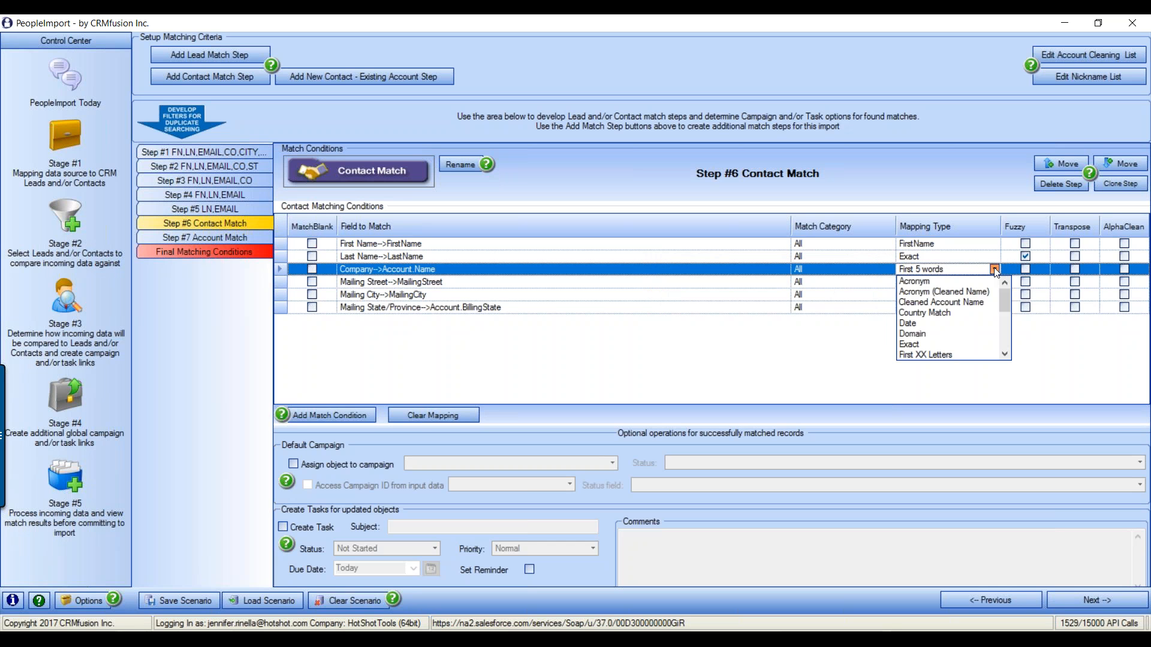
left_click(966, 307)
left_click(1076, 273)
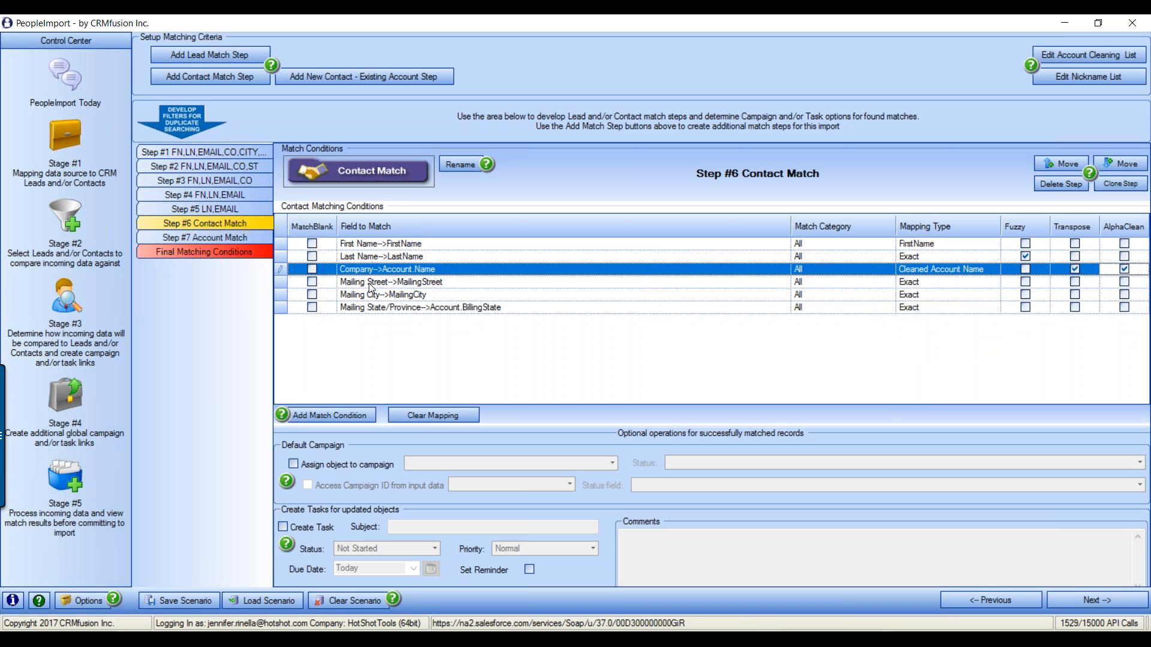
left_click(962, 282)
left_click(995, 282)
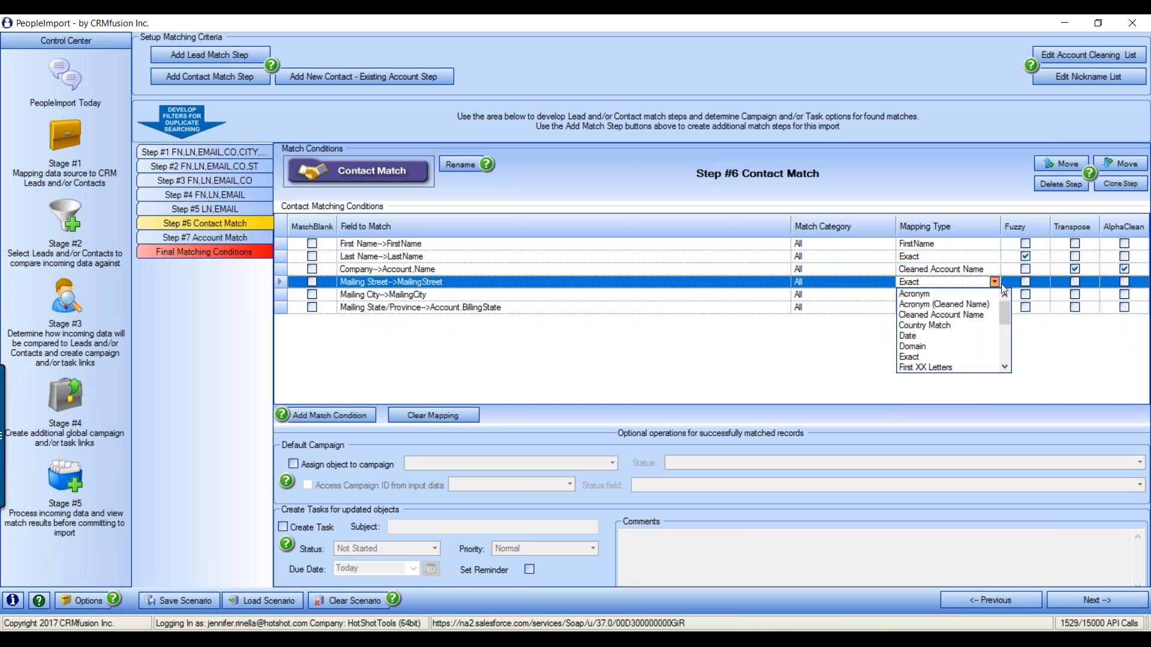
Choose Relaxed Address Match as the Mailing Street mapping type
left_click_drag(1005, 308, 1001, 357)
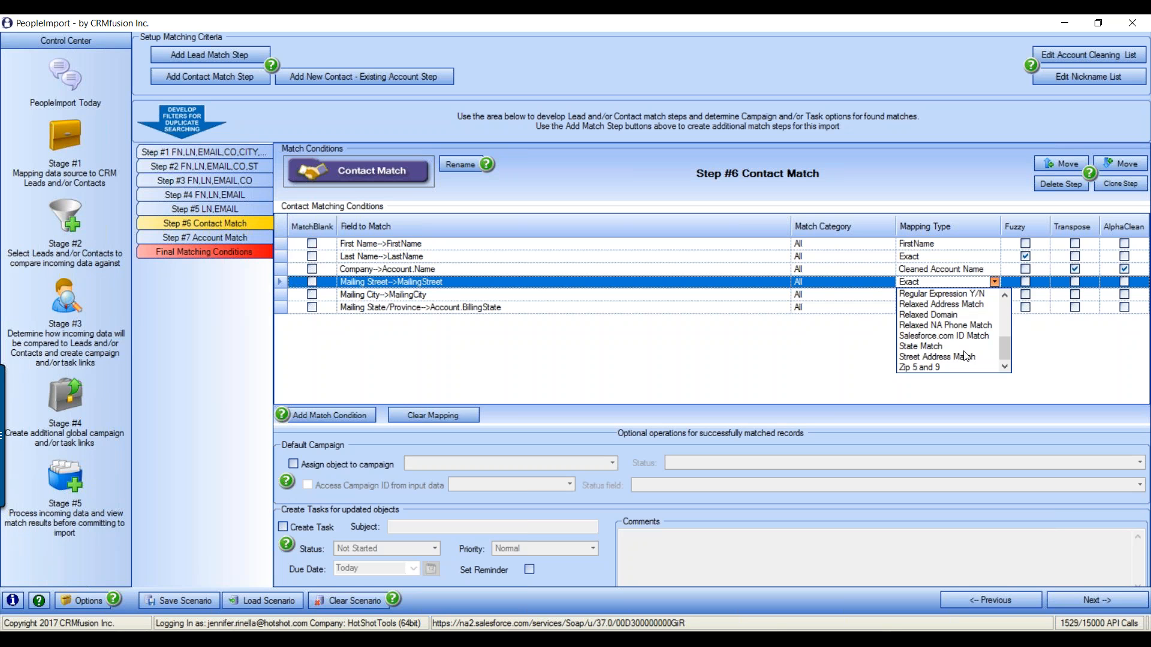
left_click(950, 306)
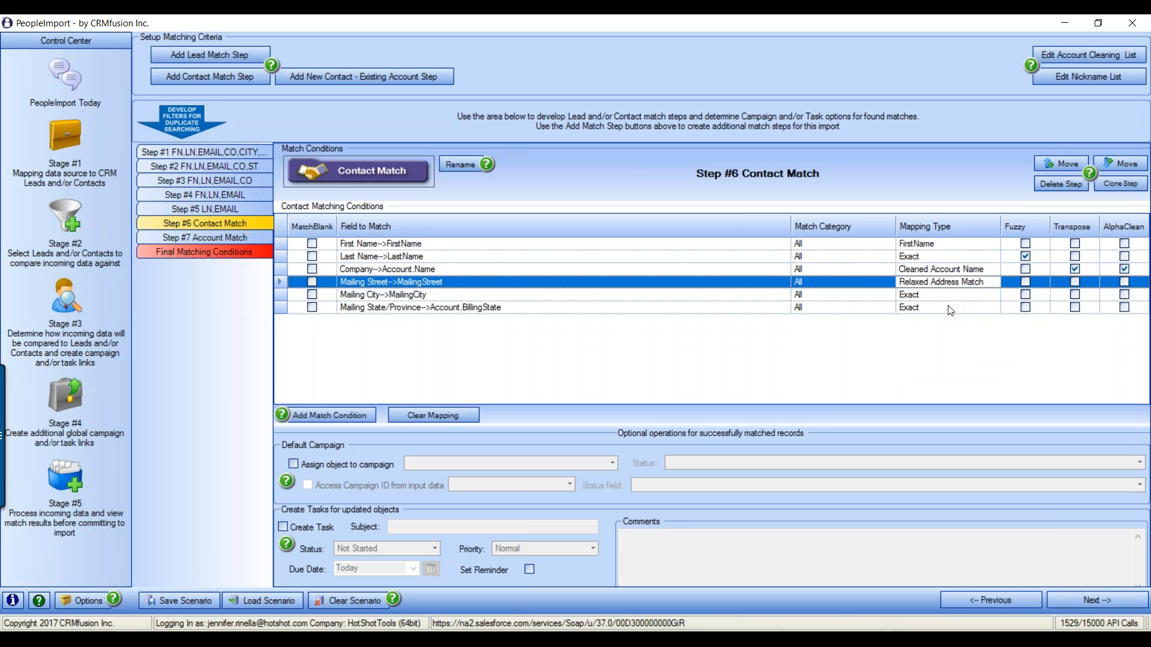
left_click(510, 636)
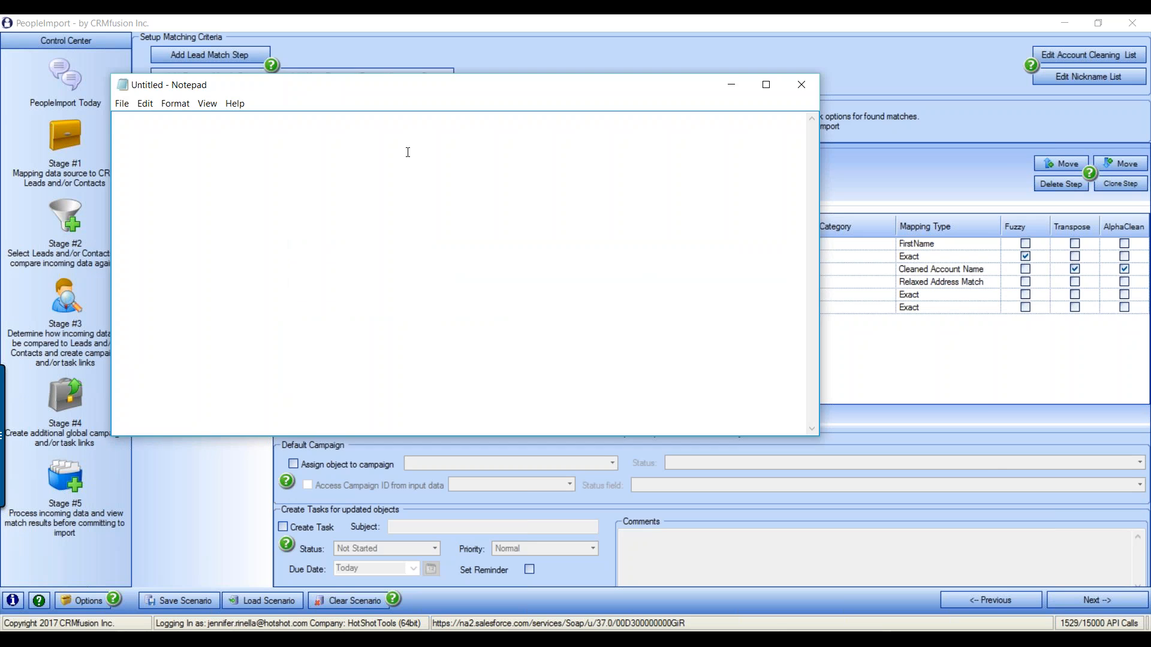
left_click_drag(586, 87, 762, 128)
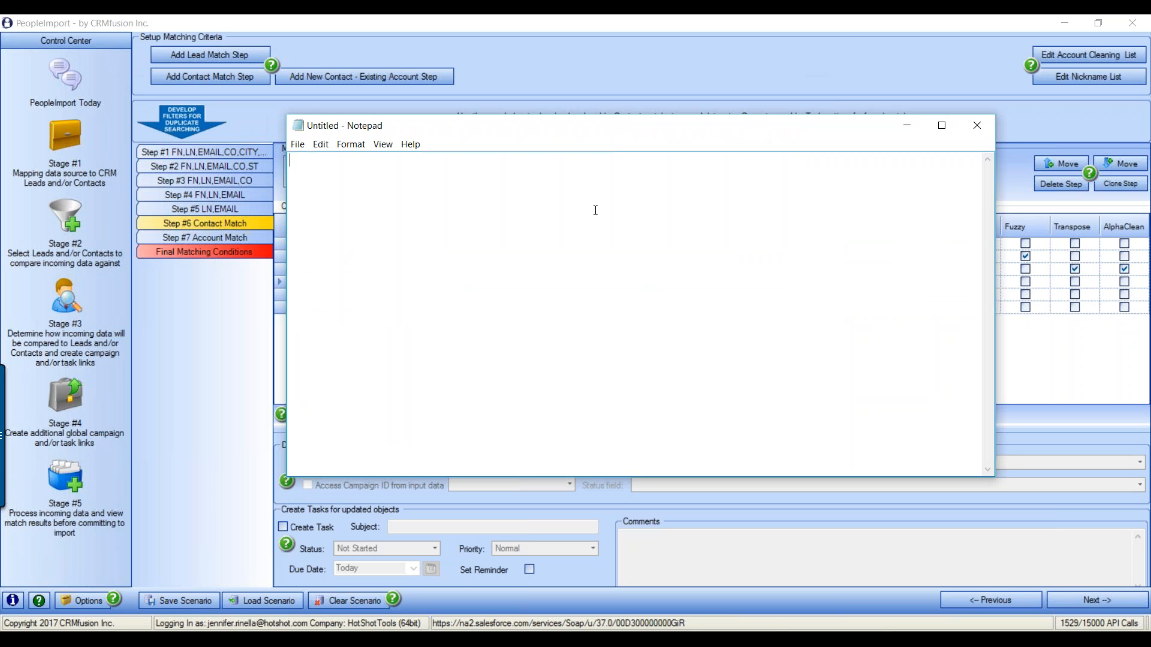
type("123 ne wILLOW ave")
key("Return")
key("Return")
type("123 willow rd ")
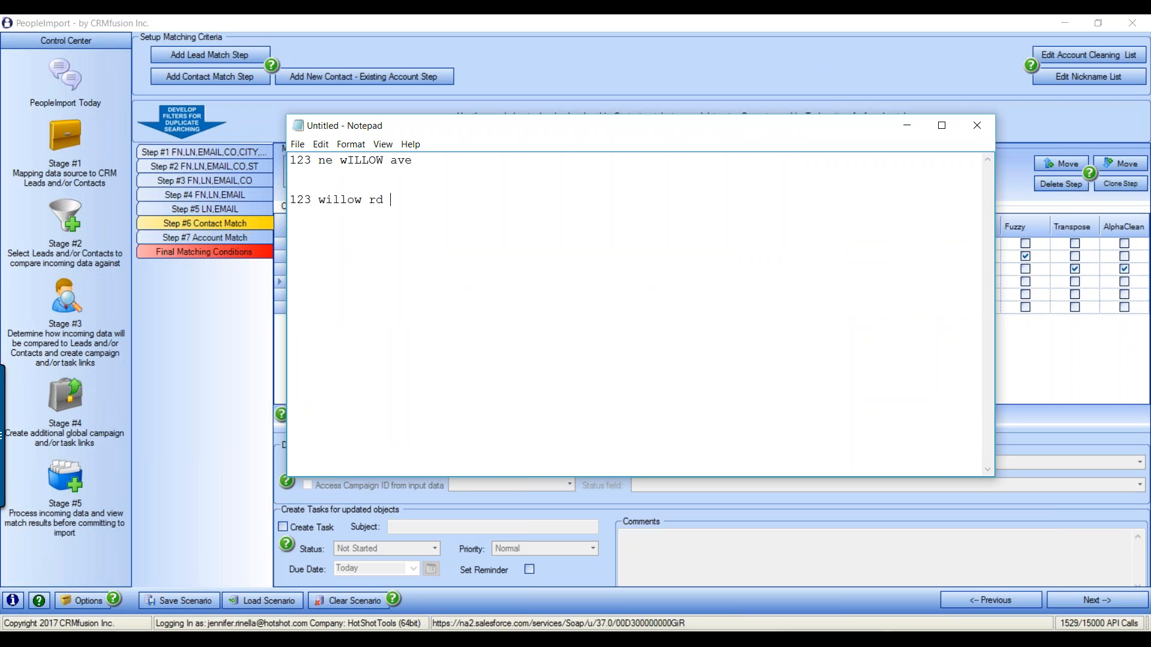
type("north ste 102")
left_click_drag(318, 159, 414, 160)
left_click_drag(433, 200, 484, 200)
left_click(343, 243)
key("Return")
key("Return")
type("123 WILLOW")
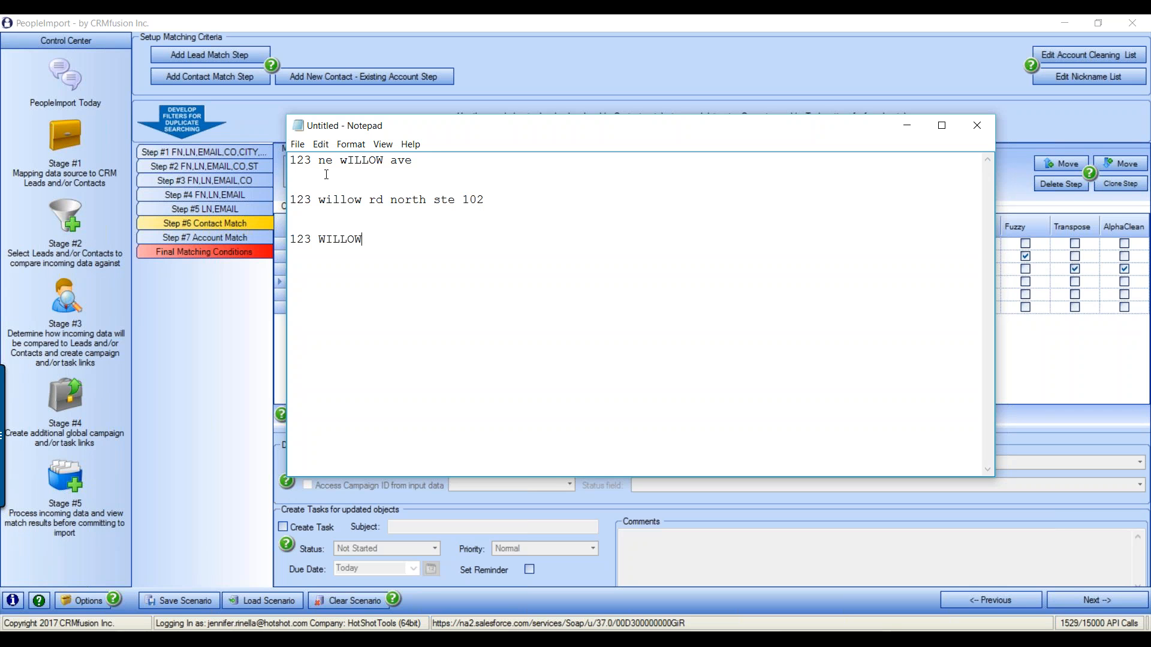
left_click_drag(375, 239, 290, 239)
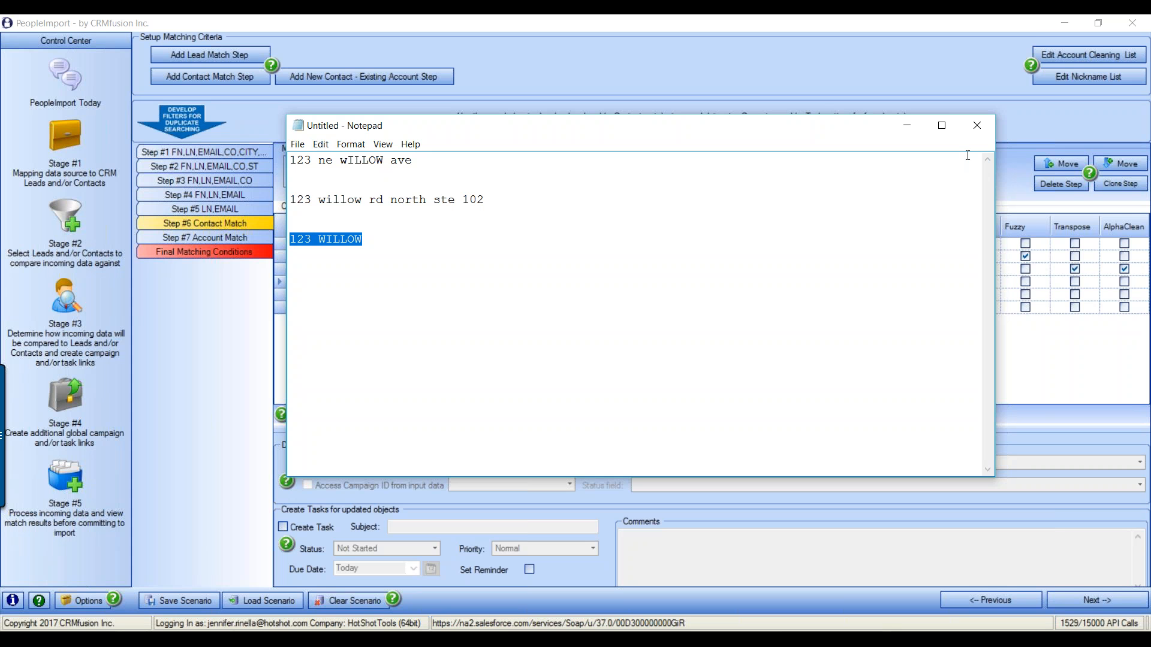
left_click(977, 126)
left_click(603, 331)
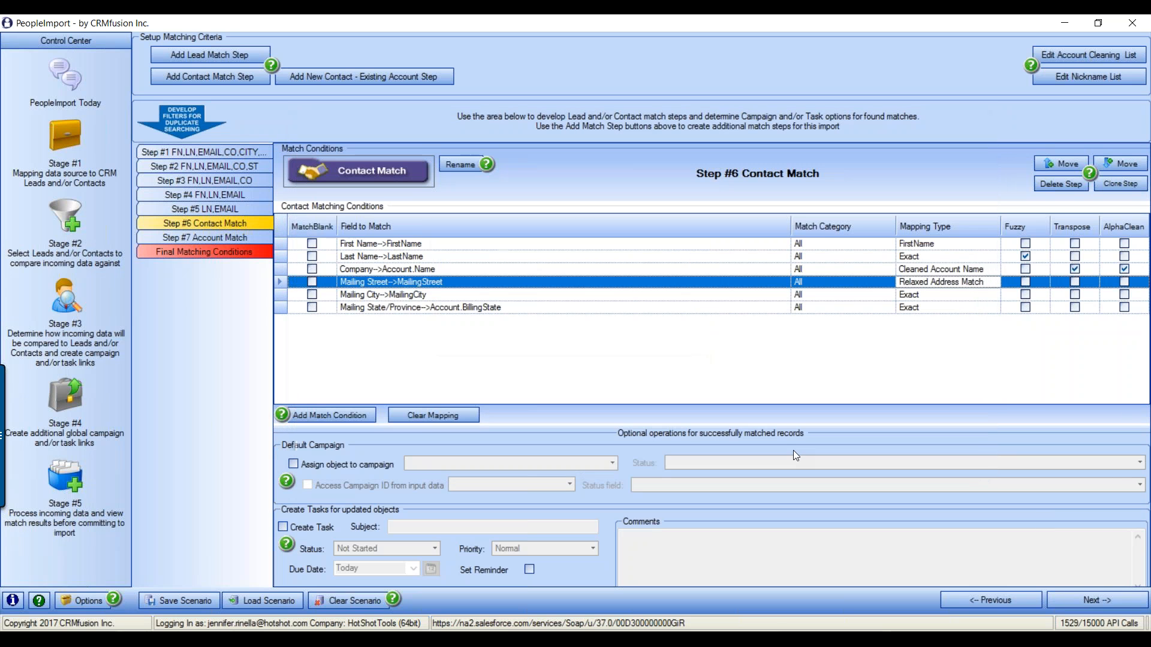
Turn on Fuzzy for Mailing City and set Mailing State/Province to State Match
left_click(1025, 295)
left_click(992, 309)
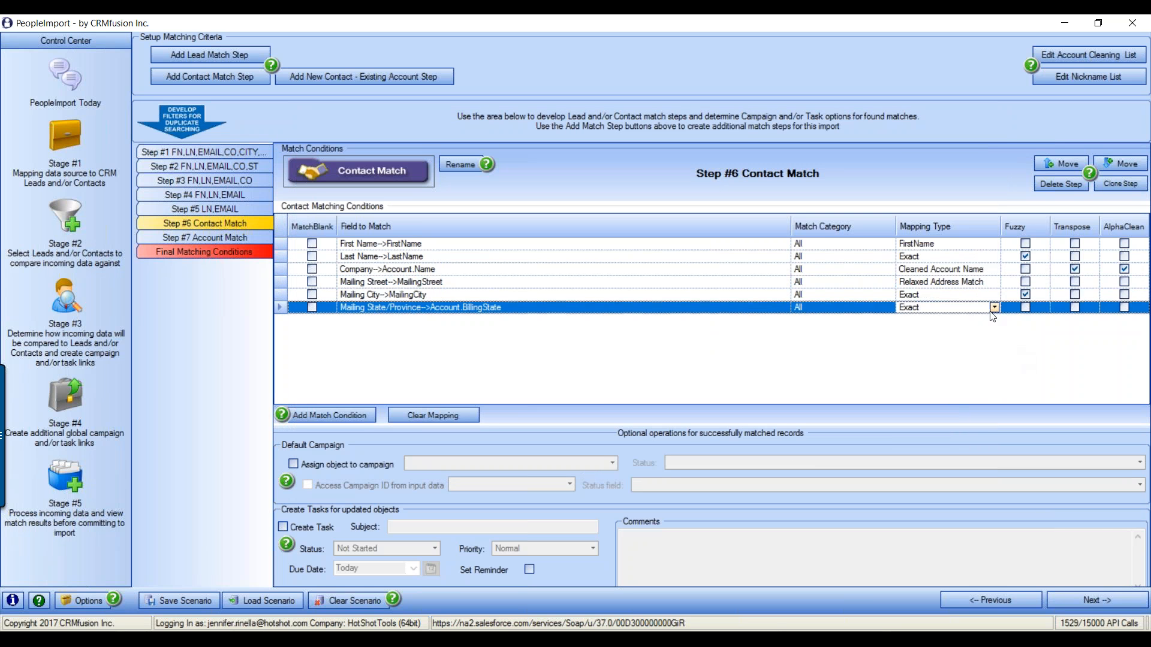
left_click(994, 307)
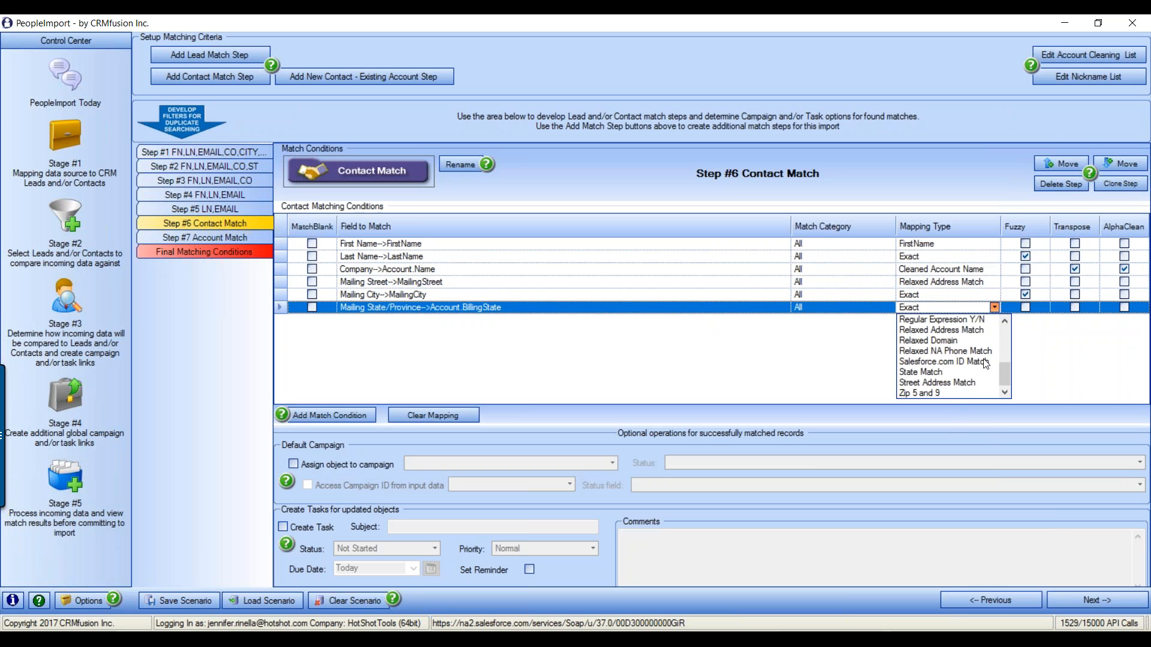
left_click(951, 372)
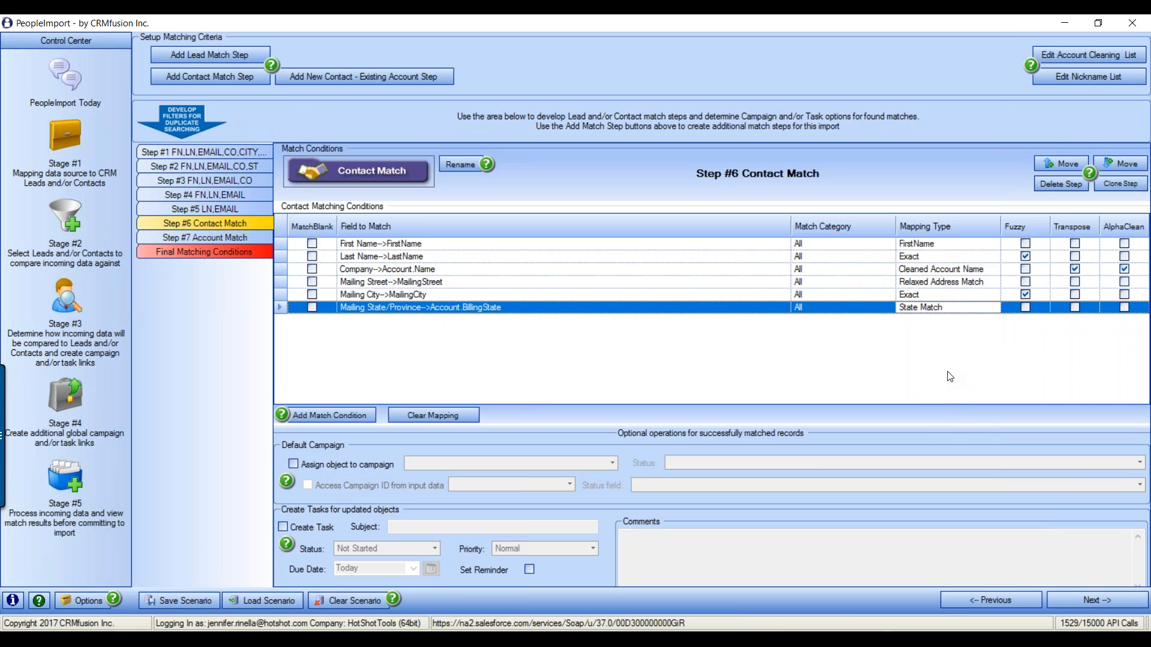
Rename step #6 to 'FN,LN,CO,STREET,CITY,ST'
left_click(464, 166)
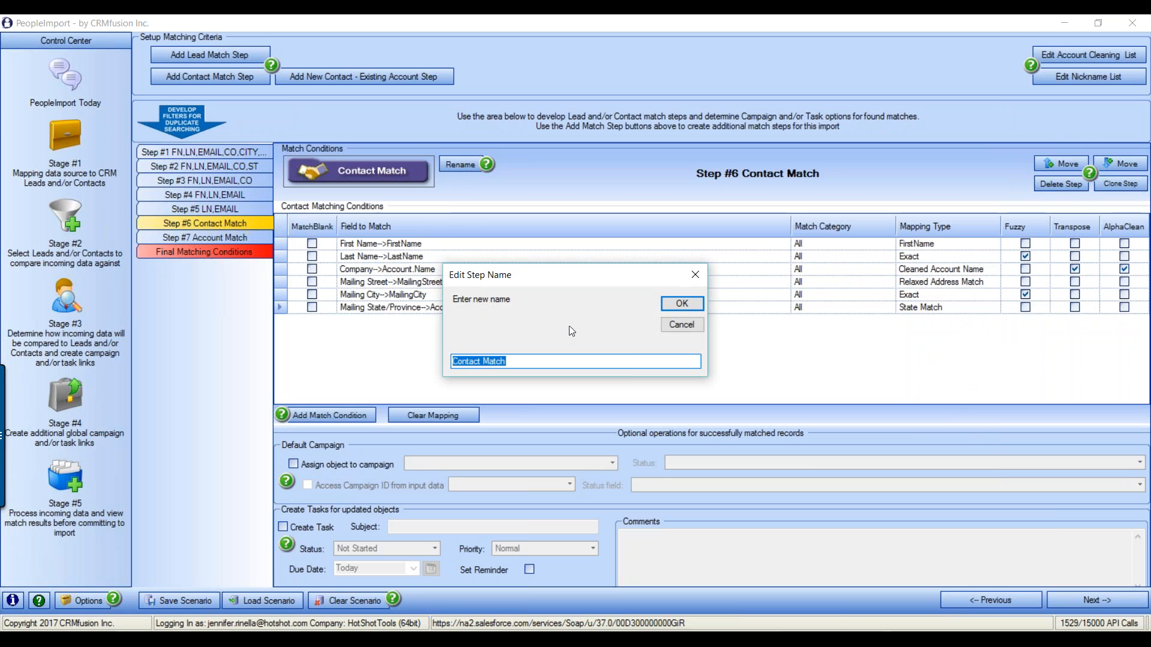
type("FN,LN")
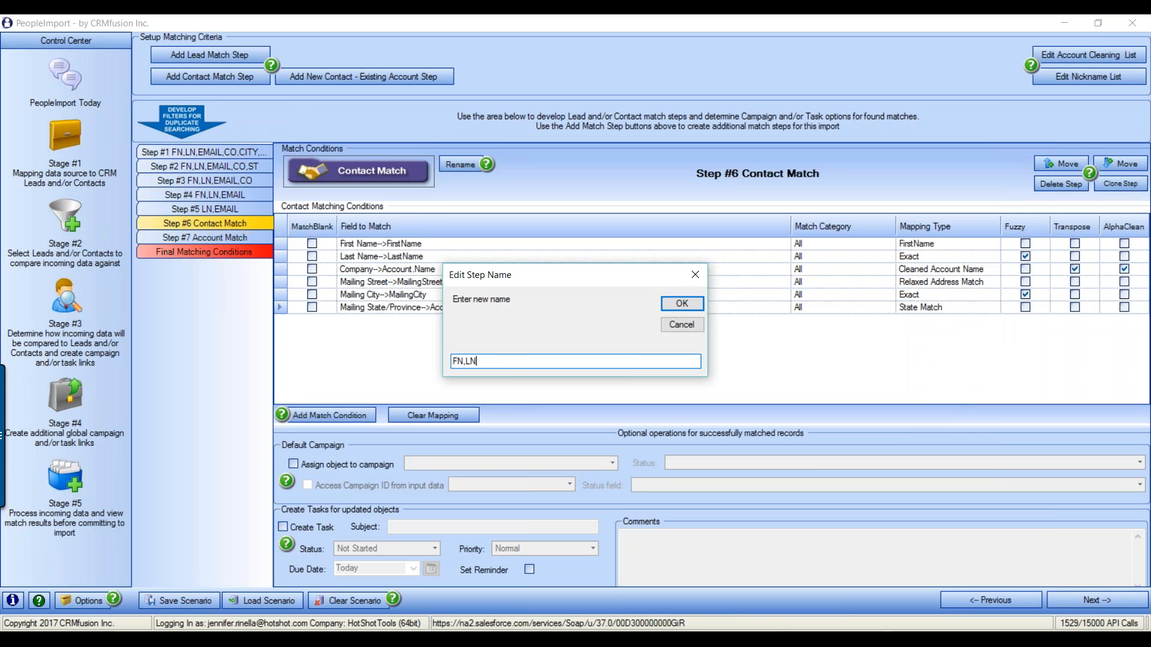
type(",CO,ST")
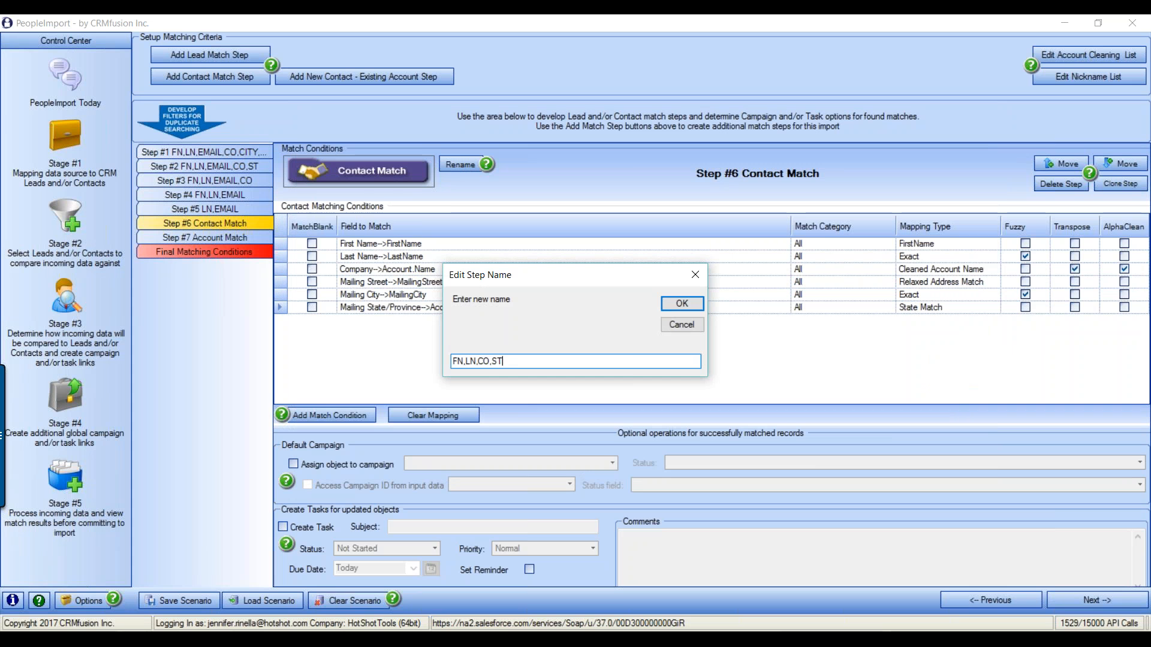
type("REET,CITY,ST")
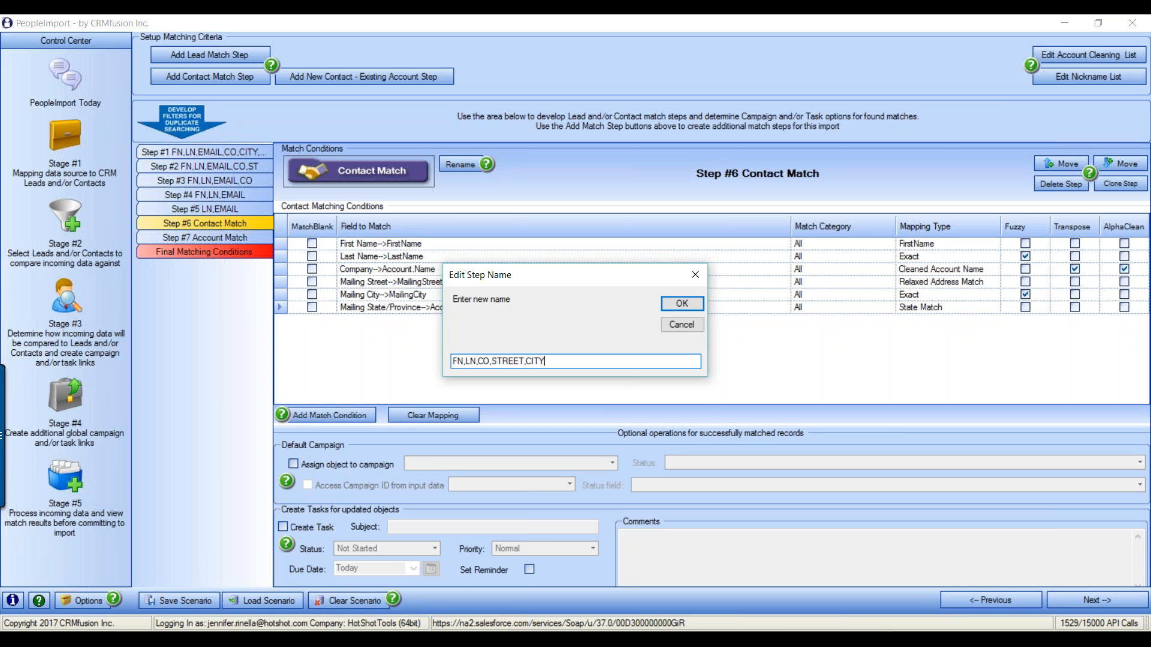
left_click(683, 305)
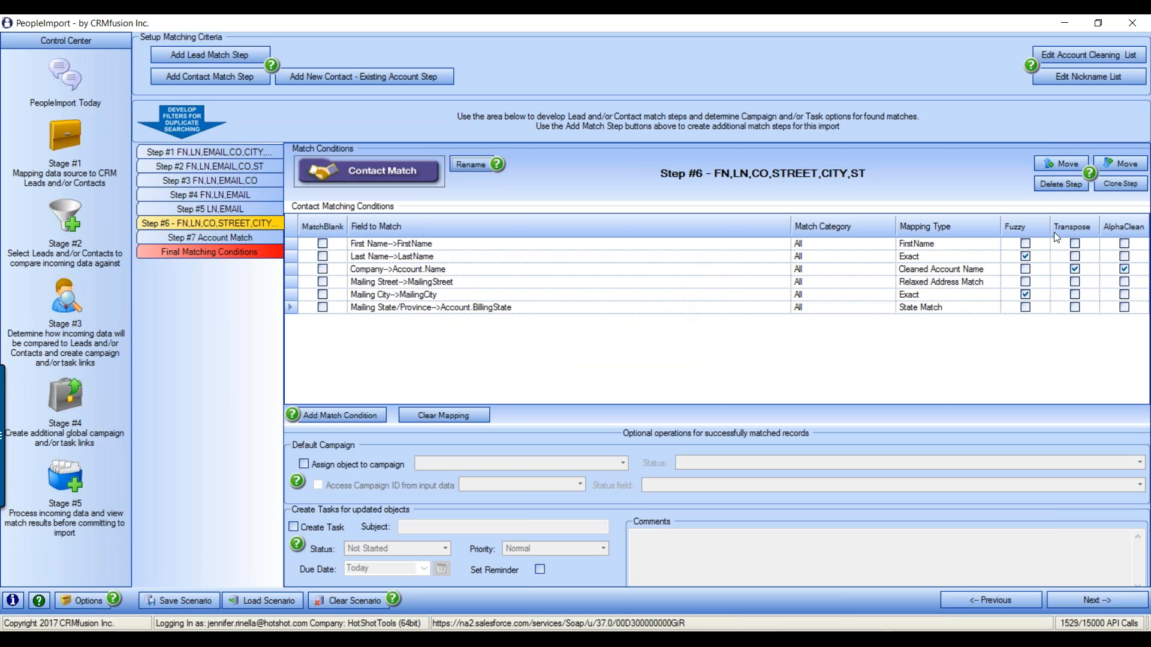
Clone the contact step three times, removing Mailing Street, then Mailing City, then Mailing State in turn
left_click(1119, 183)
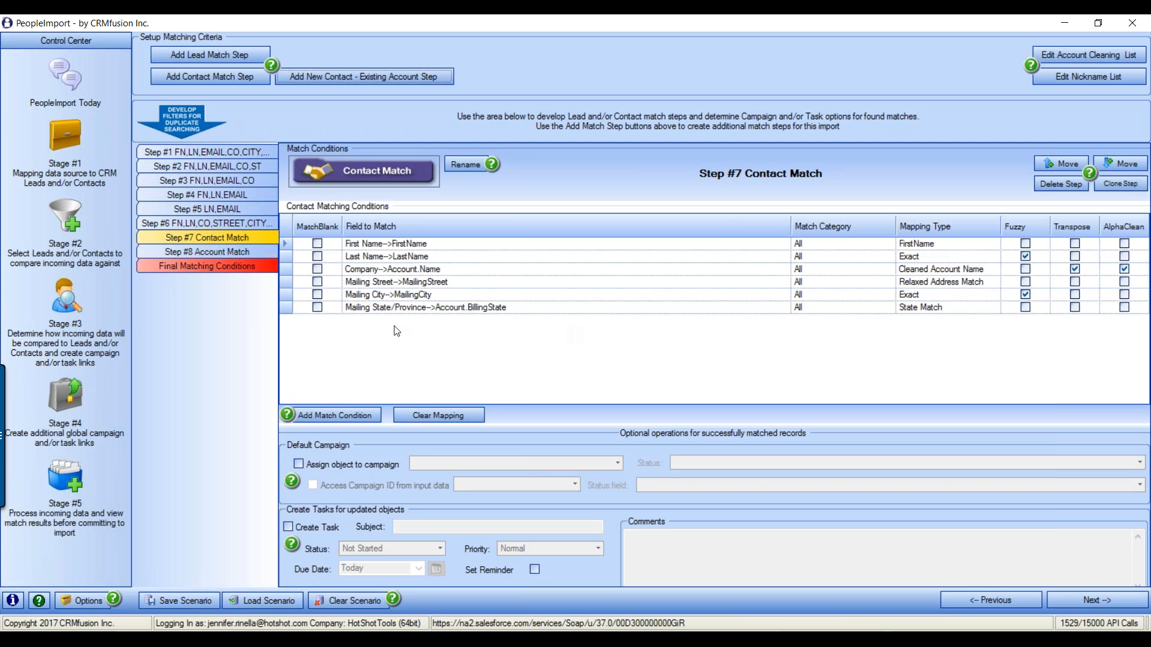
left_click(282, 286)
key("Delete")
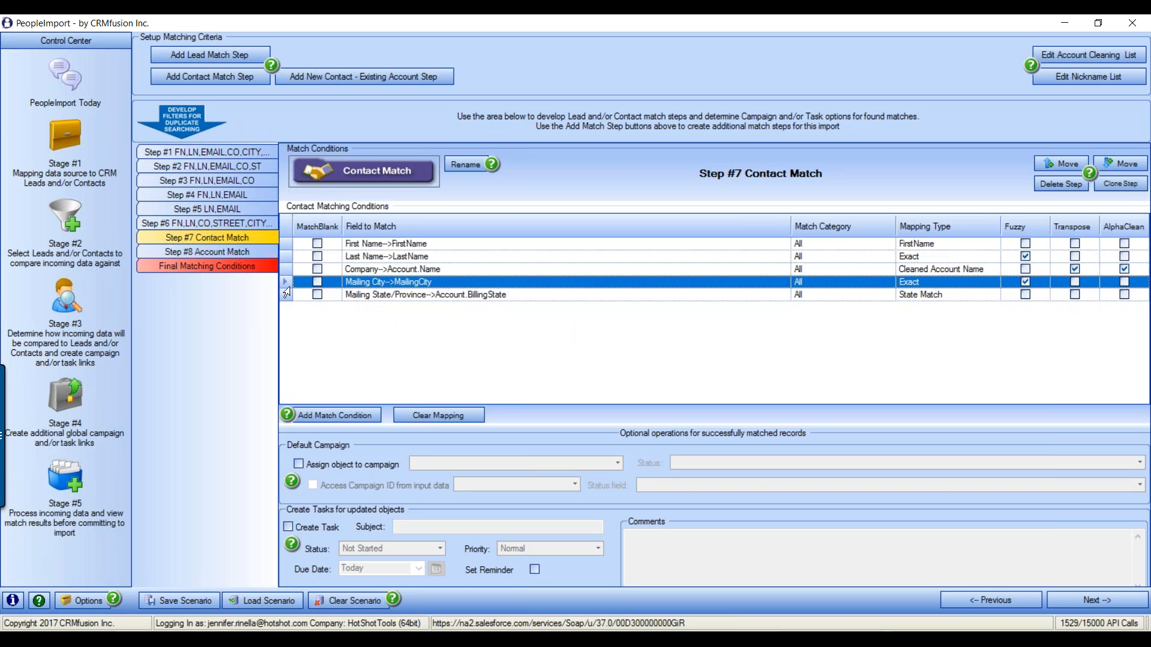
left_click(1135, 186)
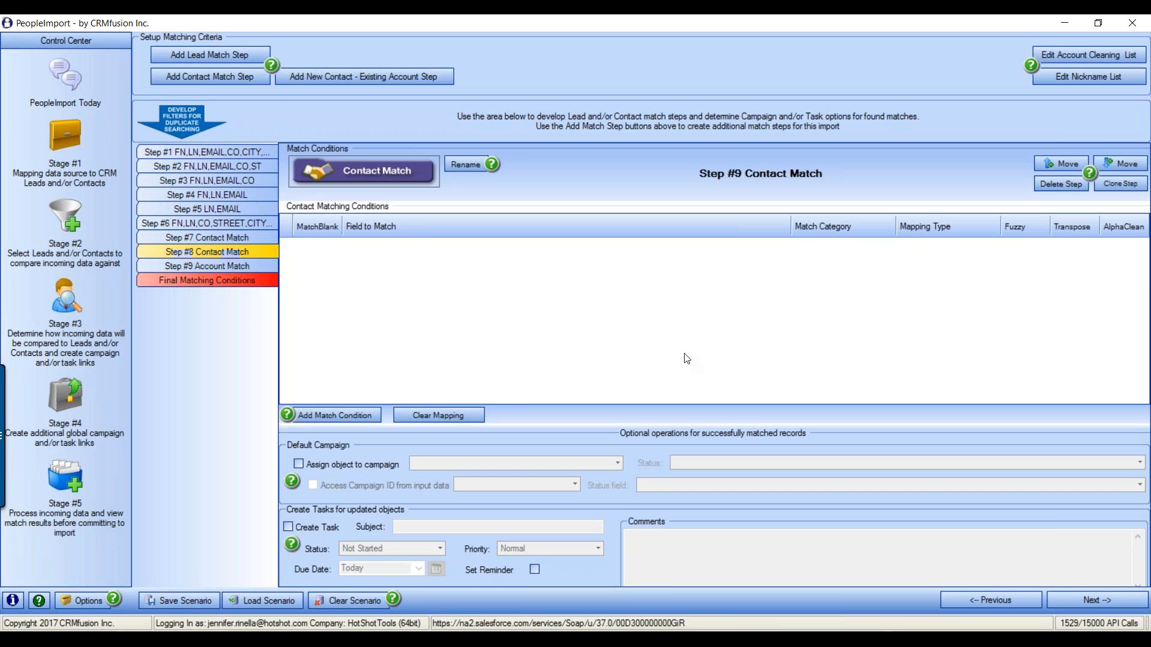
left_click(286, 281)
key("Delete")
left_click(1139, 186)
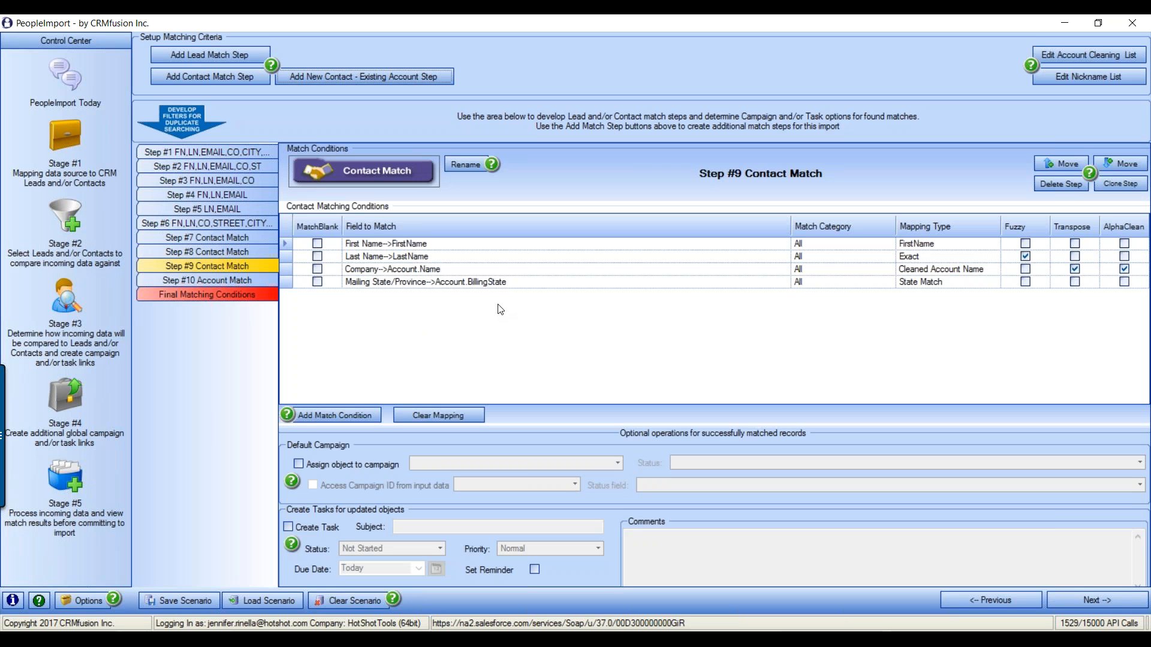
left_click(285, 283)
key("Delete")
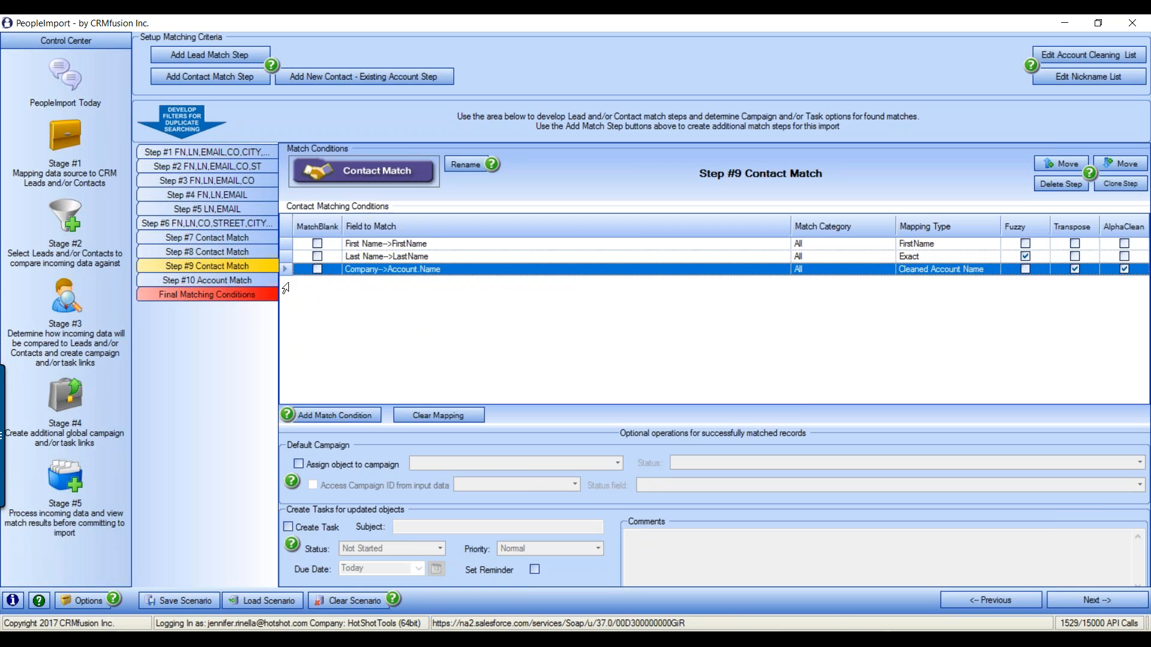
Select Step #10 Account Match in the step list to view its empty conditions grid
left_click(242, 281)
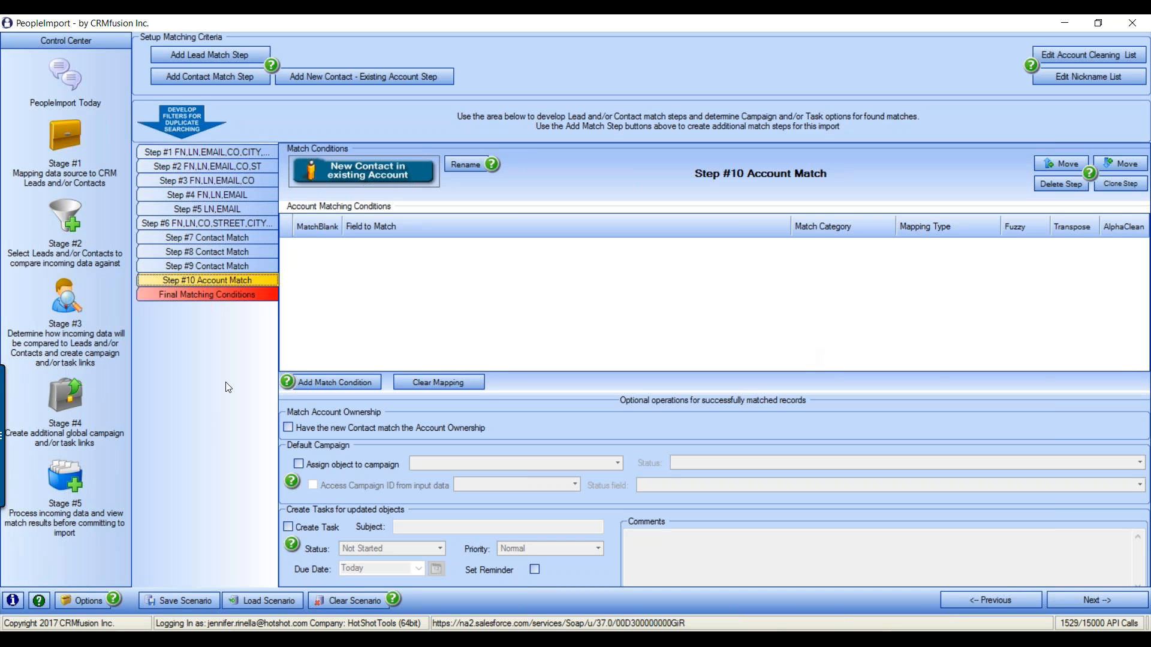
Add account condition rows and set the first two to Company→Account.Name and Phone→Account.Phone
left_click(357, 379)
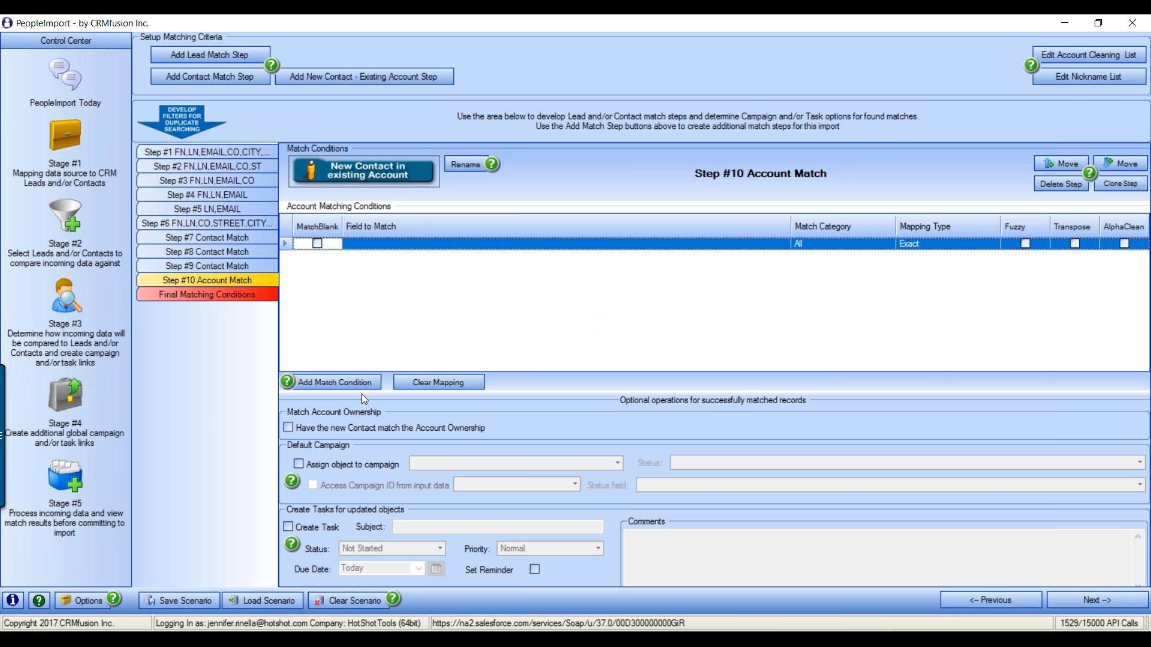
left_click(347, 384)
left_click(347, 384)
left_click(347, 383)
left_click(748, 245)
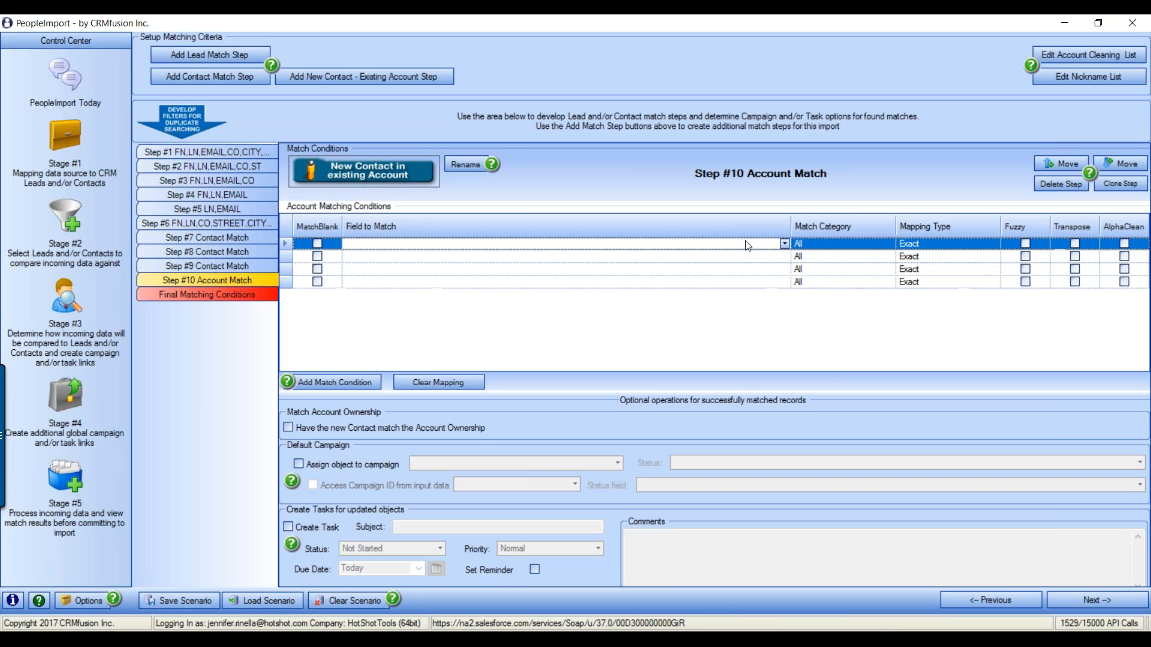
left_click(785, 244)
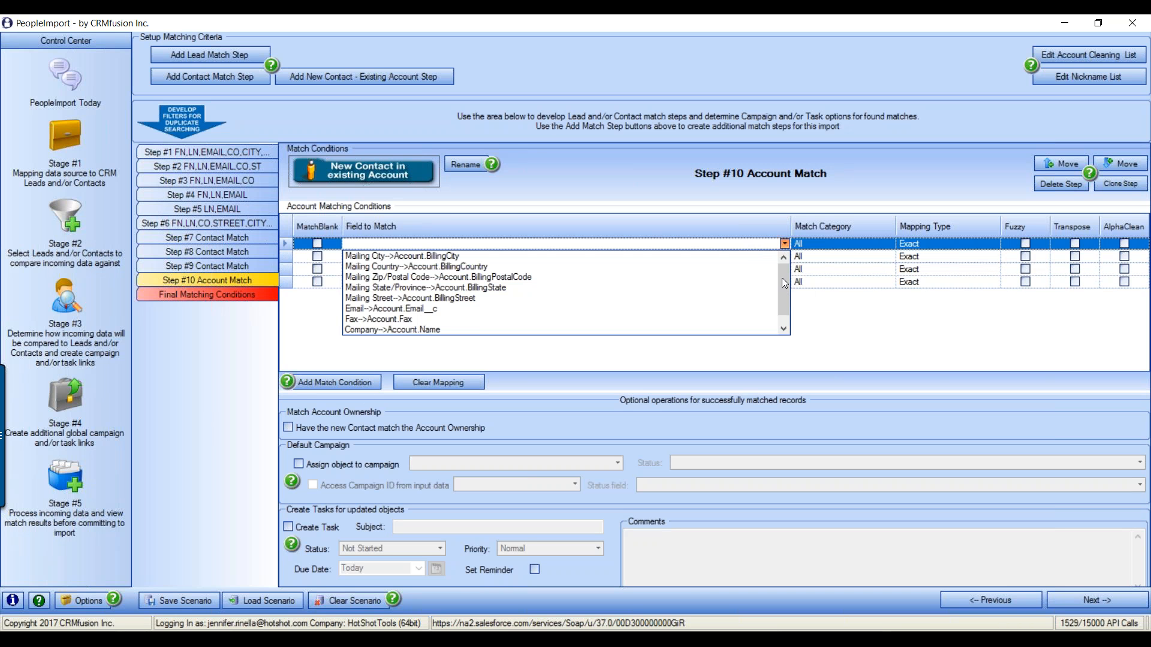
left_click_drag(783, 282, 783, 292)
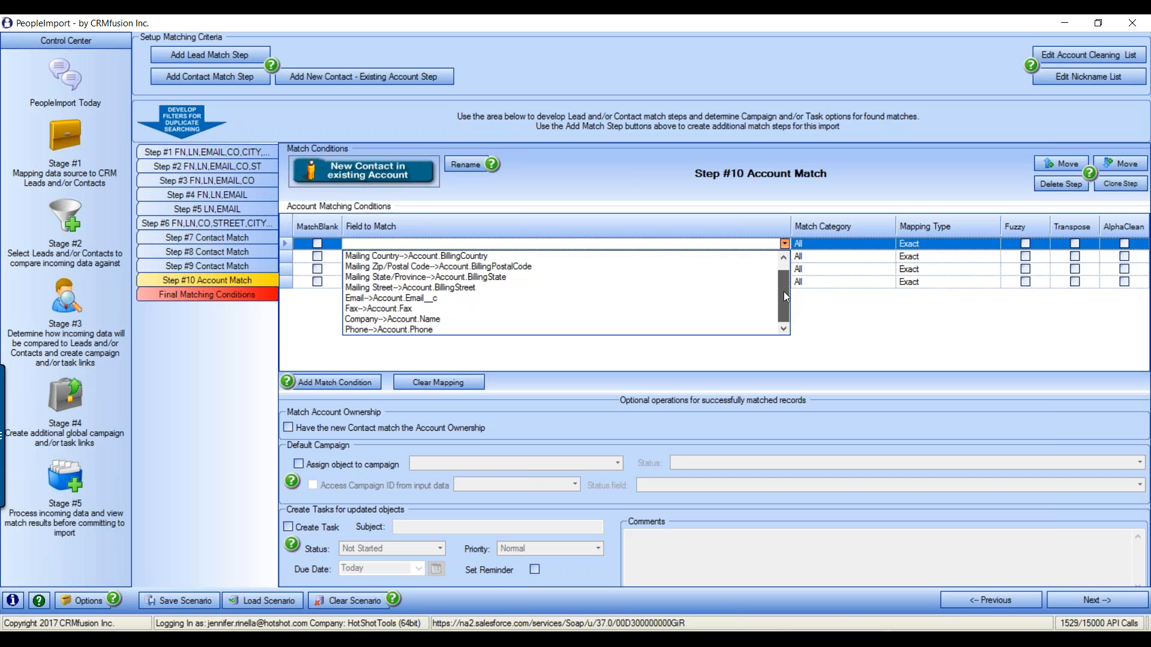
left_click(407, 320)
left_click(415, 257)
left_click(785, 257)
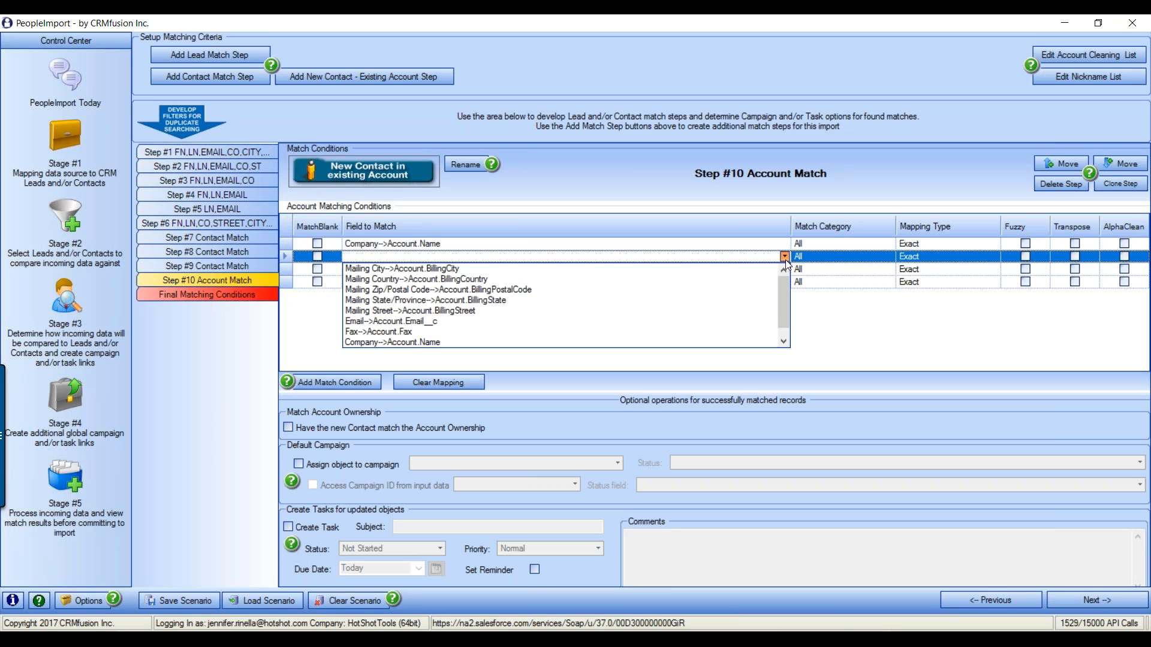
scroll(422, 311, "down", 1)
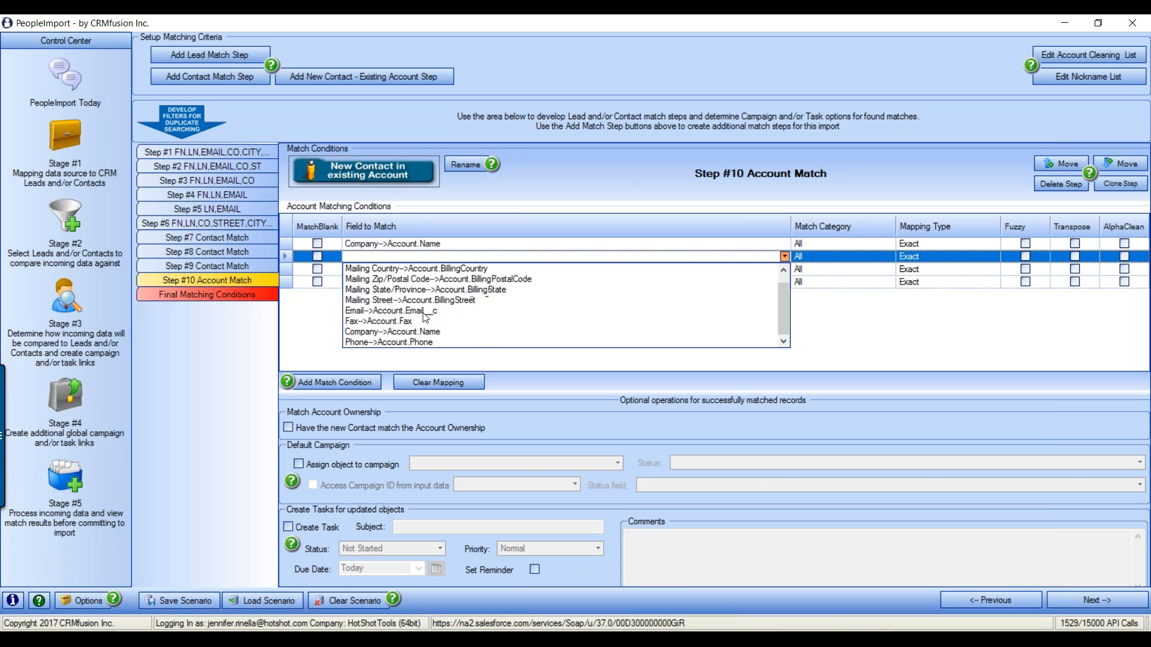
left_click(426, 343)
Set the remaining conditions to Mailing Street, Mailing City and Mailing State/Province billing fields
left_click(422, 270)
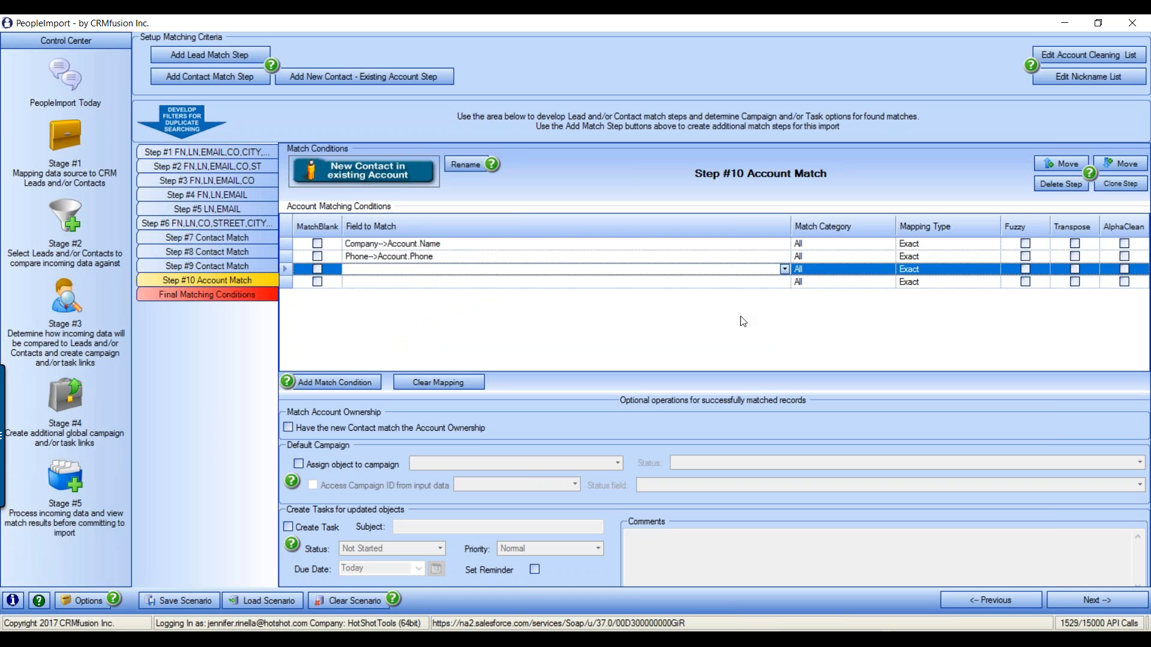
left_click(785, 270)
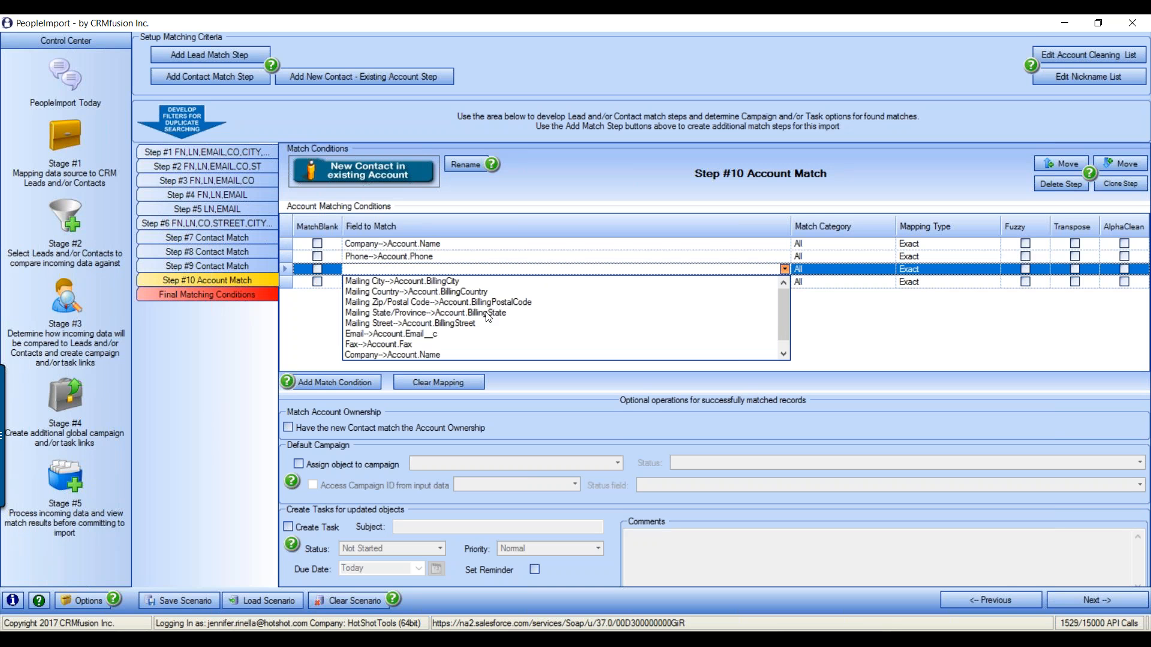
left_click(470, 324)
left_click(672, 283)
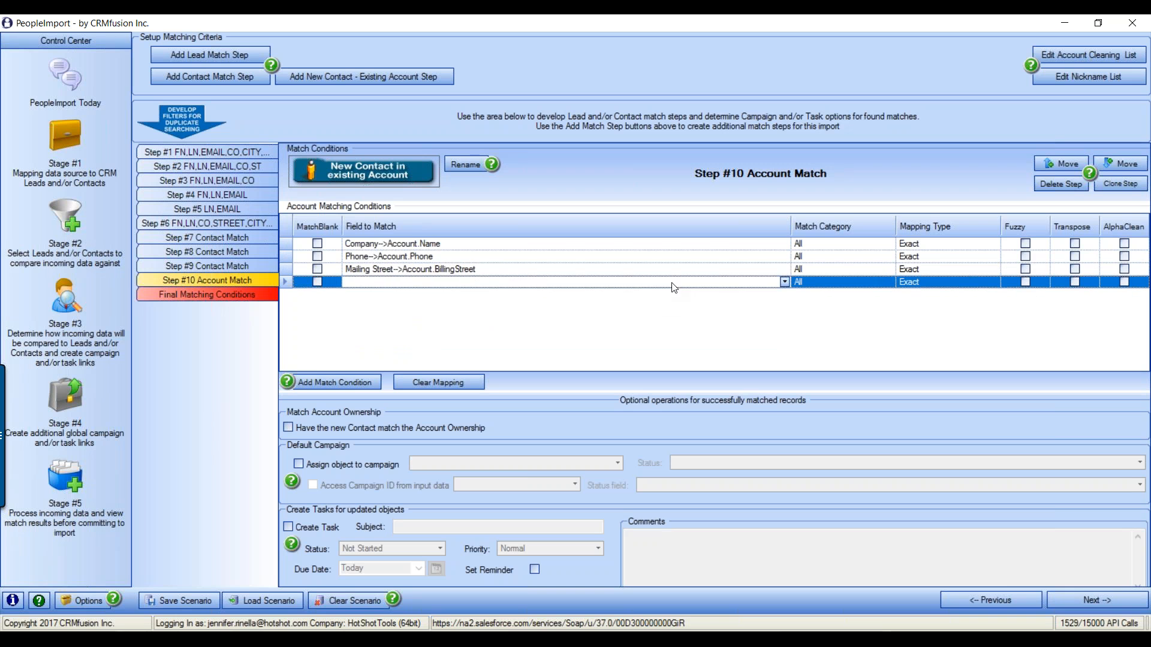
left_click(785, 281)
left_click(420, 296)
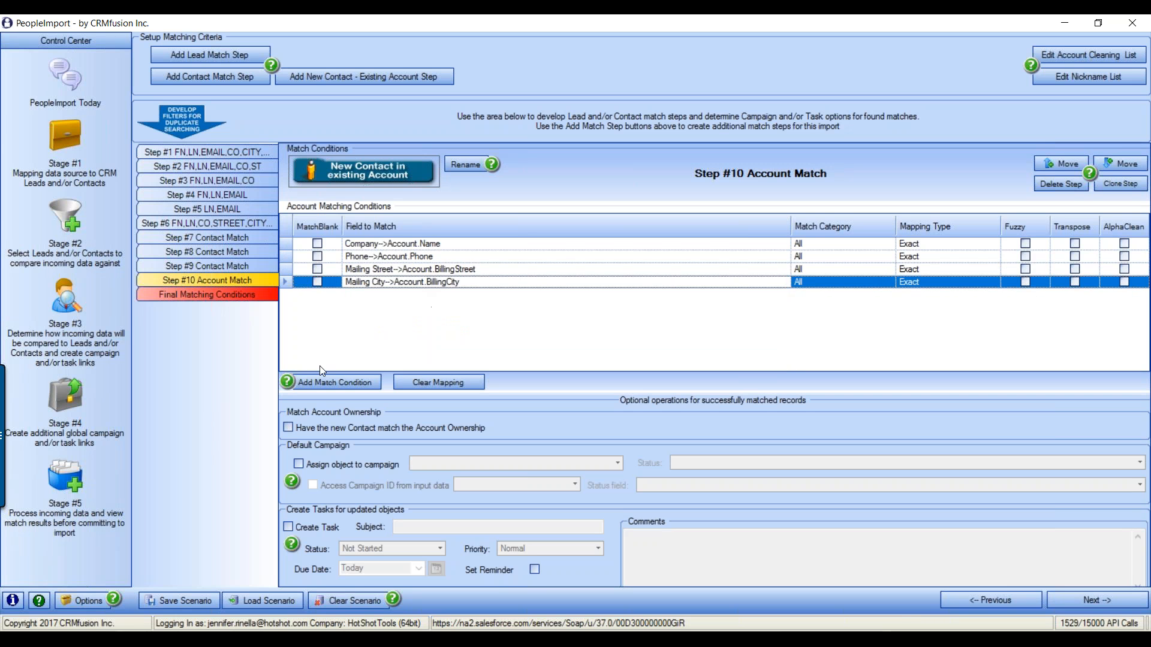
left_click(366, 383)
left_click(483, 296)
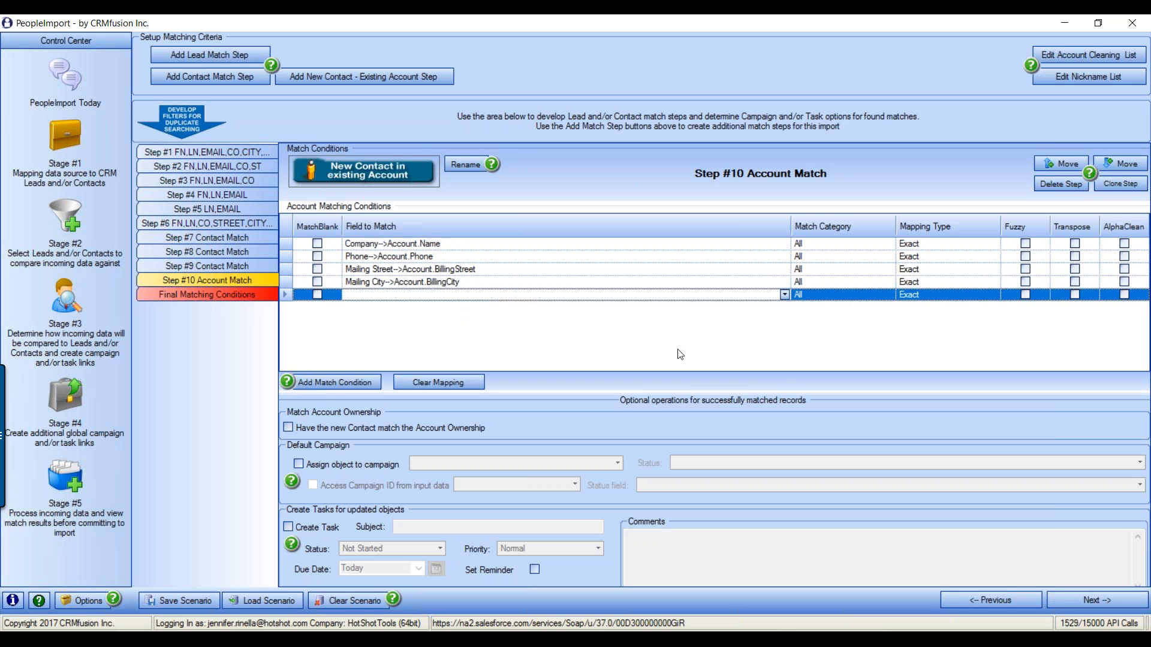
left_click(785, 294)
left_click(378, 330)
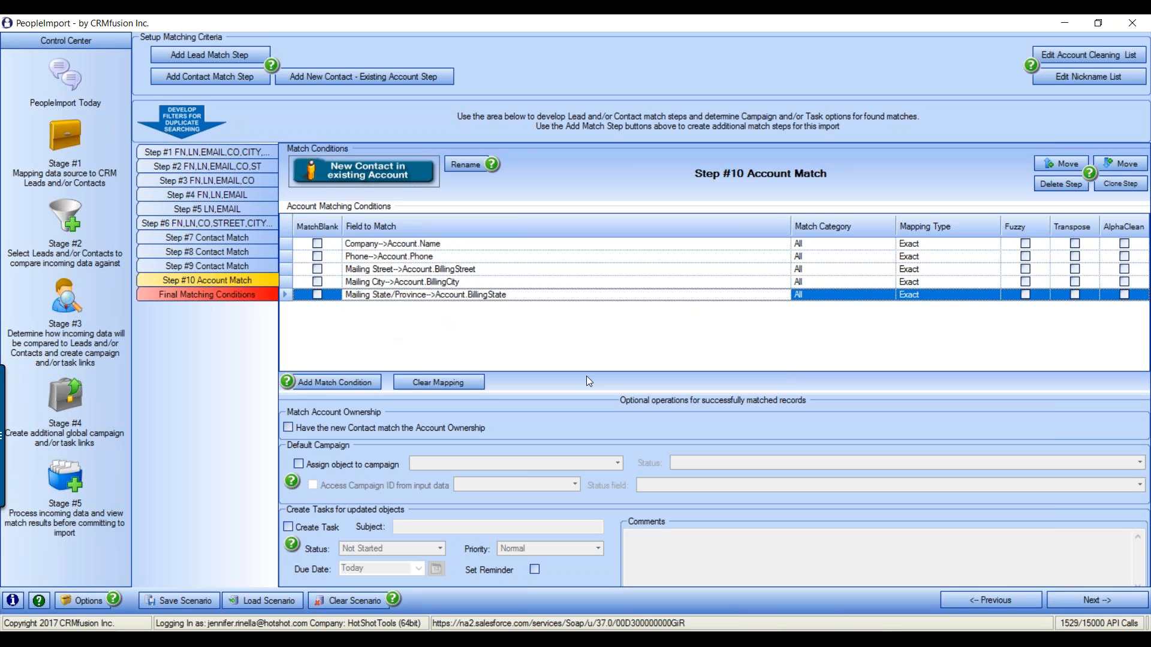
Set Company to Cleaned Account Name, Mailing Street to Relaxed Address Match, and make Mailing City fuzzy
left_click(976, 244)
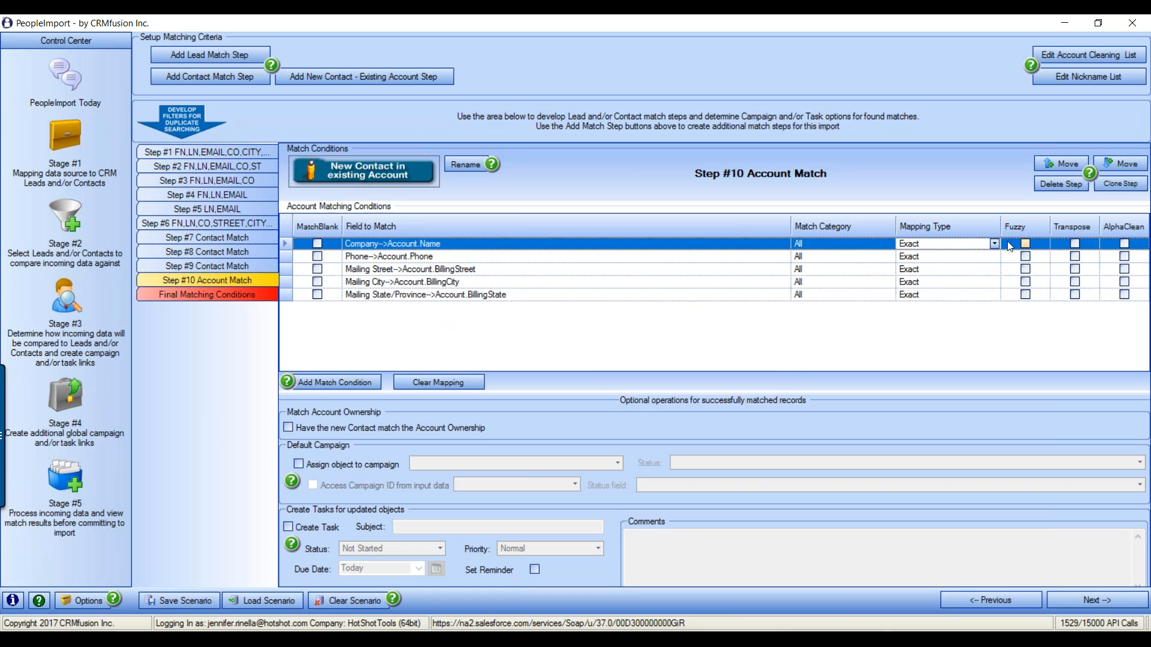
left_click(994, 244)
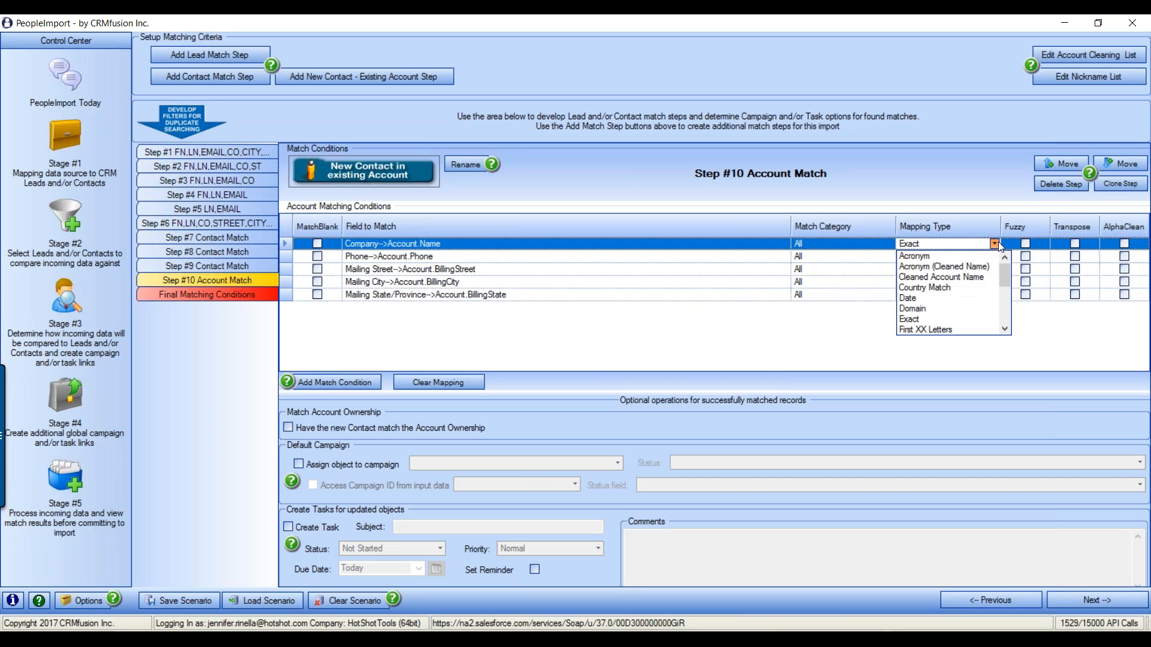
left_click(942, 277)
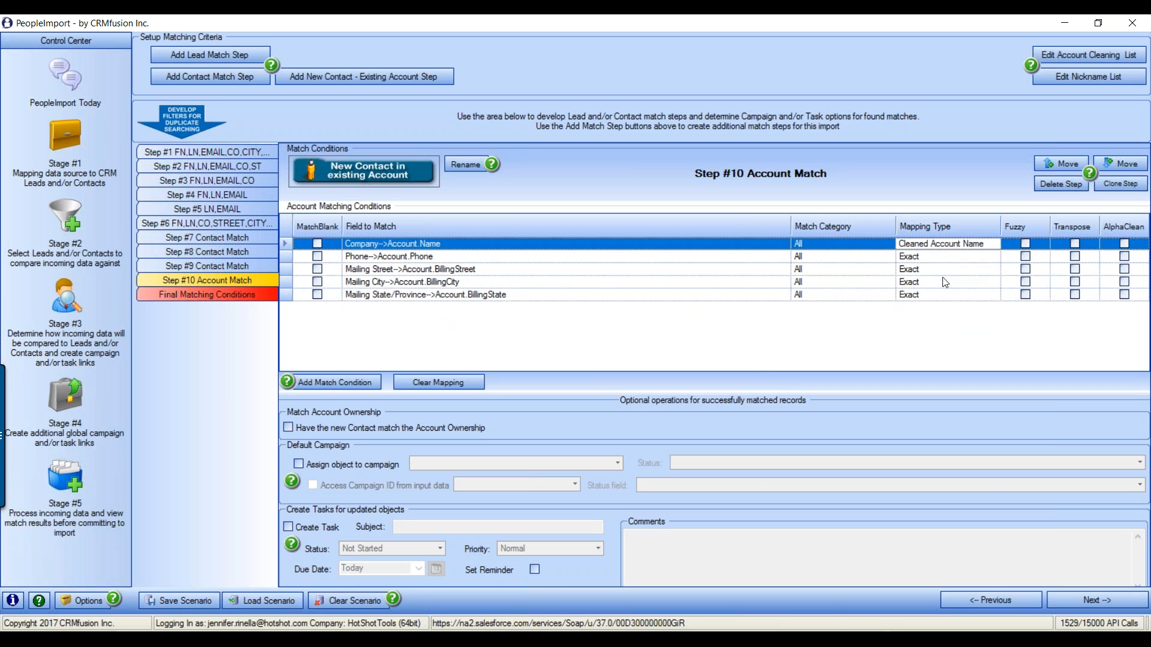
left_click(978, 257)
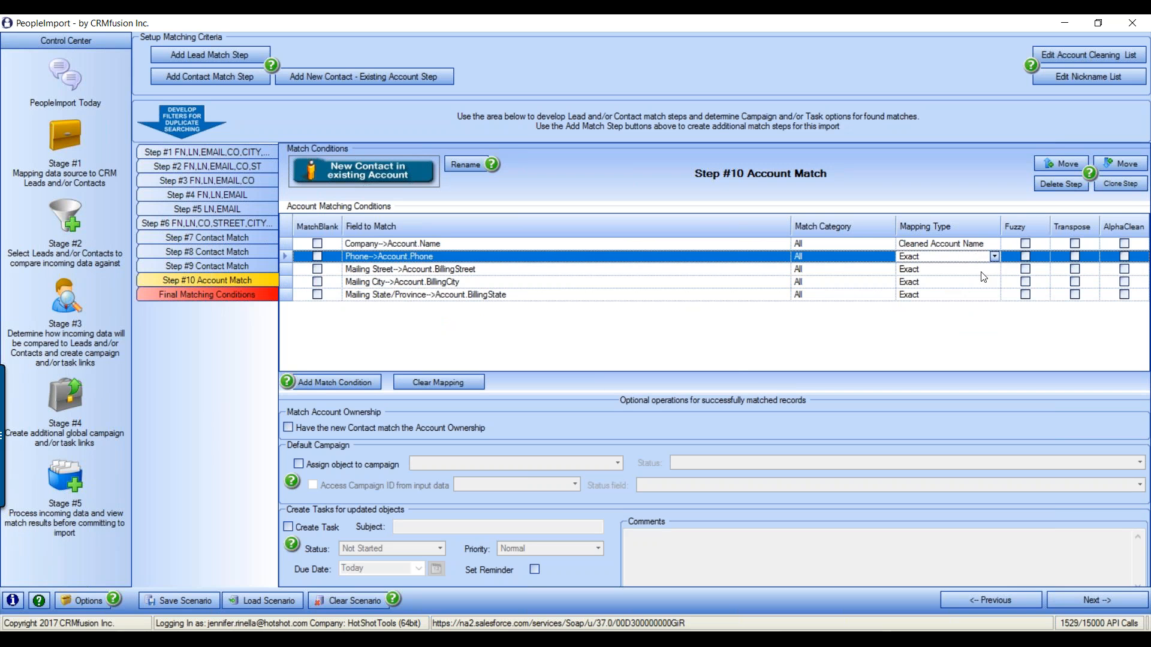
left_click(983, 271)
left_click(994, 269)
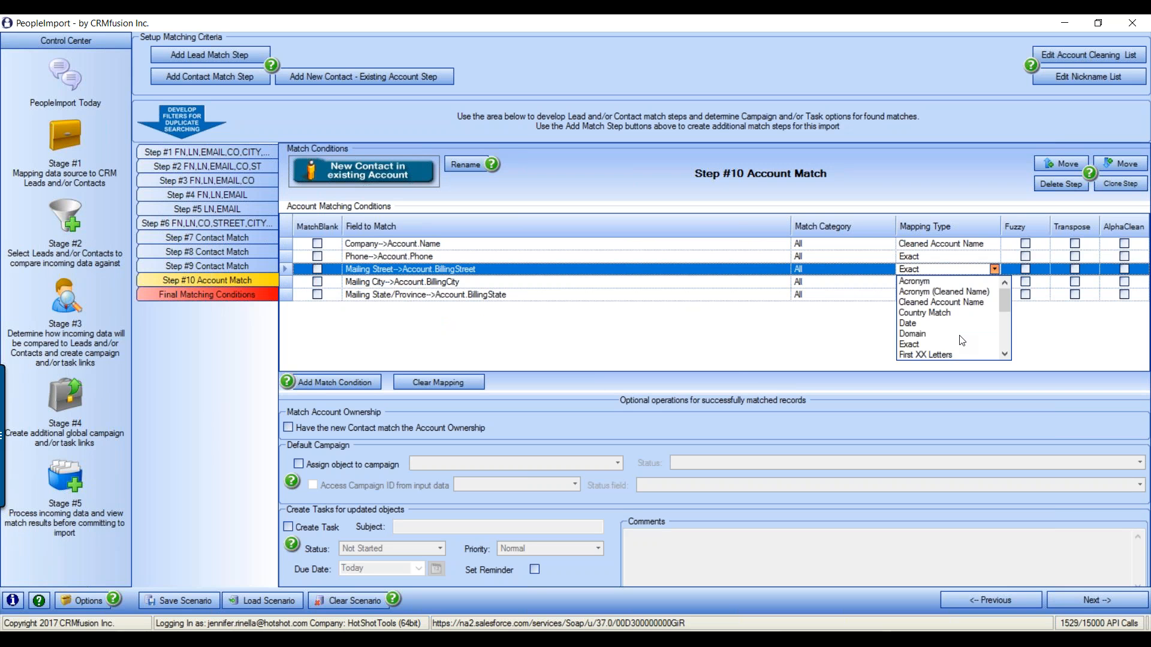
scroll(952, 318, "down", 5)
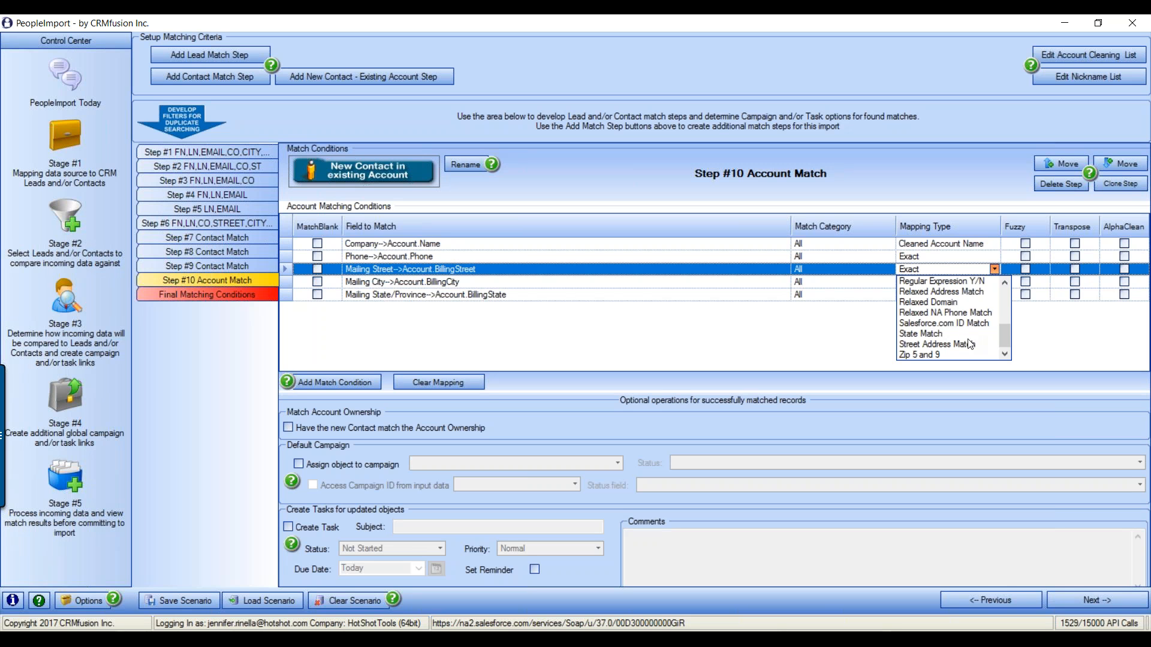
left_click(956, 293)
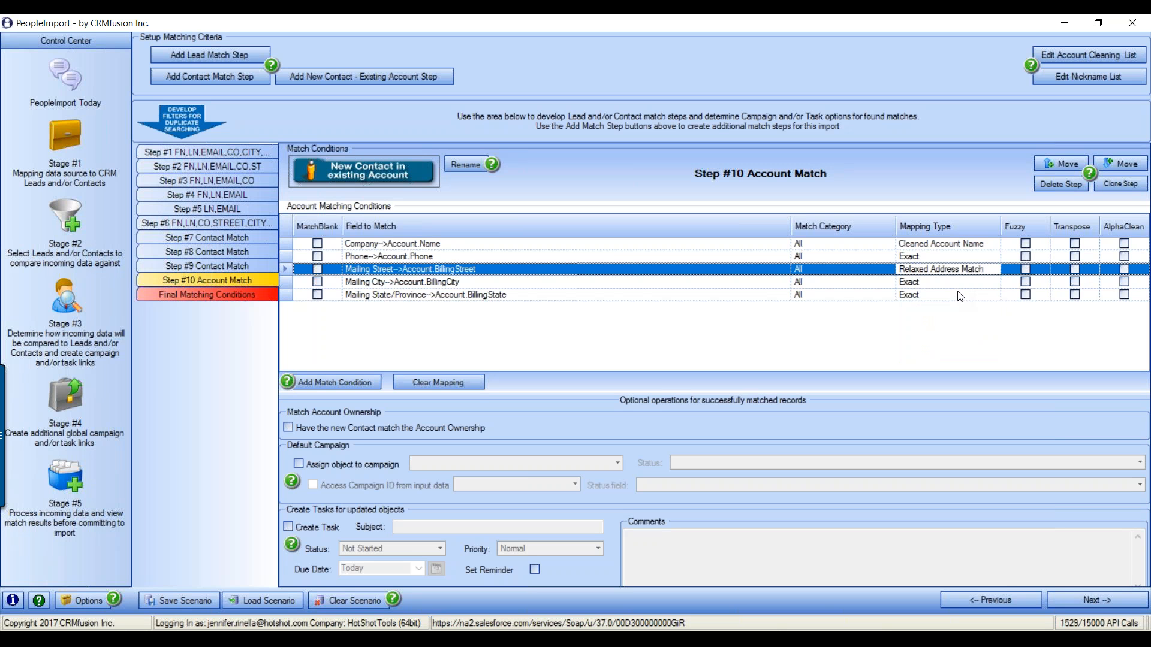
left_click(1025, 283)
Set Mailing State to State Match and the Phone condition to Numeric matching
left_click(986, 295)
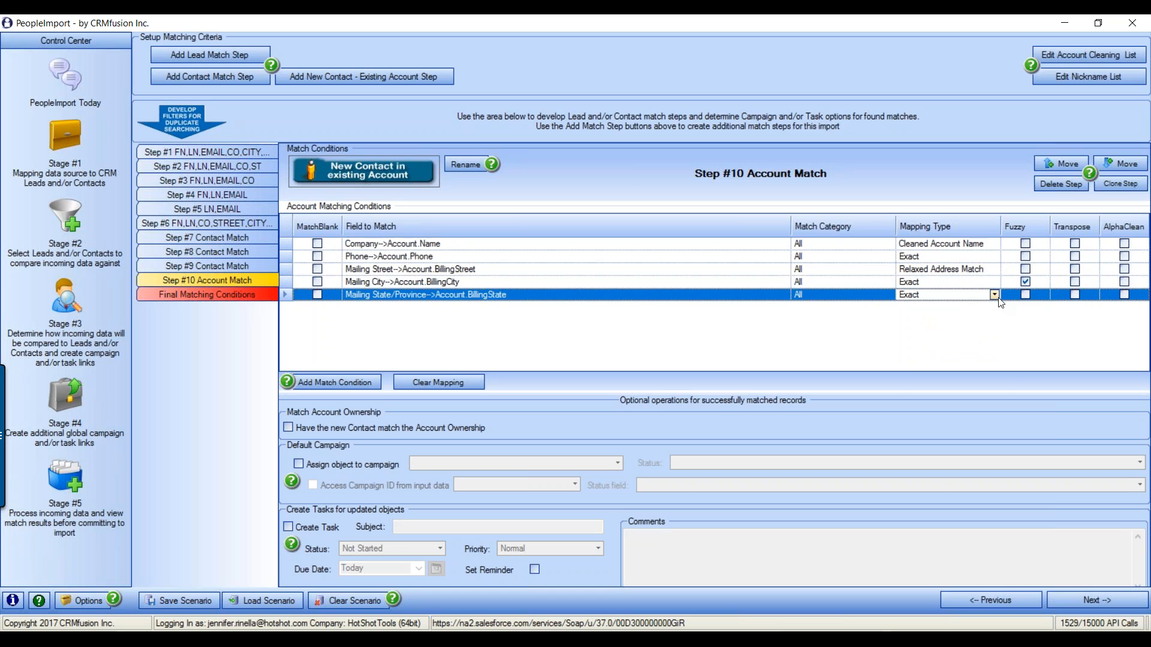
left_click(994, 295)
scroll(941, 375, "down", 1)
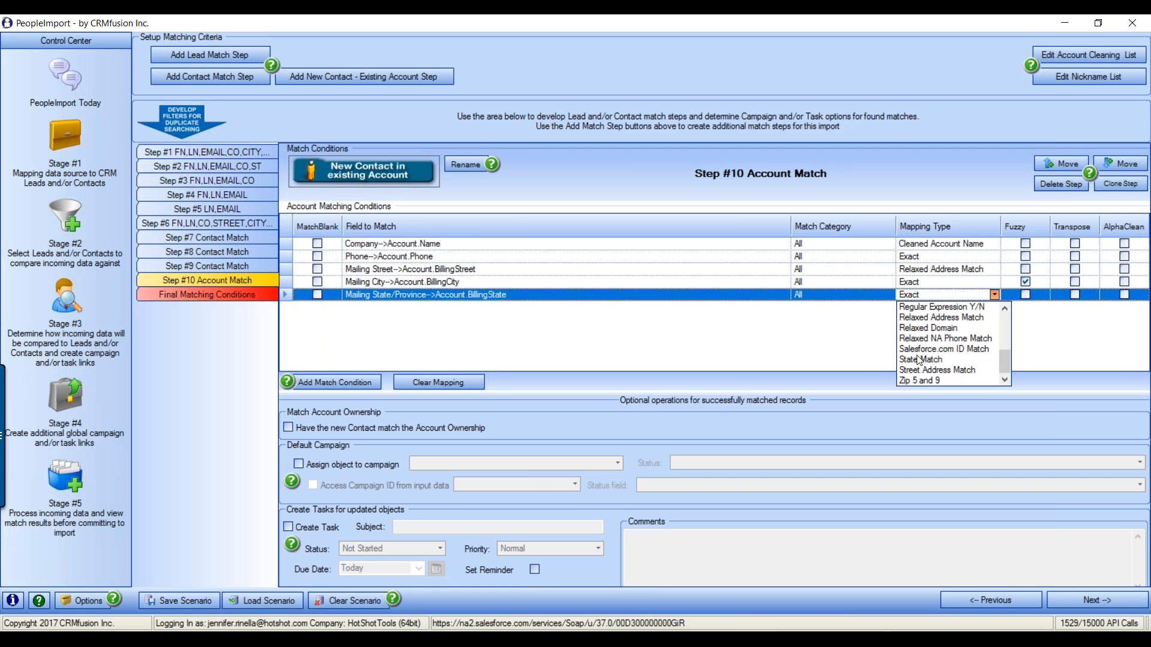
left_click(921, 359)
left_click(919, 258)
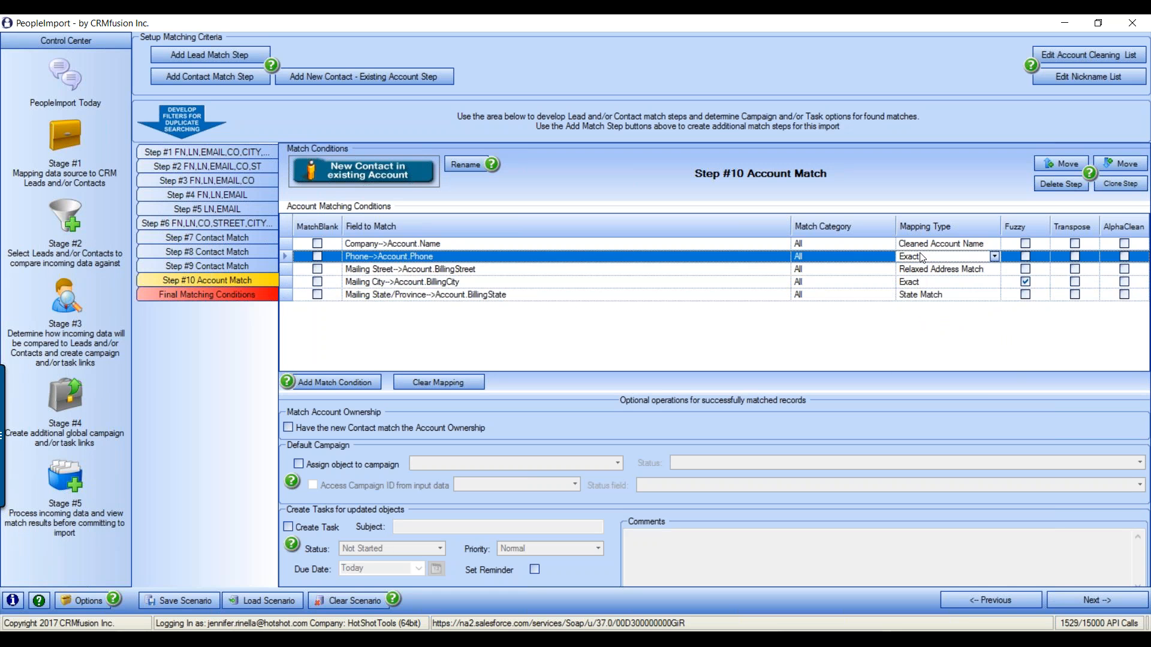
left_click(995, 257)
scroll(959, 303, "down", 3)
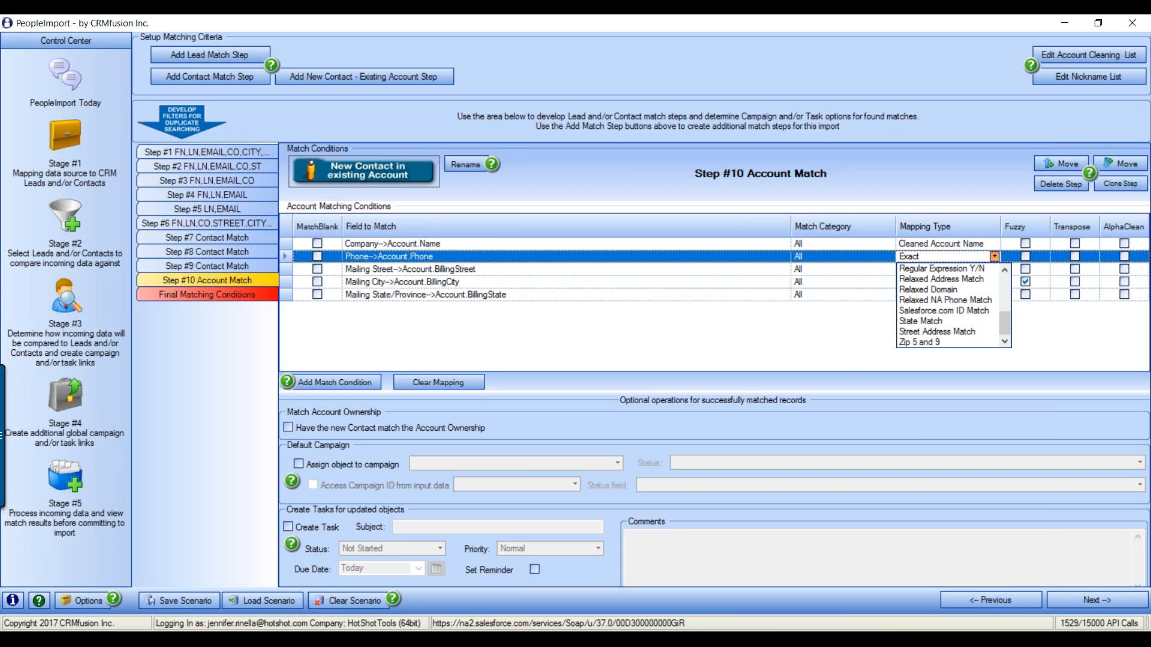
scroll(947, 300, "up", 3)
left_click(926, 314)
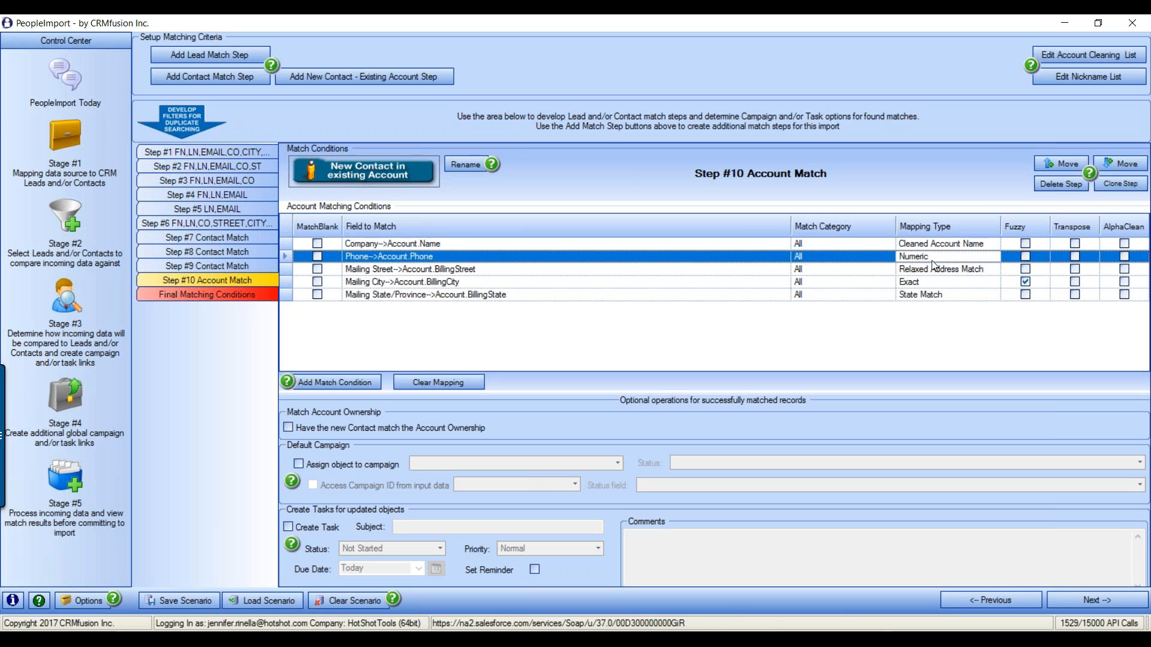
left_click(560, 638)
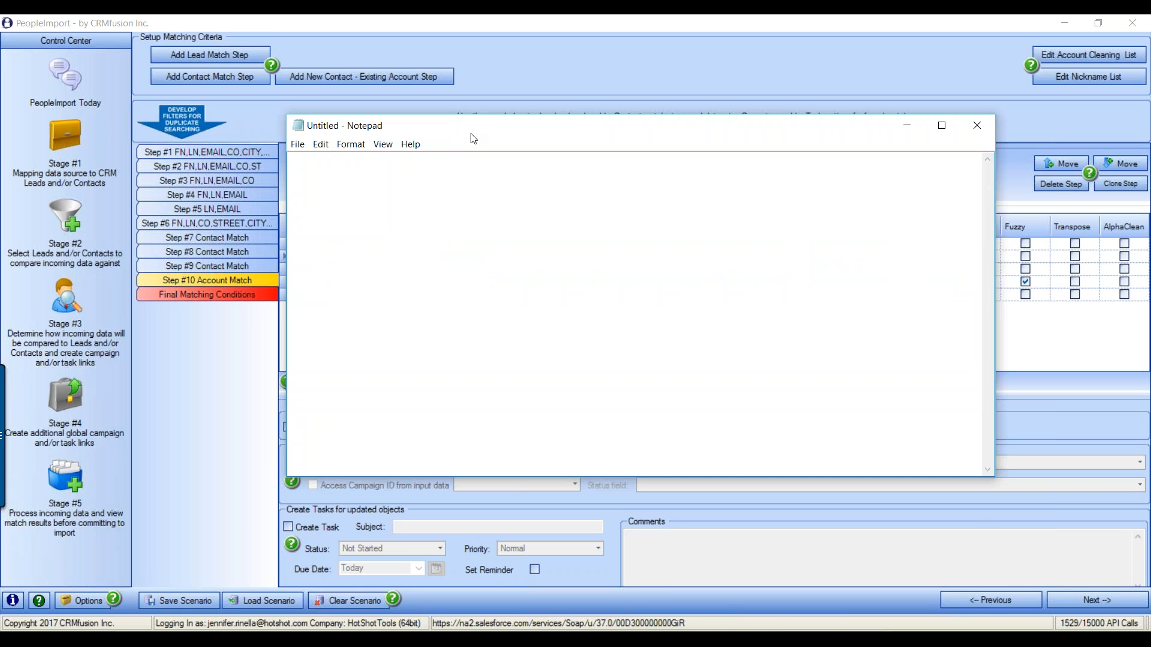
left_click_drag(475, 130, 456, 176)
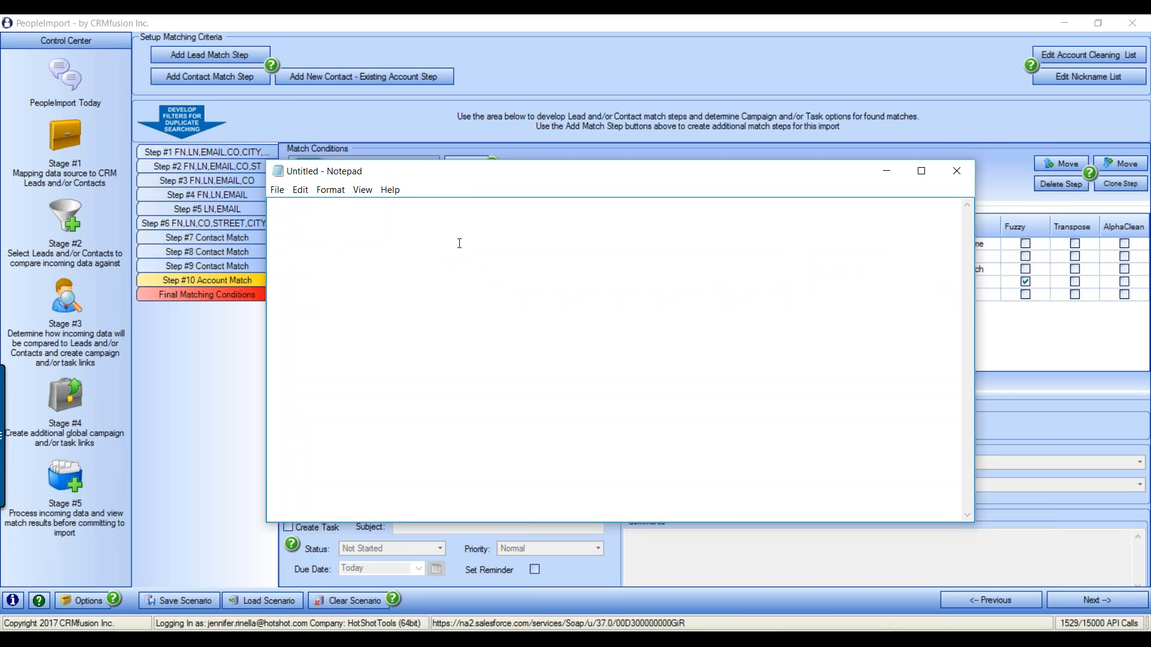
type("123.456.7890")
key("Return")
type("(123) 456-7890")
key("Up")
key("Up")
key("Right")
key("Right")
key("Right")
key("Right")
left_click_drag(271, 206, 361, 221)
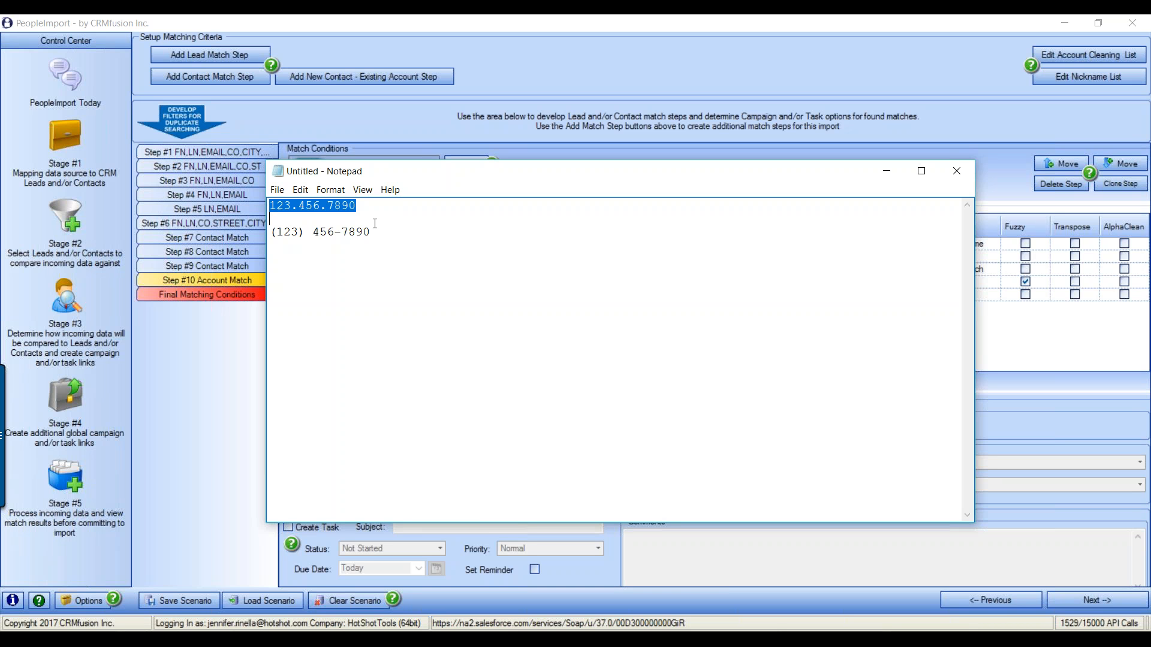
left_click(304, 232)
key("BackSpace")
key("Left")
key("BackSpace")
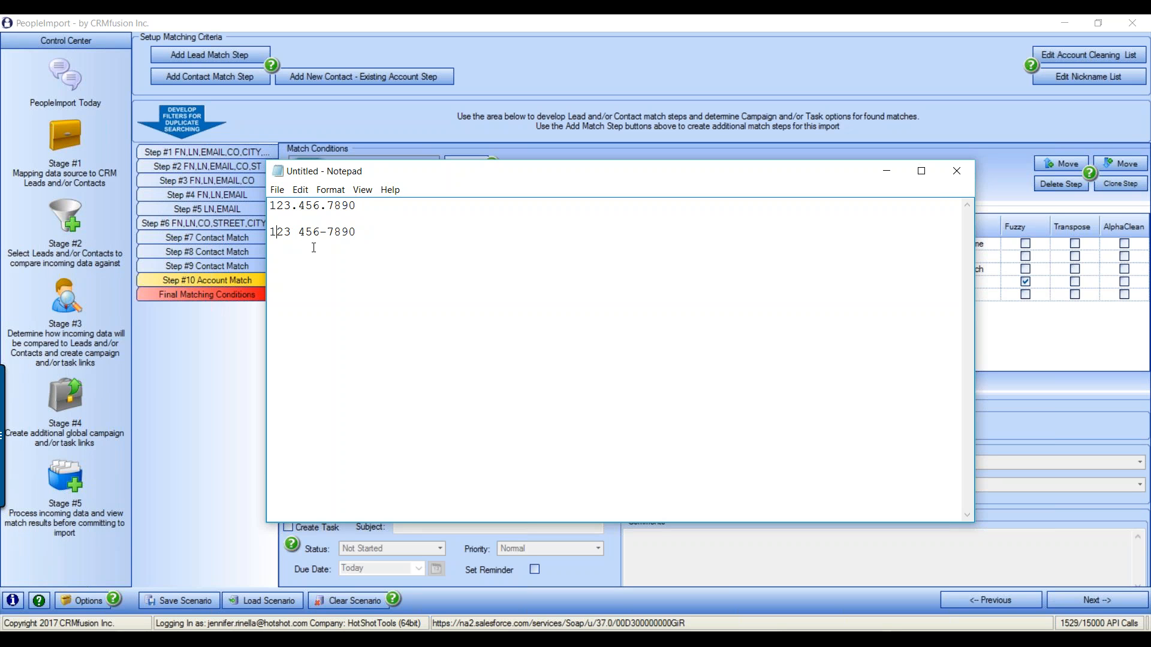
key("Delete")
key("BackSpace")
left_click(957, 171)
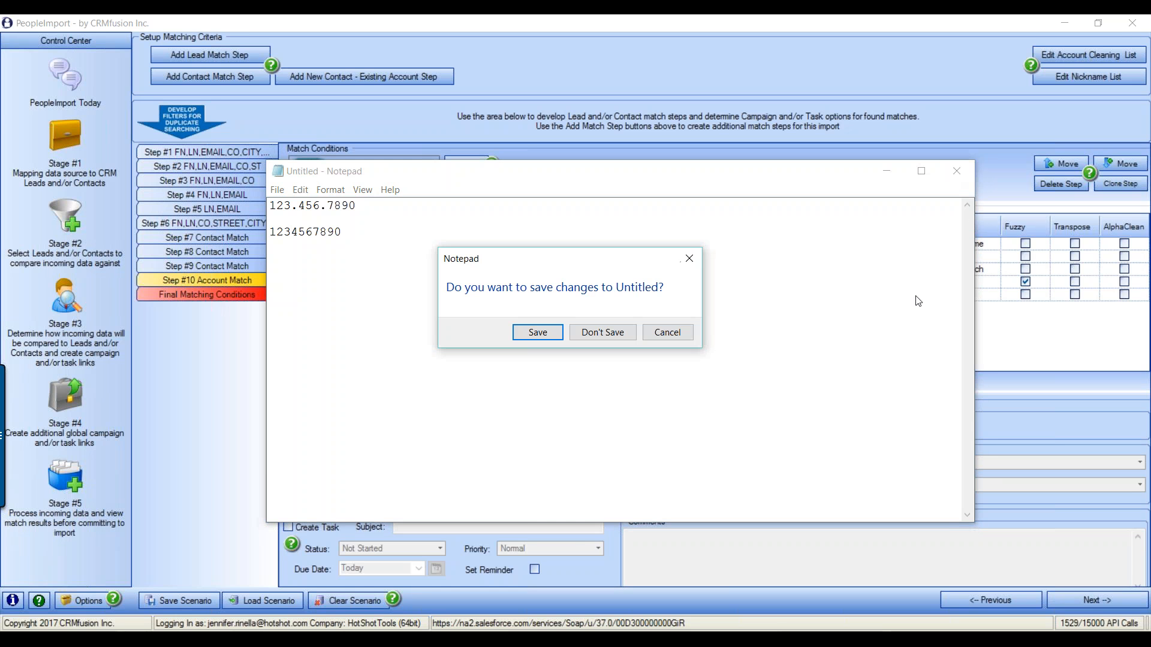
left_click(602, 332)
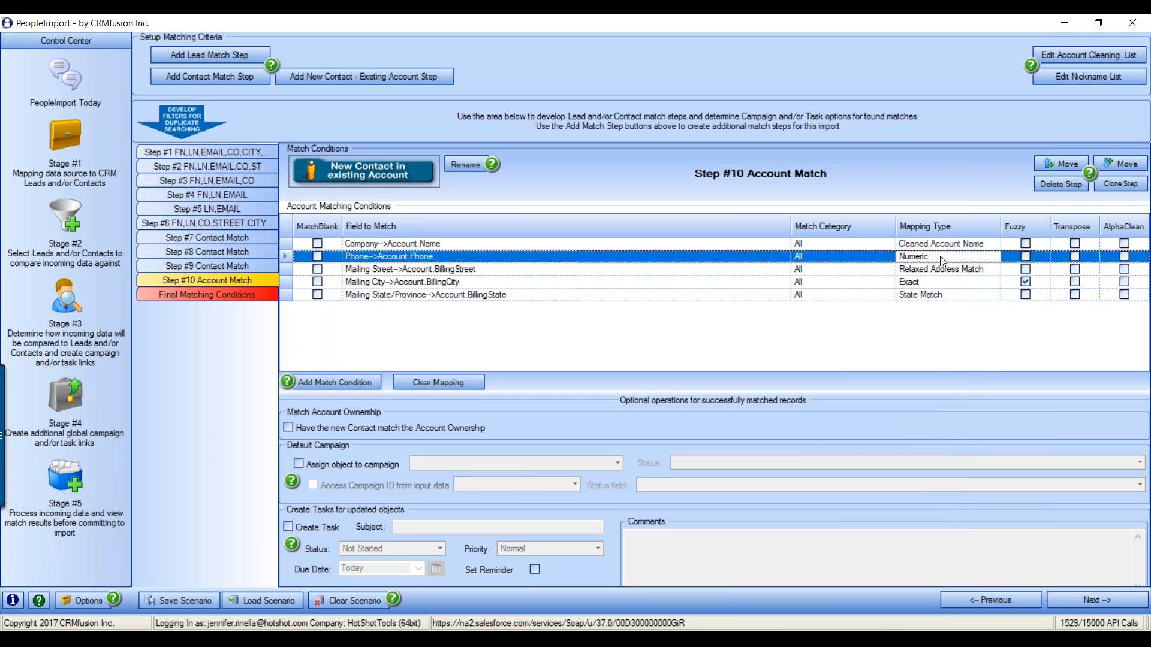
Enable AlphaClean on Step #10's Phone->Account.Phone condition alongside Numeric matching
left_click(1125, 257)
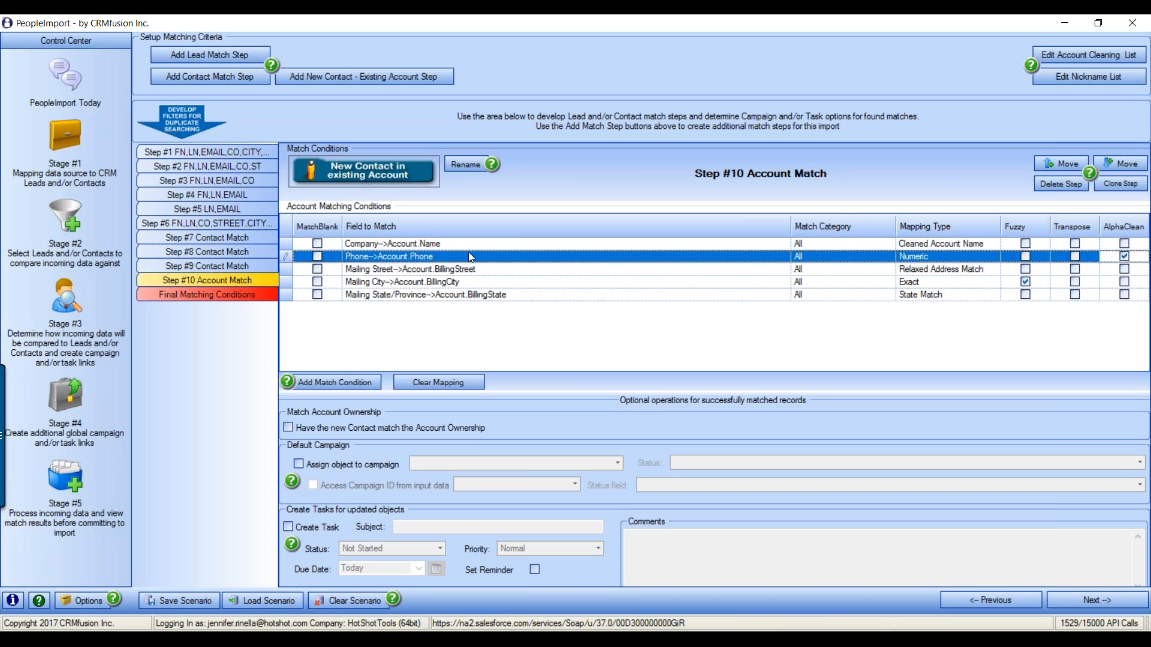
left_click(1139, 464)
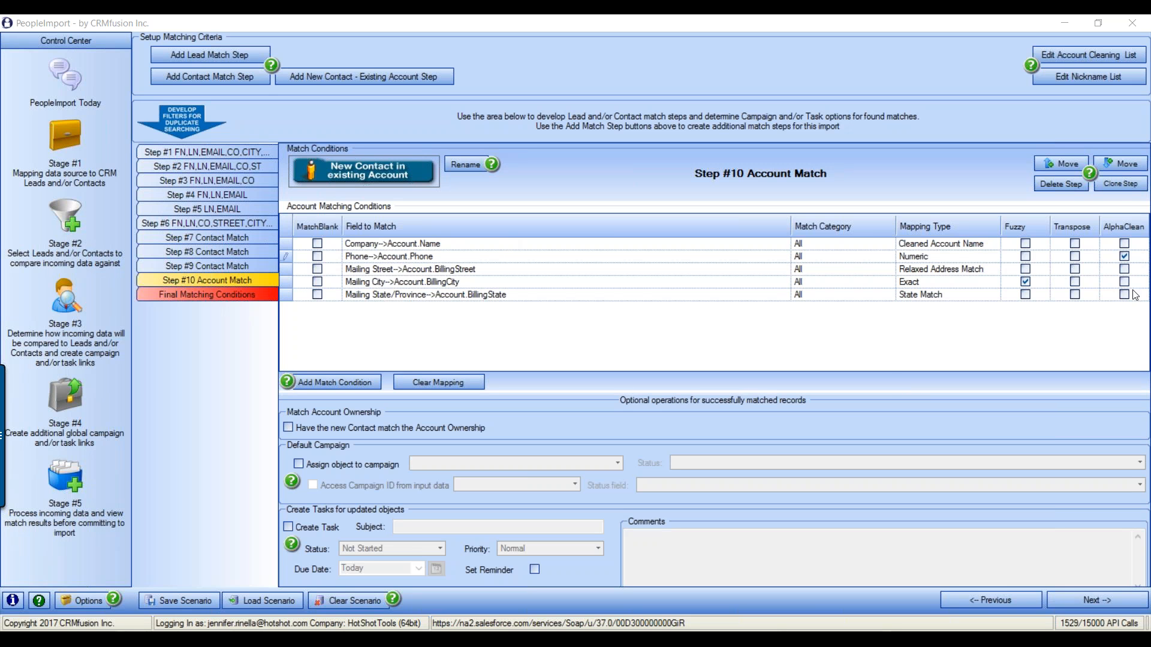
Clone Steps #11–#13, dropping Phone, Mailing Street and Mailing City in turn, then show Final Matching Conditions
left_click(1131, 189)
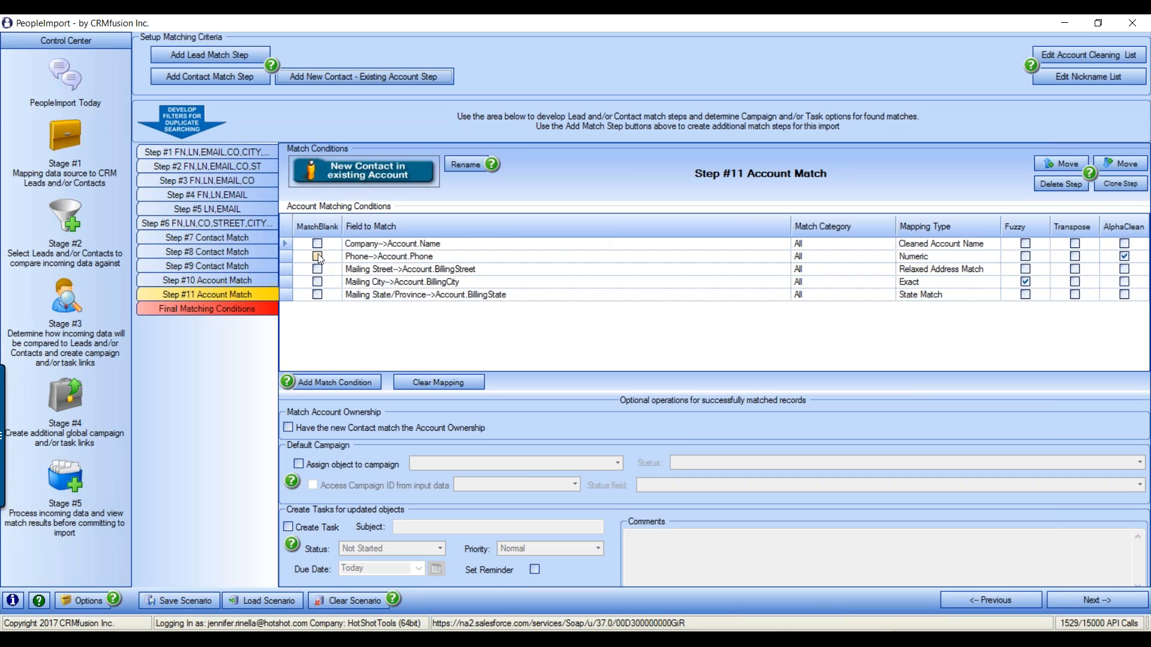
left_click(288, 258)
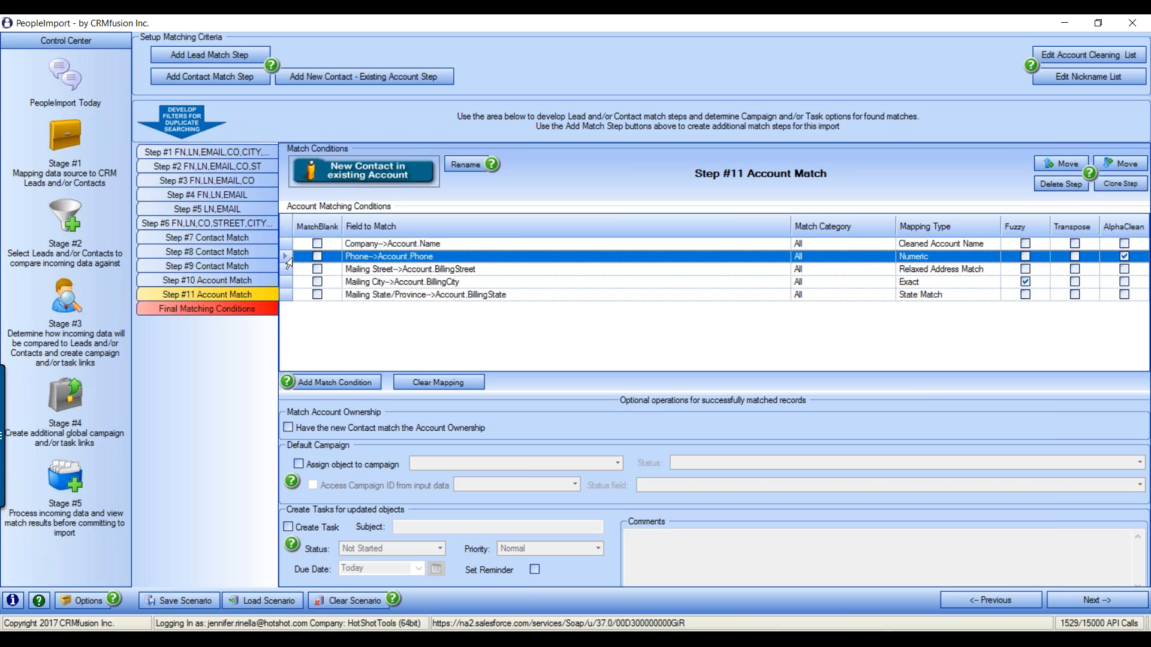
key("Delete")
left_click(1120, 186)
left_click(285, 260)
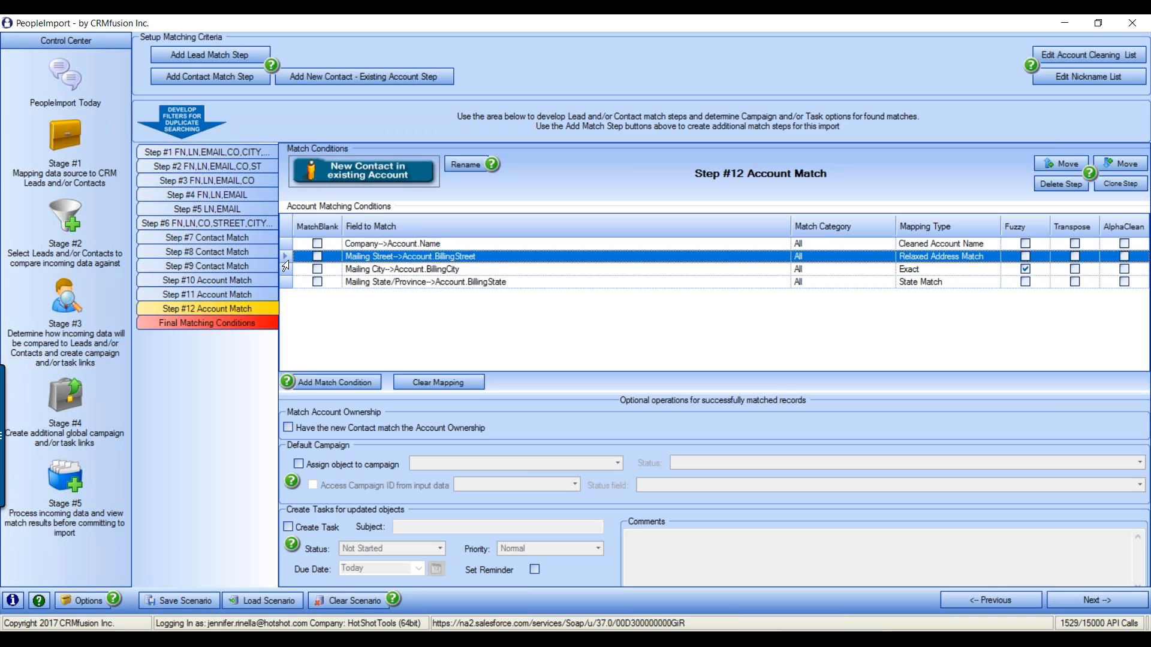
key("Delete")
left_click(1135, 190)
left_click(286, 257)
key("Delete")
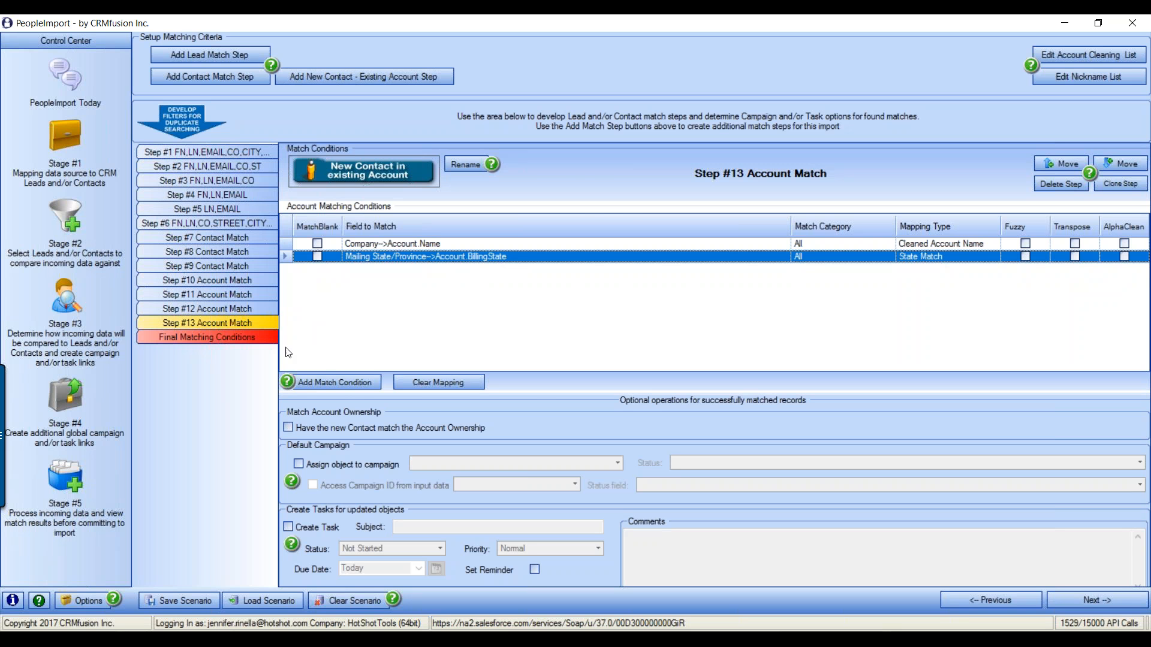
left_click(175, 341)
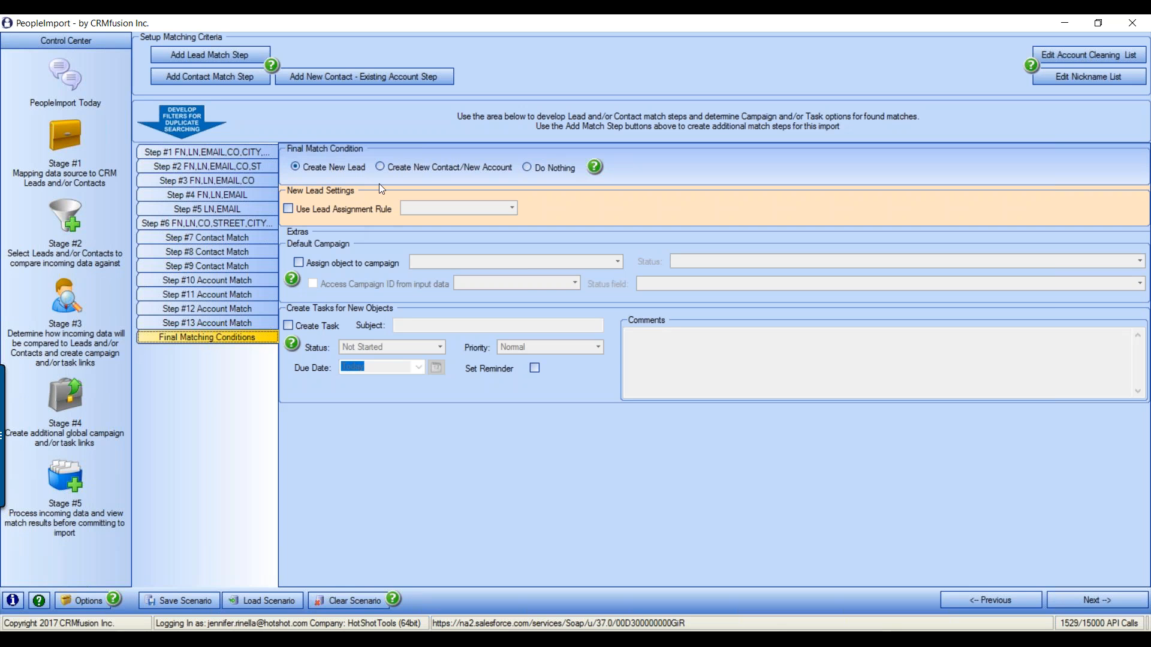
Turn on Use Lead Assignment Rule and choose an assignment rule from the list
left_click(289, 210)
left_click(512, 208)
key("Down")
key("Down")
key("Return")
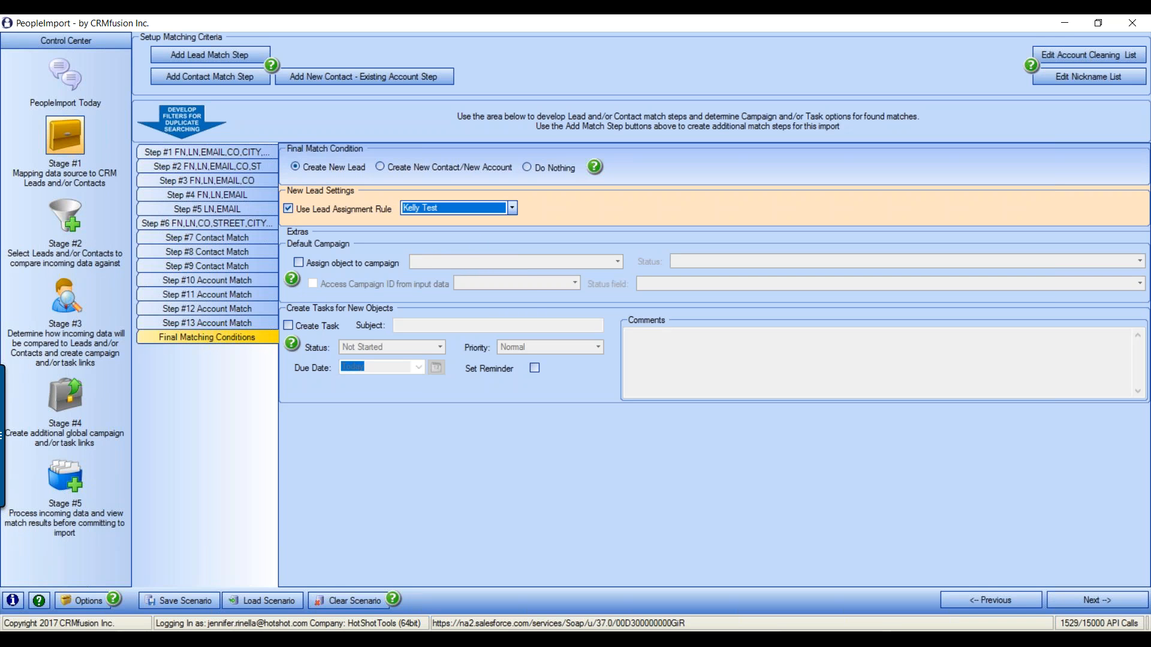
Check the Stage #1 mappings, untick the lead assignment rule, and return to Stage #1
left_click(65, 135)
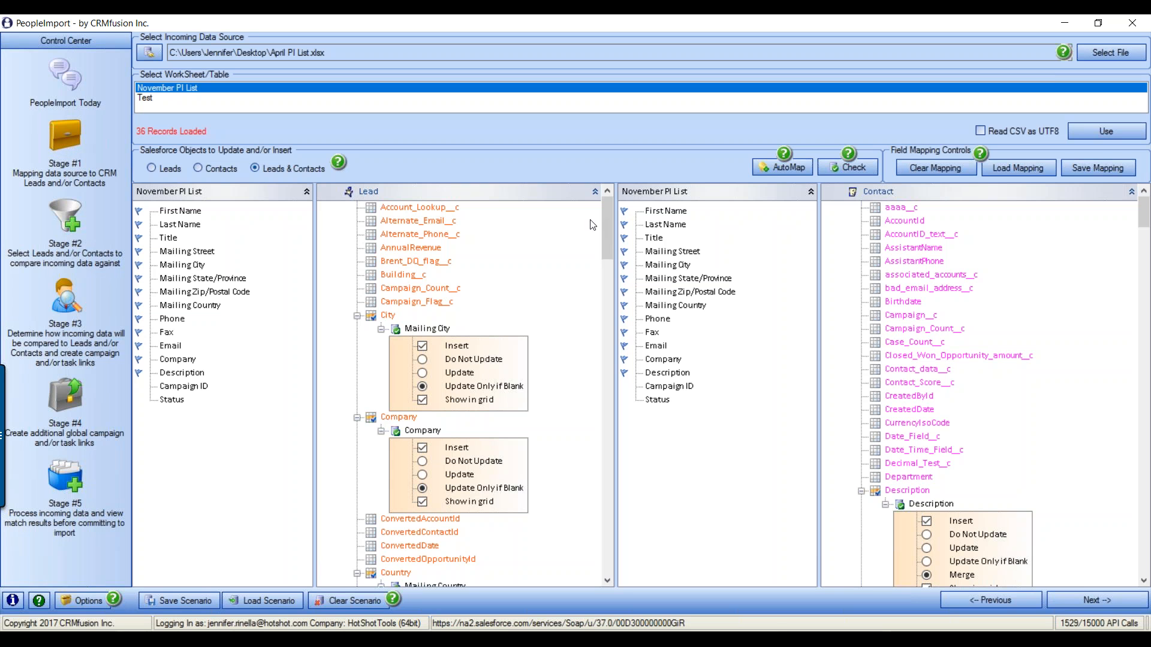
left_click_drag(610, 210, 626, 418)
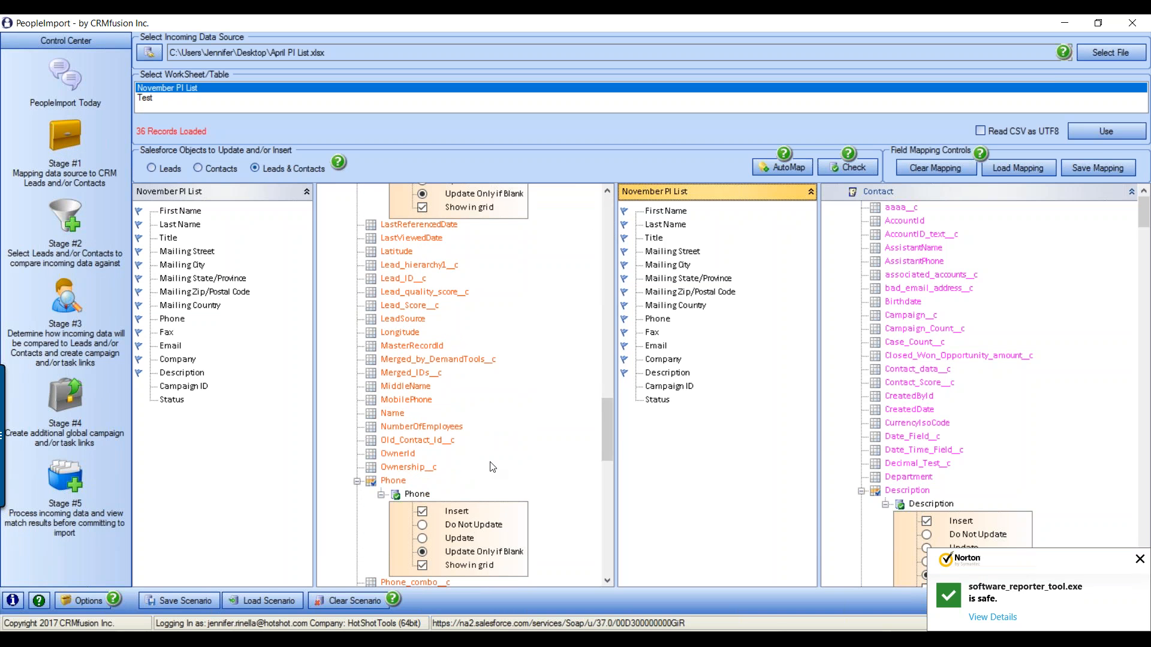
left_click(1139, 558)
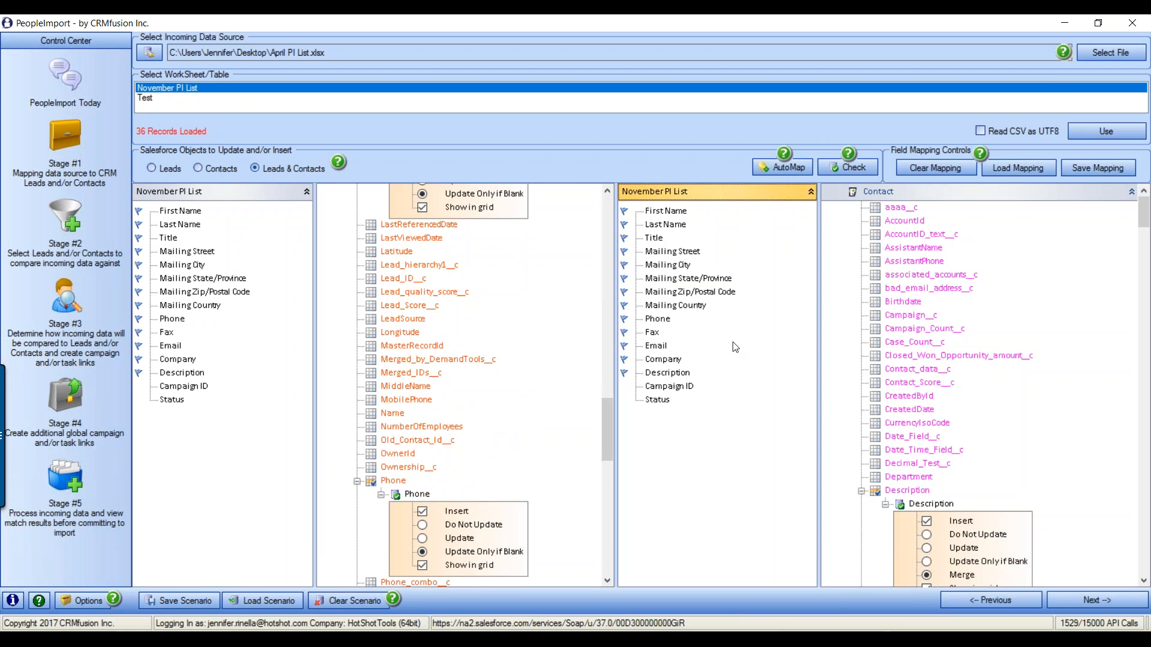
left_click(82, 304)
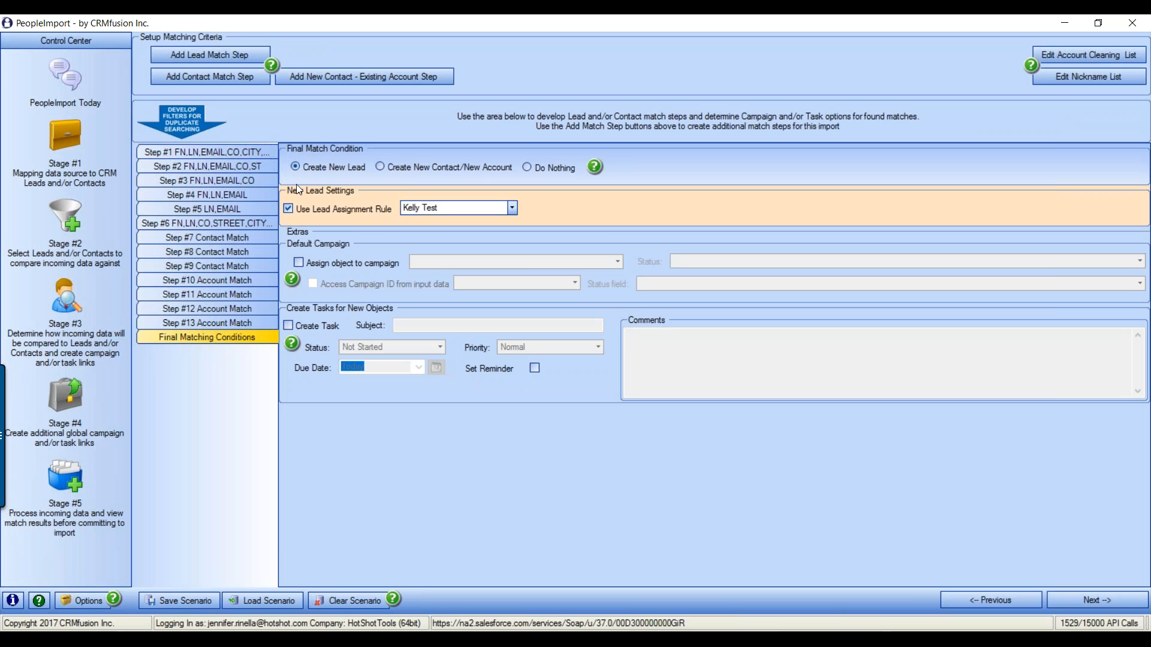
left_click(290, 208)
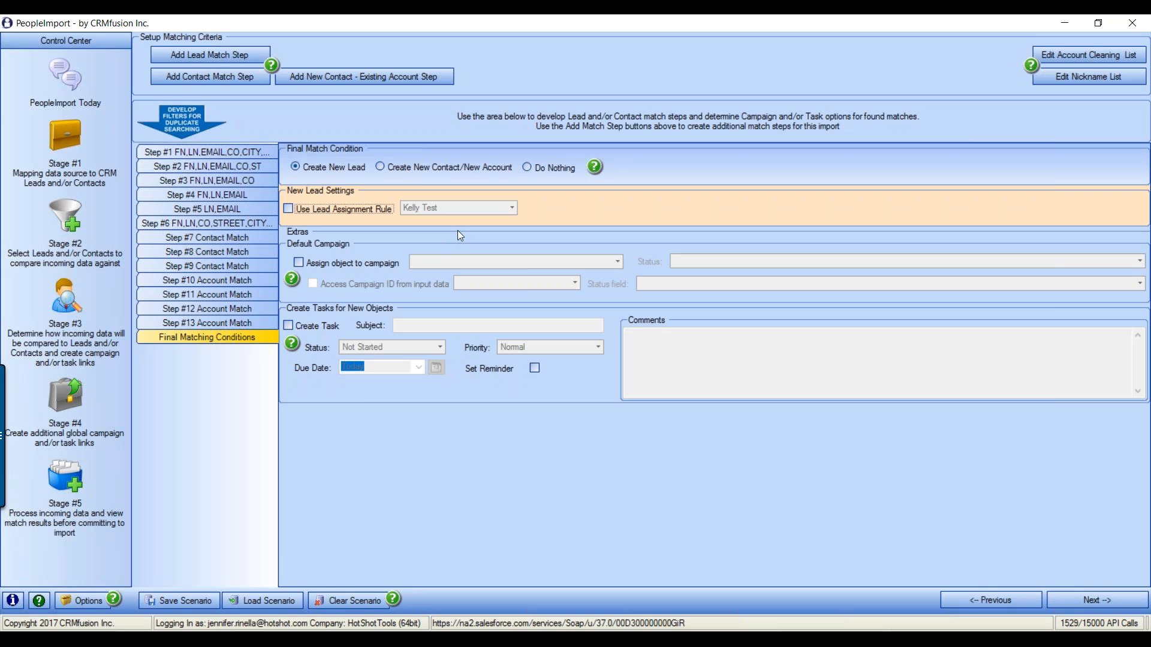
left_click(56, 126)
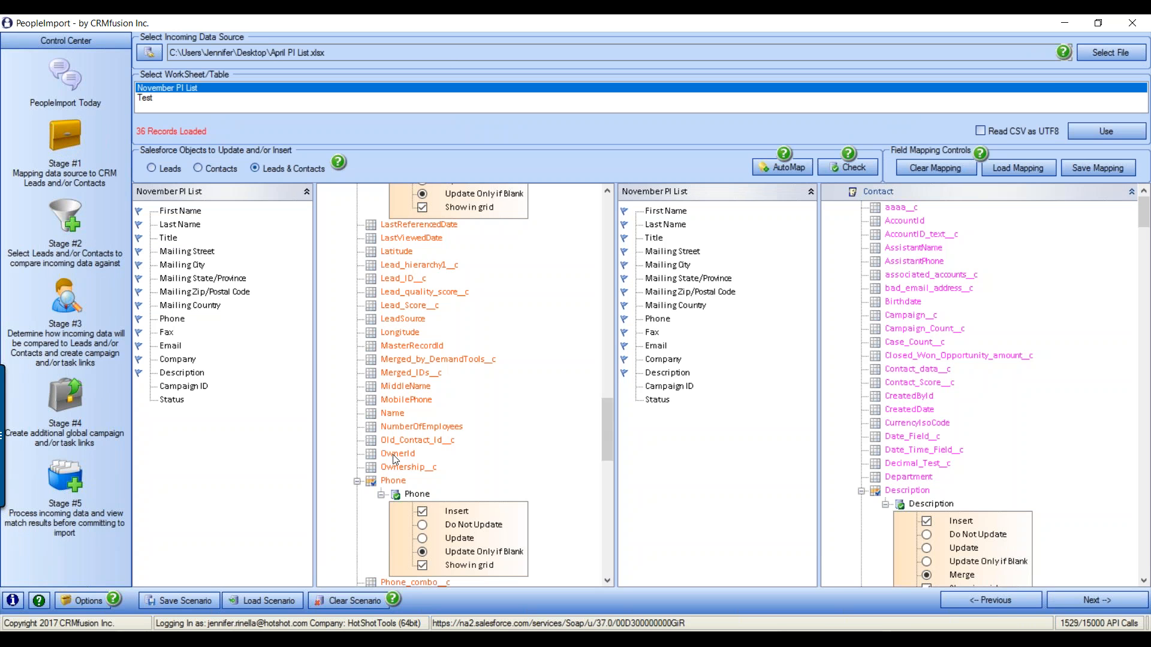
Review the Phone and PostalCode lead mappings, then go back to Final Matching Conditions
scroll(606, 433, "down", 5)
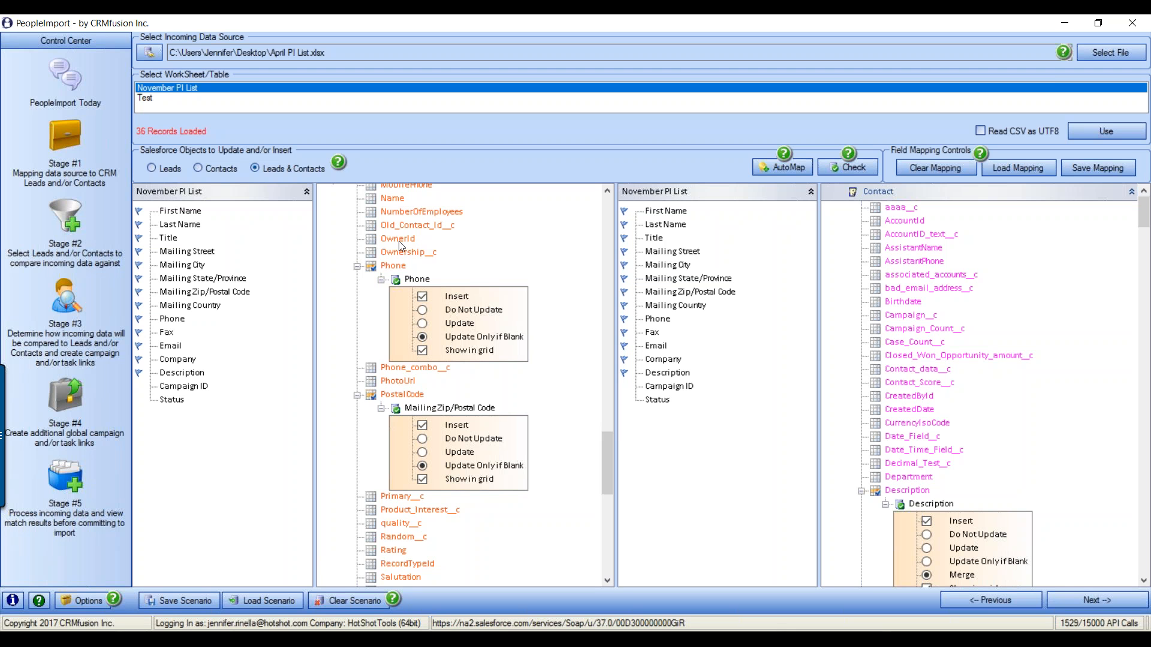
left_click(64, 297)
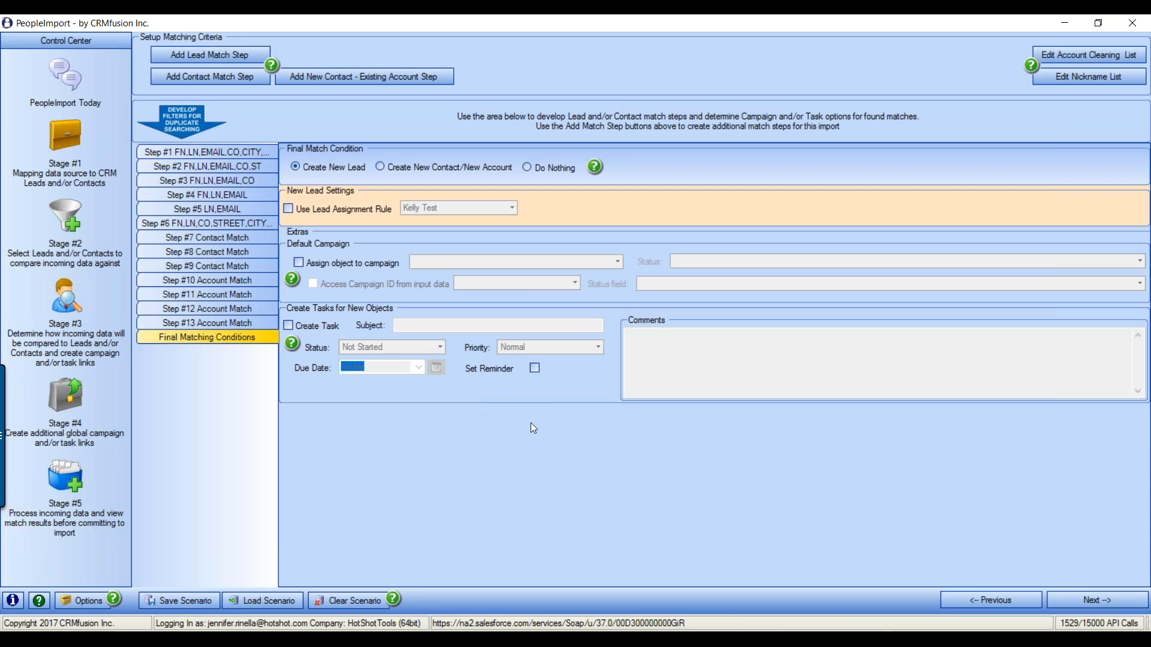
Re-enable Use Lead Assignment Rule and set the final match to Create New Contact/New Account
left_click(291, 208)
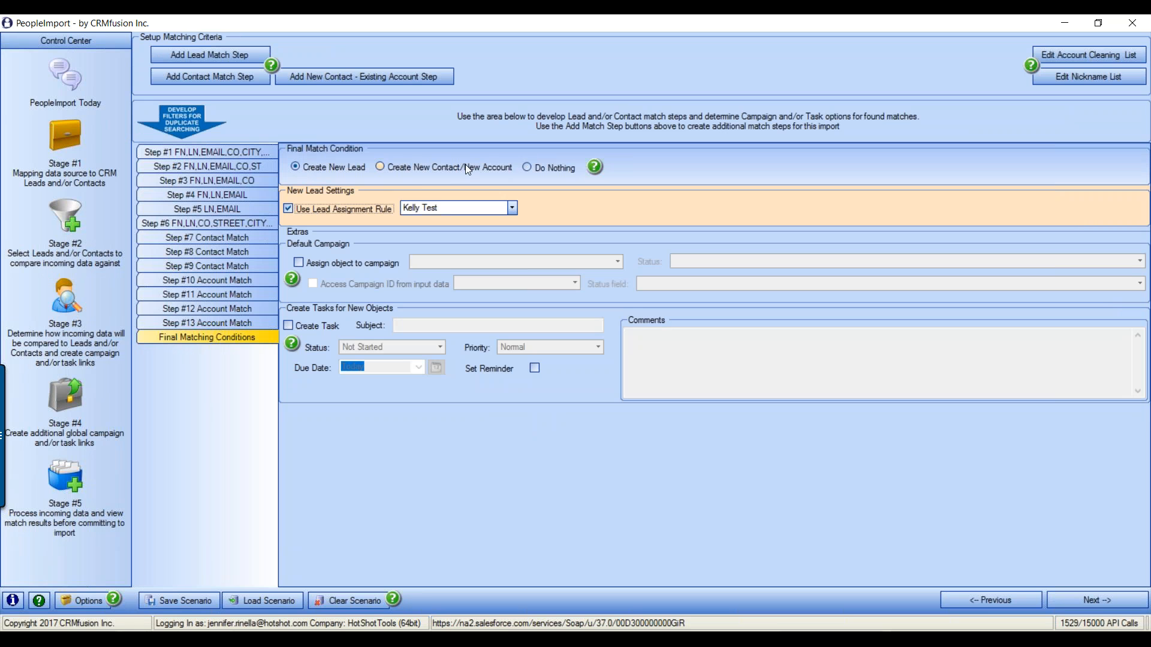
left_click(380, 167)
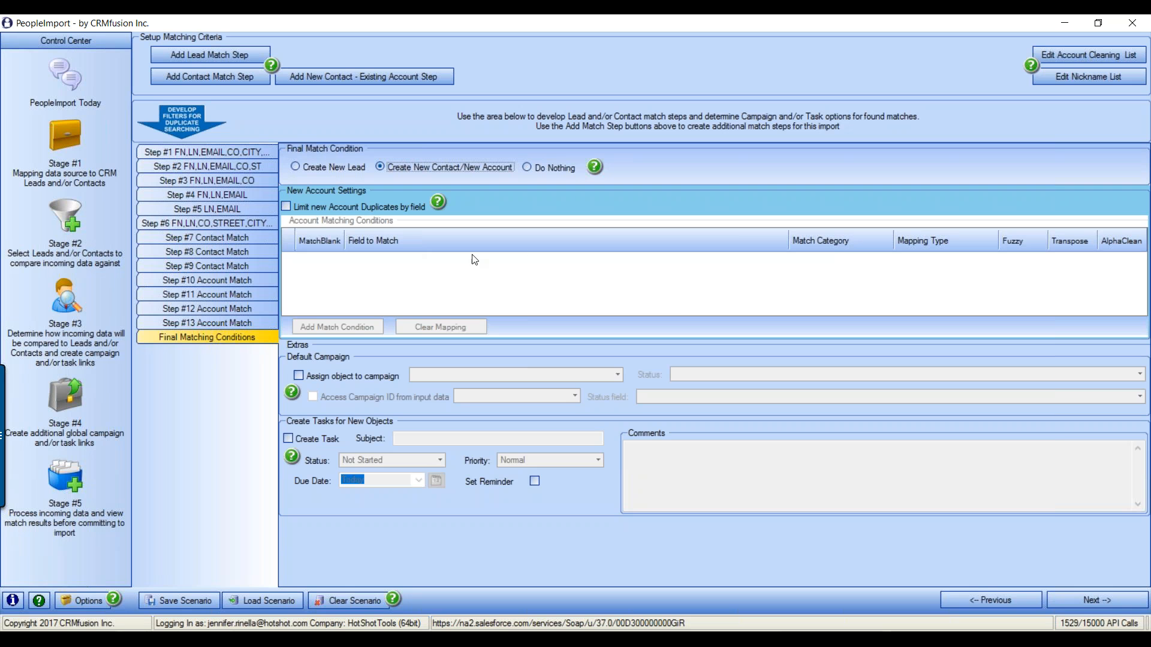
Add a Company-->Account.Name condition using Cleaned Account Name, Transpose and AlphaClean, then select Do Nothing
left_click(286, 206)
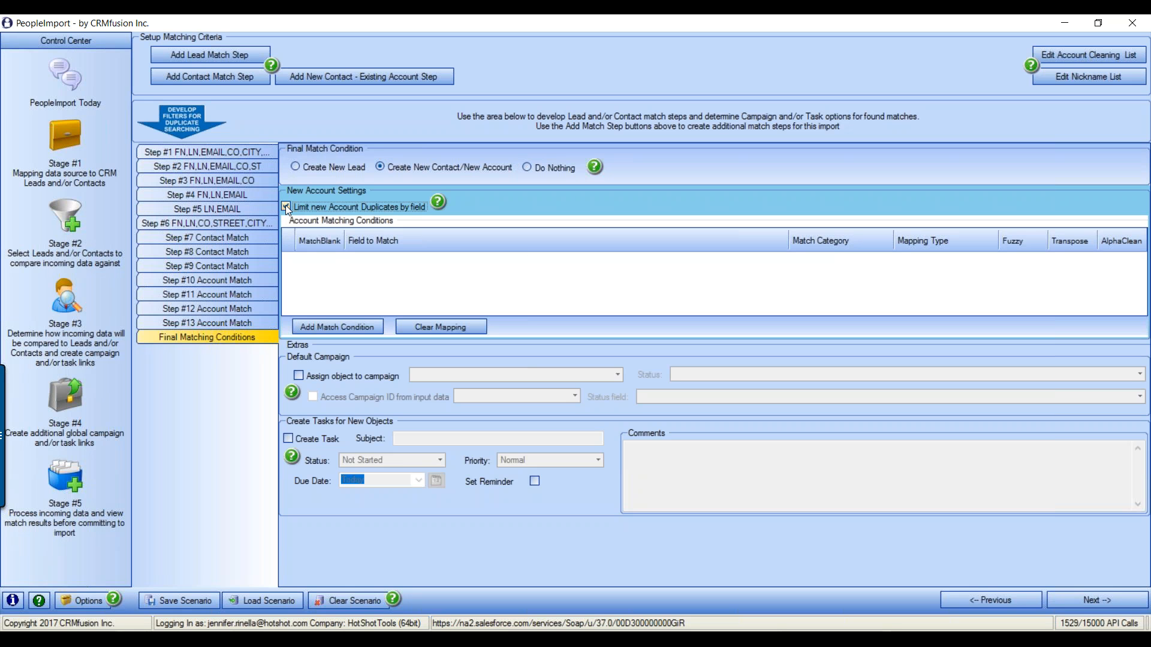
left_click(357, 327)
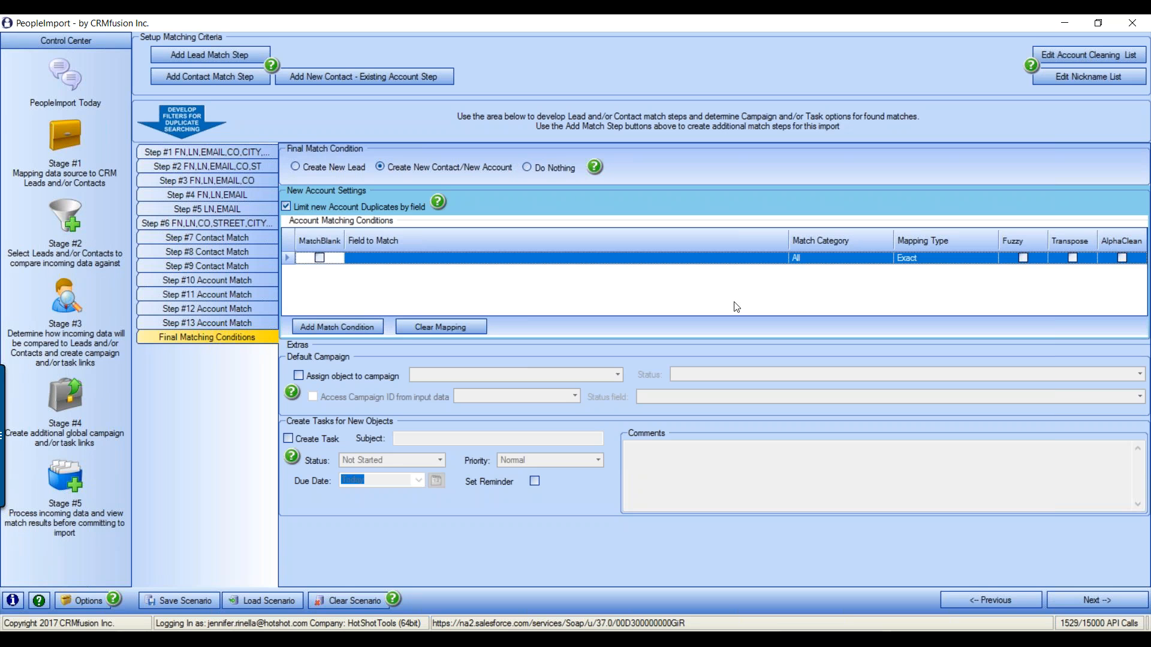
left_click(740, 263)
left_click(782, 263)
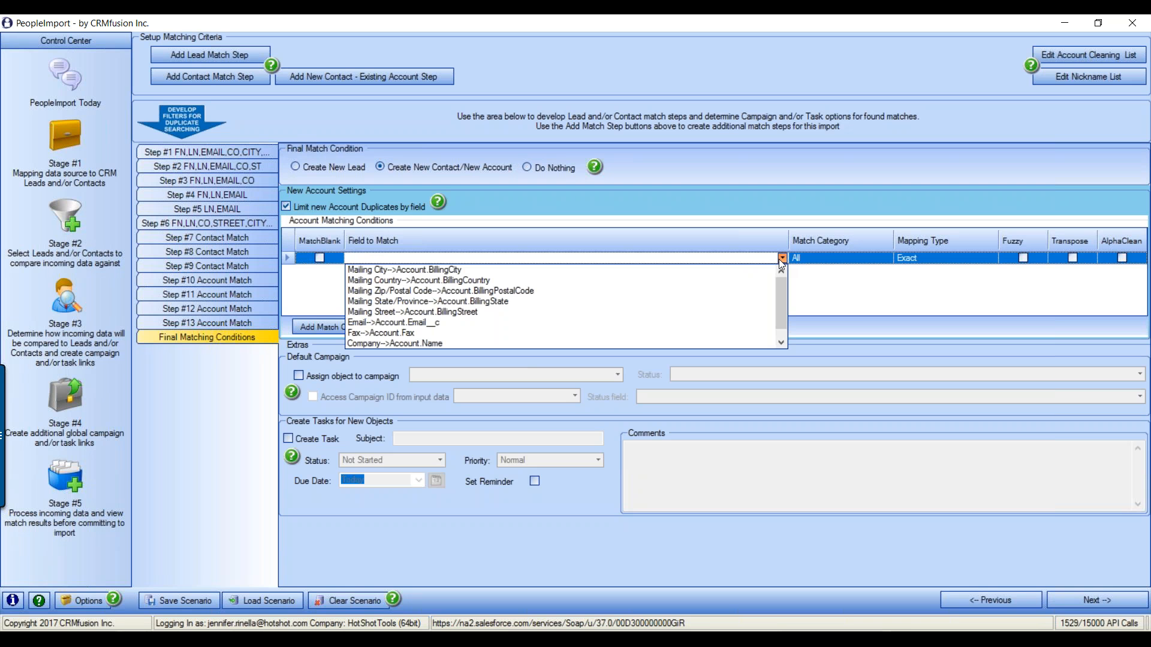
left_click(440, 344)
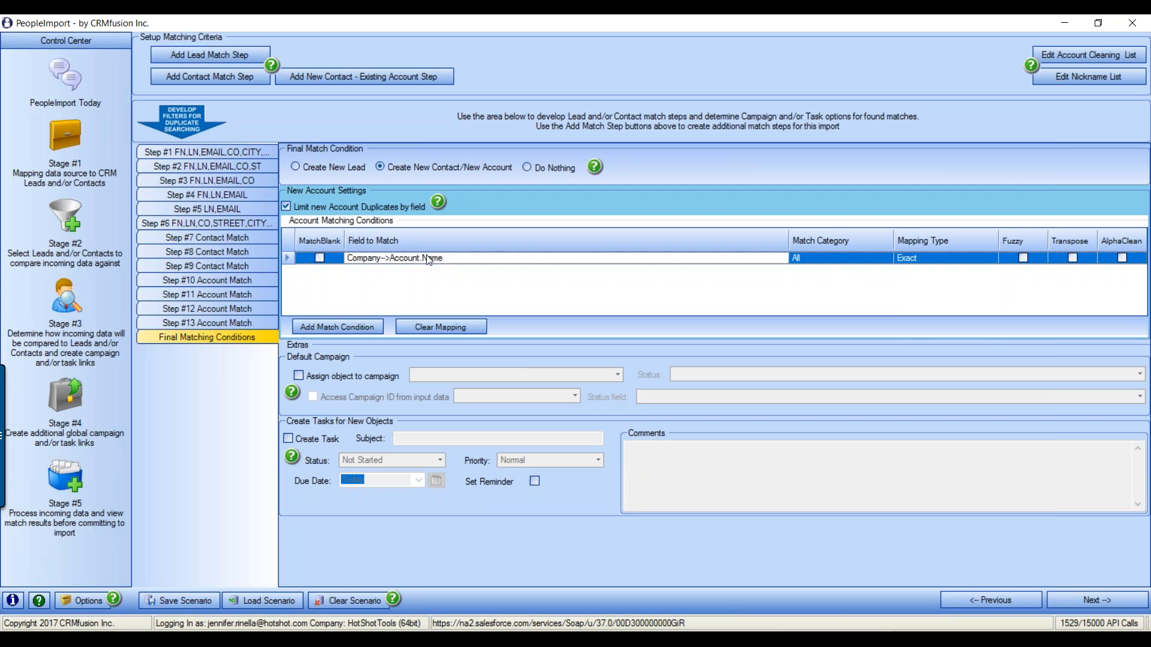
left_click(985, 259)
left_click(992, 258)
left_click(937, 302)
left_click(1073, 258)
left_click(1122, 258)
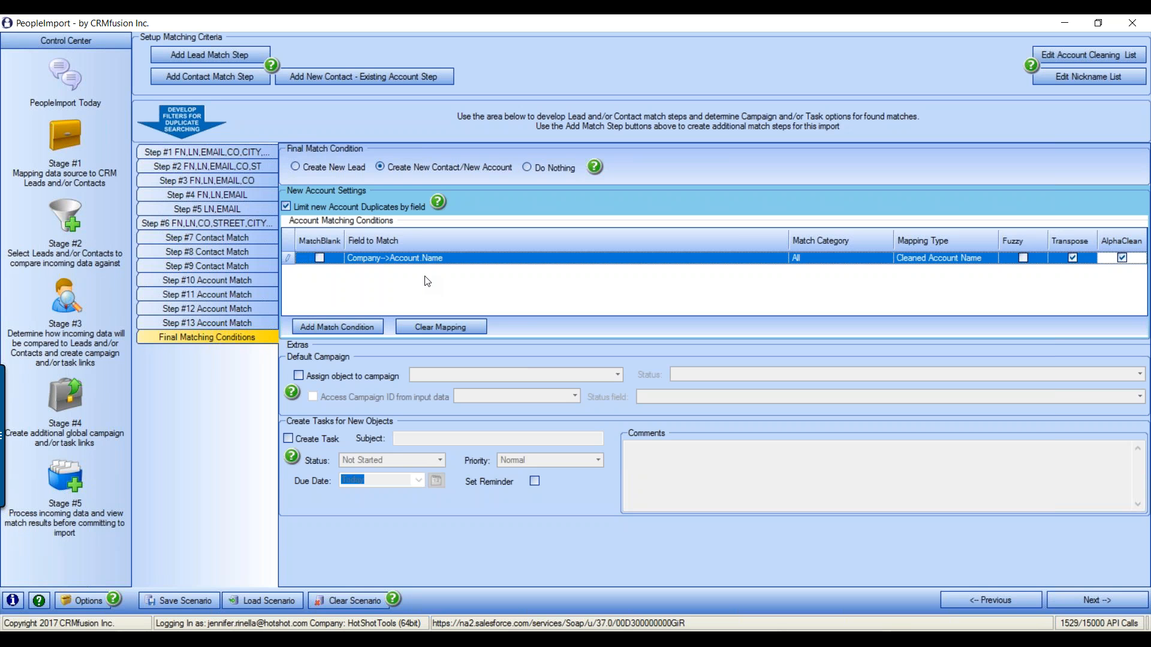
left_click(528, 169)
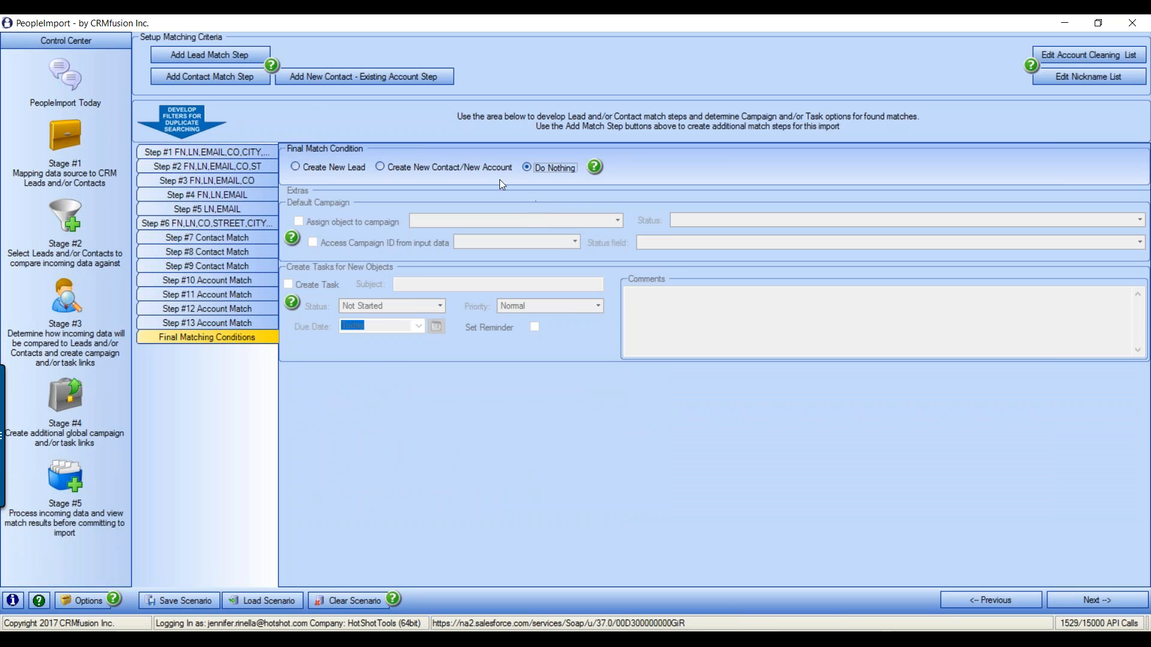
Switch the final match to Create New Lead and view Step #1 FN,LN,EMAIL,CO,CITY,ST
left_click(296, 168)
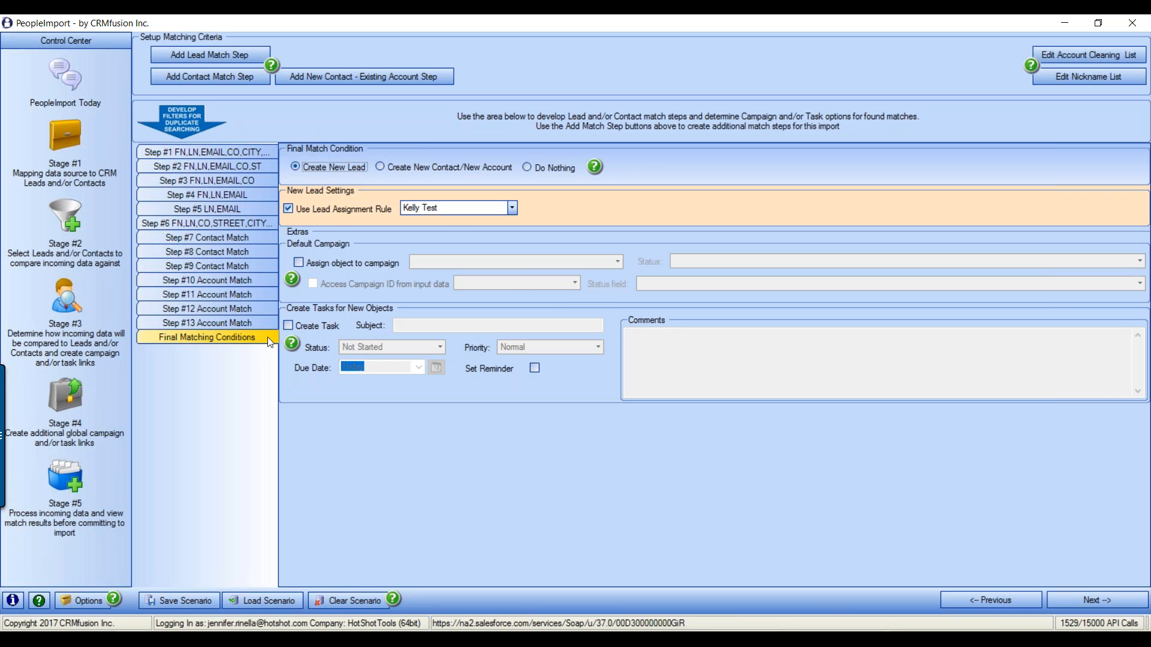
left_click(198, 151)
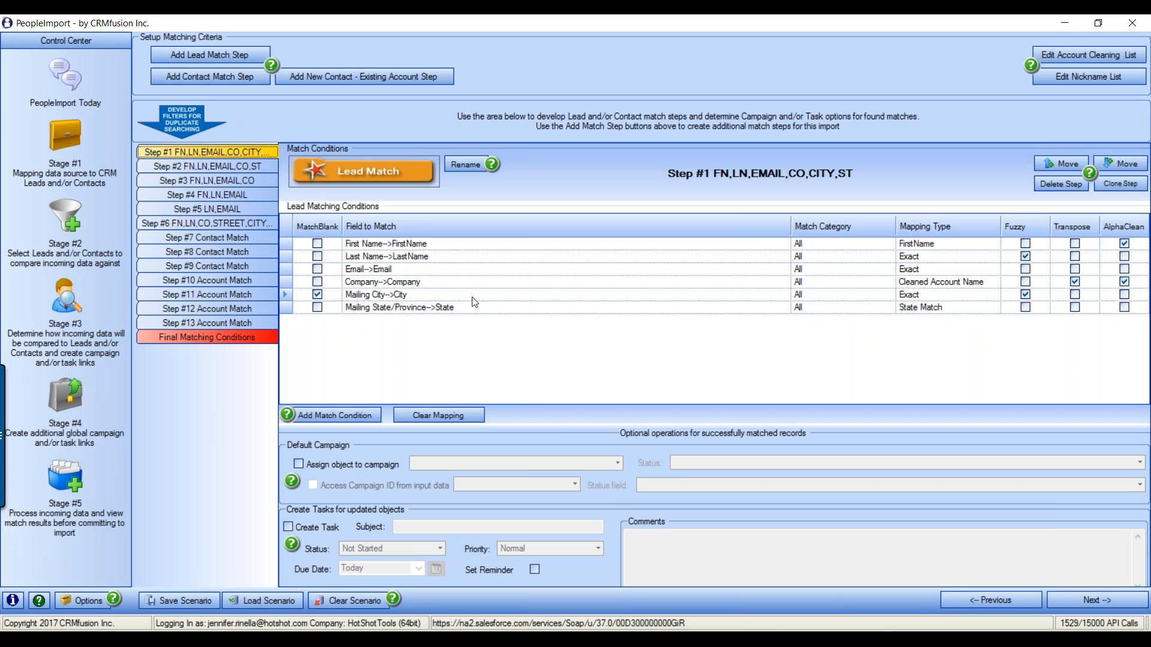
left_click(299, 464)
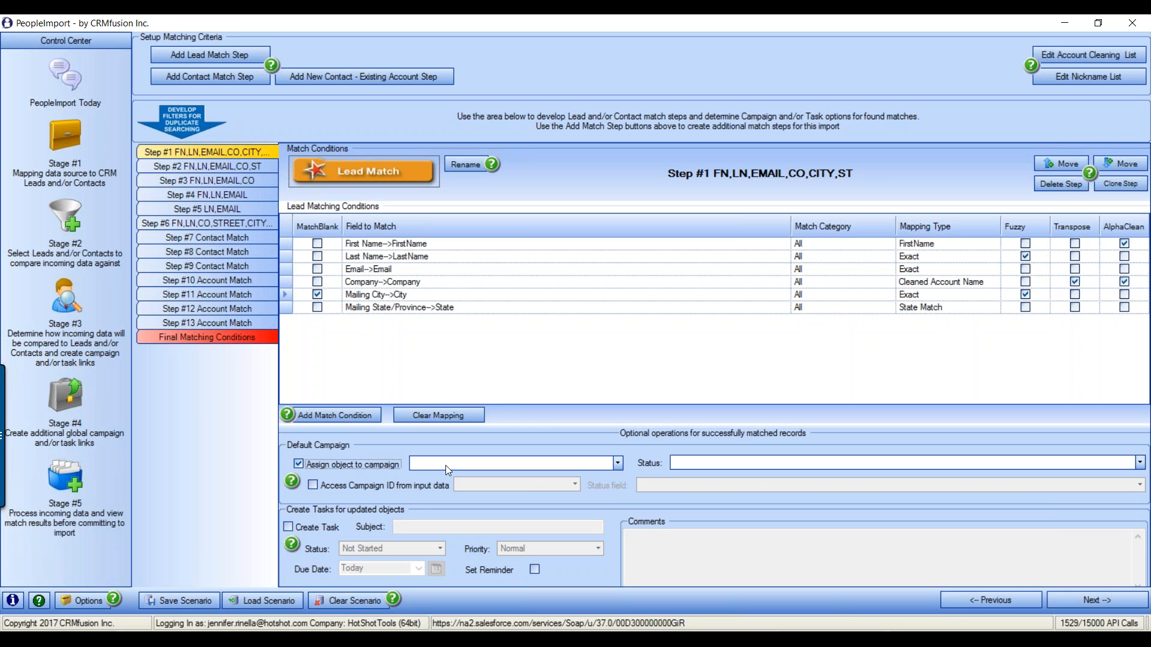
left_click(298, 465)
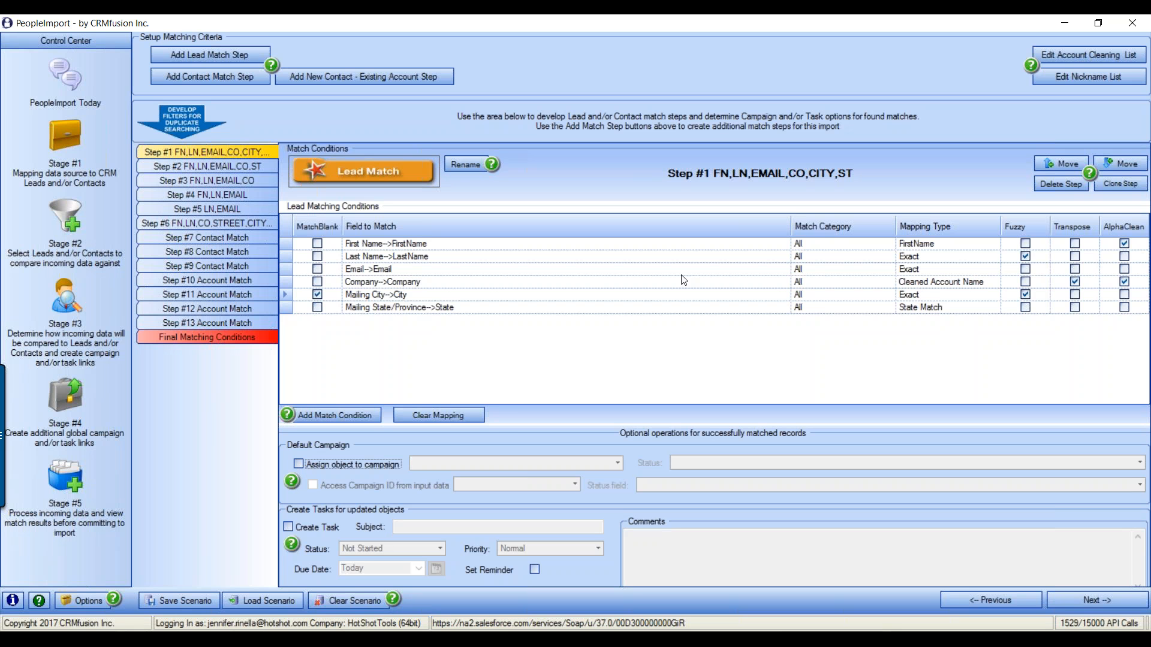
Review the match conditions of Steps #1–#5, then go to Stage #4 Global Task and Campaign Creation
left_click(217, 165)
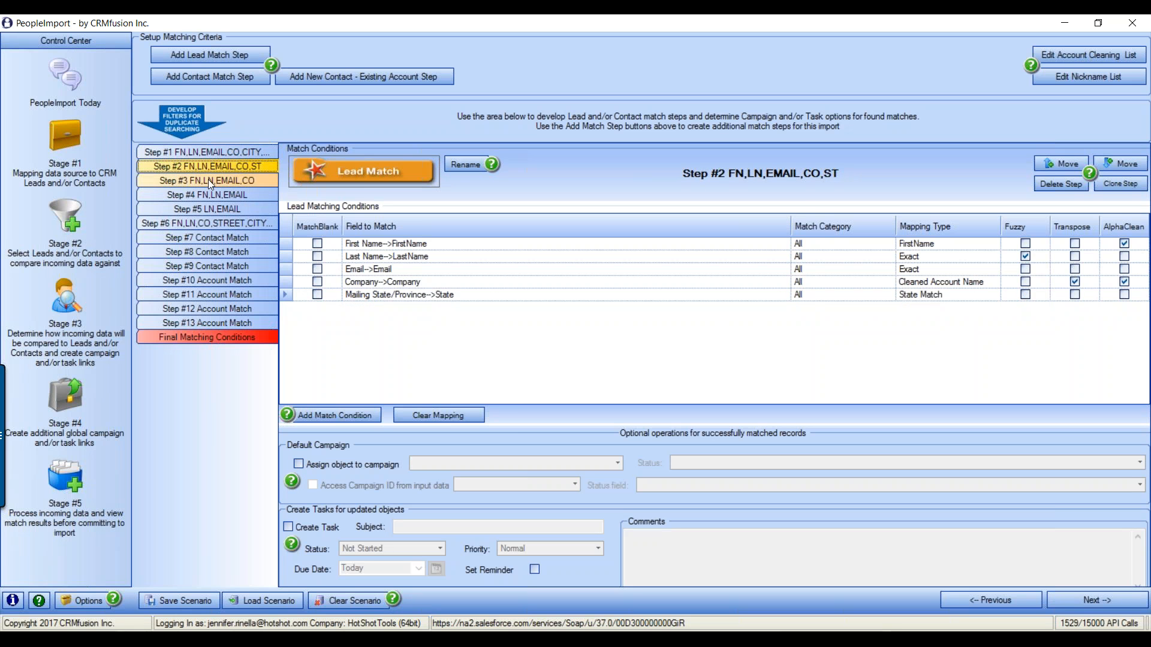
left_click(207, 180)
left_click(206, 195)
left_click(208, 153)
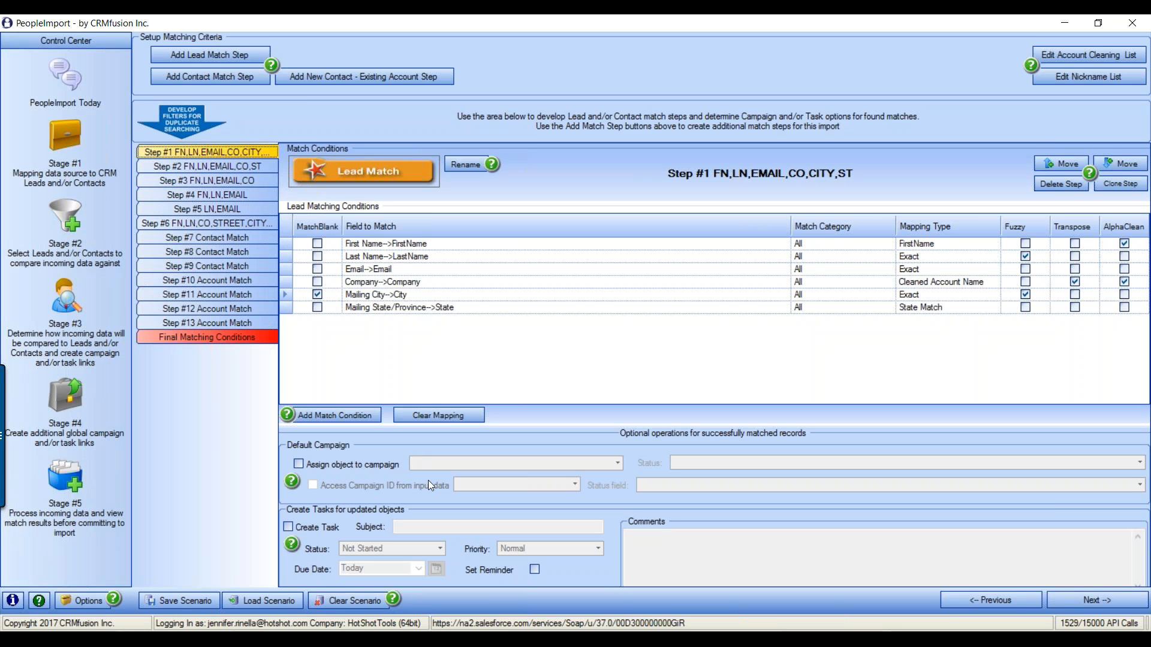
left_click(211, 166)
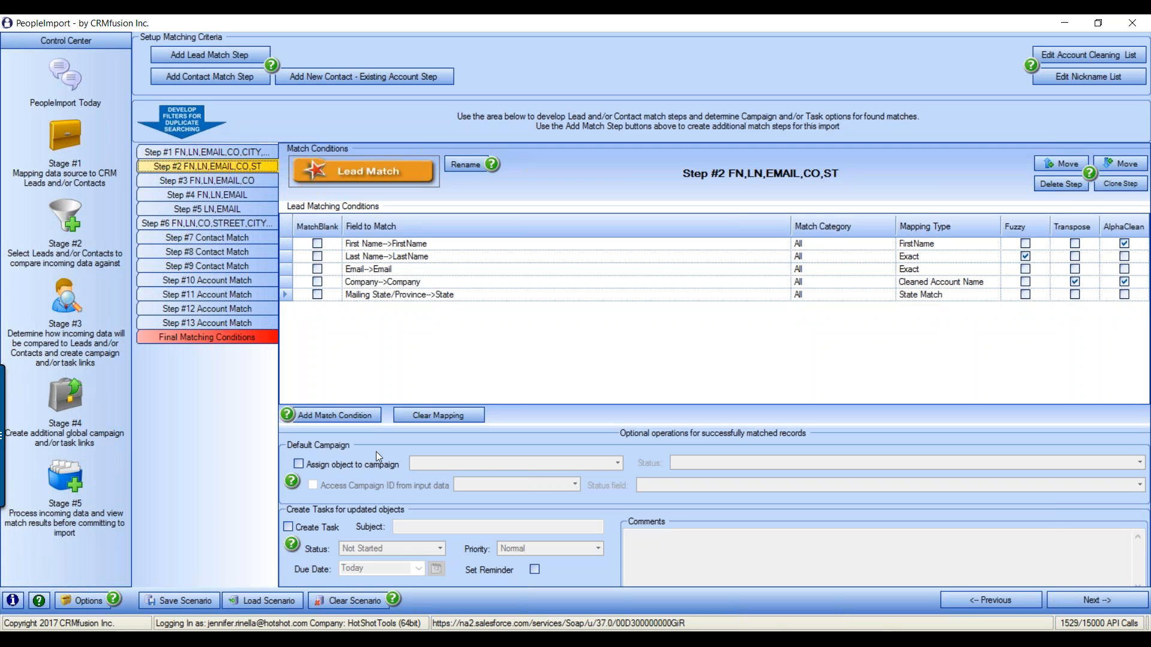
left_click(213, 181)
left_click(208, 195)
left_click(207, 210)
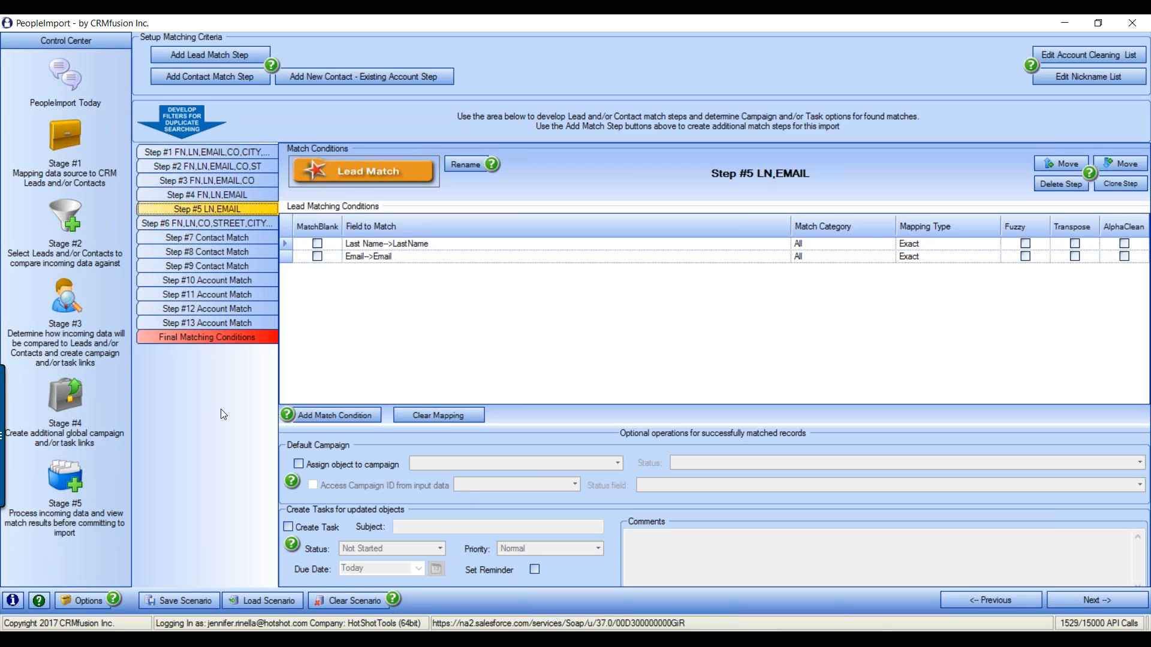
left_click(80, 395)
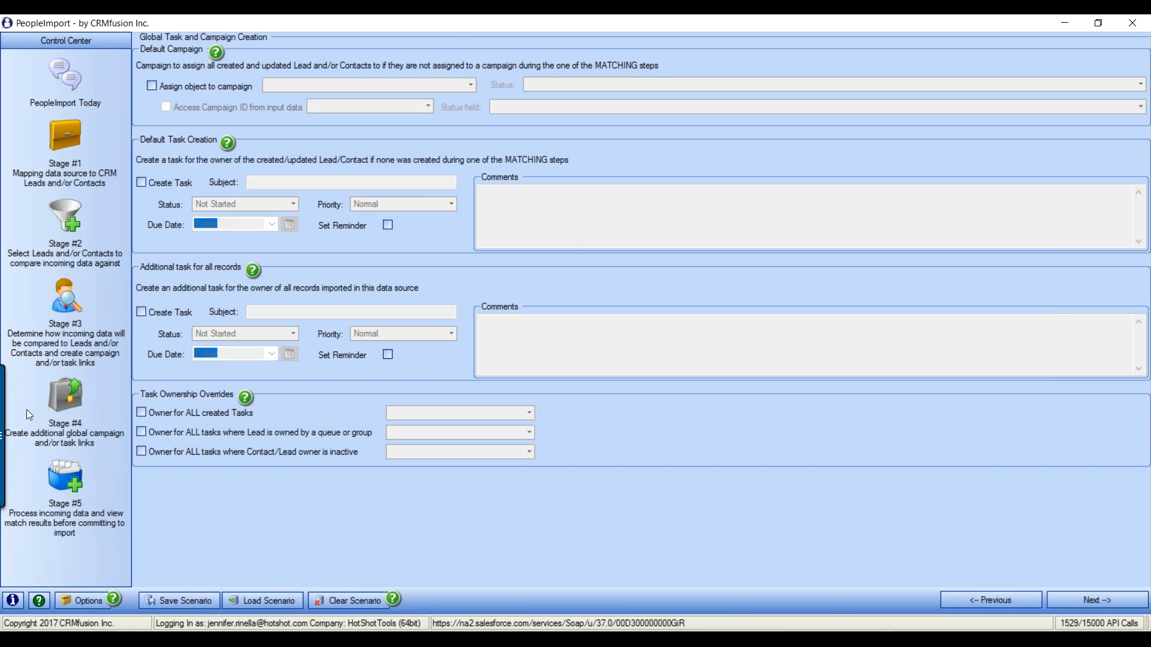
left_click(62, 309)
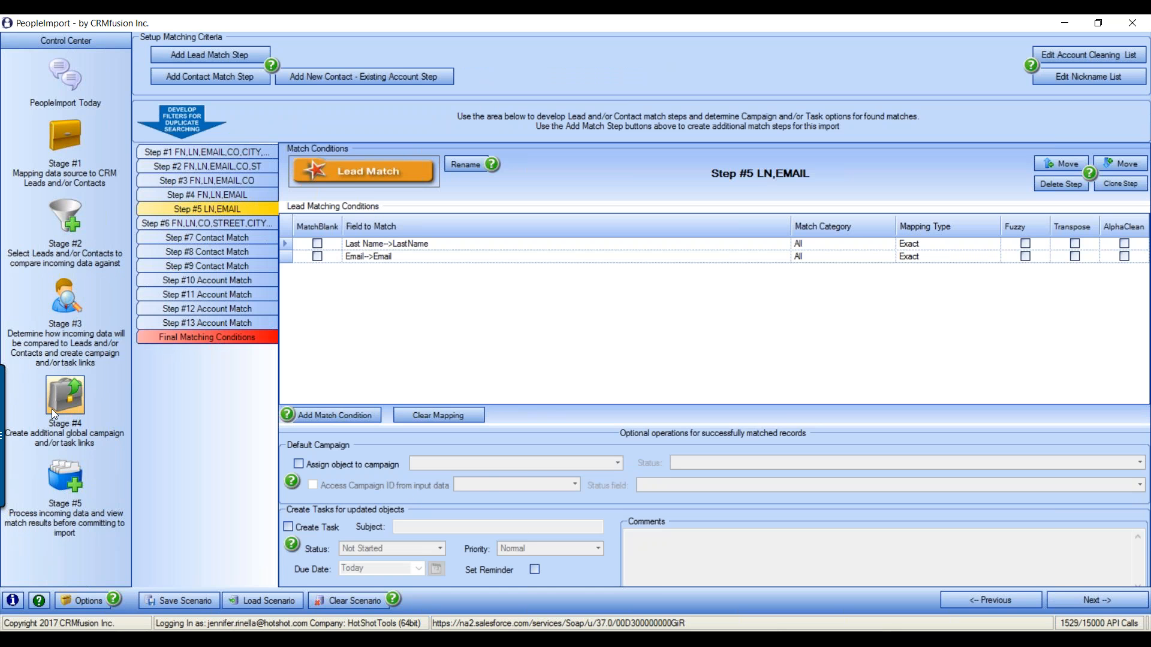
left_click(192, 153)
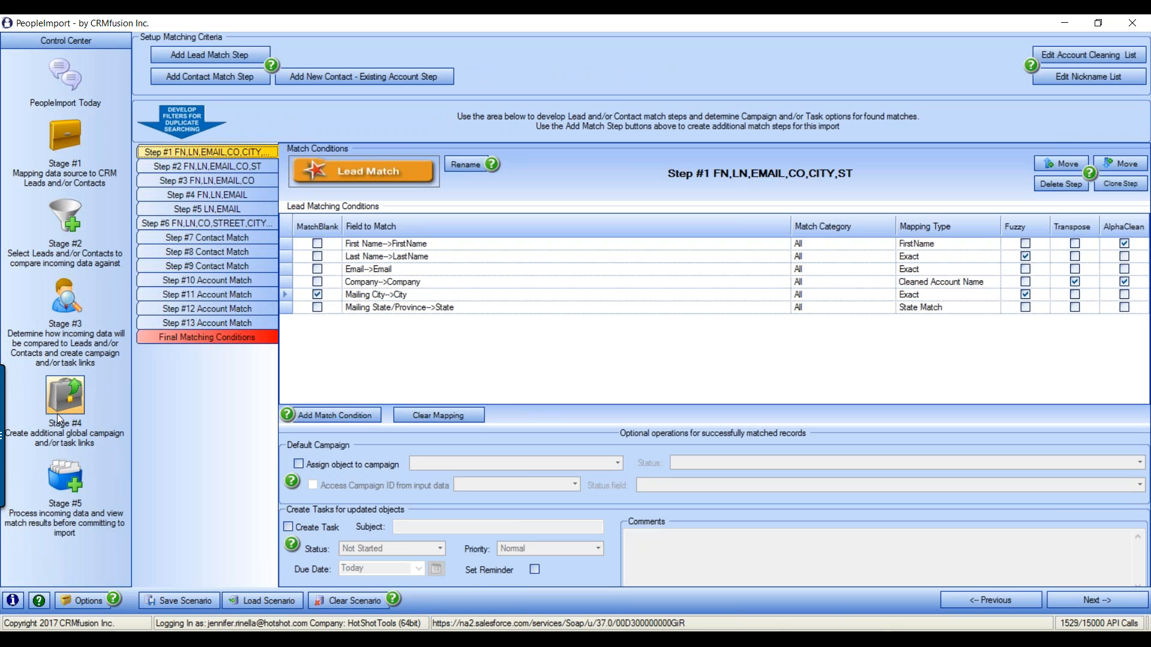
left_click(206, 265)
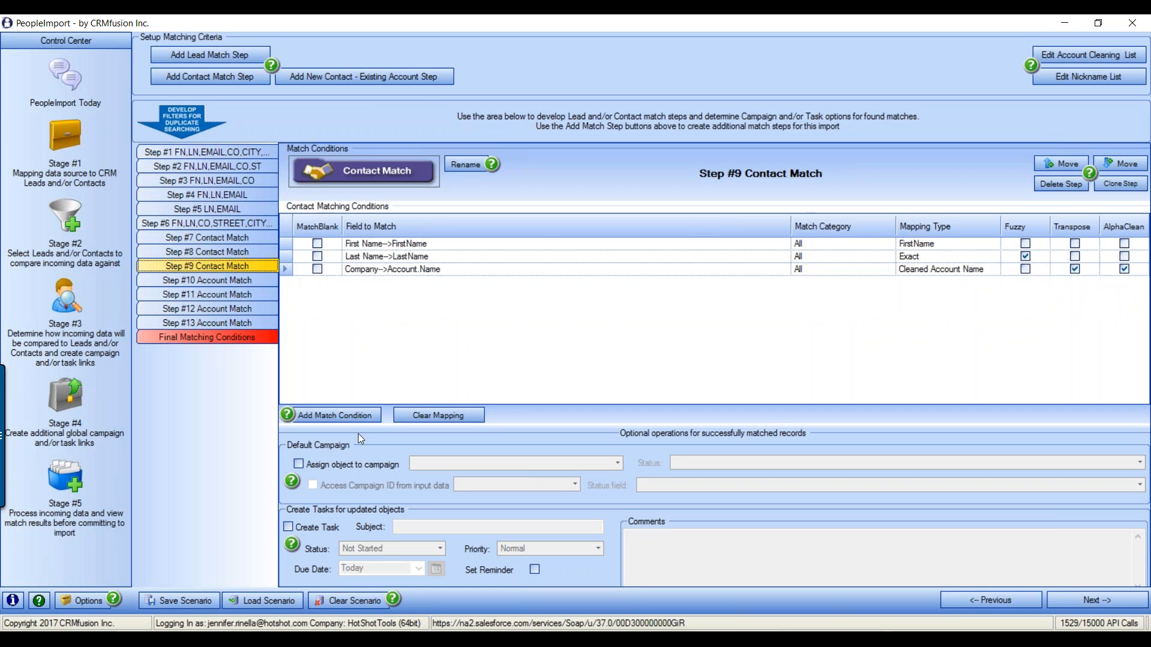
left_click(222, 236)
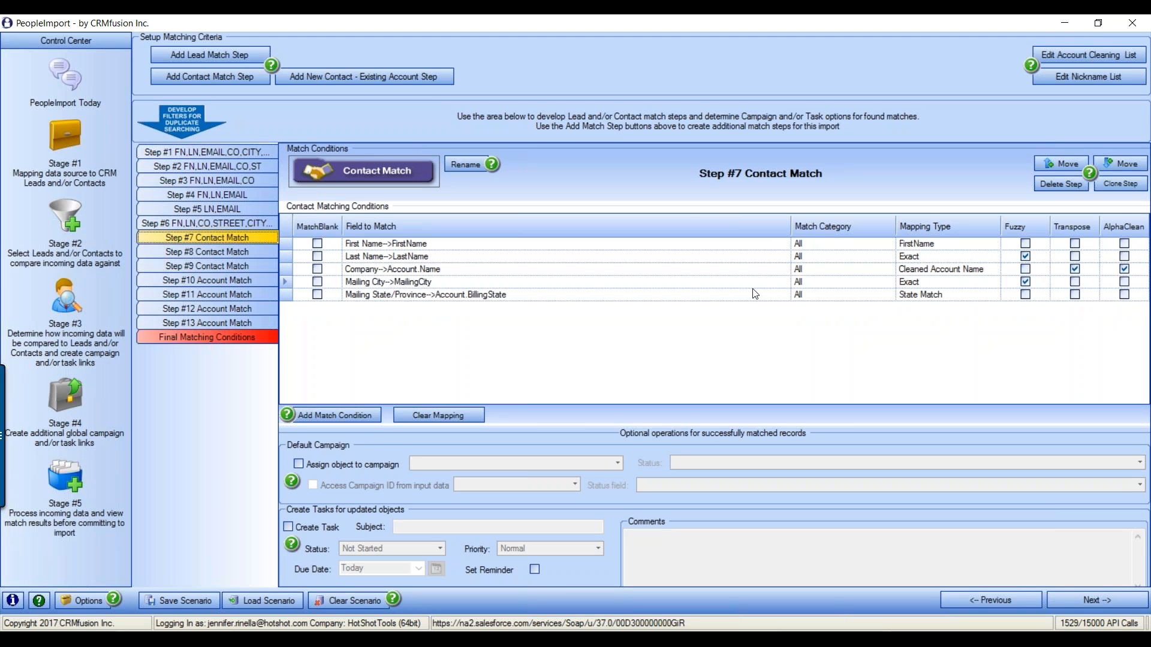
left_click(83, 419)
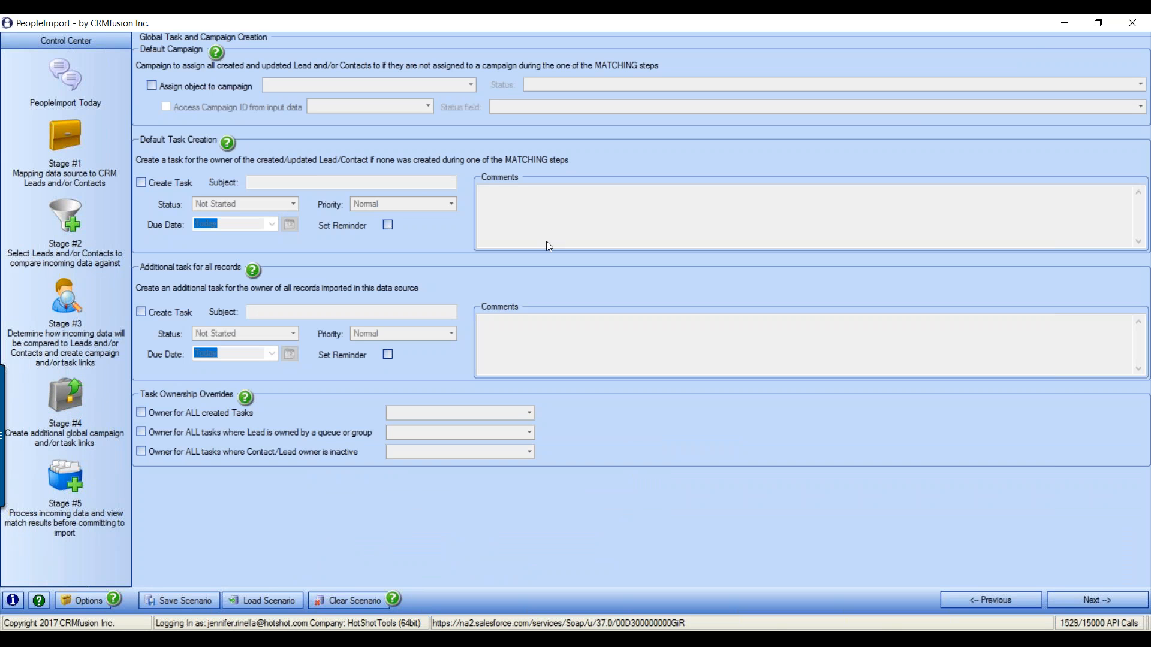
Assign records to the default campaign Just a test with status Sent
left_click(153, 86)
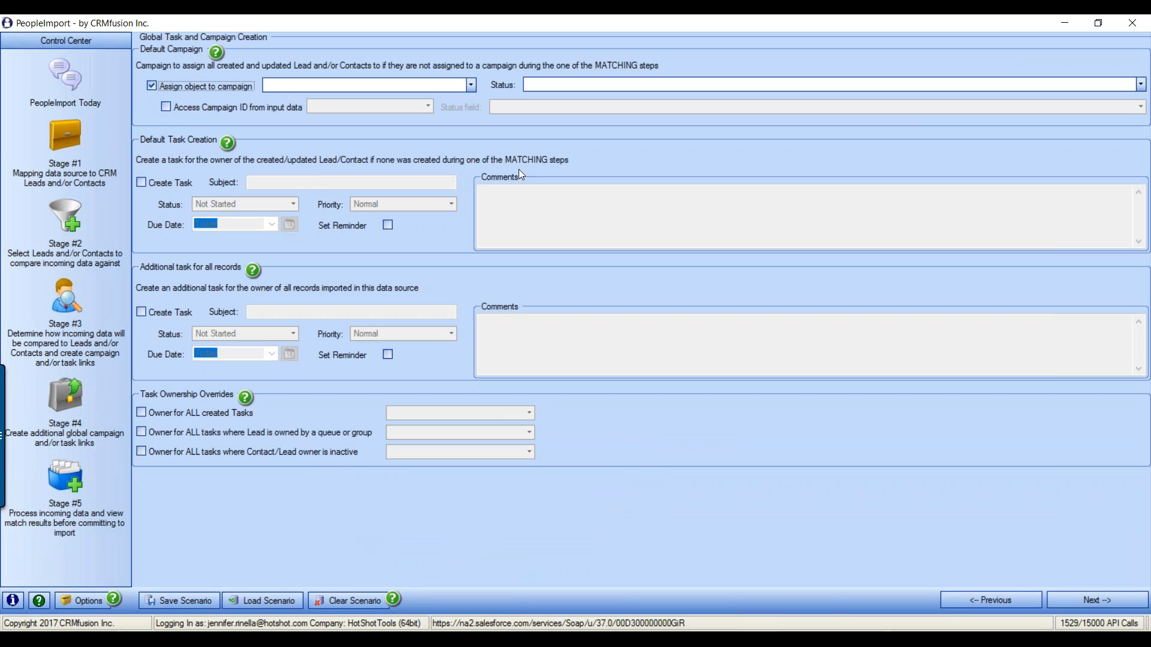
left_click(471, 85)
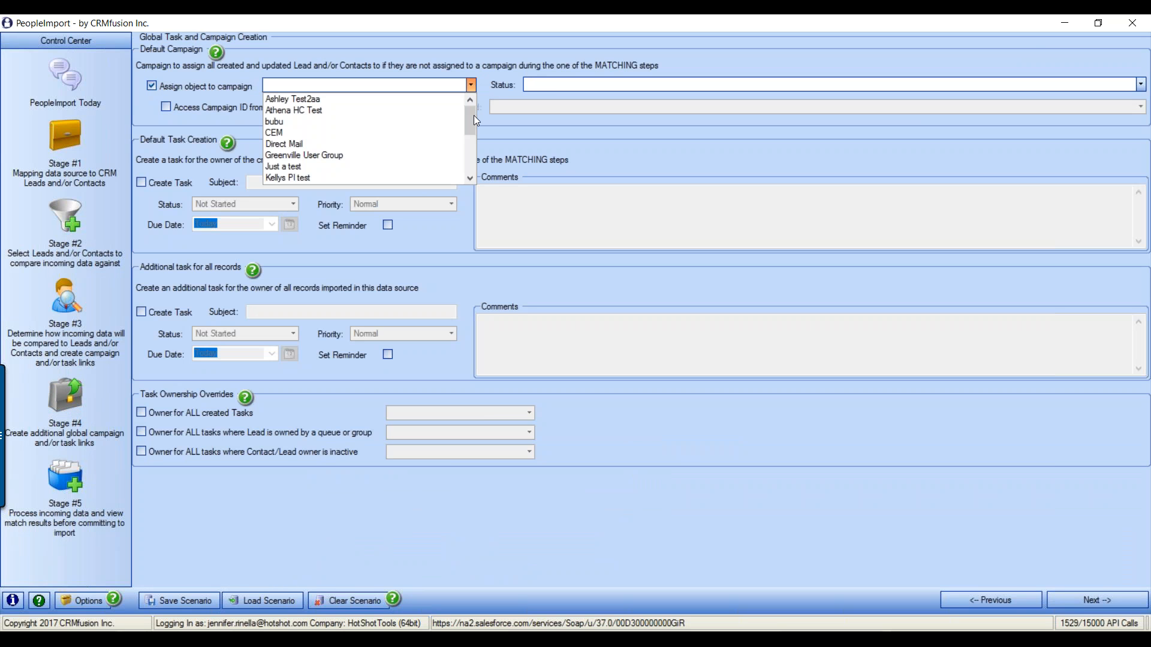
mouse_move(474, 110)
left_mouse_down()
mouse_move(466, 168)
mouse_move(475, 108)
left_mouse_up()
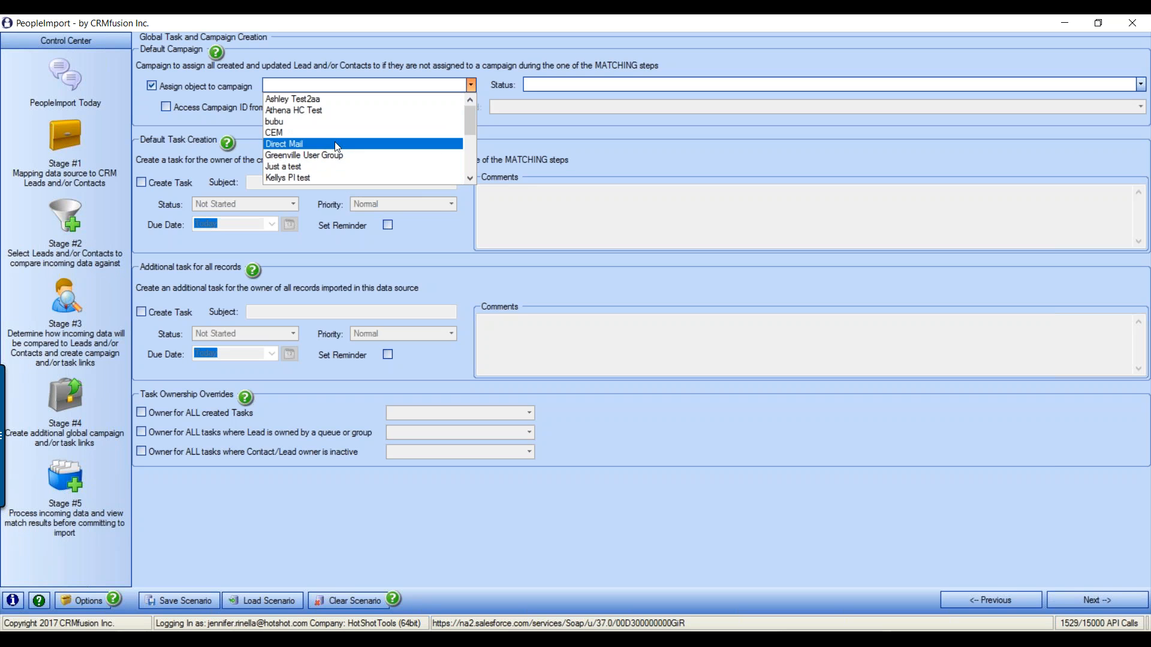
left_click(310, 167)
left_click(610, 81)
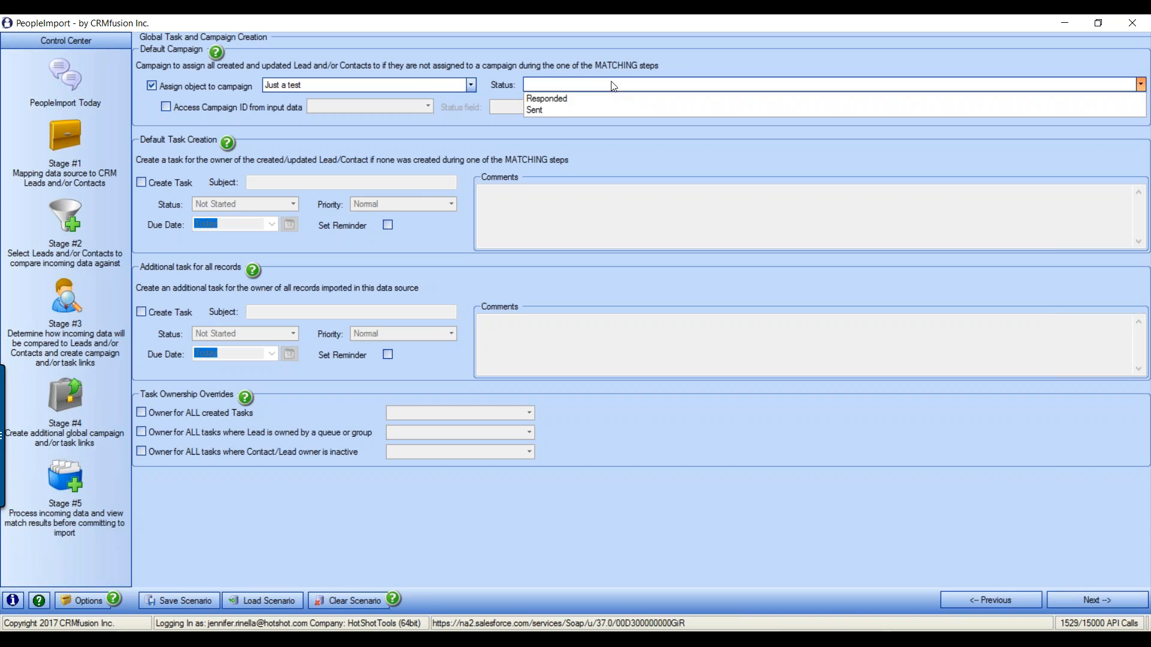
left_click(566, 110)
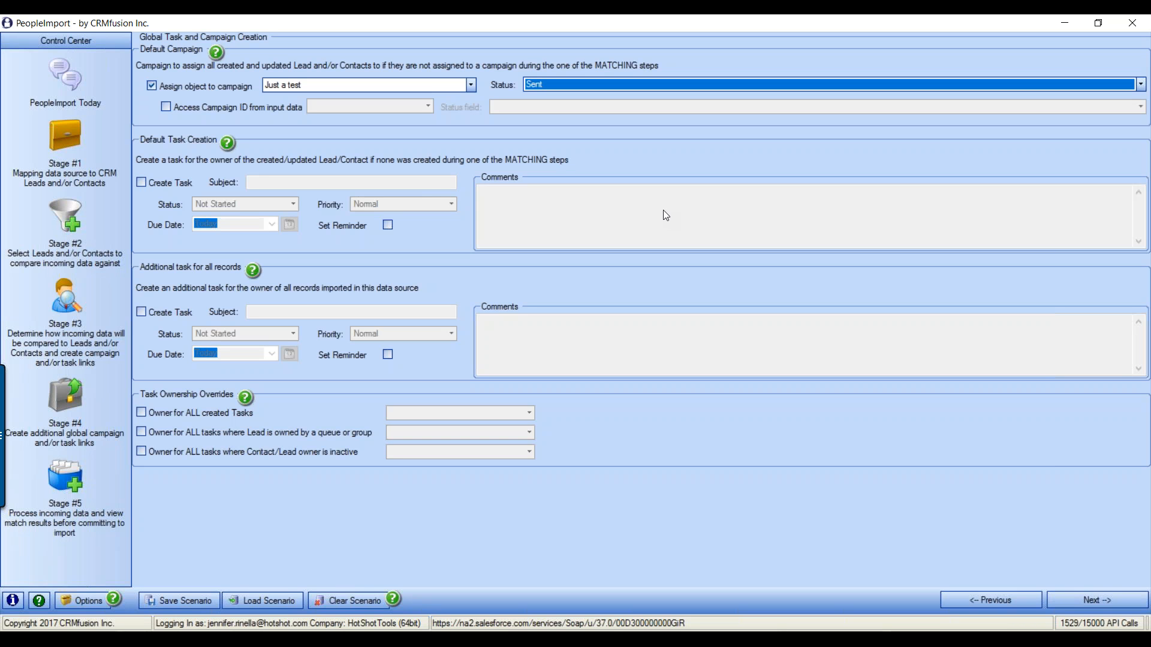
Try taking the campaign from input data, using Campaign ID and the Status column
left_click(165, 107)
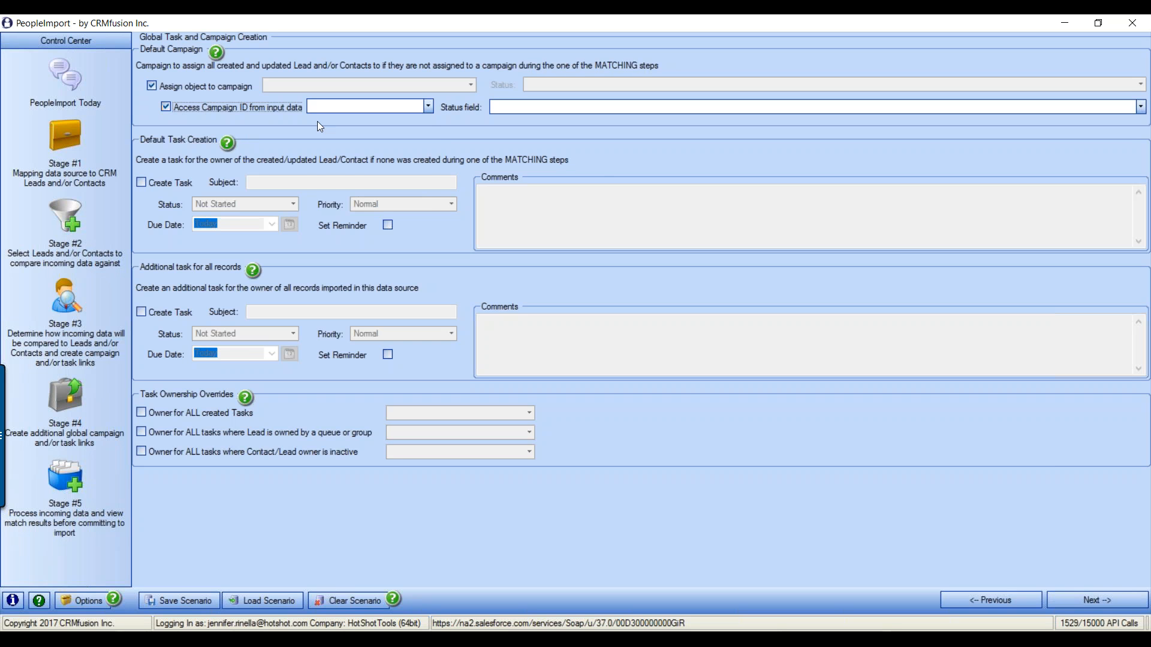
left_click(429, 107)
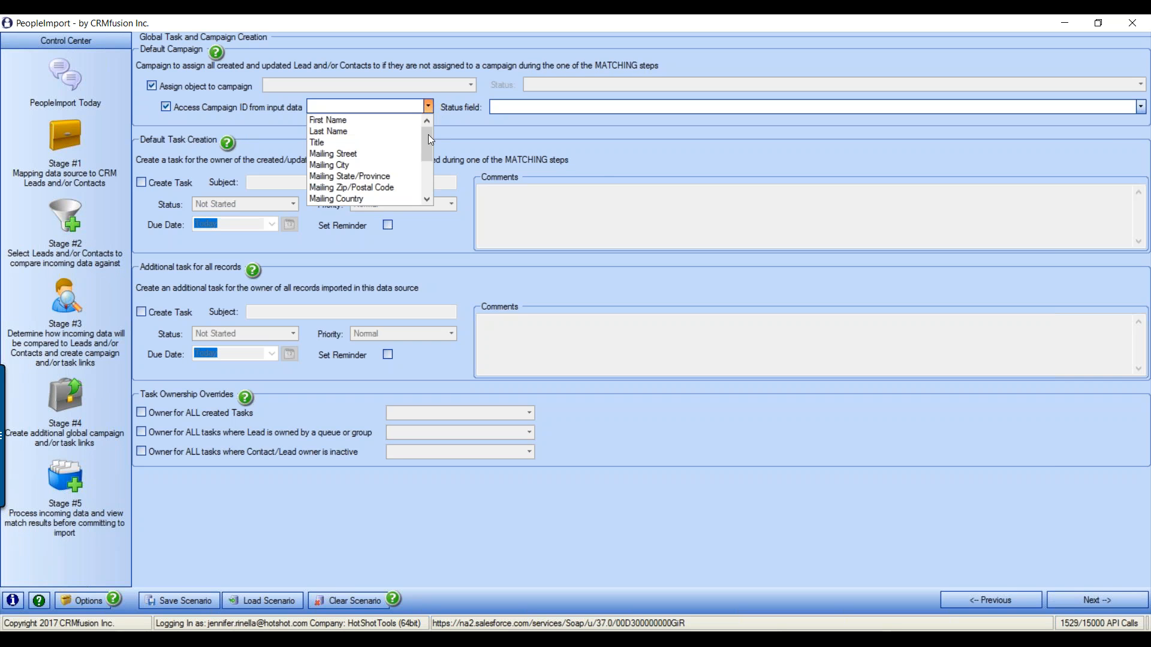
left_click_drag(429, 134, 424, 173)
left_click(345, 188)
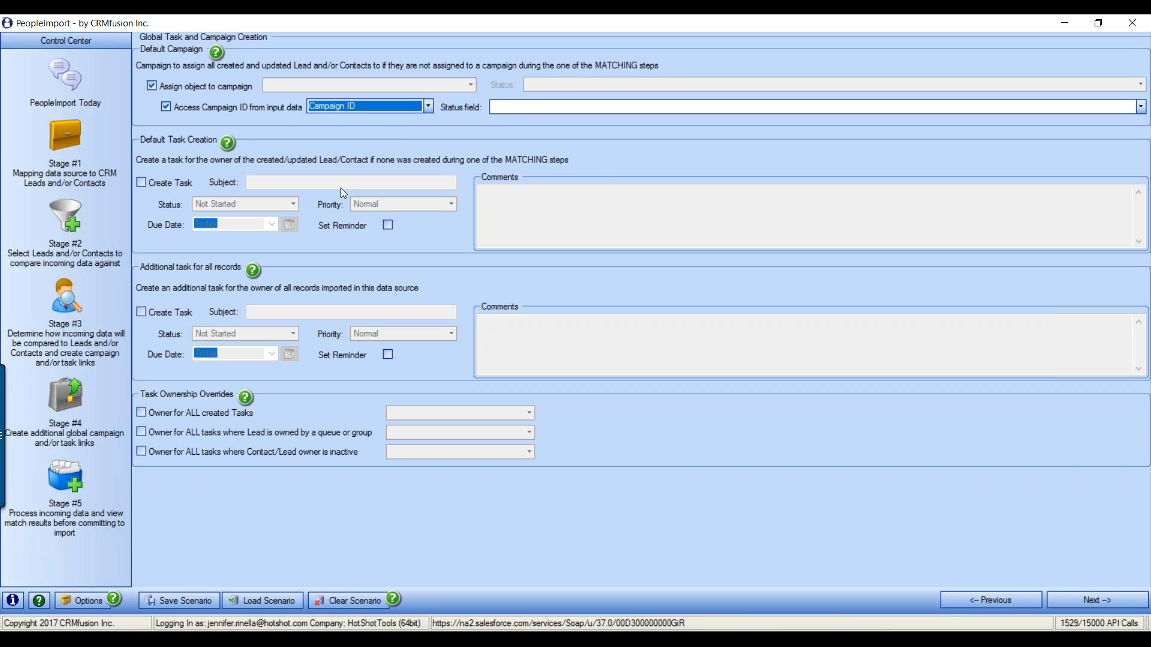
left_click(598, 107)
scroll(599, 169, "down", 2)
left_click(527, 199)
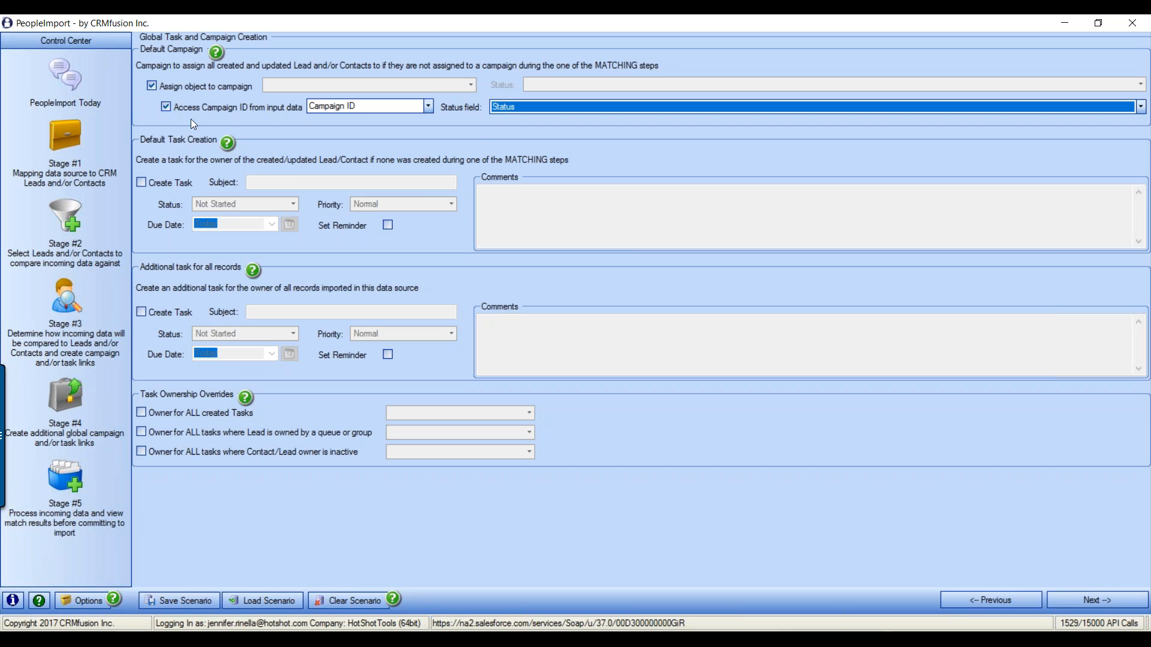
Switch back from input data to the fixed campaign Just a test with status Sent
left_click(269, 108)
left_click(472, 84)
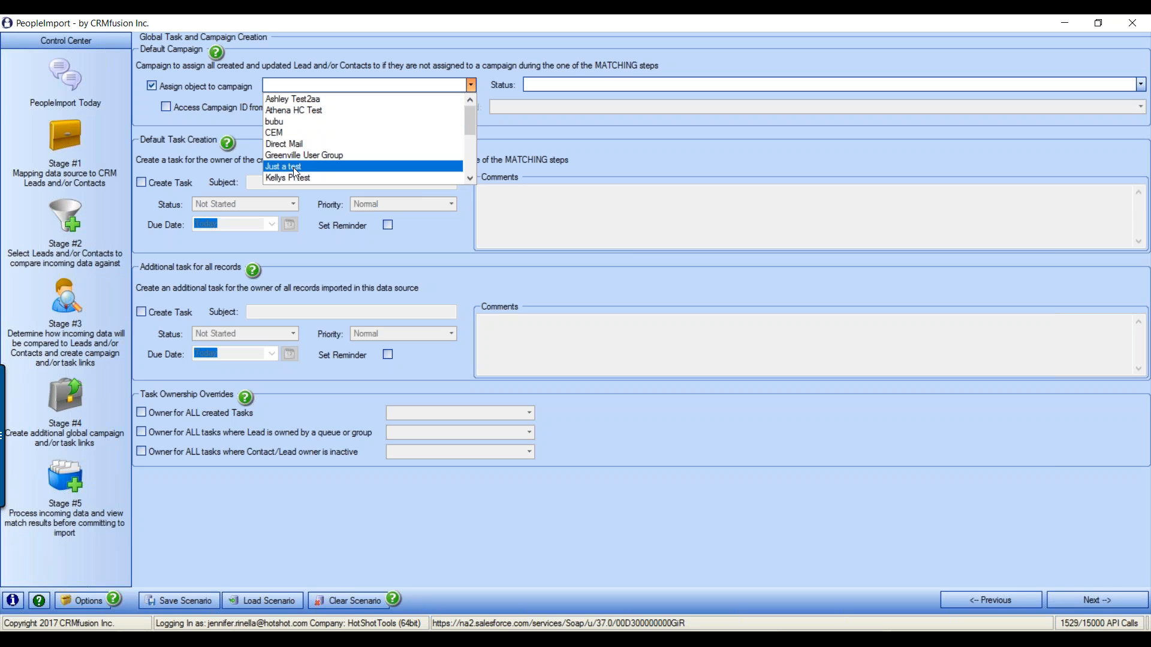
left_click(360, 158)
left_click(614, 88)
left_click(592, 109)
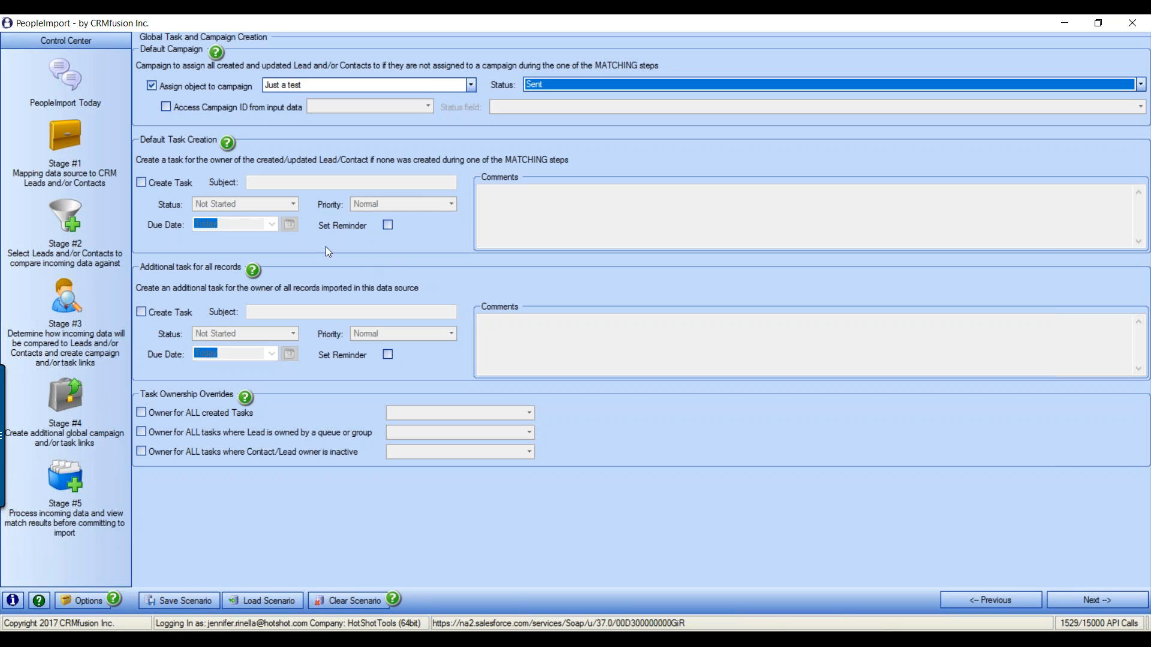
left_click(144, 183)
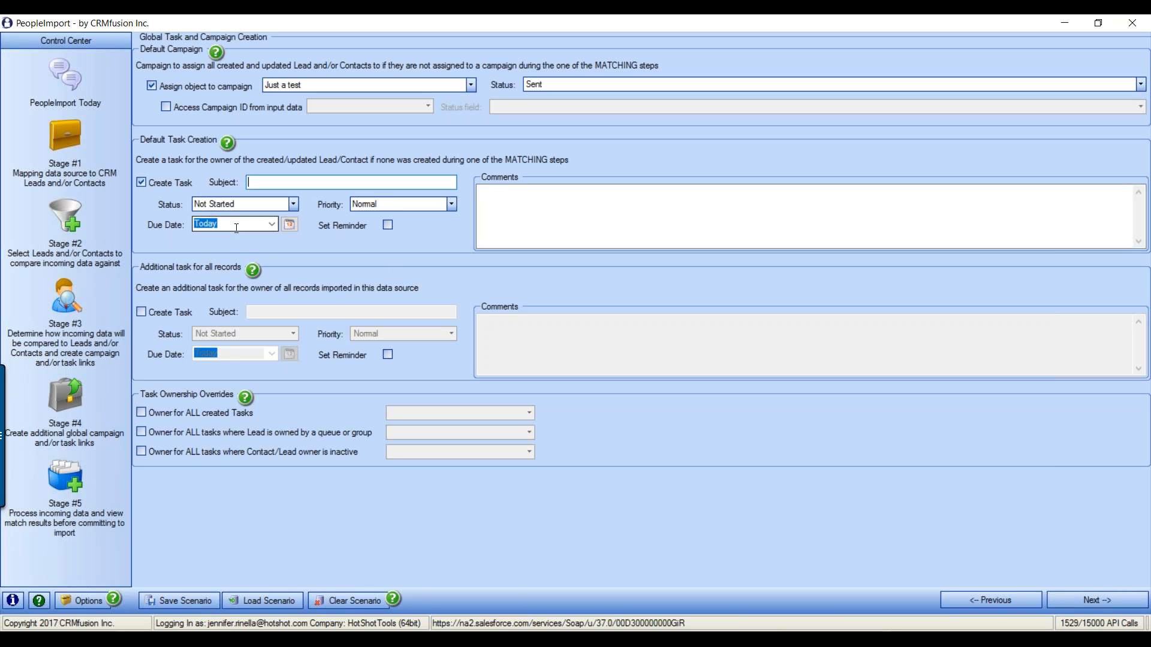
left_click(542, 200)
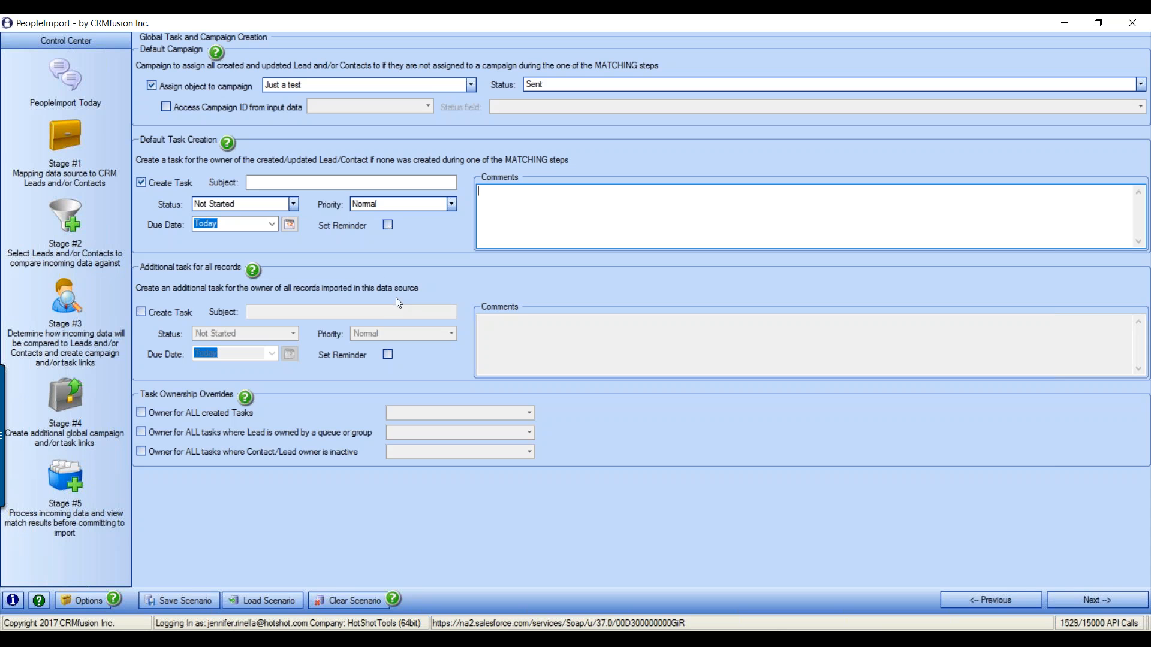
left_click(142, 312)
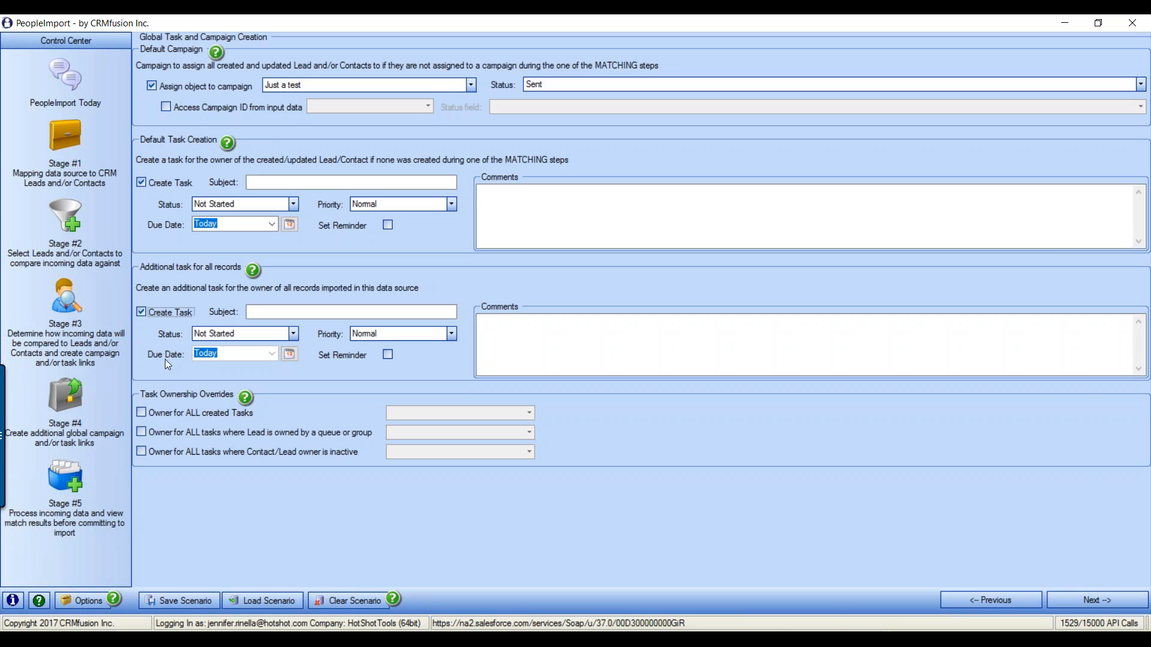
left_click(142, 311)
left_click(142, 182)
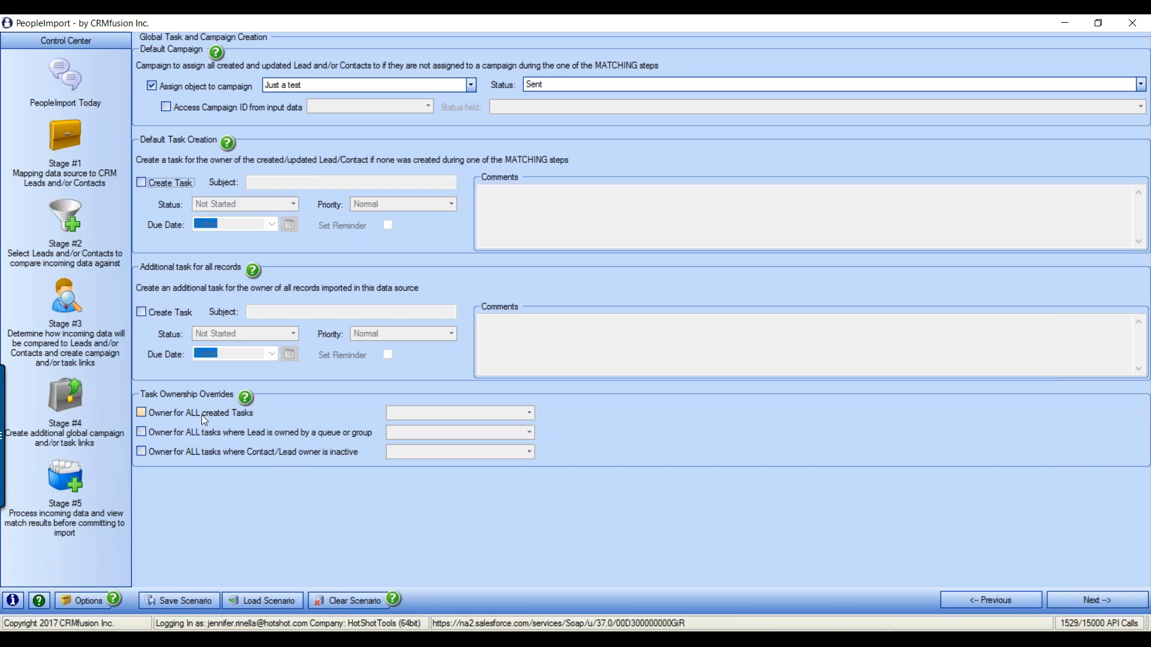
Enable the all-created-tasks owner override, pick its owner, then switch it back off
left_click(142, 413)
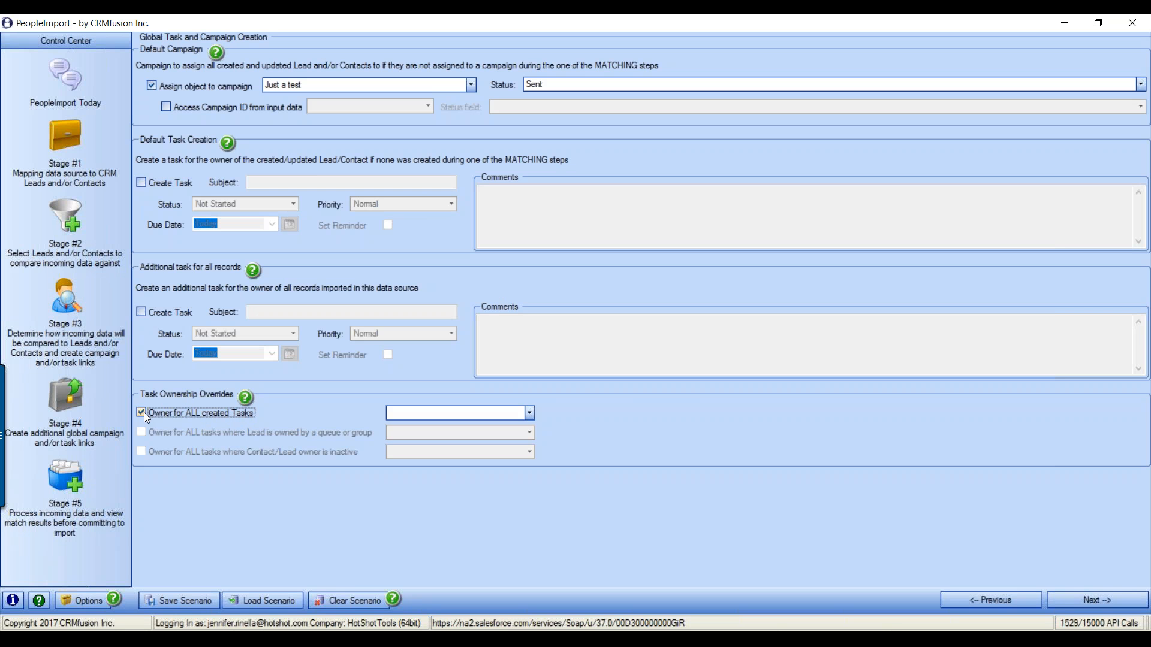
left_click(530, 414)
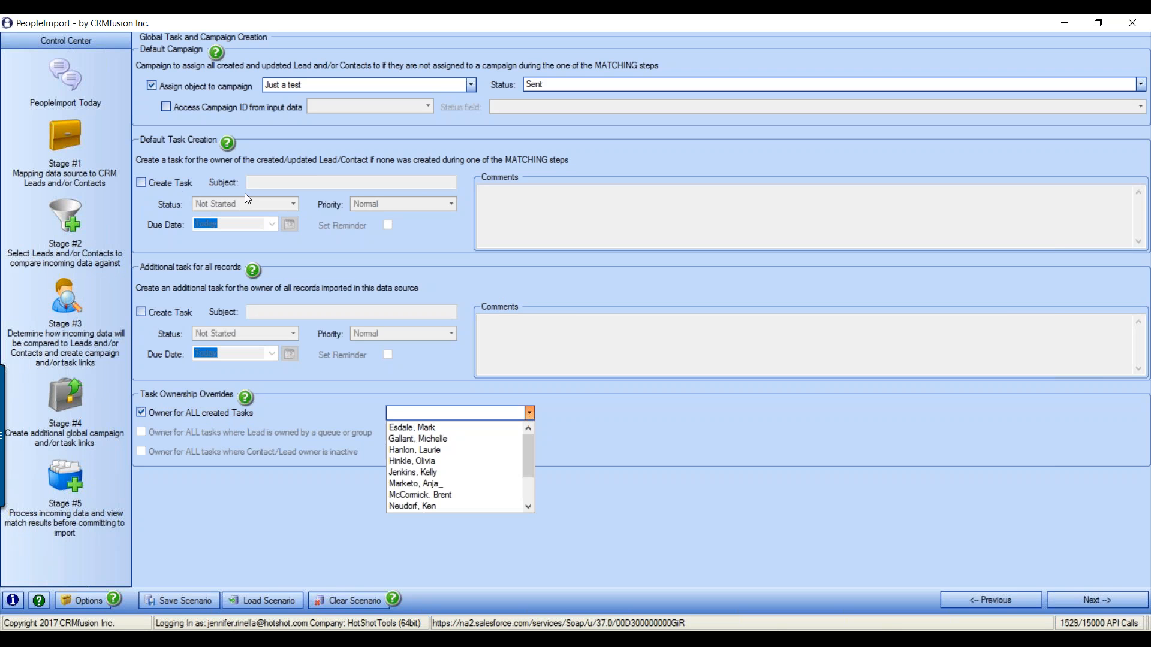
left_click(595, 271)
left_click(144, 183)
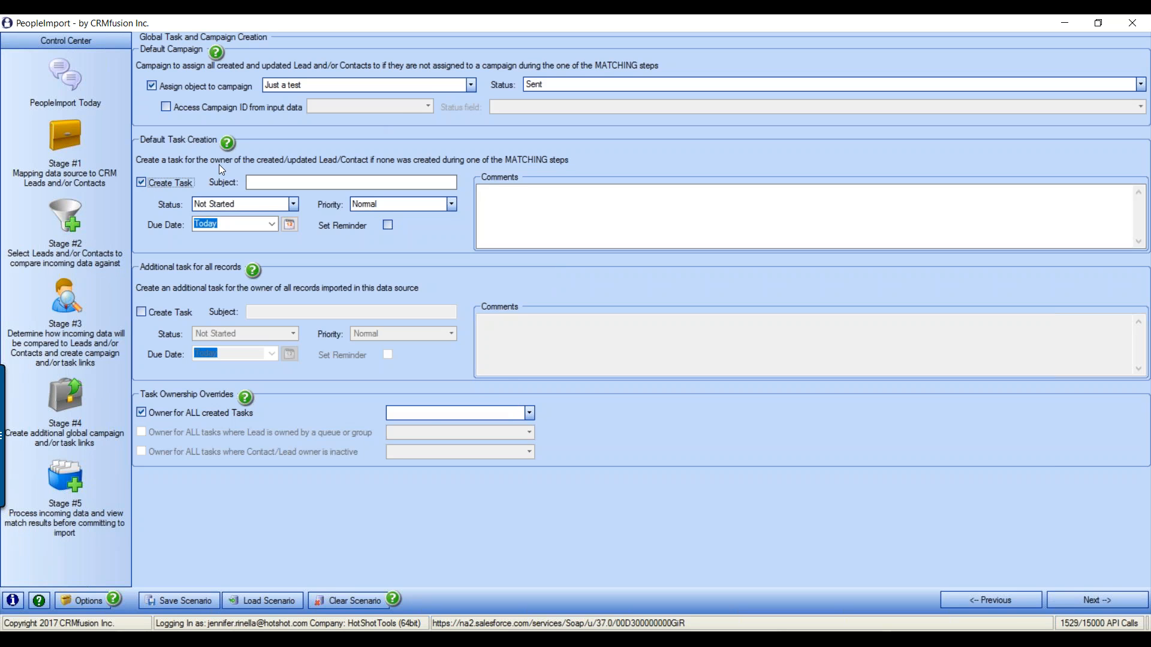
left_click(529, 413)
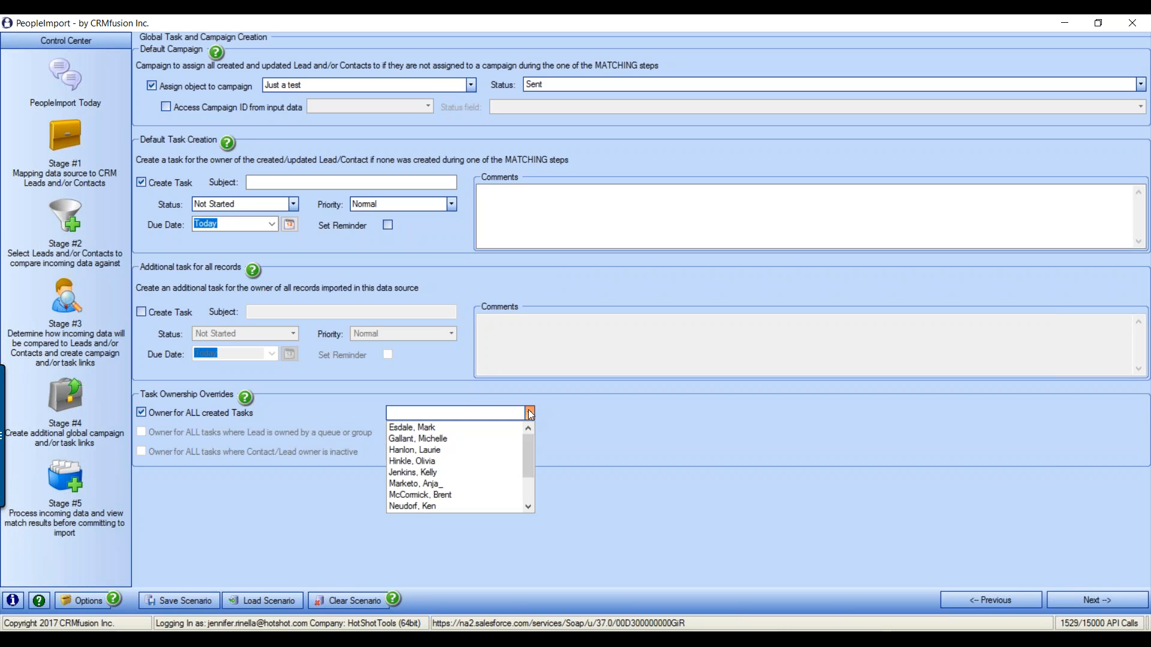
left_click(442, 484)
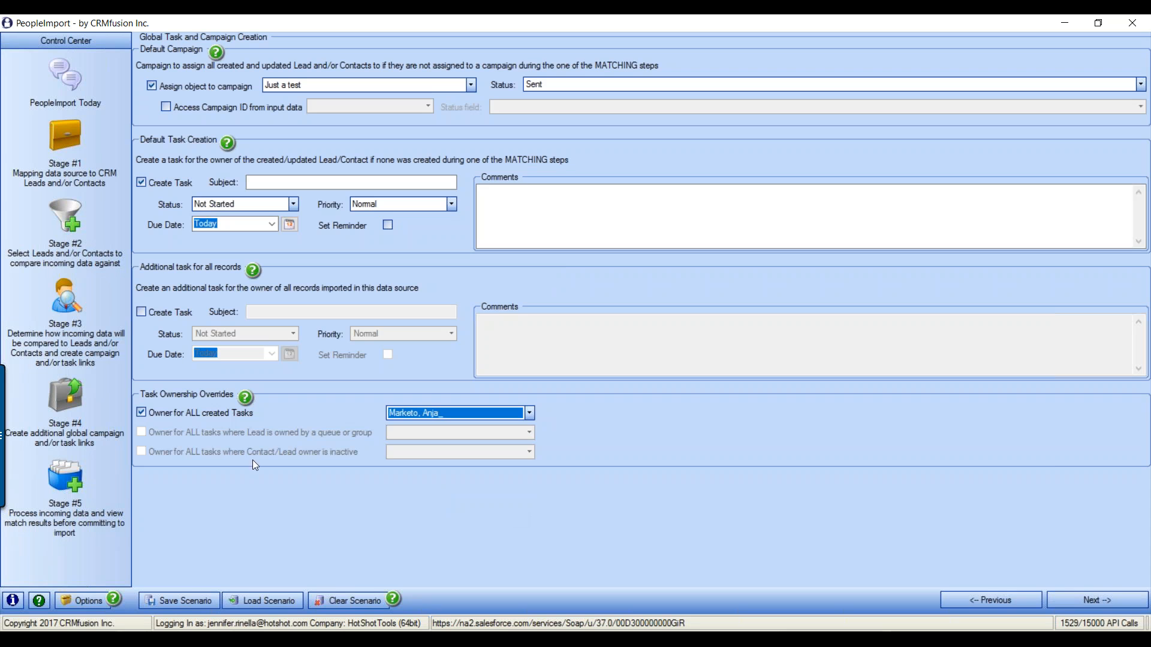
left_click(139, 412)
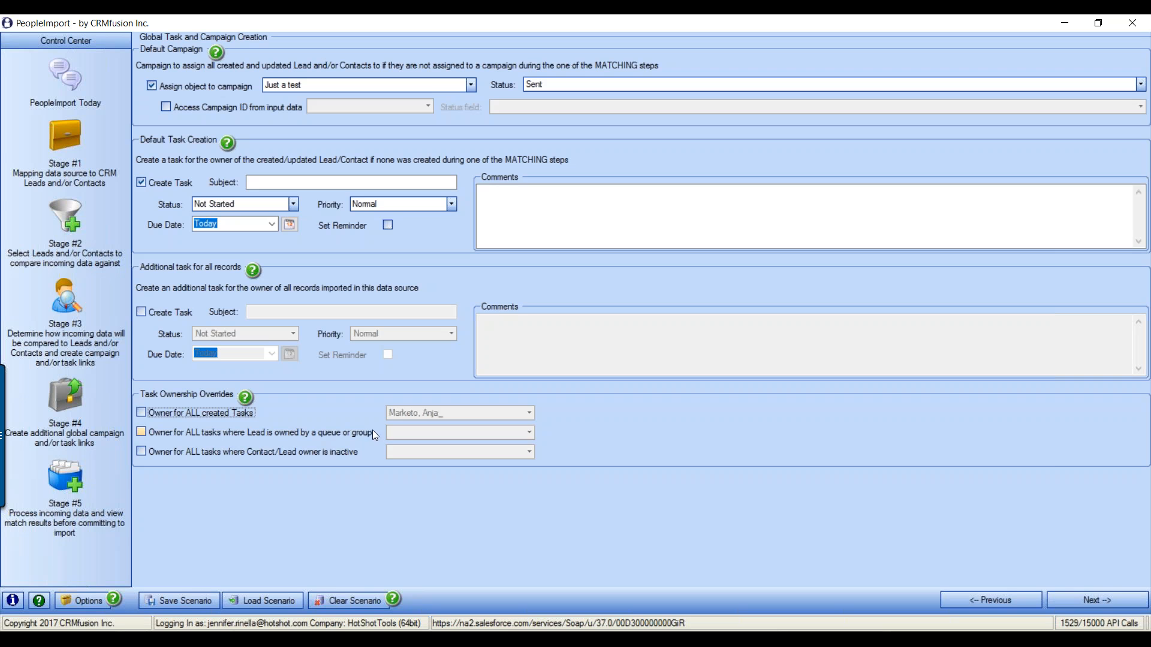
Enable owner overrides for queue-owned lead tasks and inactive-owner tasks, picking an owner for each
left_click(143, 433)
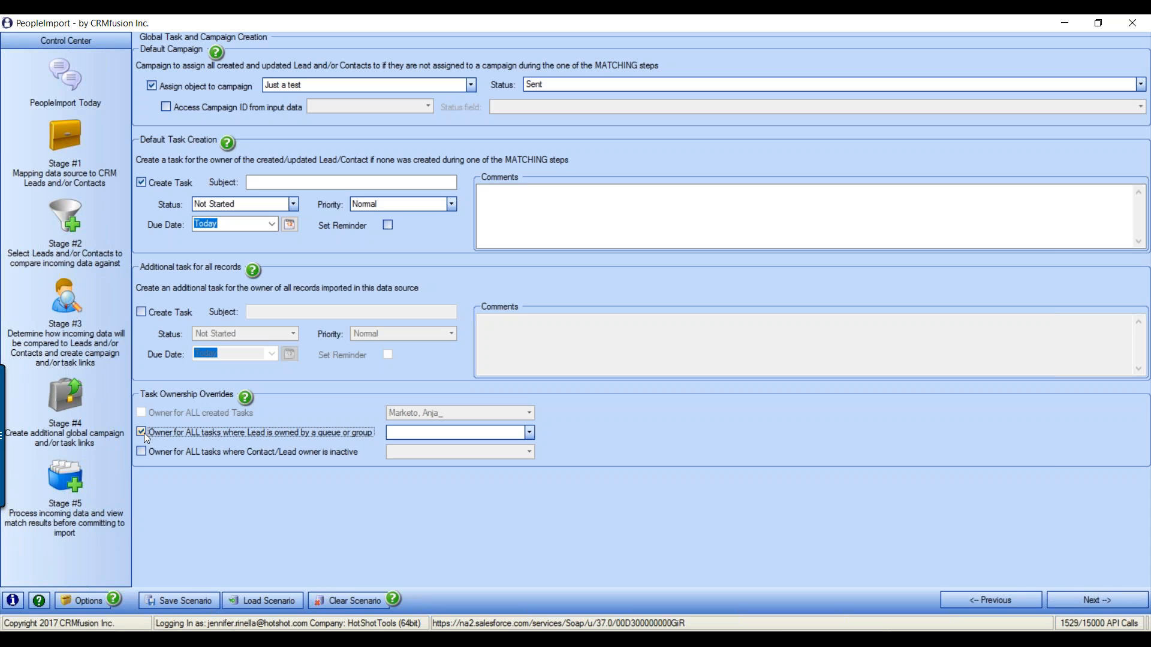
left_click(529, 433)
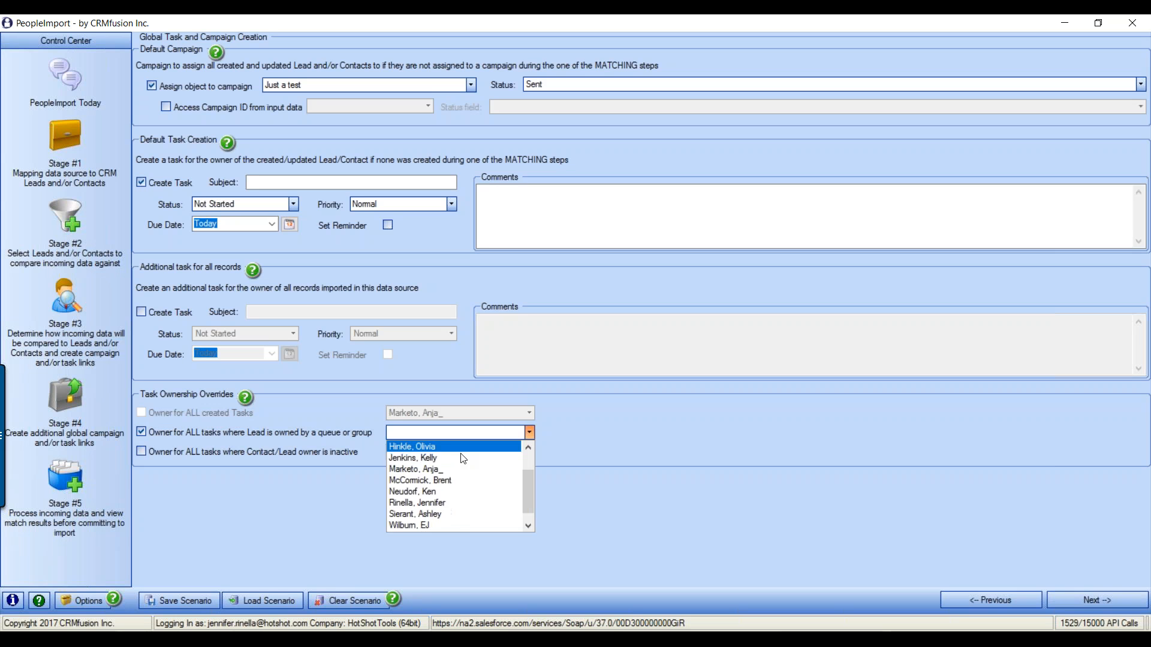
left_click(443, 502)
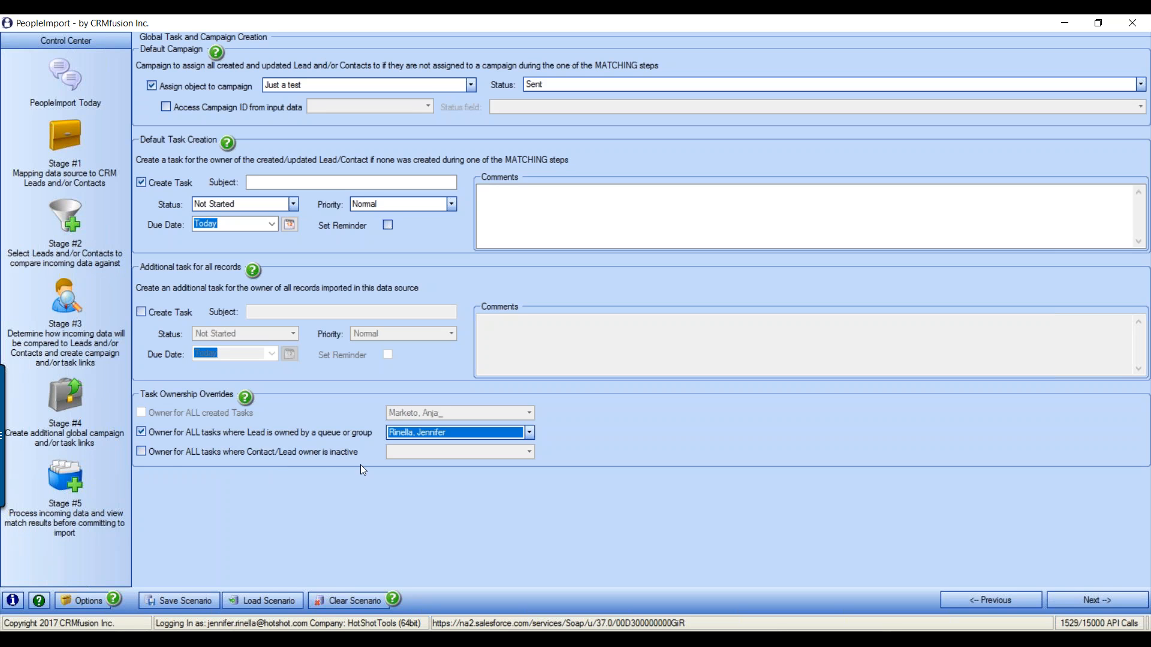
left_click(142, 451)
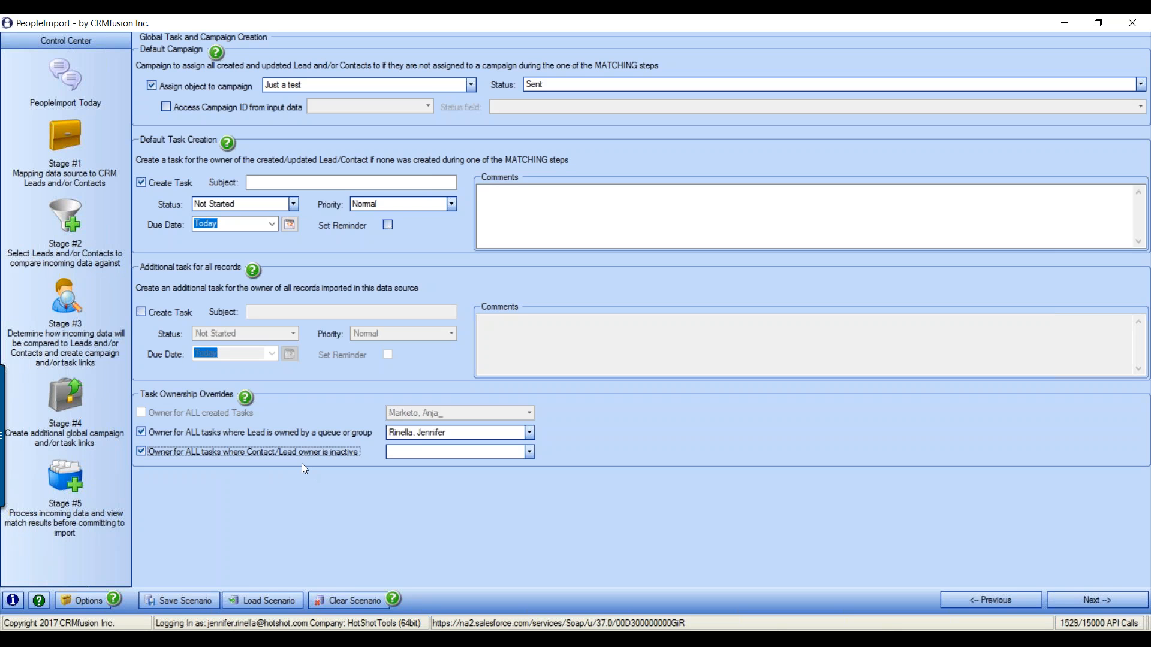
left_click(529, 452)
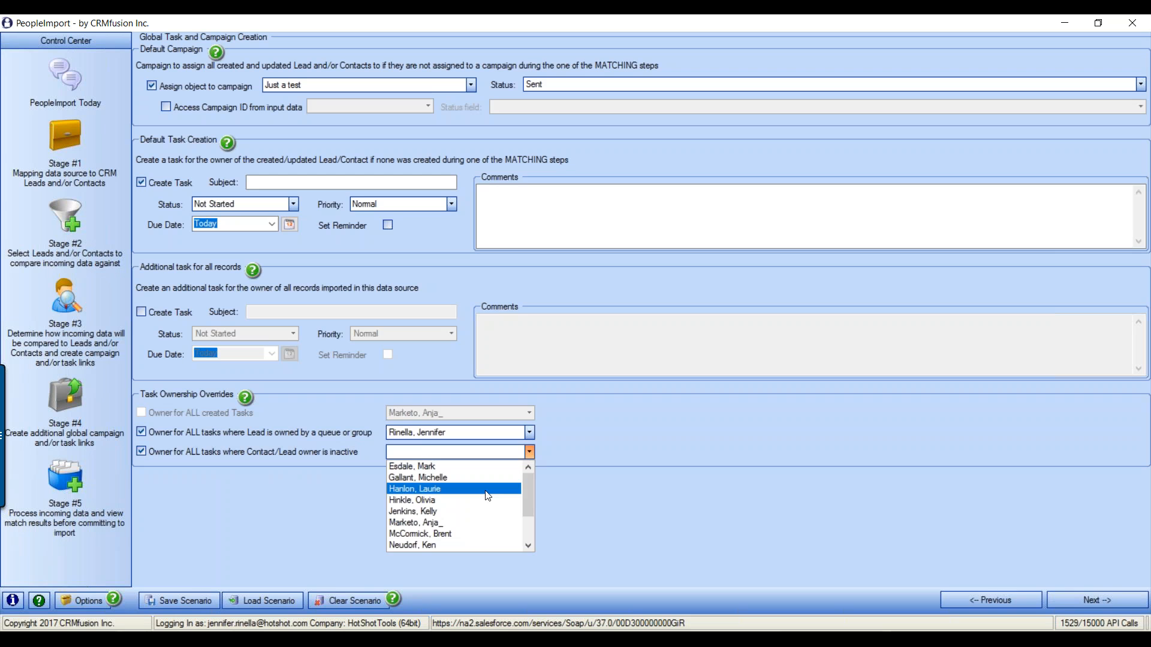
left_click(444, 506)
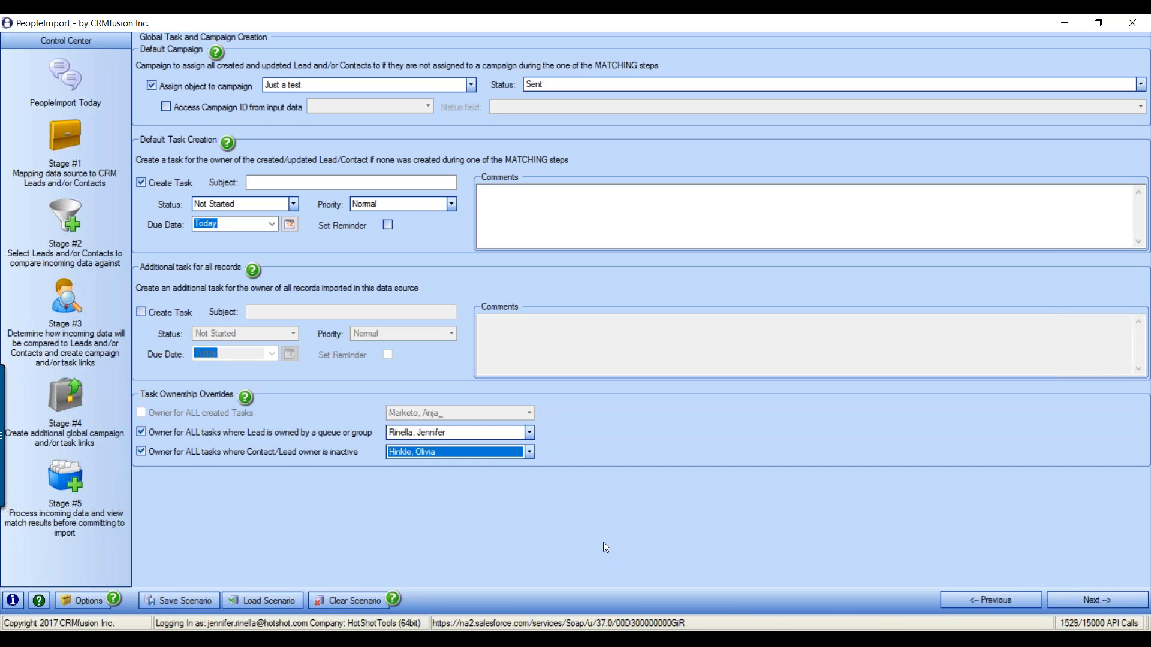
Turn off the queue-owned and inactive-owner overrides and default task creation
left_click(141, 451)
left_click(142, 433)
left_click(171, 183)
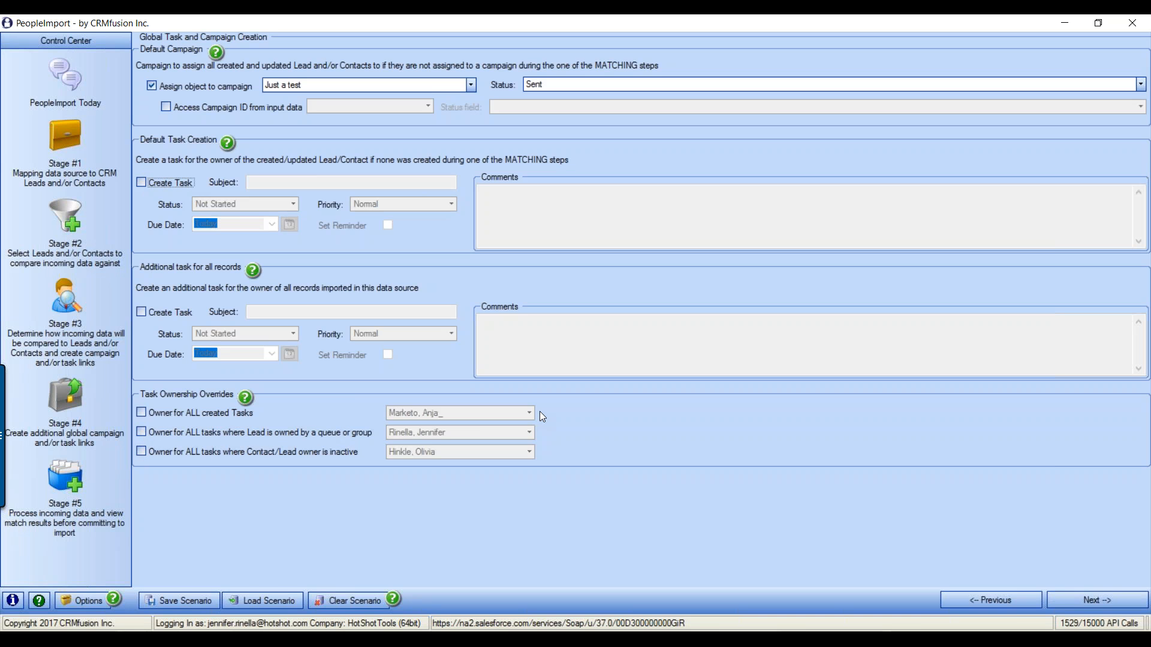
Create a default task with subject 'Test' and comment 'Public class', then find matches on Stage #5
left_click(139, 183)
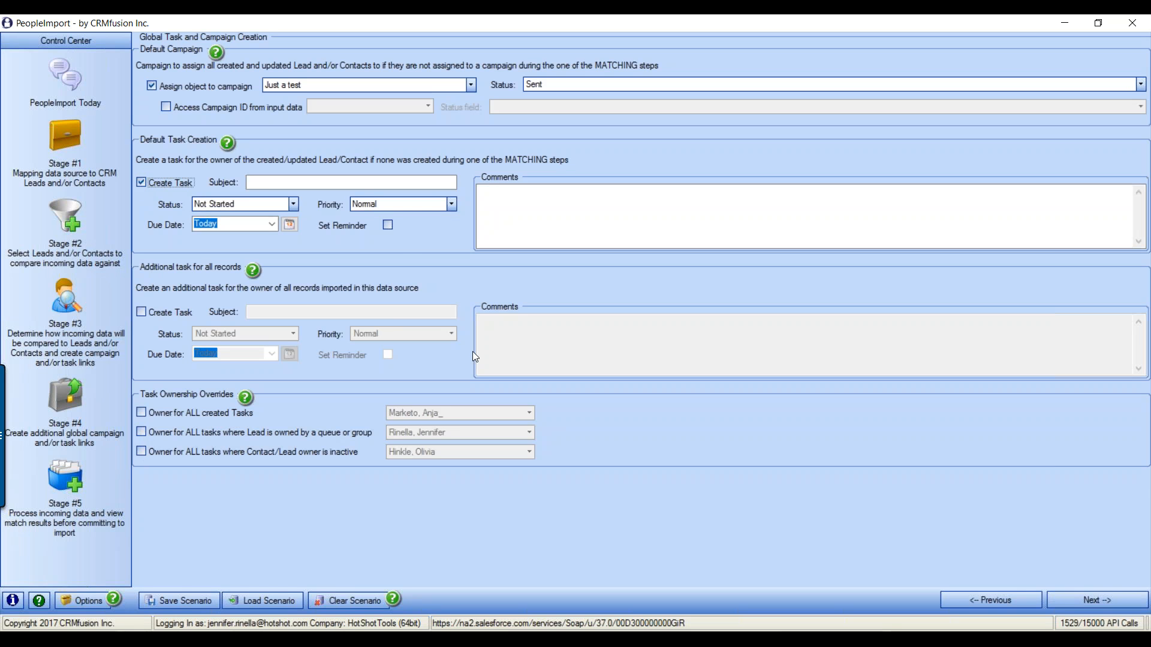
left_click(260, 186)
type("Test")
key("Tab")
left_click(485, 209)
type("Public class")
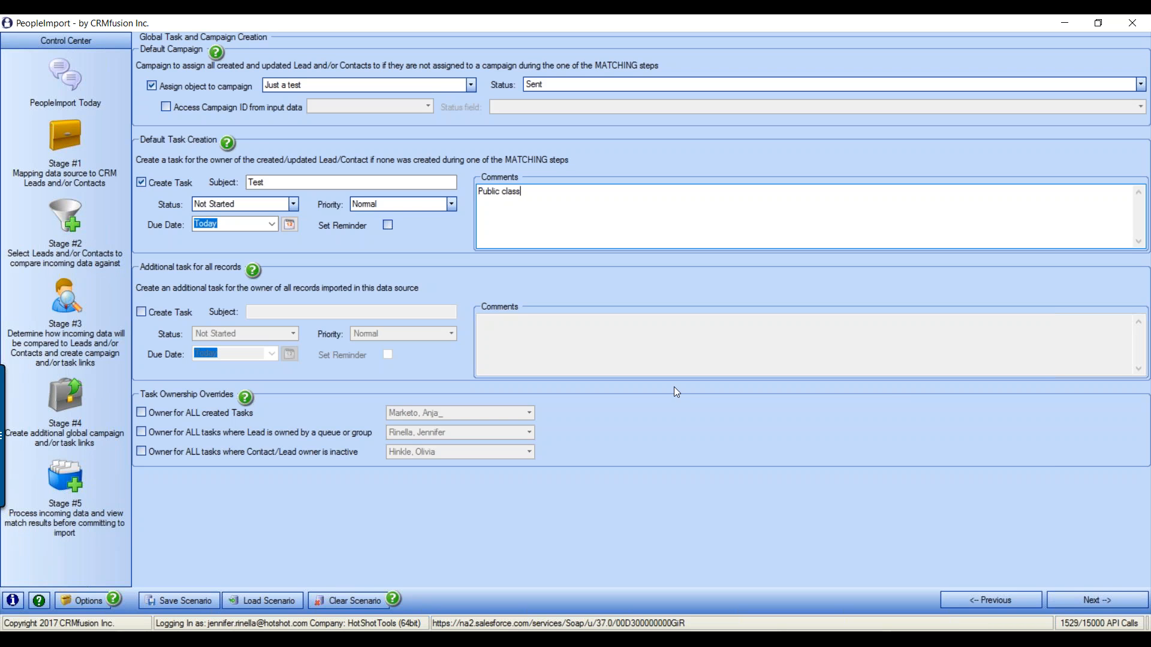
left_click(1080, 599)
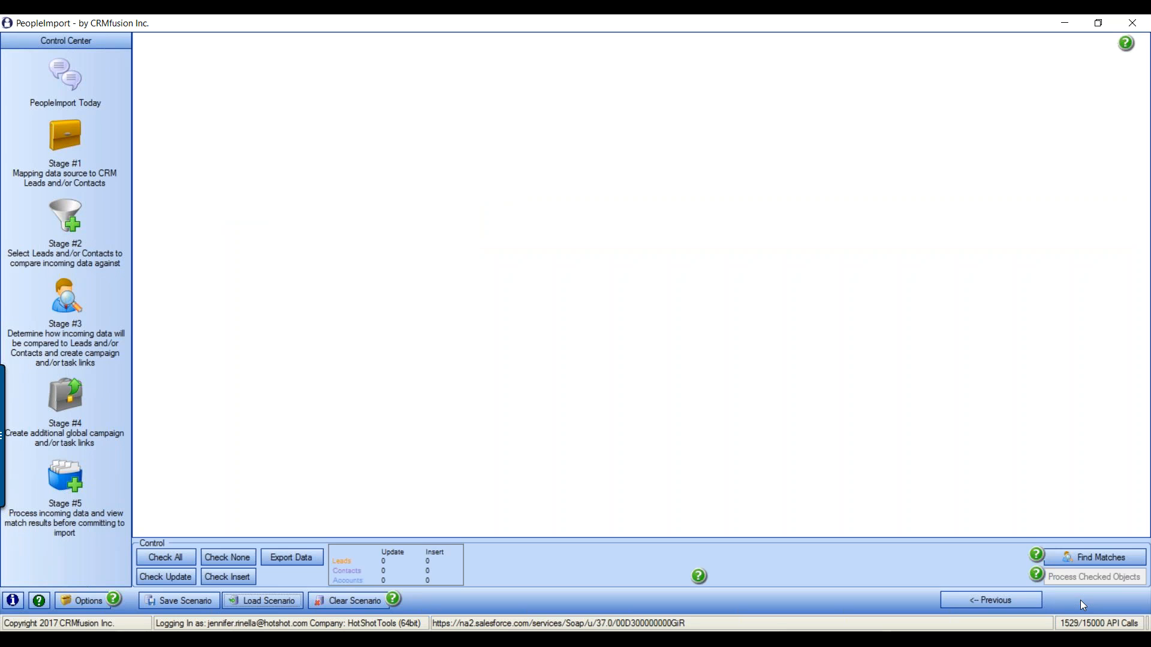
left_click(1094, 555)
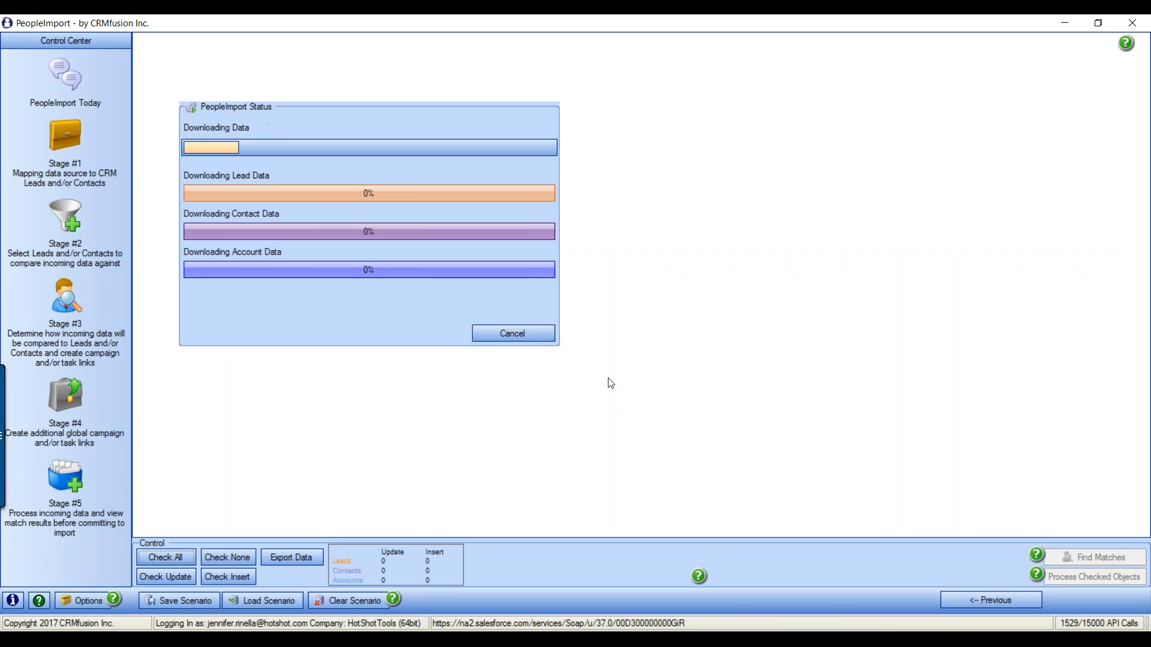
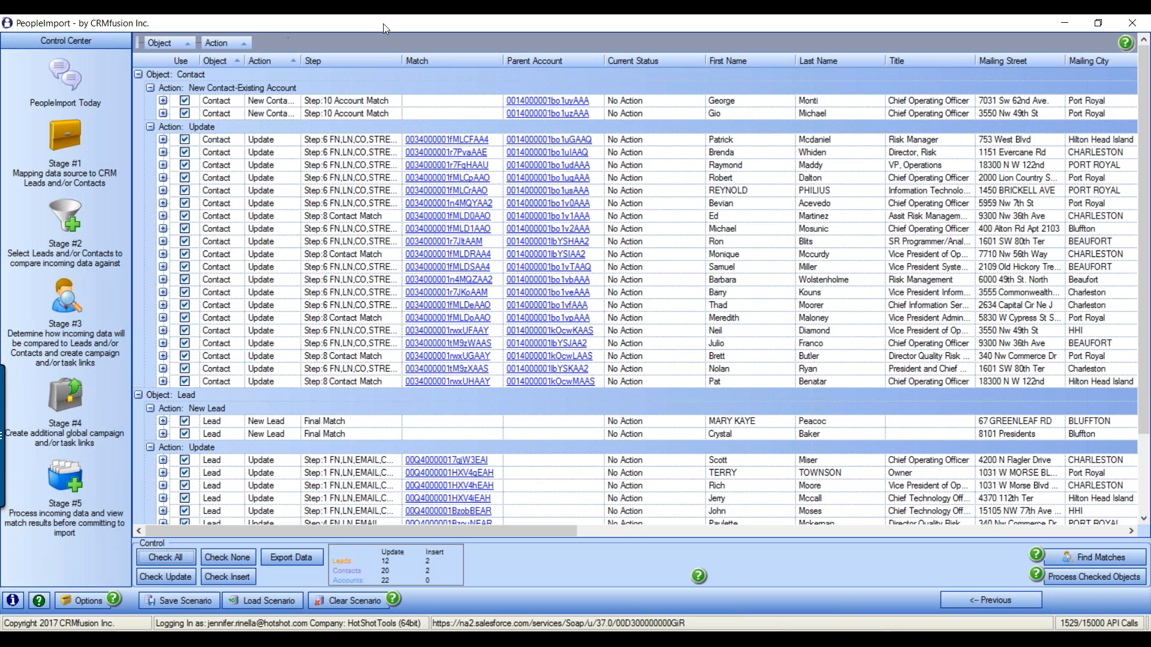
Regroup the match results by object type and then by action
left_click_drag(221, 42, 206, 74)
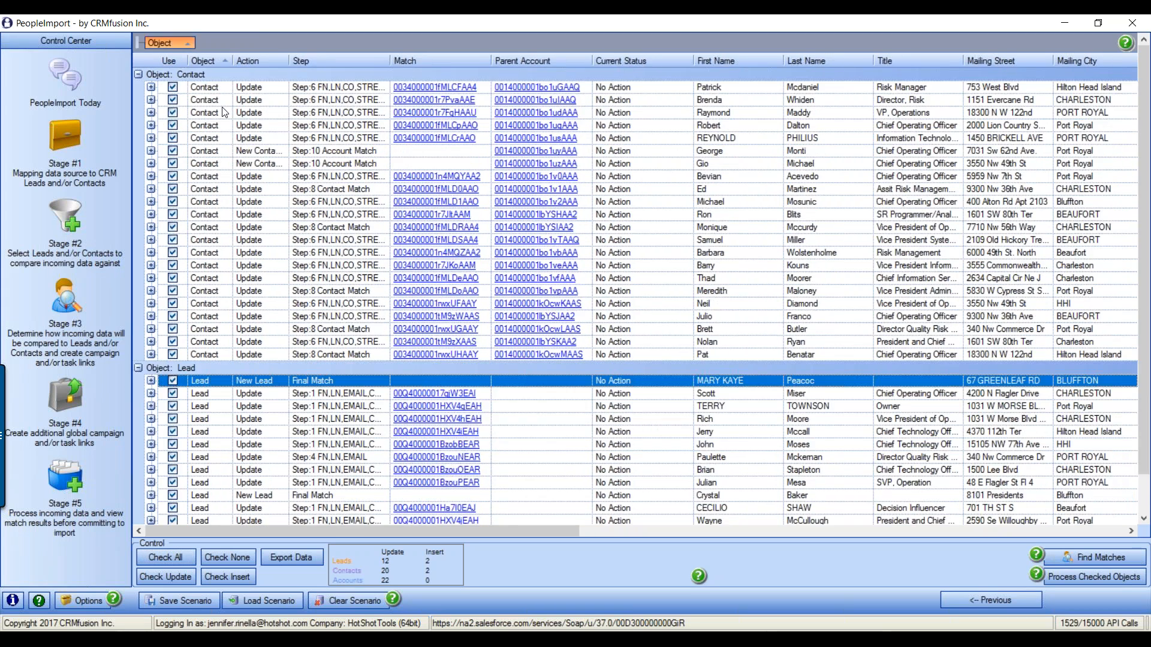
left_click_drag(165, 41, 167, 71)
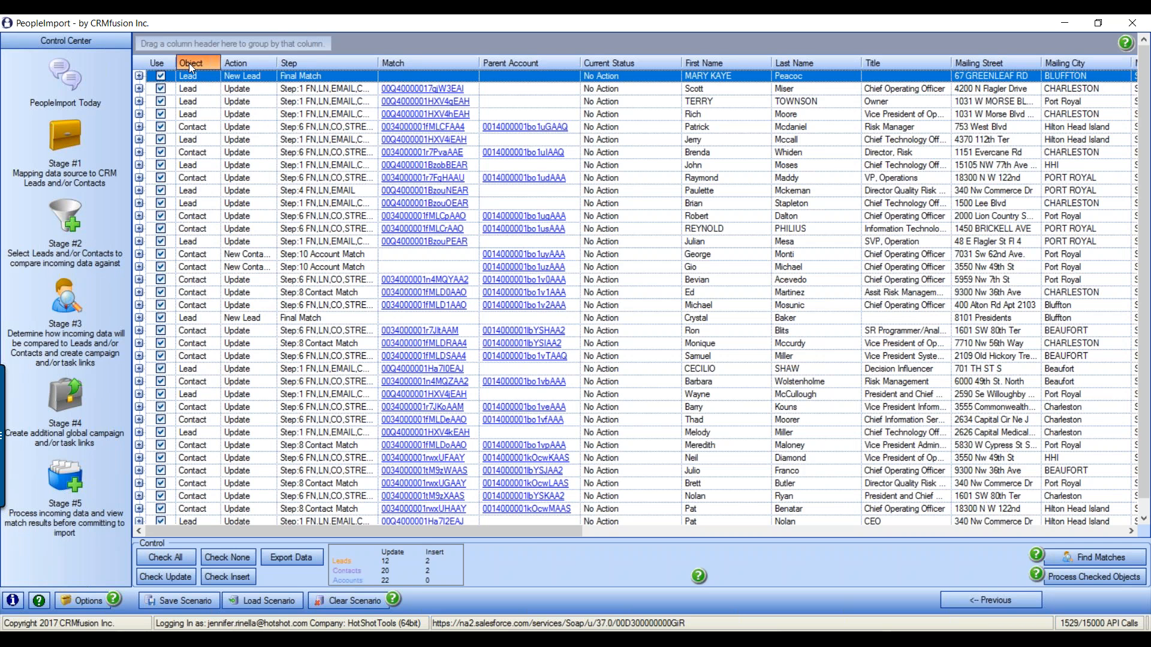
left_click_drag(197, 46, 196, 46)
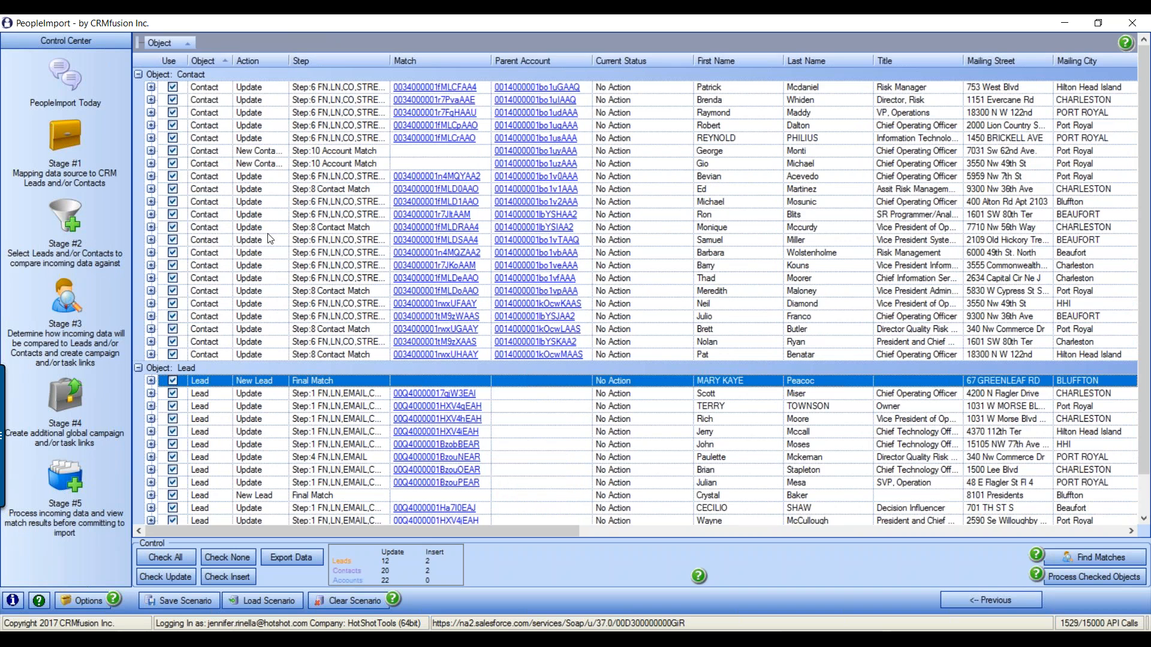
left_click_drag(251, 63, 261, 45)
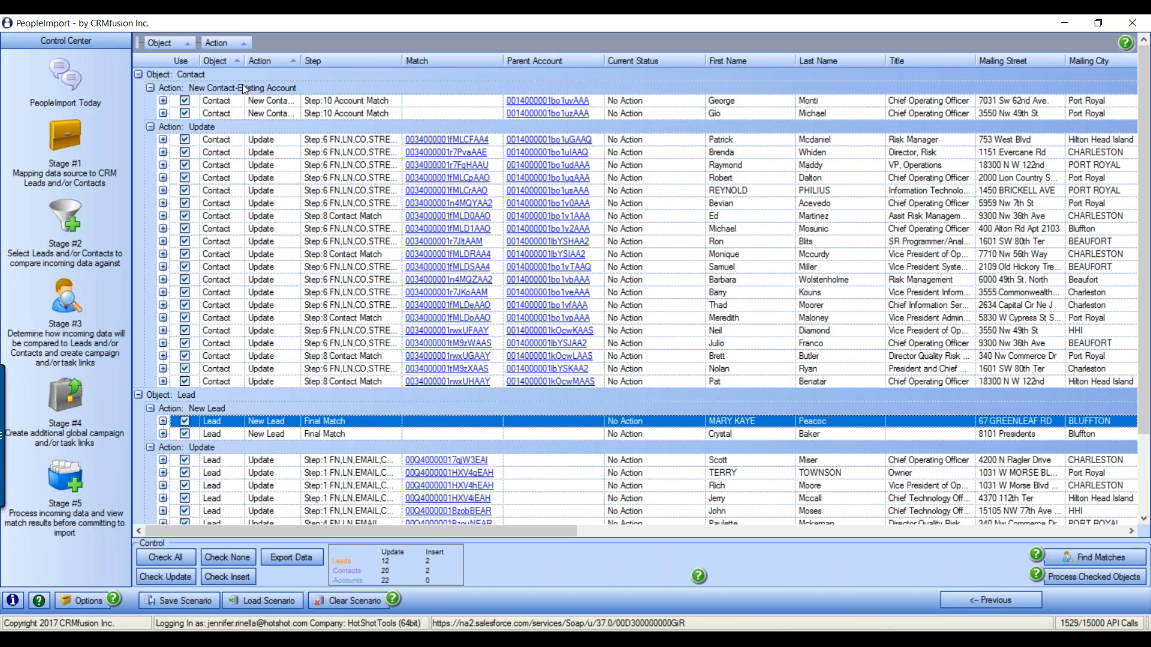
left_click(287, 104)
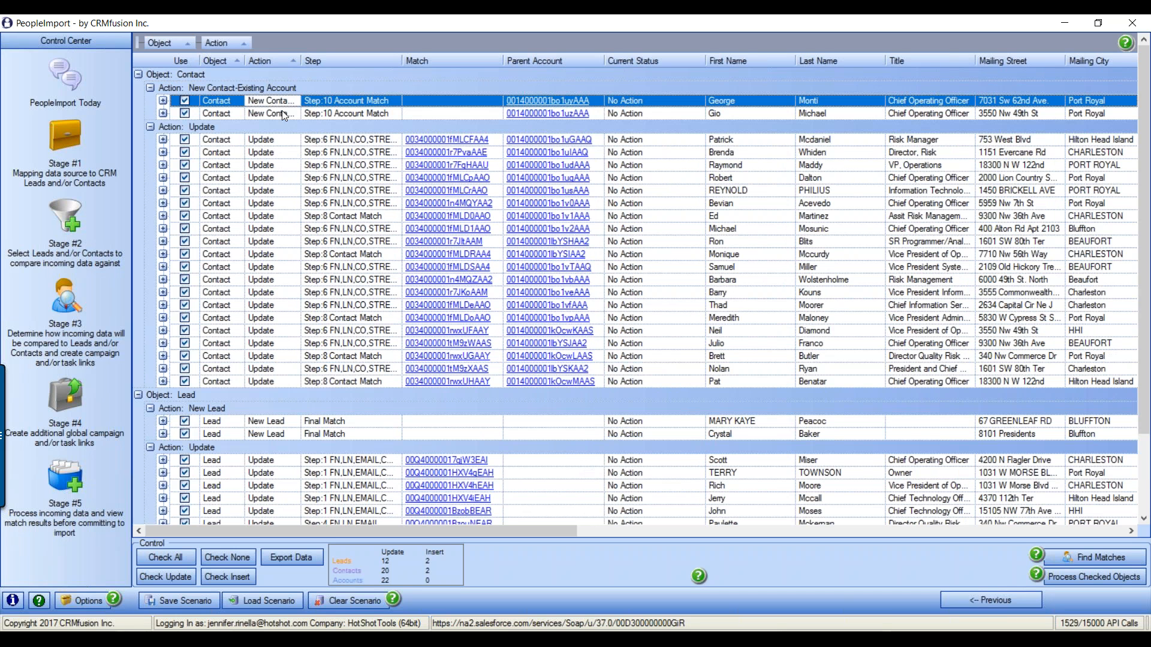
left_click(255, 88)
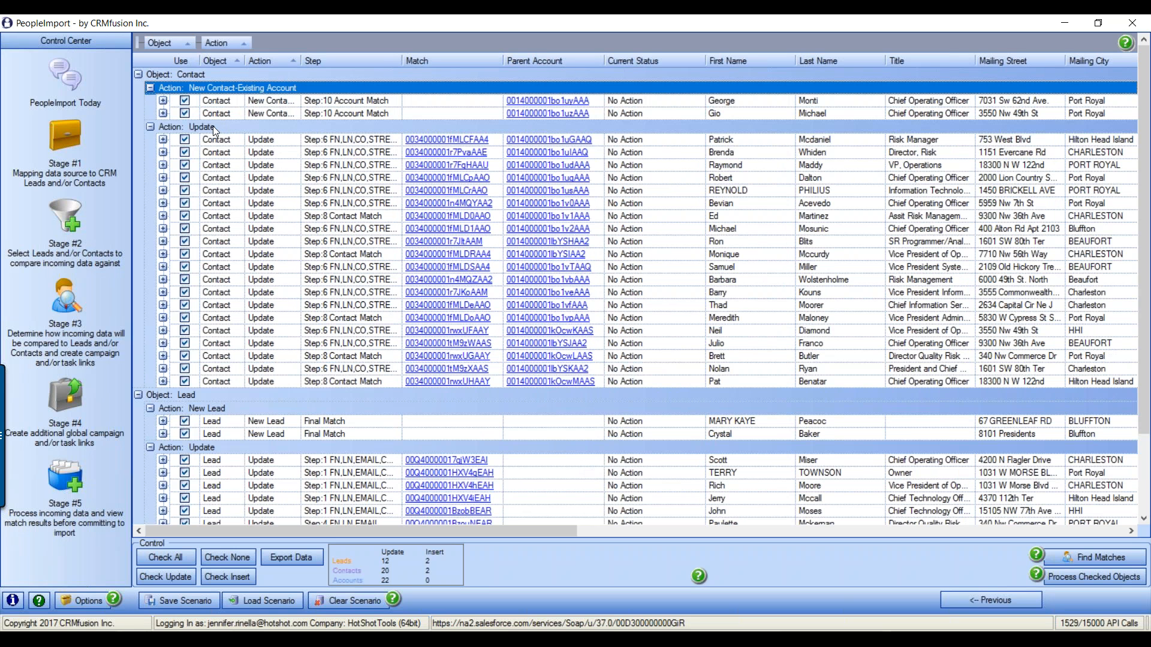
scroll(318, 312, "down", 2)
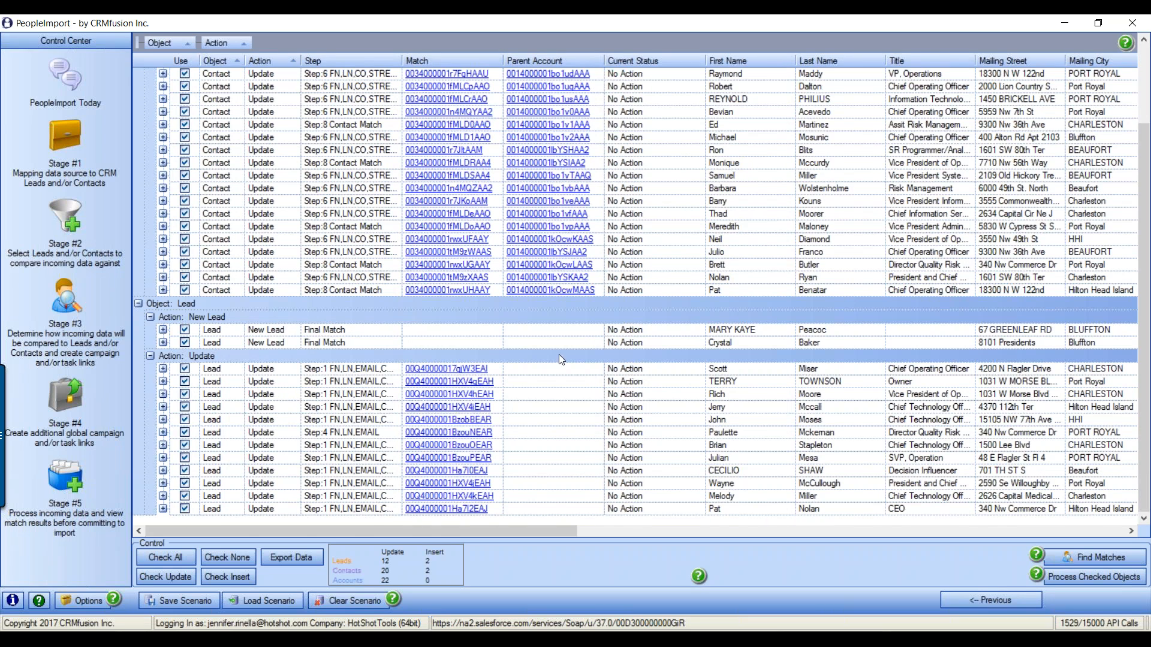
scroll(558, 353, "up", 2)
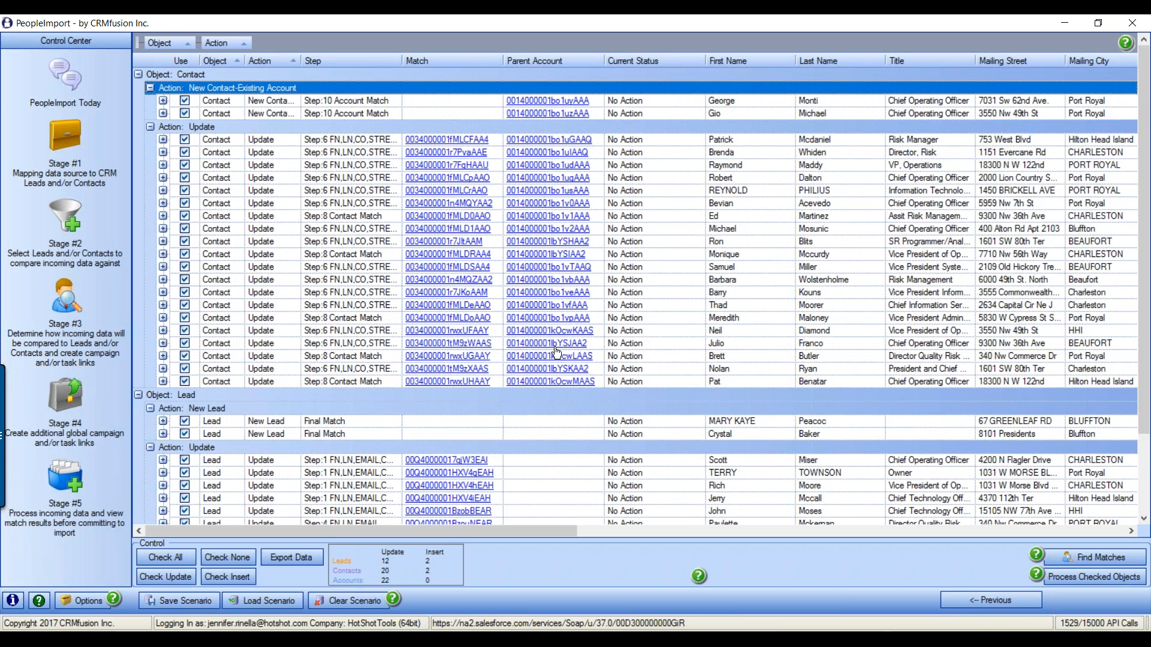
Autofit the Action column and move the second existing-account contact to Final Match
left_click_drag(302, 60, 303, 59)
double_click(302, 60)
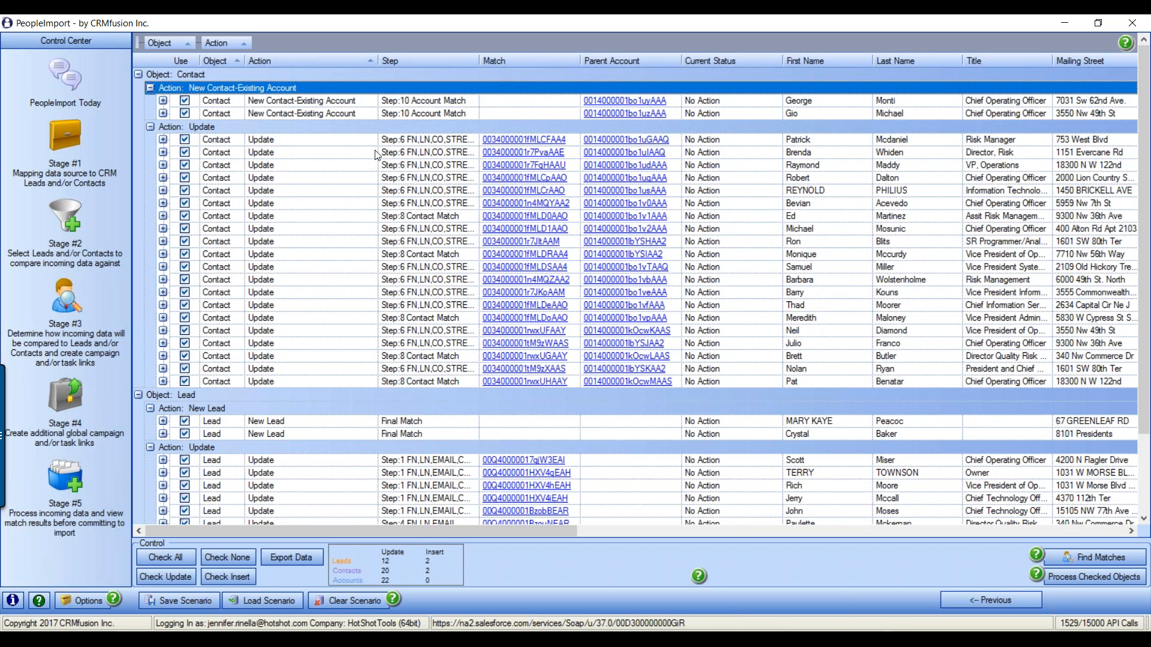
right_click(331, 113)
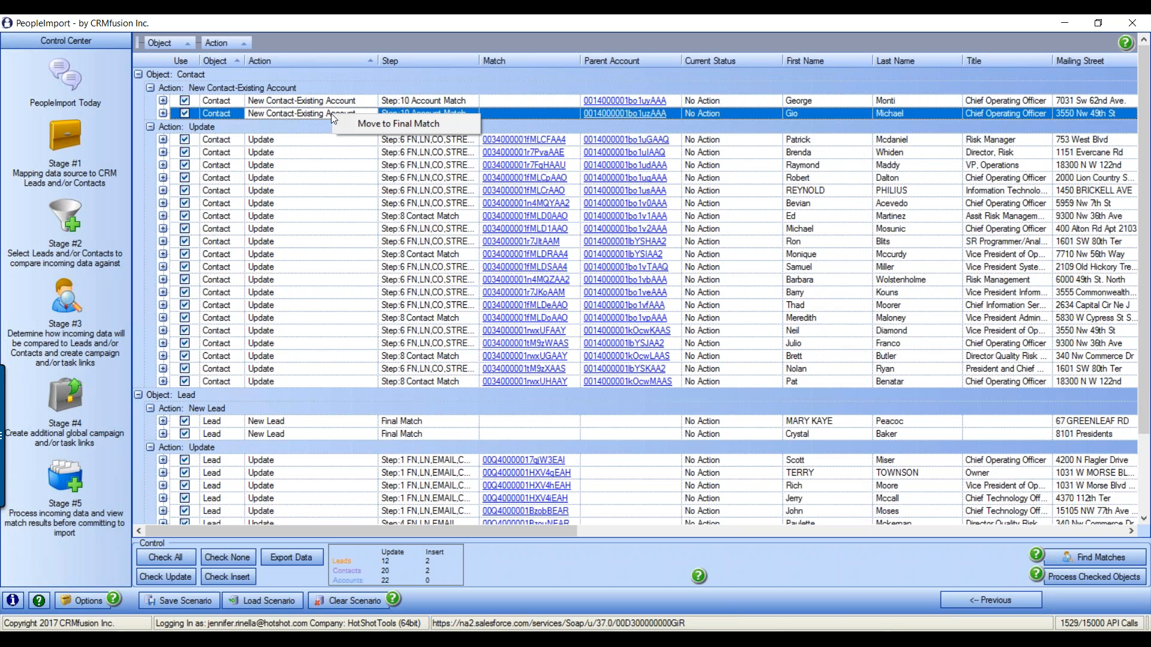
left_click(398, 123)
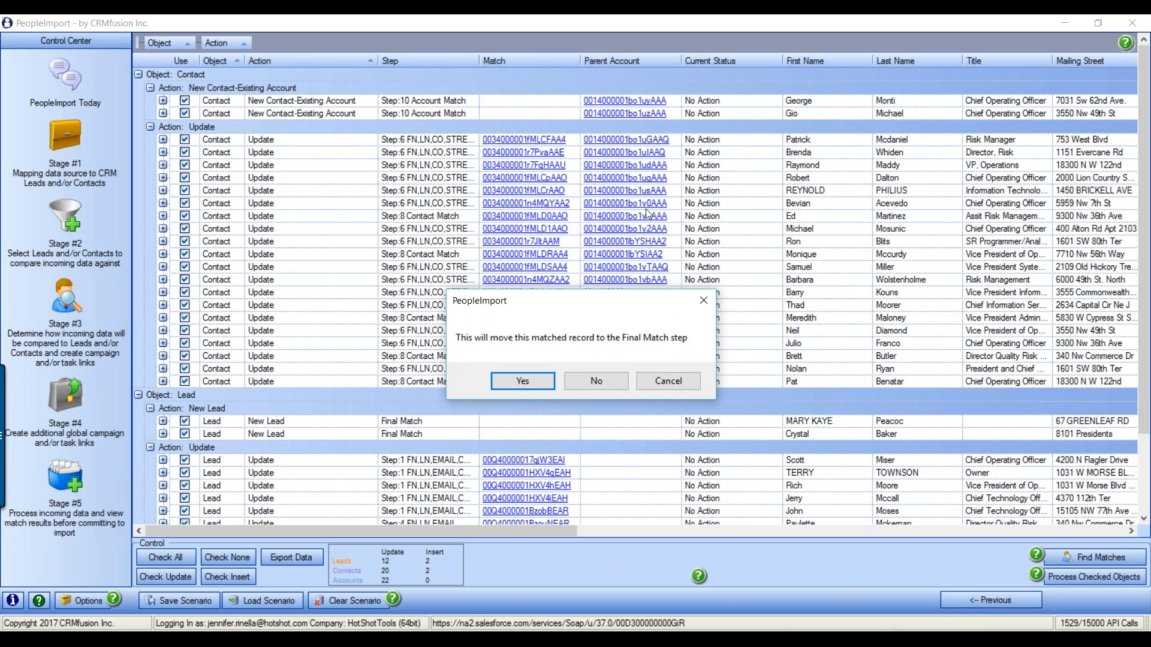
left_click(530, 380)
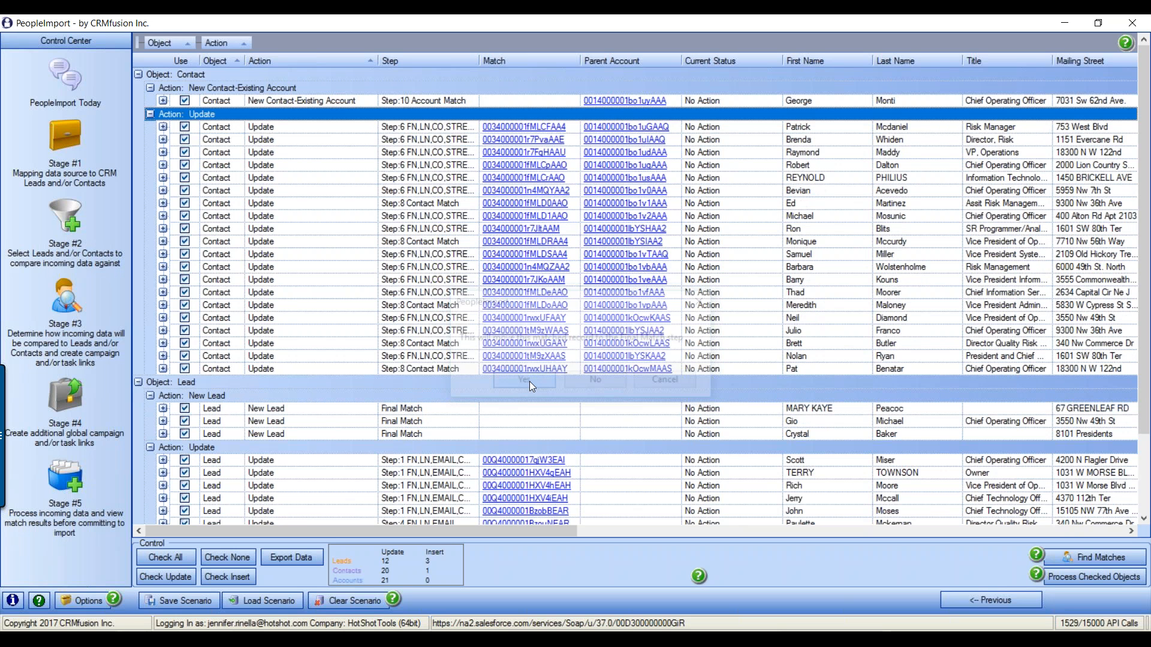
Review the moved record and the new lead rows under New Lead
left_click(807, 424)
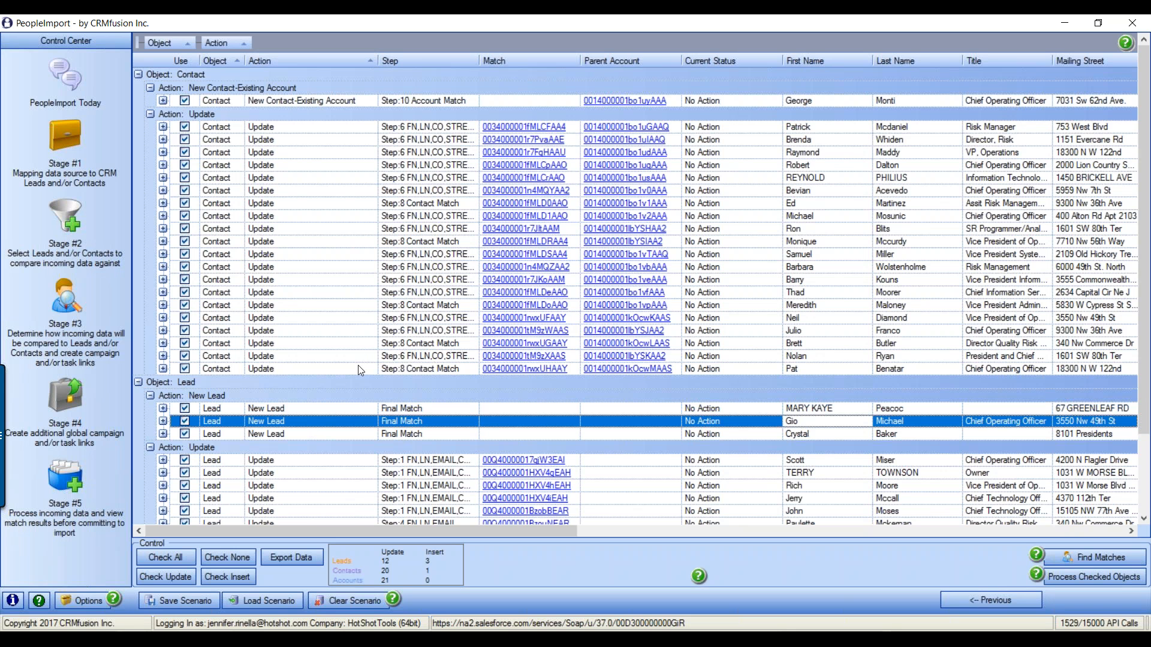
left_click(348, 412)
left_click(346, 432)
left_click(347, 422)
left_click(348, 413)
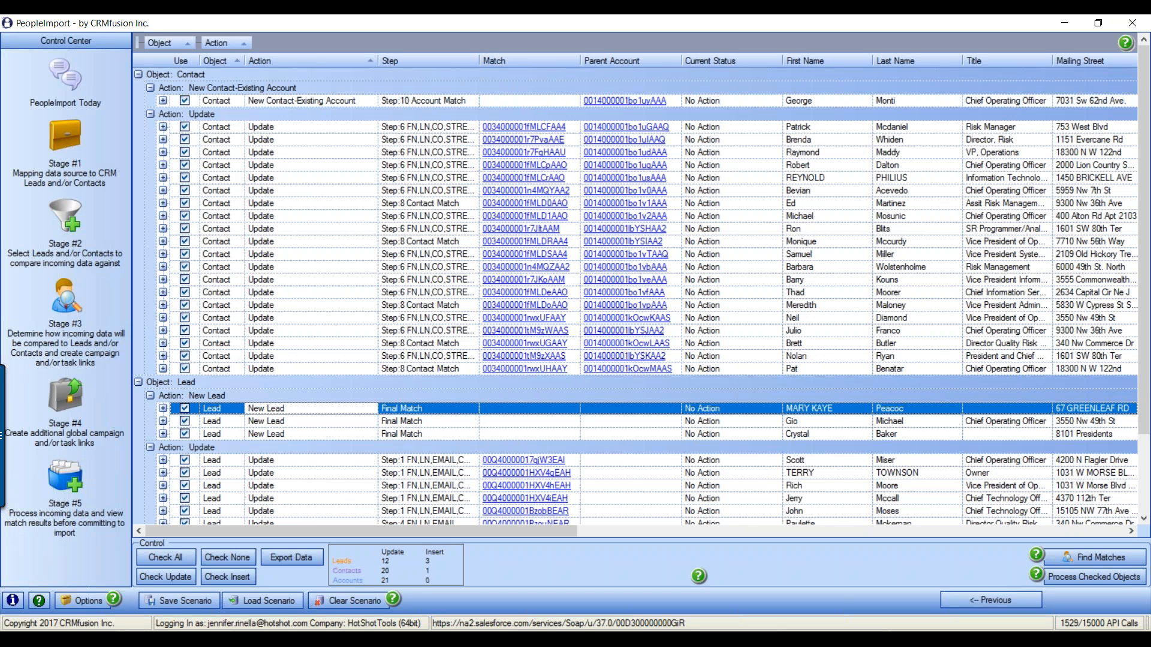
scroll(474, 340, "down", 2)
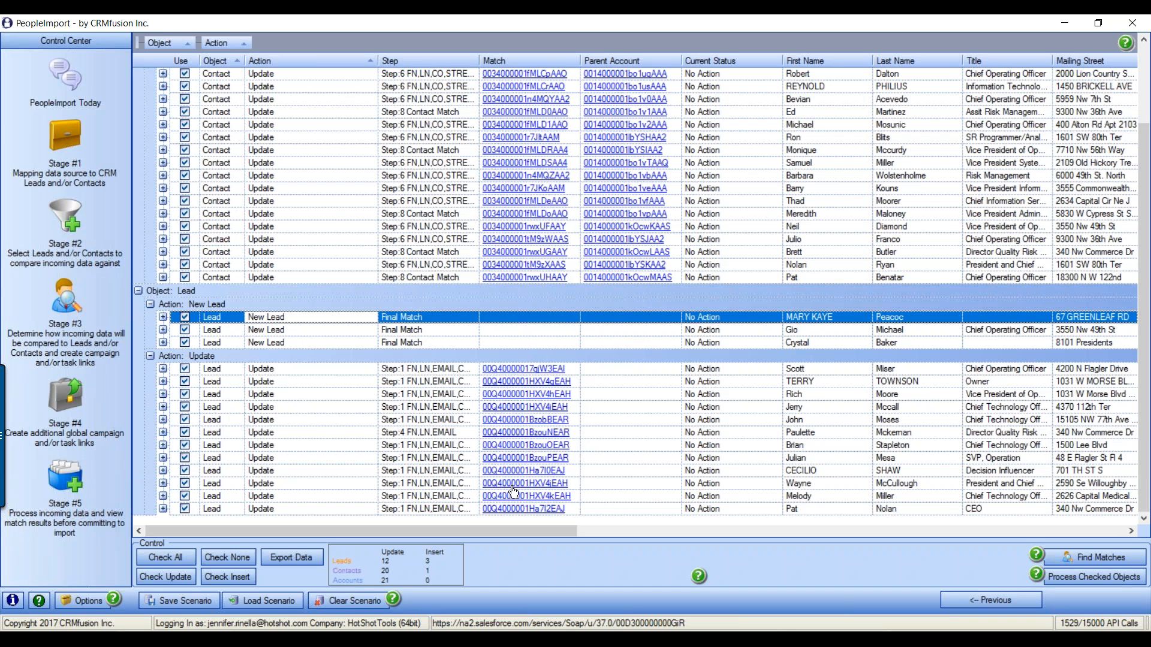
scroll(401, 371, "up", 2)
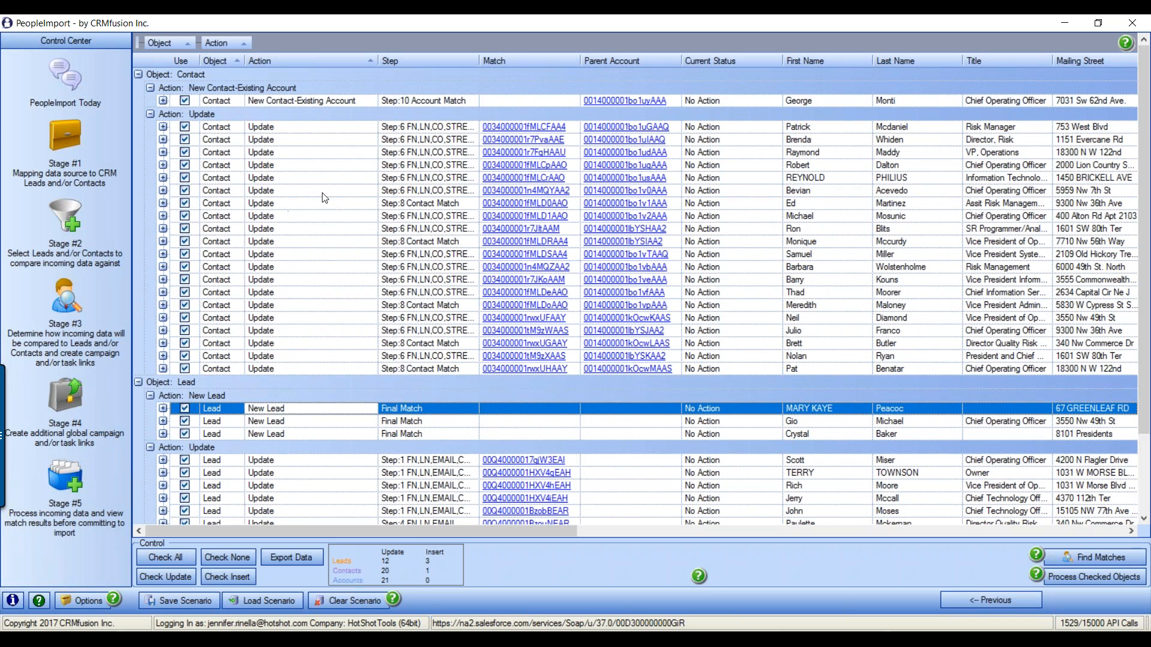
left_click(163, 102)
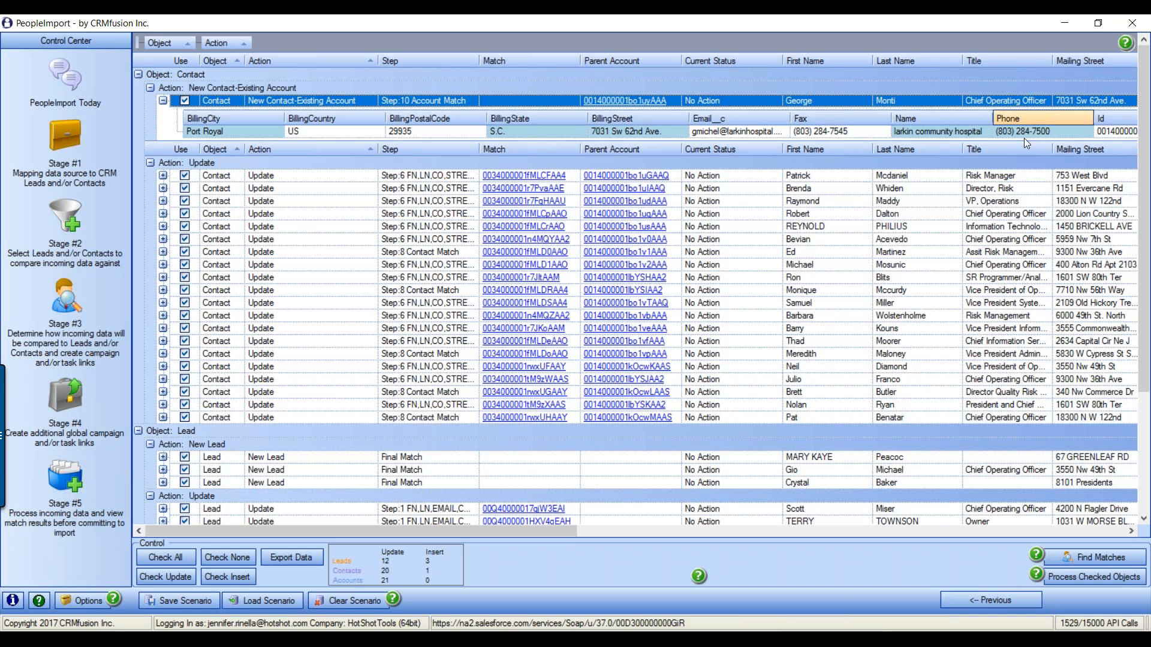
left_click_drag(564, 530, 653, 527)
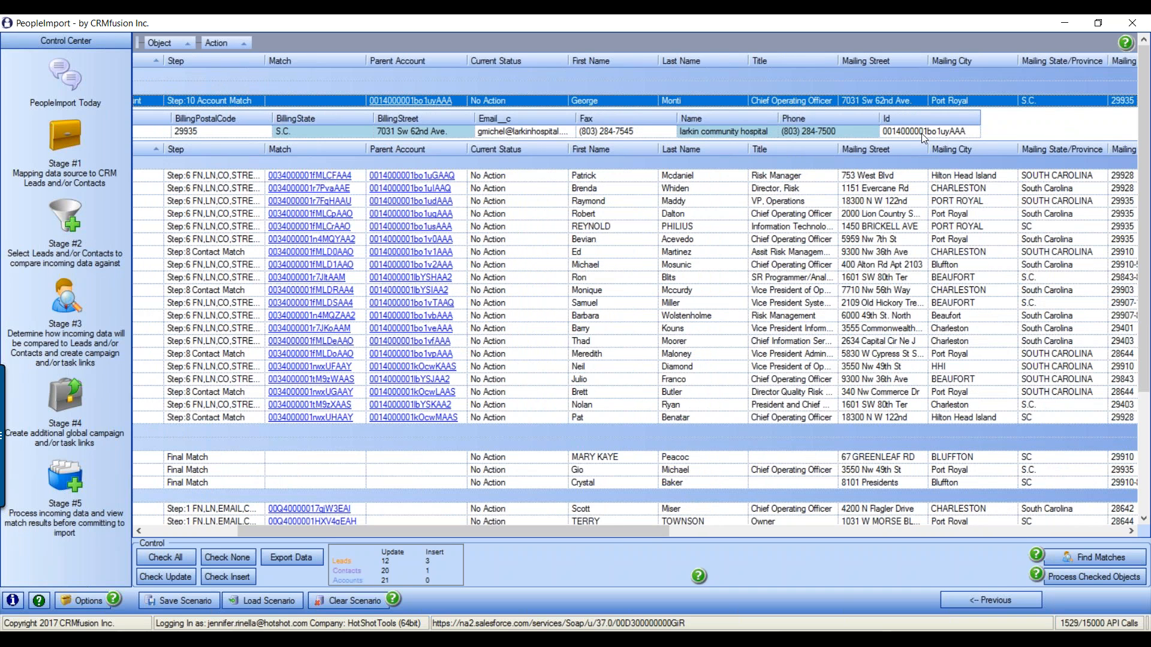
left_click_drag(631, 534, 481, 554)
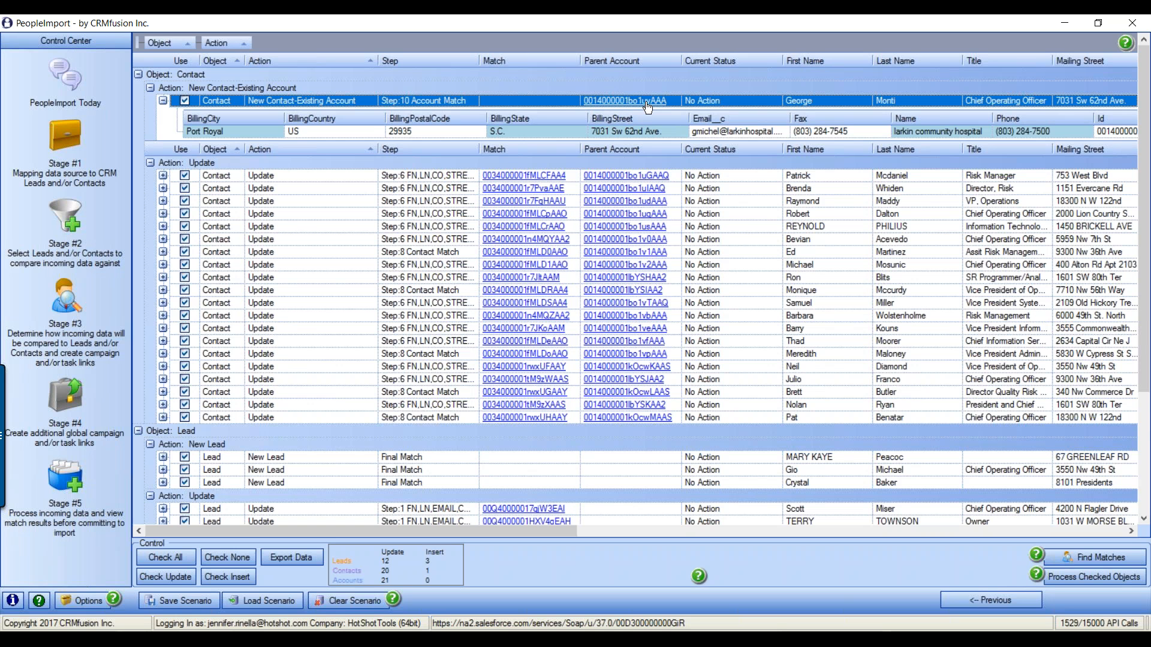
left_click(162, 101)
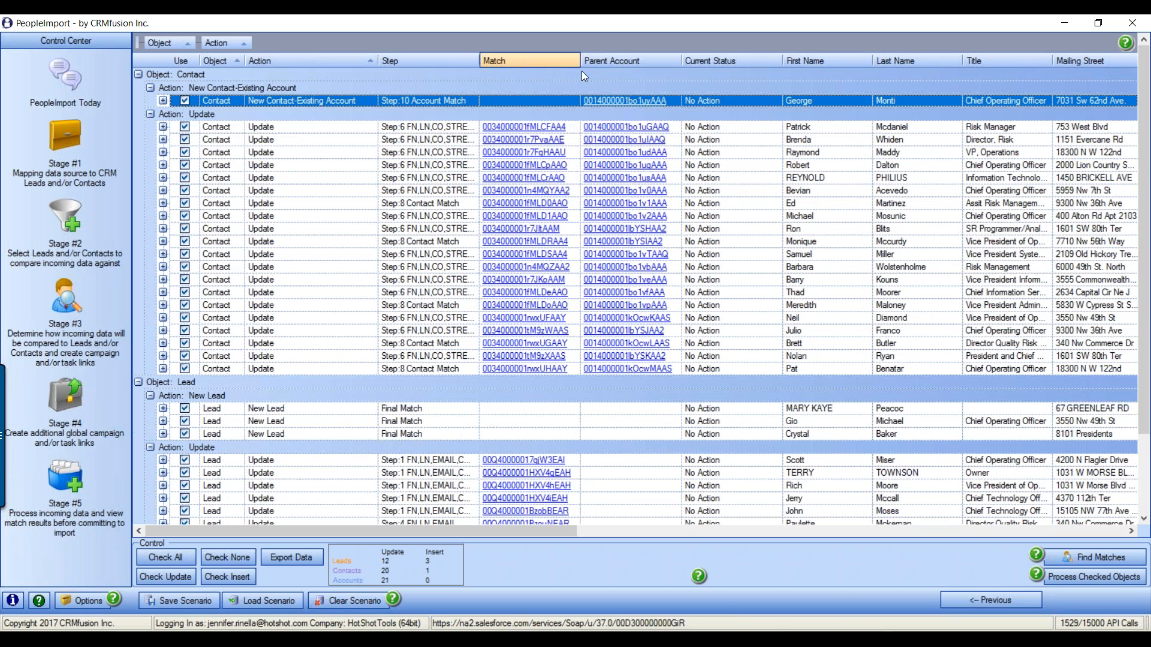
left_click(347, 229)
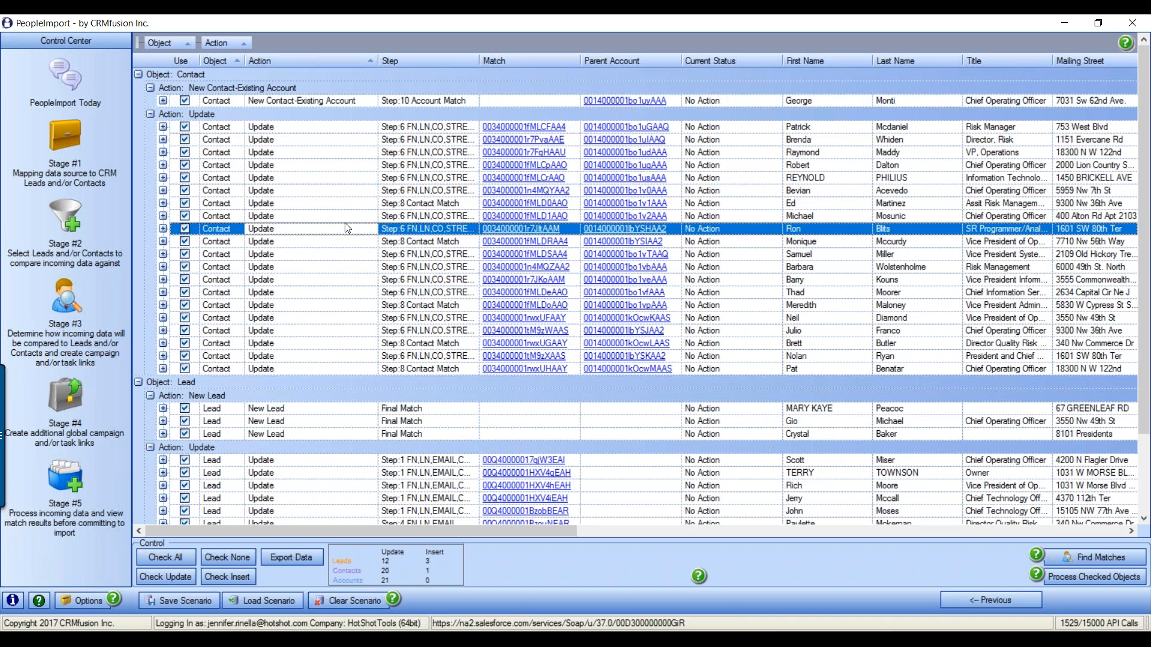
left_click(632, 101)
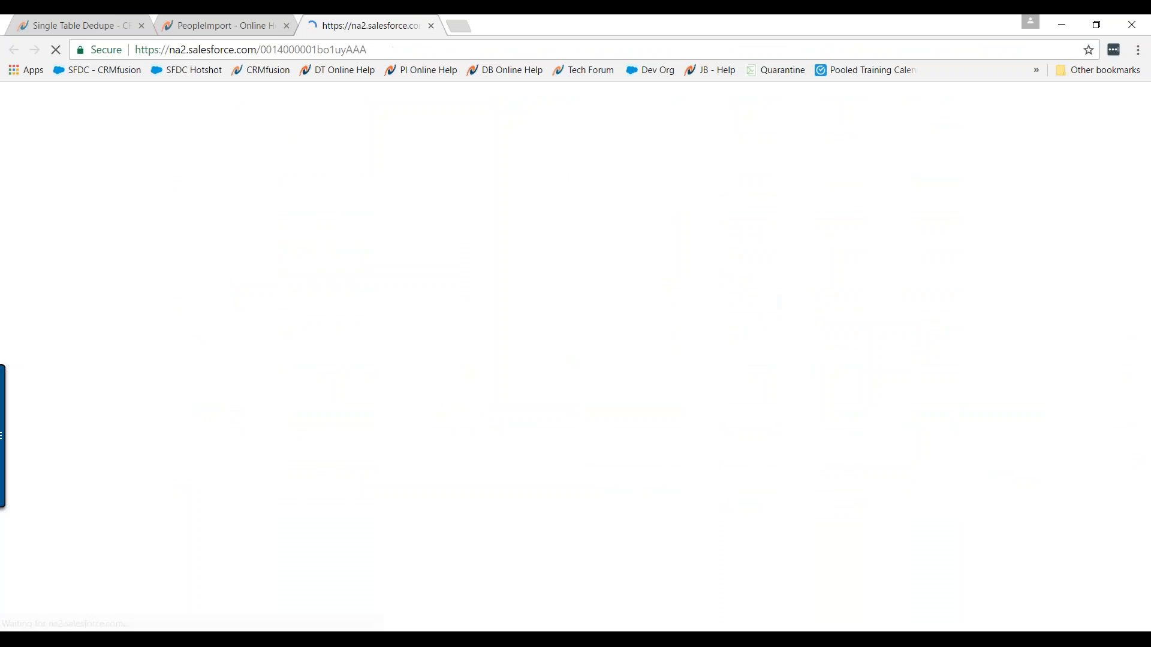
scroll(418, 397, "down", 8)
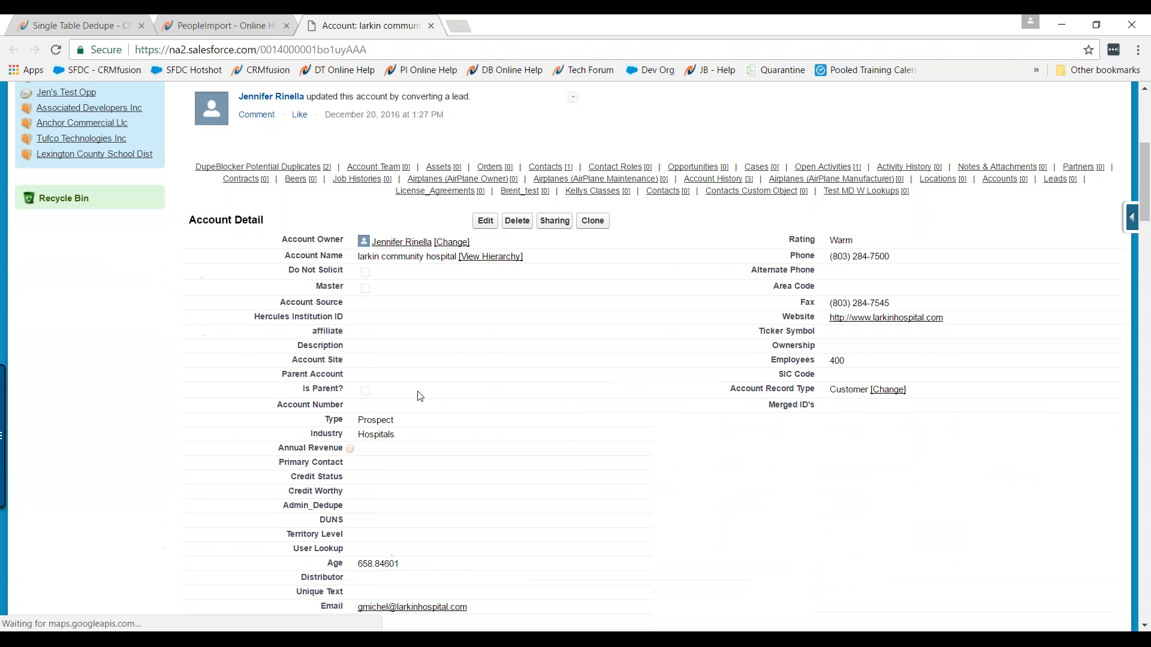
scroll(420, 396, "down", 7)
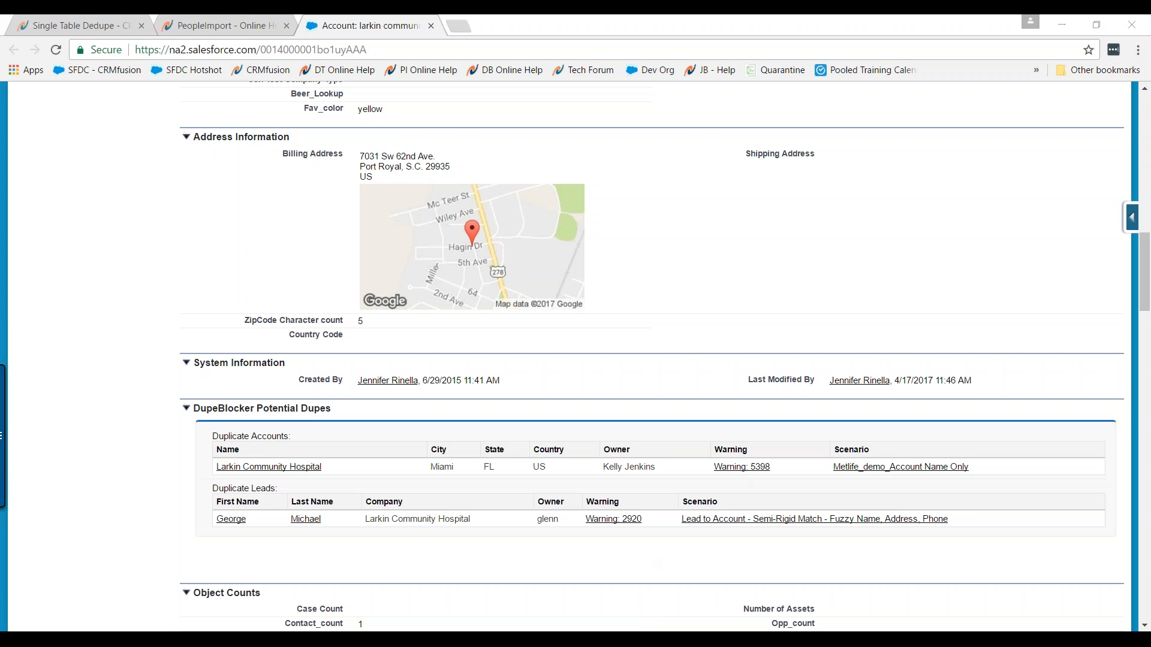
left_click(528, 639)
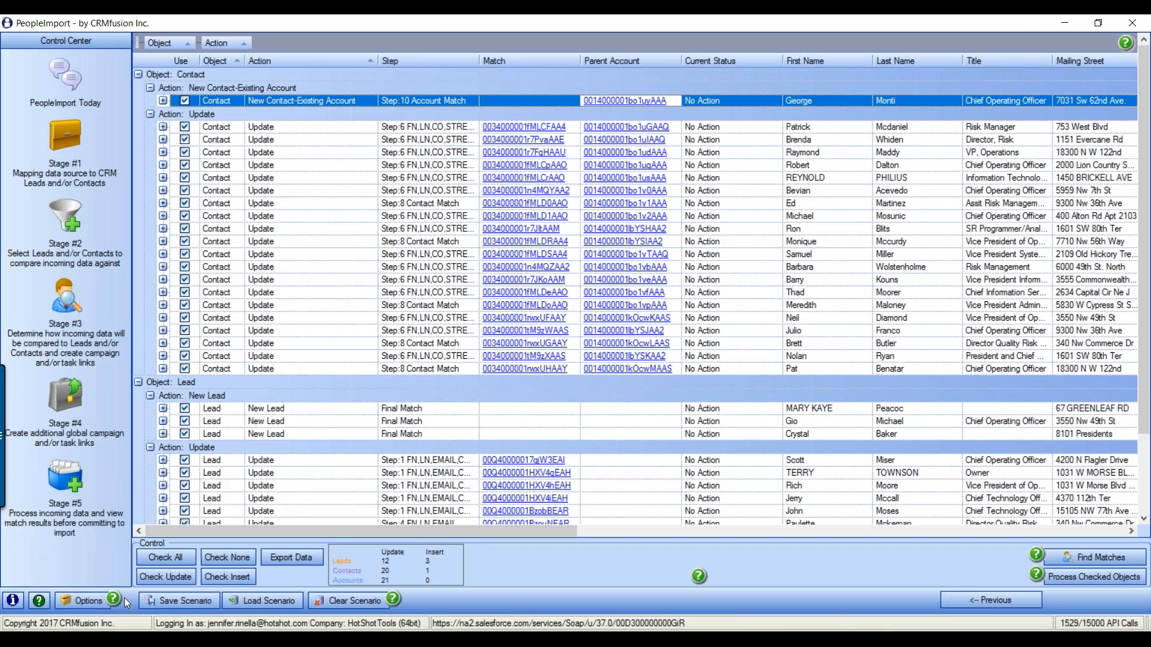
left_click(88, 601)
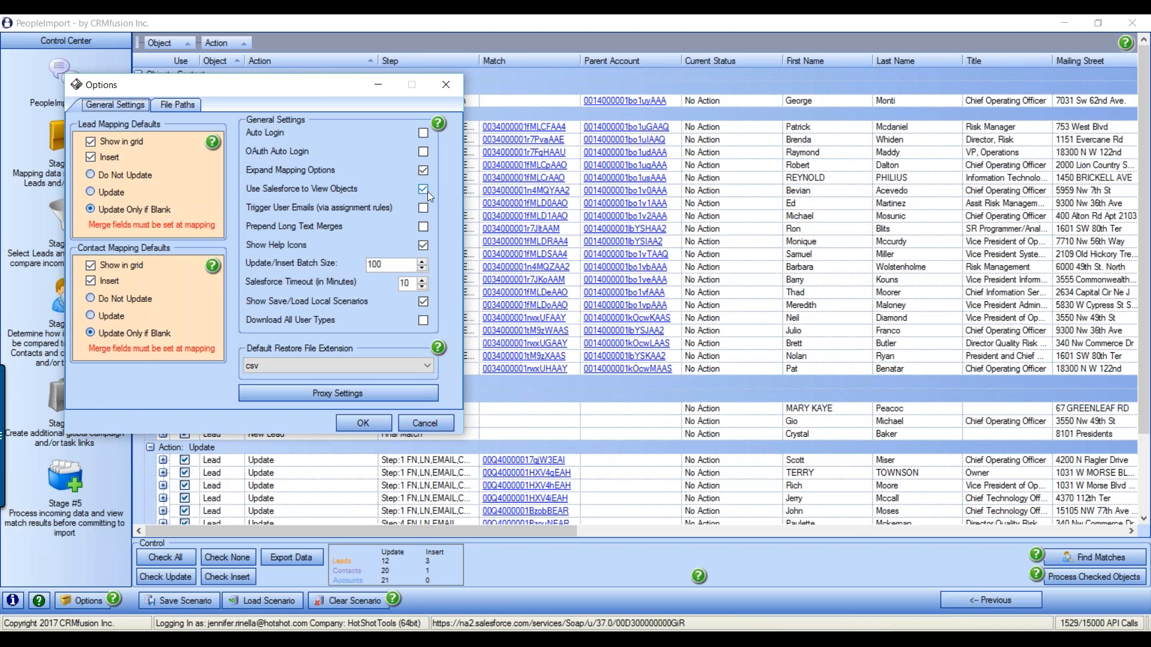
left_click(372, 423)
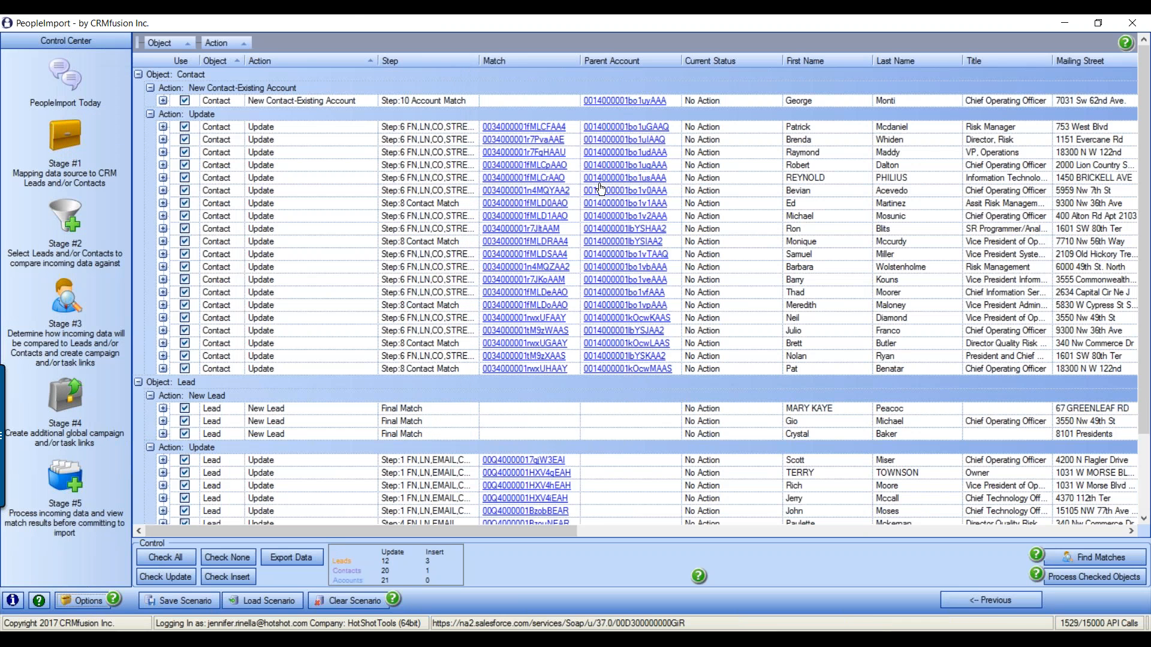
left_click(619, 101)
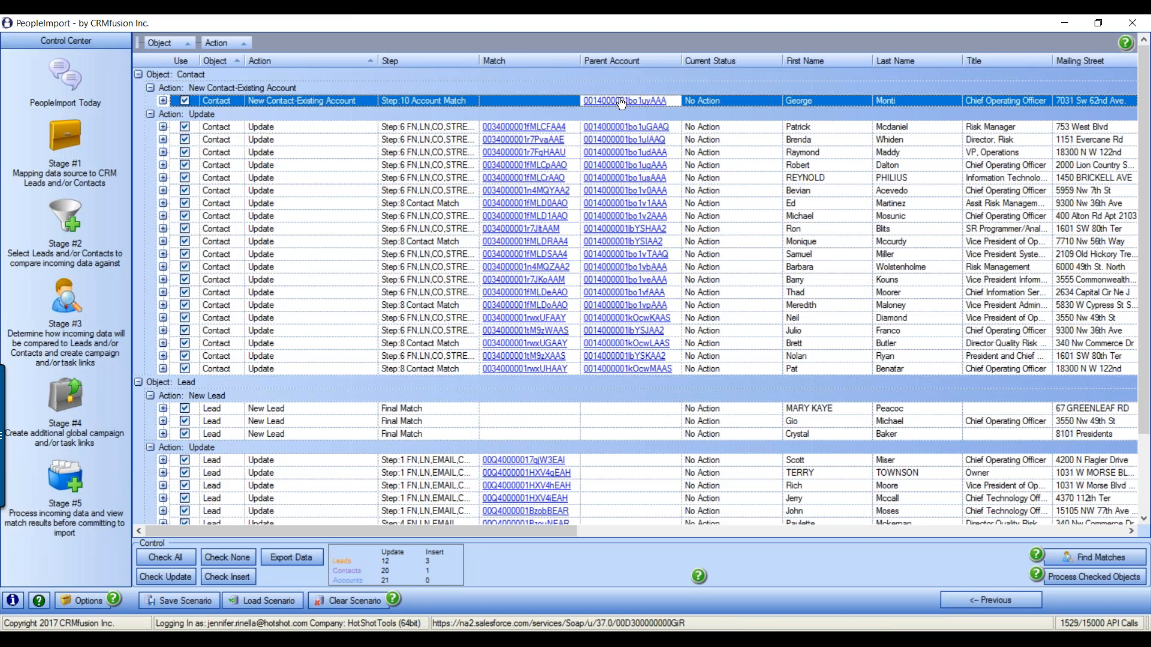
left_click(621, 102)
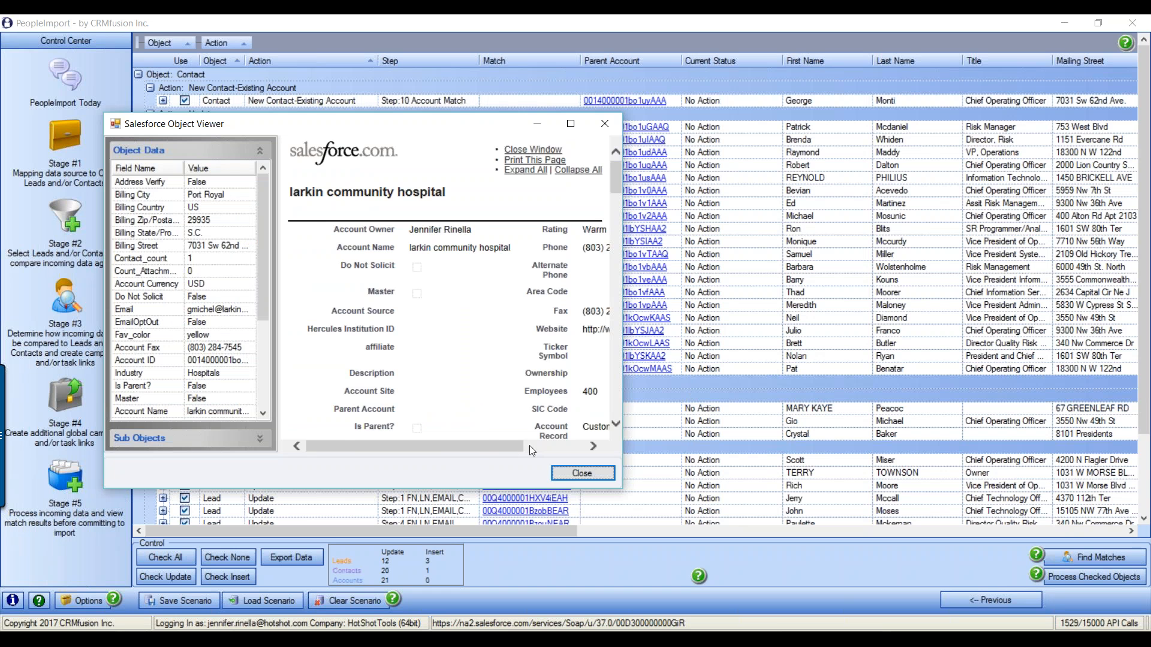
left_click_drag(480, 445, 543, 445)
scroll(543, 439, "down", 4)
scroll(549, 328, "down", 10)
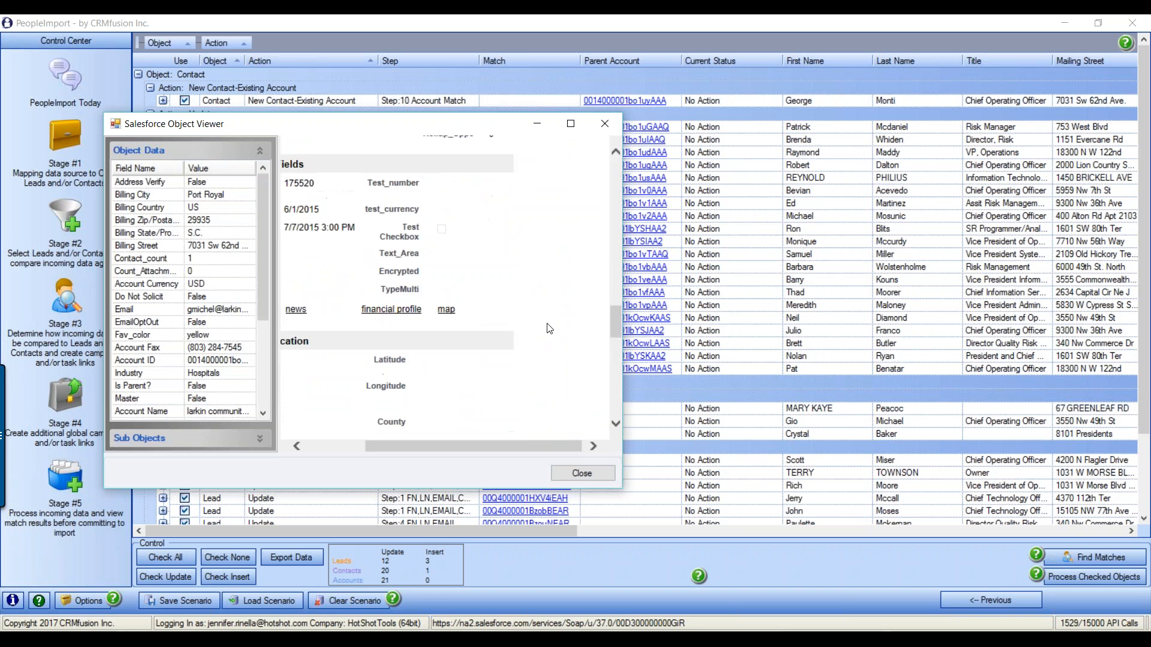
scroll(549, 329, "down", 10)
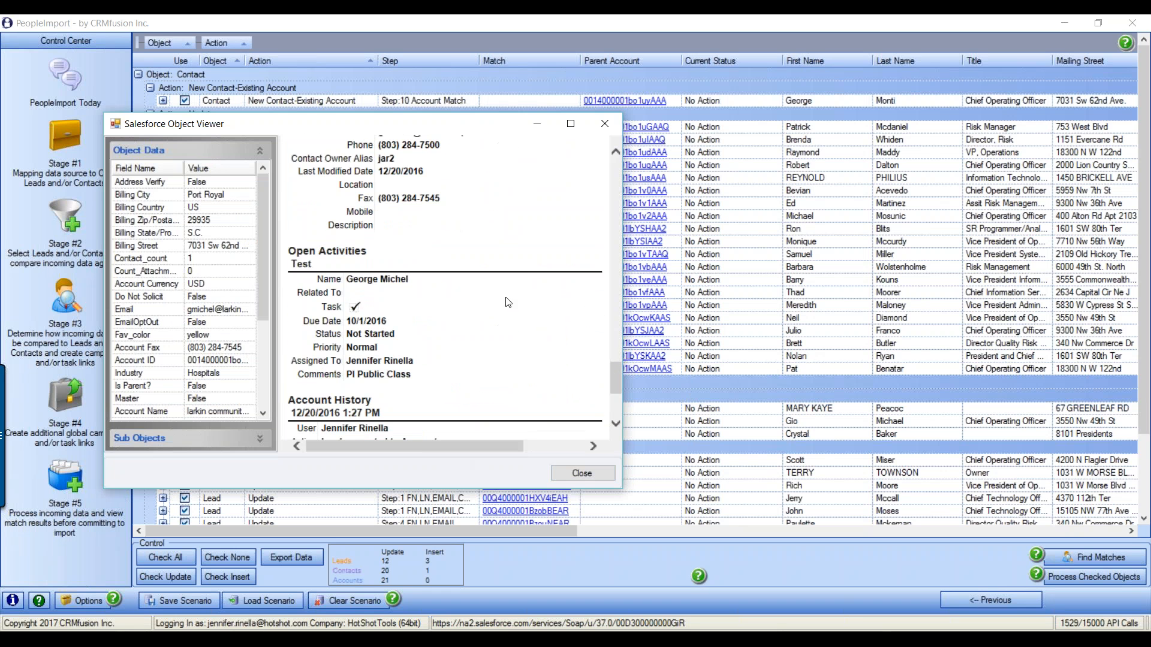
left_click_drag(621, 437, 993, 434)
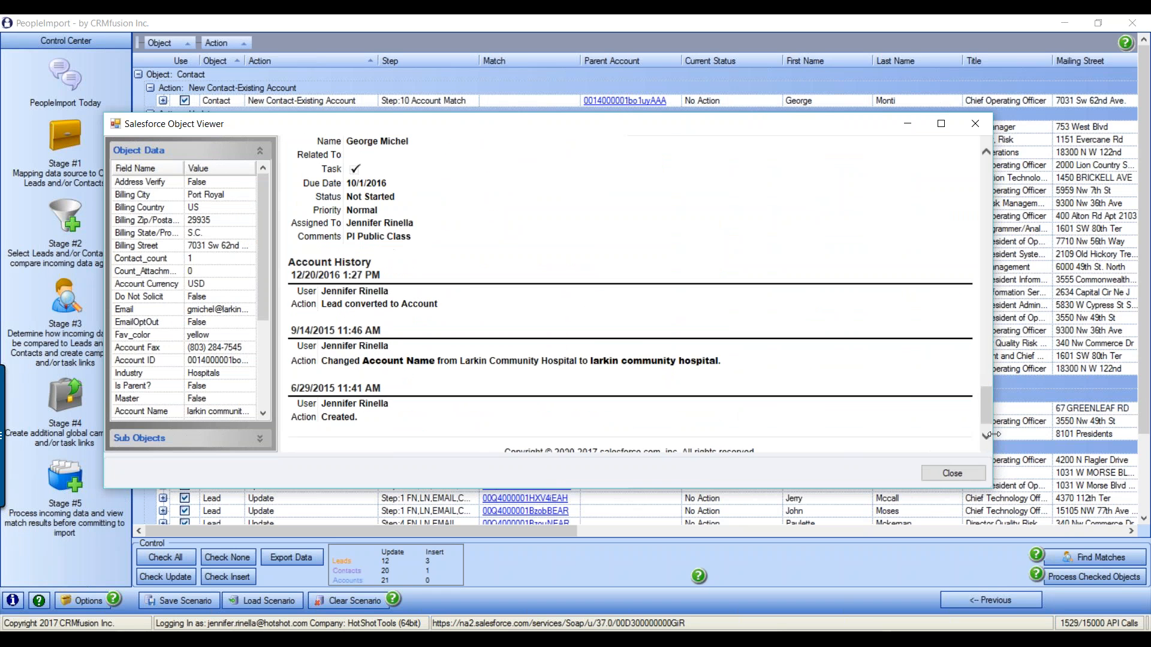
scroll(472, 274, "up", 8)
scroll(473, 273, "up", 10)
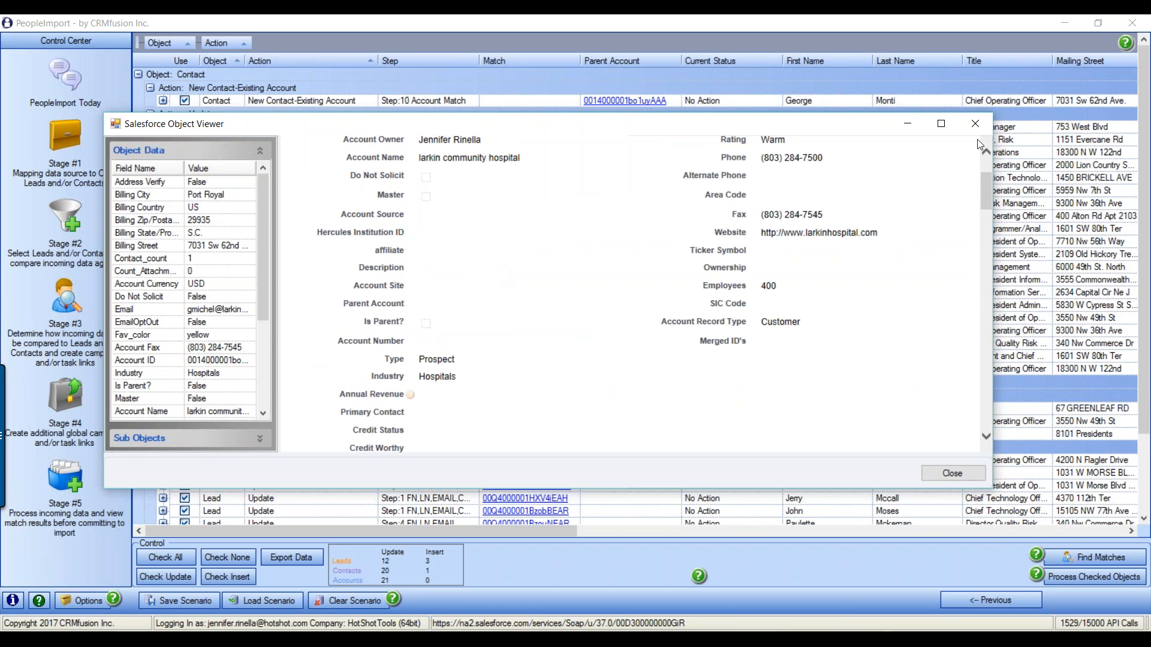
left_click(975, 124)
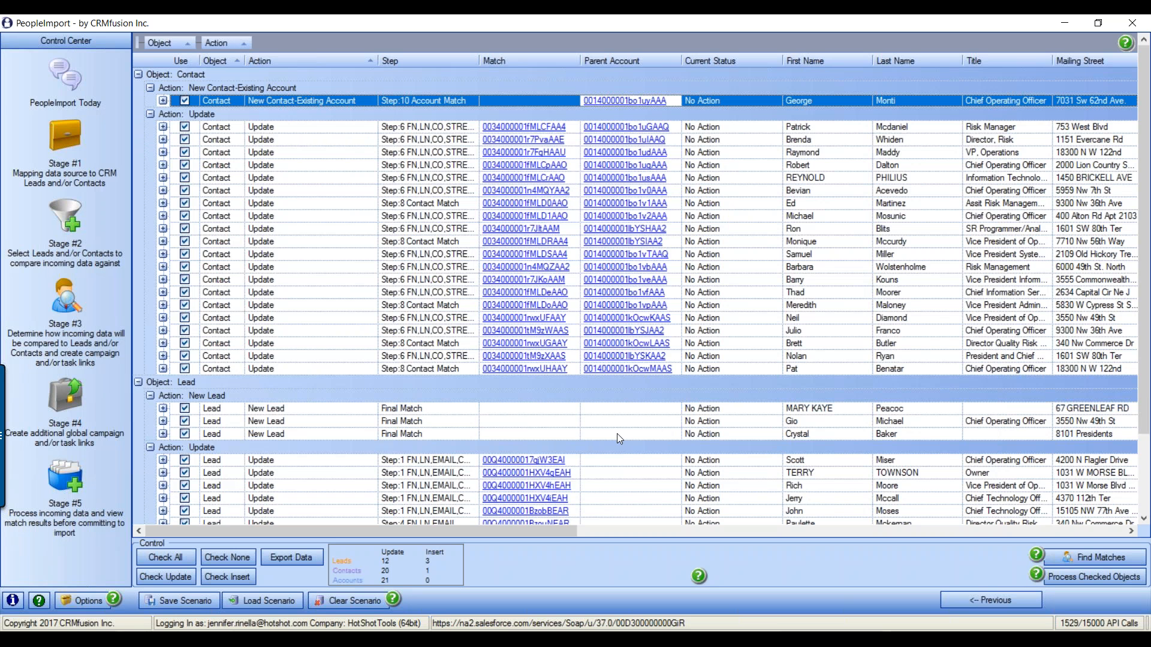
left_click(86, 602)
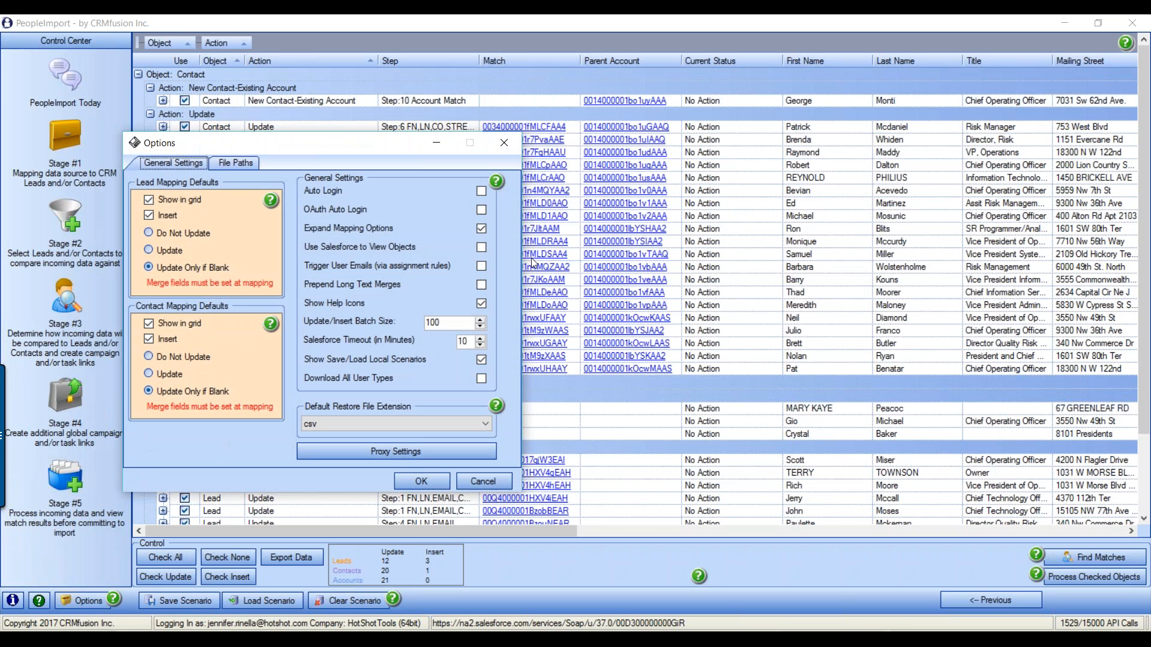
left_click(419, 481)
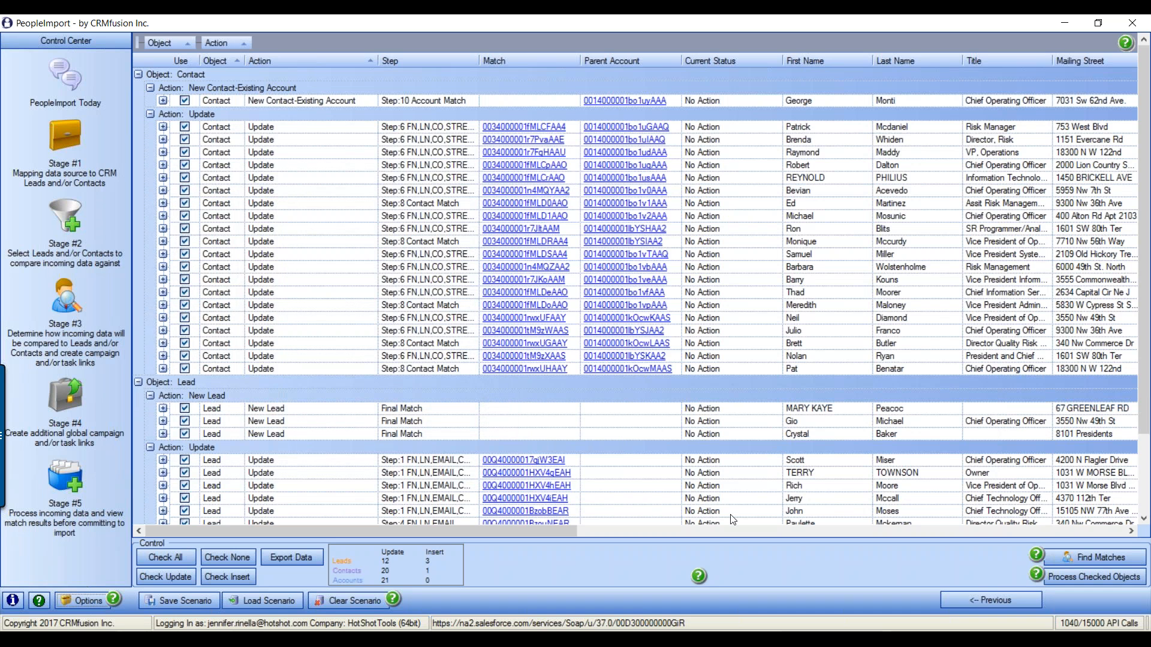
left_click(163, 127)
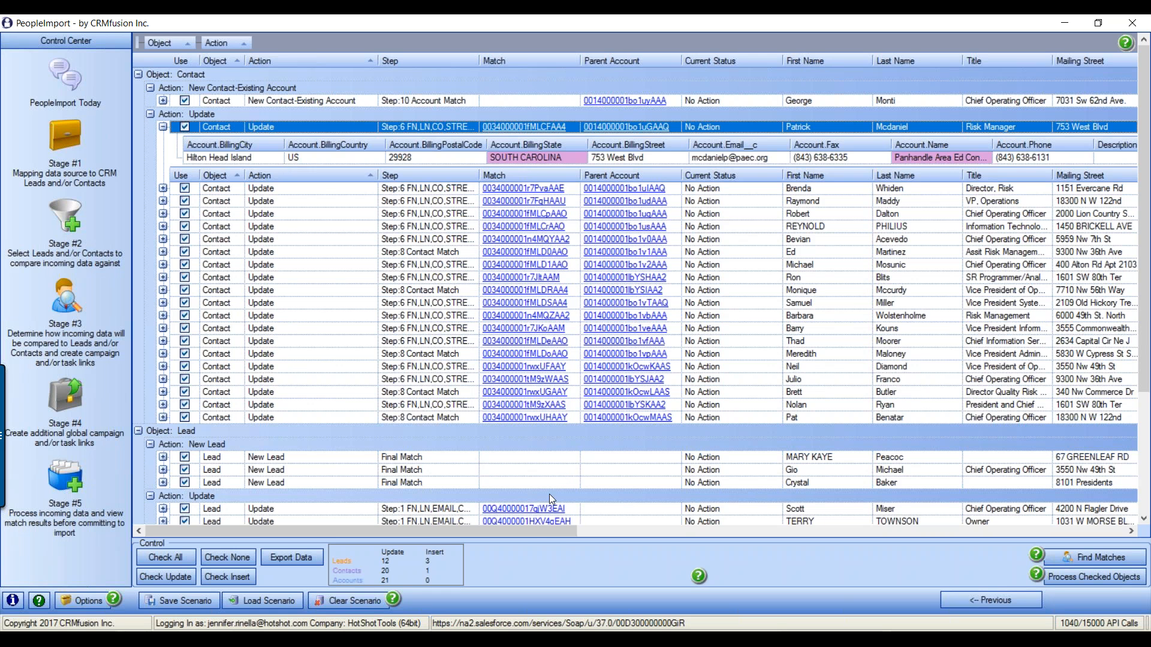
left_click_drag(531, 530, 394, 567)
left_click(163, 127)
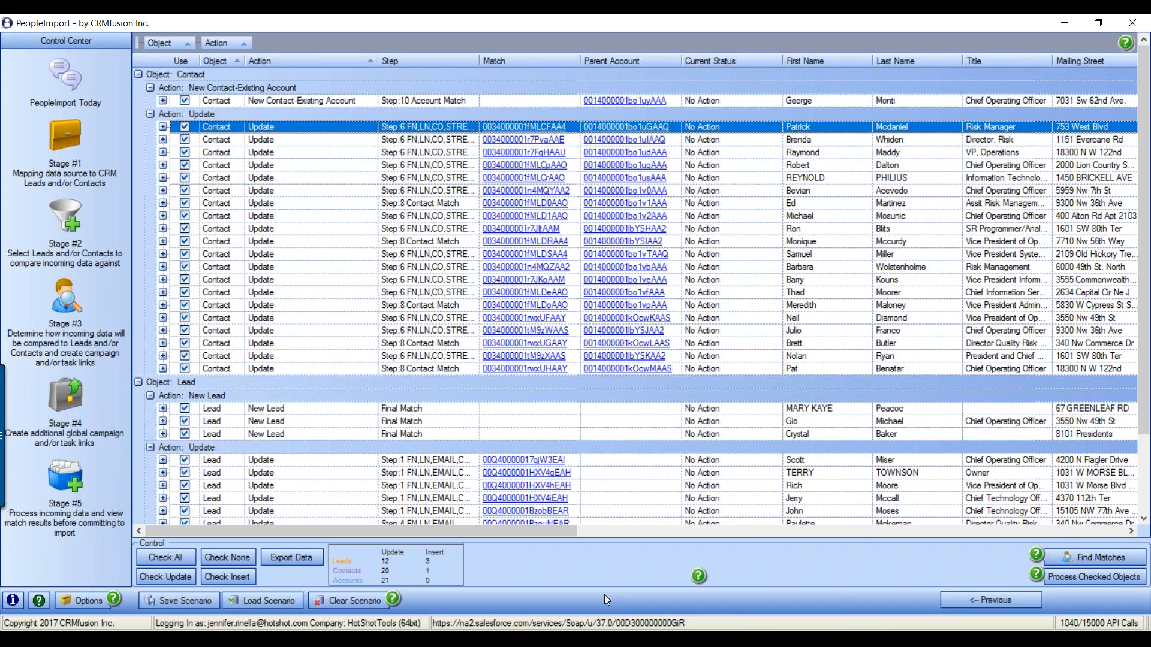
left_click_drag(552, 537, 638, 530)
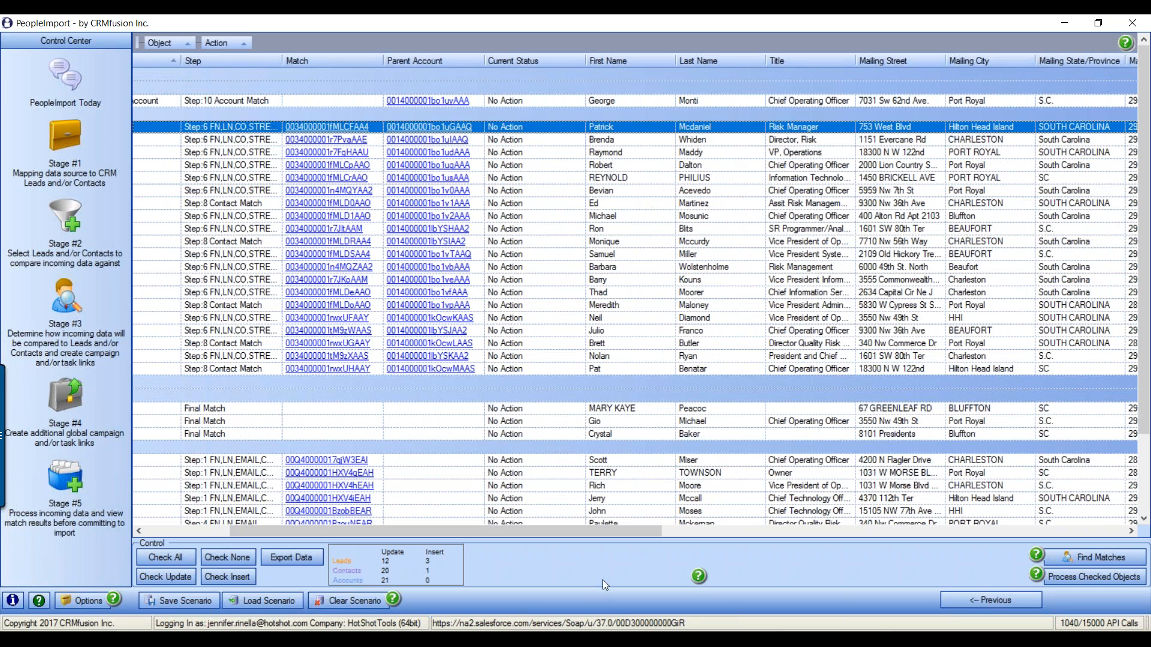
left_click_drag(623, 527, 939, 442)
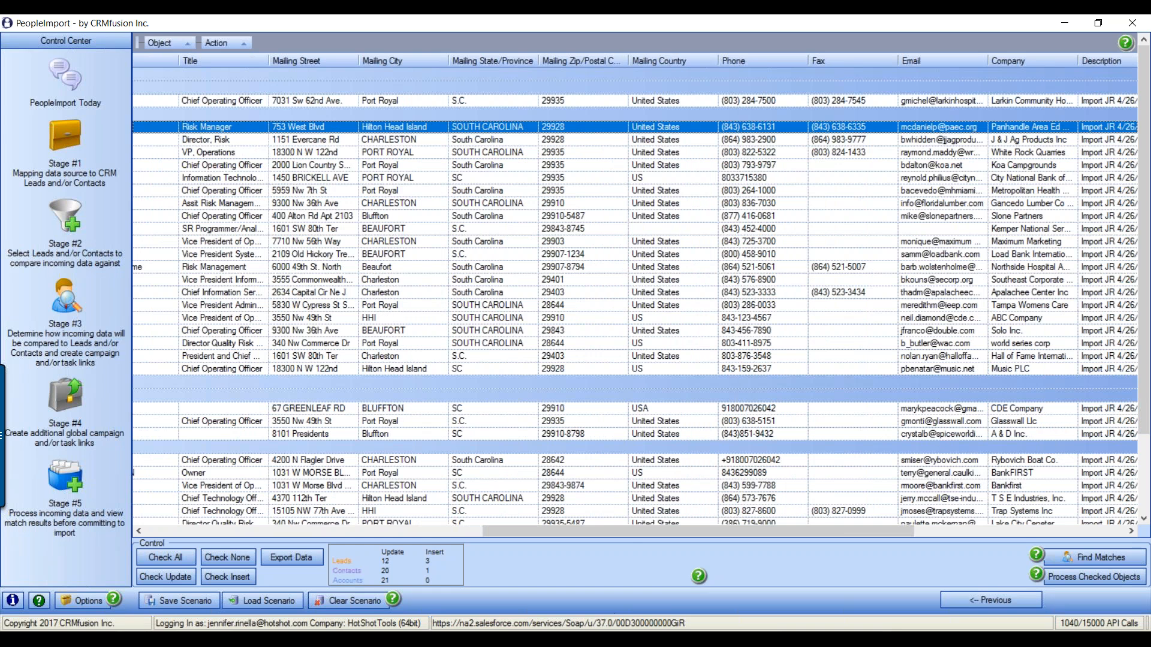
Search Salesforce for the third new lead's name, then return to PeopleImport
left_click(574, 639)
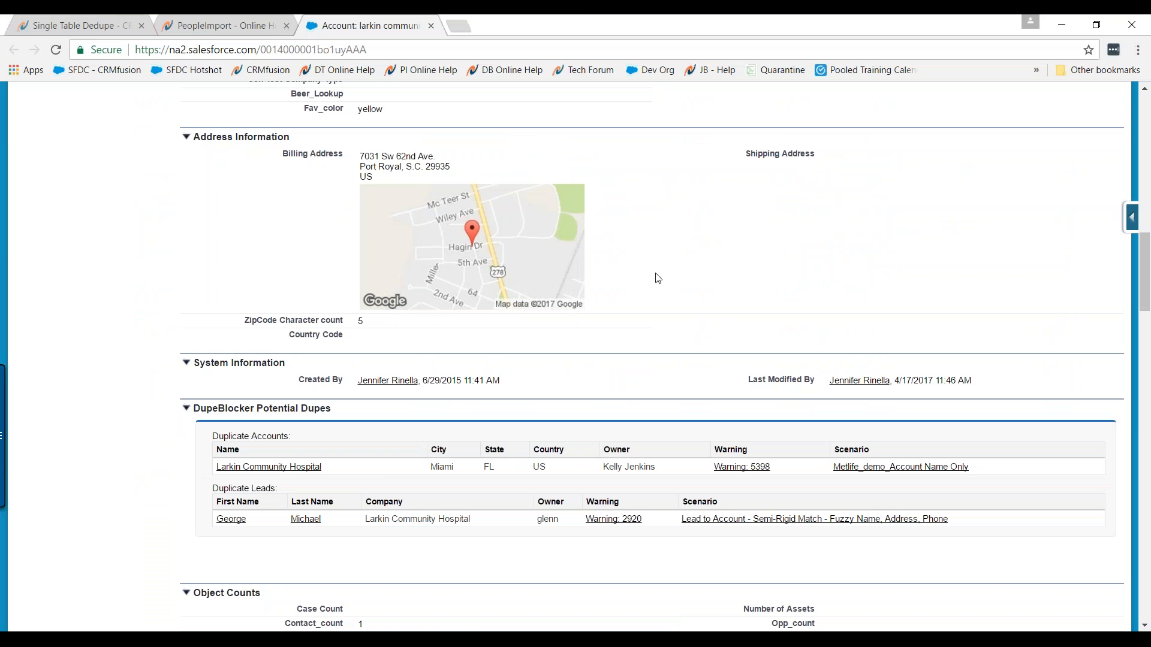
scroll(399, 86, "up", 15)
left_click(272, 110)
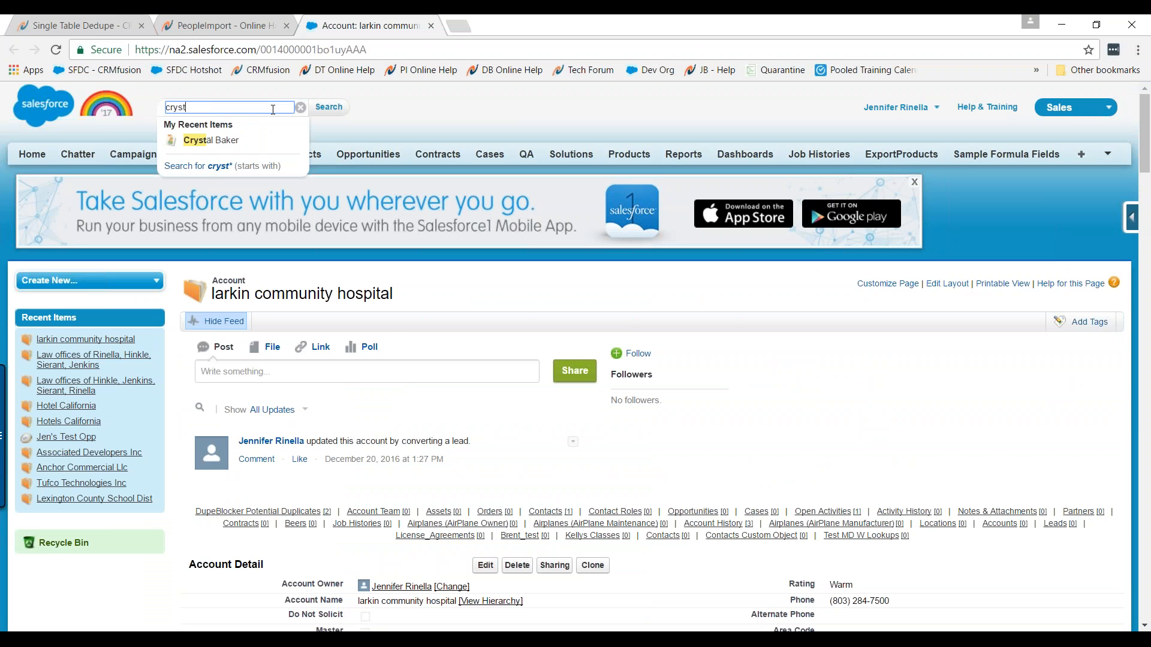
key("Return")
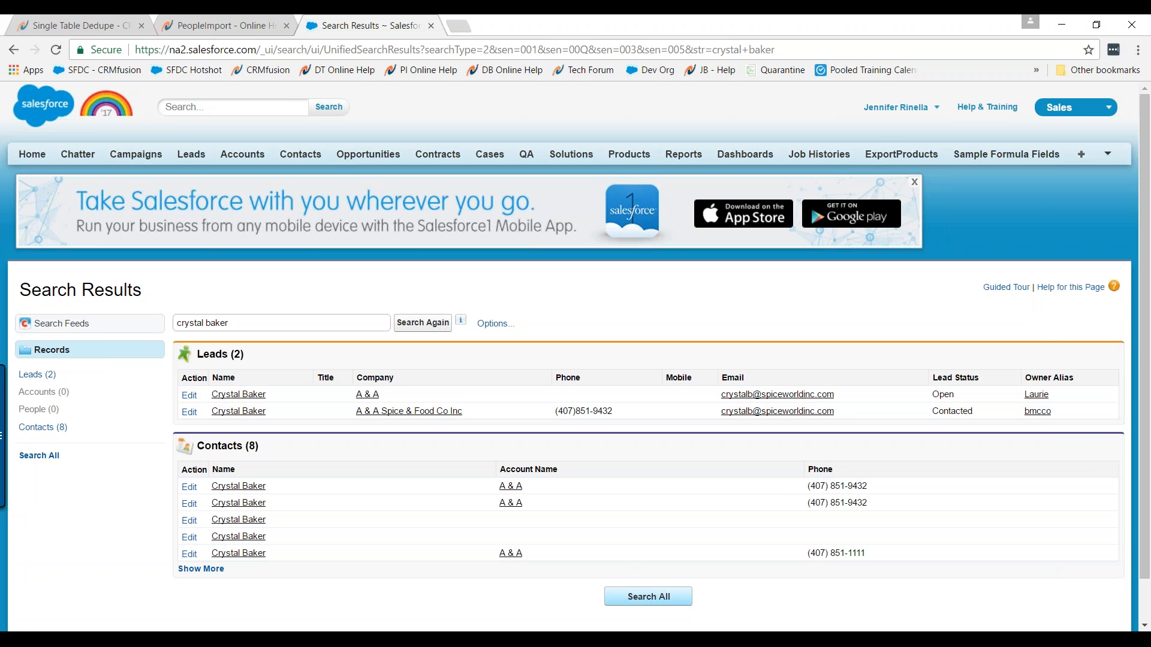
left_click(644, 640)
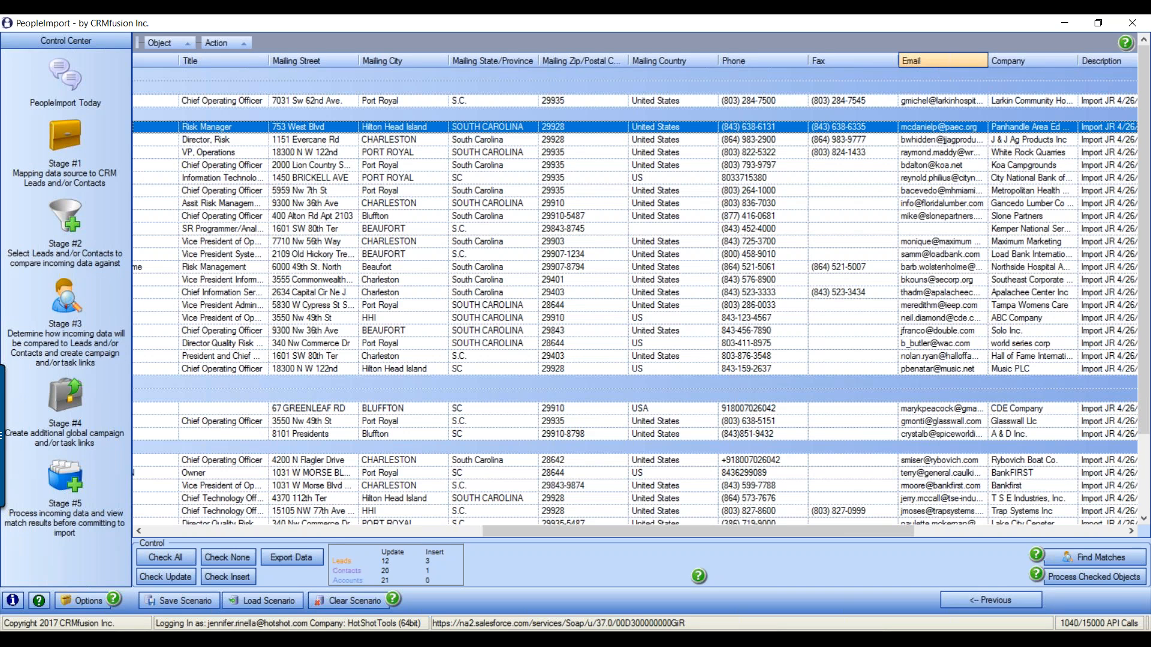
Auto-fit the Email column to full addresses and scroll the grid back left
double_click(988, 60)
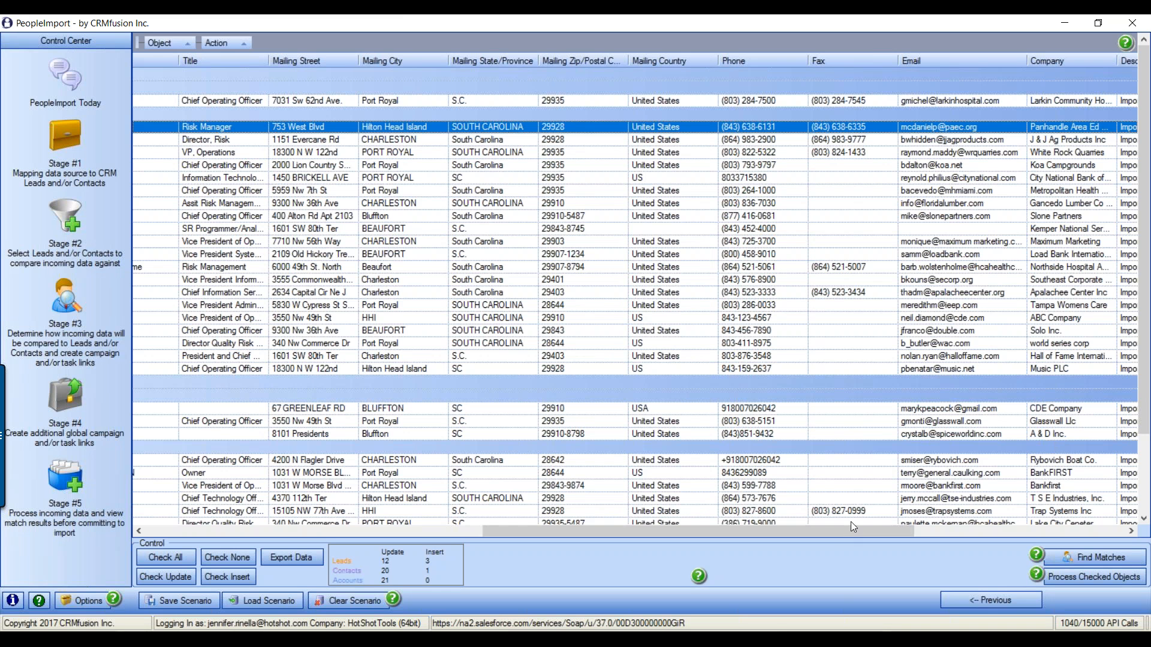
left_click_drag(848, 534, 513, 537)
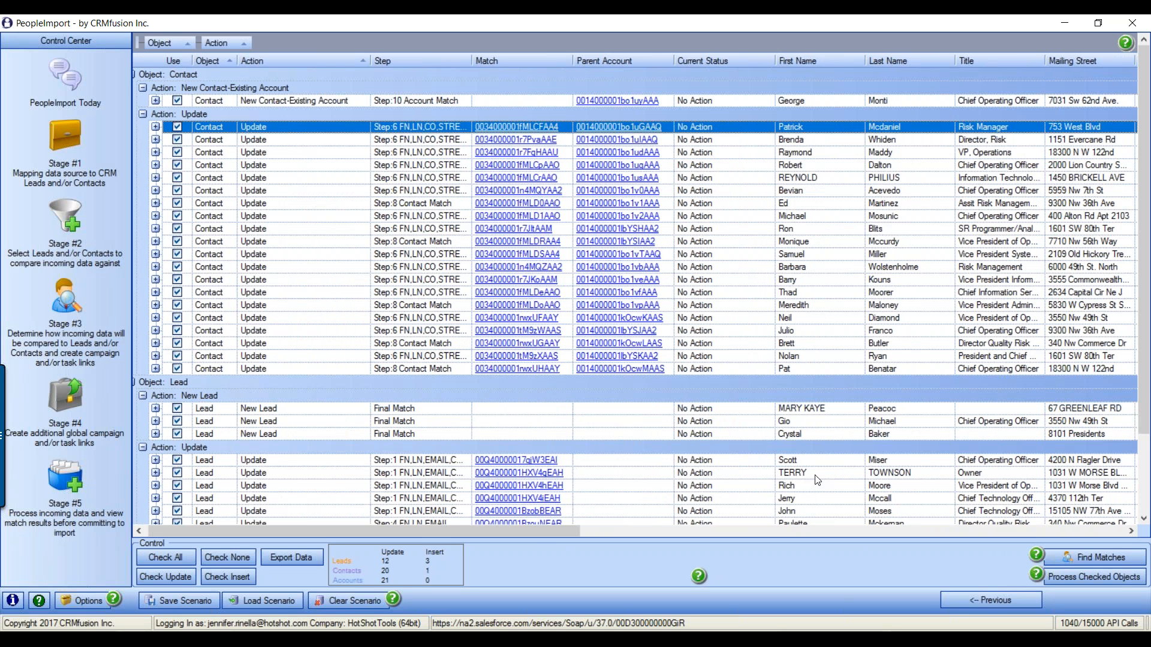
left_click_drag(477, 538, 454, 548)
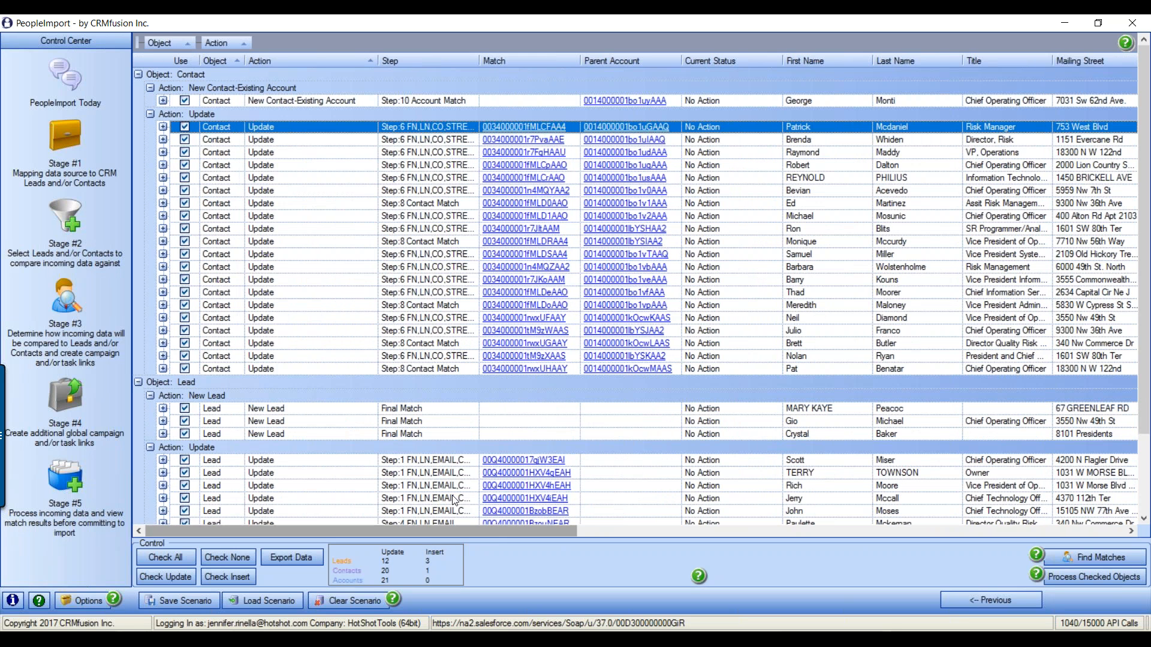
left_click(64, 314)
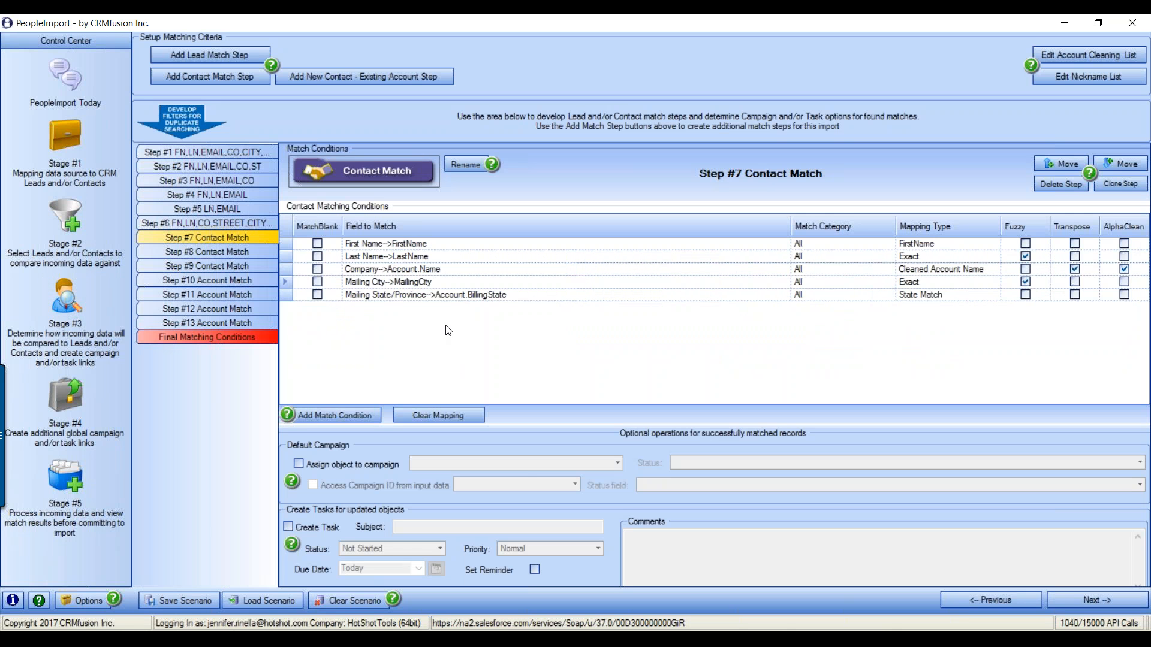
left_click(218, 208)
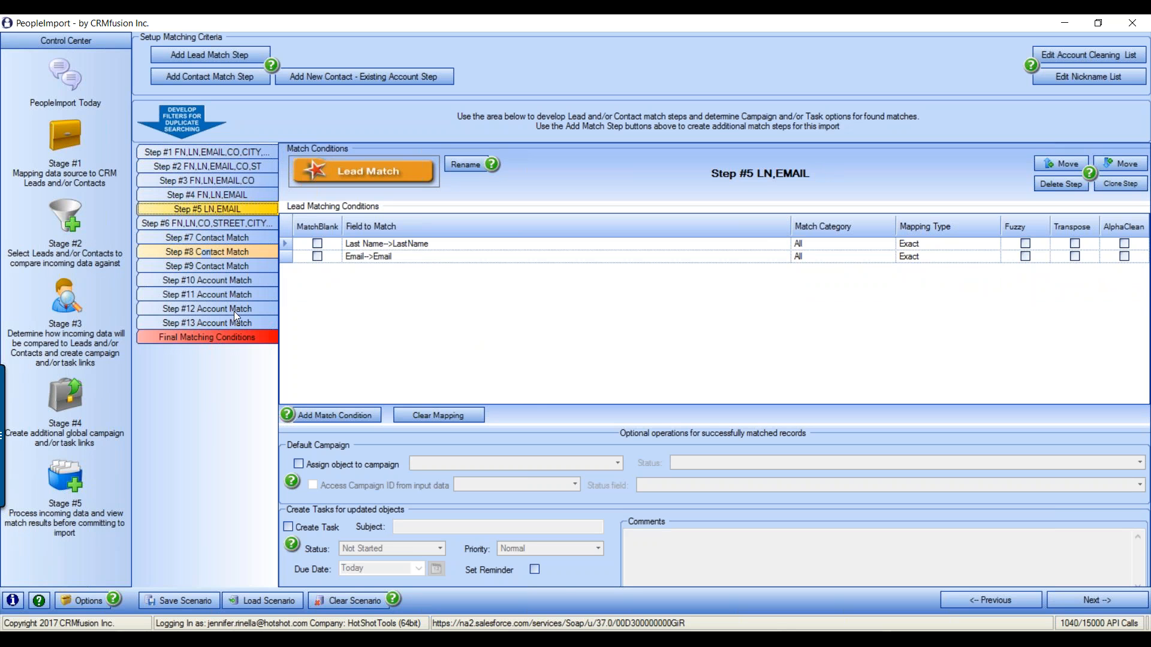
left_click(224, 334)
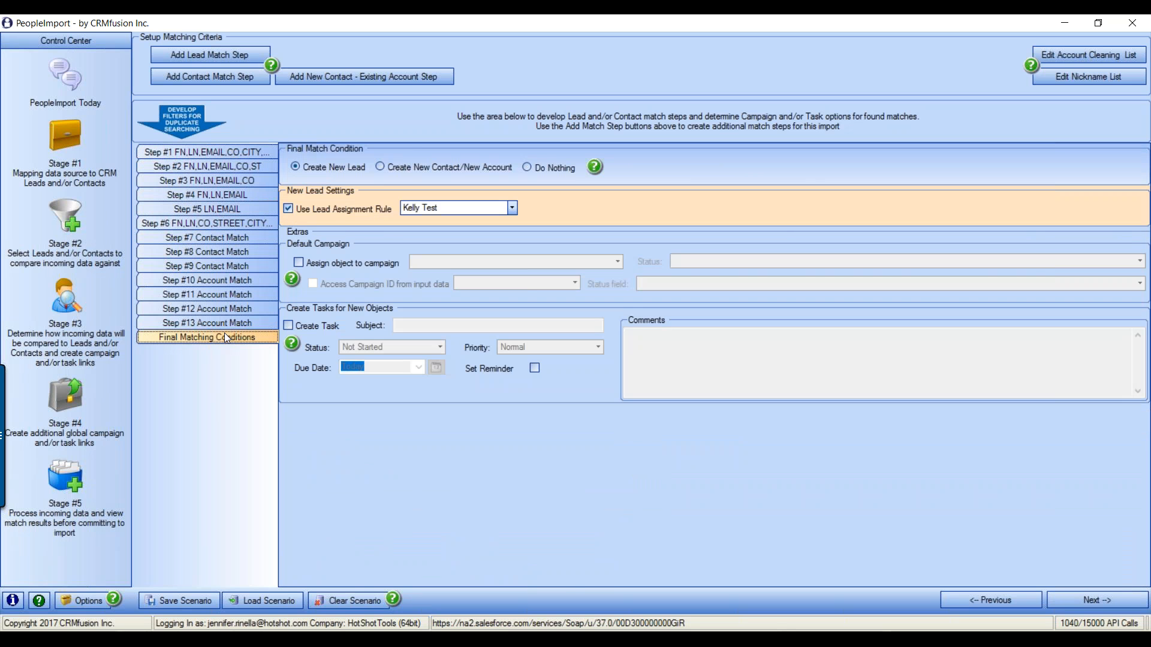
left_click(487, 639)
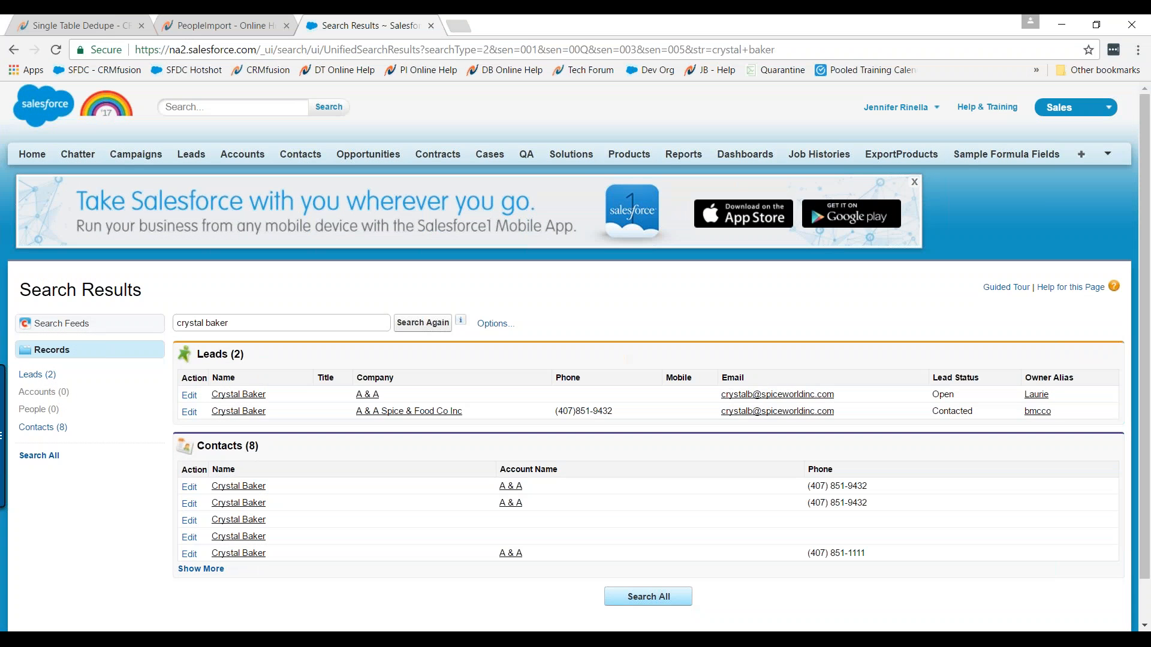
left_click(487, 639)
left_click(486, 639)
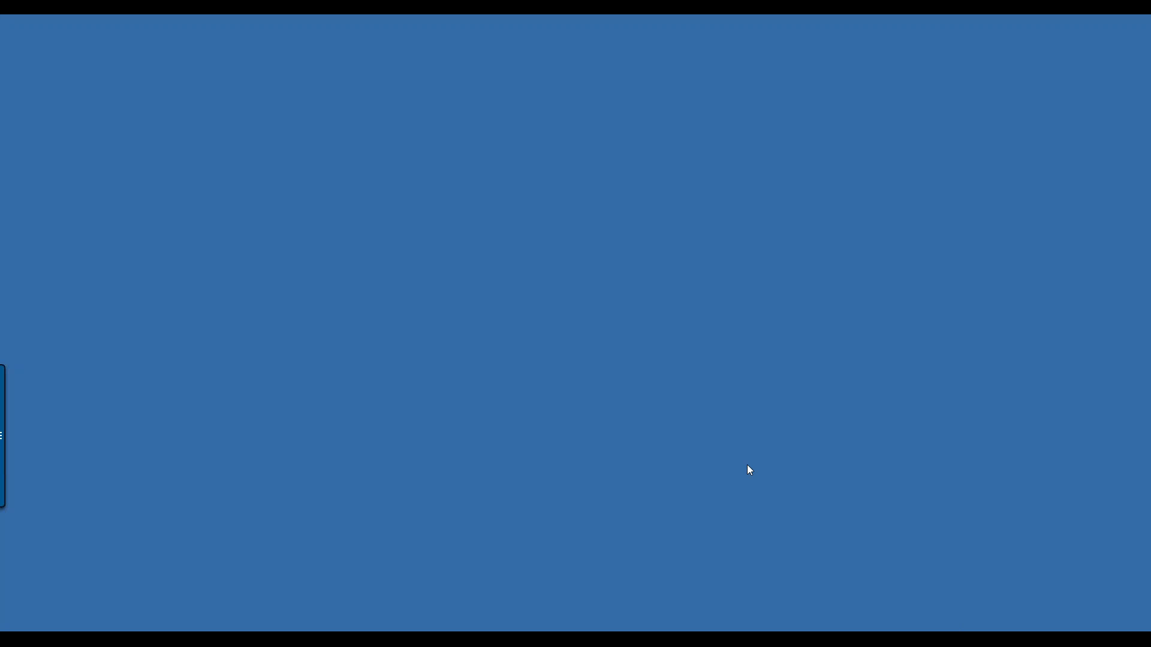
left_click(647, 639)
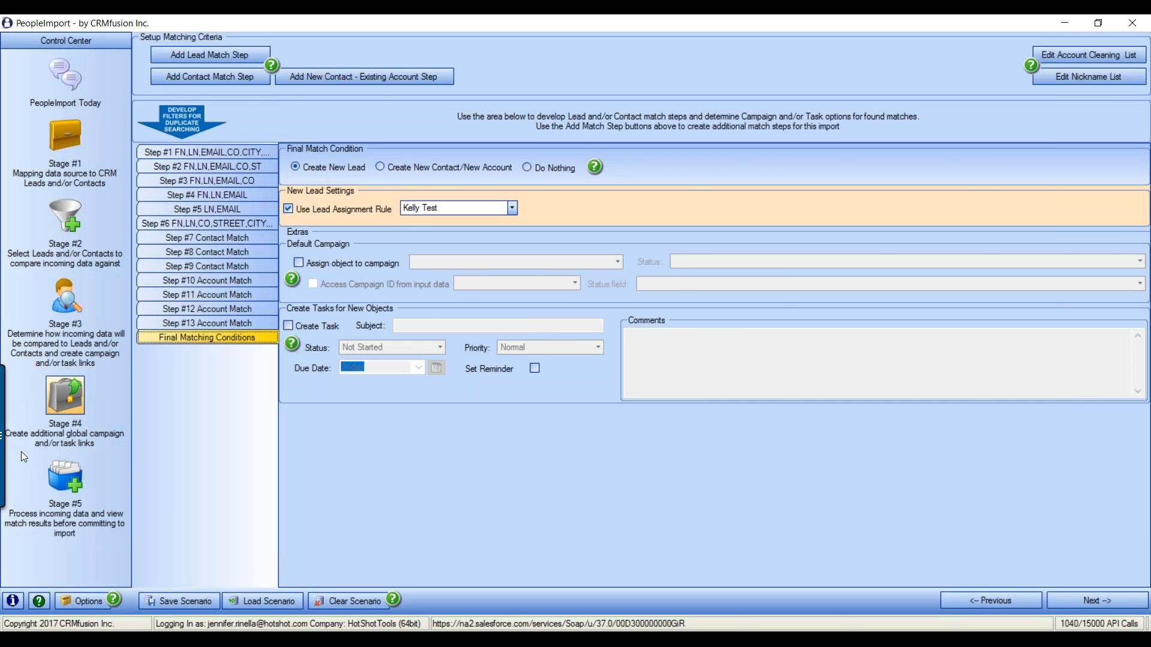
left_click(67, 486)
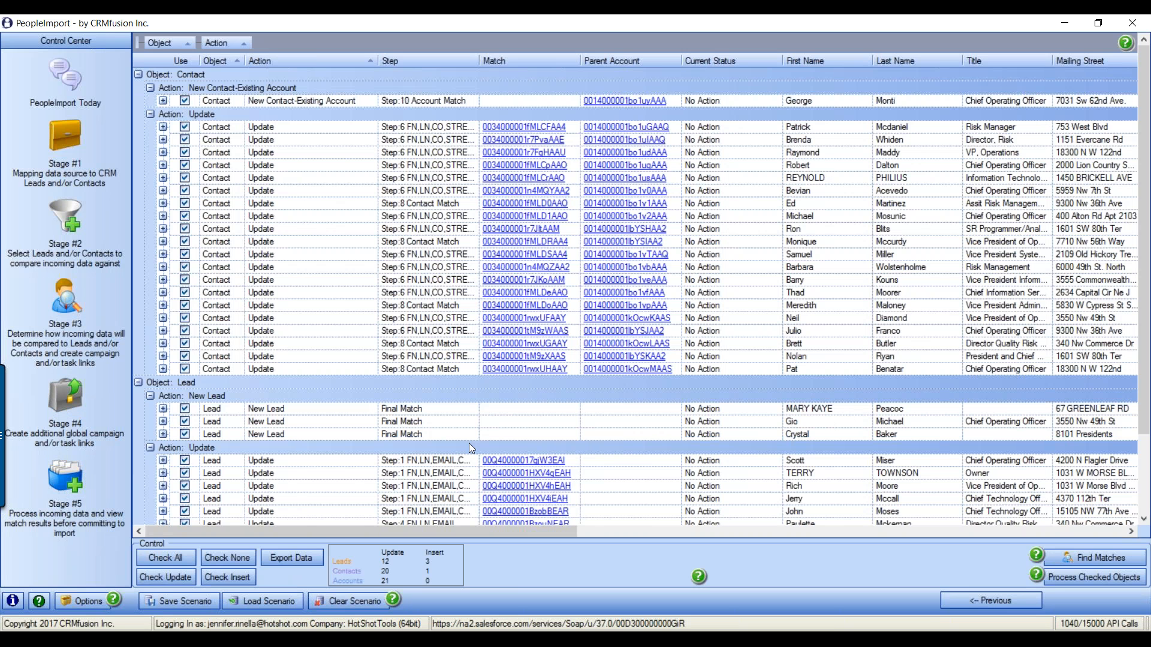
scroll(506, 418, "down", 1)
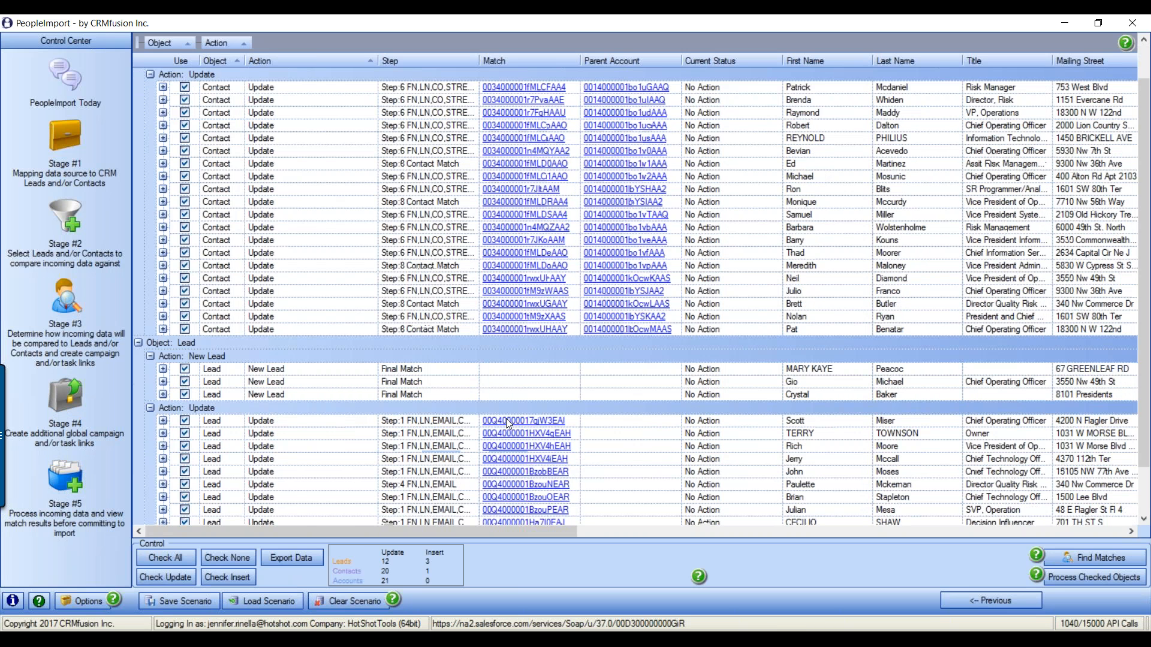
left_click(163, 395)
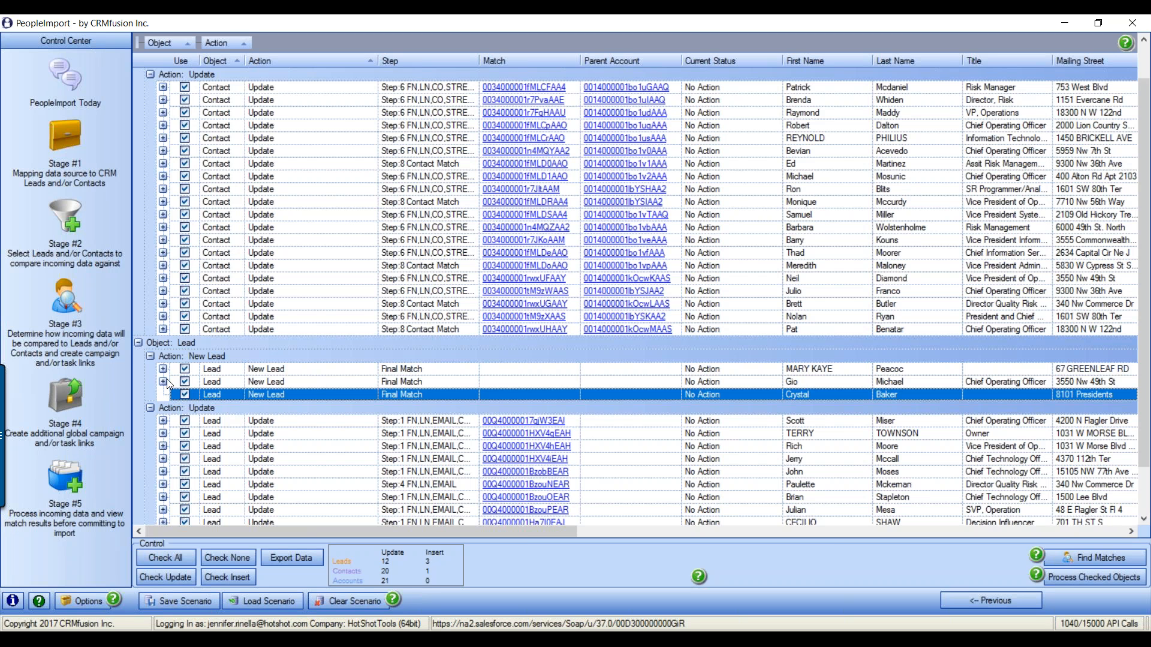
left_click_drag(512, 530, 624, 528)
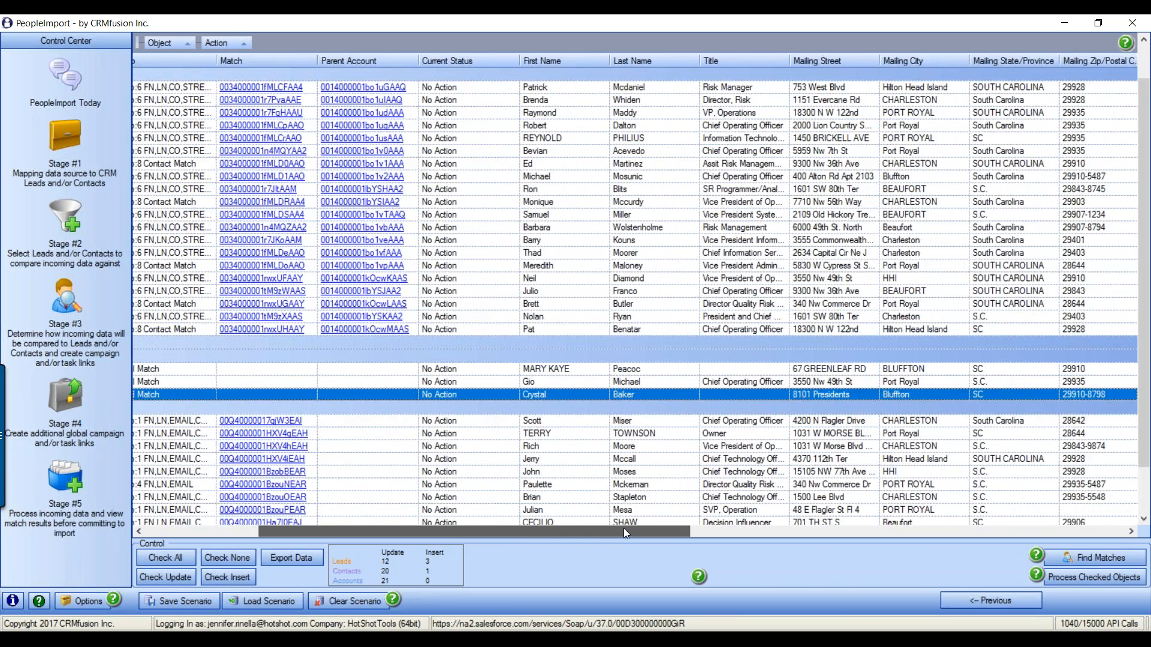
left_click_drag(623, 528, 643, 526)
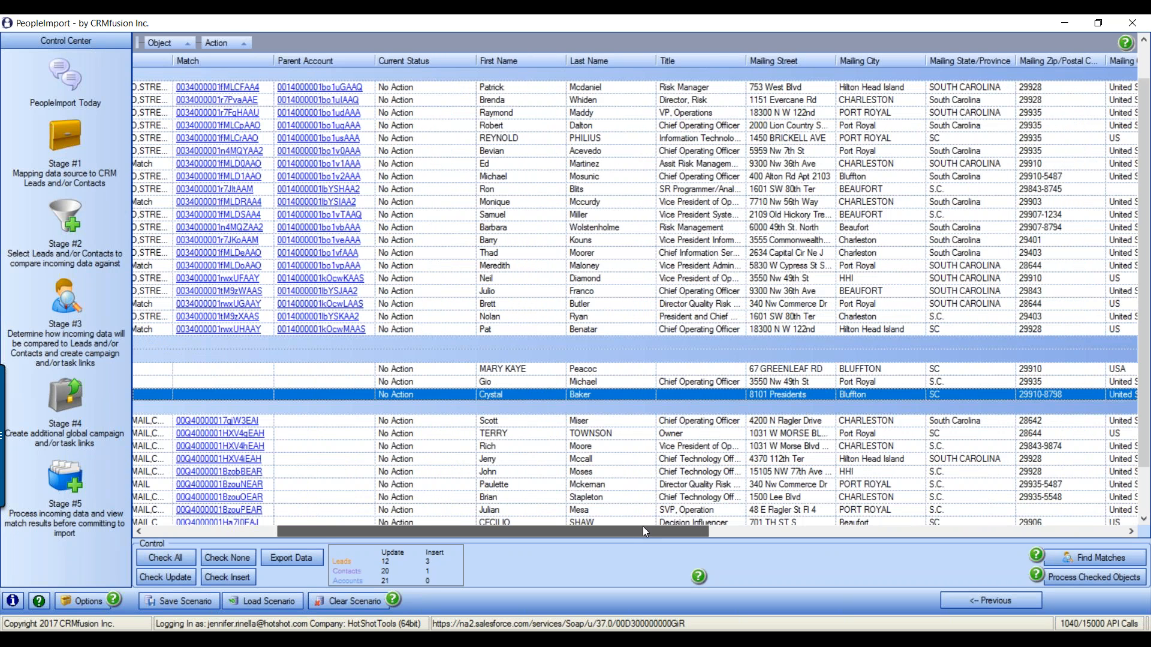
left_click_drag(643, 527, 687, 528)
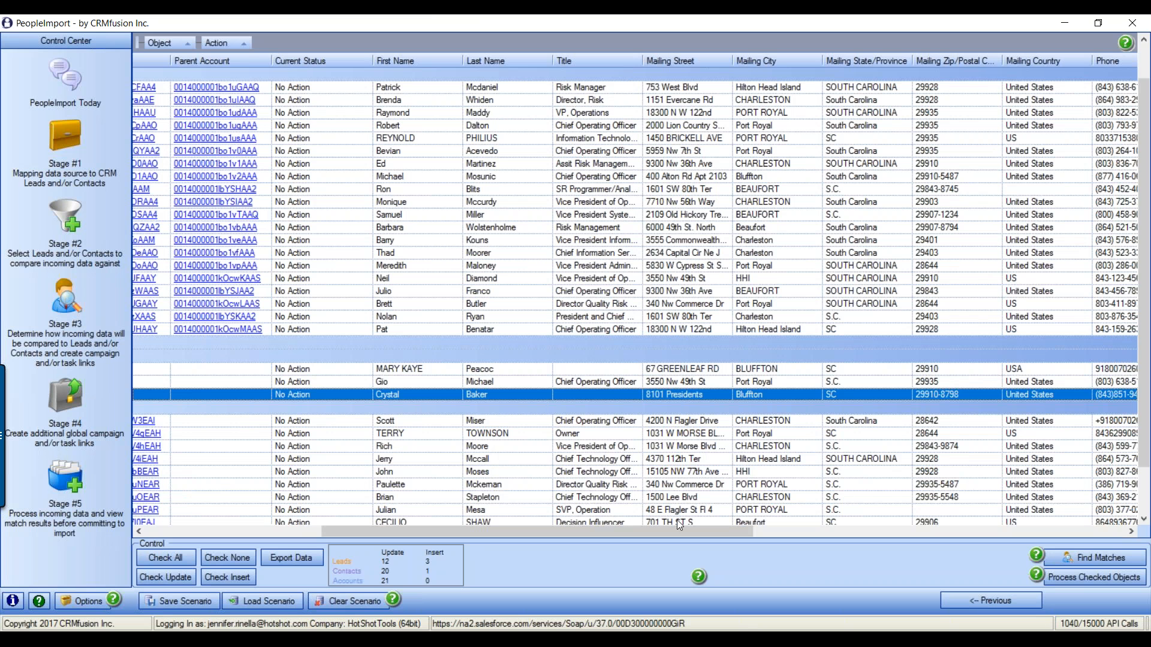
left_click_drag(678, 536, 674, 537)
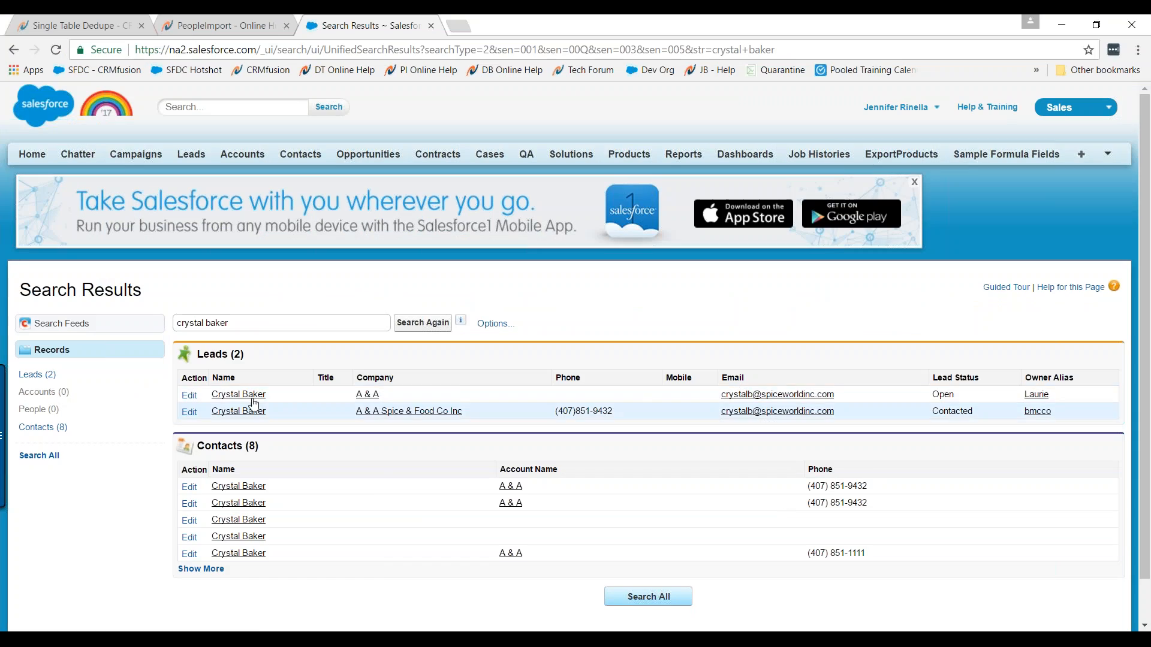
left_click(251, 396)
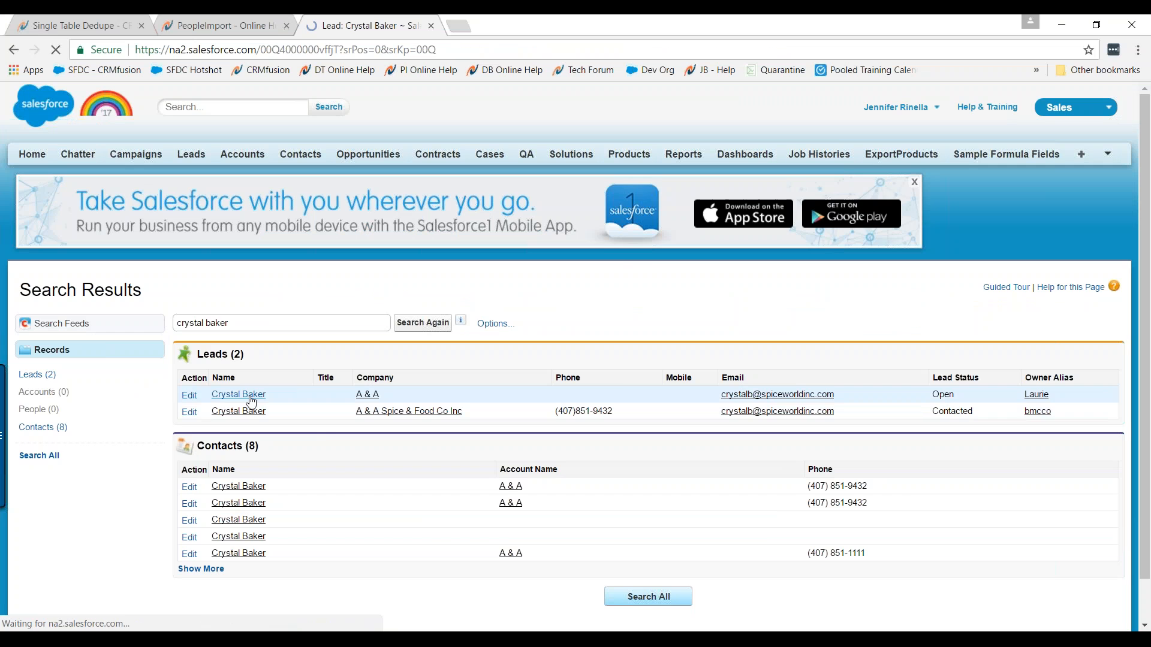
scroll(758, 441, "down", 7)
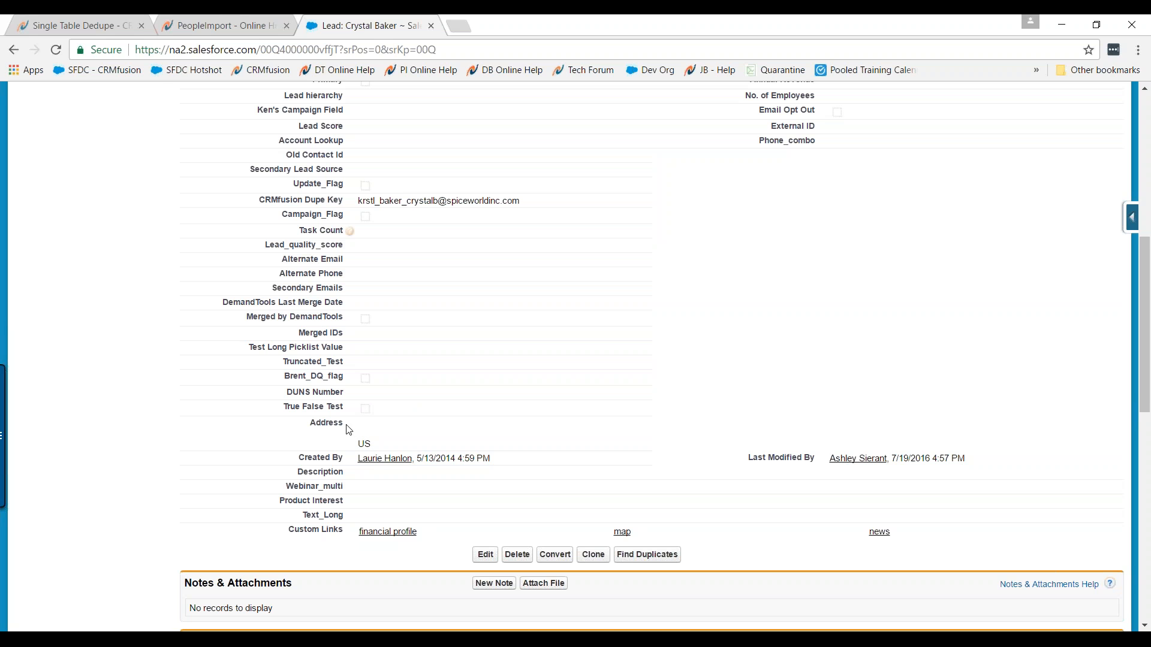
scroll(492, 461, "up", 1)
scroll(492, 462, "down", 6)
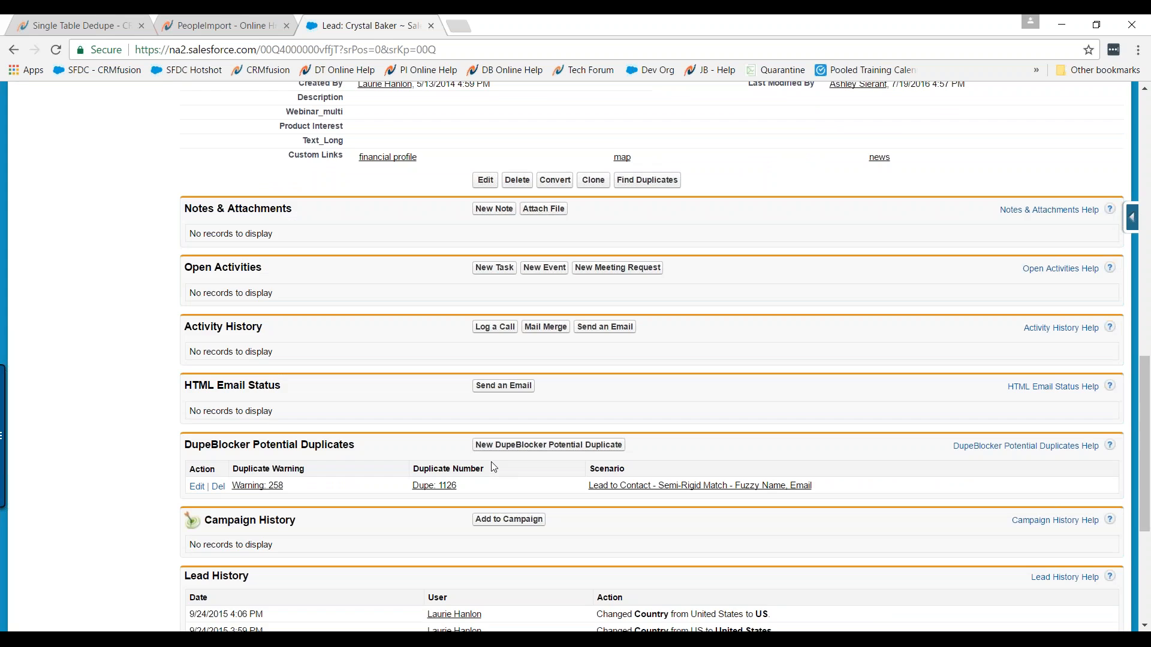
scroll(504, 458, "up", 11)
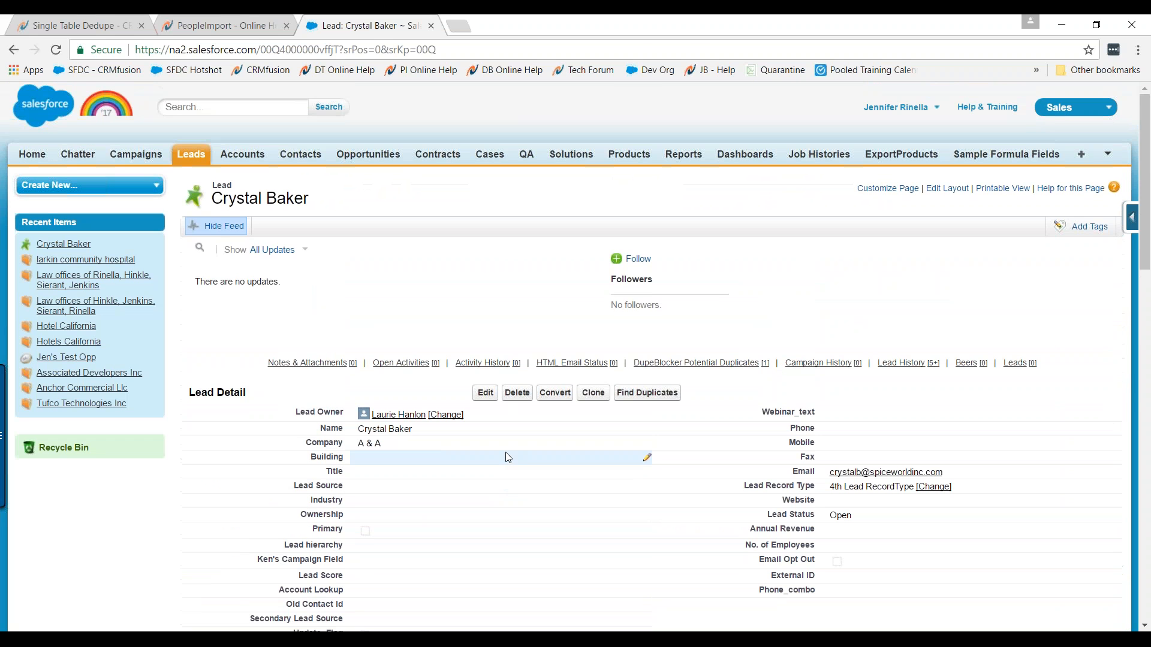
left_click(14, 50)
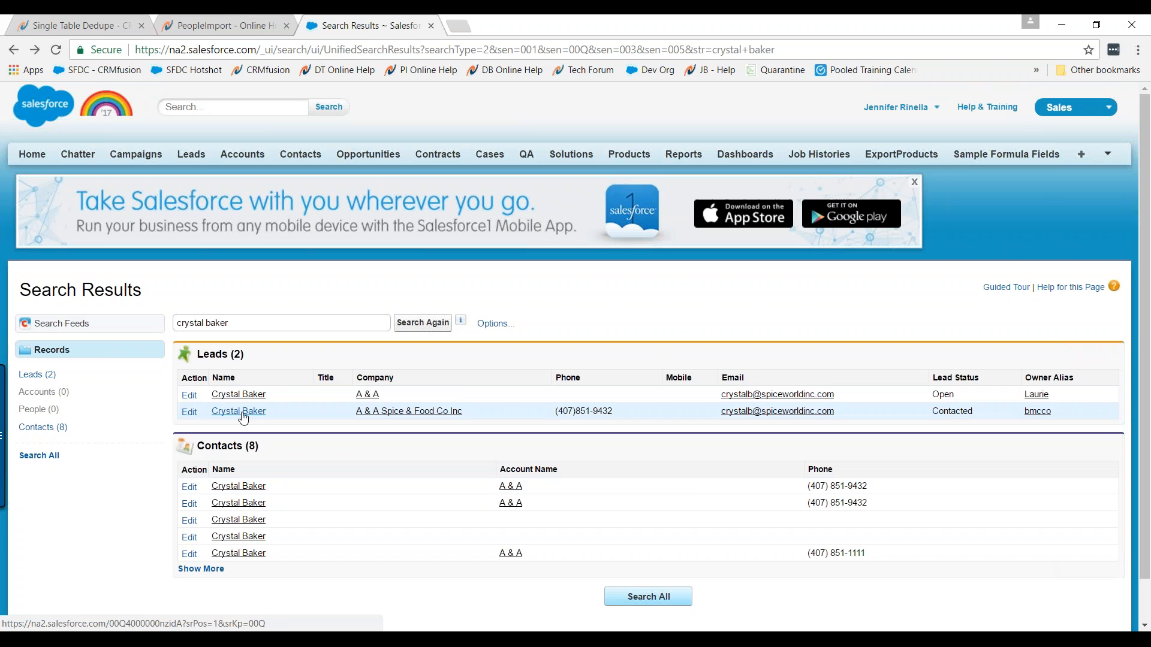
left_click(243, 418)
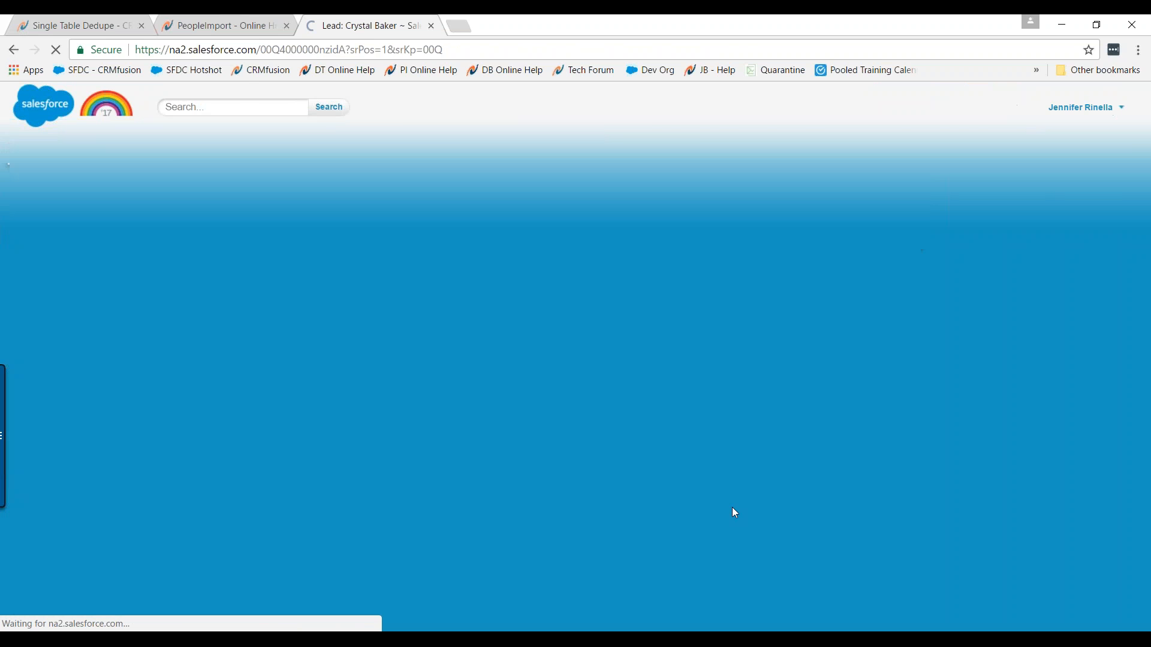
scroll(734, 518, "down", 10)
scroll(733, 518, "down", 2)
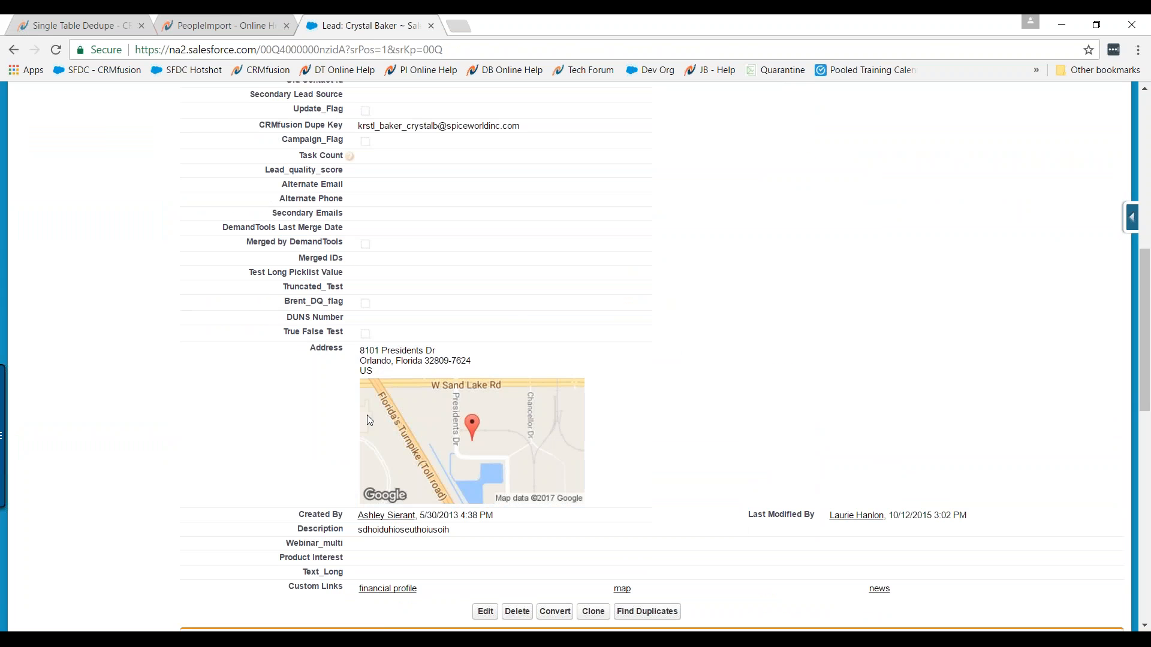
scroll(240, 240, "up", 12)
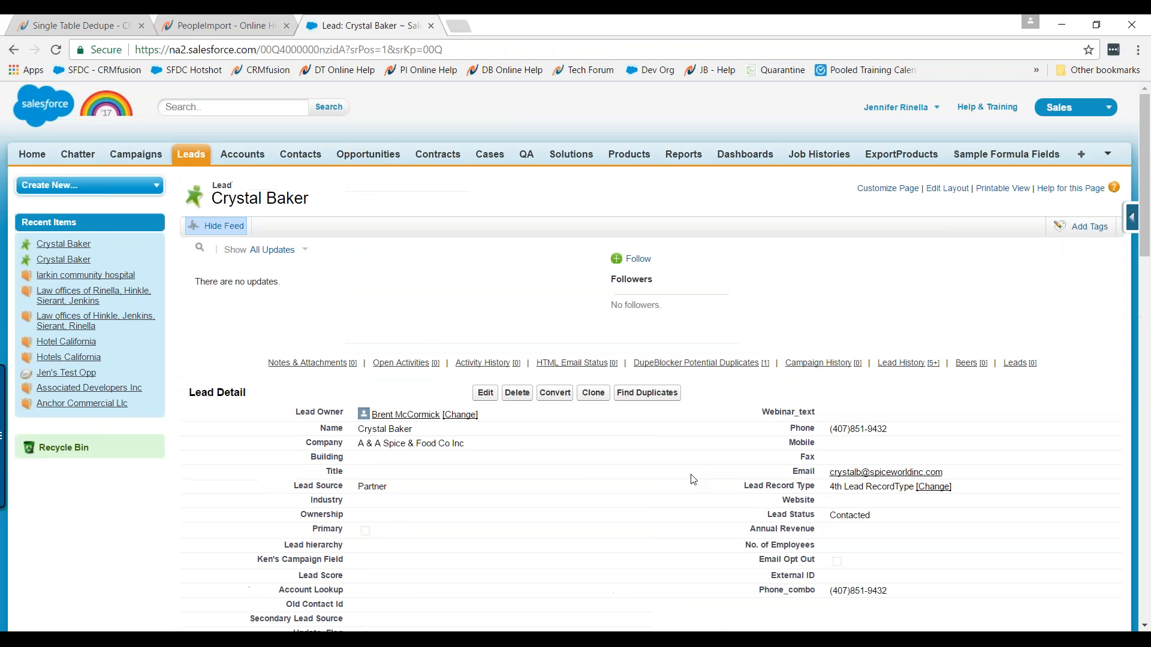
left_click(13, 50)
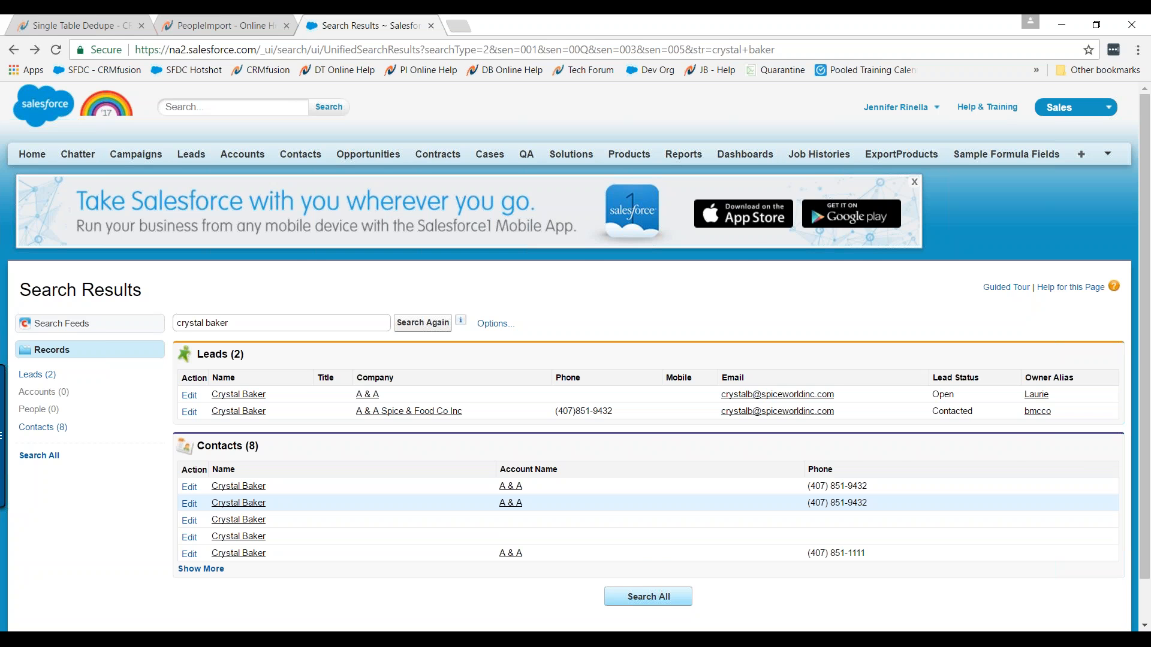
Bring PeopleImport forward and scroll the match results grid to its top-left
left_click(644, 639)
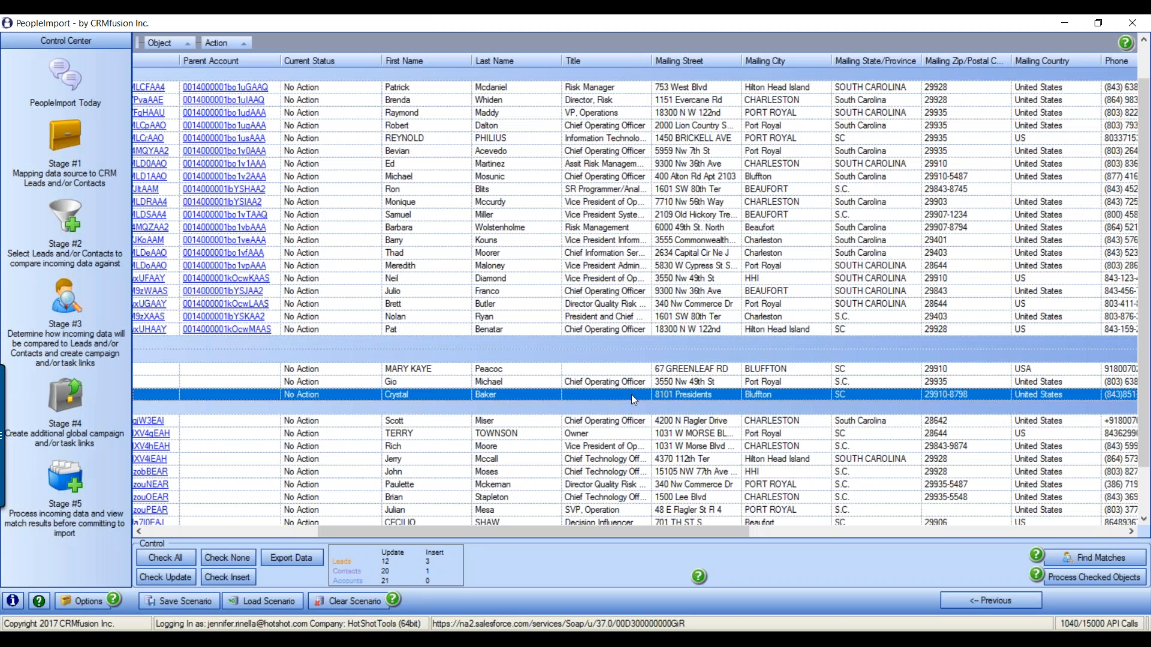
left_click_drag(635, 530, 461, 537)
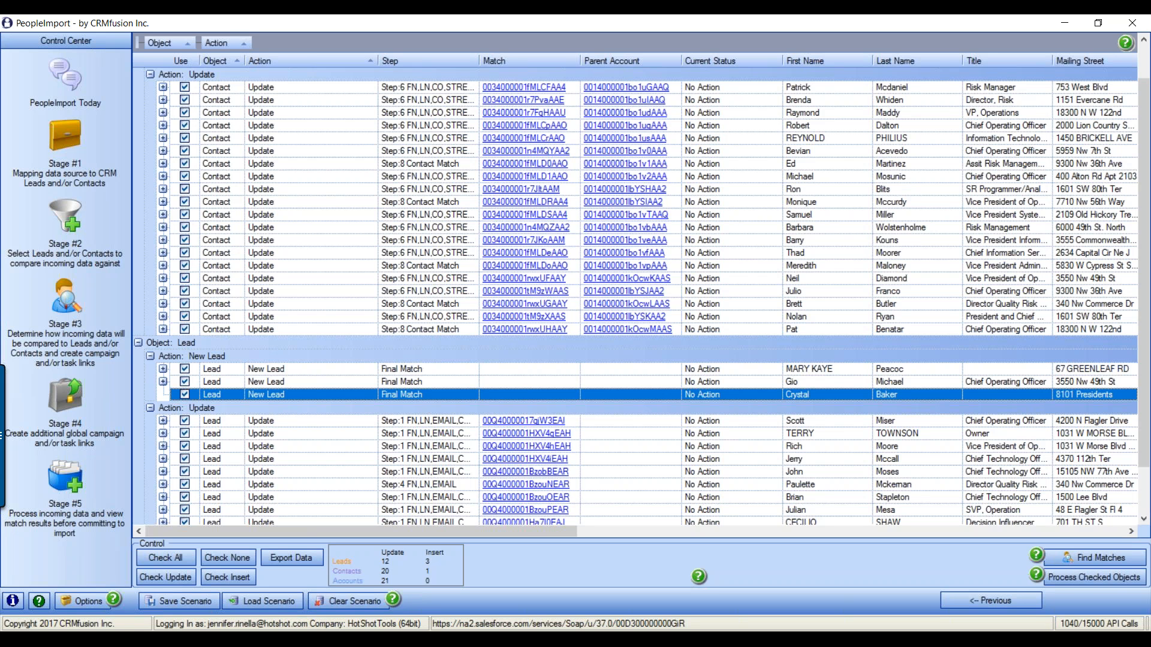
scroll(716, 477, "up", 1)
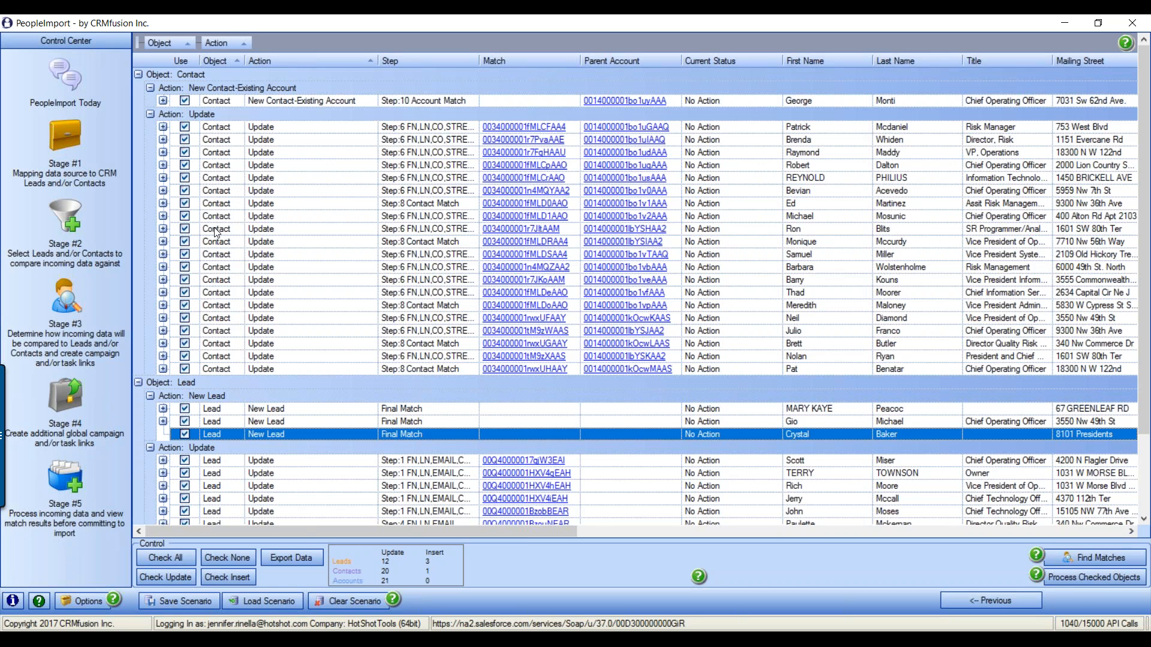
left_click(77, 294)
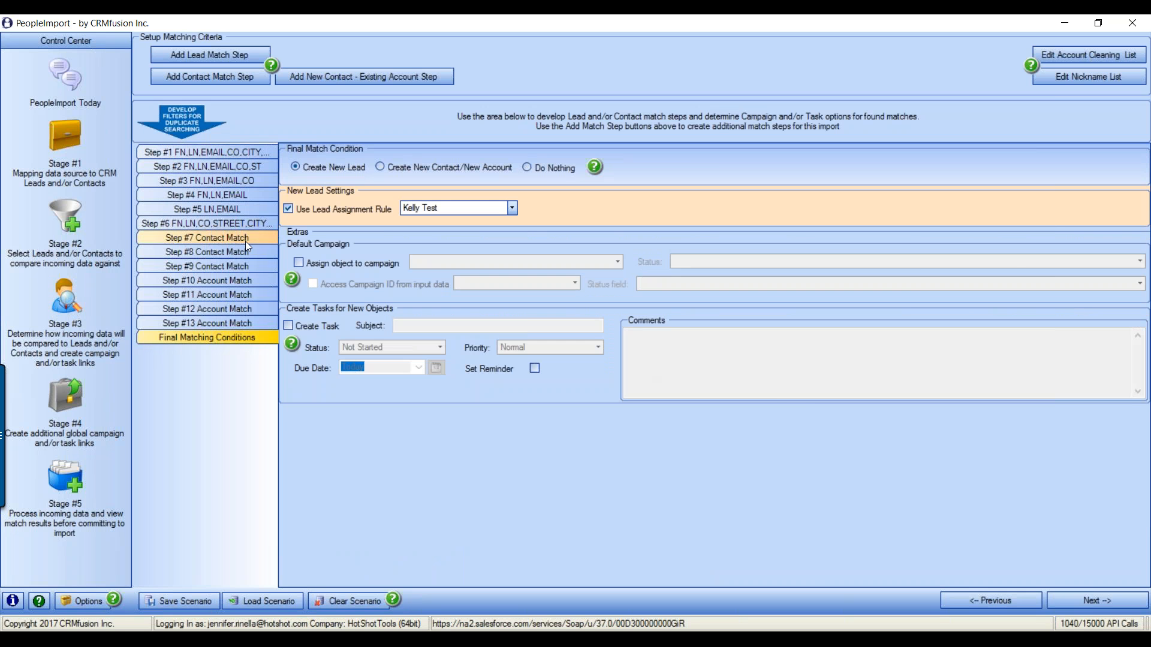
left_click(237, 281)
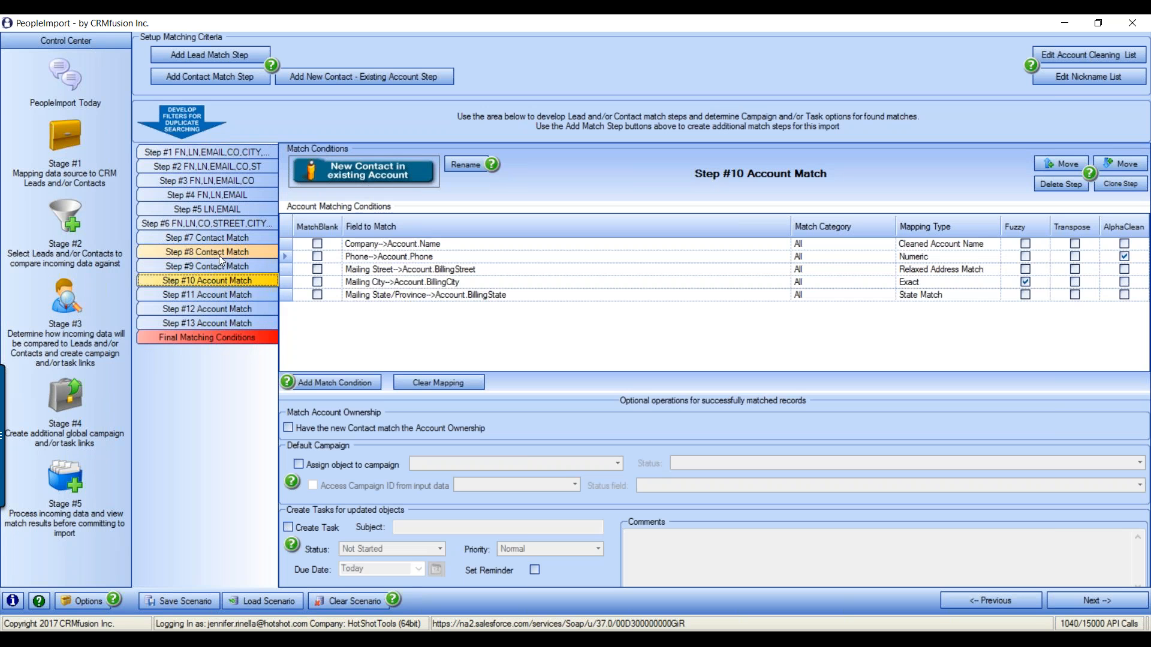
left_click(216, 266)
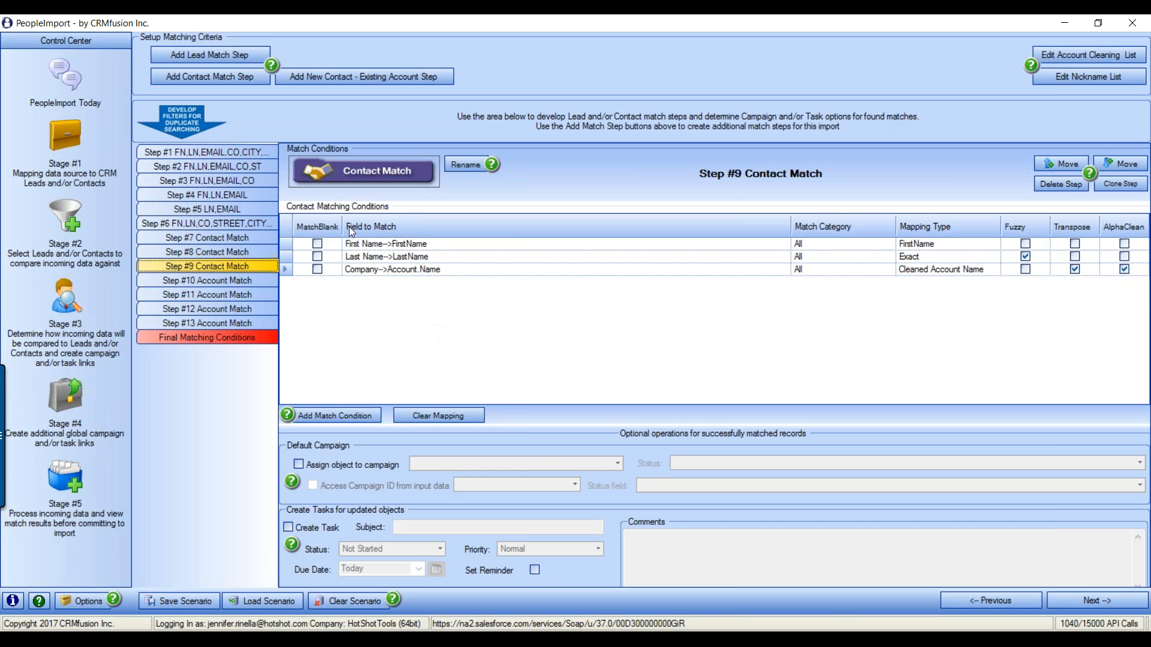
left_click(70, 473)
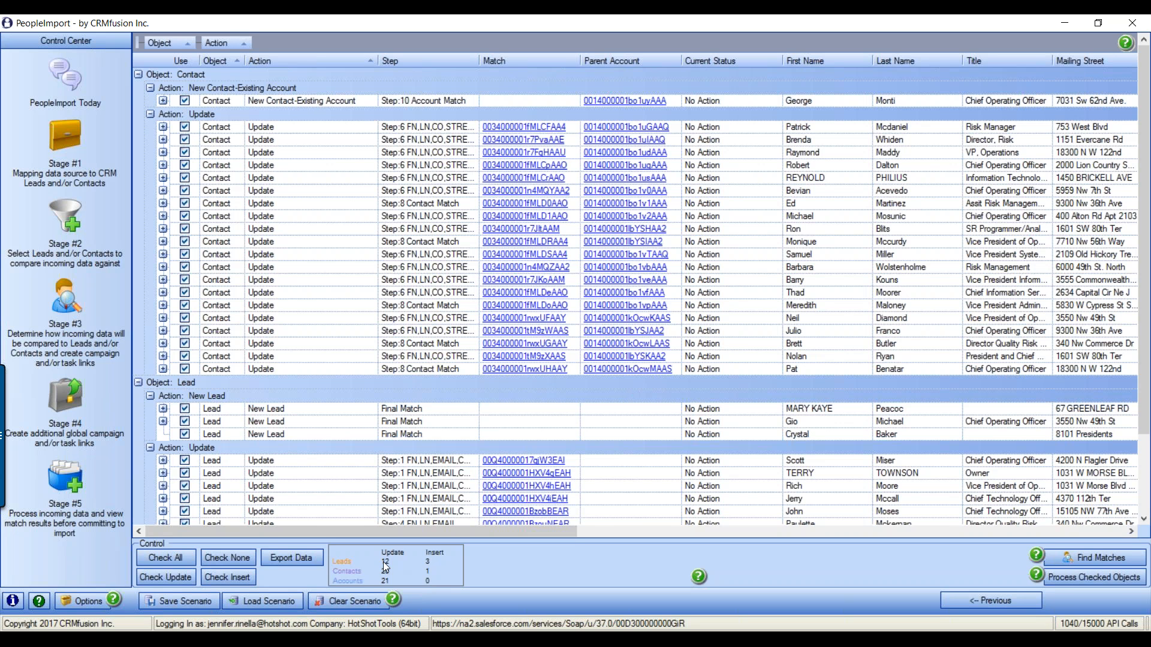
Check only the four insert rows and open the Export Data options
left_click(240, 553)
left_click(176, 579)
left_click(227, 558)
left_click(246, 579)
left_click(300, 560)
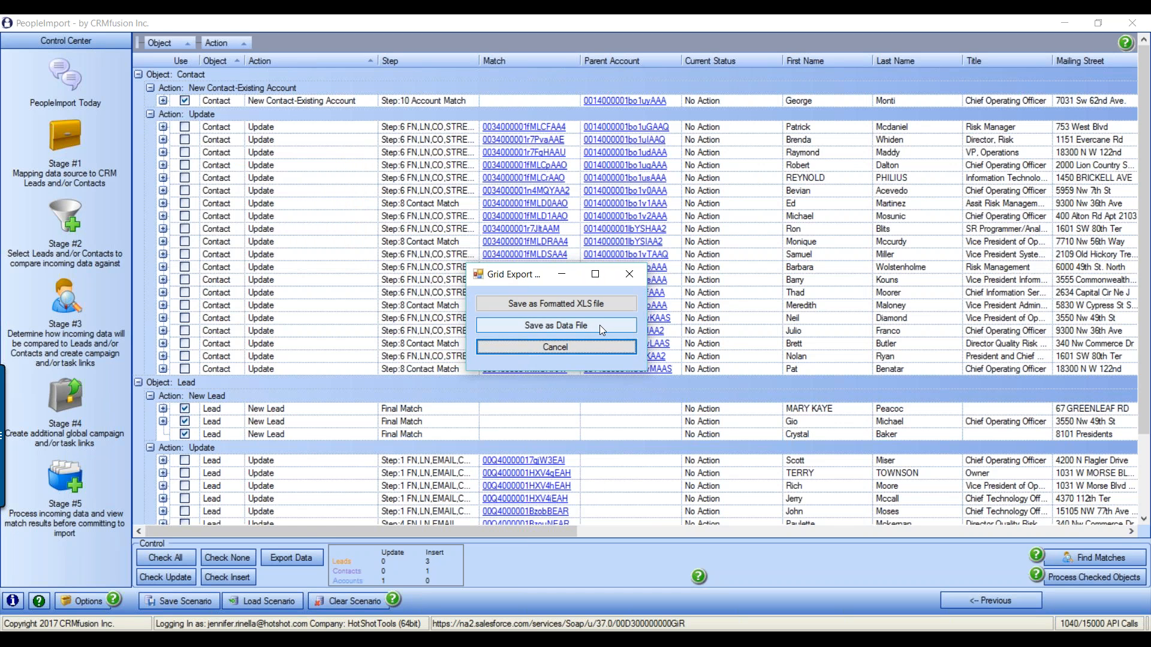
Choose Save as Data File, then cancel the Save As without exporting
left_click(599, 326)
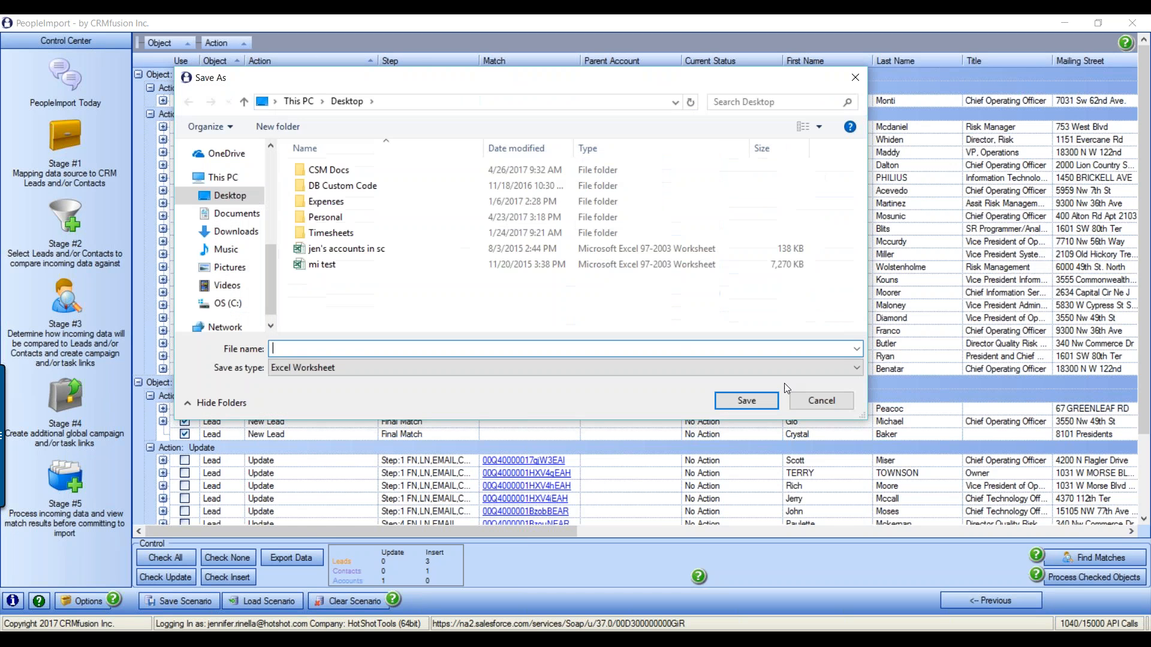
left_click(832, 400)
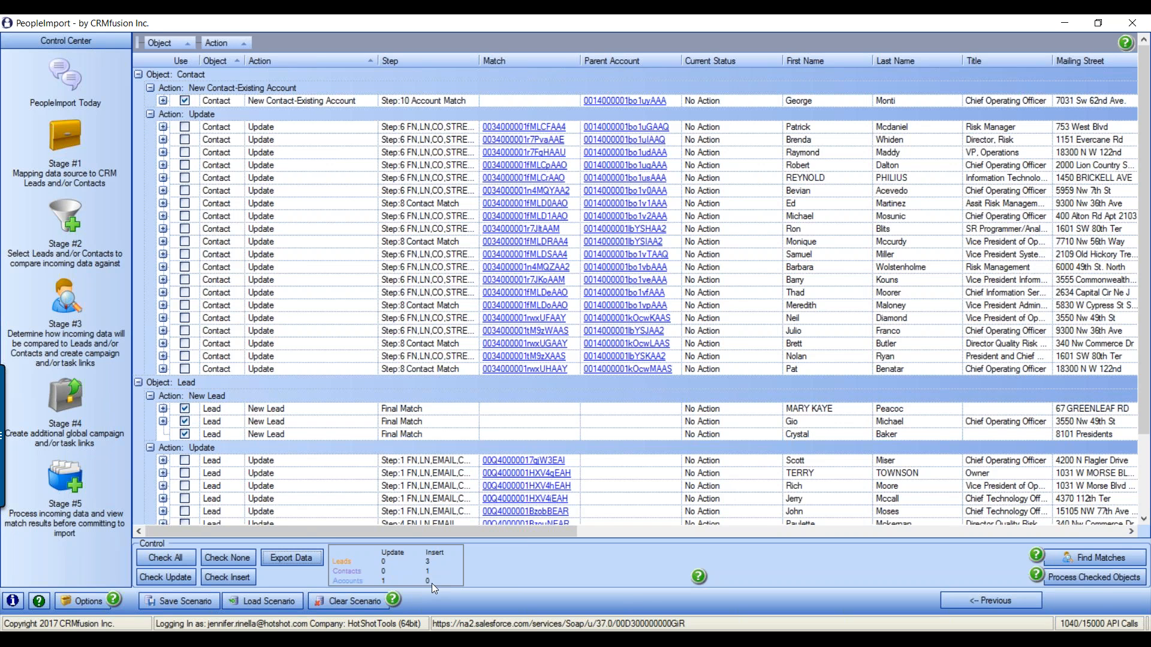
Start processing the checked rows and open the input data error check
left_click(1097, 579)
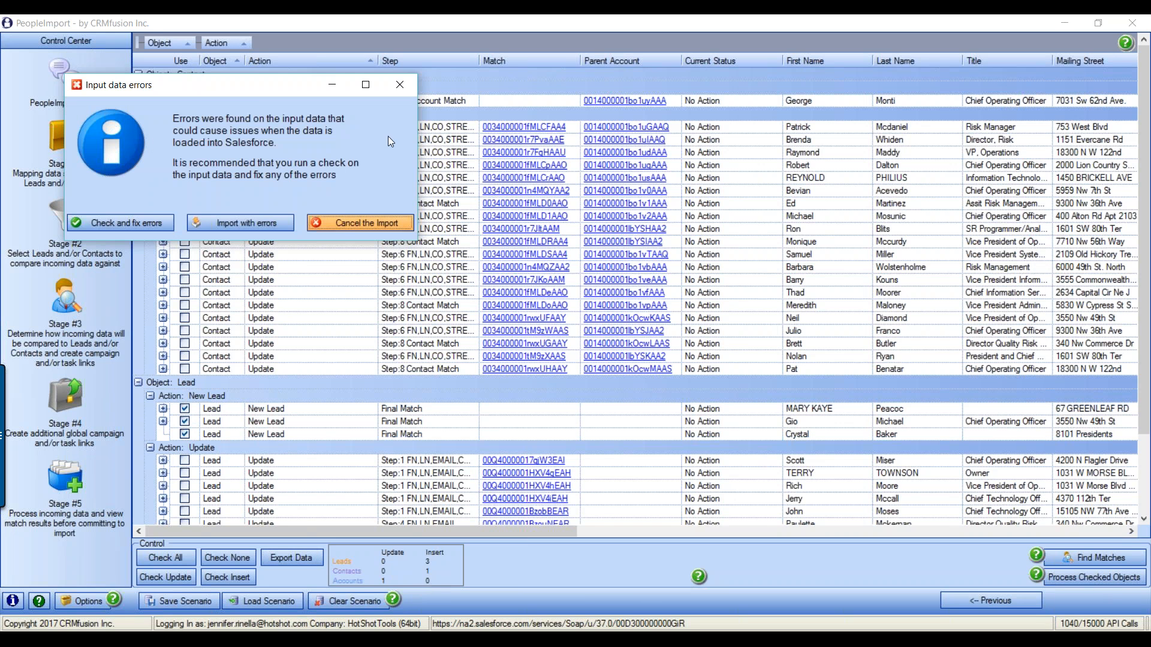
left_click_drag(256, 92, 560, 172)
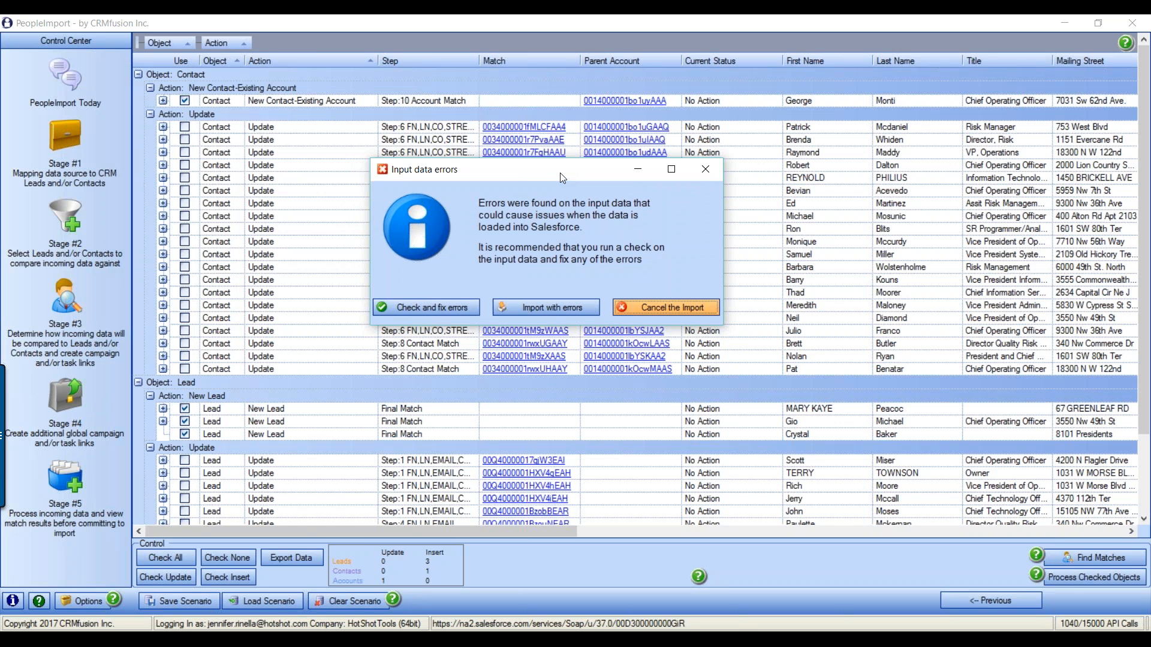
left_click(440, 308)
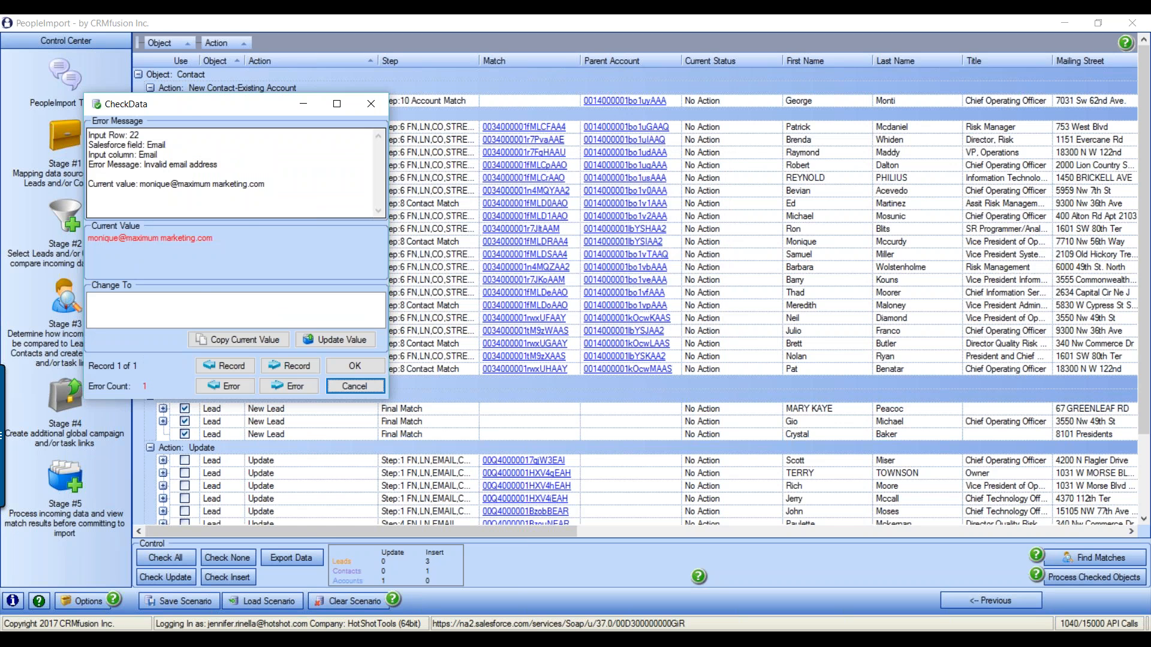
Remove the stray space from the invalid email, accept it, and start the import
left_click_drag(193, 112, 423, 192)
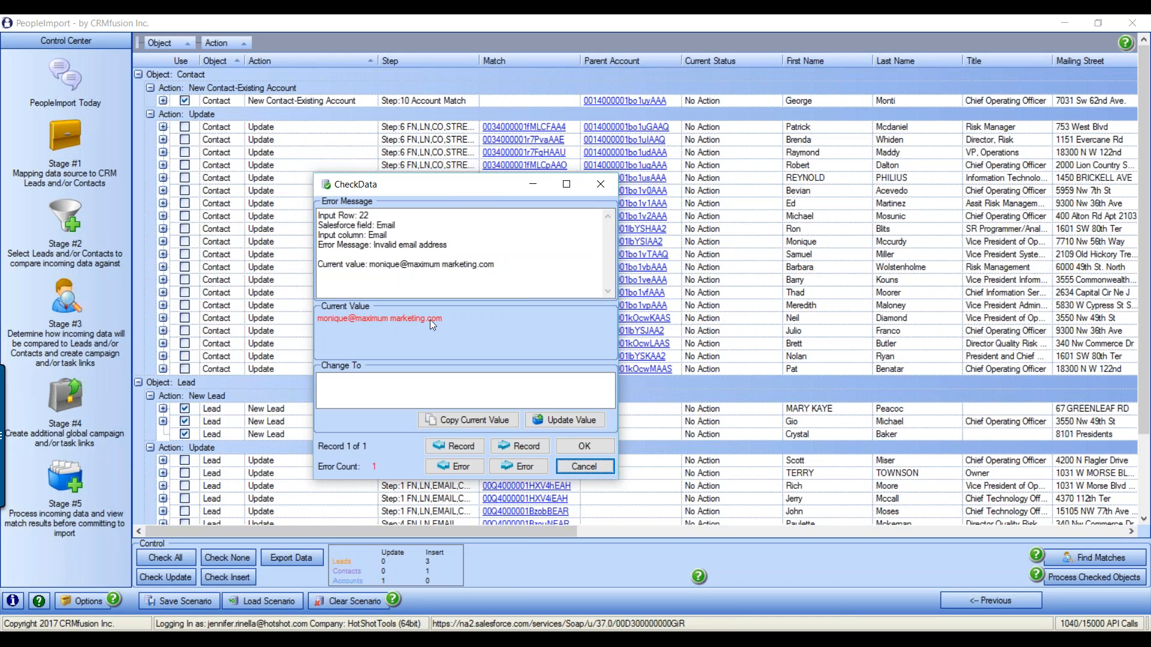
left_click(459, 421)
left_click(392, 380)
key("BackSpace")
left_click(570, 420)
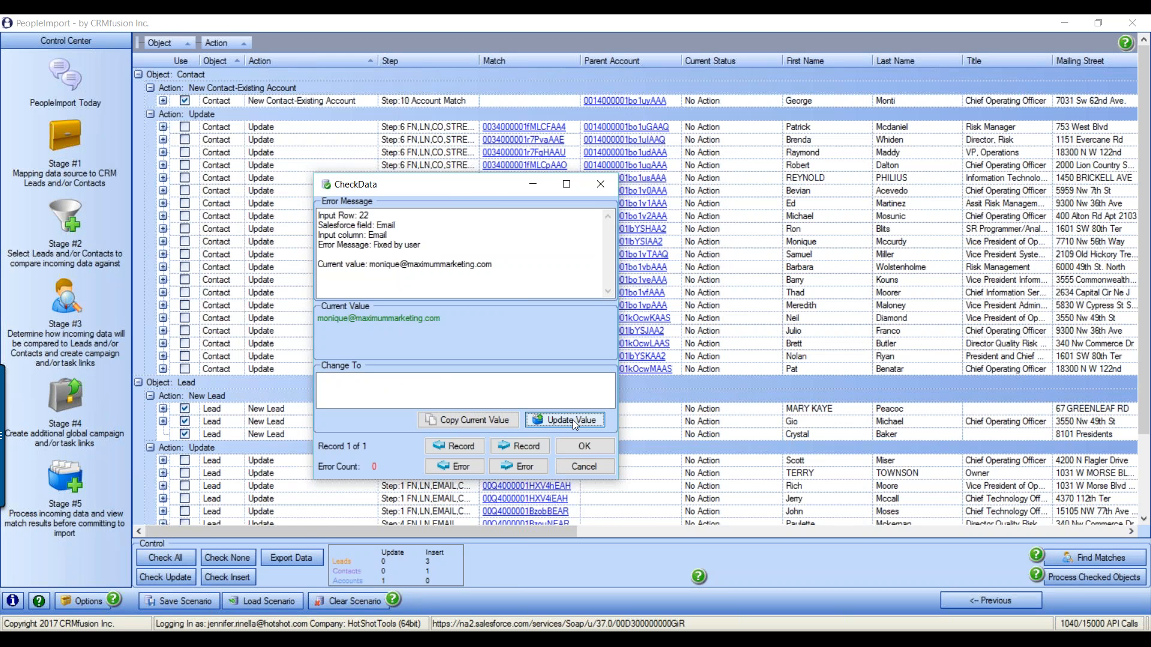
left_click(590, 445)
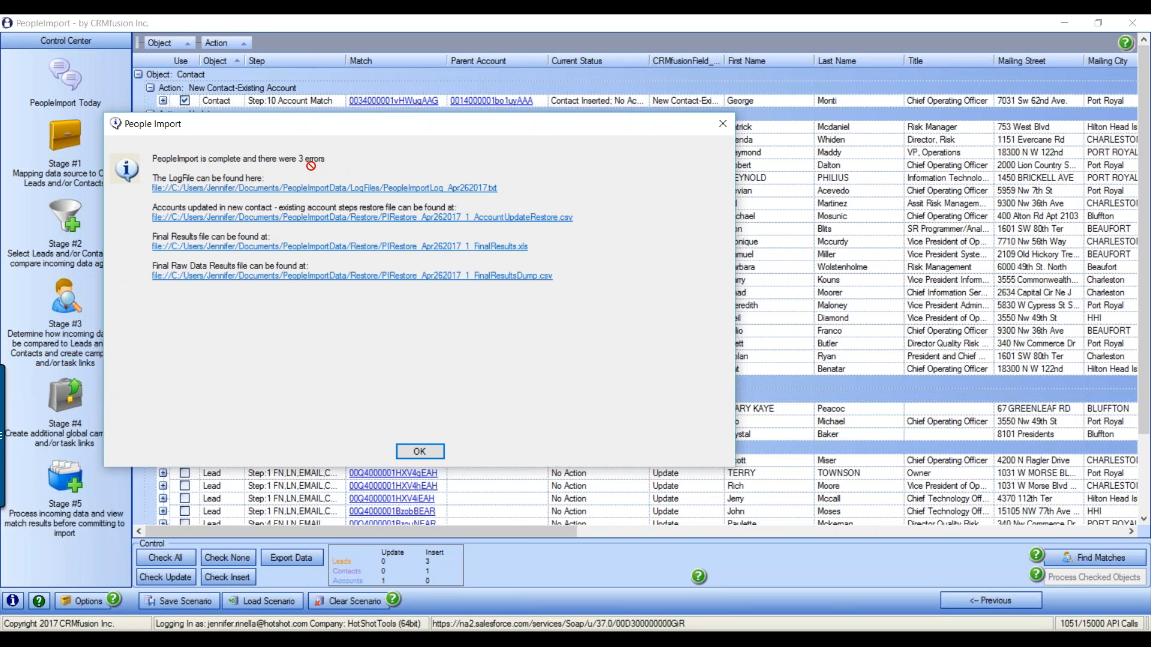
Open the PeopleImportLog_Apr262017 log file from the completion summary
left_click(226, 191)
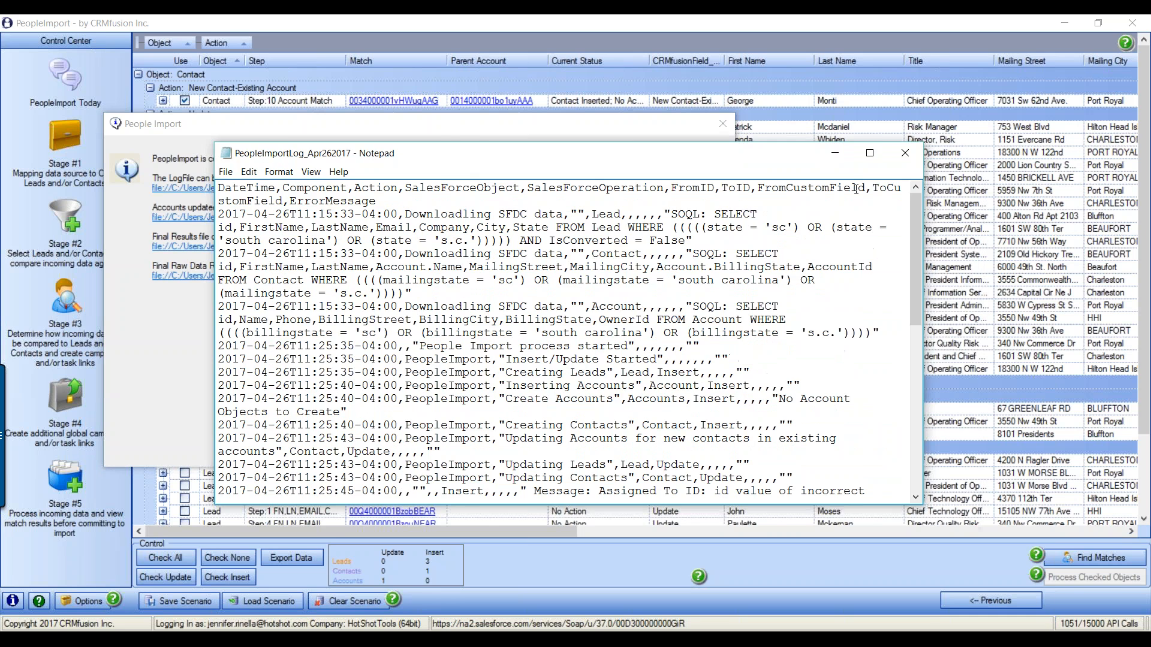
Maximize the log, highlight the three error lines, then close Notepad
left_click(870, 153)
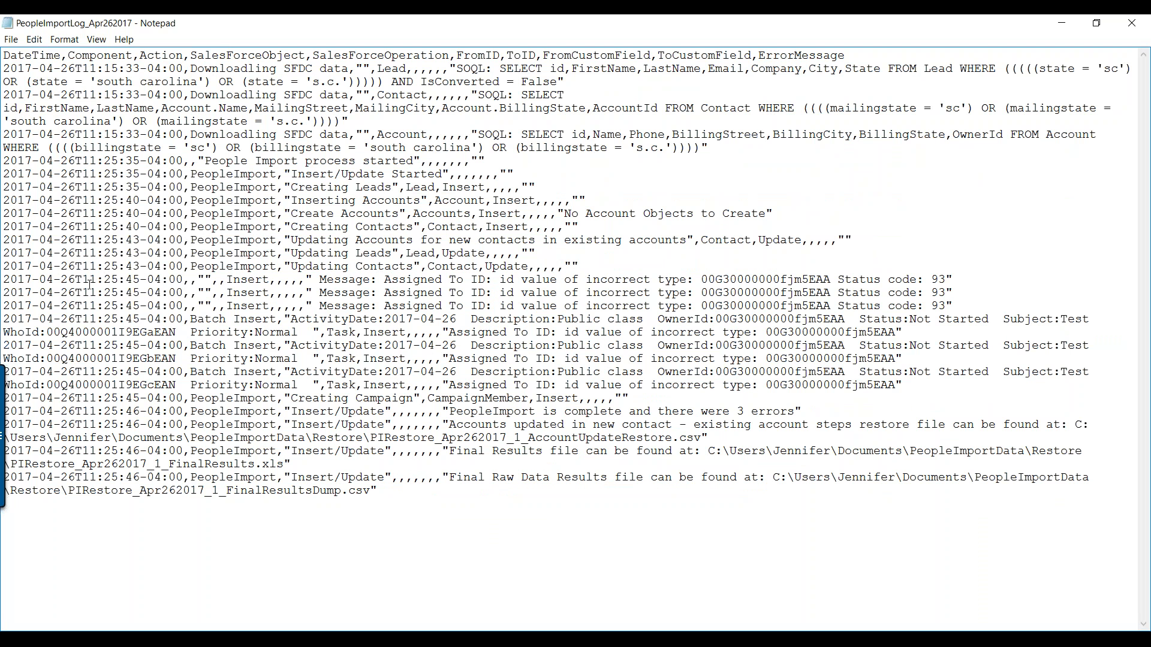
left_click_drag(9, 277, 953, 306)
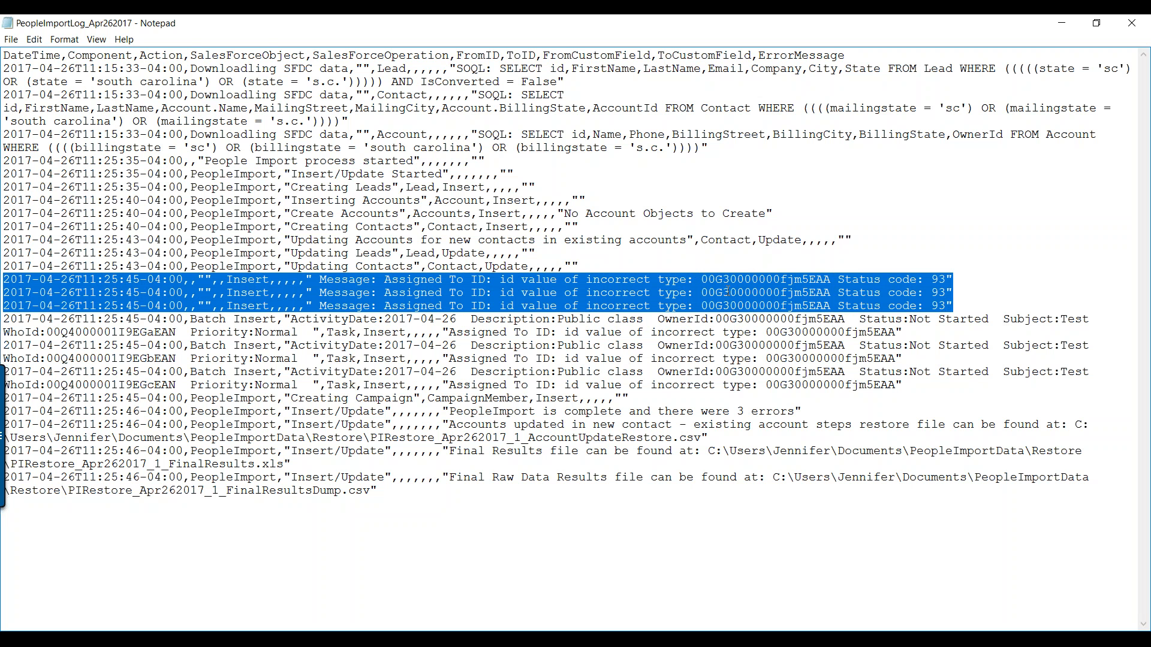
left_click(241, 294)
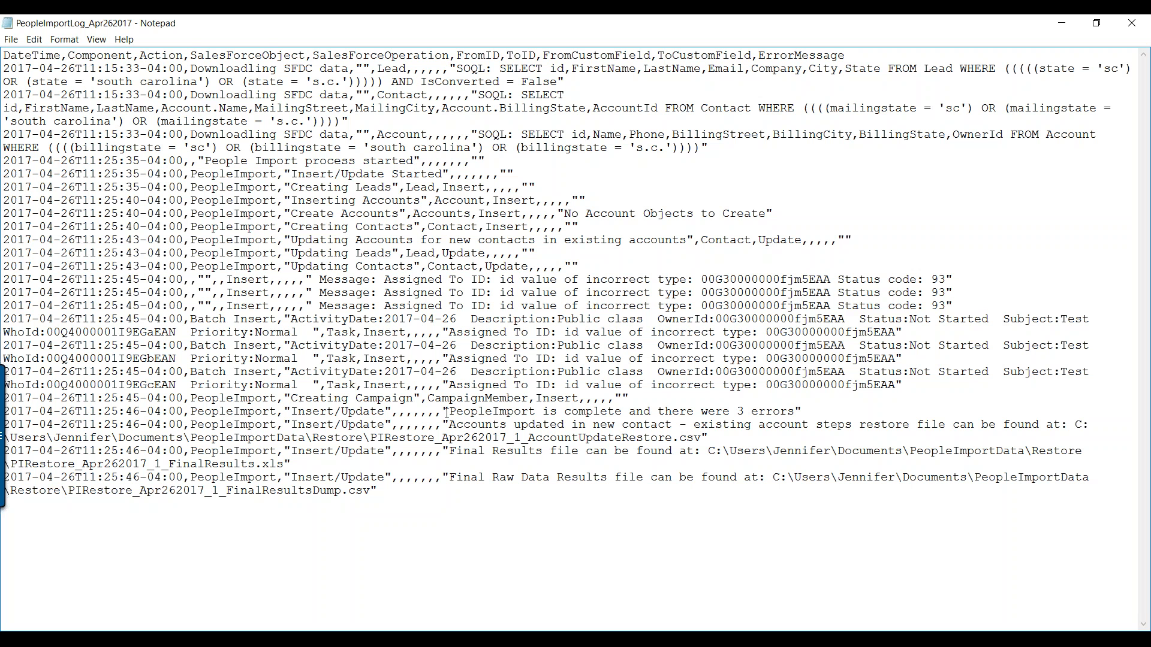
left_click(1132, 23)
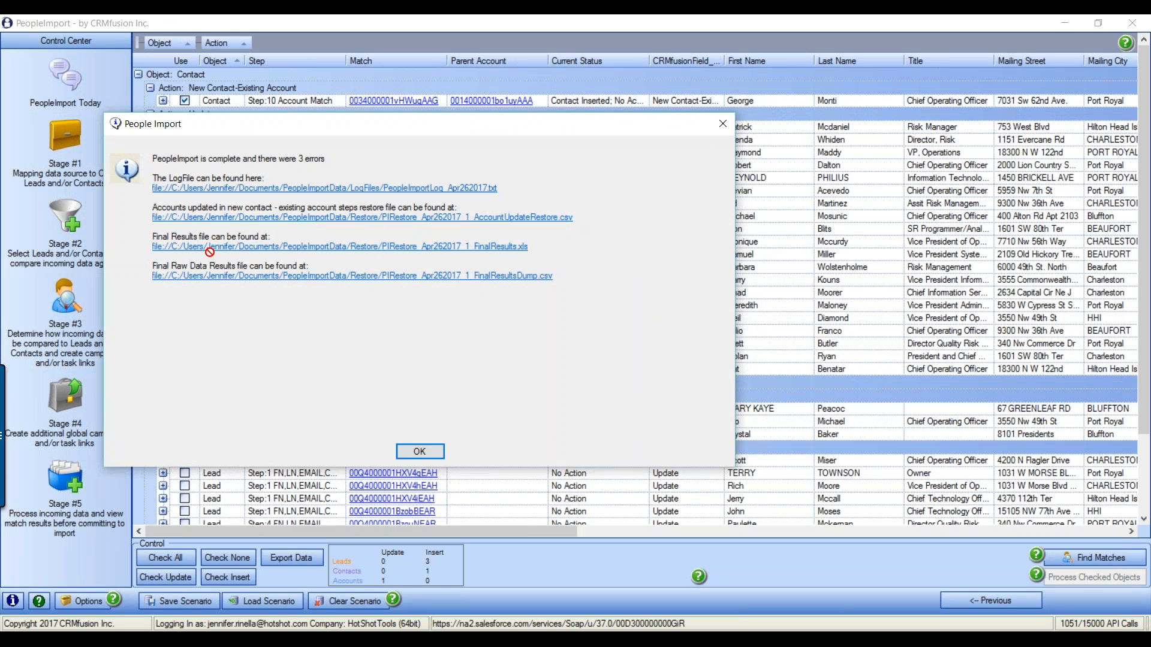
Open the FinalResults workbook, inspect row 4, and widen the Match and Step Number columns
left_click(487, 248)
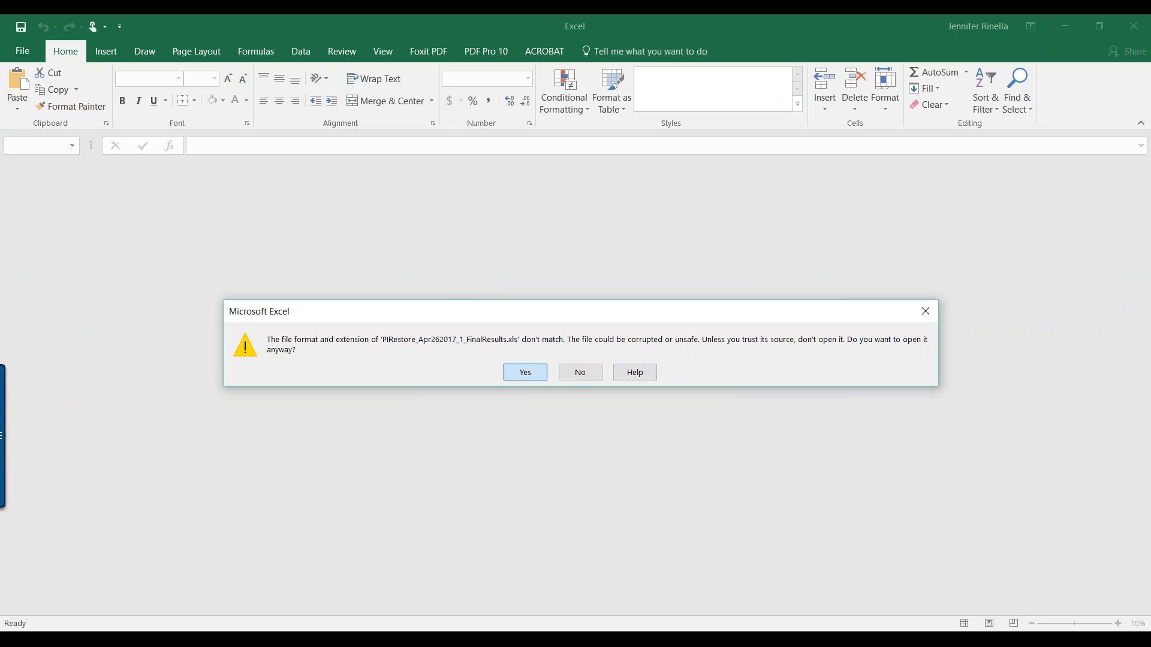
left_click(526, 376)
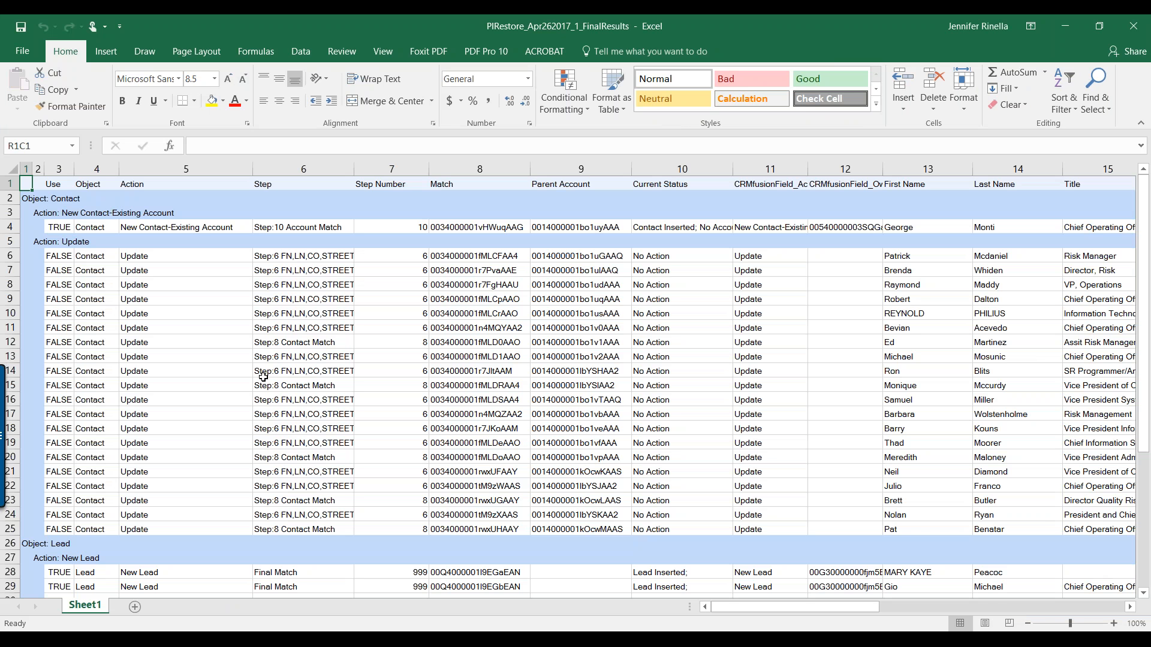
left_click(88, 228)
left_click(153, 228)
left_click(291, 229)
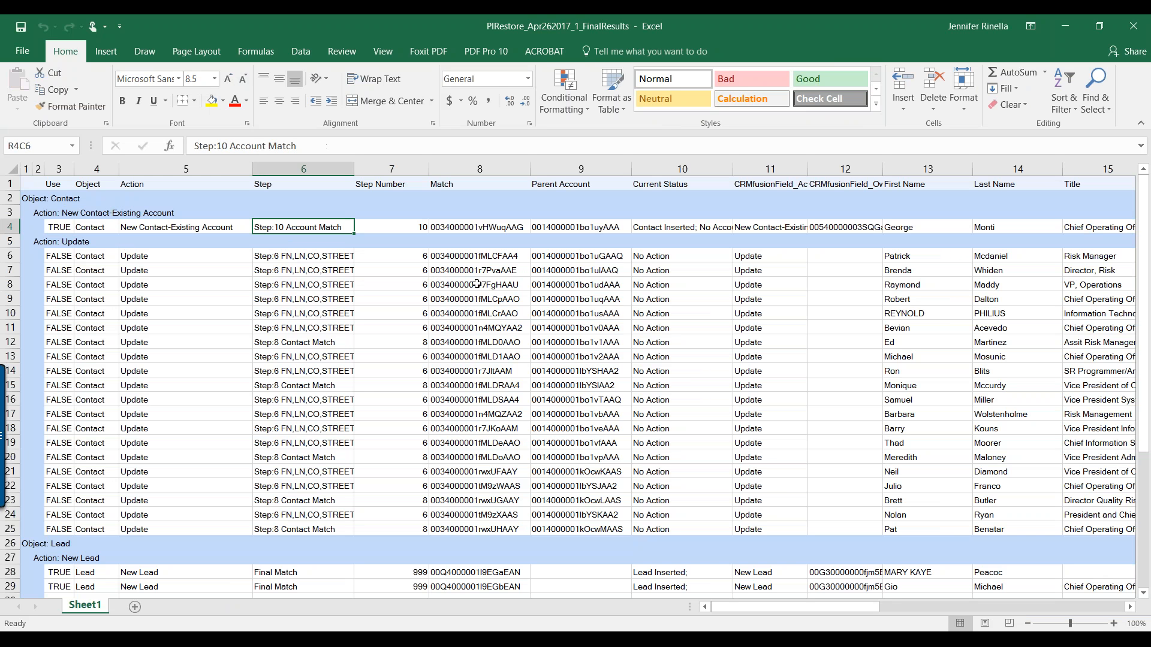
left_click(499, 229)
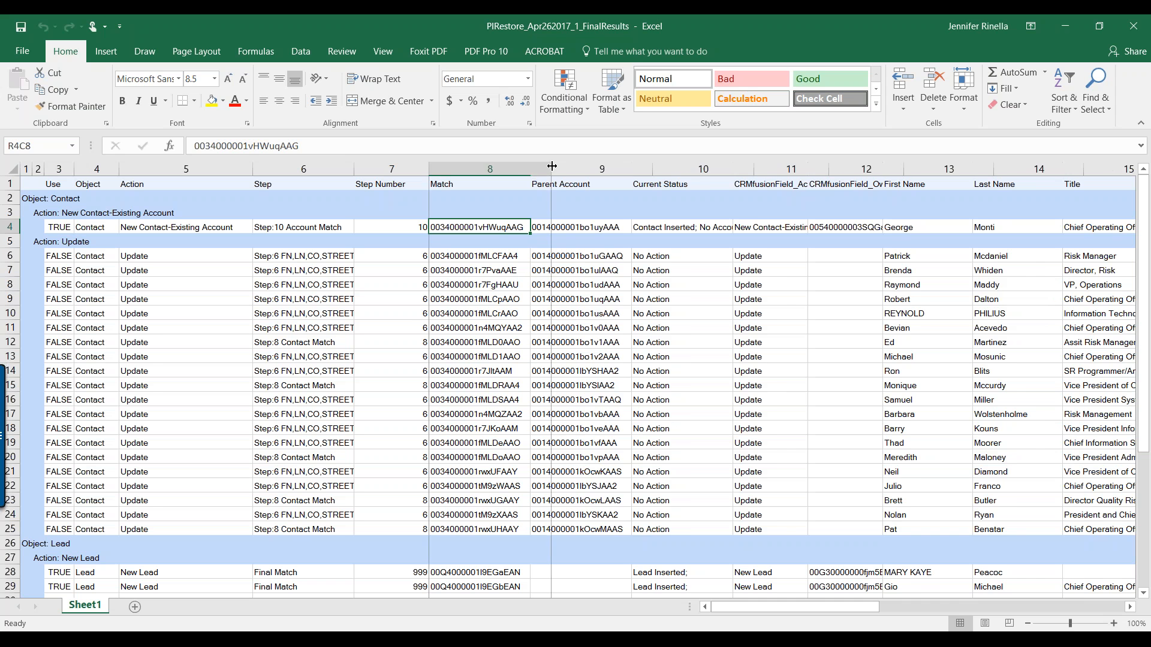
double_click(530, 169)
left_click_drag(430, 170, 442, 169)
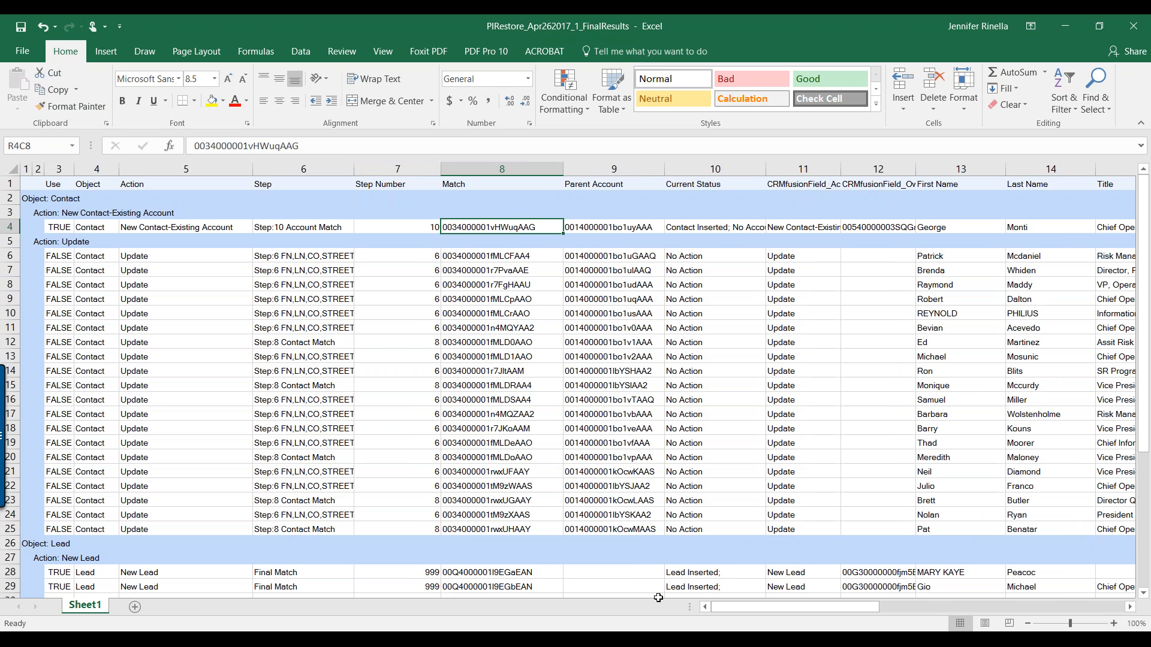
Move the PeopleImport completion summary lower on screen, then return to the workbook
mouse_move(654, 629)
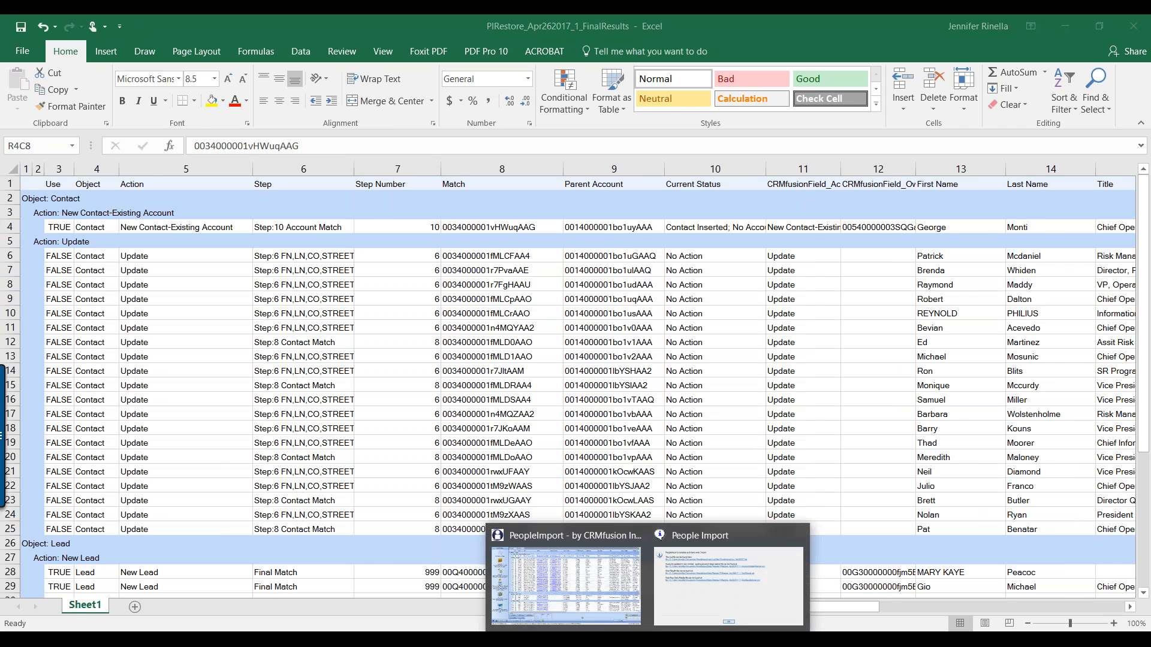
left_click(567, 572)
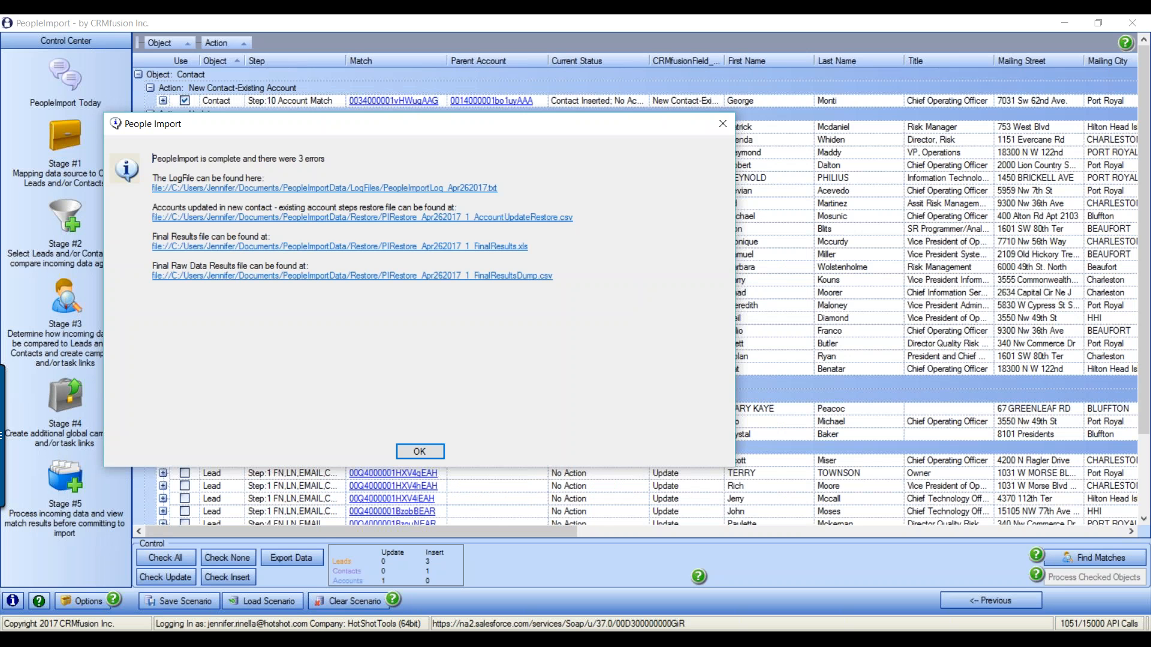
left_click_drag(568, 131, 602, 219)
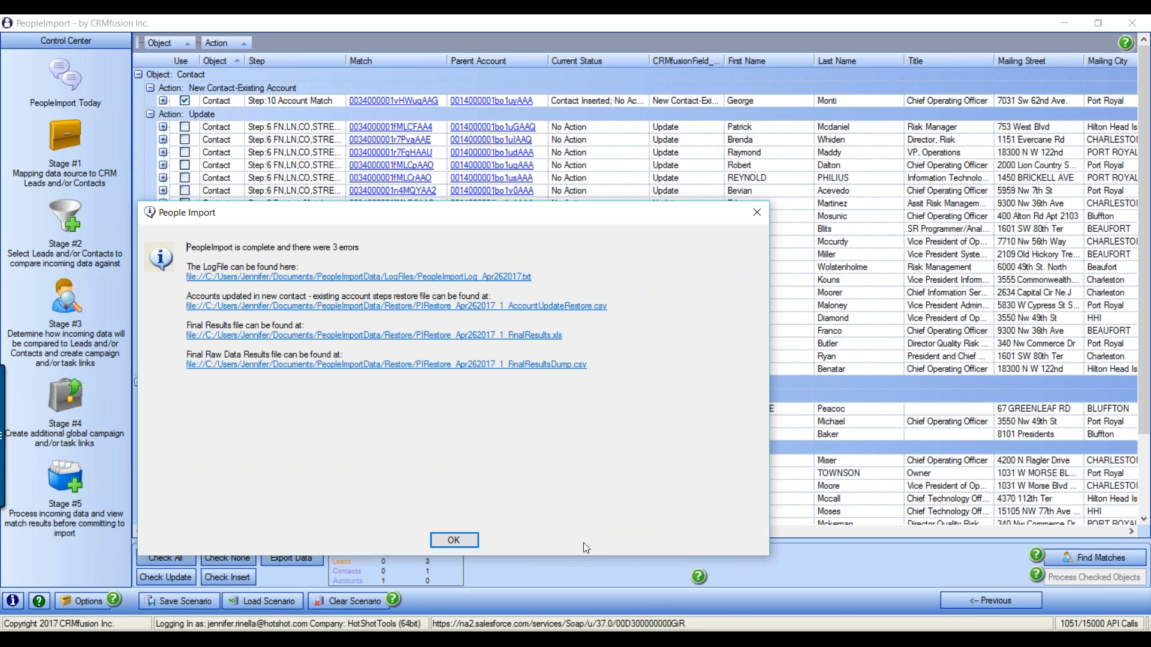
mouse_move(573, 637)
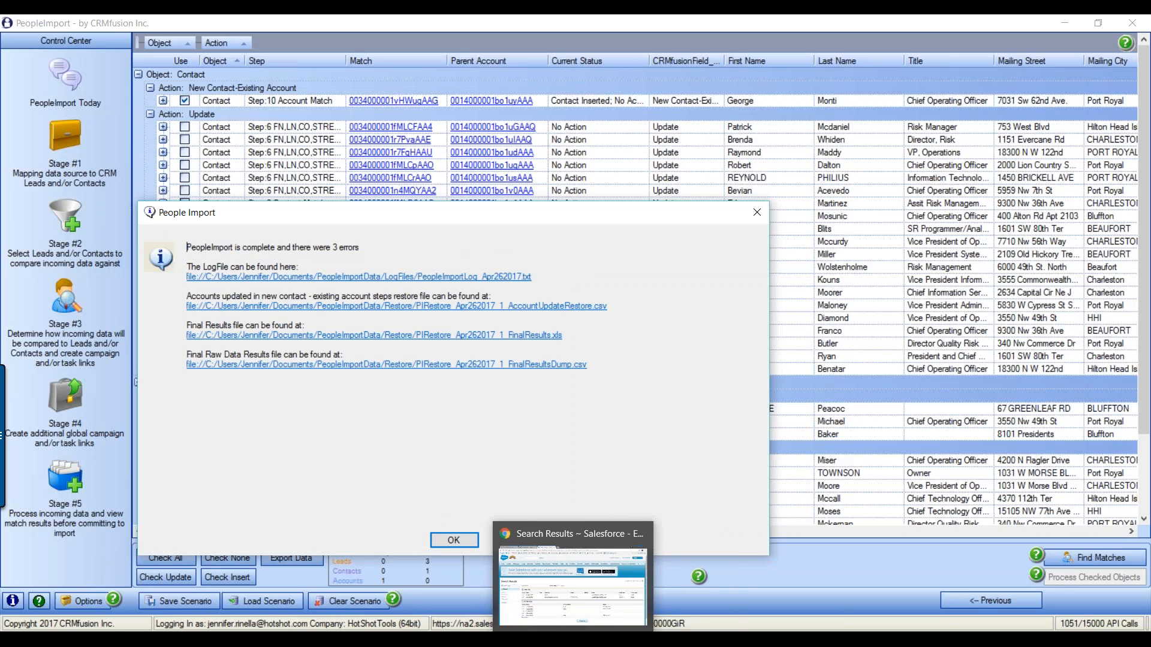
left_click(684, 636)
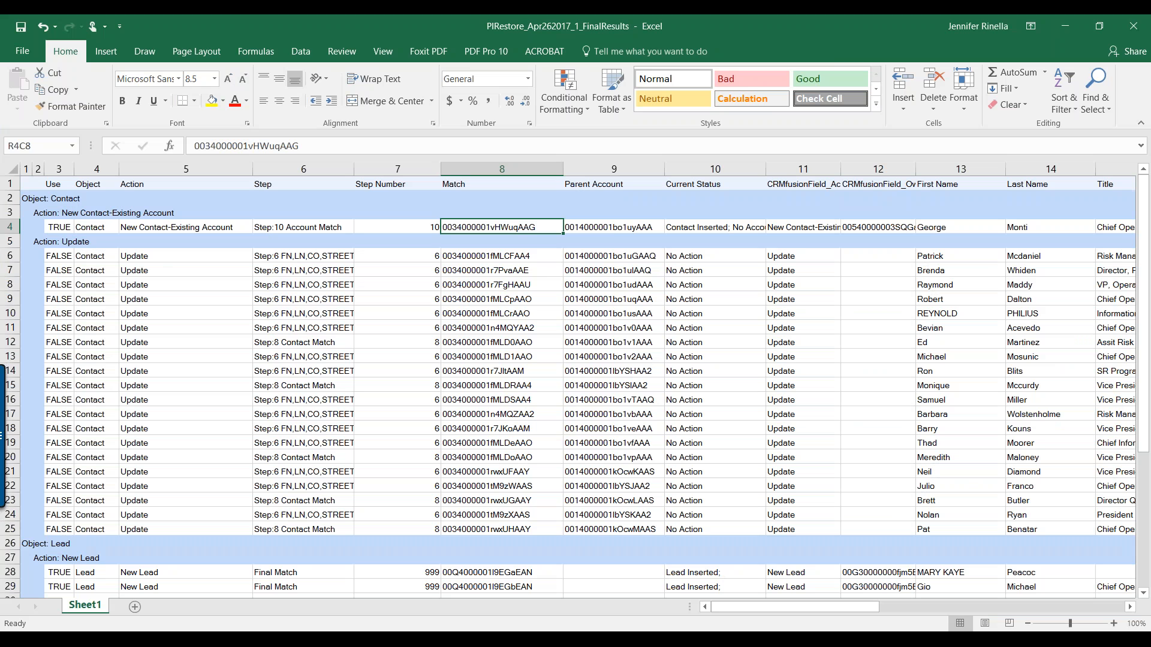
Check row 4's parent account and Match IDs, widen the Use column, and select the contacts' FALSE values
left_click(608, 231)
left_click_drag(72, 171, 121, 171)
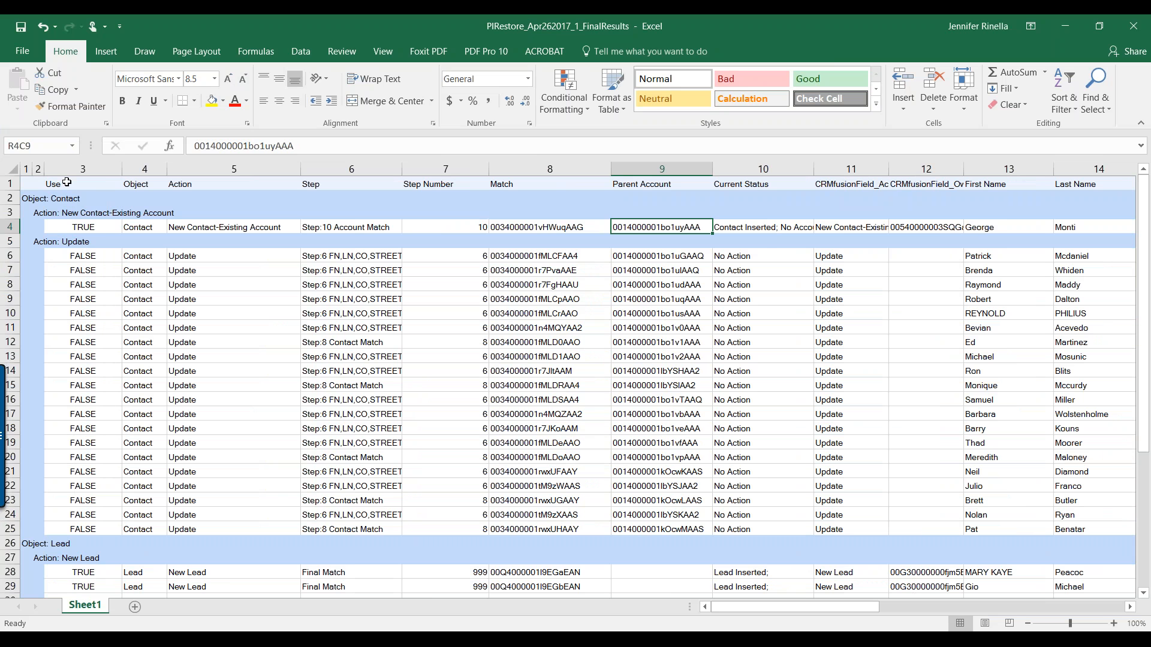
left_click(104, 228)
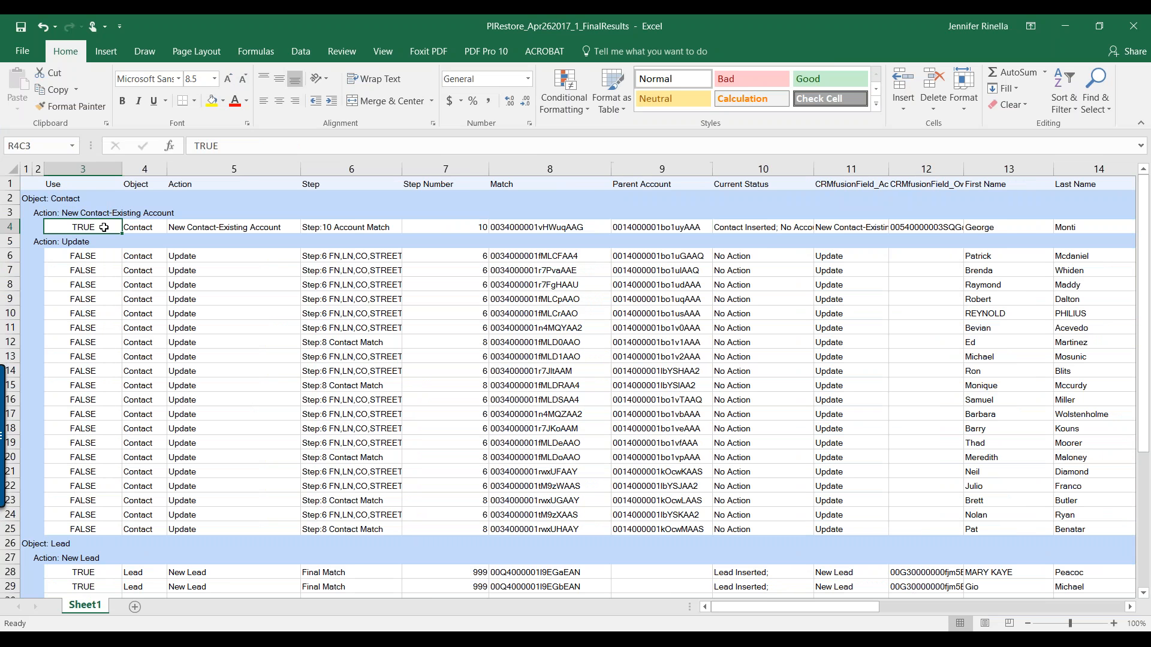
left_click(530, 228)
left_click_drag(84, 256, 84, 530)
Review the three new leads' Use values, Match IDs and Lead Inserted statuses
scroll(591, 377, "down", 6)
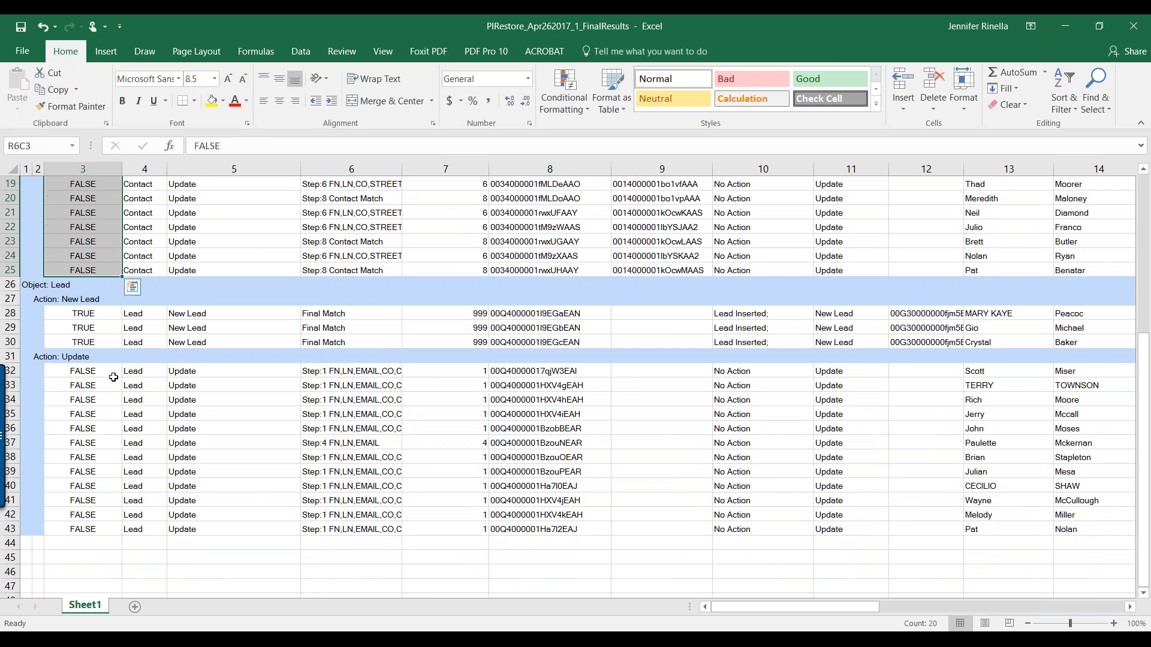
left_click_drag(91, 313, 101, 344)
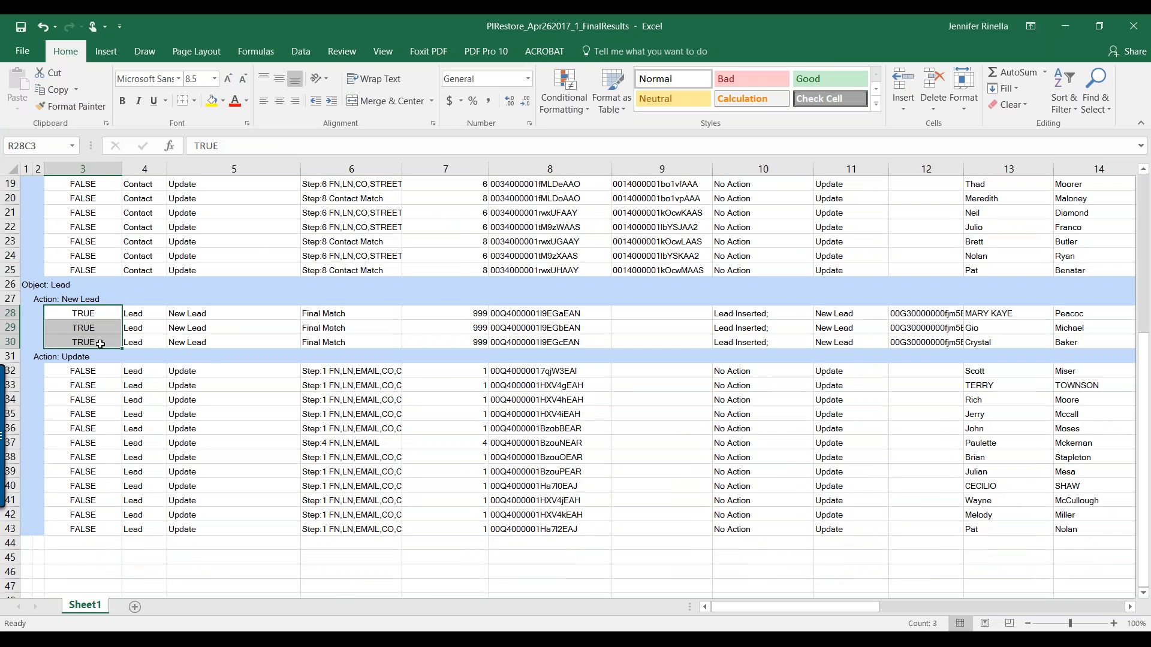
left_click_drag(546, 313, 546, 344)
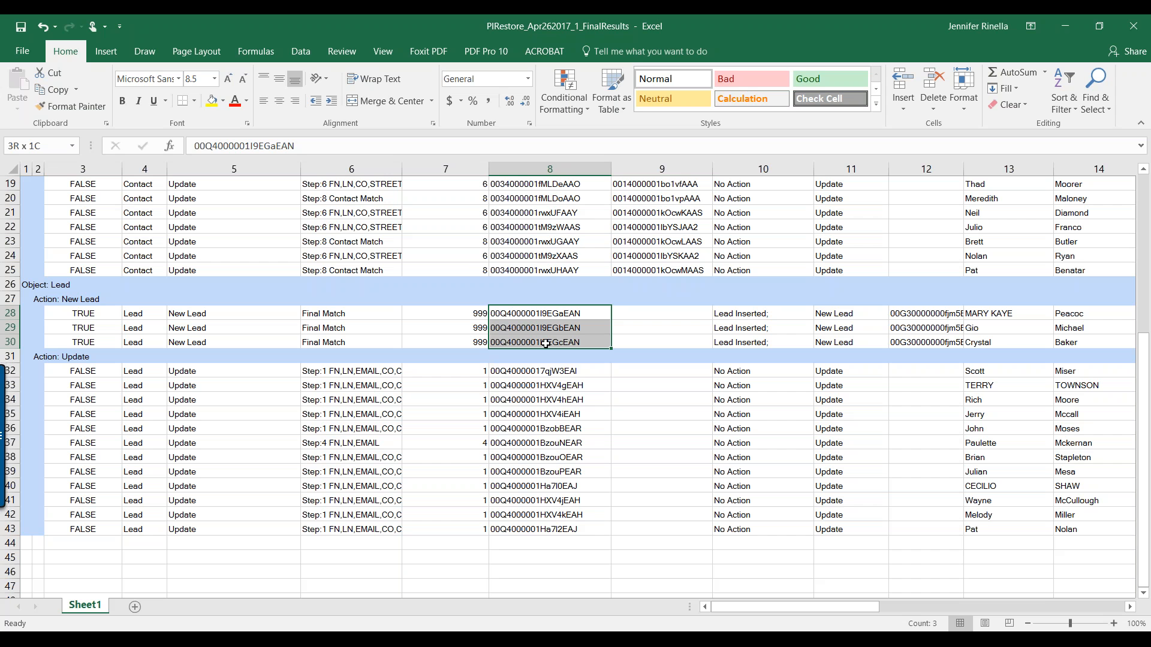
left_click(742, 314)
left_click(757, 326)
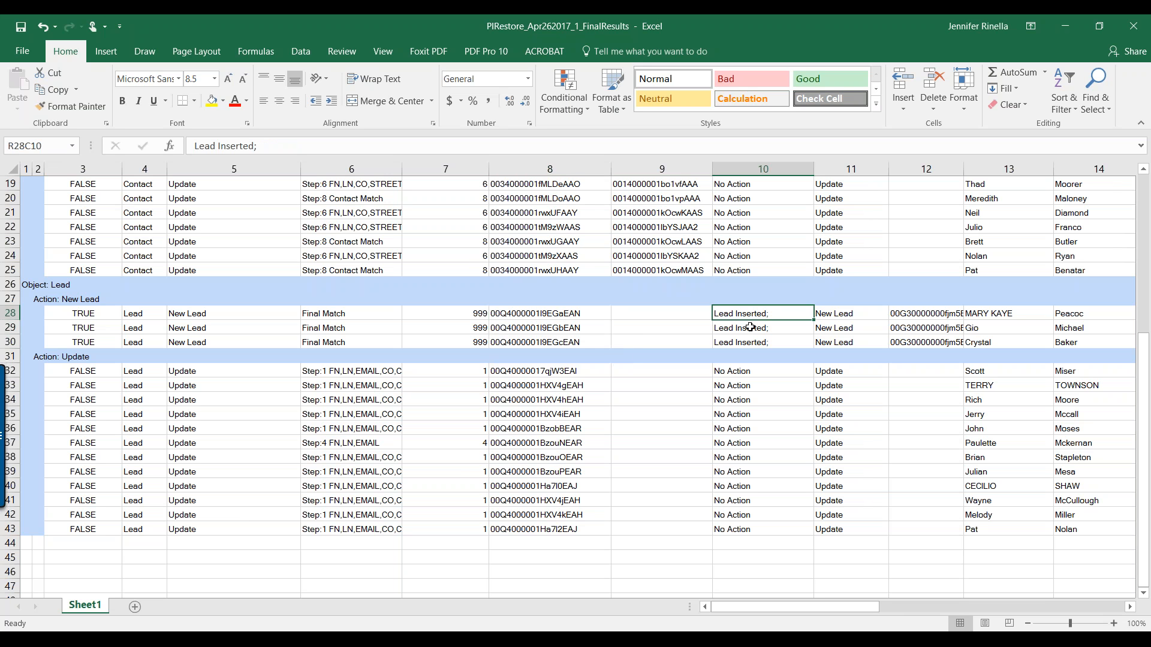
left_click(760, 342)
Check row 4's Contact Inserted status and owner ID, and the new leads' column 12 IDs
scroll(817, 373, "up", 1)
scroll(817, 373, "up", 6)
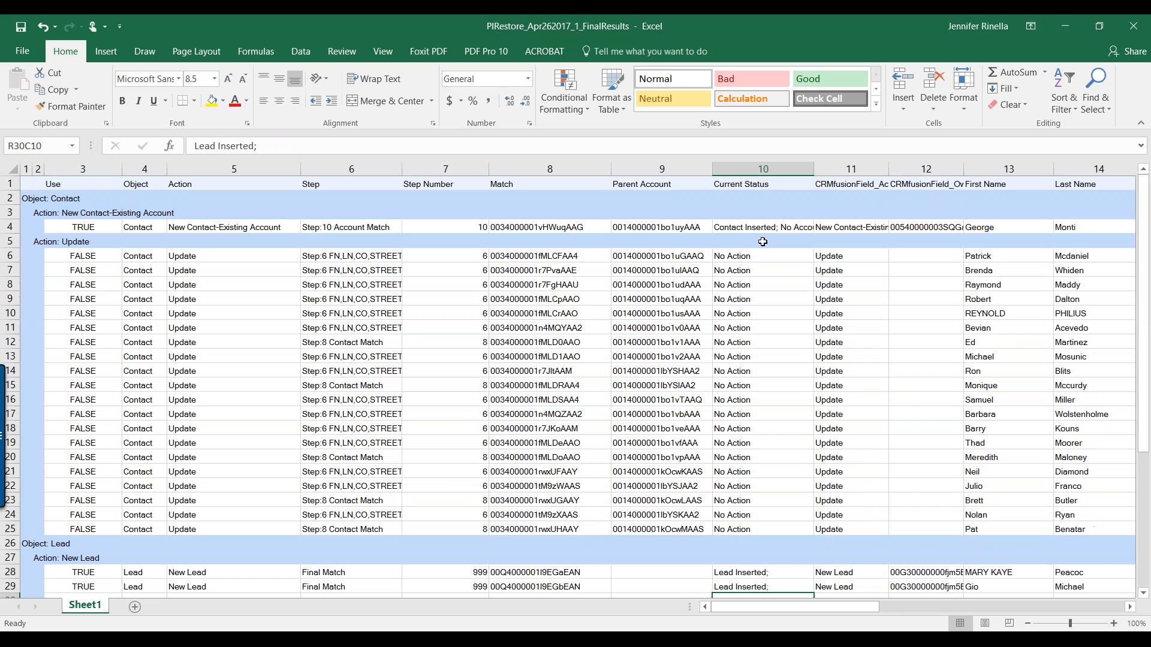
left_click(760, 230)
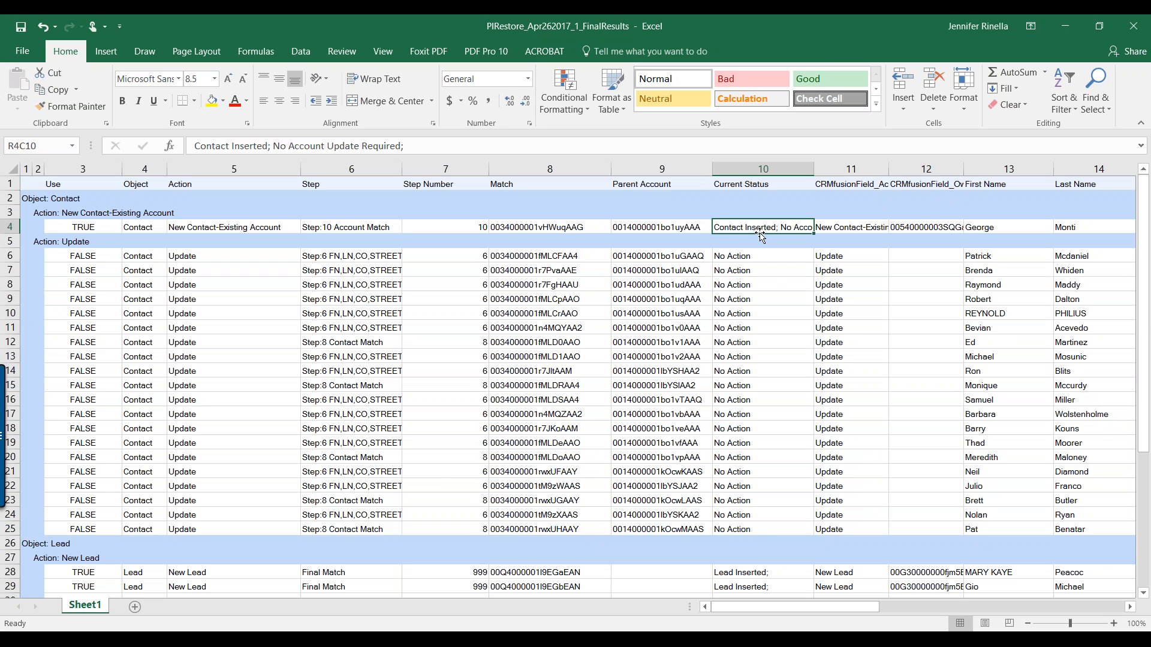
scroll(781, 405, "down", 1)
left_click(921, 185)
scroll(865, 469, "down", 1)
left_click(923, 487)
left_click(923, 501)
left_click(923, 515)
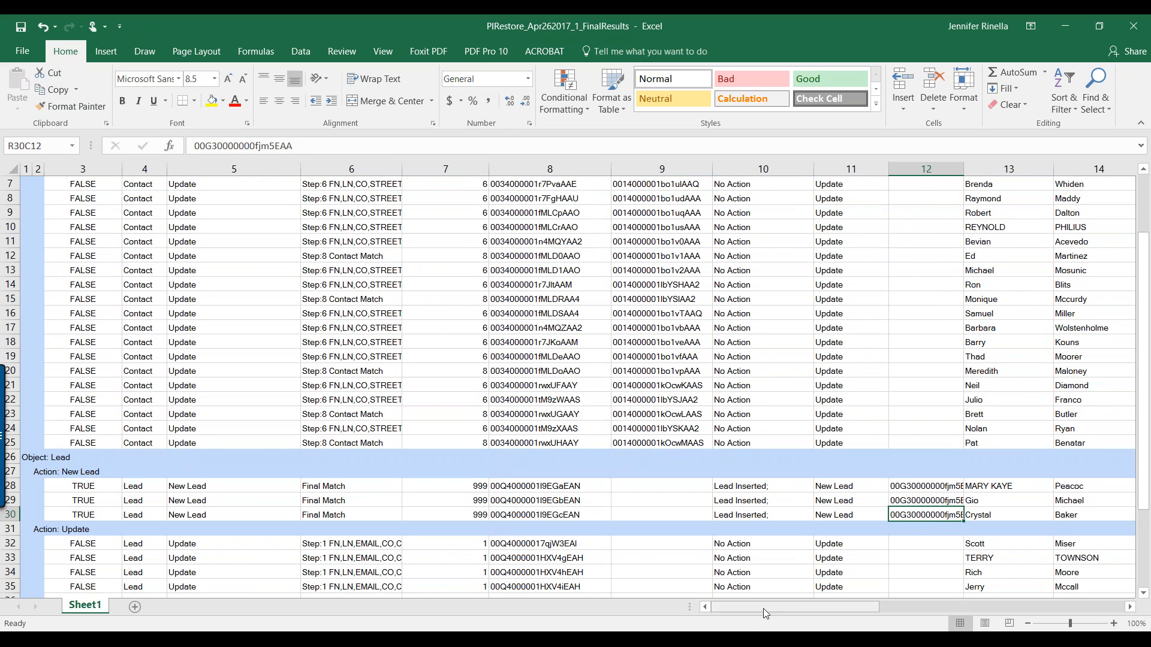
Scroll through the rest of the workbook, then bring back the PeopleImport completion message
mouse_move(763, 609)
left_mouse_down()
mouse_move(948, 607)
mouse_move(978, 617)
mouse_move(758, 608)
left_mouse_up()
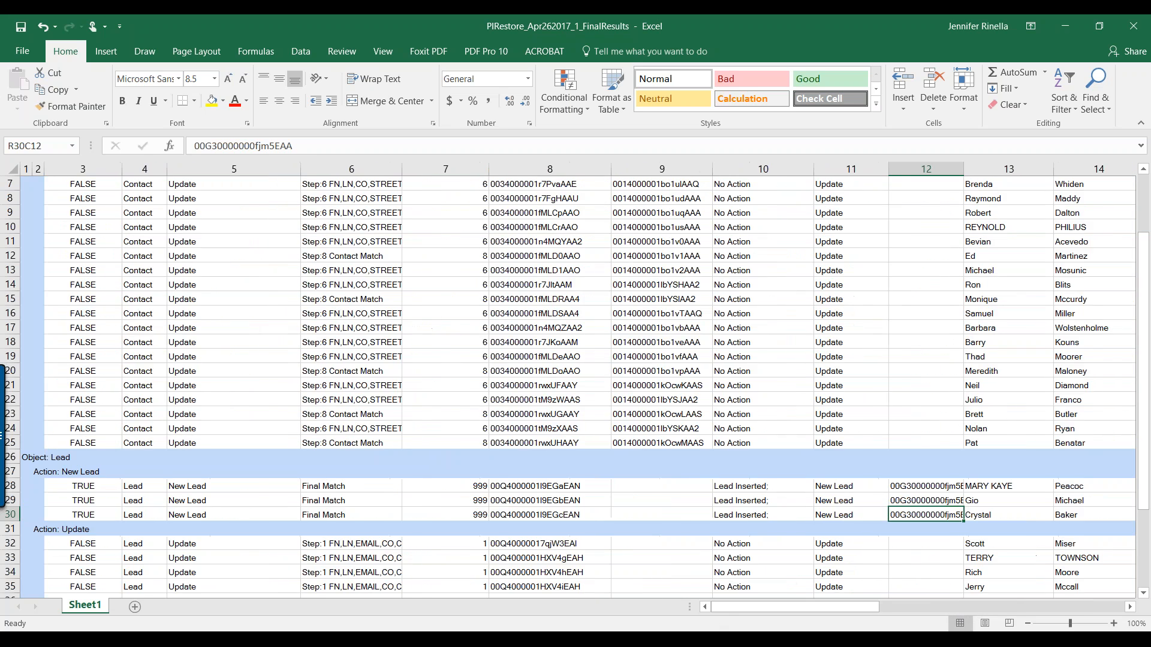
scroll(305, 457, "down", 3)
scroll(306, 457, "down", 1)
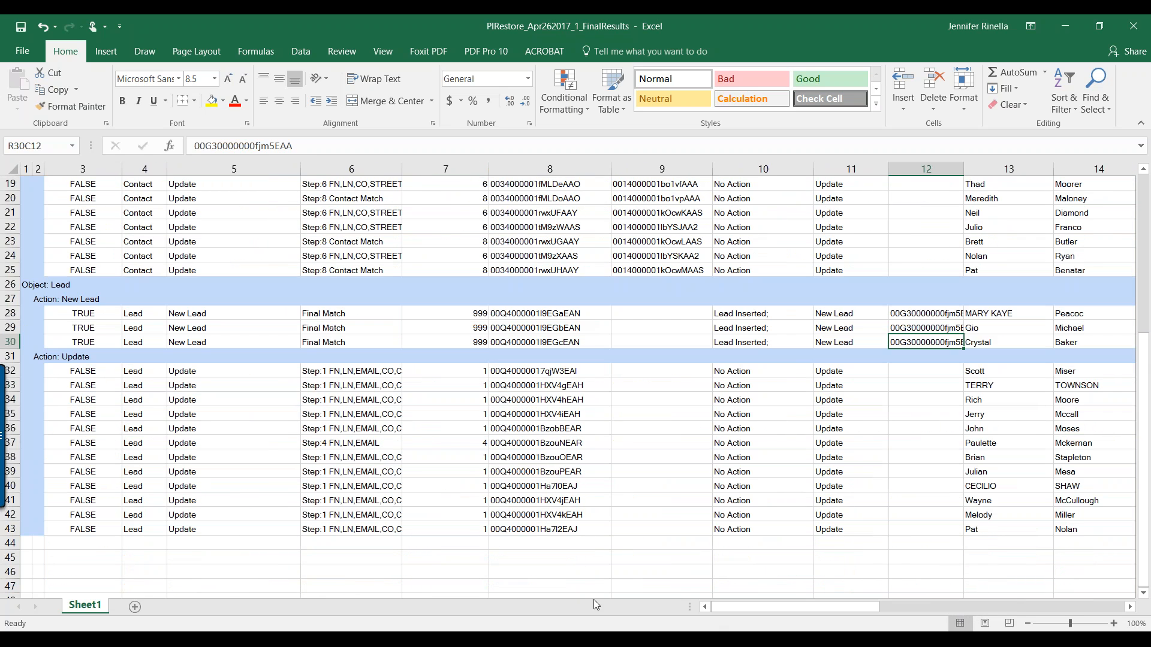
left_click(648, 639)
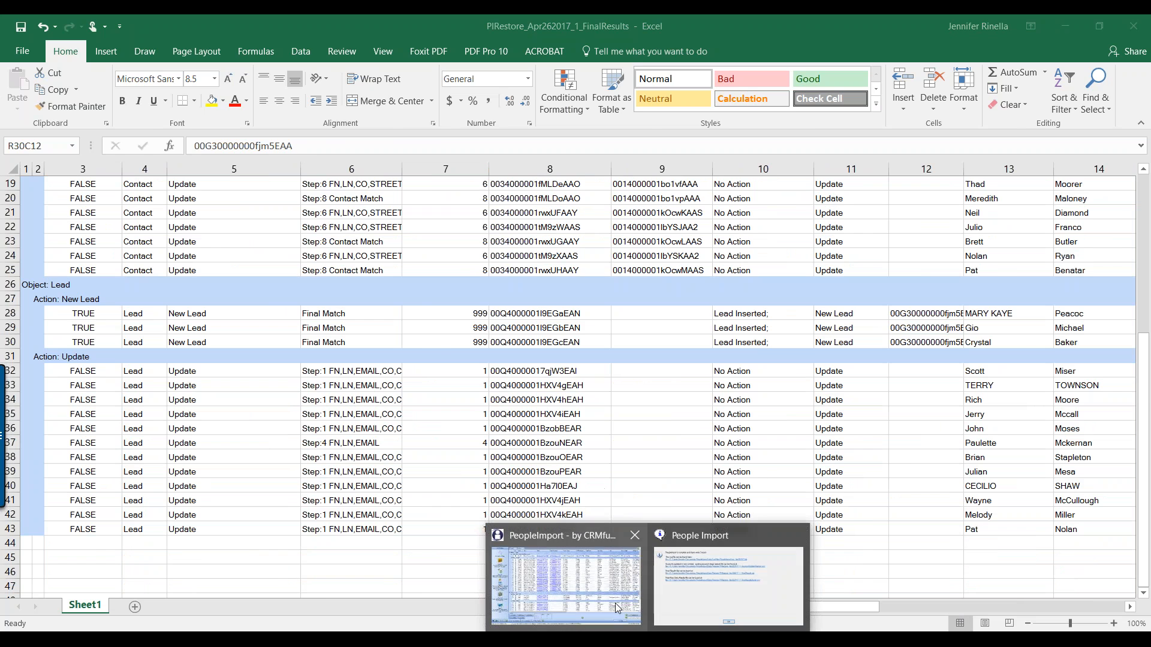
left_click(711, 600)
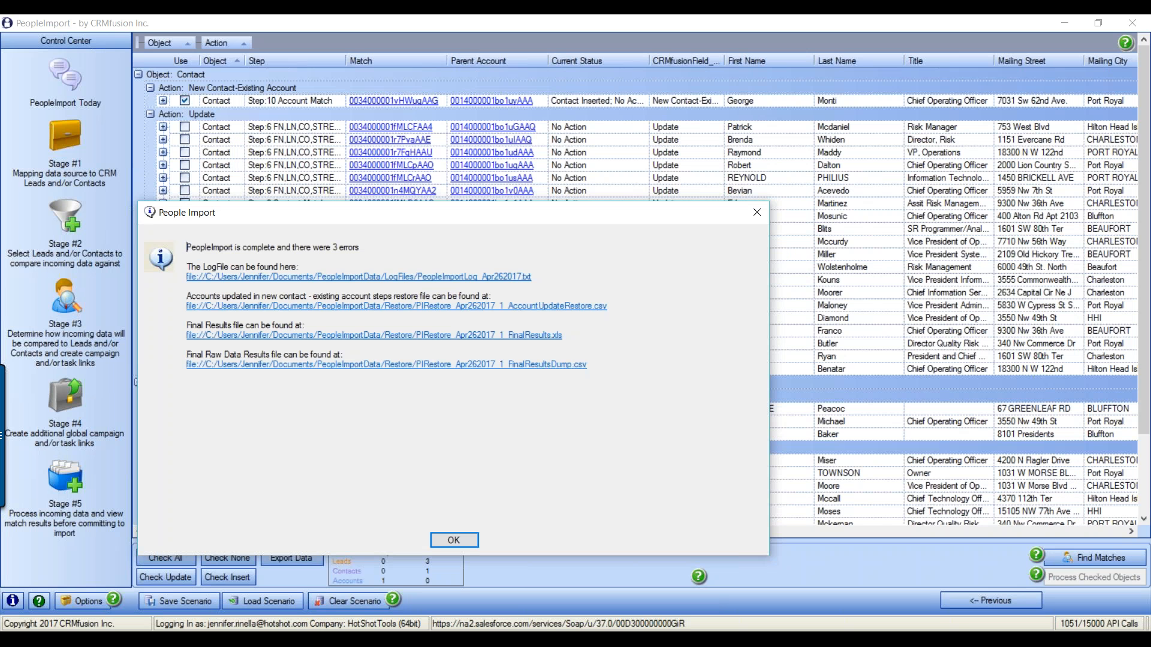
Open AccountUpdateRestore.csv in Excel and autofit every column to its contents
left_click(492, 310)
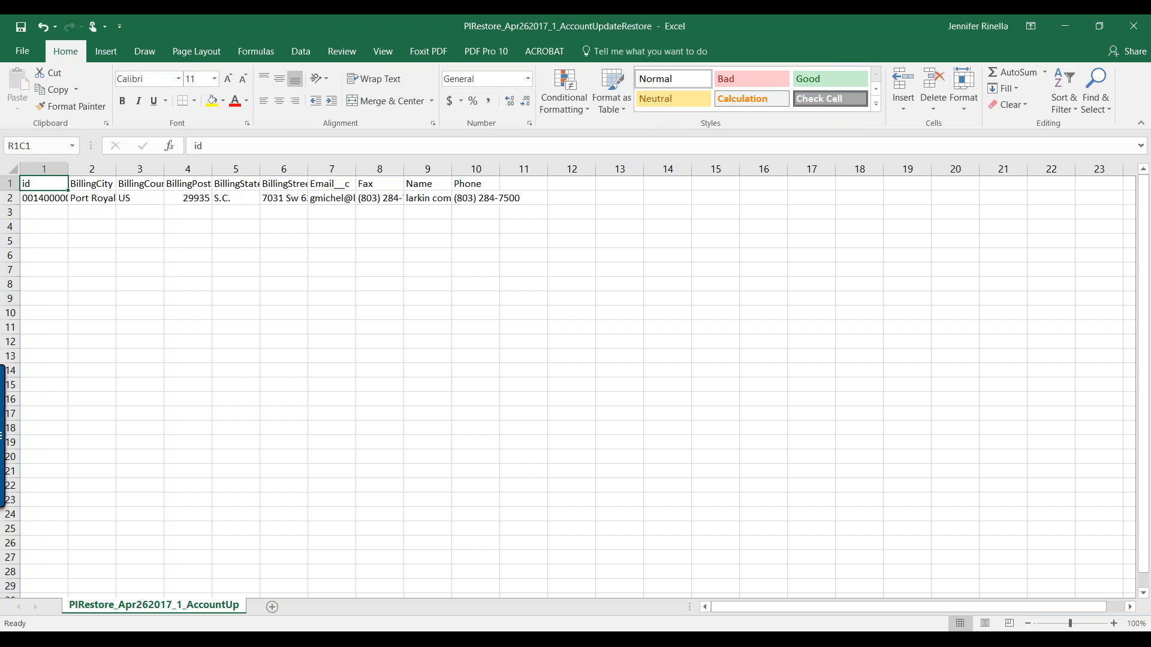
left_click(8, 163)
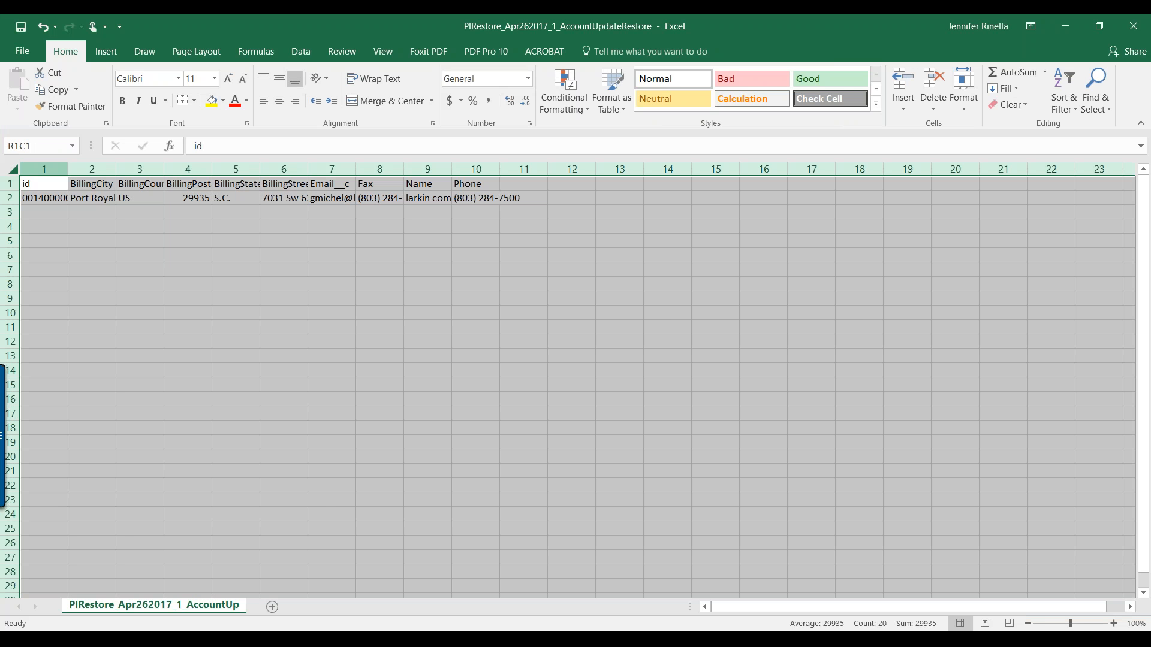
double_click(68, 168)
left_click(421, 295)
Review row 2's account values: ID, BillingCity, BillingCountry, BillingStreet, Email__c, Fax, Name, Phone
left_click(89, 199)
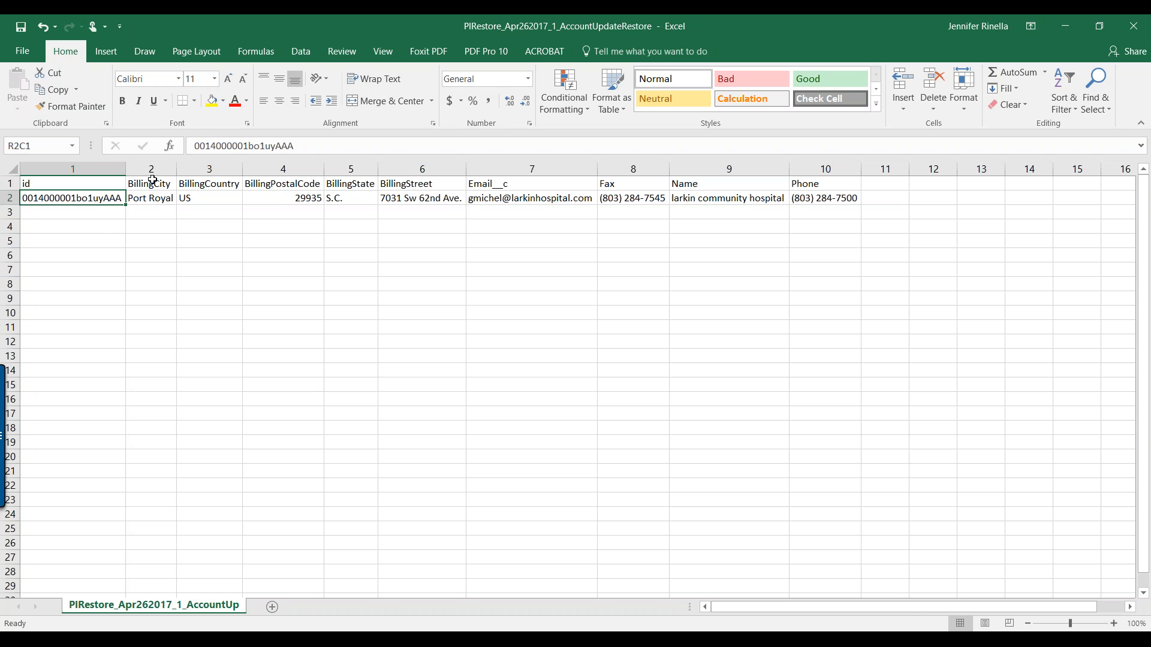
left_click_drag(111, 169, 840, 234)
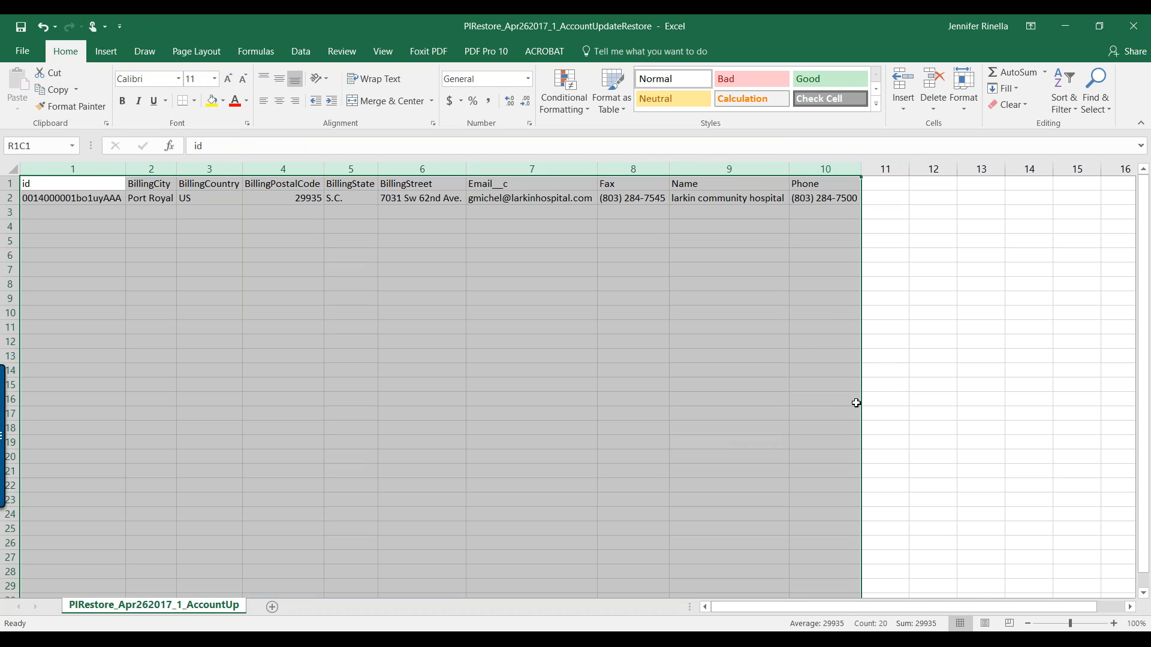
left_click(702, 346)
left_click_drag(54, 169, 839, 168)
left_click(111, 197)
left_click(161, 198)
key("Right")
left_click(384, 198)
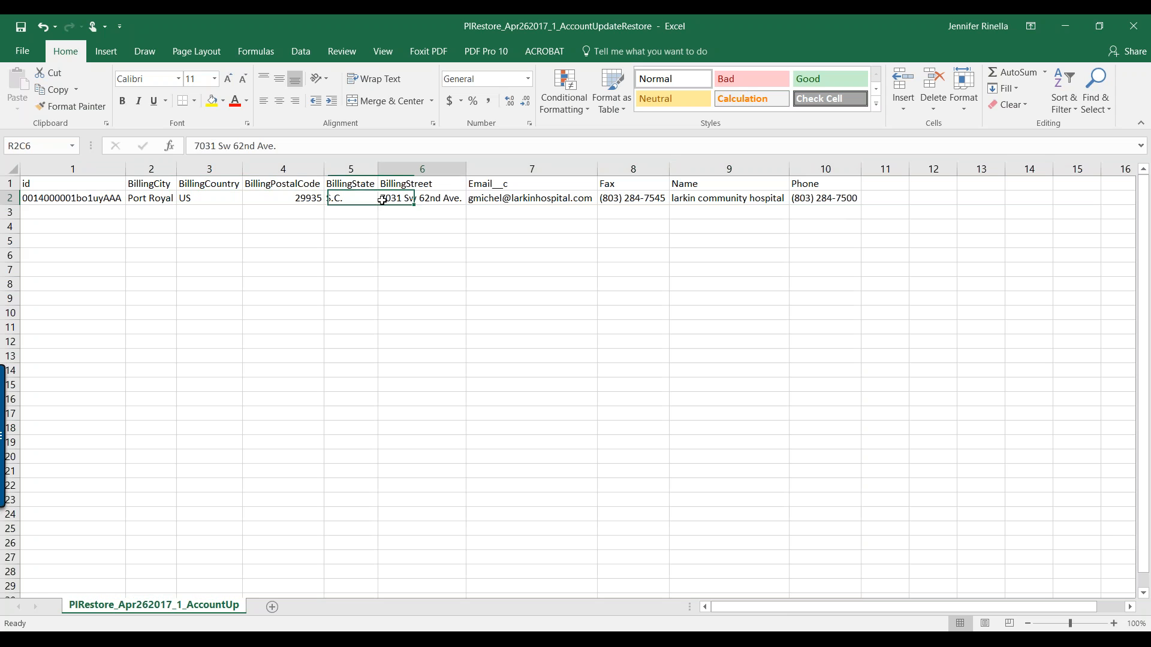
left_click(506, 185)
left_click(611, 201)
left_click(695, 200)
left_click(825, 199)
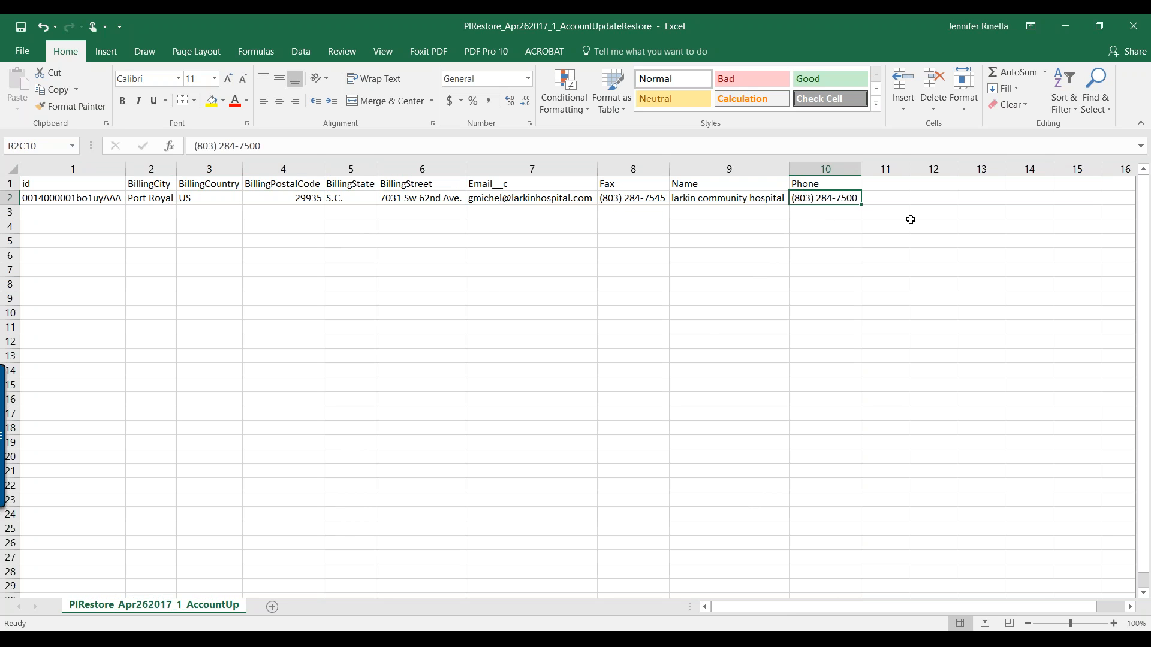
Close the restore file without saving and dismiss PeopleImport's import completion message
left_click(1133, 26)
left_click(590, 351)
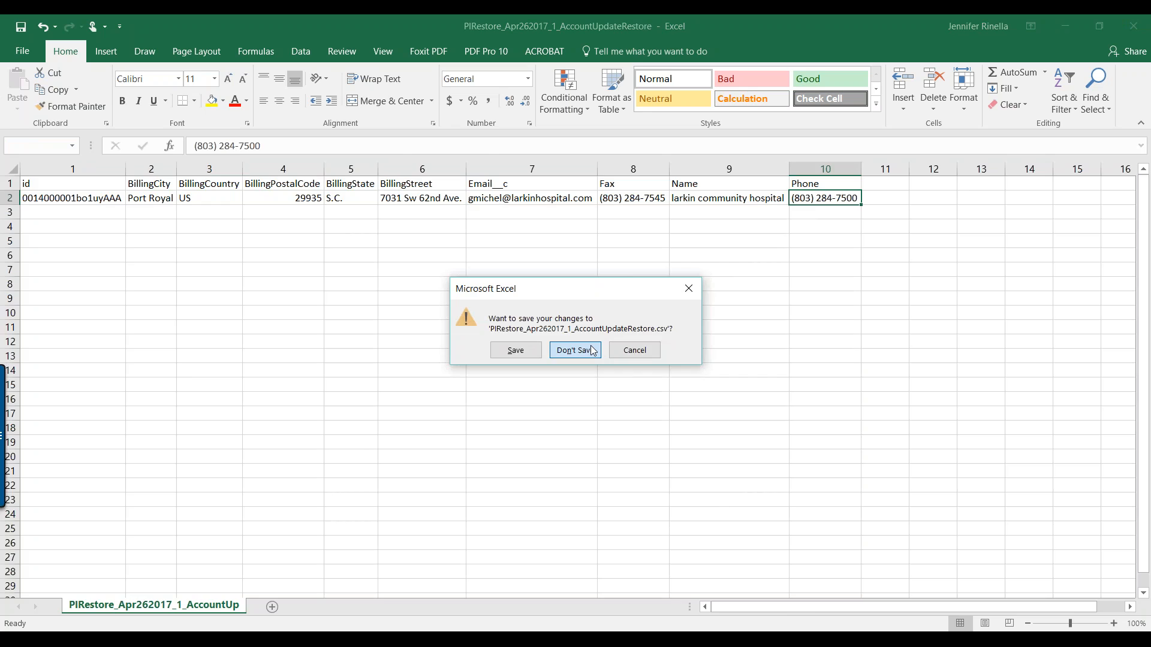
mouse_move(636, 640)
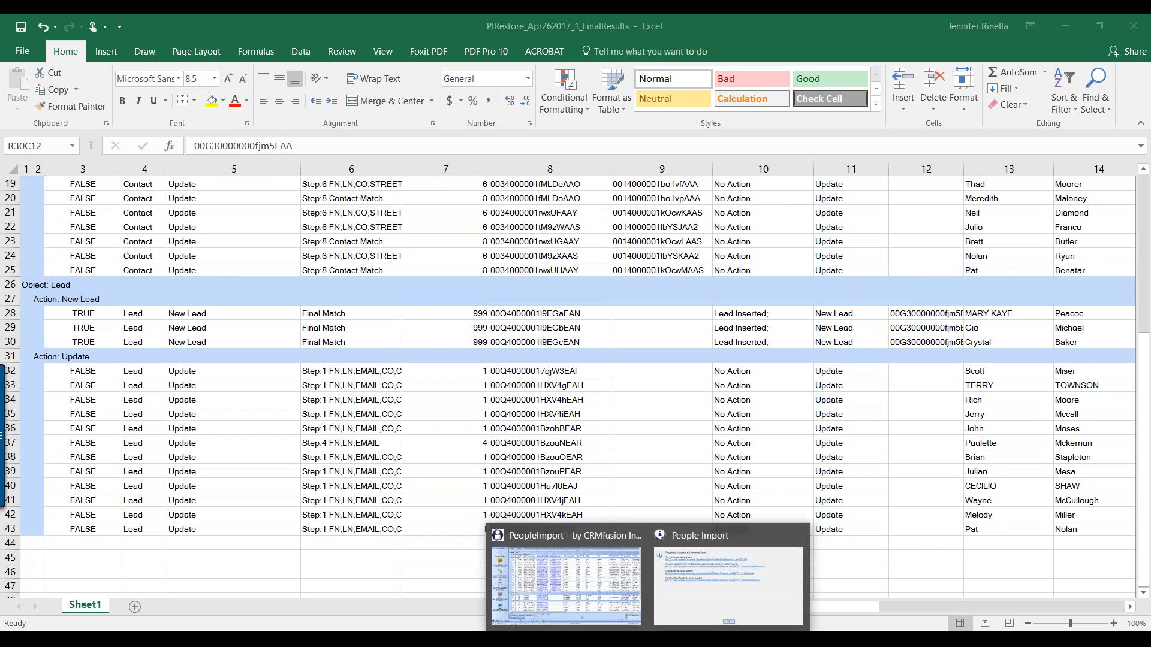
left_click(725, 603)
left_click(457, 538)
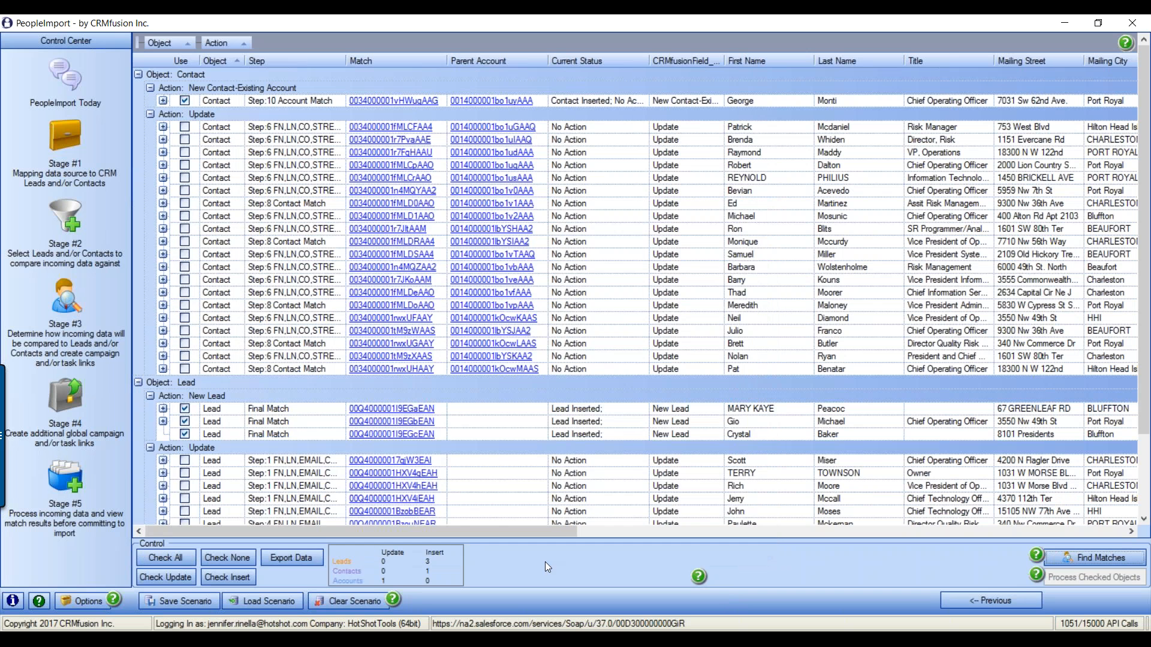
Review the first New Lead's Salesforce record and Lead History, then return to PeopleImport's results
left_click(405, 414)
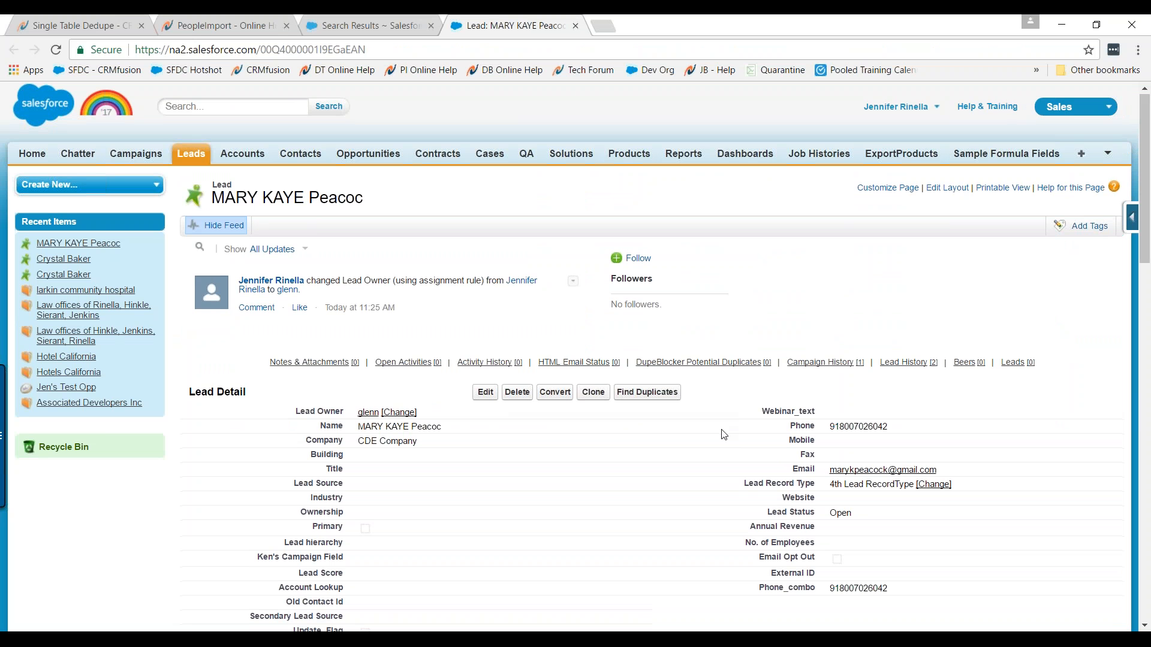
scroll(724, 432, "down", 6)
scroll(727, 434, "up", 6)
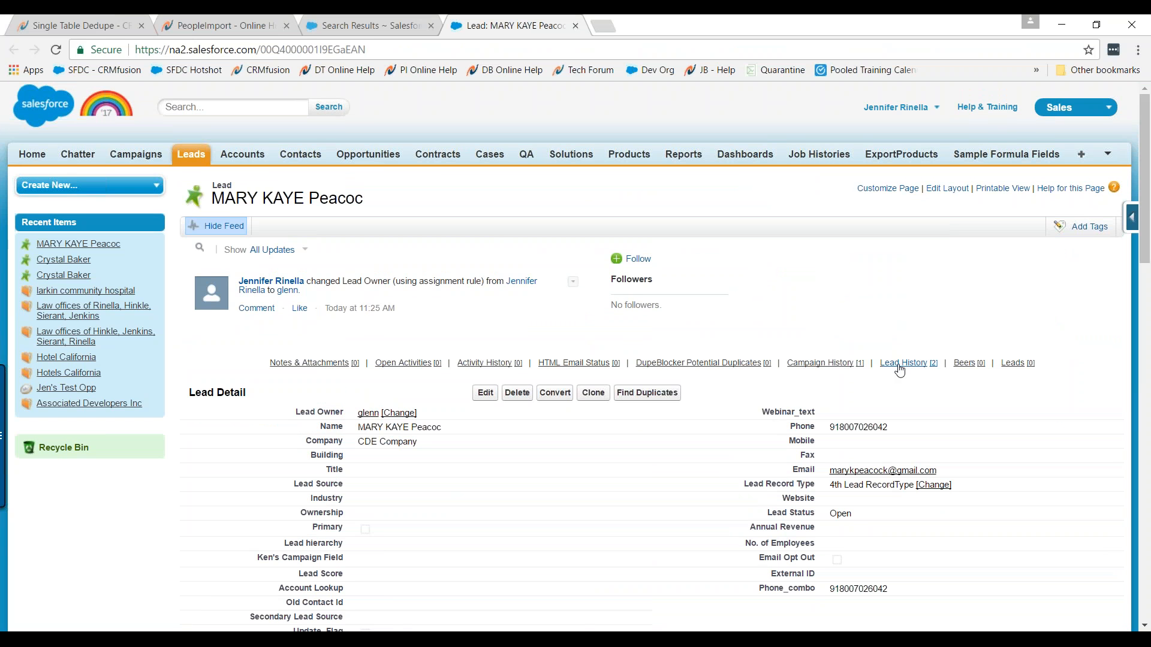
mouse_move(900, 367)
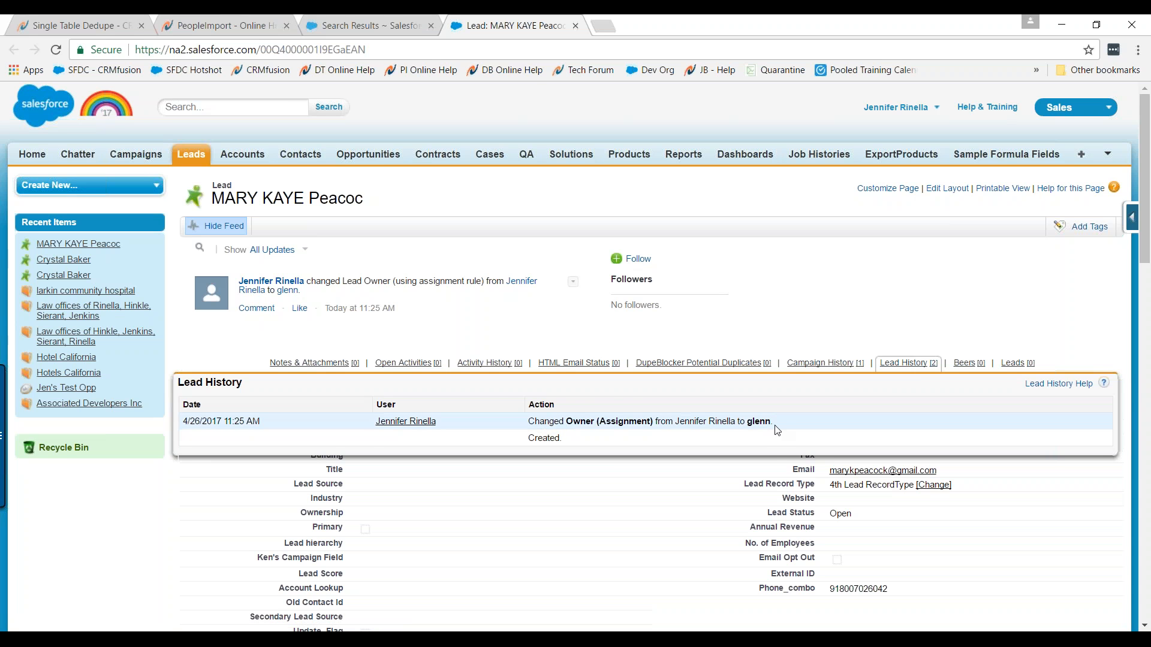
scroll(702, 498, "down", 10)
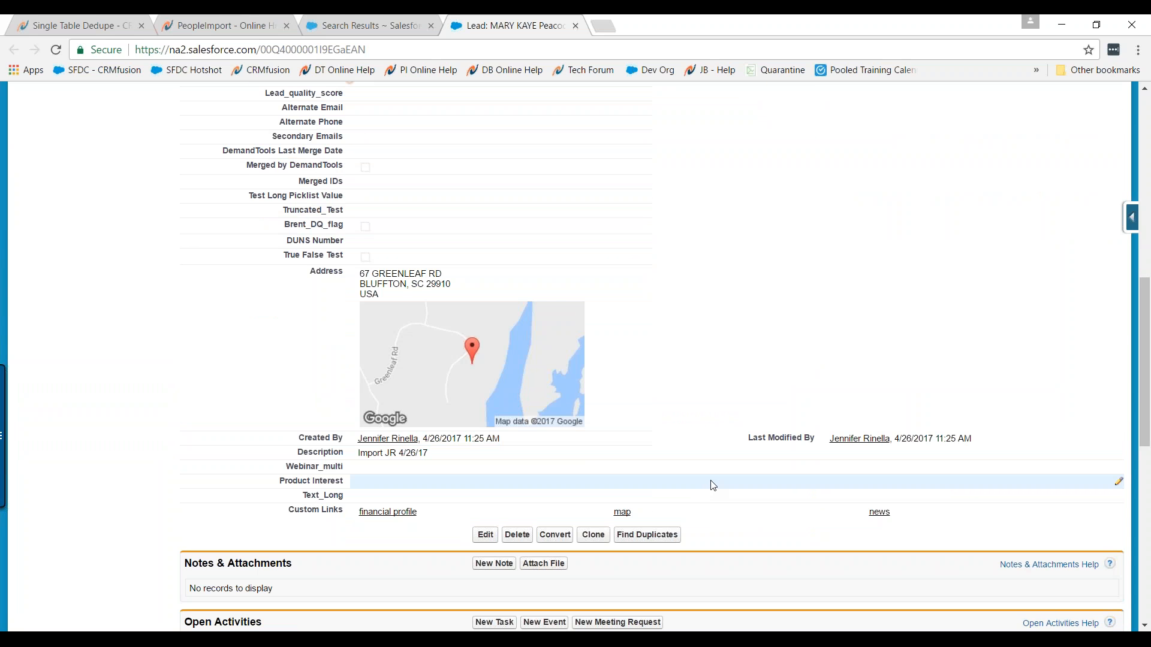
scroll(717, 484, "down", 5)
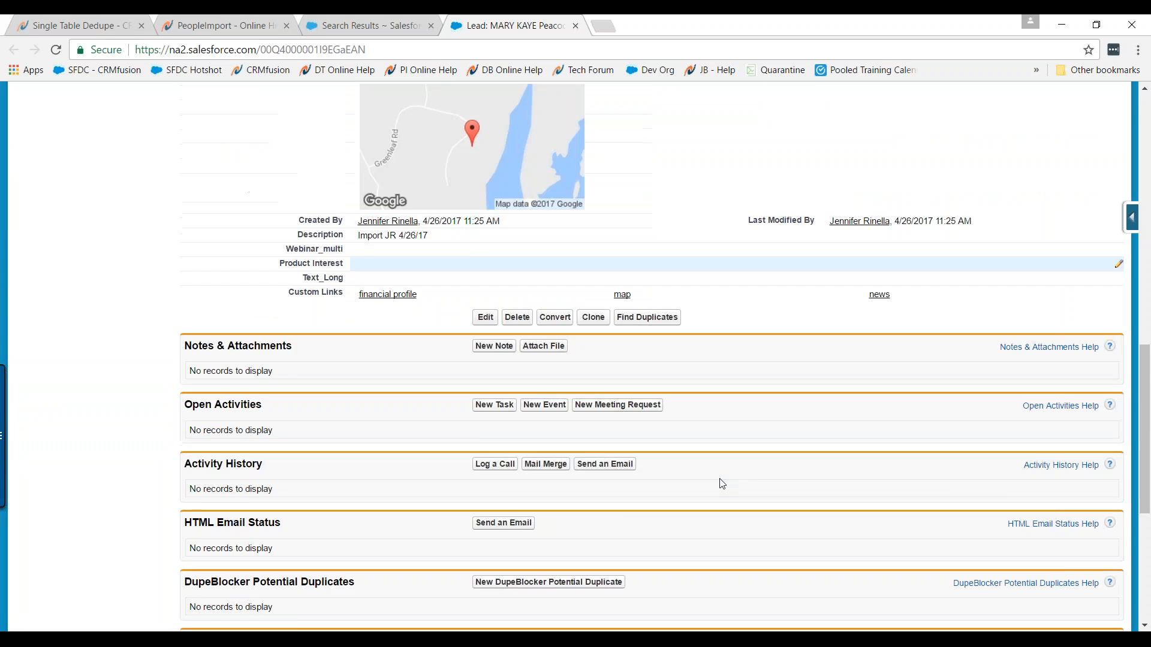
scroll(722, 483, "down", 4)
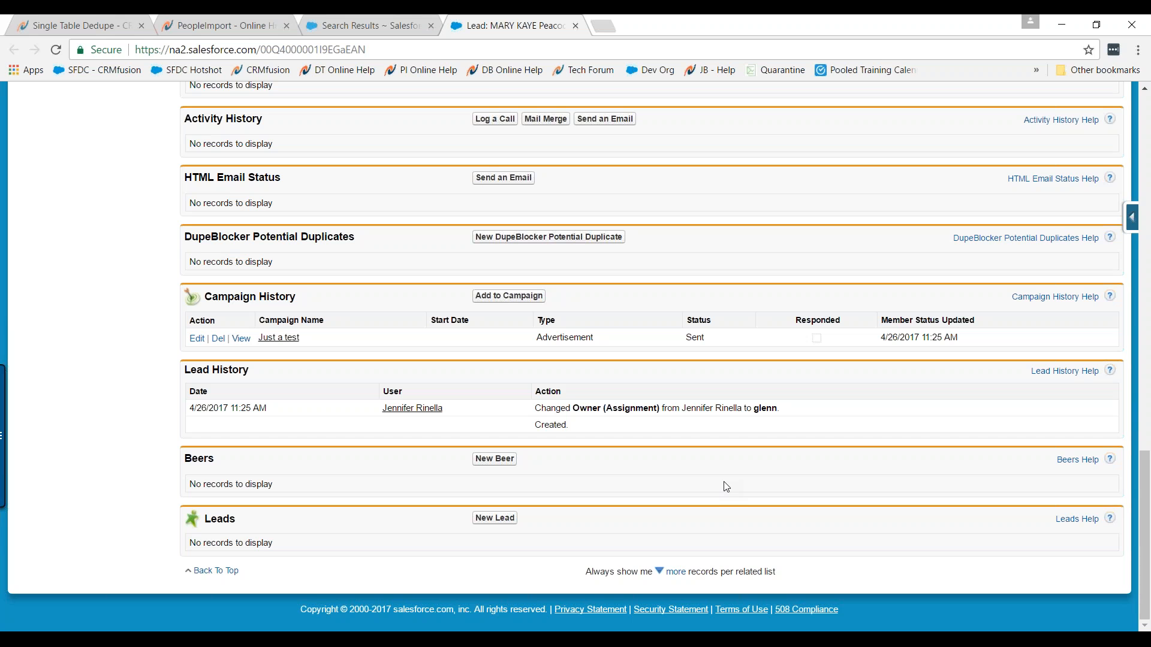
scroll(727, 486, "up", 15)
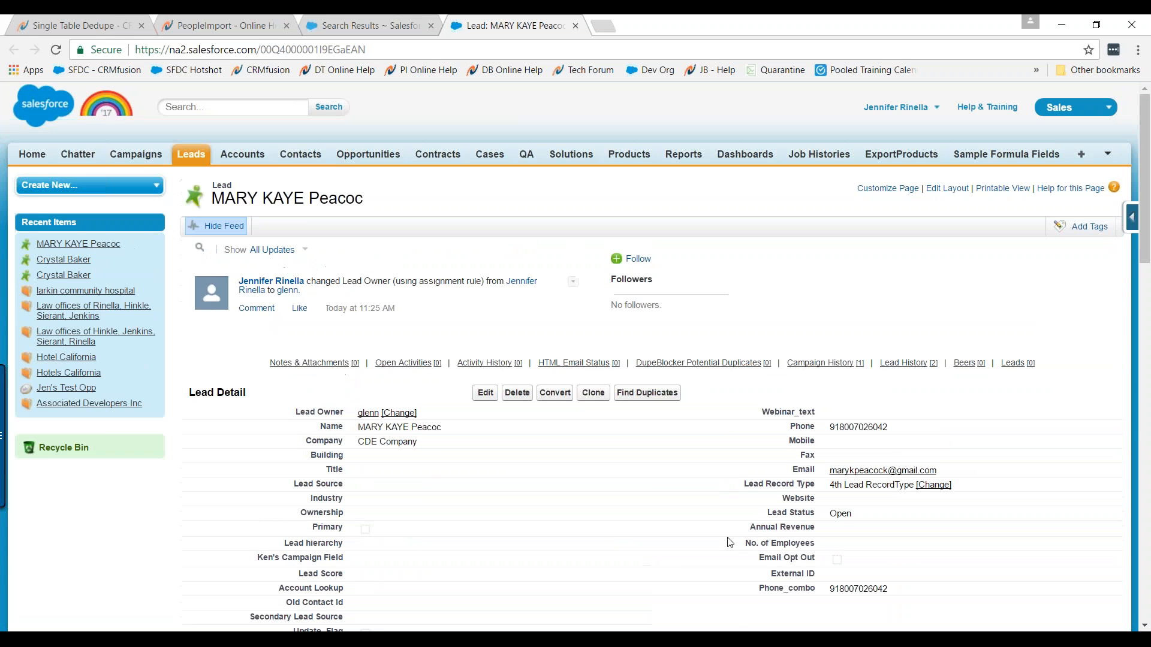
mouse_move(648, 639)
left_click(648, 581)
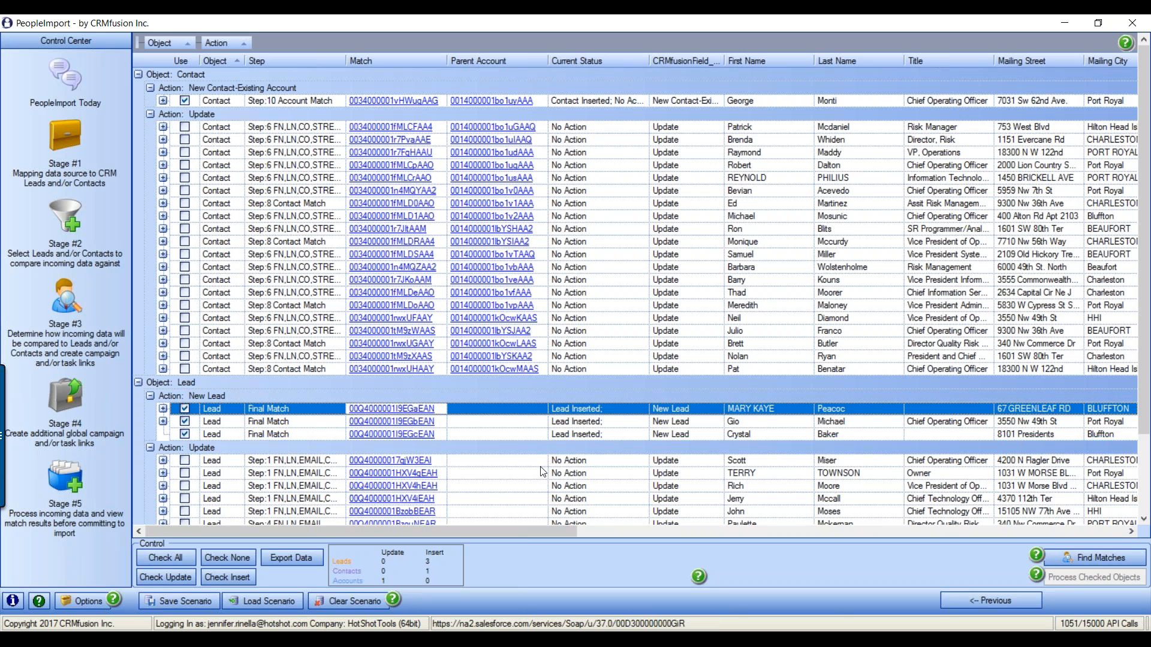
Open the Save Scenario list showing the company's saved scenarios
left_click(189, 600)
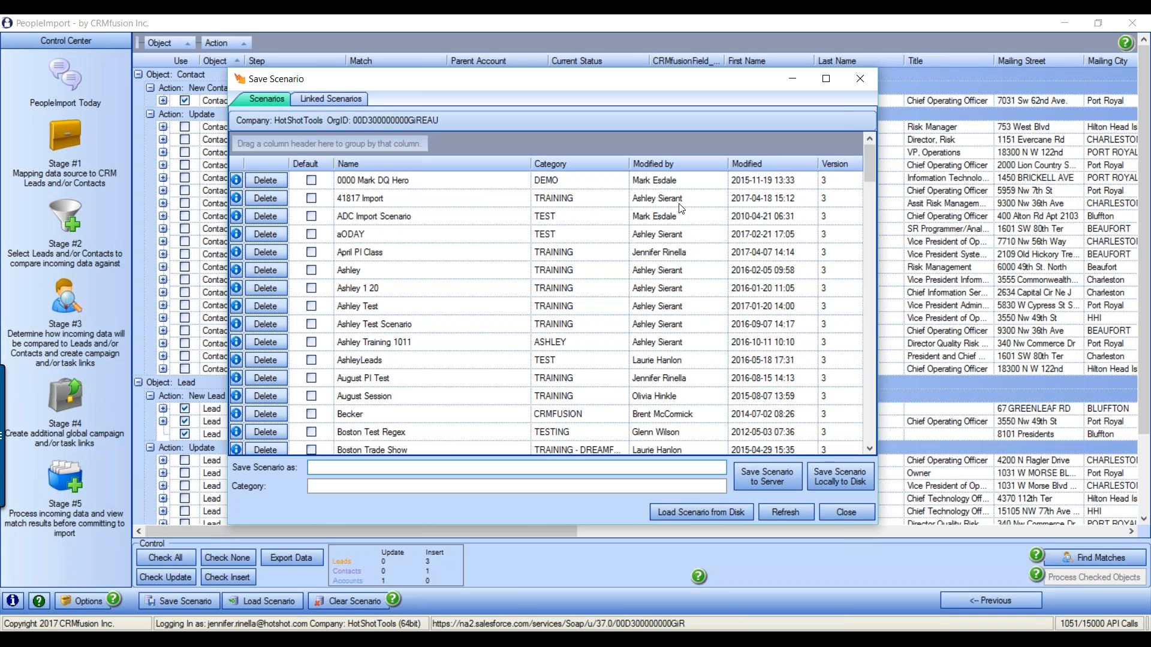
mouse_move(867, 153)
left_mouse_down()
mouse_move(868, 435)
mouse_move(862, 135)
left_mouse_up()
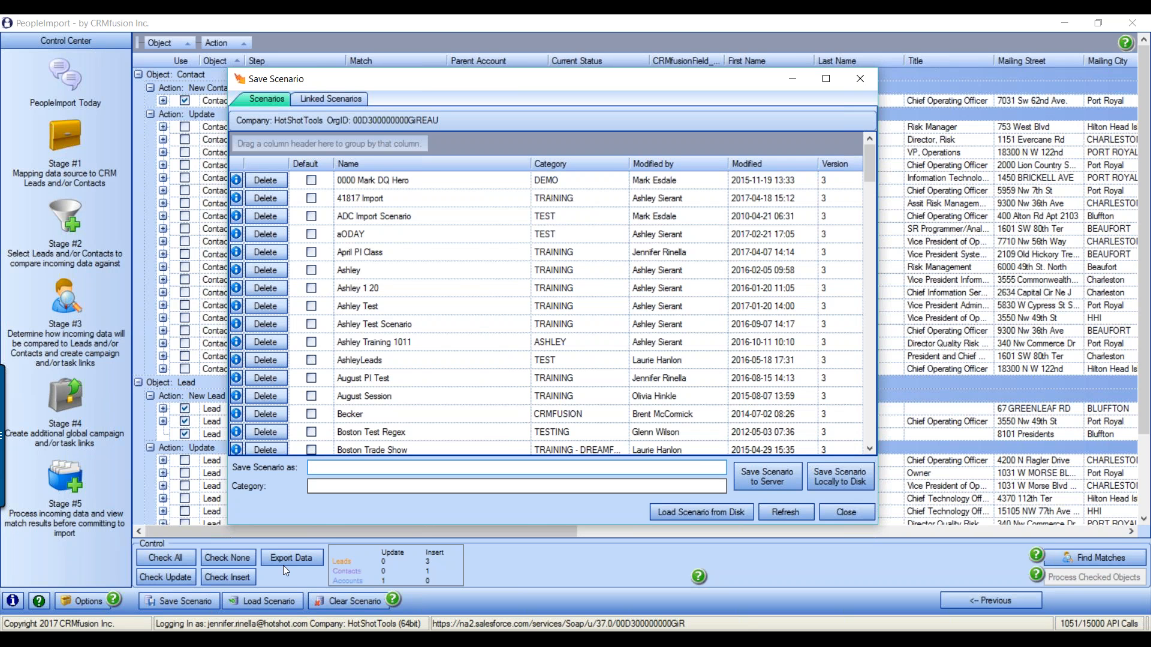
left_click(854, 513)
left_click(94, 602)
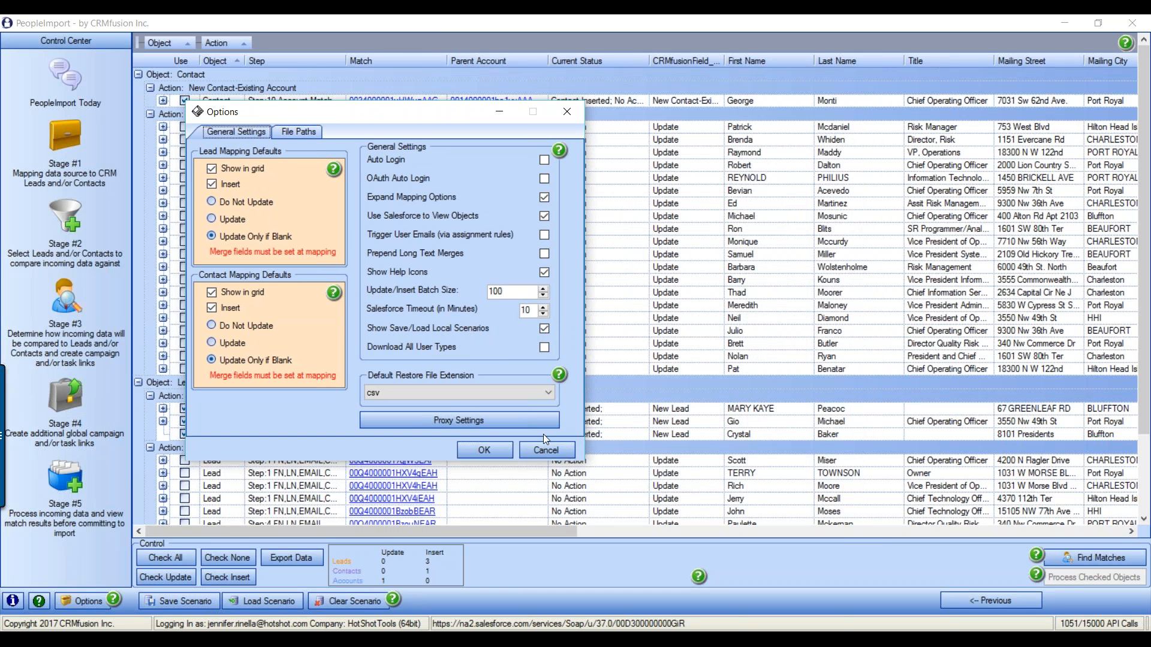
left_click(534, 454)
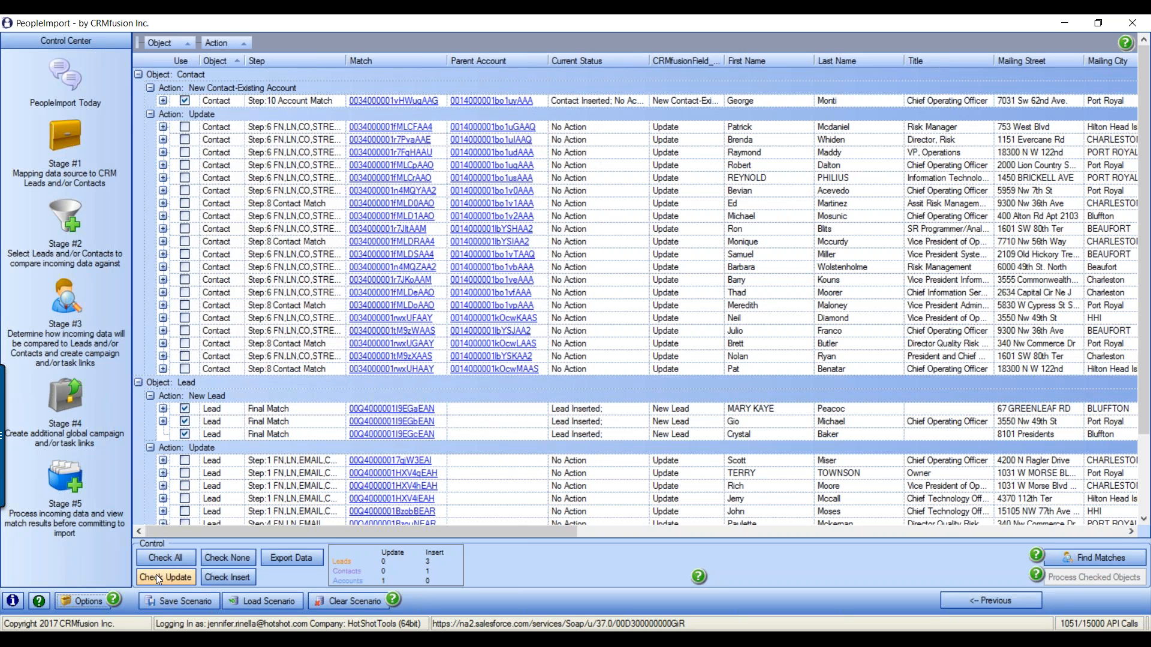
left_click(175, 602)
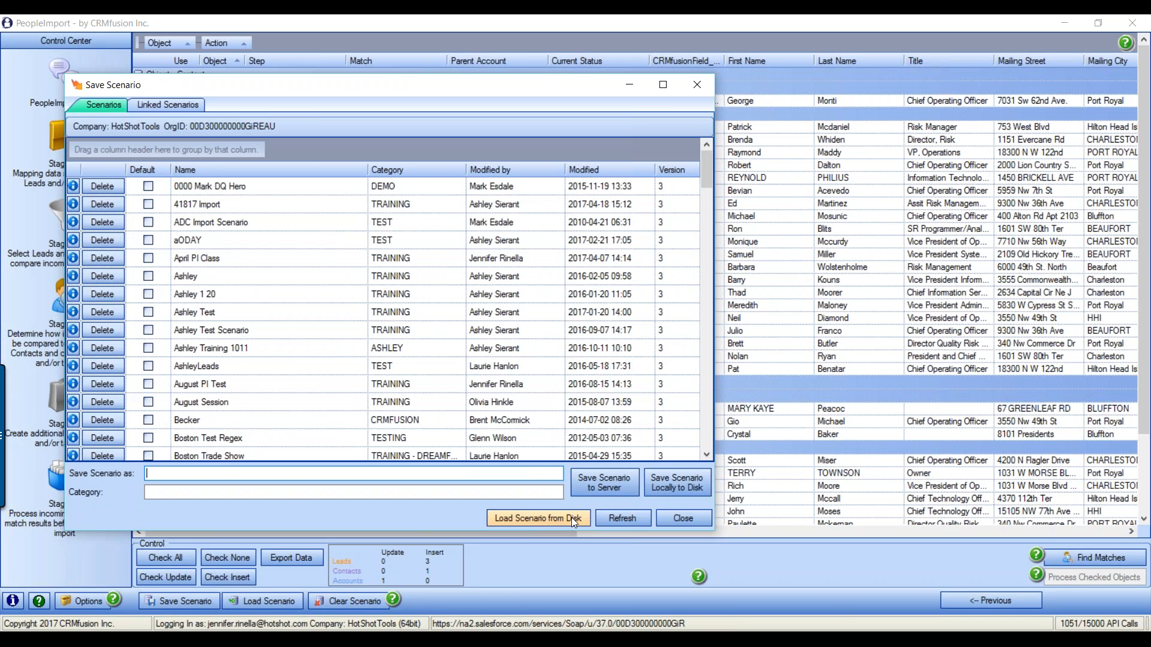
Save the setup to the server as scenario 'April Public Class' in category TRAINING
left_click(686, 480)
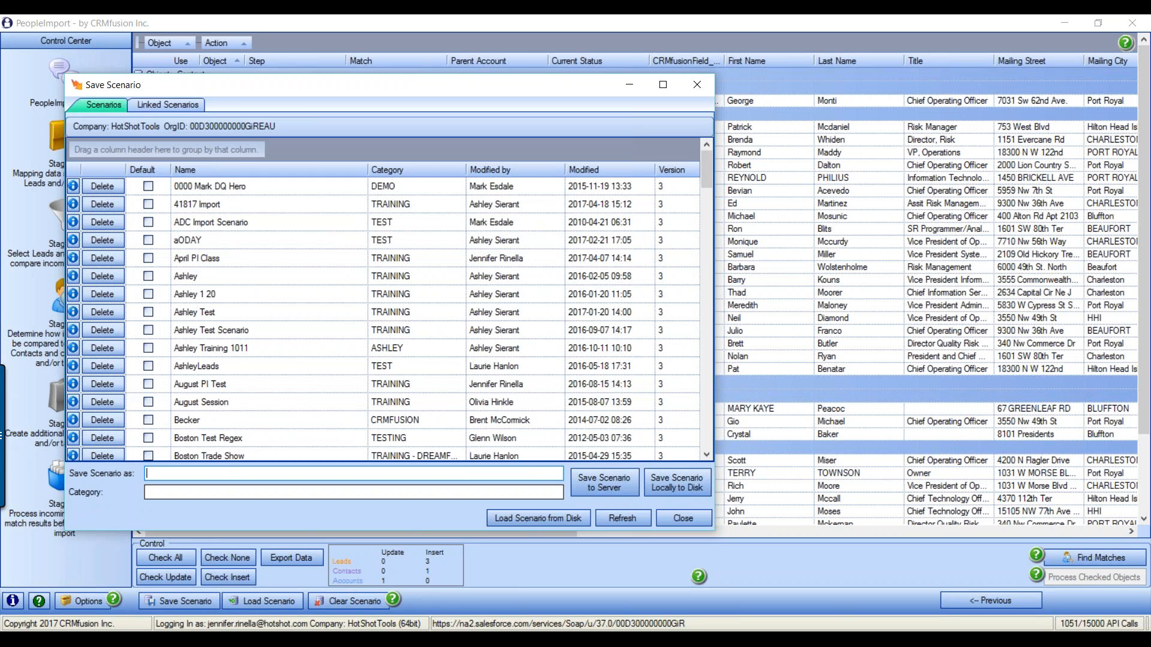
type("Apri")
type("l Public Class")
type("TRA")
type("INING")
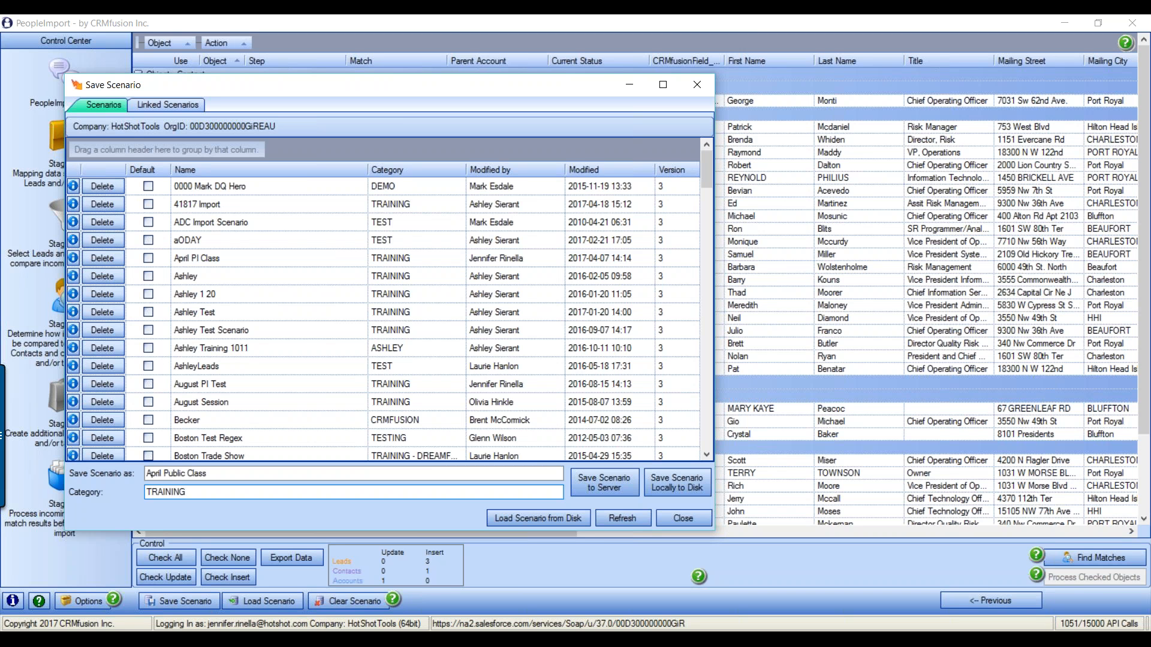
left_click(609, 487)
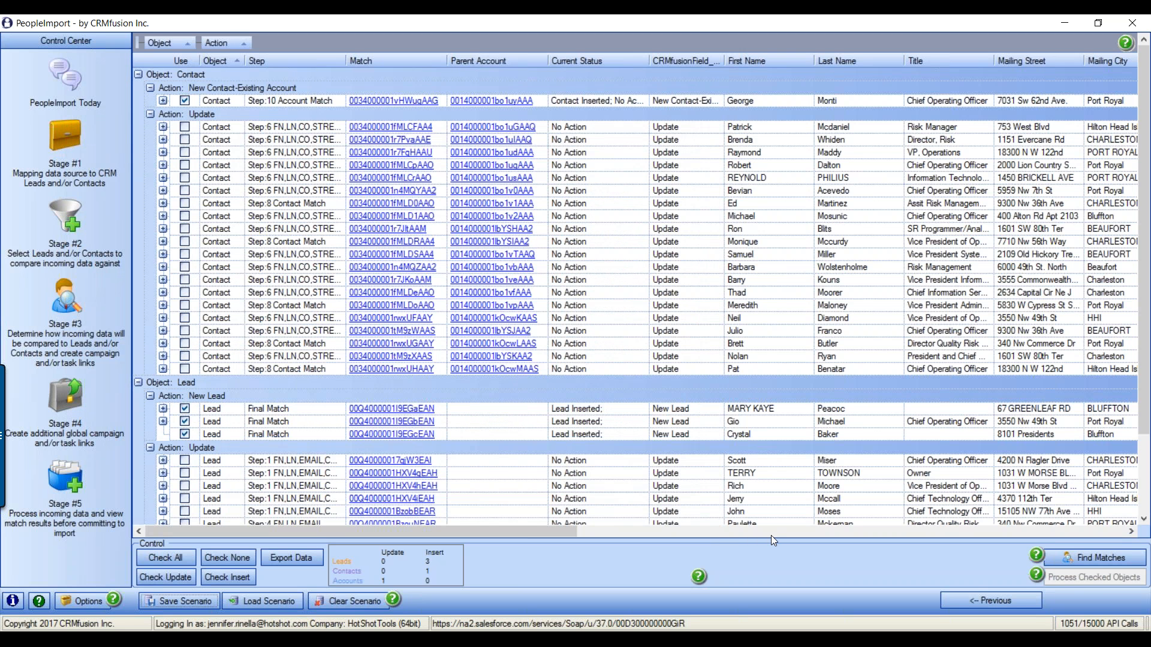
left_click(1141, 481)
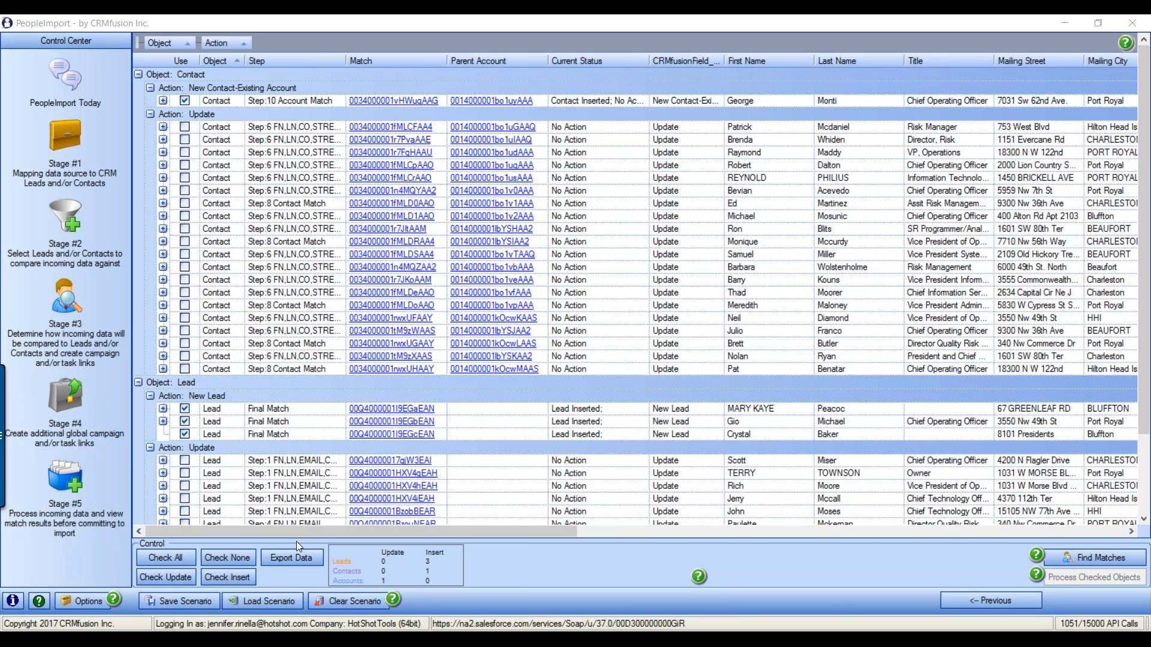
Clear the current results and reload the April Public Class scenario from Stage #1
left_click(367, 600)
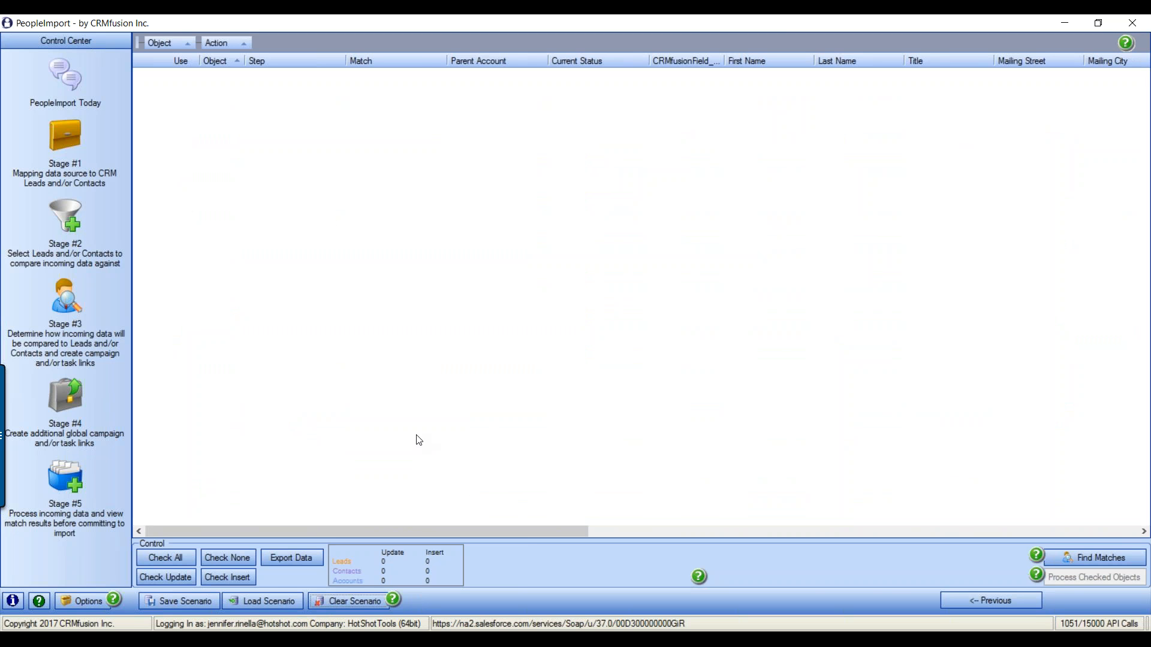
left_click(81, 136)
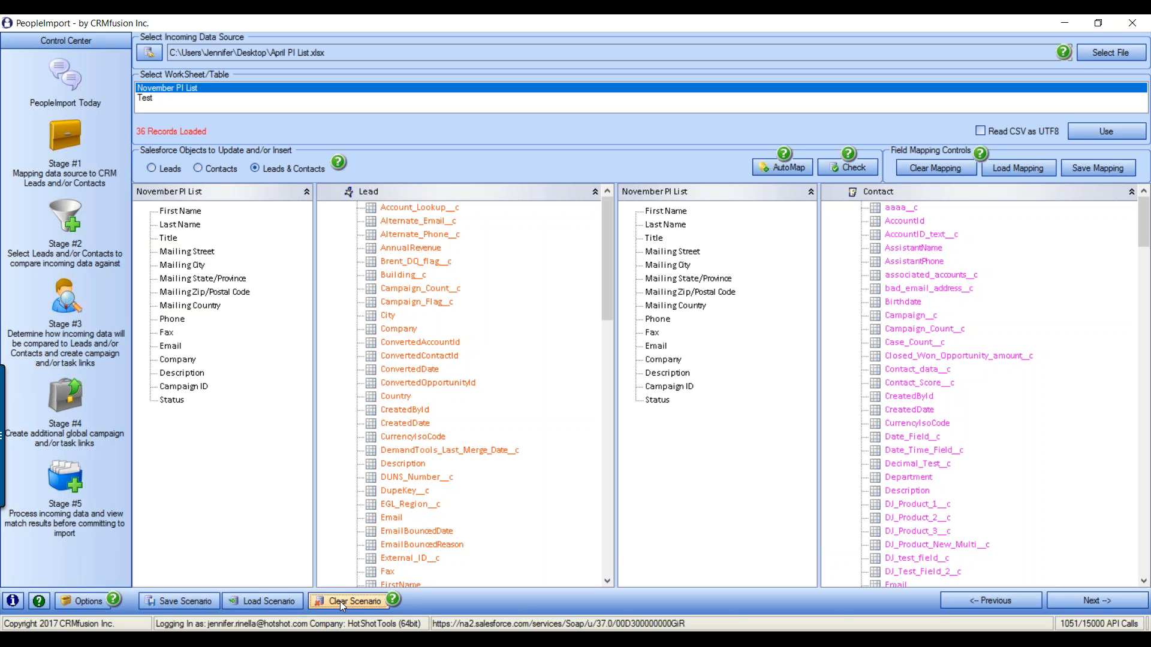
left_click(265, 601)
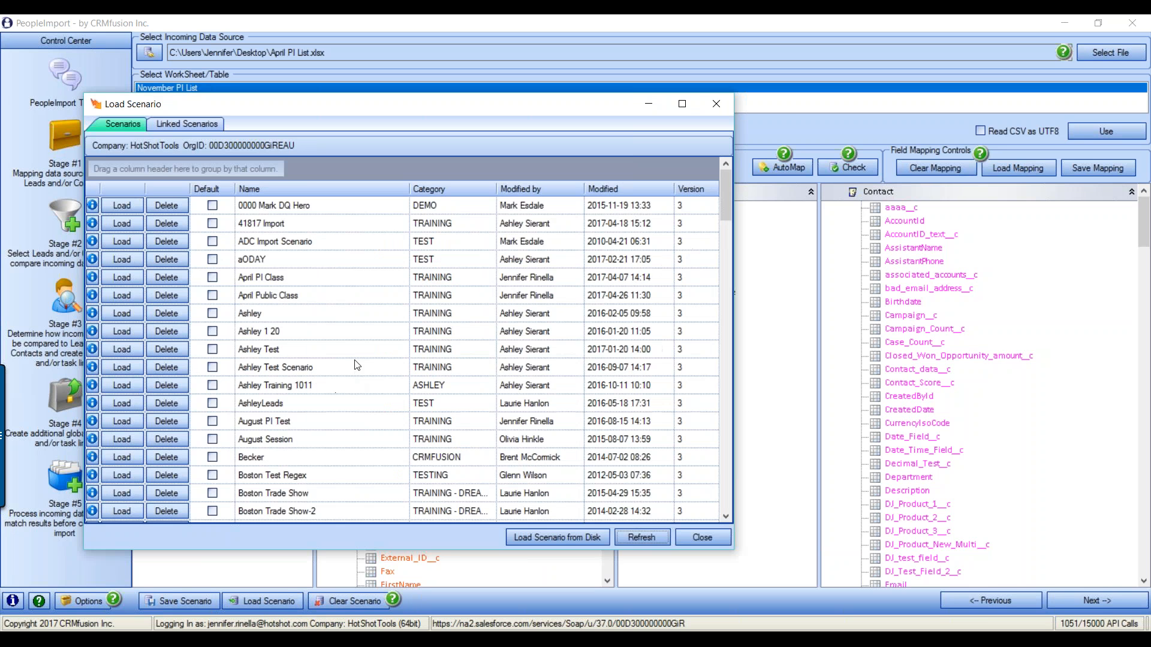
left_click(715, 104)
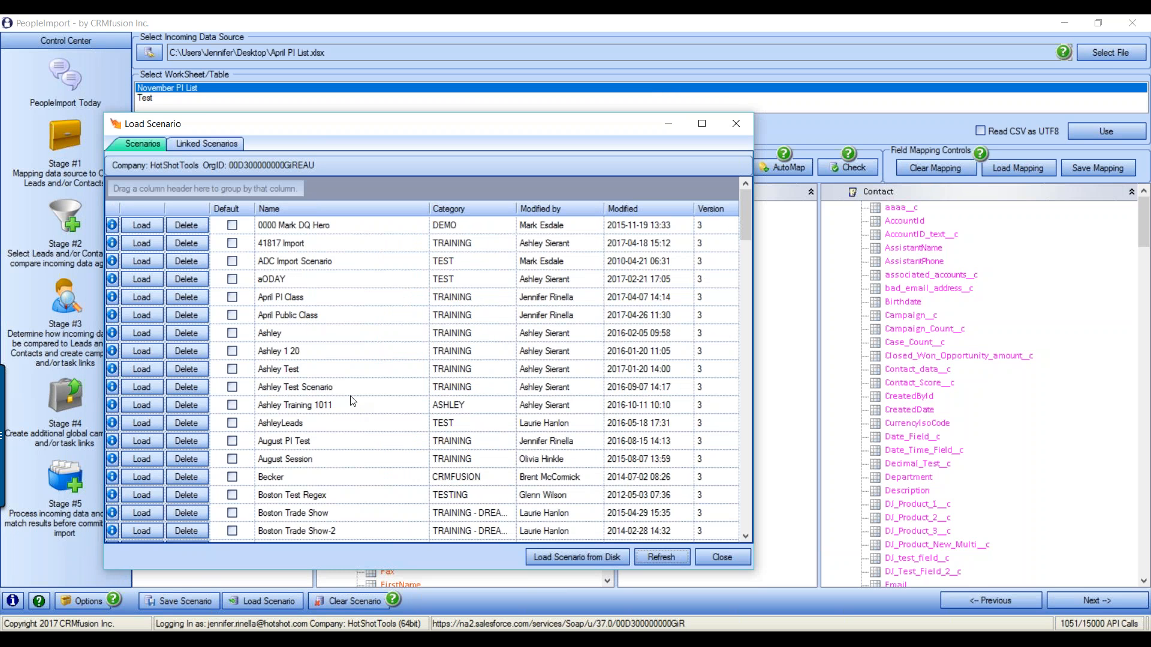
left_click(301, 318)
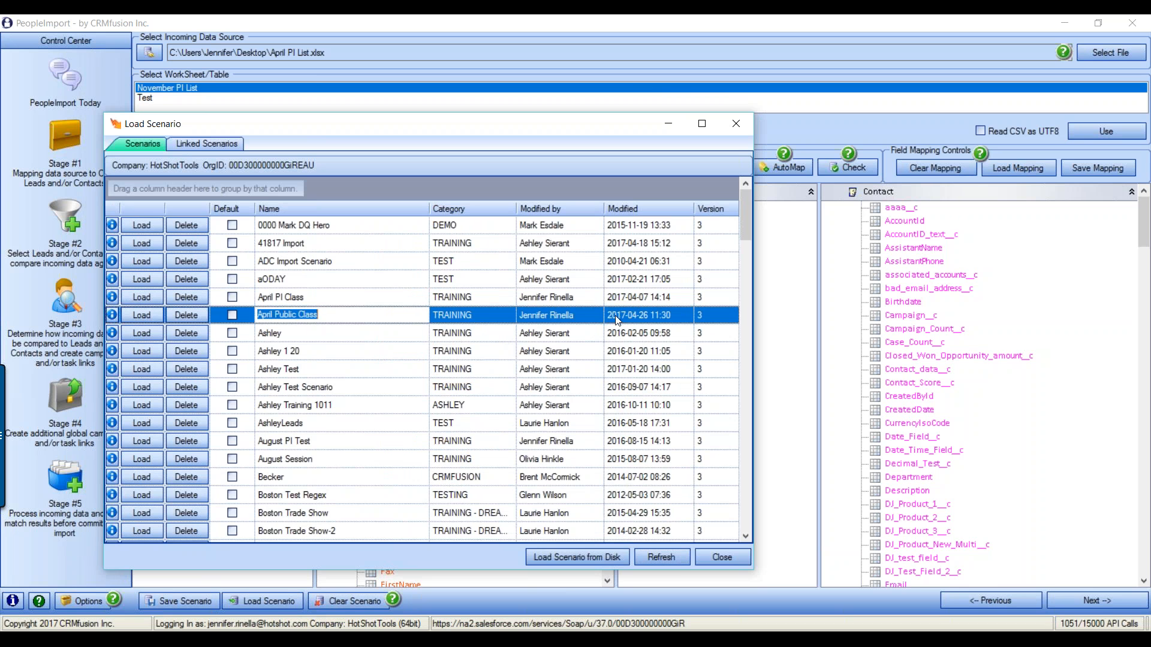
left_click(142, 315)
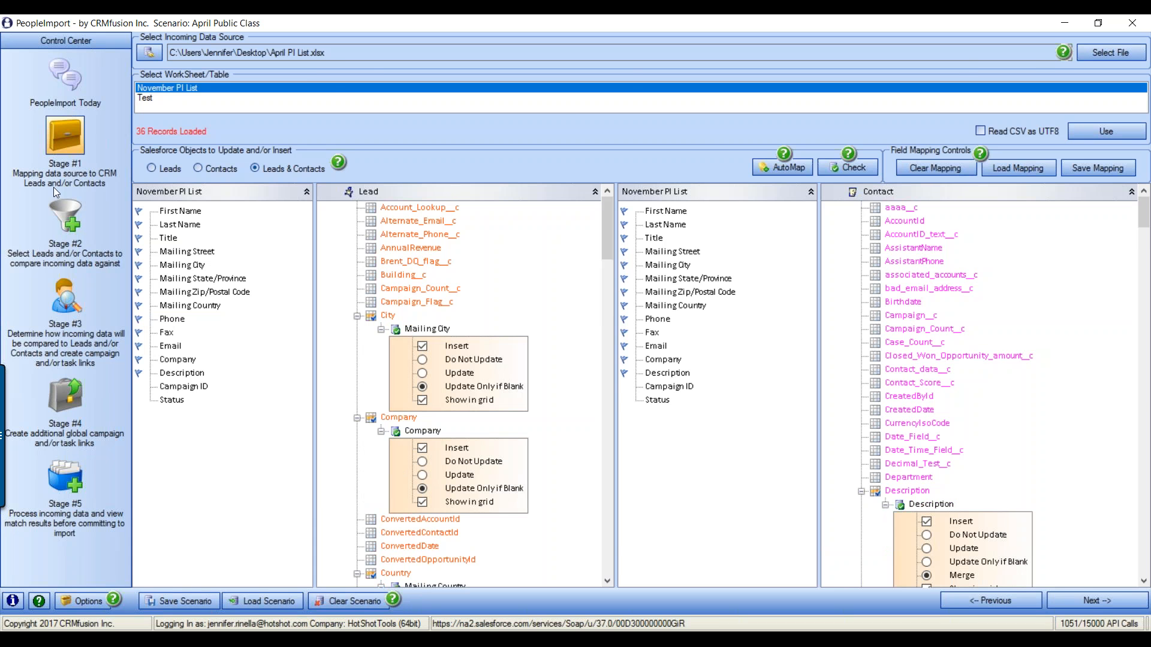
Review the scenario's compare conditions, each matching step, and the global campaign and task settings
left_click(77, 226)
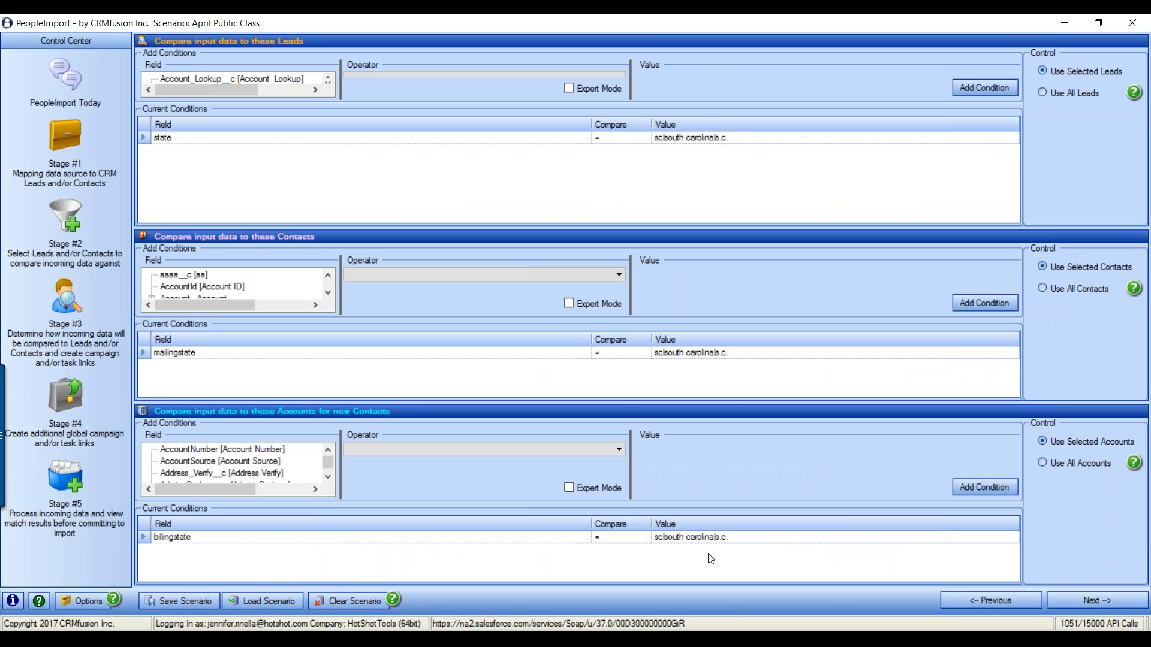
left_click(55, 304)
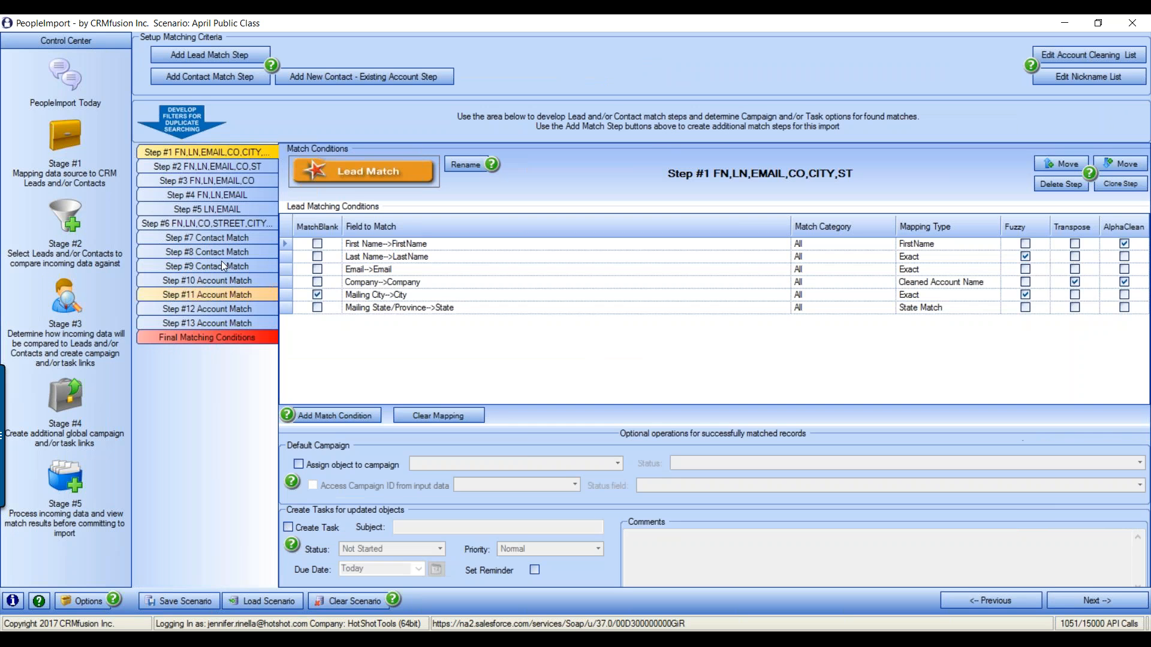
left_click(207, 166)
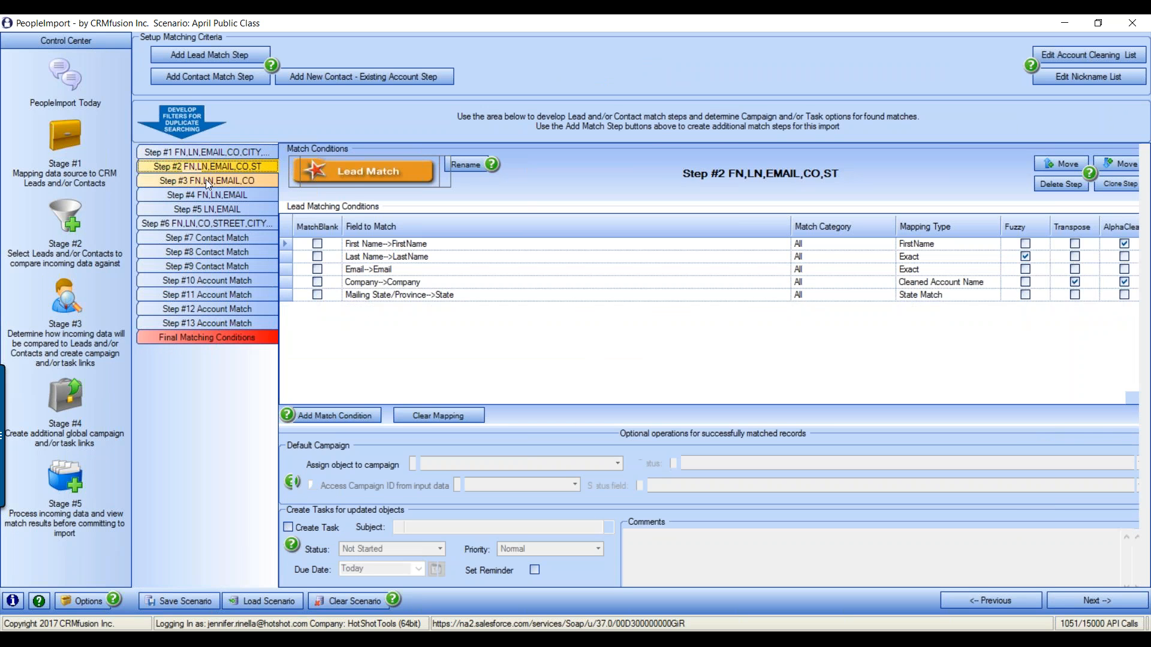
left_click(206, 180)
left_click(207, 195)
left_click(204, 209)
left_click(69, 410)
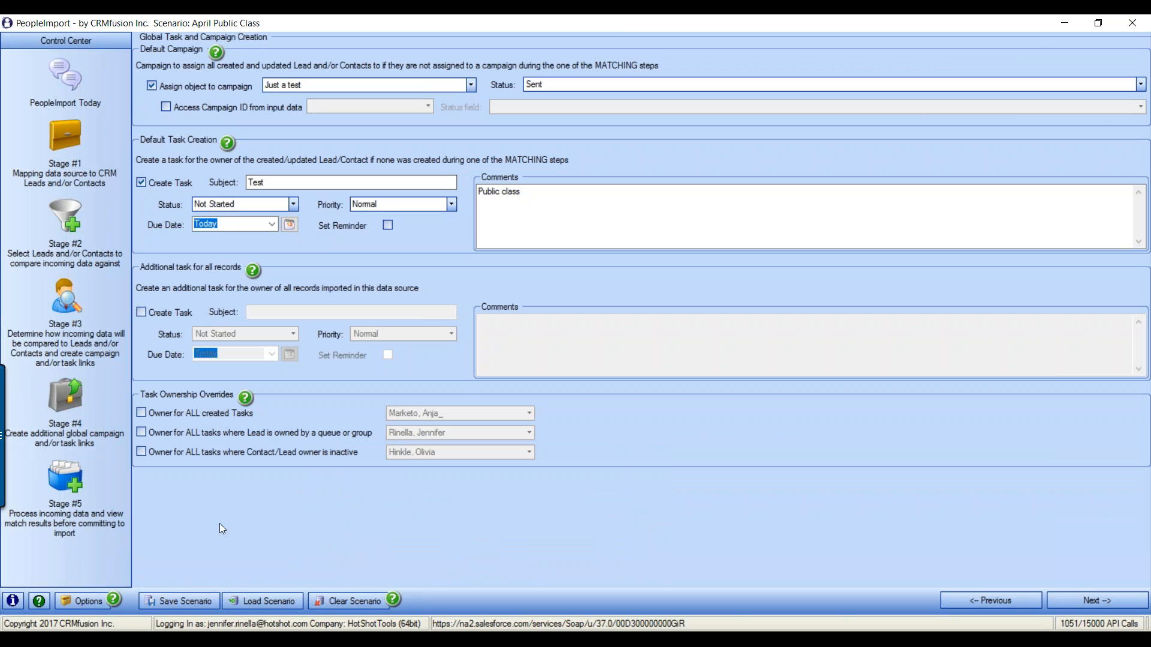
Run Find Matches on Stage #5 against Salesforce, then go to the PeopleImport Today page
left_click(65, 486)
left_click(1065, 555)
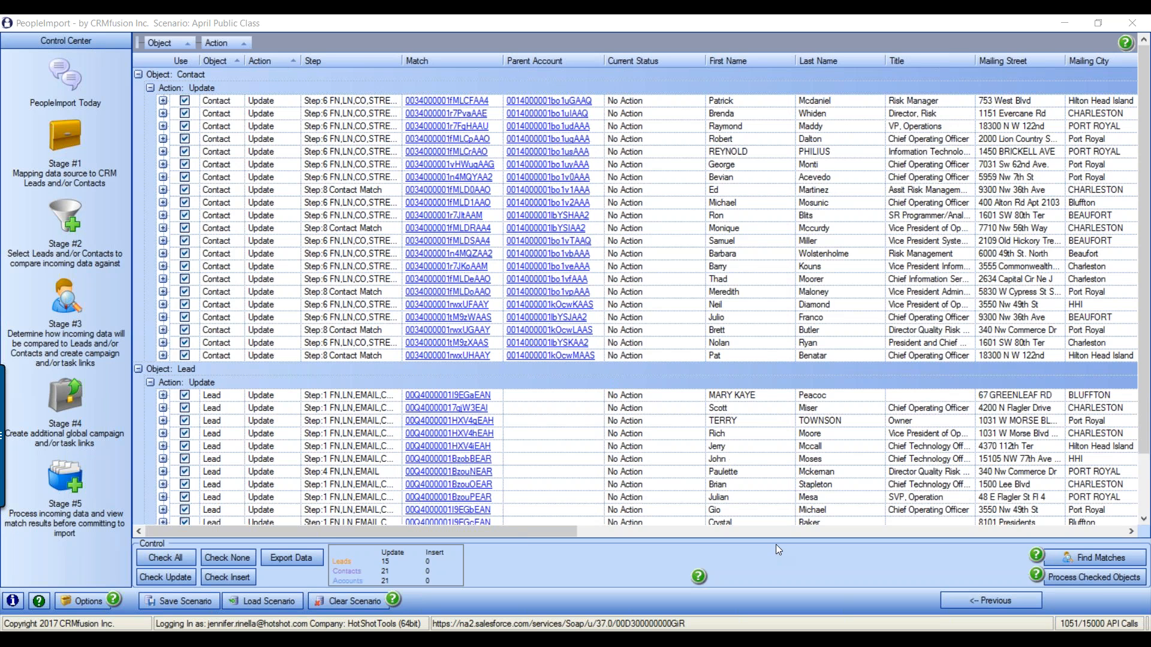
left_click(63, 73)
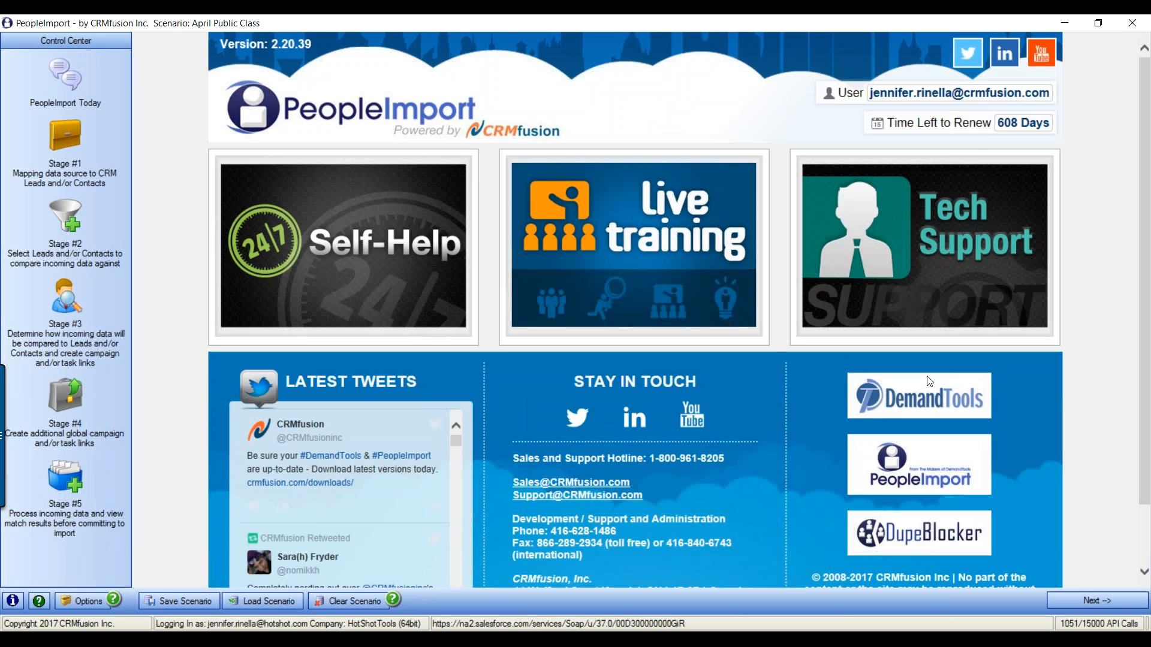
Start a tech-support case with Case Reason Recorded Webinar Request and Product PeopleImport
left_click(947, 257)
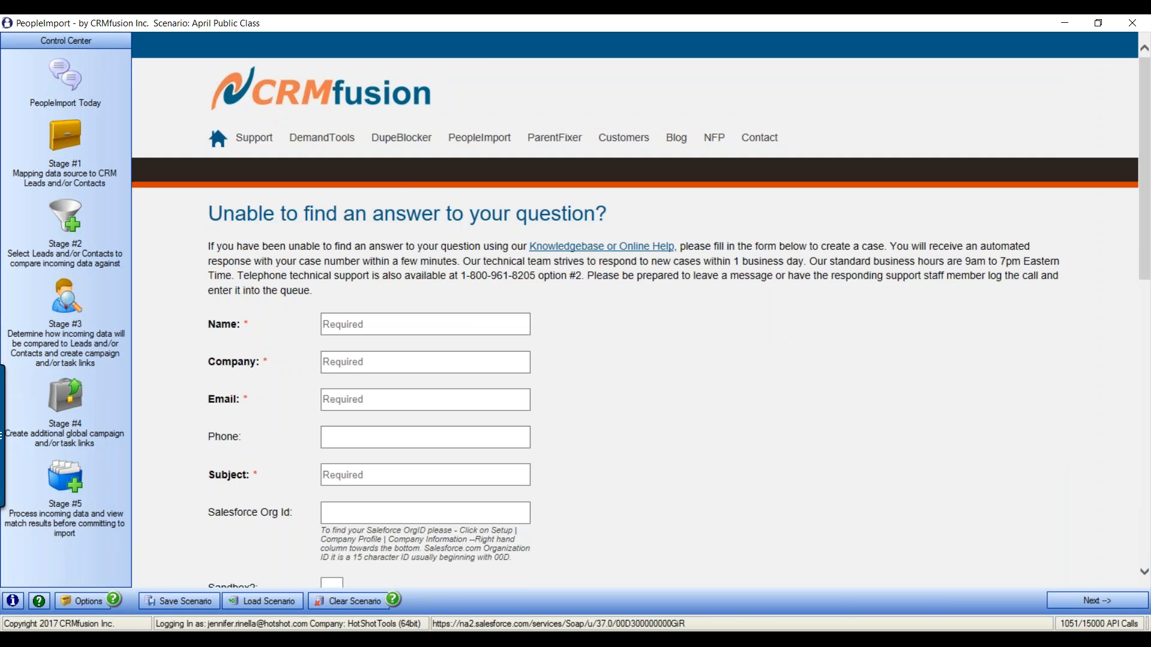
scroll(380, 72, "down", 5)
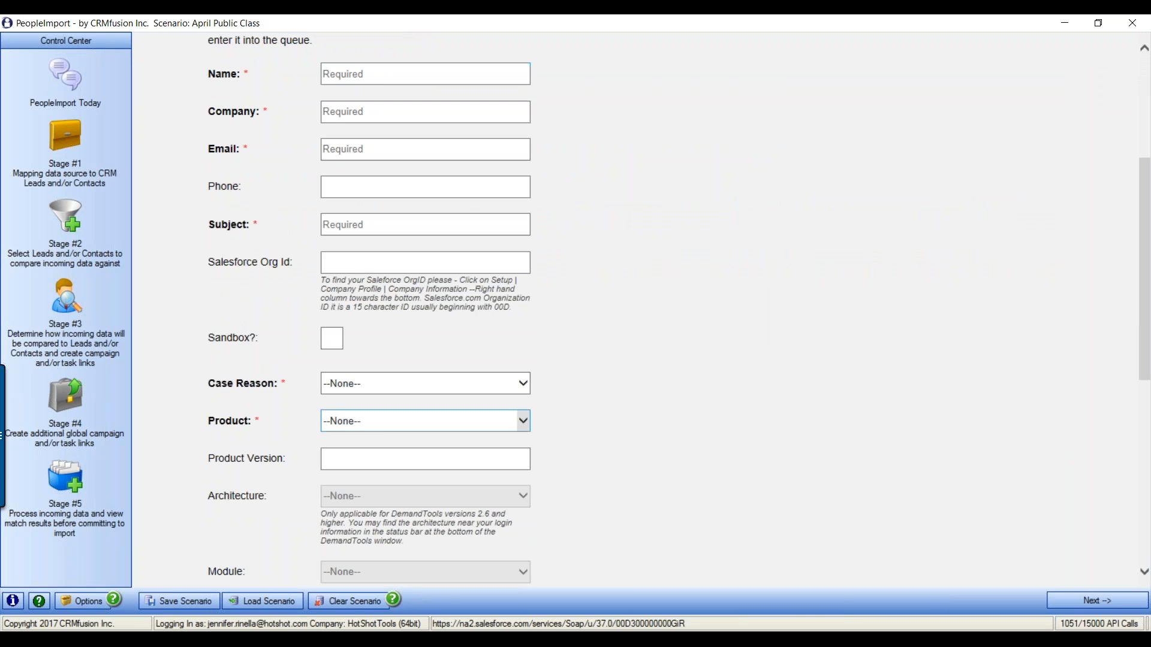
left_click(351, 383)
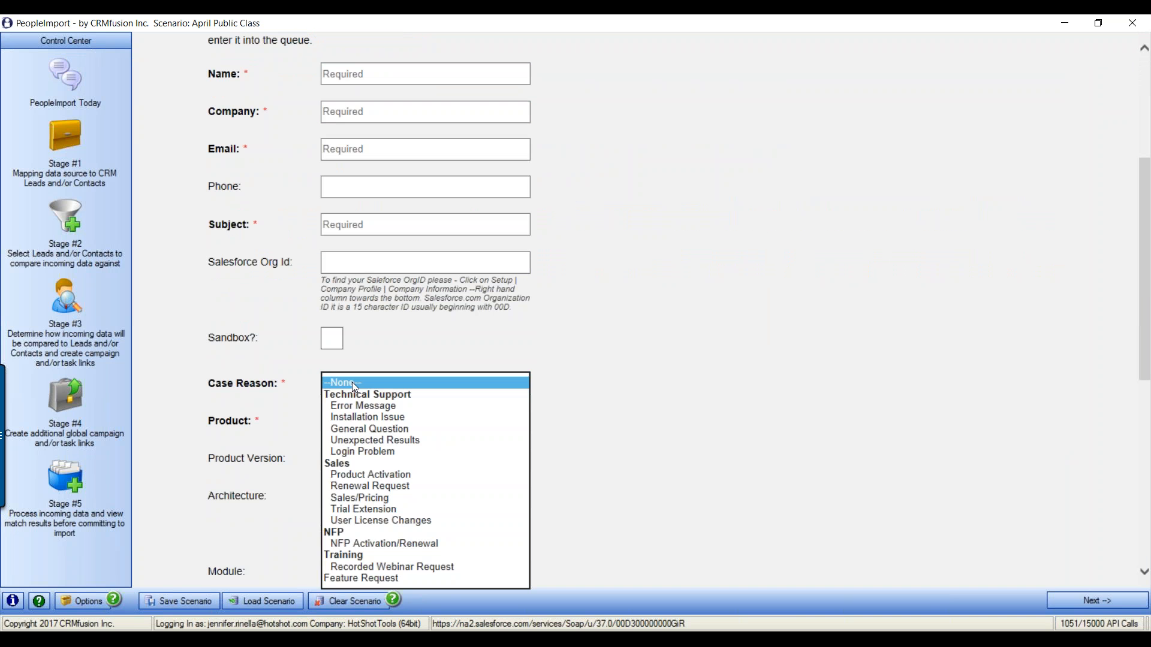
left_click(404, 568)
left_click(379, 419)
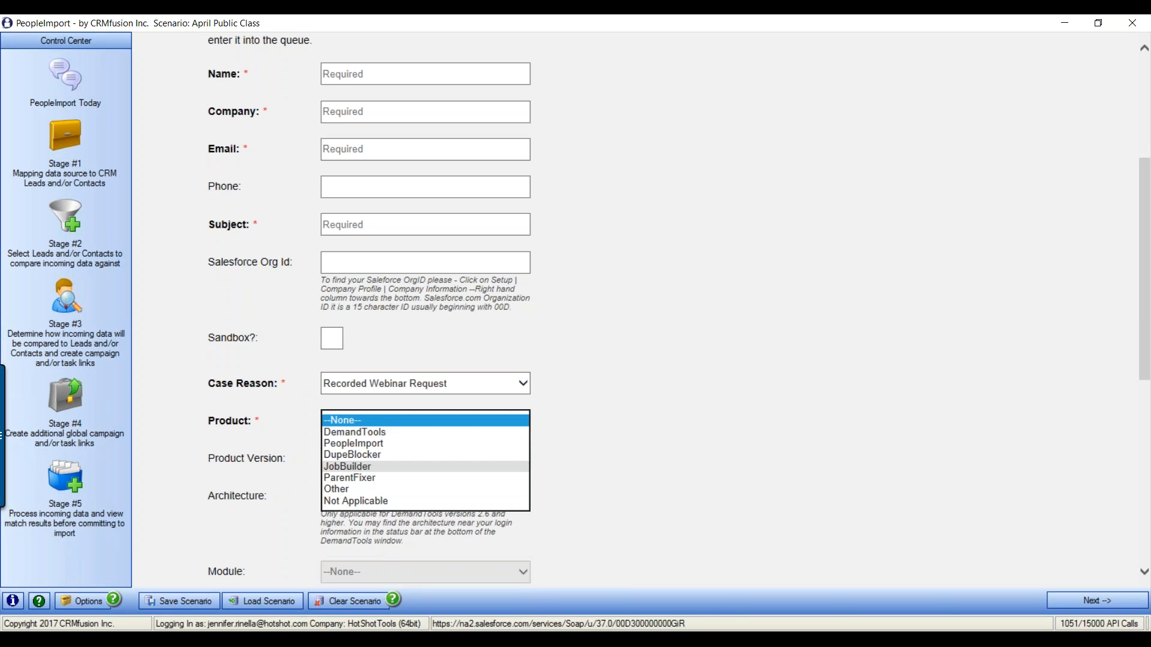
left_click(354, 443)
scroll(639, 475, "down", 2)
scroll(643, 475, "down", 2)
left_click(431, 401)
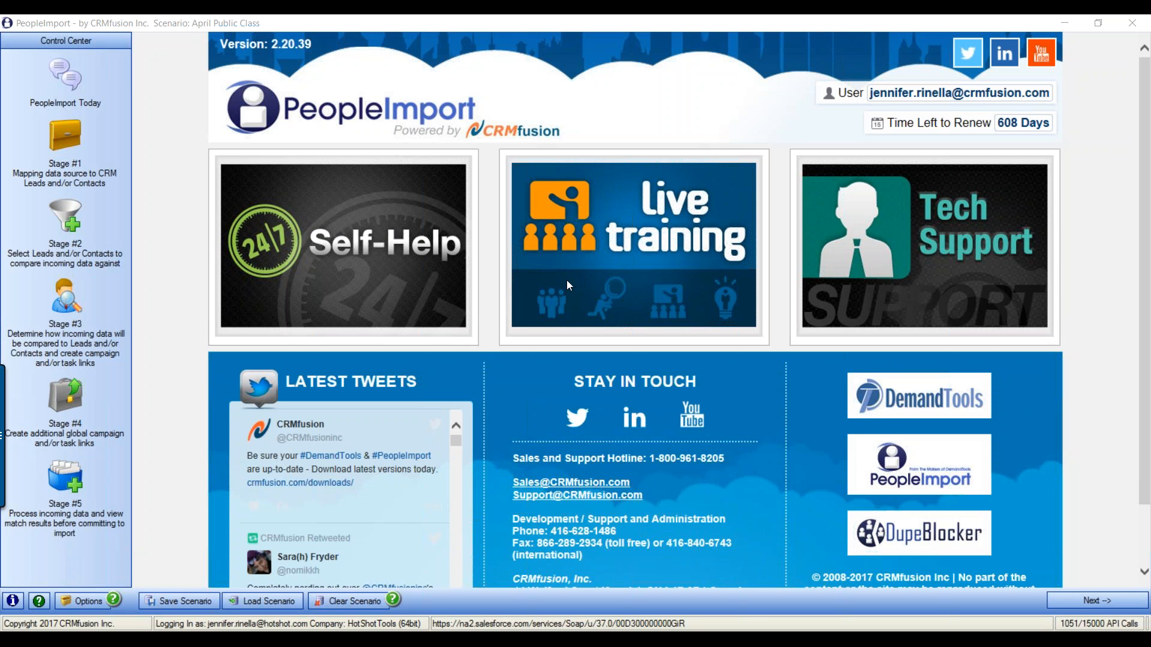
Open PeopleImport's Online Help from Self-Help and view its Mapping Types page in Chrome
left_click(430, 257)
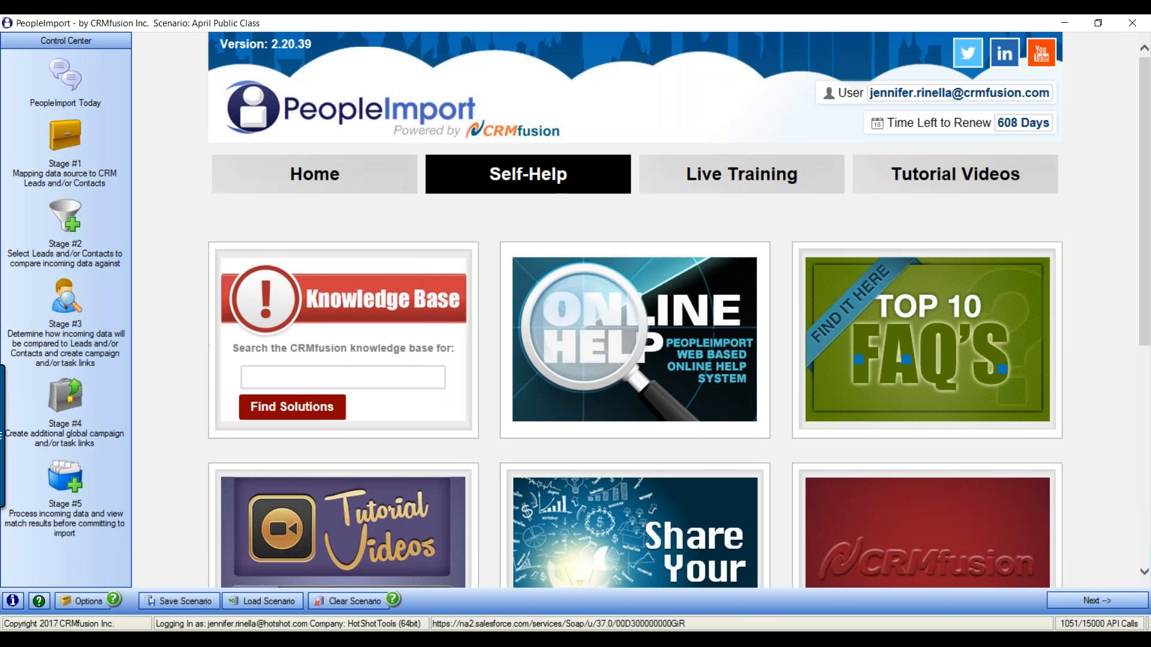
mouse_move(645, 336)
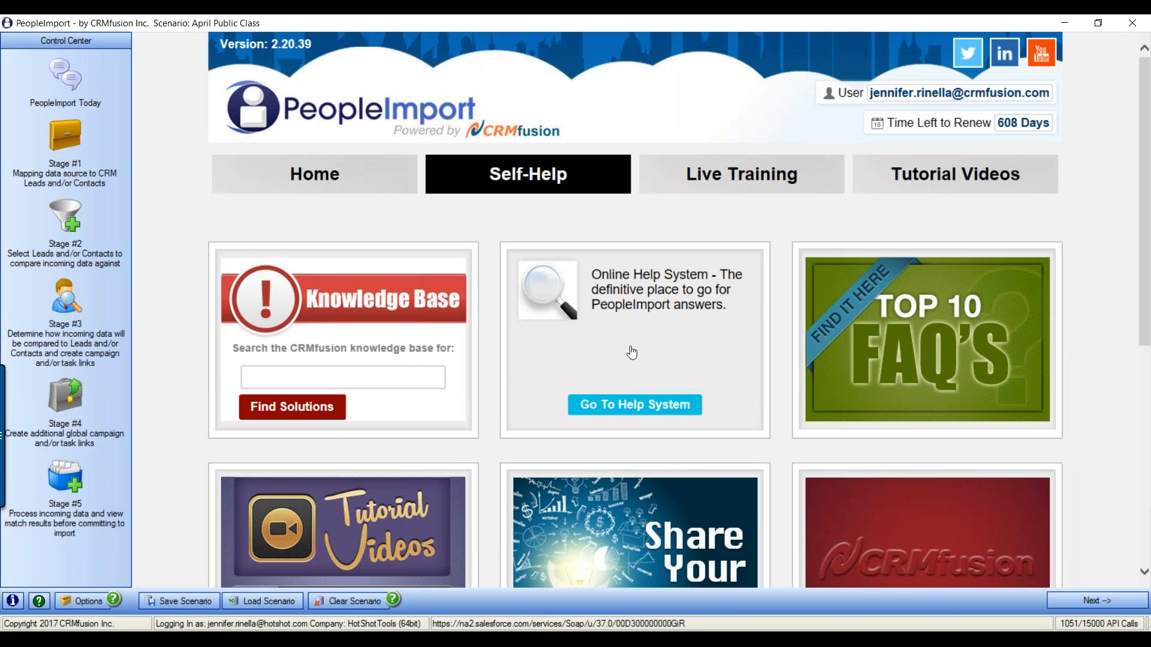
left_click(632, 353)
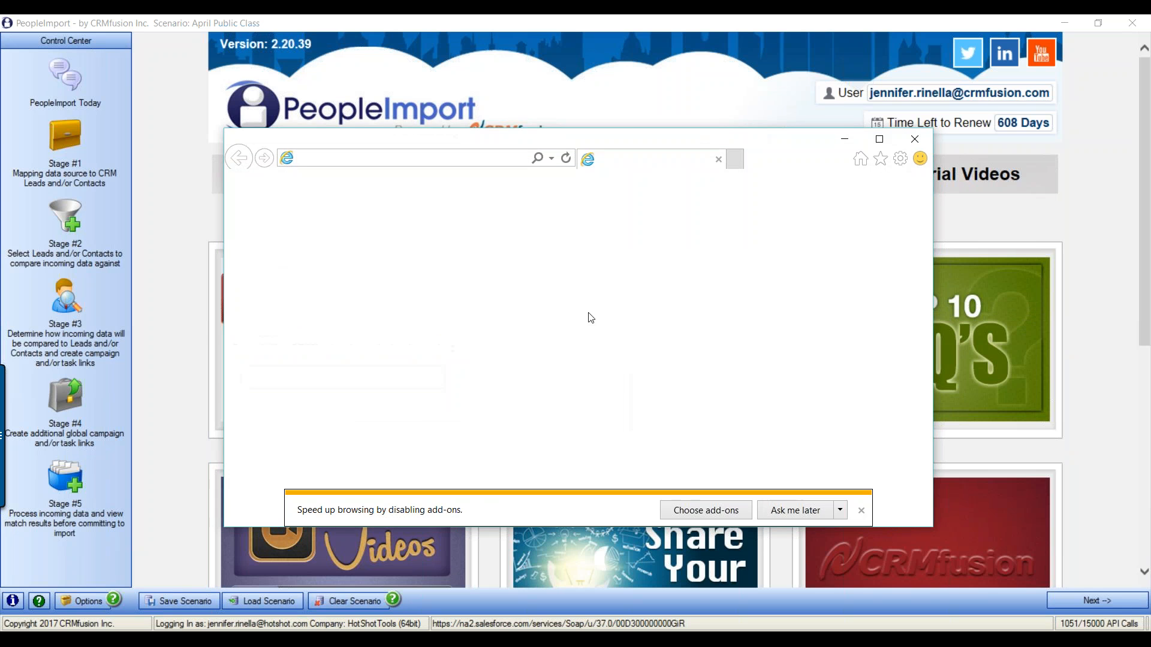
left_click(914, 138)
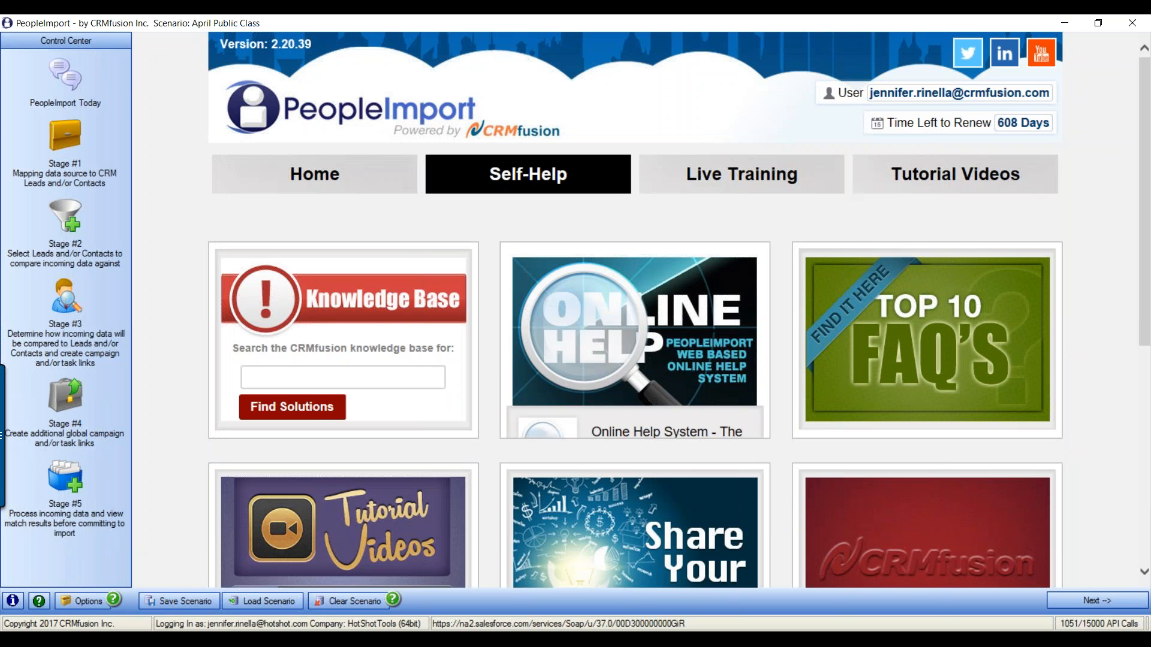
key("alt+Tab")
left_click(264, 26)
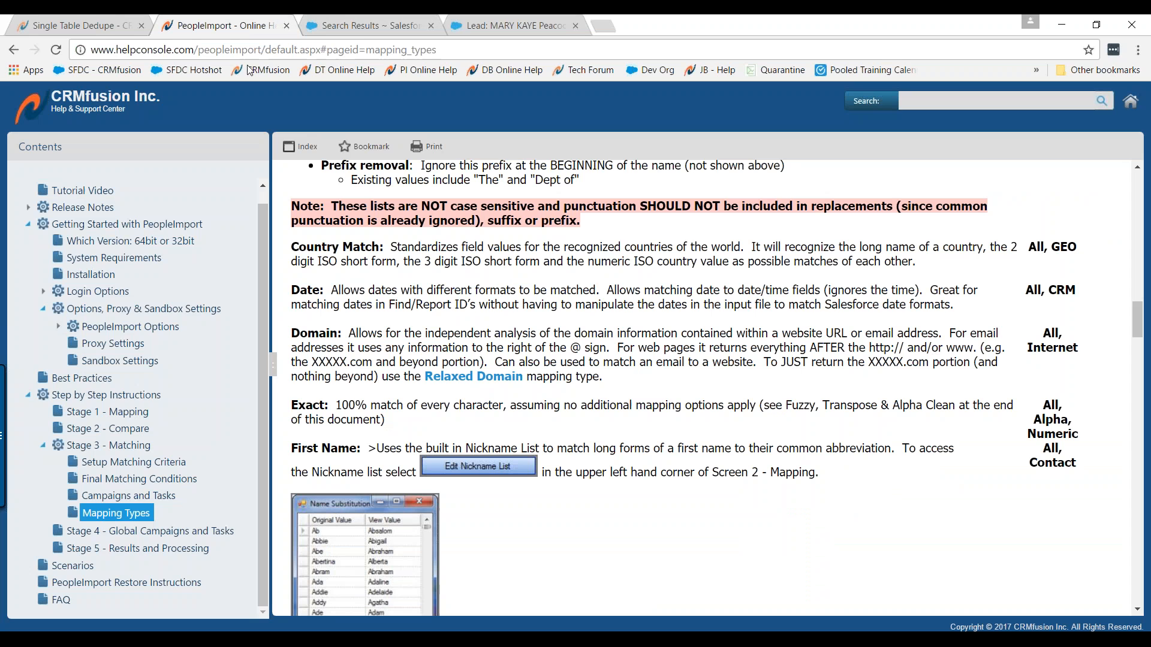
Collapse the Getting Started with PeopleImport section and return to the PeopleImport Self-Help page
left_click(27, 224)
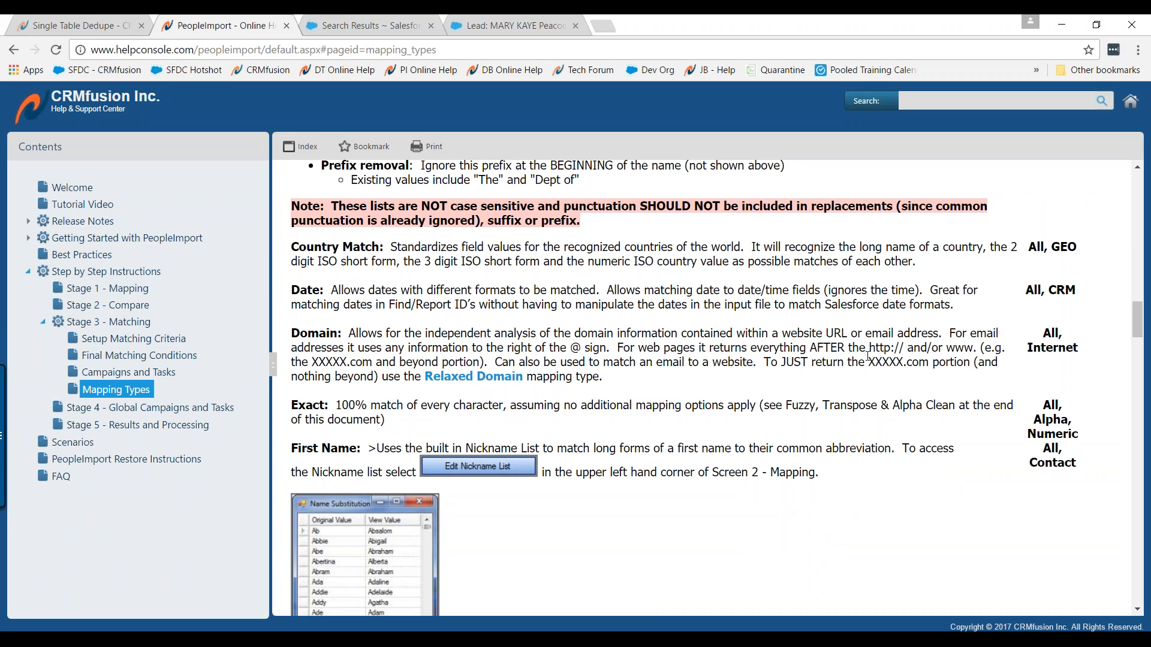
left_click(720, 639)
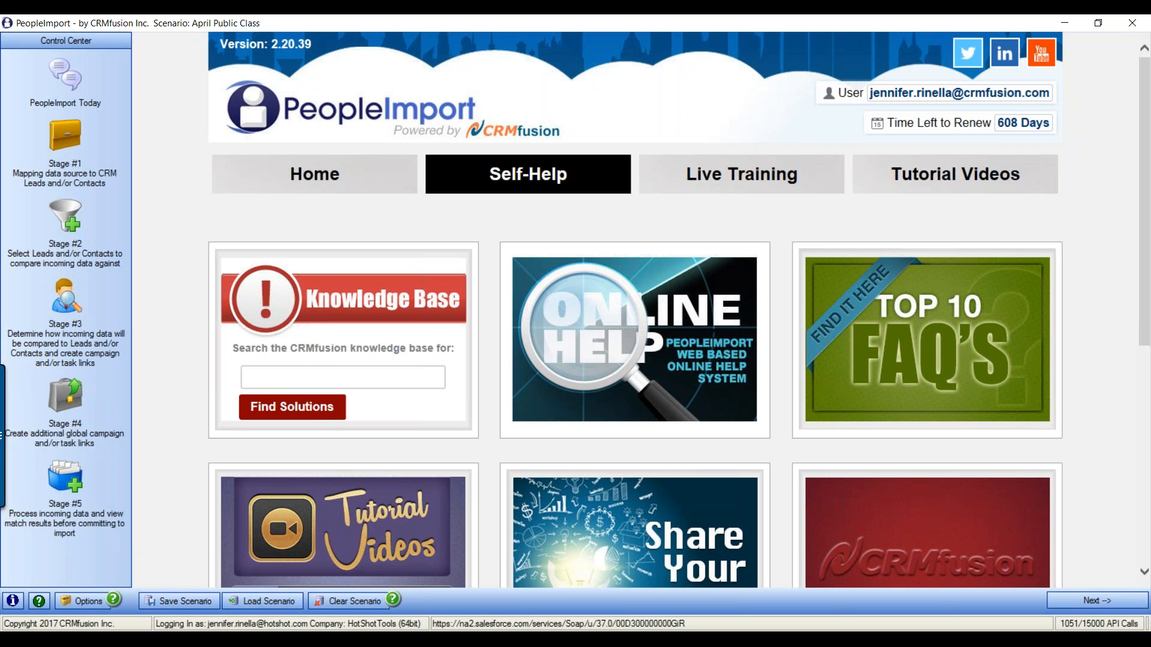